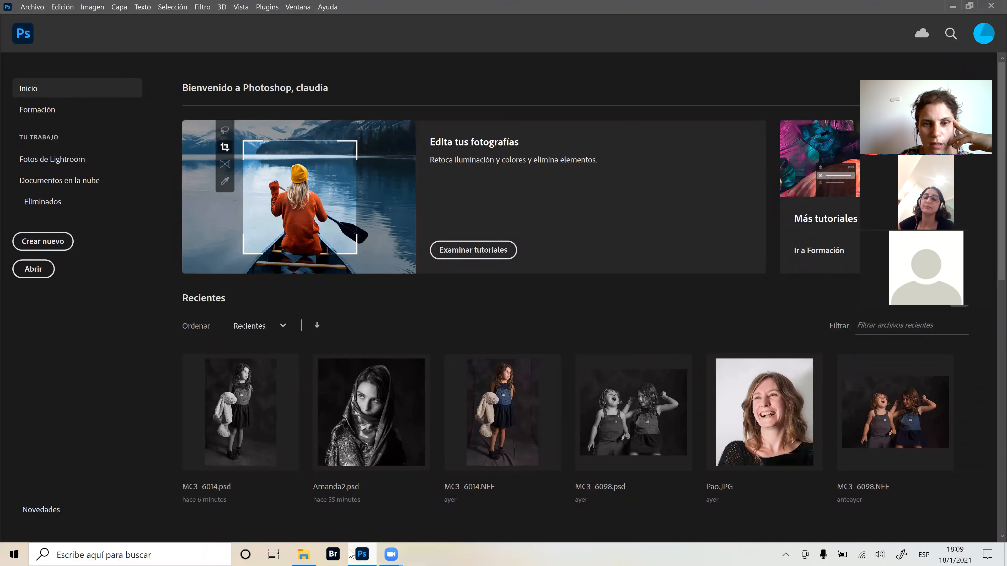
# Switch to File Explorer and preview the EugeLV photo from the Photoshop III online folder, closing the viewer when done.
pyautogui.click(361, 555)
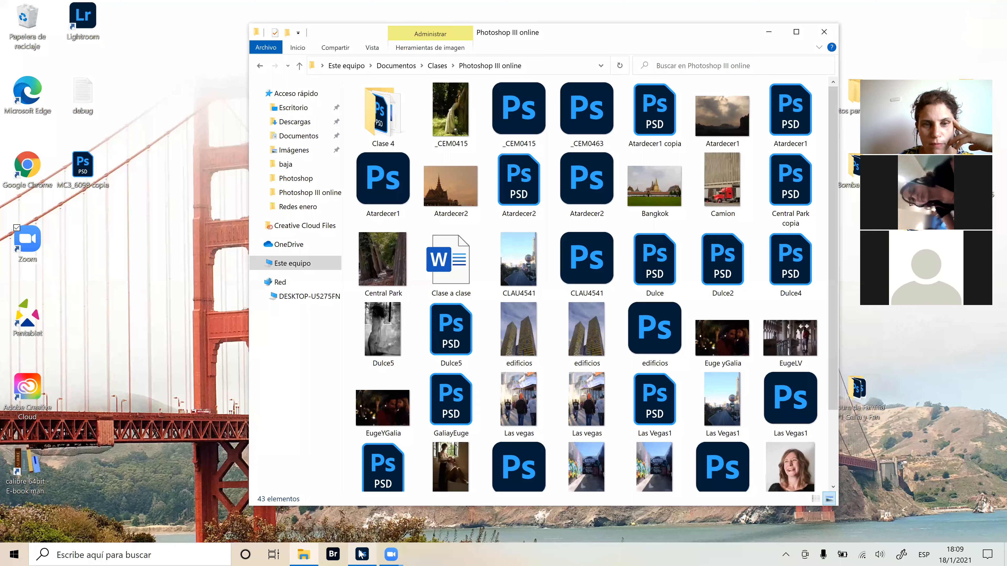
pyautogui.click(360, 554)
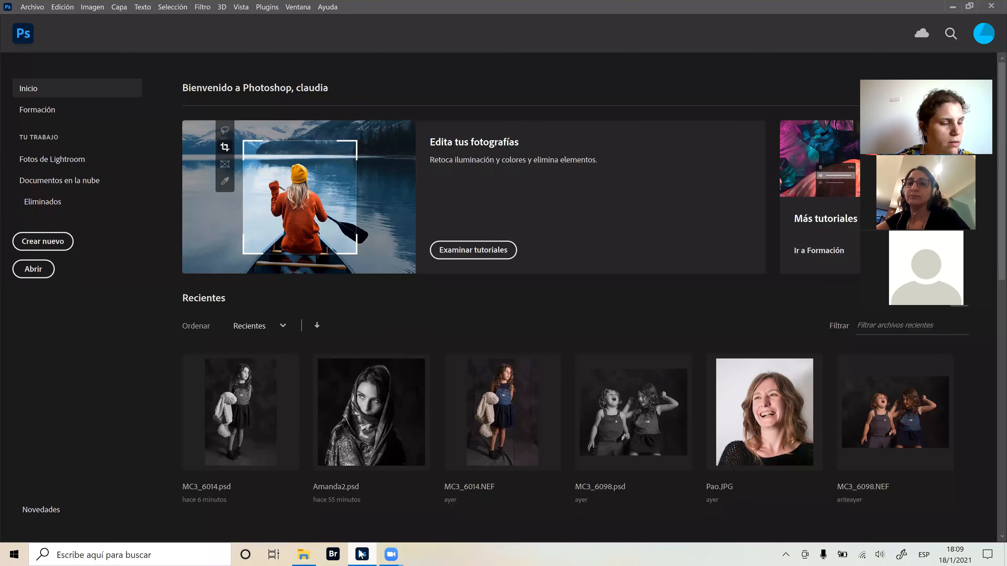
pyautogui.click(305, 554)
pyautogui.scroll(2, 784, 204)
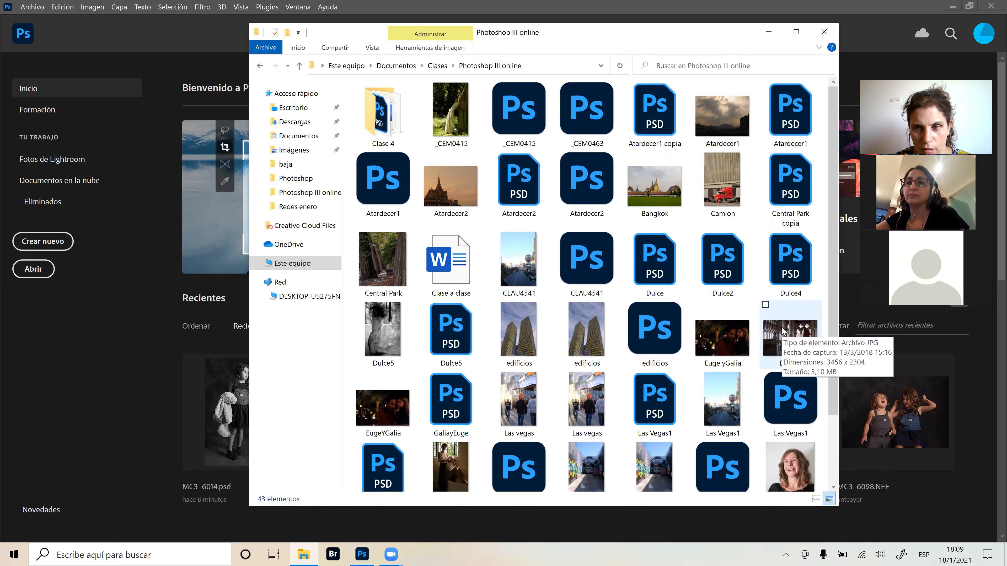
pyautogui.click(771, 338)
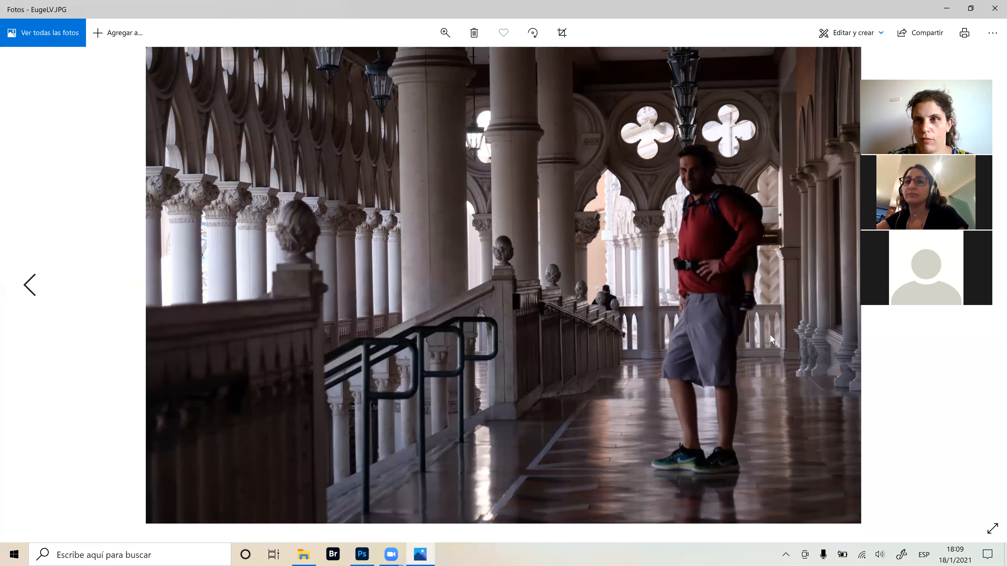
pyautogui.hotkey('alt', 'F4')
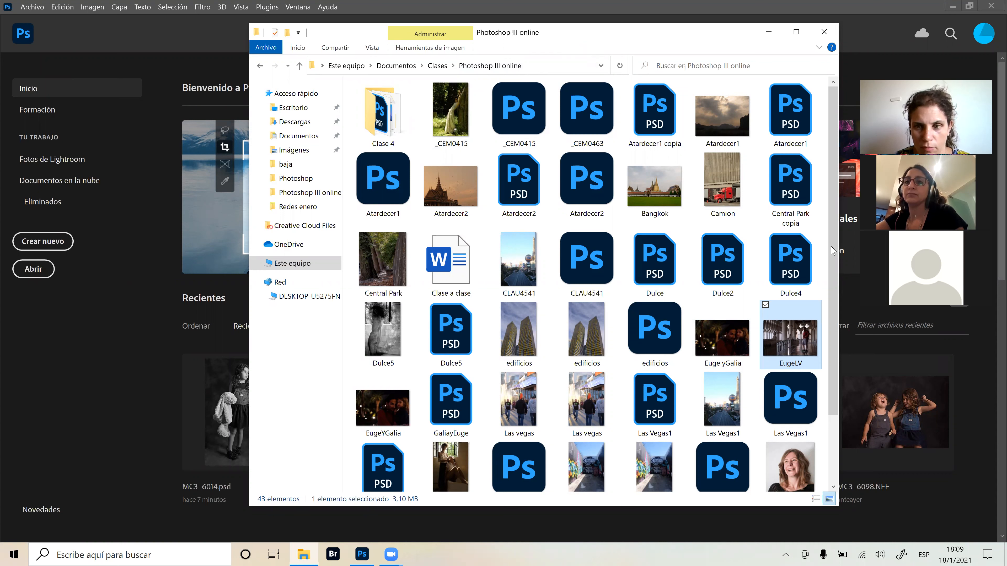
# Open the EugeLV photo from File Explorer in Adobe Photoshop 2021, keeping its embedded color profile.
pyautogui.moveTo(833, 251); pyautogui.dragTo(829, 341)
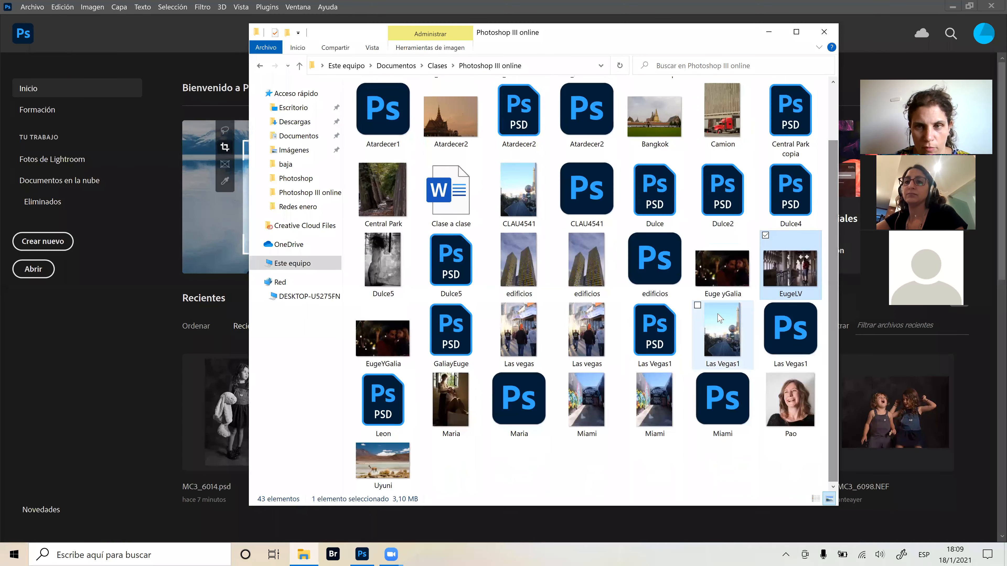
pyautogui.rightClick(796, 269)
pyautogui.rightClick(796, 268)
pyautogui.rightClick(797, 271)
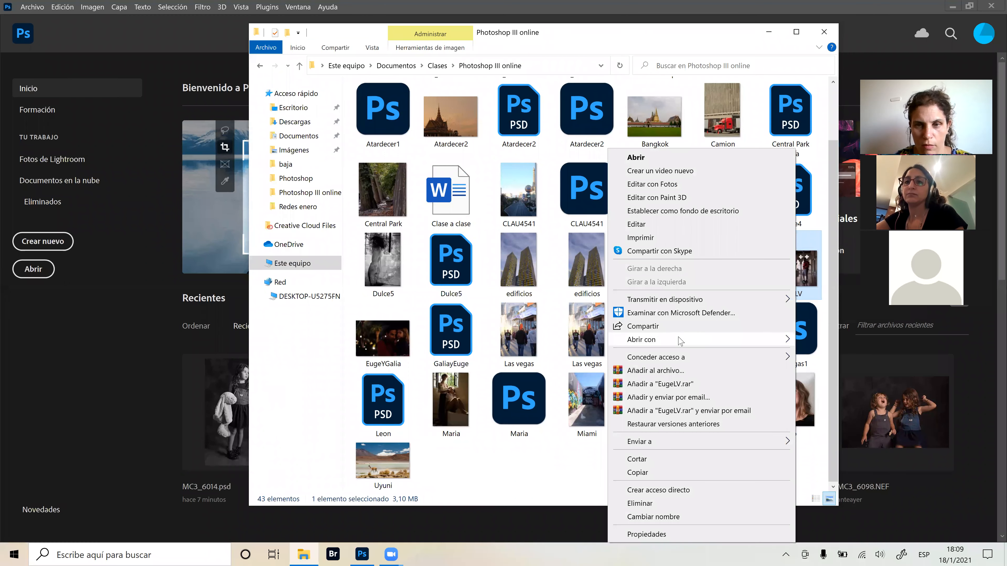
pyautogui.moveTo(681, 341)
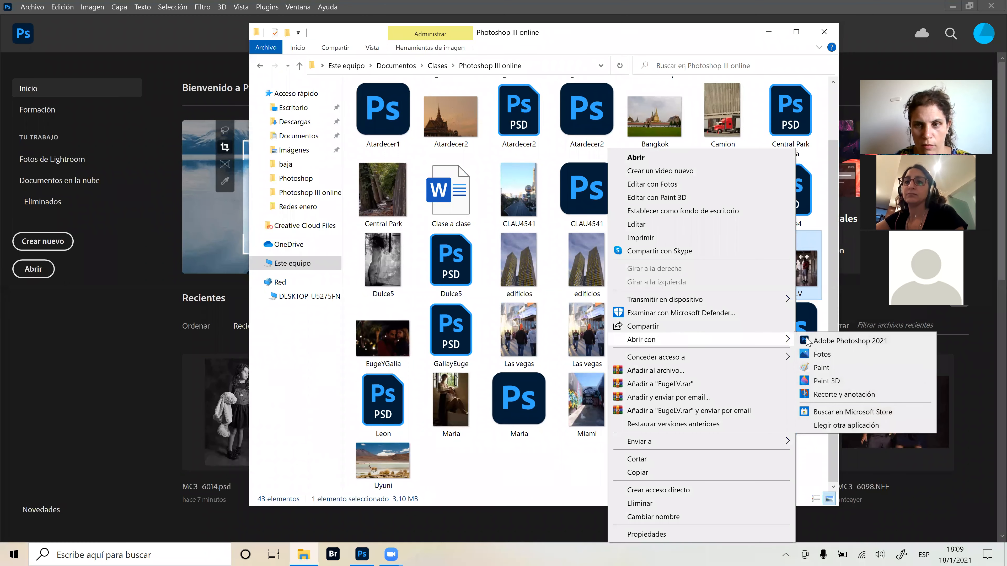
pyautogui.click(862, 342)
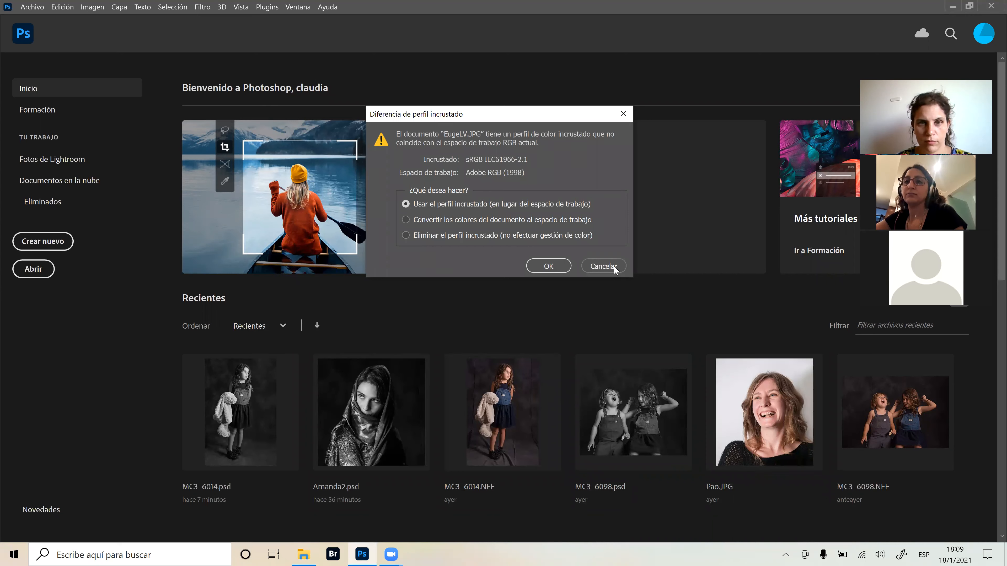
pyautogui.click(549, 267)
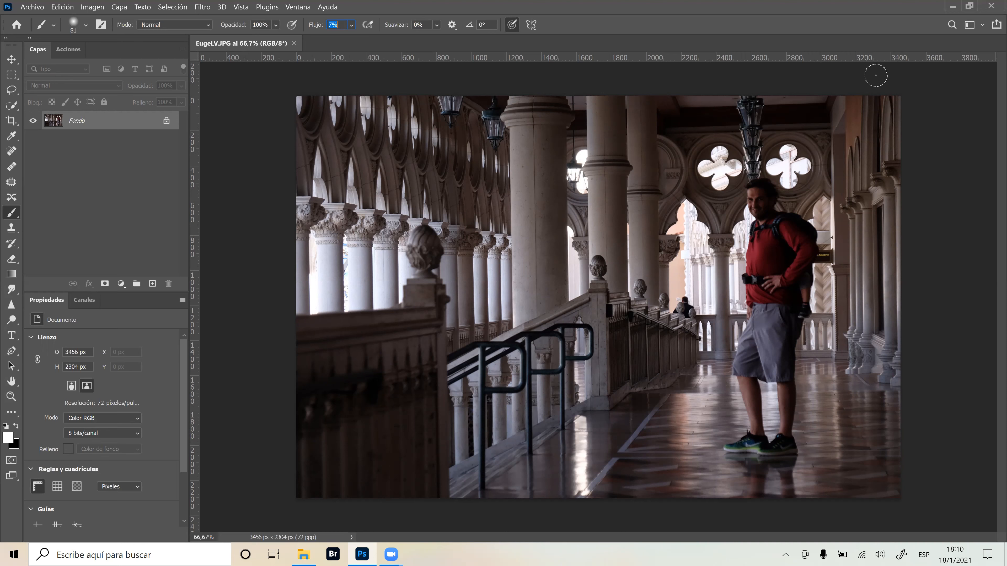
pyautogui.press('Return')
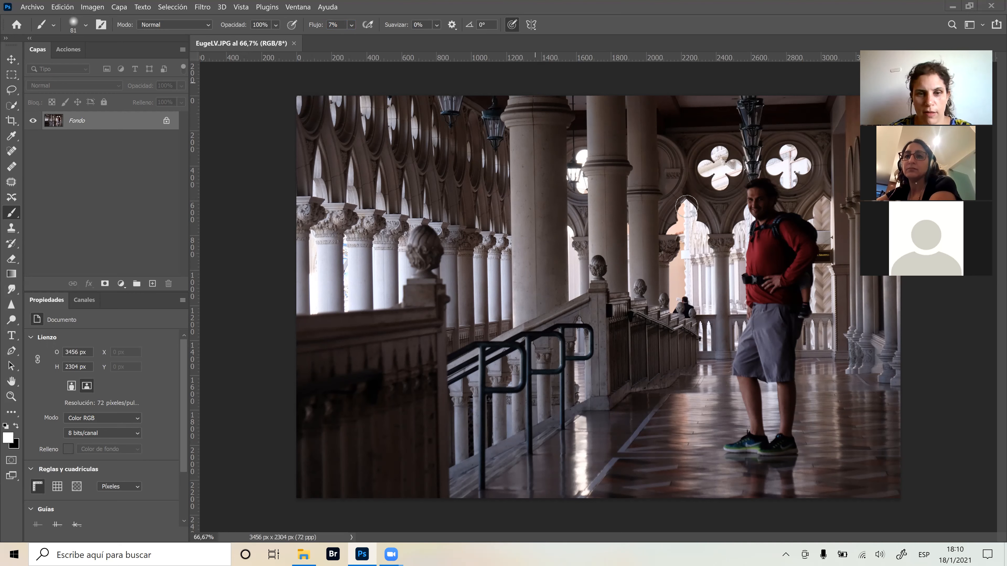
pyautogui.click(391, 553)
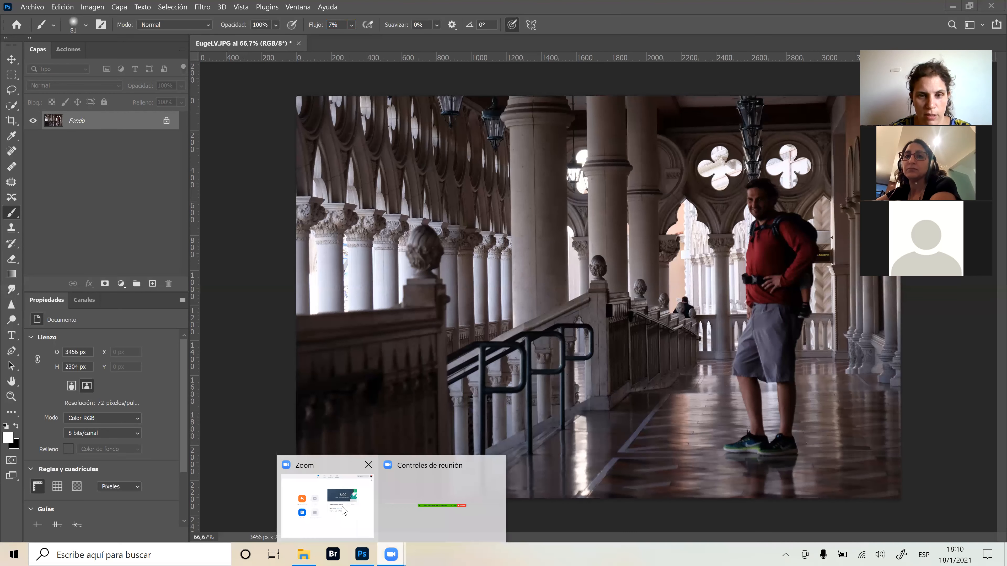
pyautogui.click(415, 500)
pyautogui.moveTo(387, 550)
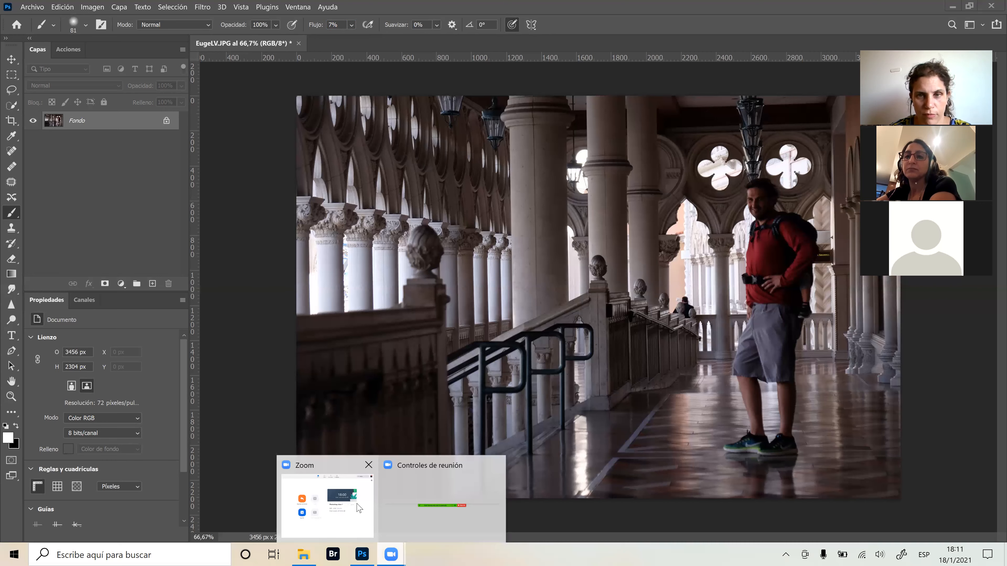
pyautogui.click(358, 507)
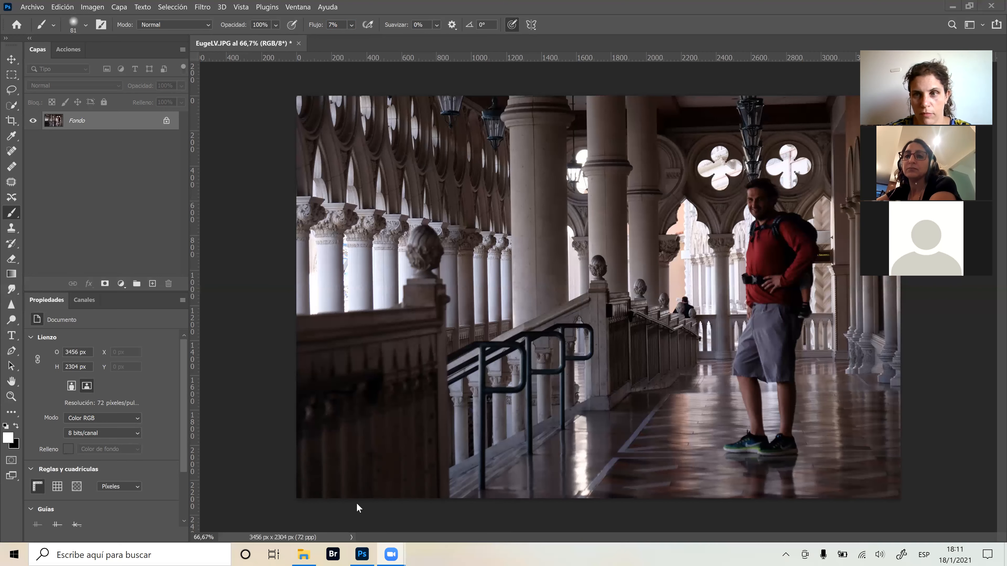
pyautogui.click(408, 417)
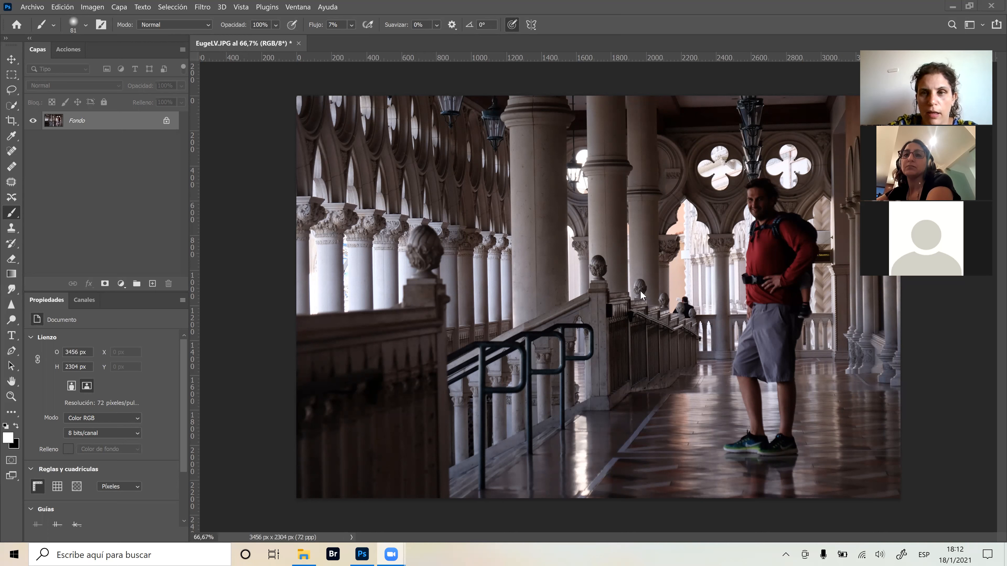
# Add a Hue/Saturation (Tono/saturación) adjustment layer above the background and set its saturation to +4.
pyautogui.click(121, 284)
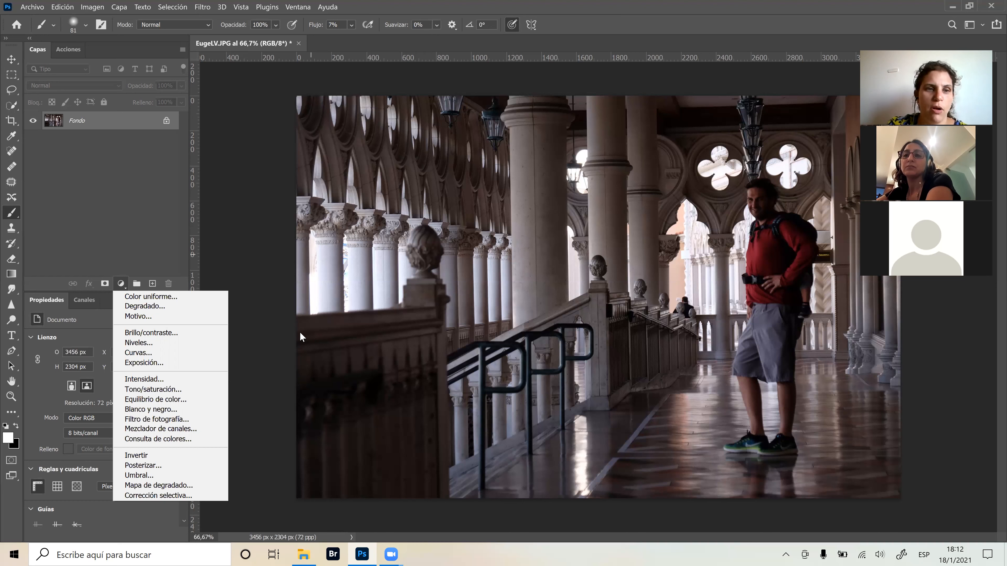
pyautogui.click(176, 391)
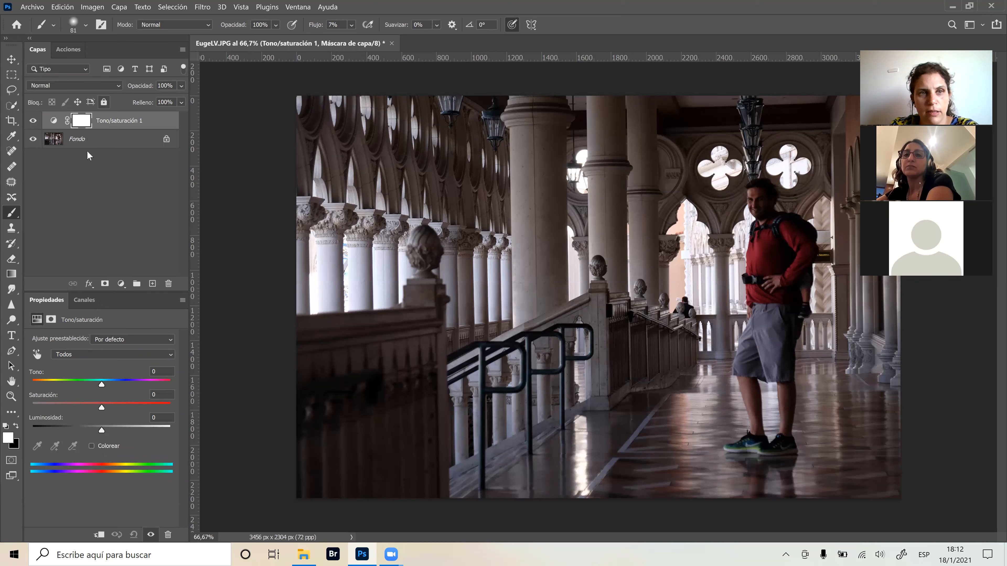
pyautogui.moveTo(102, 408)
pyautogui.mouseDown()
pyautogui.moveTo(173, 406)
pyautogui.moveTo(69, 408)
pyautogui.moveTo(120, 406)
pyautogui.moveTo(104, 406)
pyautogui.mouseUp()
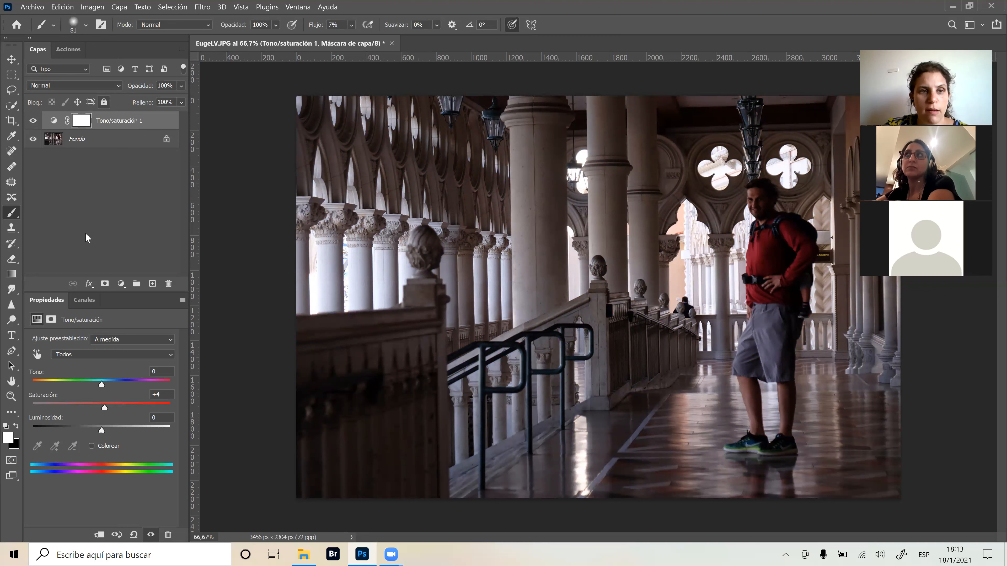
pyautogui.click(121, 284)
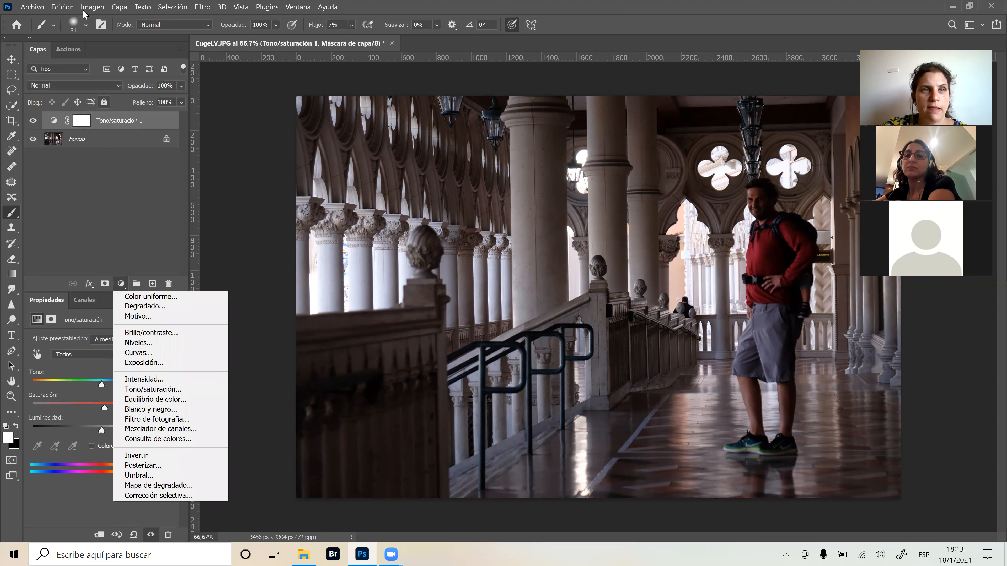
pyautogui.click(95, 9)
pyautogui.moveTo(99, 34)
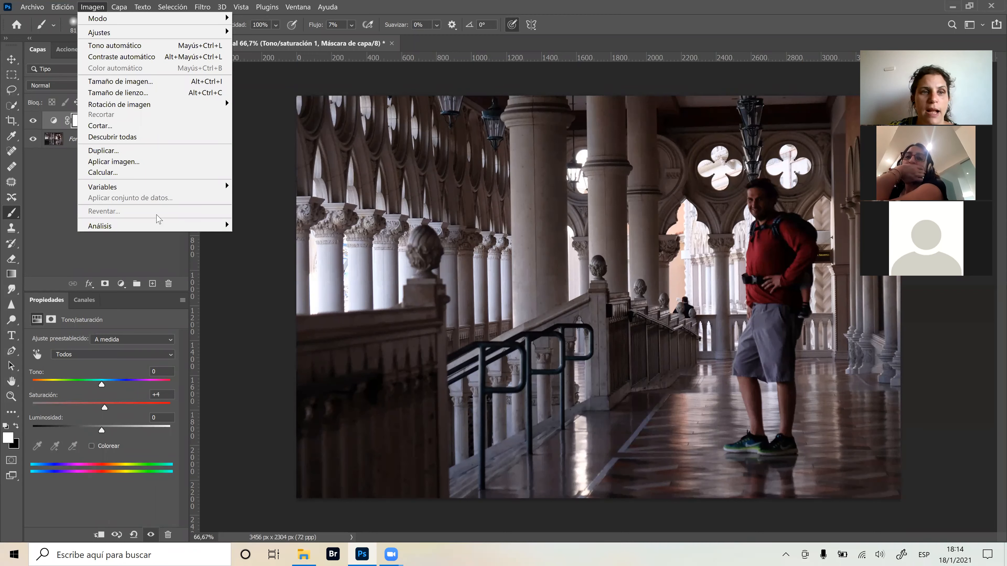
pyautogui.click(88, 163)
pyautogui.click(88, 164)
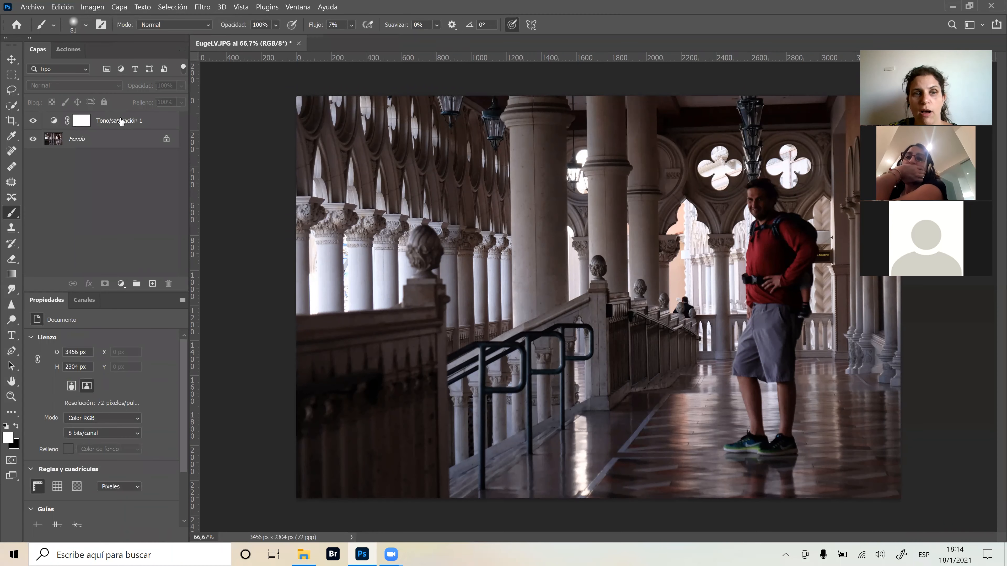
pyautogui.click(121, 284)
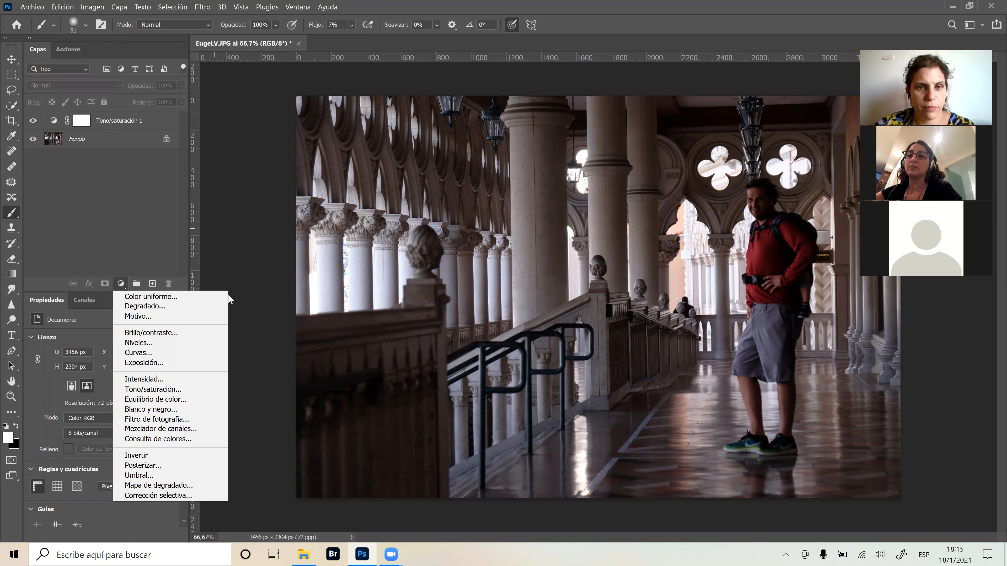
pyautogui.click(256, 209)
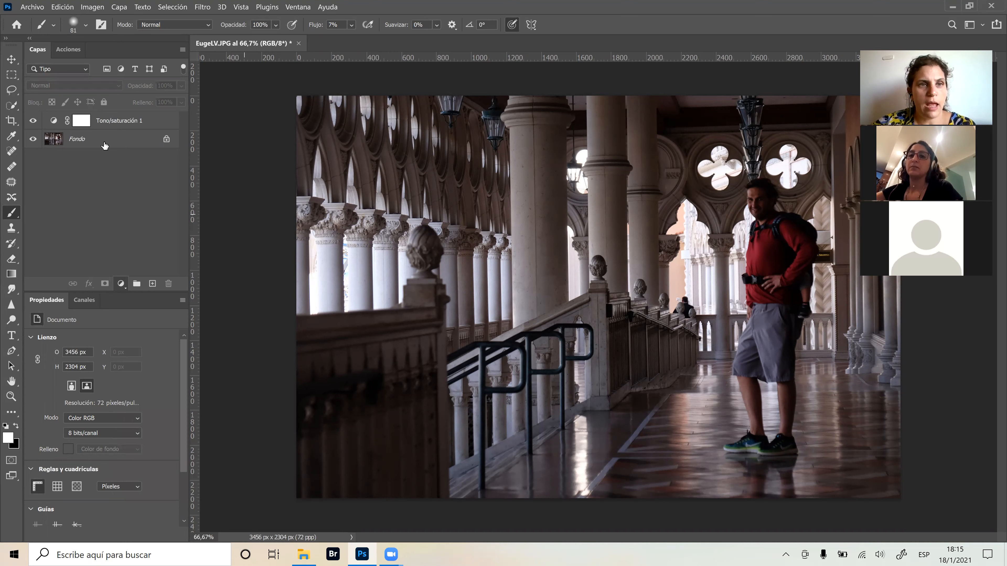
# Select the Hue/Saturation adjustment layer and raise its saturation to +66.
pyautogui.click(120, 123)
pyautogui.moveTo(101, 407); pyautogui.dragTo(126, 408)
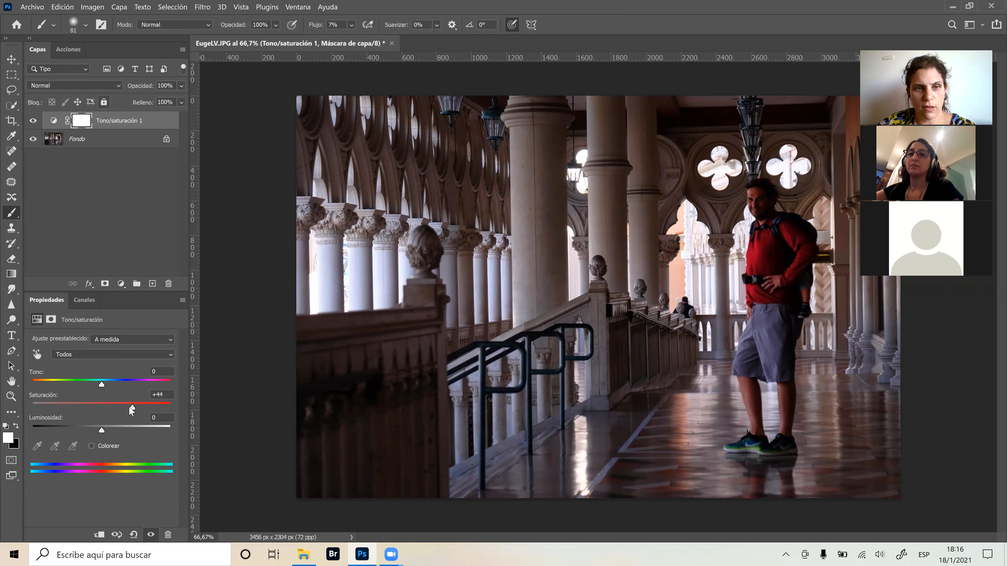
pyautogui.moveTo(139, 410); pyautogui.dragTo(142, 409)
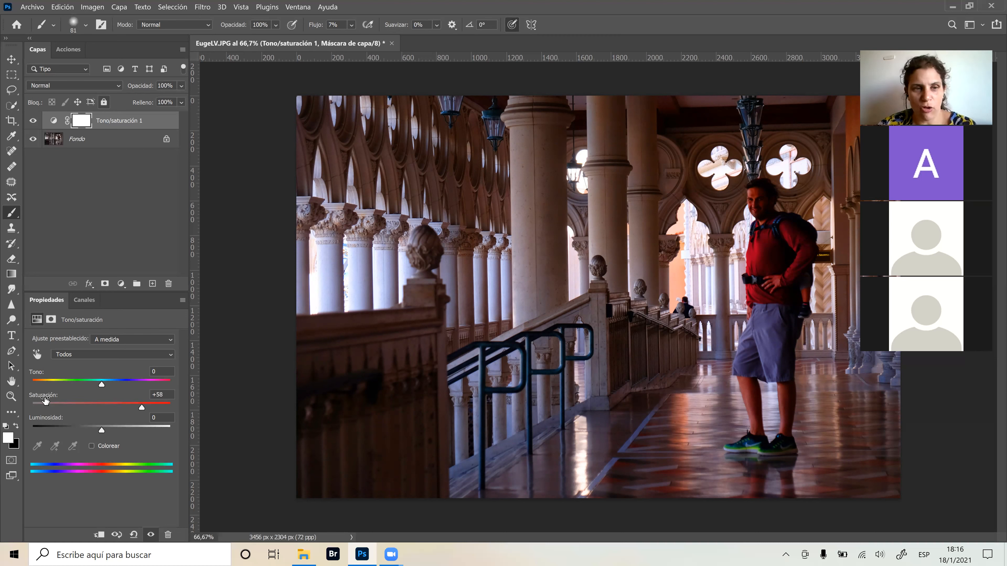
pyautogui.moveTo(44, 399); pyautogui.dragTo(46, 399)
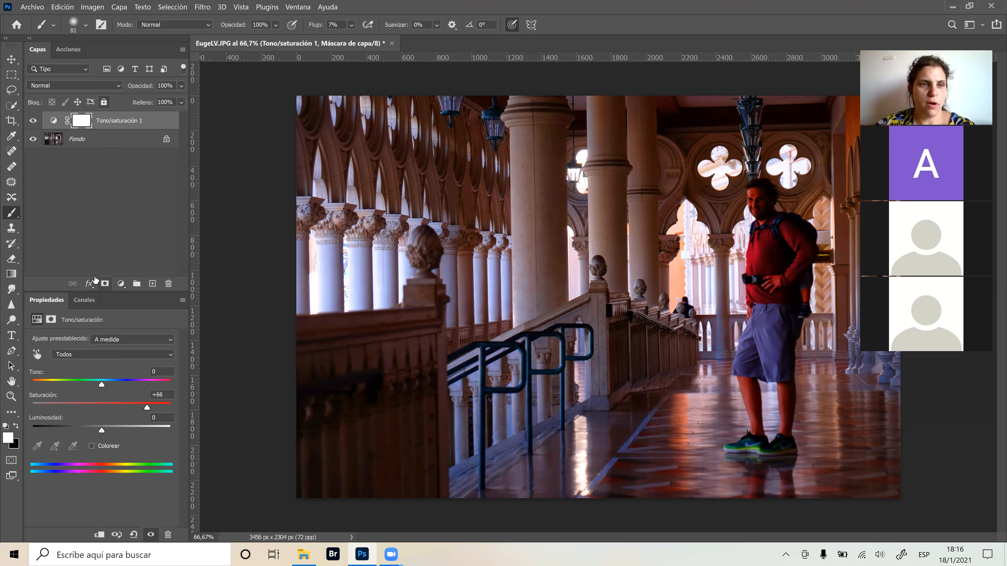
# Add a Brightness/Contrast (Brillo/contraste) adjustment layer on top and set its contrast to 50.
pyautogui.click(121, 284)
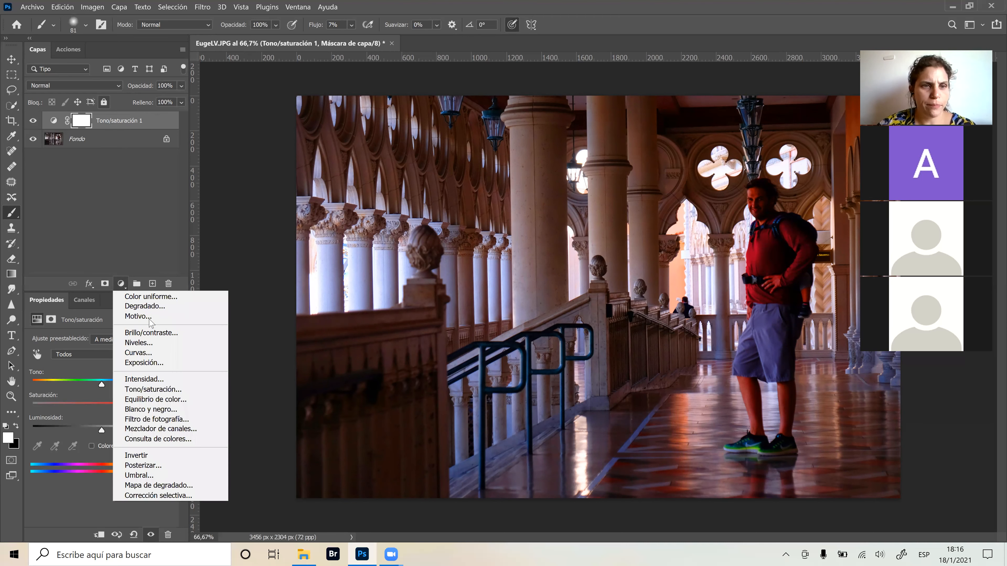
pyautogui.click(159, 333)
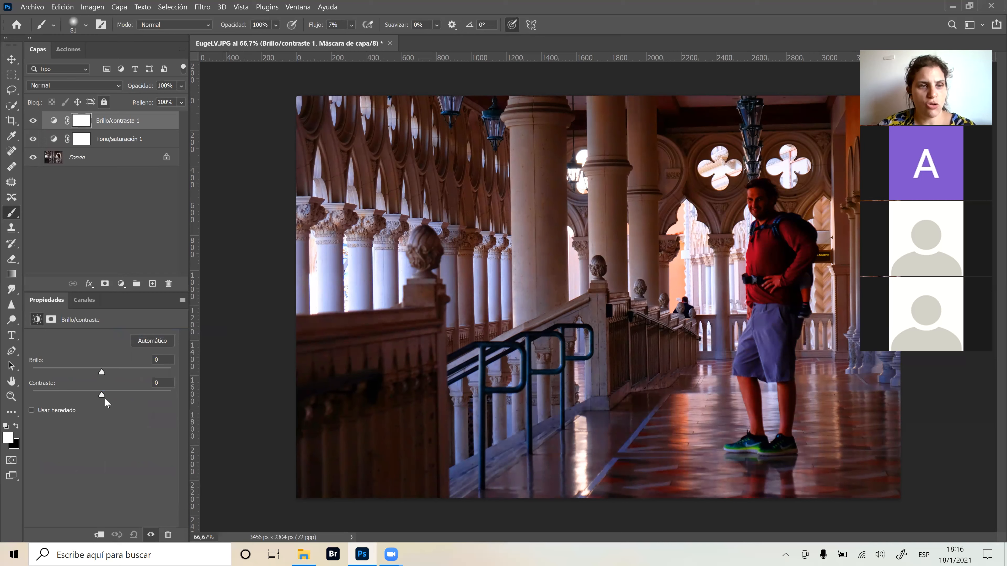
pyautogui.moveTo(133, 391); pyautogui.dragTo(135, 393)
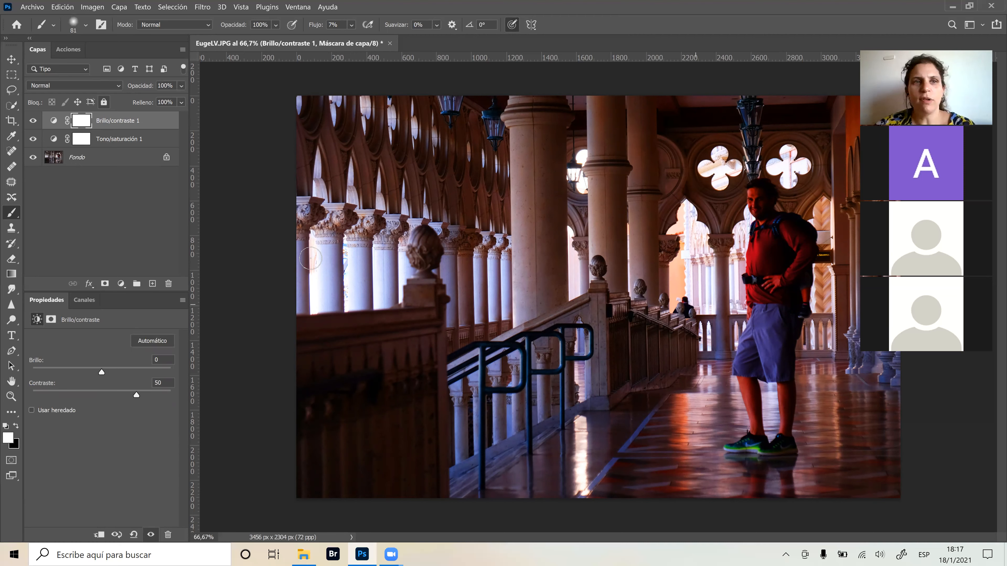
# Reopen the Hue/Saturation adjustment layer's settings and set the saturation to +6.
pyautogui.click(54, 139)
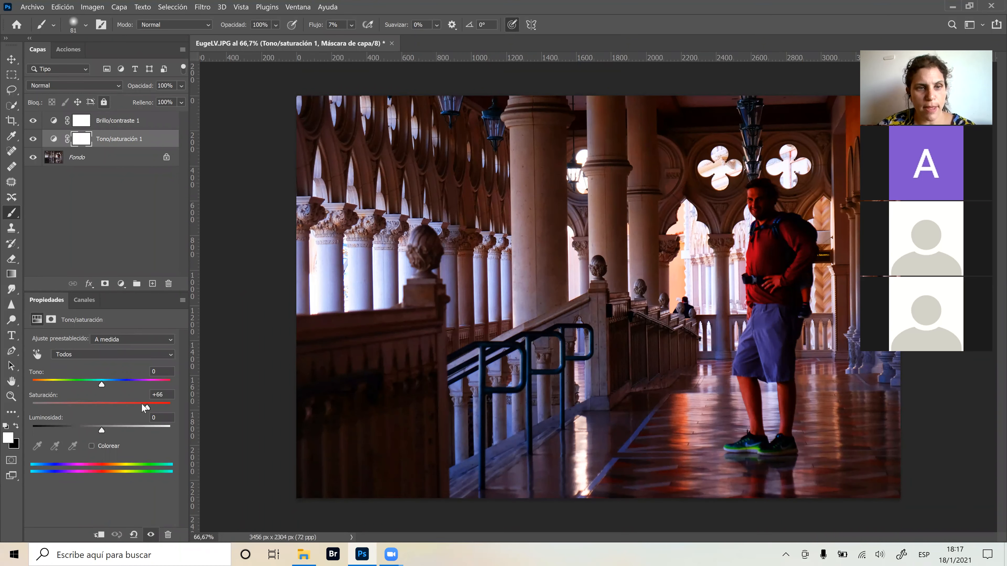
pyautogui.moveTo(148, 409); pyautogui.dragTo(116, 412)
pyautogui.click(105, 408)
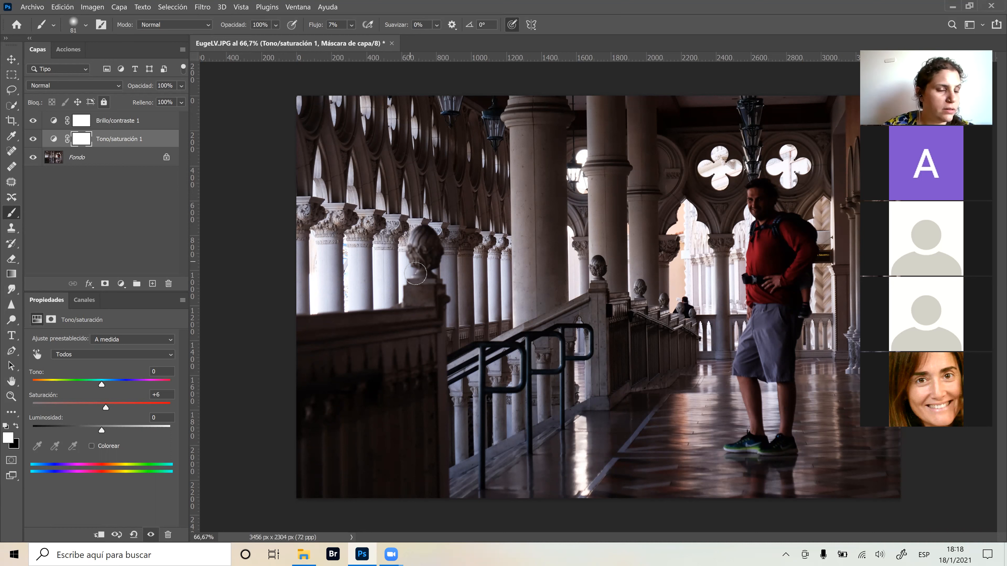
# Review the Brightness/Contrast layer's settings, along with the Hue/Saturation layer's mask properties and adjustment settings.
pyautogui.click(83, 126)
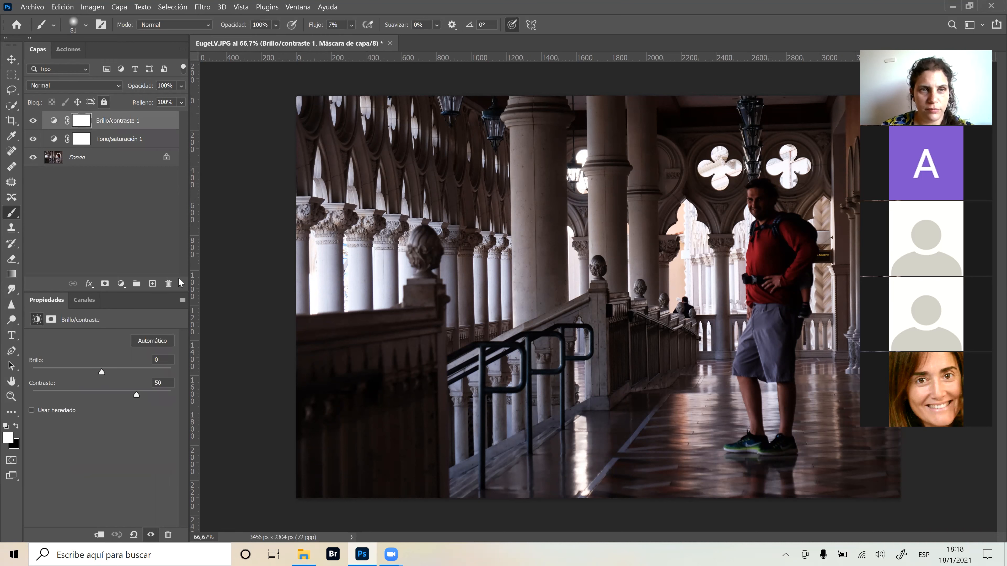
pyautogui.click(85, 139)
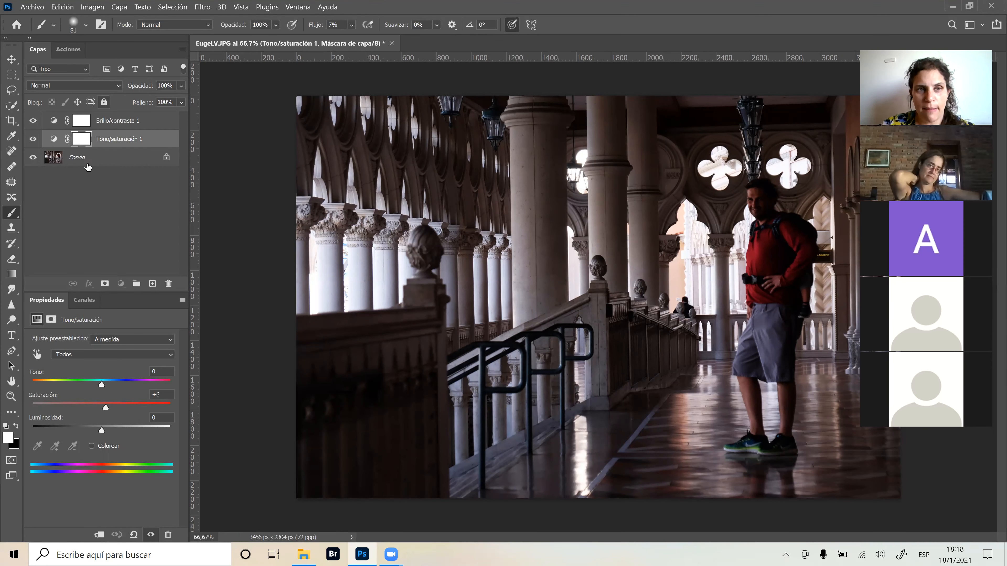
pyautogui.click(82, 139)
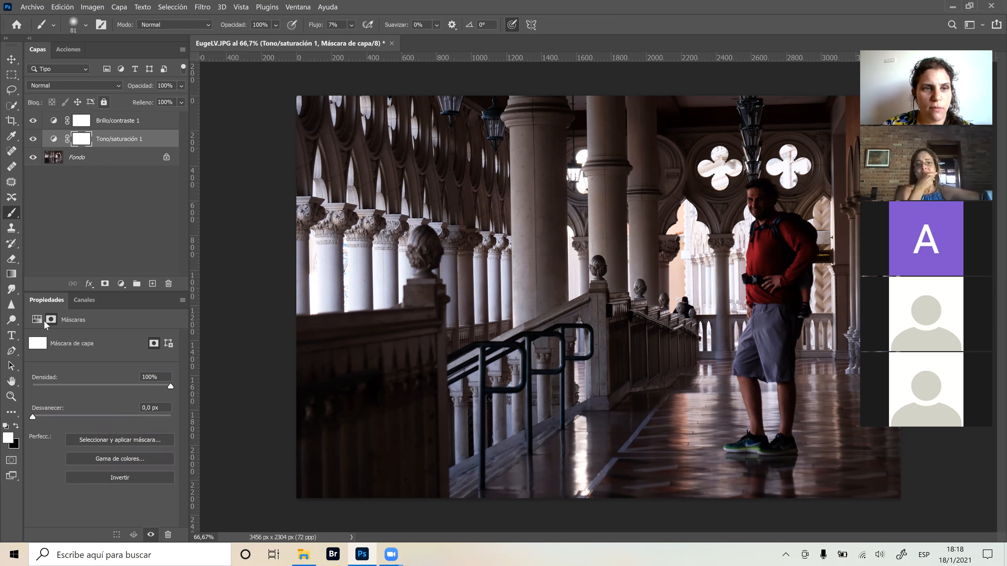
pyautogui.click(37, 319)
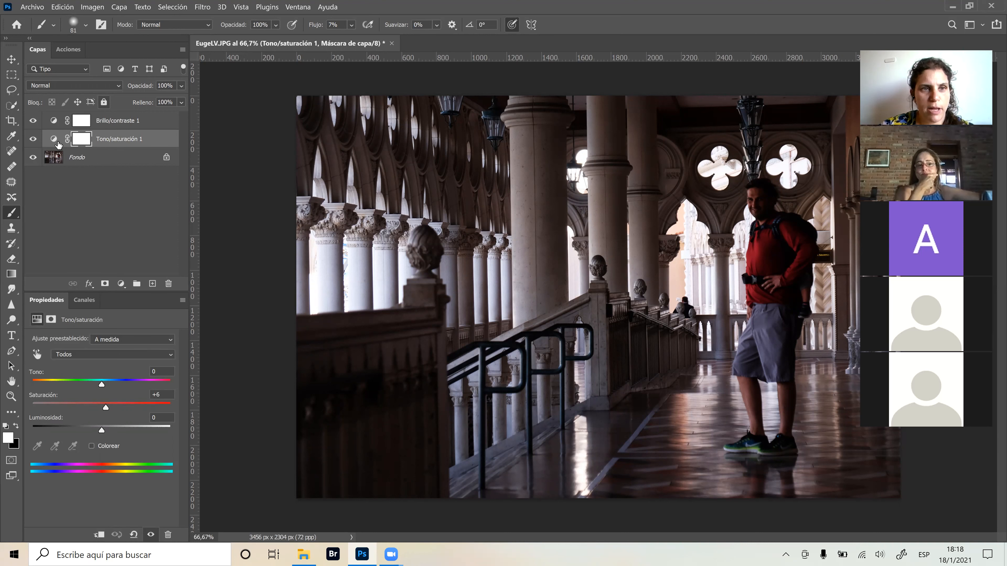
# Set the Hue/Saturation layer's saturation to +100 and paint the large foreground column black on its mask at 100% flow.
pyautogui.moveTo(106, 408); pyautogui.dragTo(171, 409)
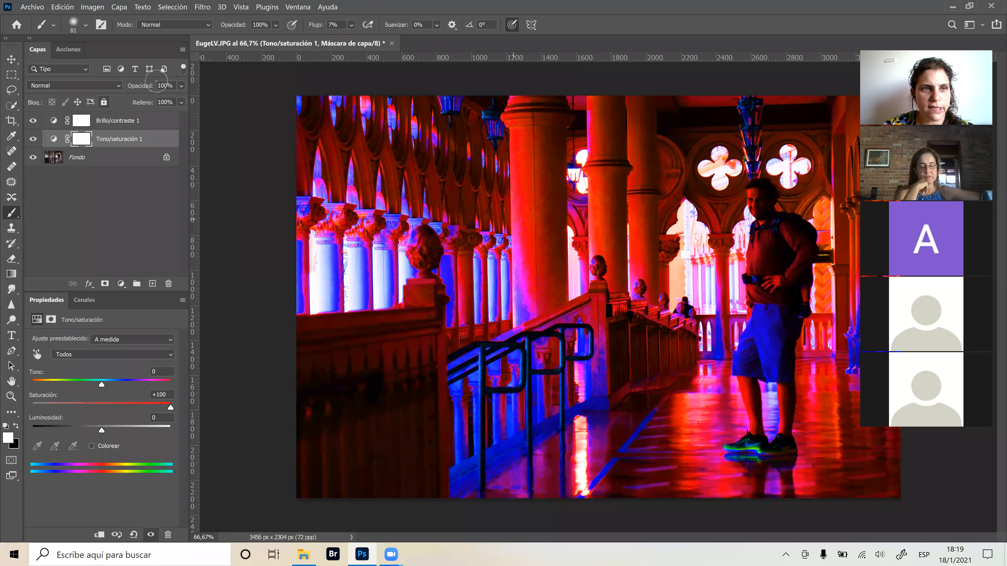
pyautogui.click(77, 141)
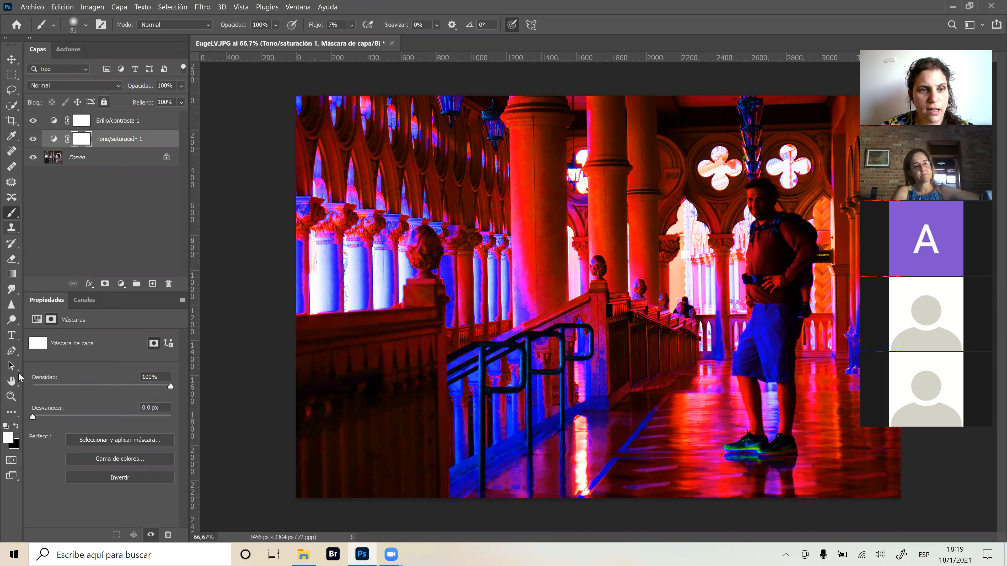
pyautogui.click(17, 426)
pyautogui.moveTo(312, 27); pyautogui.dragTo(411, 42)
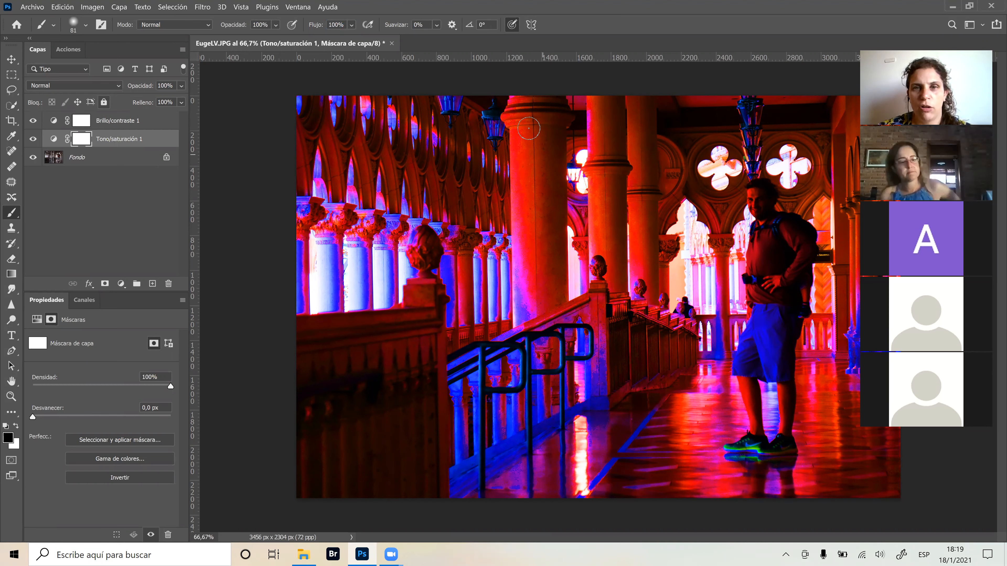
pyautogui.moveTo(516, 105)
pyautogui.mouseDown()
pyautogui.moveTo(542, 109)
pyautogui.moveTo(540, 95)
pyautogui.moveTo(546, 177)
pyautogui.moveTo(554, 135)
pyautogui.moveTo(550, 232)
pyautogui.moveTo(555, 136)
pyautogui.moveTo(557, 212)
pyautogui.moveTo(555, 180)
pyautogui.moveTo(535, 221)
pyautogui.moveTo(515, 146)
pyautogui.moveTo(523, 228)
pyautogui.moveTo(531, 150)
pyautogui.moveTo(538, 246)
pyautogui.moveTo(522, 124)
pyautogui.moveTo(515, 221)
pyautogui.moveTo(524, 295)
pyautogui.moveTo(512, 216)
pyautogui.moveTo(532, 309)
pyautogui.moveTo(535, 227)
pyautogui.moveTo(538, 292)
pyautogui.moveTo(541, 232)
pyautogui.moveTo(551, 302)
pyautogui.moveTo(556, 290)
pyautogui.moveTo(557, 210)
pyautogui.moveTo(554, 258)
pyautogui.moveTo(546, 146)
pyautogui.moveTo(529, 248)
pyautogui.moveTo(523, 195)
pyautogui.moveTo(516, 215)
pyautogui.moveTo(516, 87)
pyautogui.moveTo(565, 301)
pyautogui.moveTo(528, 100)
pyautogui.moveTo(513, 134)
pyautogui.moveTo(501, 114)
pyautogui.moveTo(508, 98)
pyautogui.moveTo(547, 188)
pyautogui.moveTo(531, 306)
pyautogui.moveTo(554, 305)
pyautogui.mouseUp()
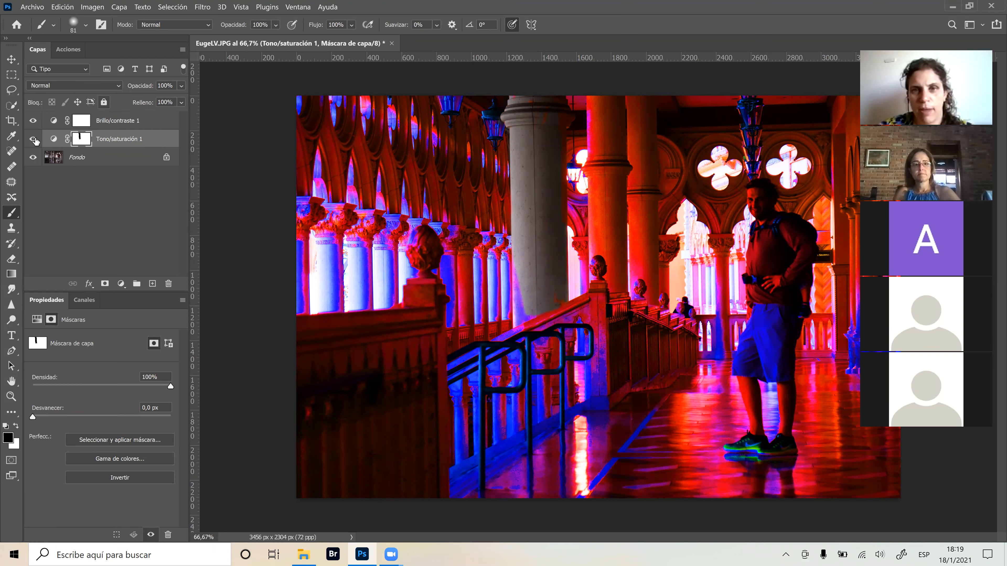
# Compare the photo with the masked Hue/Saturation layer hidden and shown.
pyautogui.click(33, 139)
pyautogui.click(34, 139)
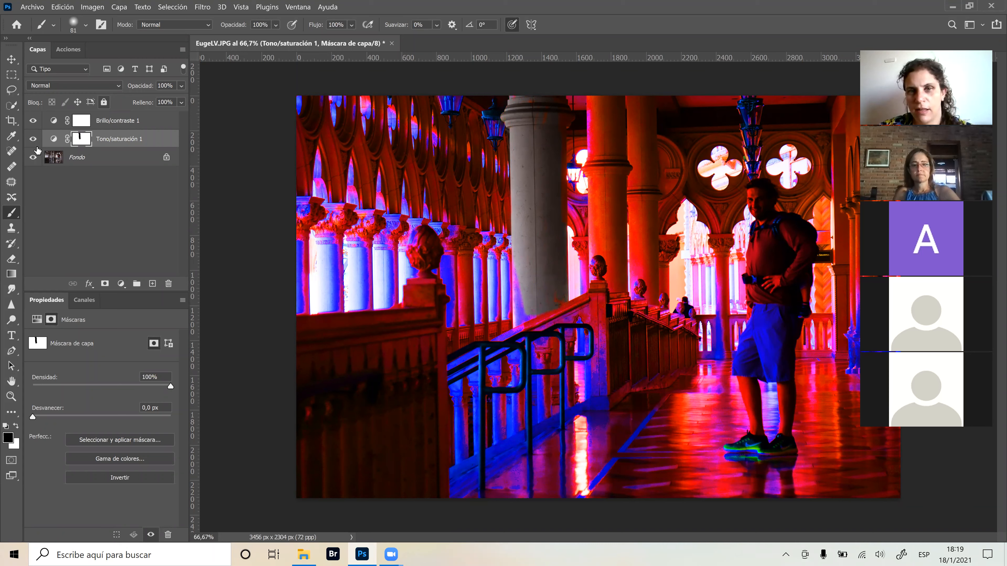
pyautogui.click(33, 139)
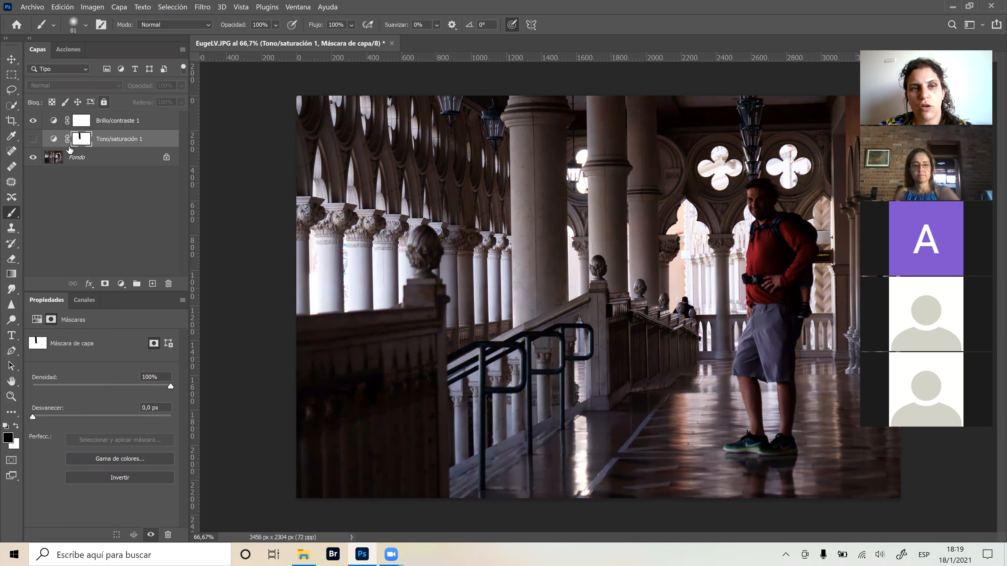
pyautogui.click(33, 140)
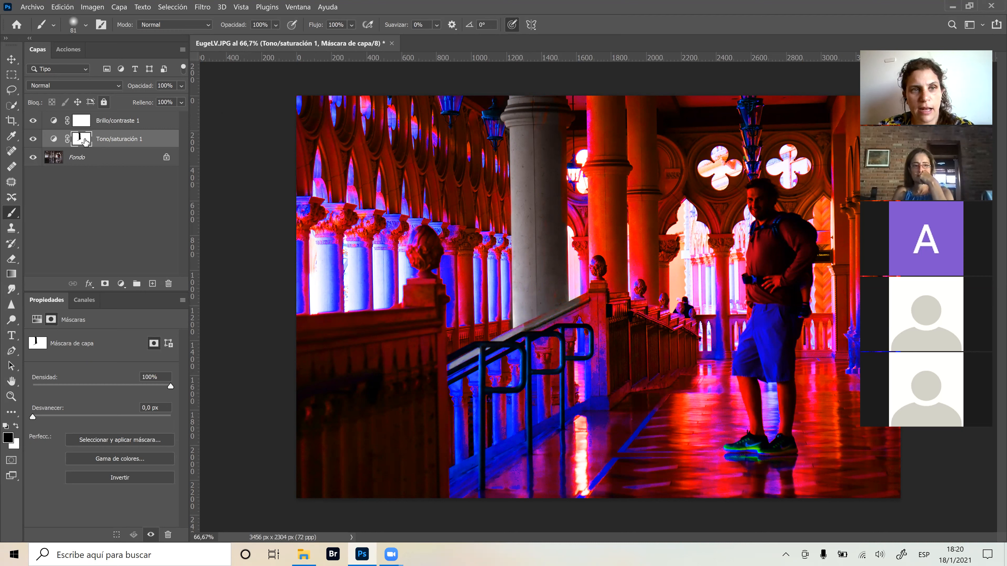
# Display the Hue/Saturation mask on its own, fill the gaps in the column shape with black, and return to the photo.
pyautogui.press('alt')
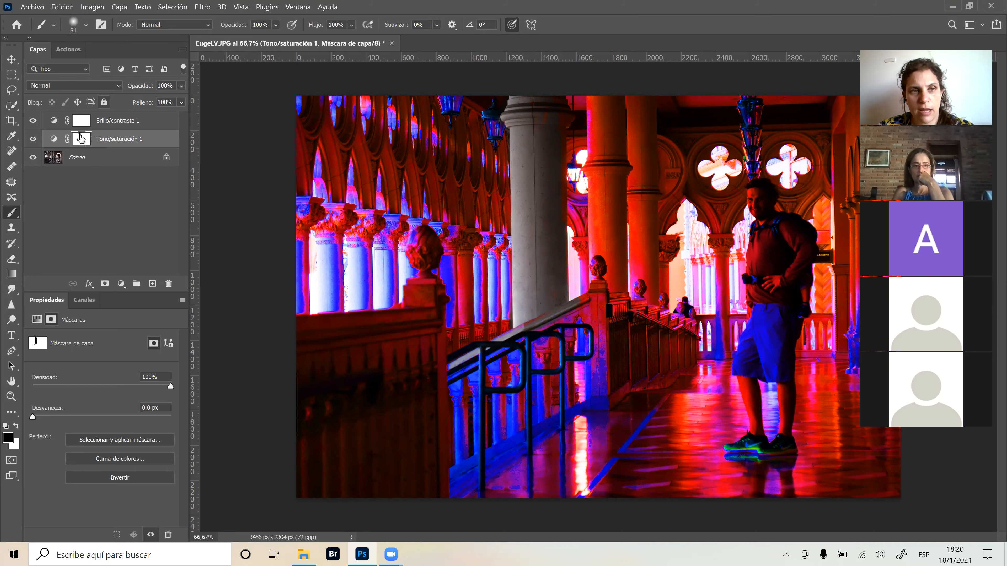
pyautogui.press('alt')
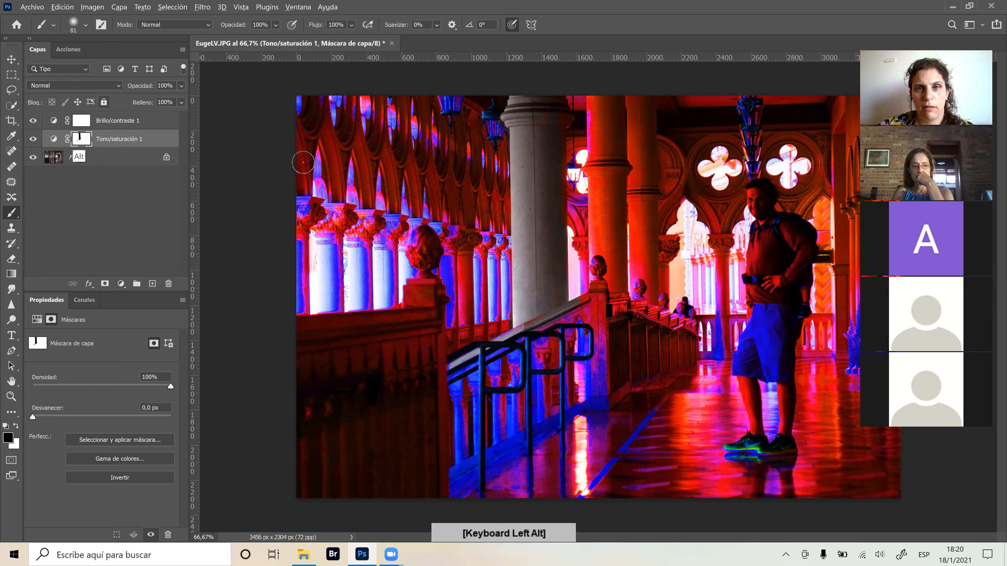
pyautogui.keyDown('alt'); pyautogui.click(81, 138); pyautogui.keyUp('alt')
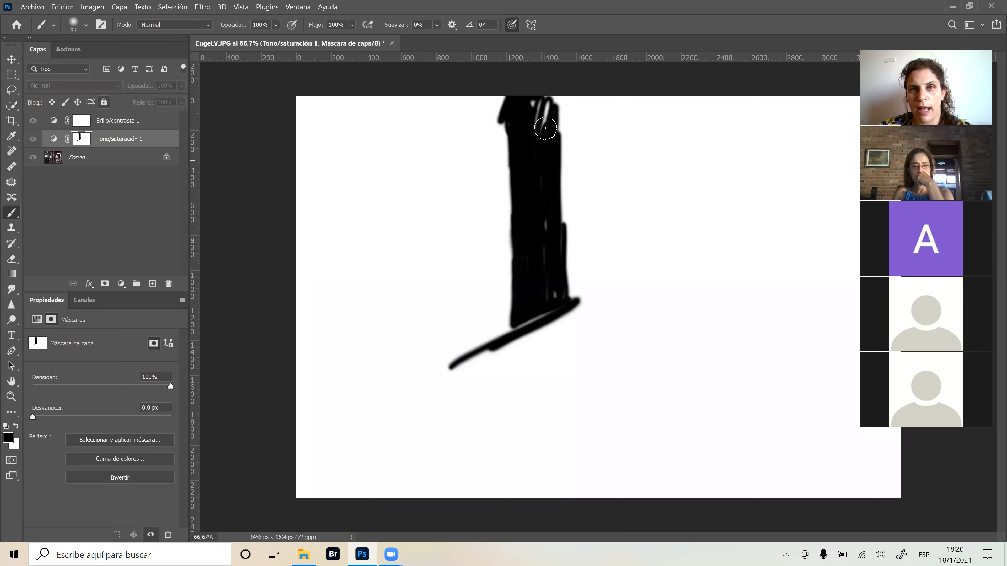
pyautogui.moveTo(545, 119)
pyautogui.mouseDown()
pyautogui.moveTo(555, 96)
pyautogui.moveTo(535, 101)
pyautogui.mouseUp()
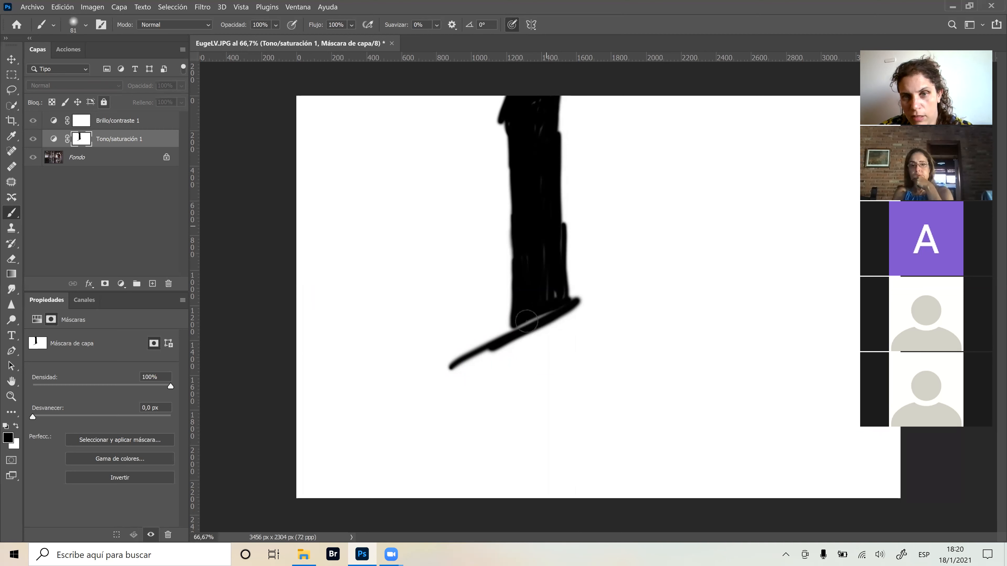
pyautogui.moveTo(517, 326); pyautogui.dragTo(517, 325)
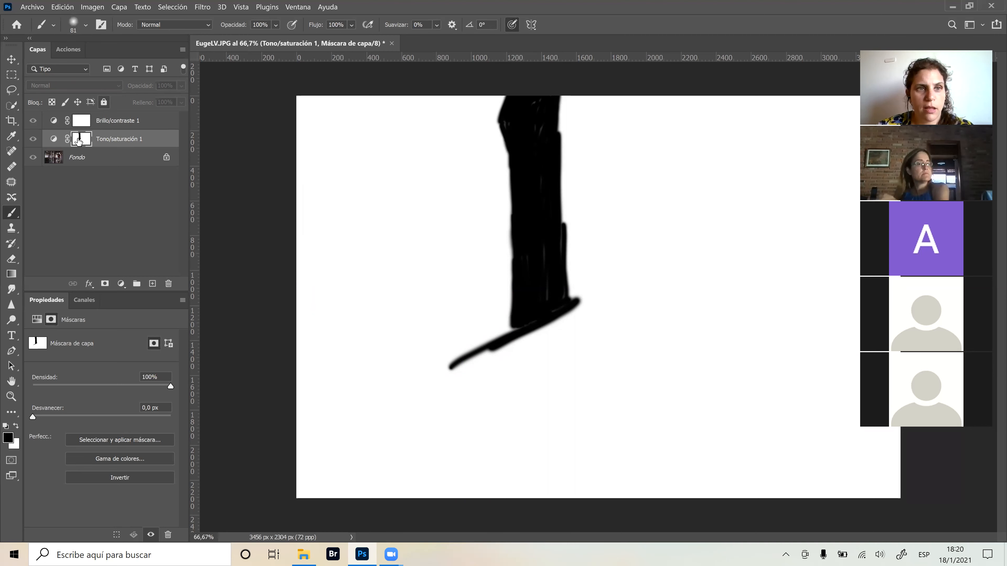
pyautogui.keyDown('alt'); pyautogui.click(81, 146); pyautogui.keyUp('alt')
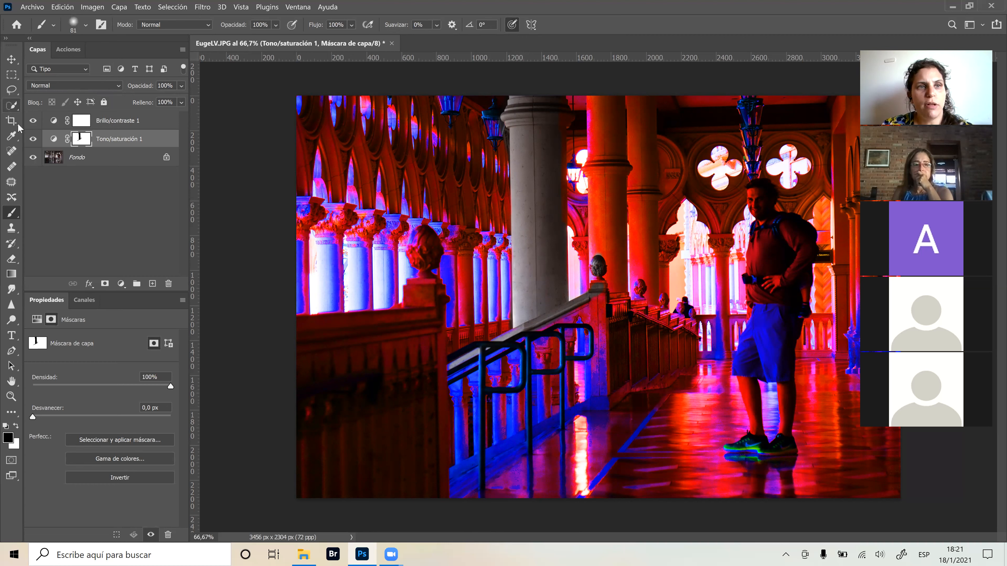
# Quick-select the second column, paint it black on the Hue/Saturation mask, and deselect.
pyautogui.click(12, 106)
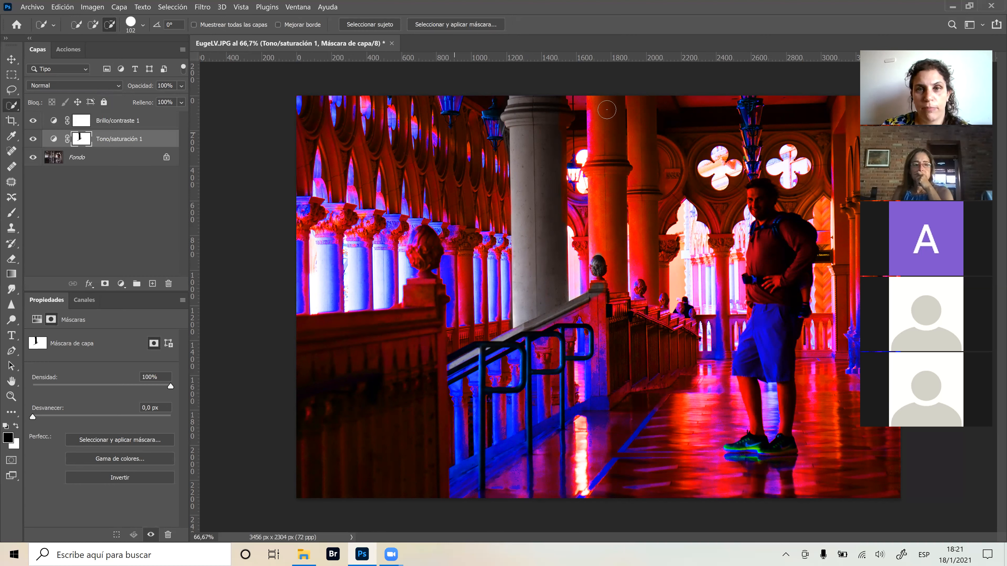
pyautogui.click(93, 24)
pyautogui.moveTo(598, 103); pyautogui.dragTo(606, 293)
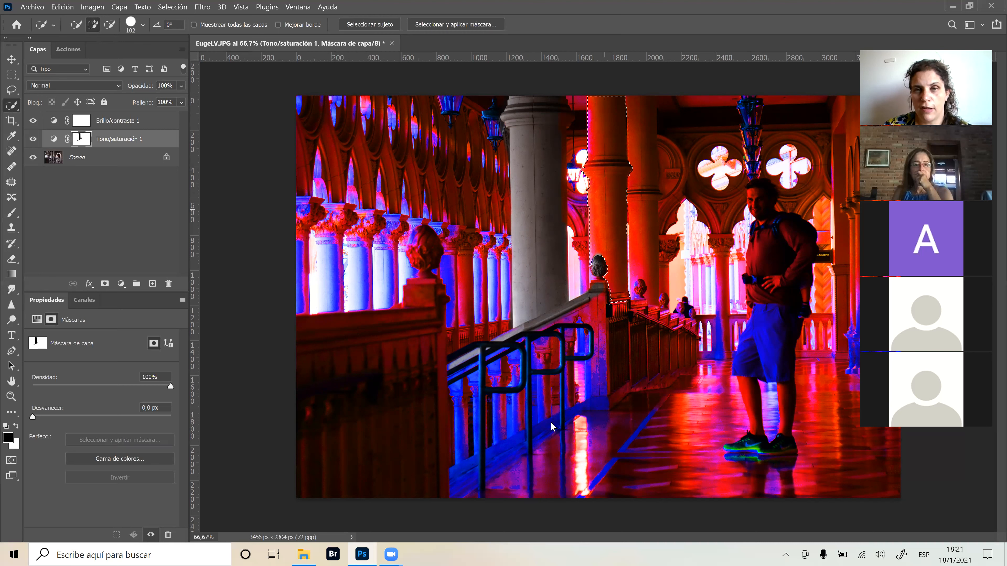
pyautogui.click(17, 214)
pyautogui.moveTo(611, 125)
pyautogui.mouseDown()
pyautogui.moveTo(588, 137)
pyautogui.moveTo(592, 148)
pyautogui.moveTo(600, 131)
pyautogui.moveTo(583, 197)
pyautogui.moveTo(625, 115)
pyautogui.moveTo(610, 188)
pyautogui.moveTo(633, 154)
pyautogui.moveTo(580, 269)
pyautogui.moveTo(586, 239)
pyautogui.moveTo(589, 260)
pyautogui.moveTo(617, 205)
pyautogui.moveTo(598, 302)
pyautogui.moveTo(628, 245)
pyautogui.moveTo(620, 311)
pyautogui.moveTo(627, 203)
pyautogui.mouseUp()
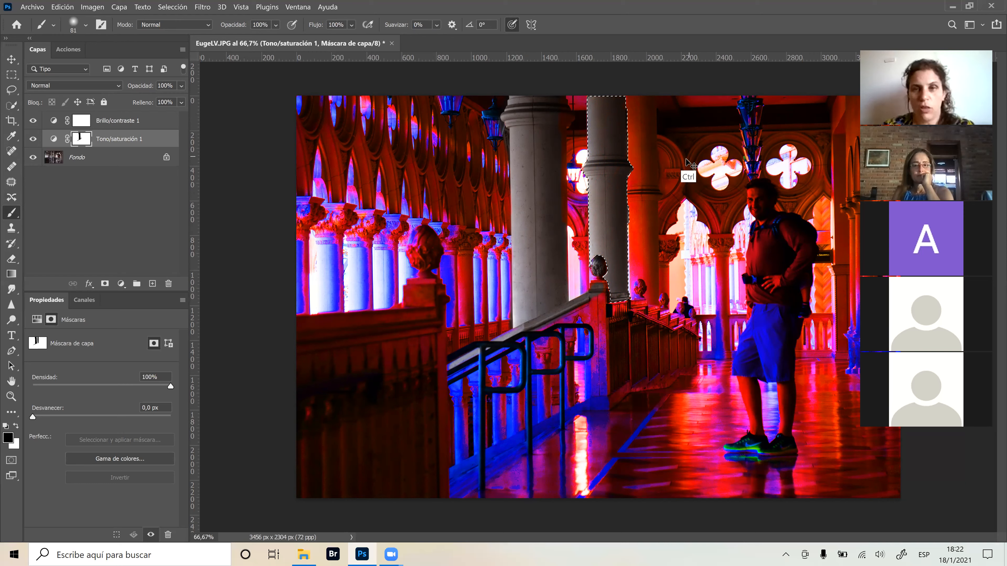
pyautogui.hotkey('ctrl', 'd')
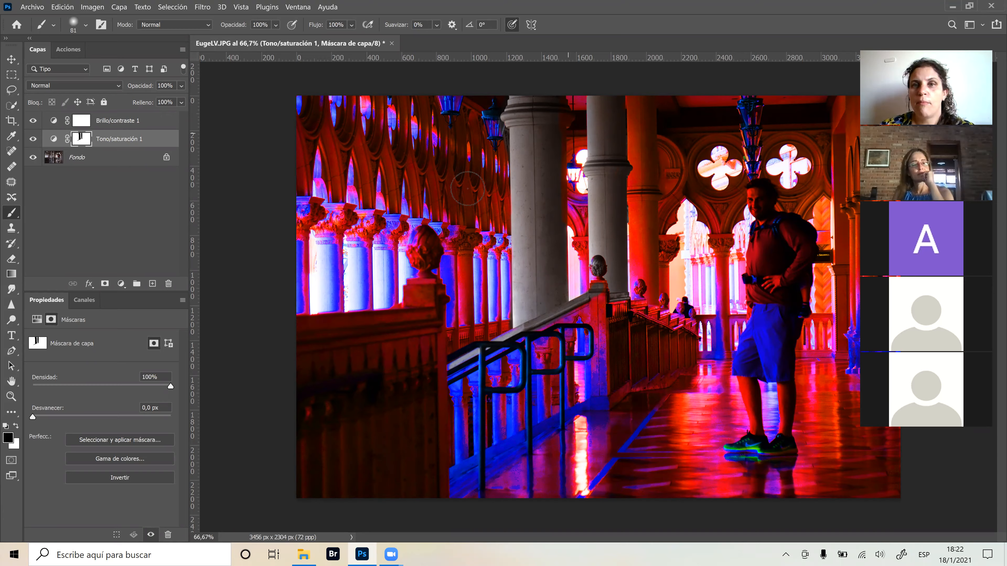
# Quick-select the third column and subtract the excess area beyond its far edge with the Polygonal Lasso.
pyautogui.hotkey('ctrl', '+')
pyautogui.hotkey('ctrl', '+')
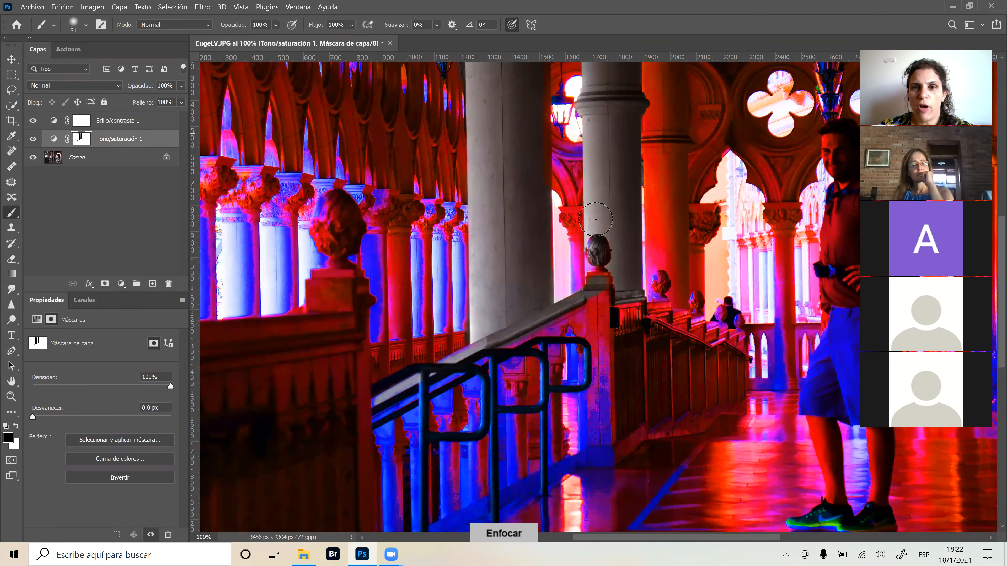
pyautogui.moveTo(653, 200); pyautogui.dragTo(595, 302)
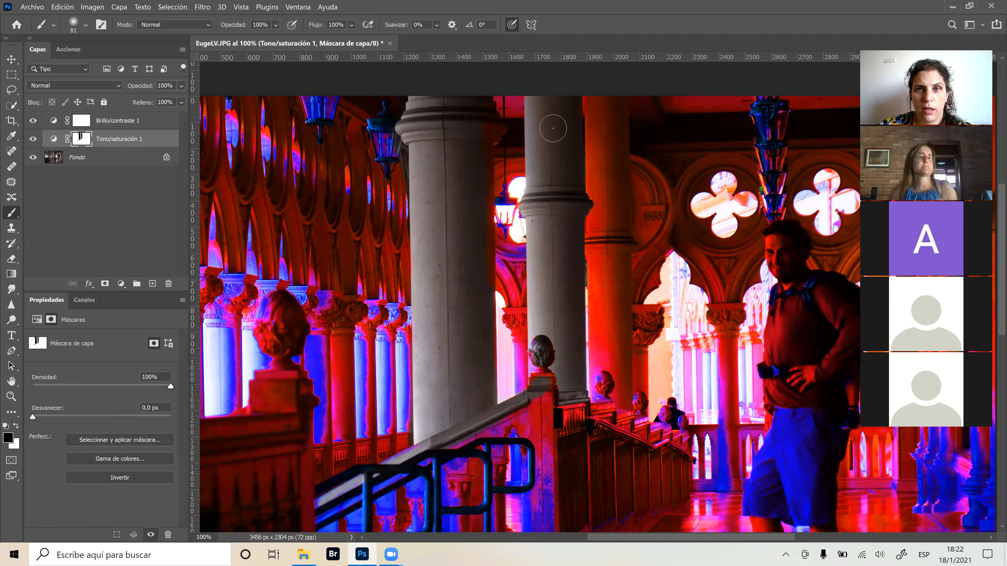
pyautogui.press('w')
pyautogui.moveTo(610, 256); pyautogui.dragTo(610, 331)
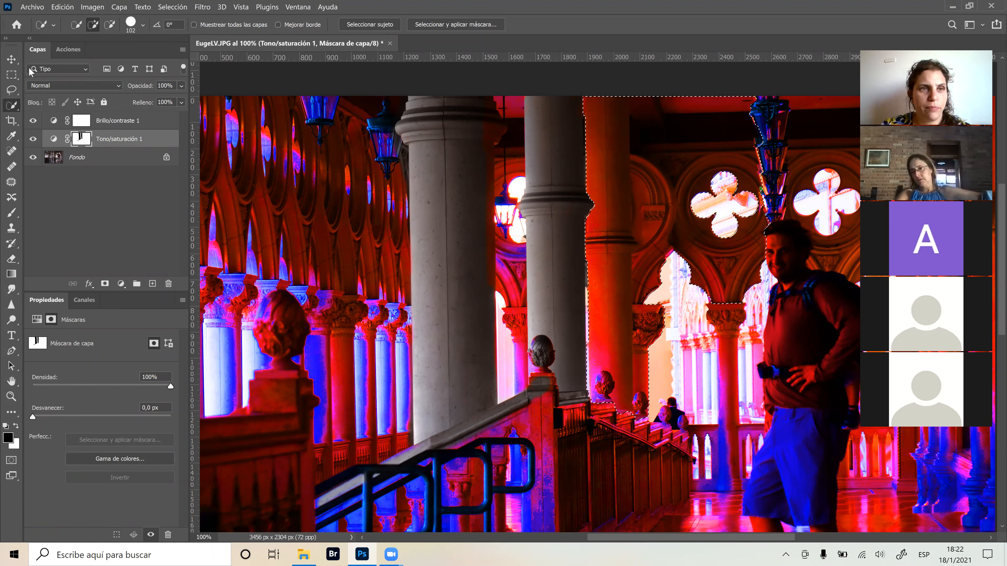
pyautogui.click(16, 90)
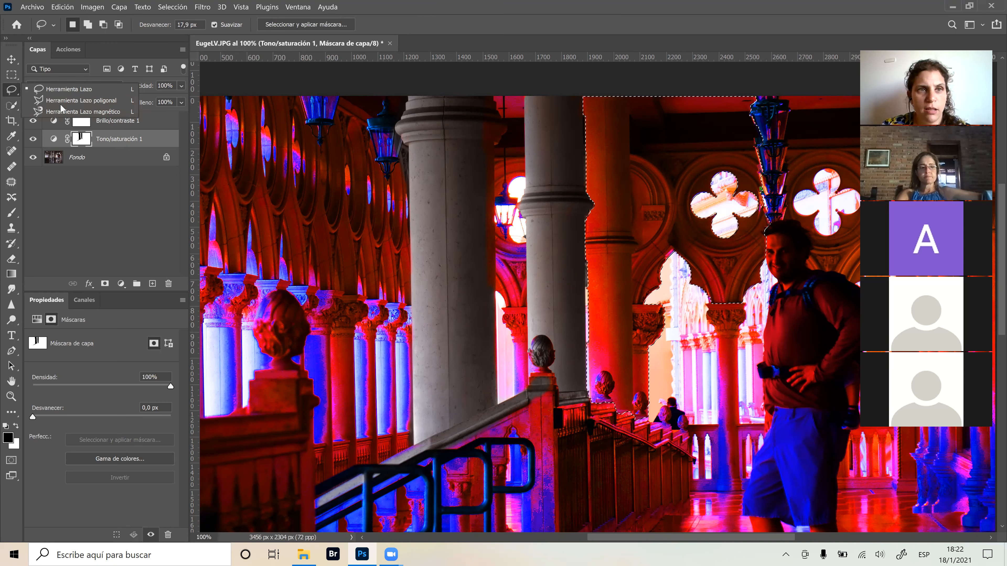
pyautogui.click(105, 27)
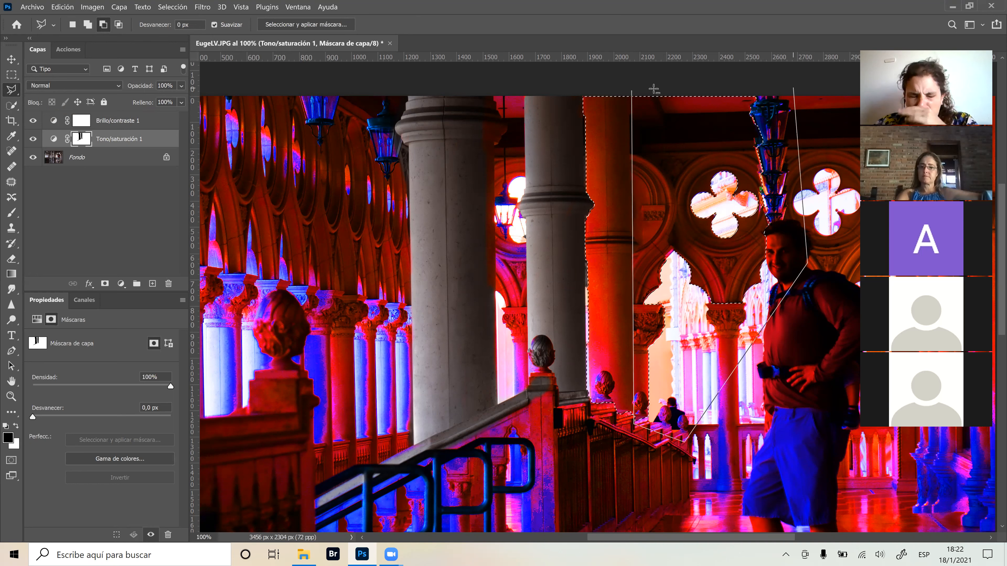
pyautogui.click(635, 90)
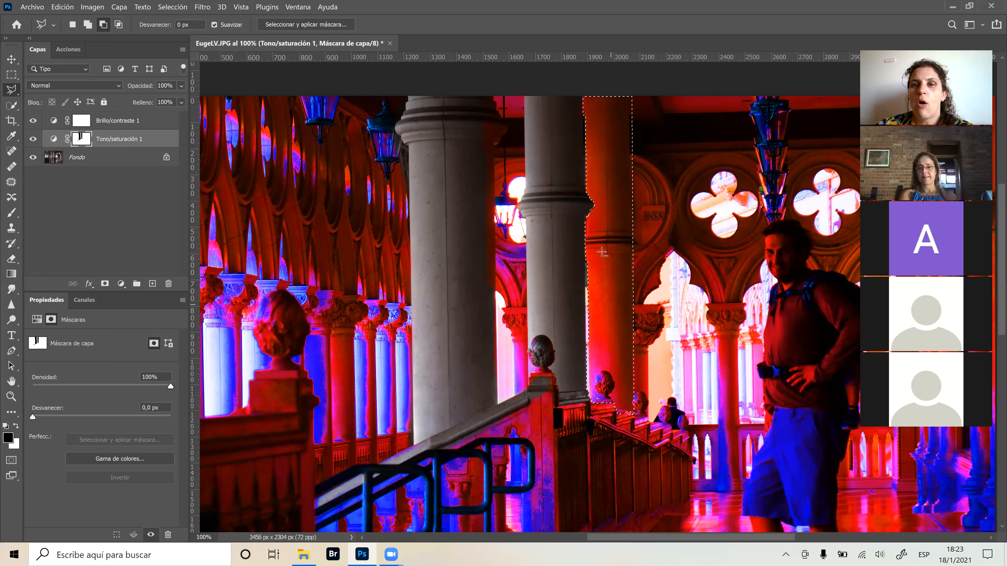
# Paint the selected third column black on the mask, starting at 100% flow and continuing downward at 49% flow.
pyautogui.press('b')
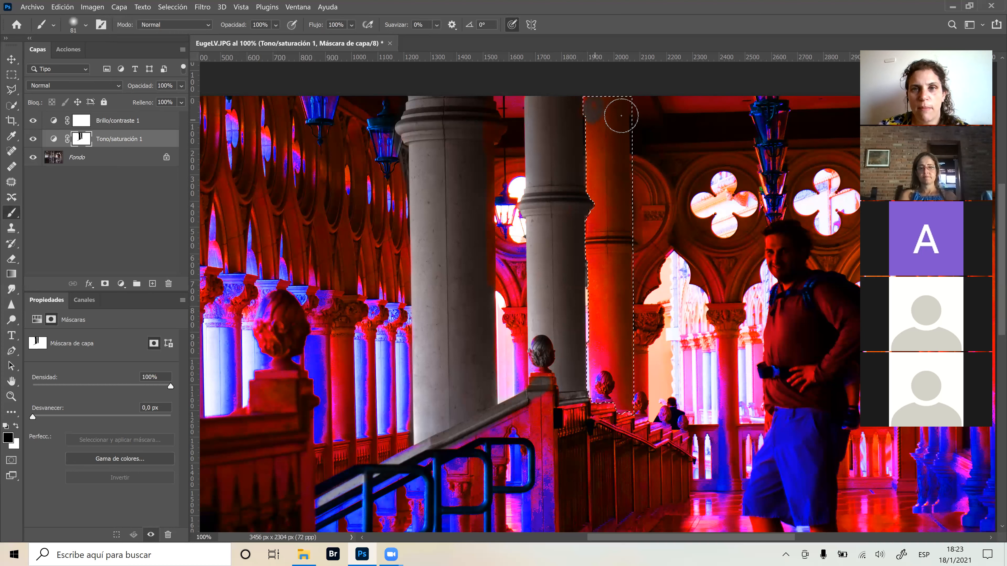
pyautogui.moveTo(603, 100)
pyautogui.mouseDown()
pyautogui.moveTo(597, 126)
pyautogui.moveTo(628, 125)
pyautogui.moveTo(616, 134)
pyautogui.moveTo(635, 168)
pyautogui.moveTo(631, 196)
pyautogui.moveTo(588, 172)
pyautogui.moveTo(589, 158)
pyautogui.moveTo(604, 166)
pyautogui.moveTo(638, 159)
pyautogui.mouseUp()
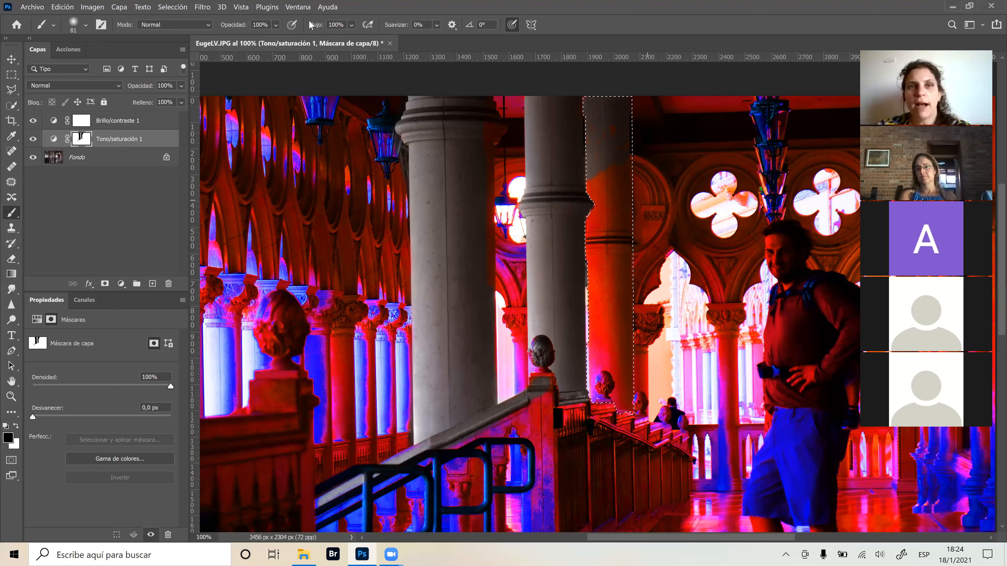
pyautogui.moveTo(317, 26); pyautogui.dragTo(306, 25)
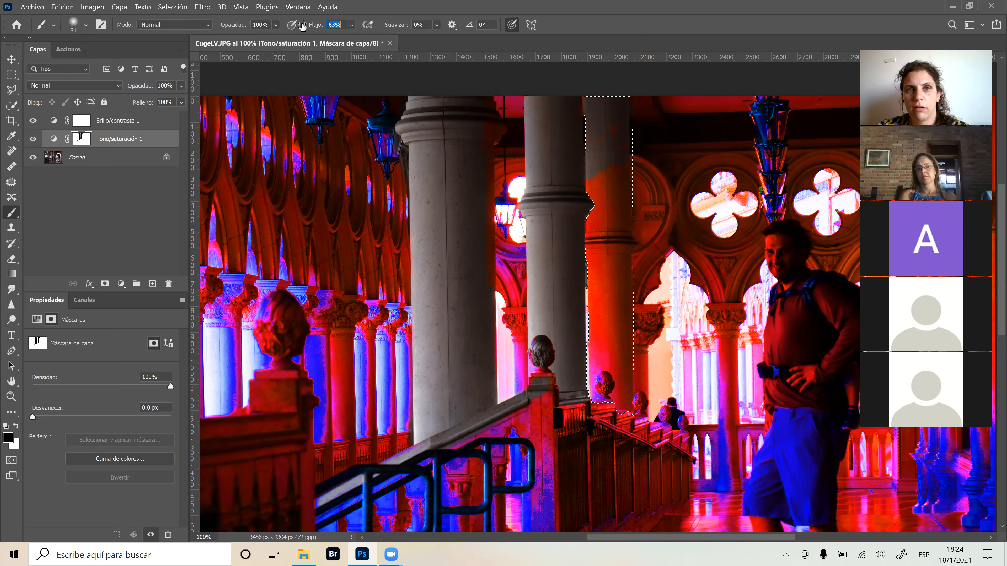
pyautogui.moveTo(604, 174)
pyautogui.mouseDown()
pyautogui.moveTo(598, 263)
pyautogui.moveTo(610, 168)
pyautogui.moveTo(614, 274)
pyautogui.moveTo(615, 204)
pyautogui.moveTo(619, 215)
pyautogui.moveTo(609, 279)
pyautogui.moveTo(598, 272)
pyautogui.moveTo(608, 217)
pyautogui.moveTo(593, 233)
pyautogui.moveTo(617, 404)
pyautogui.moveTo(604, 316)
pyautogui.mouseUp()
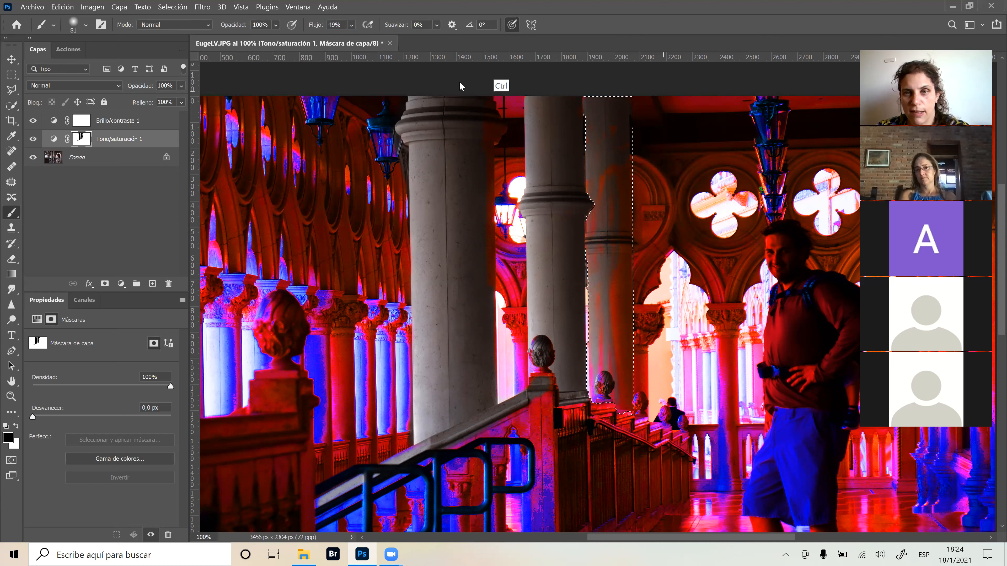
# Undo the last brush strokes and repaint the lower part of the third column on the mask at 24% flow.
pyautogui.hotkey('ctrl', 'z')
pyautogui.hotkey('ctrl', 'z')
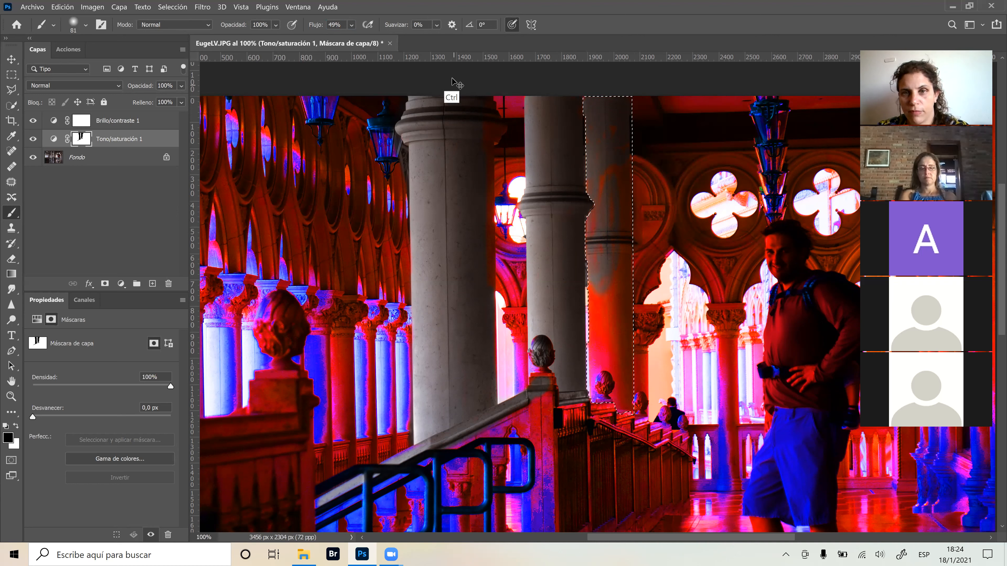
pyautogui.moveTo(315, 25); pyautogui.dragTo(302, 26)
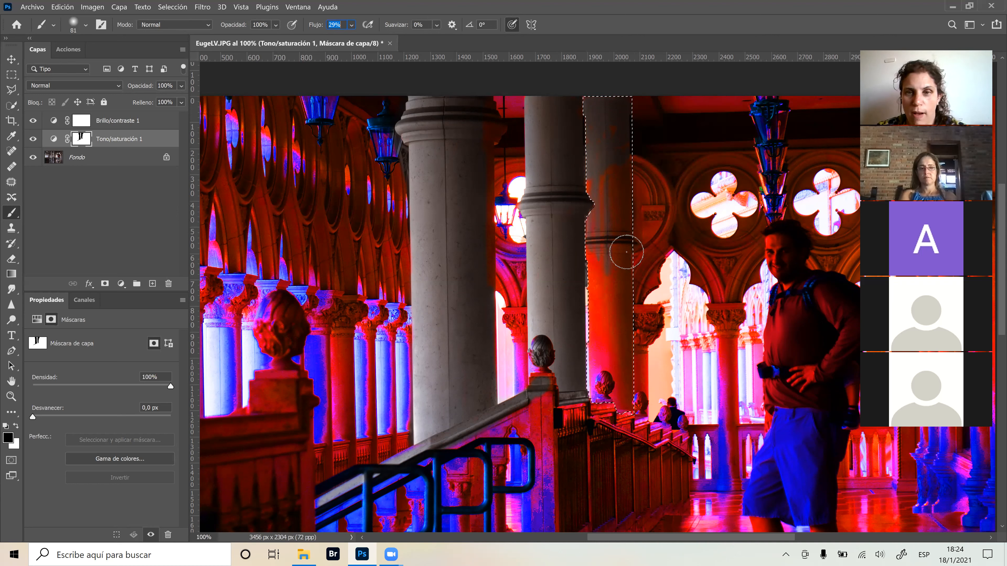
pyautogui.moveTo(602, 362)
pyautogui.mouseDown()
pyautogui.moveTo(601, 321)
pyautogui.moveTo(613, 366)
pyautogui.moveTo(610, 288)
pyautogui.moveTo(621, 389)
pyautogui.moveTo(611, 299)
pyautogui.moveTo(605, 371)
pyautogui.moveTo(610, 386)
pyautogui.moveTo(599, 172)
pyautogui.moveTo(595, 376)
pyautogui.moveTo(615, 297)
pyautogui.moveTo(607, 261)
pyautogui.mouseUp()
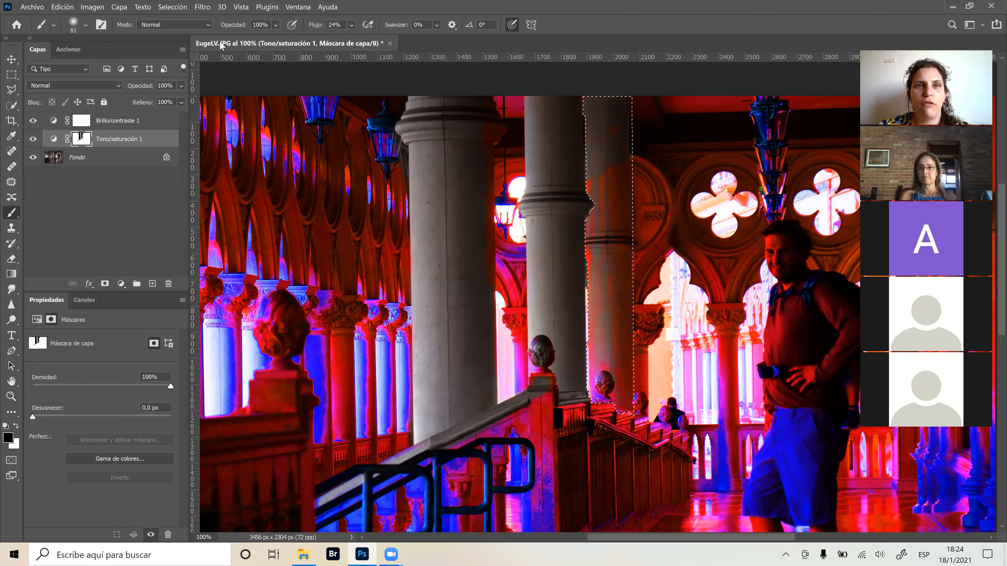
pyautogui.click(33, 6)
pyautogui.click(52, 18)
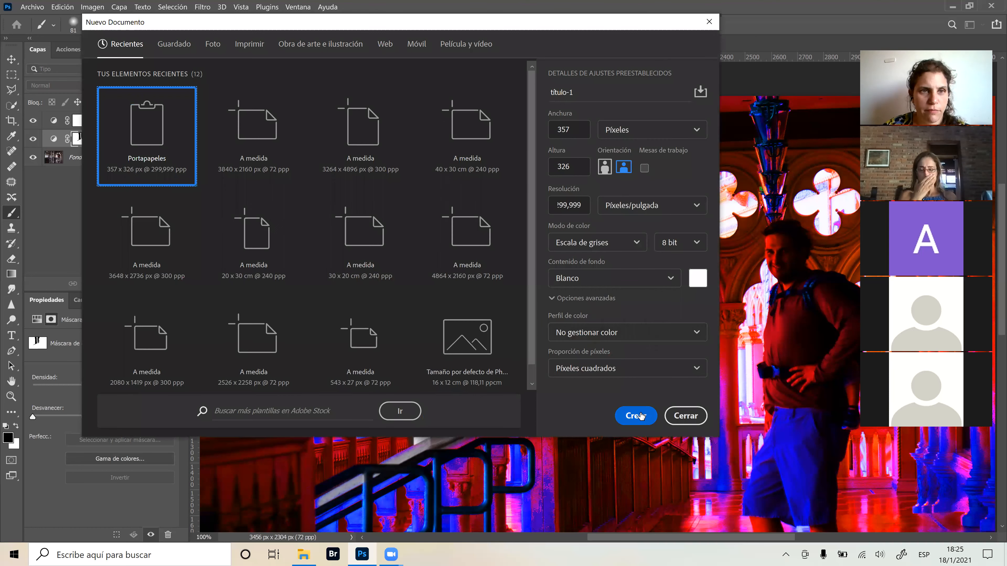
pyautogui.click(639, 415)
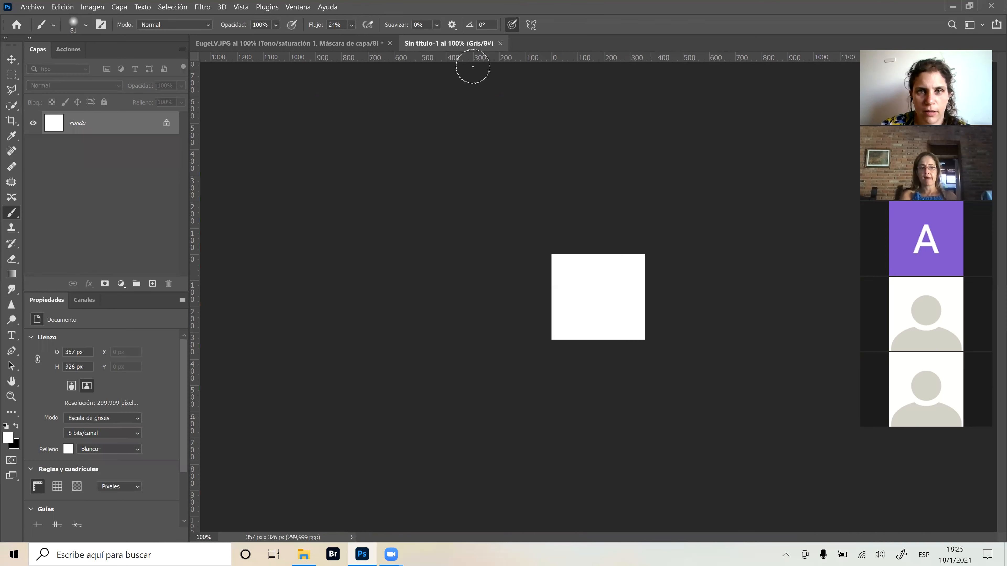
pyautogui.click(501, 43)
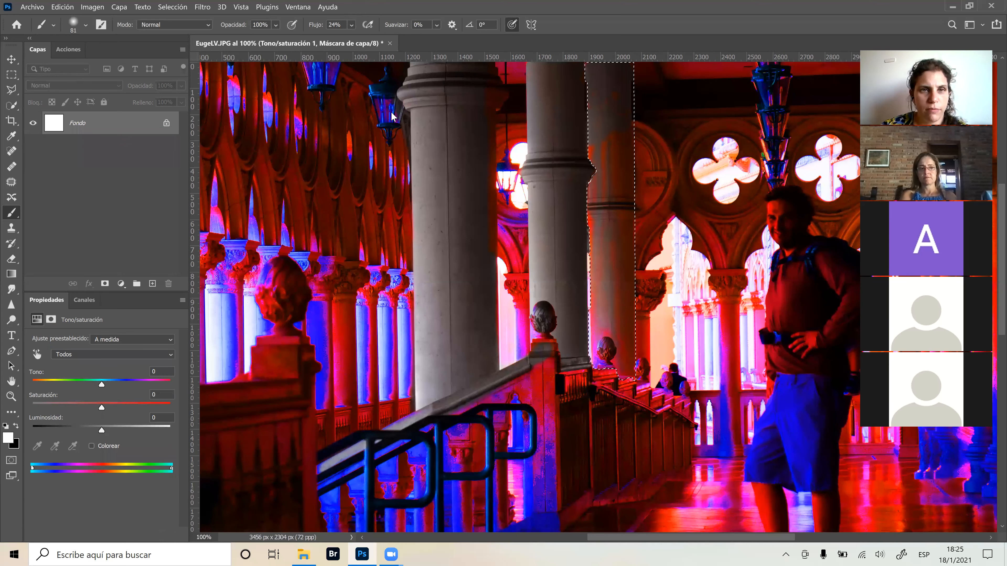
# Create a new 3840 x 2160 px document at 72 ppi and make black the foreground colour.
pyautogui.hotkey('ctrl', 'n')
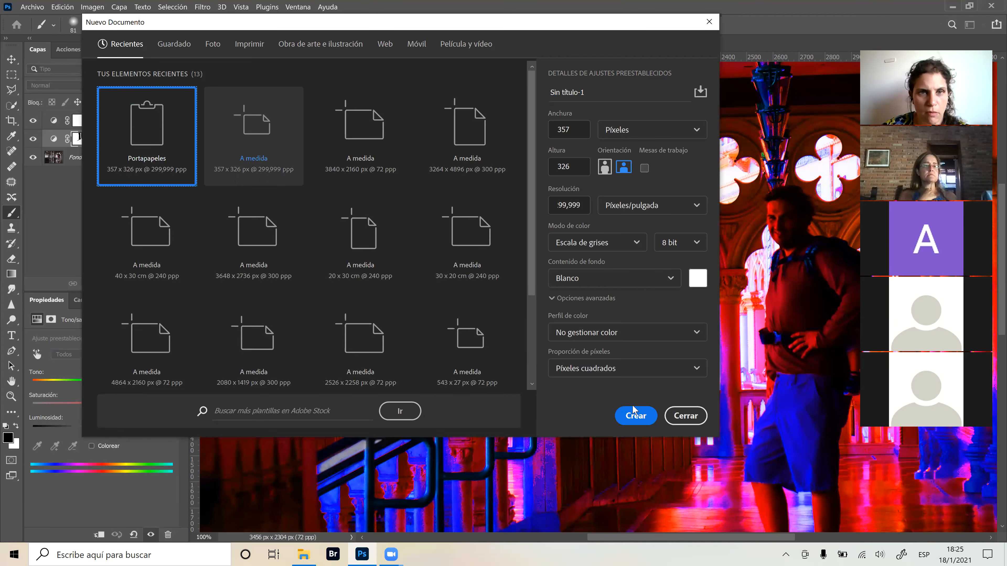
pyautogui.click(273, 135)
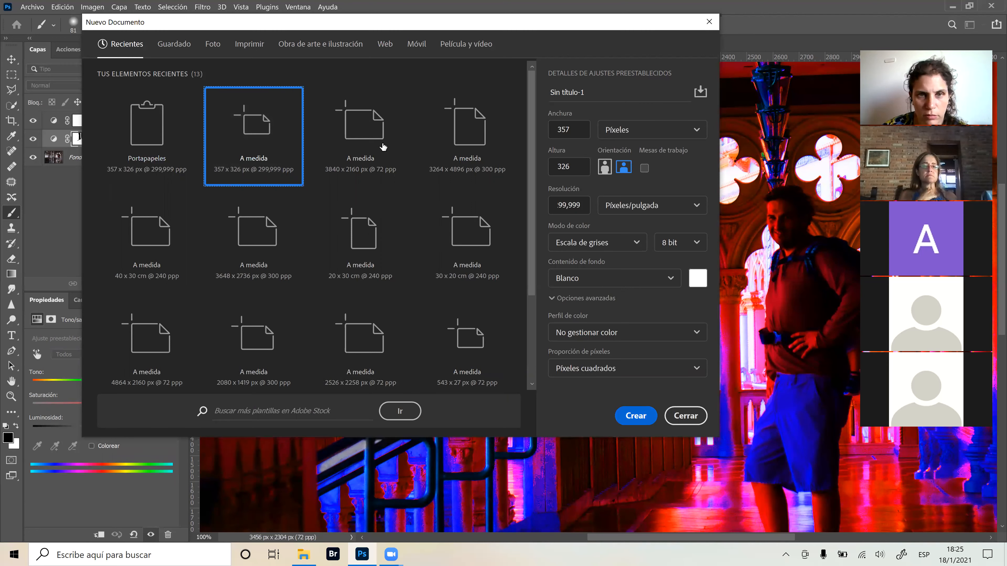
pyautogui.click(633, 416)
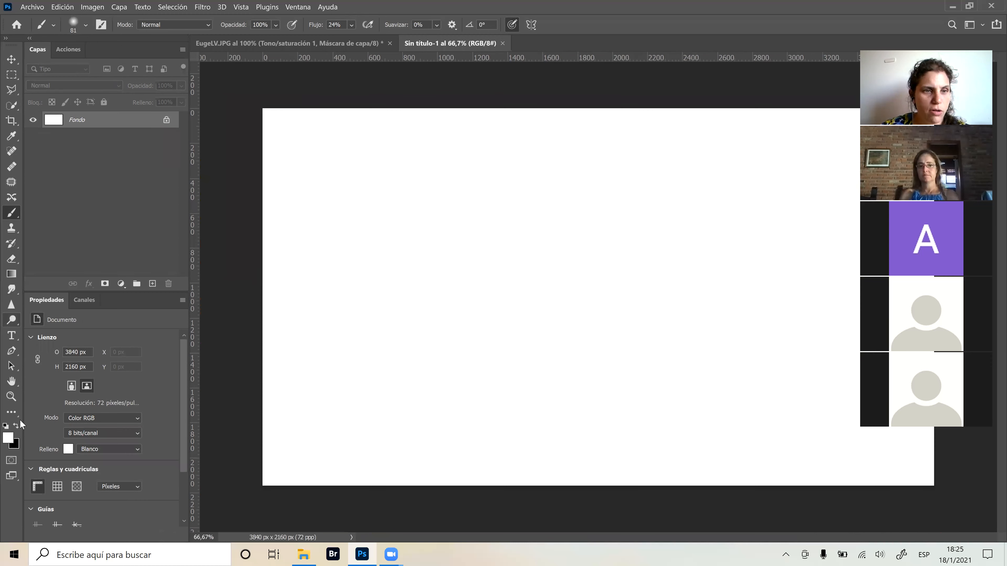
pyautogui.press('x')
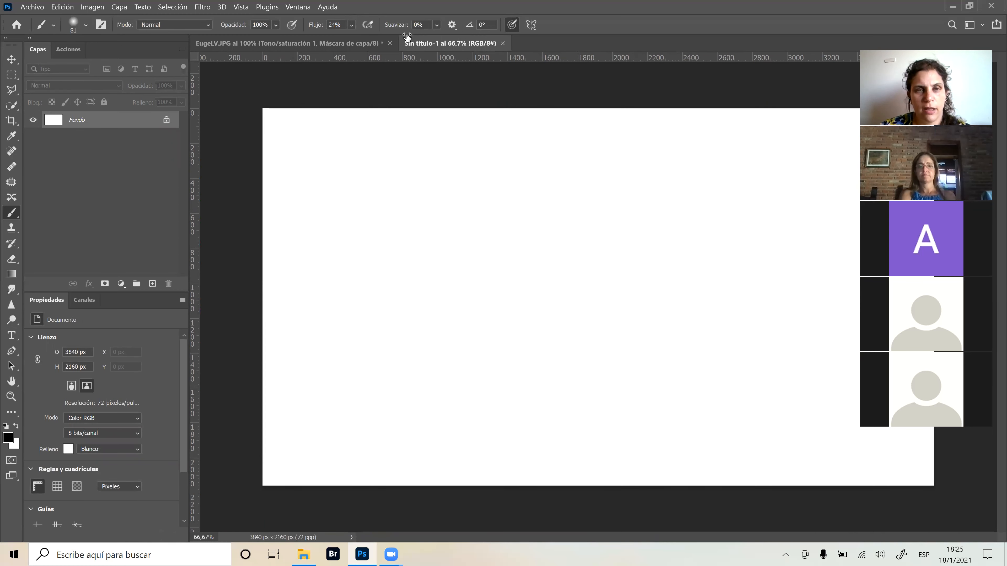
# Set the brush flow to 6% and paint two faint strokes and an overlapping dark patch in the document's upper-left area.
pyautogui.moveTo(311, 27); pyautogui.dragTo(309, 24)
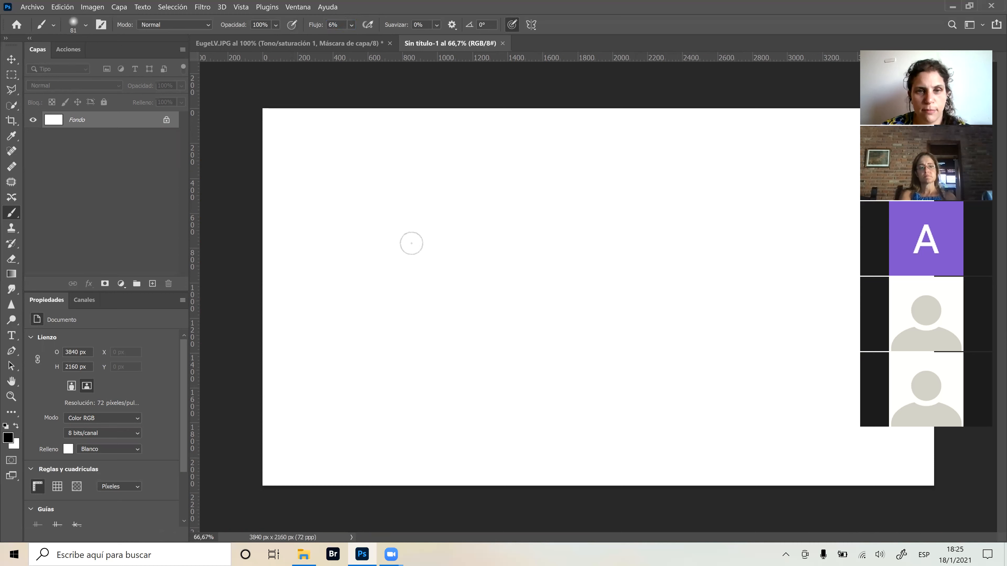
pyautogui.moveTo(434, 140)
pyautogui.mouseDown()
pyautogui.moveTo(325, 184)
pyautogui.moveTo(344, 209)
pyautogui.moveTo(421, 170)
pyautogui.mouseUp()
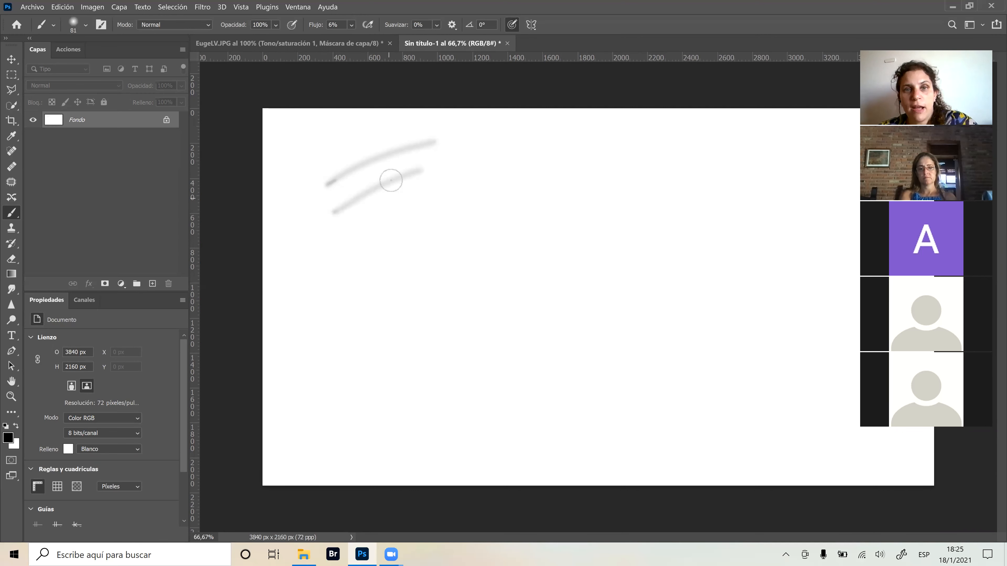
pyautogui.moveTo(351, 229); pyautogui.dragTo(400, 198)
pyautogui.moveTo(372, 228)
pyautogui.mouseDown()
pyautogui.moveTo(416, 205)
pyautogui.moveTo(395, 216)
pyautogui.mouseUp()
pyautogui.moveTo(351, 244)
pyautogui.mouseDown()
pyautogui.moveTo(410, 197)
pyautogui.moveTo(365, 219)
pyautogui.mouseUp()
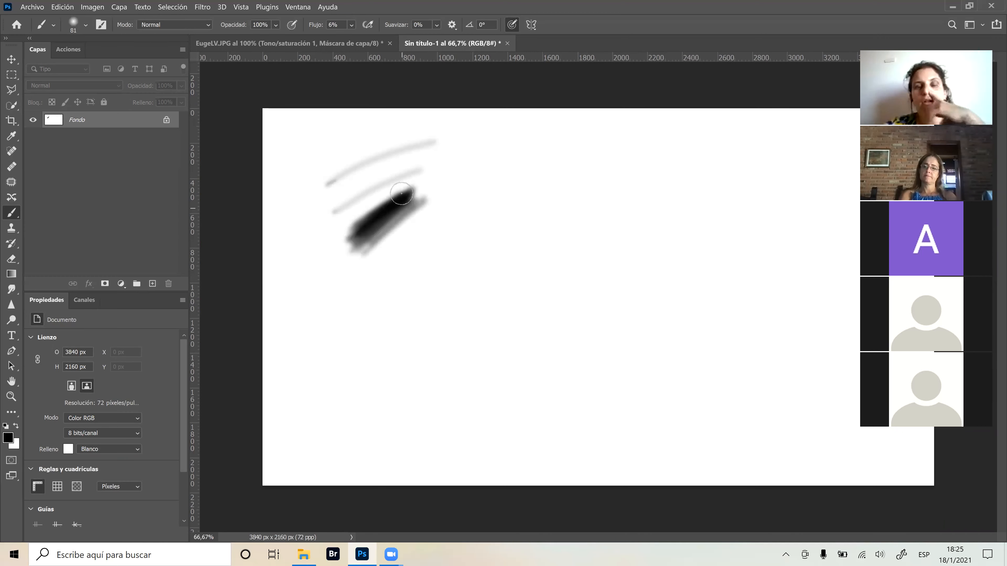
pyautogui.moveTo(355, 247); pyautogui.dragTo(348, 252)
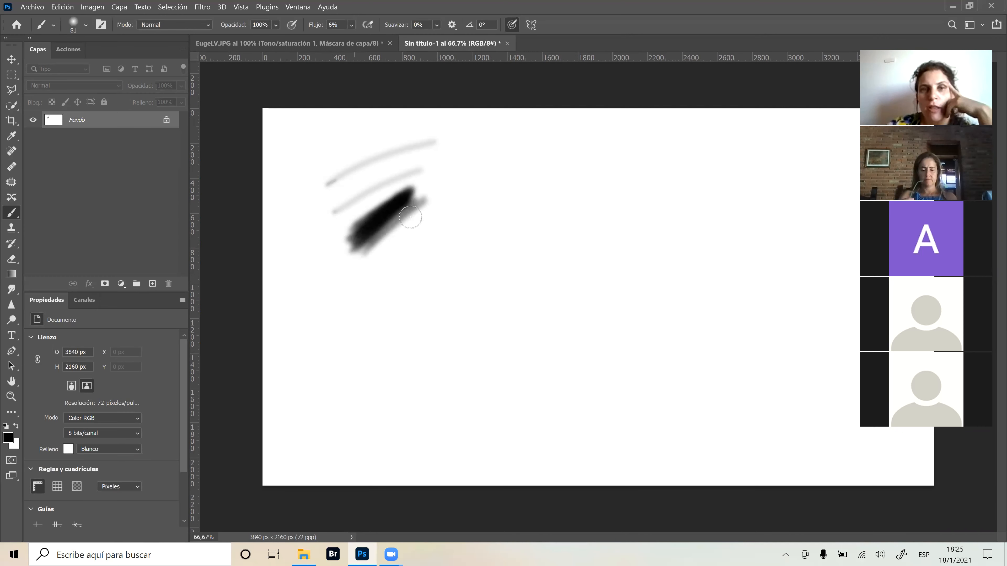
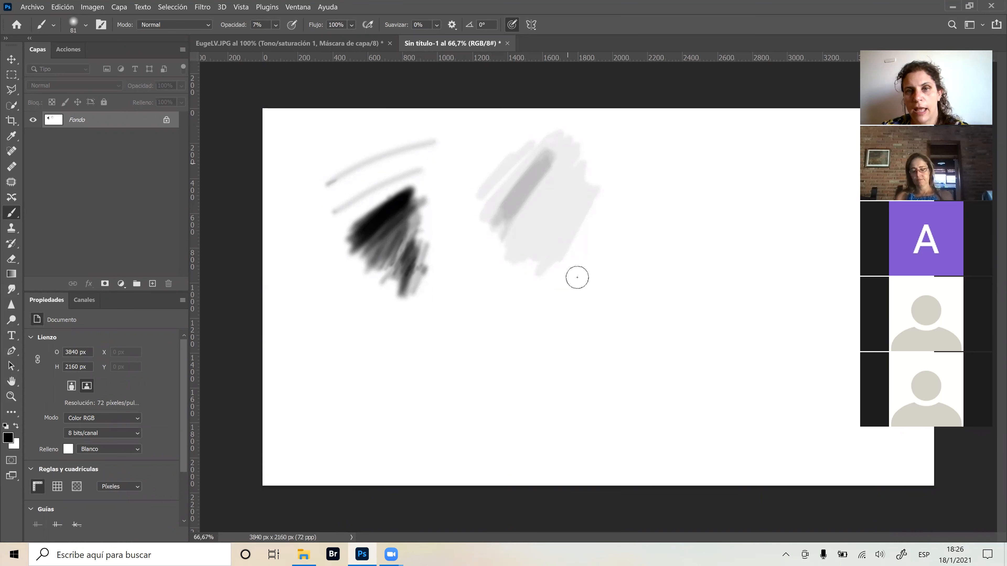
# Paint overlapping patches at 7% opacity and 100% flow, and build up strokes below the dark patch at 100% opacity and low flow.
pyautogui.moveTo(567, 338)
pyautogui.mouseDown()
pyautogui.moveTo(634, 229)
pyautogui.moveTo(589, 346)
pyautogui.moveTo(620, 304)
pyautogui.moveTo(598, 351)
pyautogui.moveTo(638, 280)
pyautogui.moveTo(668, 255)
pyautogui.moveTo(625, 325)
pyautogui.mouseUp()
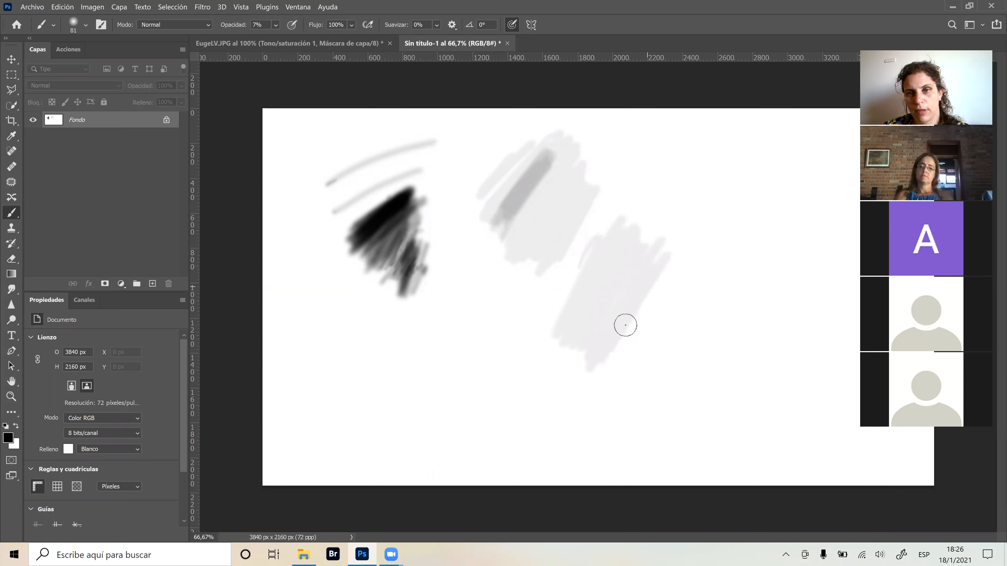
pyautogui.moveTo(599, 256)
pyautogui.mouseDown()
pyautogui.moveTo(582, 314)
pyautogui.moveTo(599, 290)
pyautogui.moveTo(590, 319)
pyautogui.moveTo(598, 261)
pyautogui.moveTo(584, 298)
pyautogui.moveTo(602, 272)
pyautogui.mouseUp()
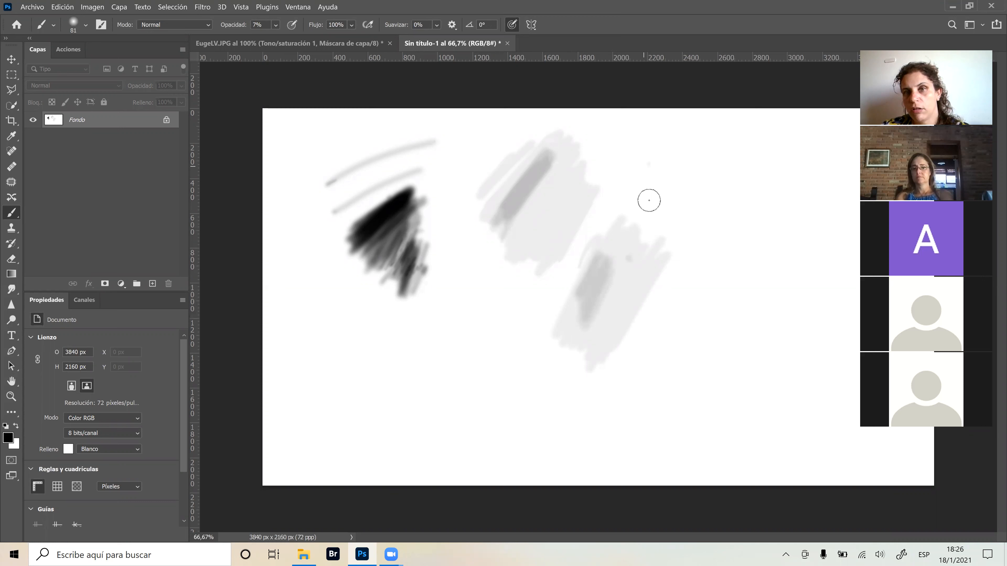
pyautogui.moveTo(643, 233)
pyautogui.mouseDown()
pyautogui.moveTo(697, 175)
pyautogui.moveTo(692, 211)
pyautogui.moveTo(709, 196)
pyautogui.moveTo(644, 235)
pyautogui.moveTo(693, 212)
pyautogui.mouseUp()
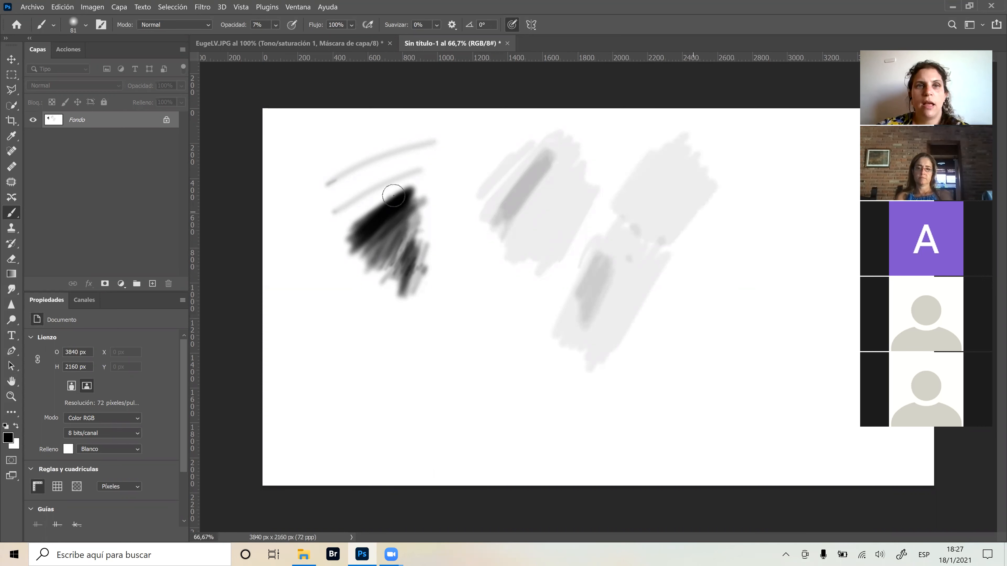
pyautogui.moveTo(304, 26); pyautogui.dragTo(281, 27)
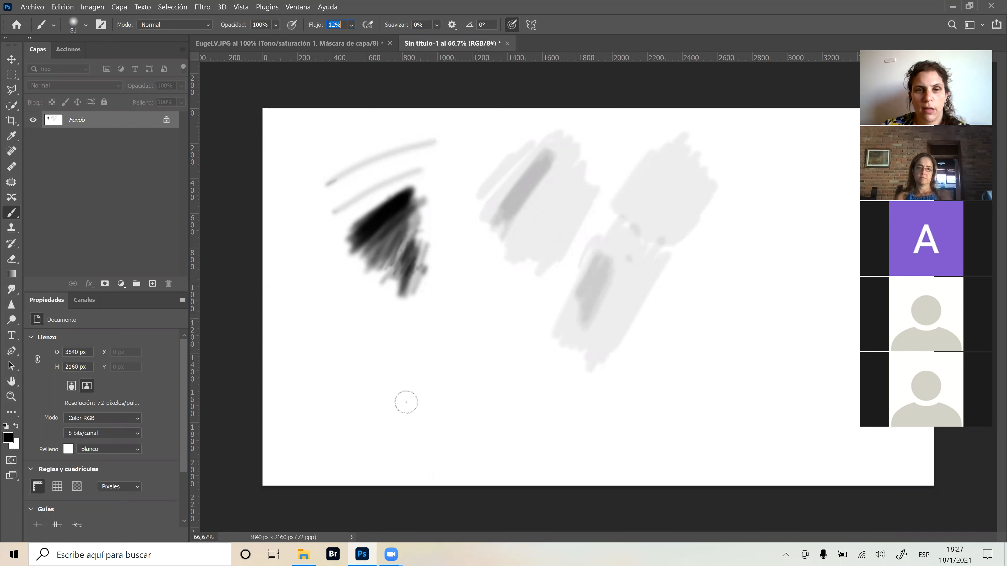
pyautogui.moveTo(339, 393)
pyautogui.mouseDown()
pyautogui.moveTo(376, 322)
pyautogui.moveTo(364, 382)
pyautogui.moveTo(390, 326)
pyautogui.moveTo(357, 394)
pyautogui.moveTo(368, 342)
pyautogui.moveTo(362, 379)
pyautogui.moveTo(374, 404)
pyautogui.moveTo(380, 352)
pyautogui.moveTo(394, 350)
pyautogui.moveTo(394, 386)
pyautogui.mouseUp()
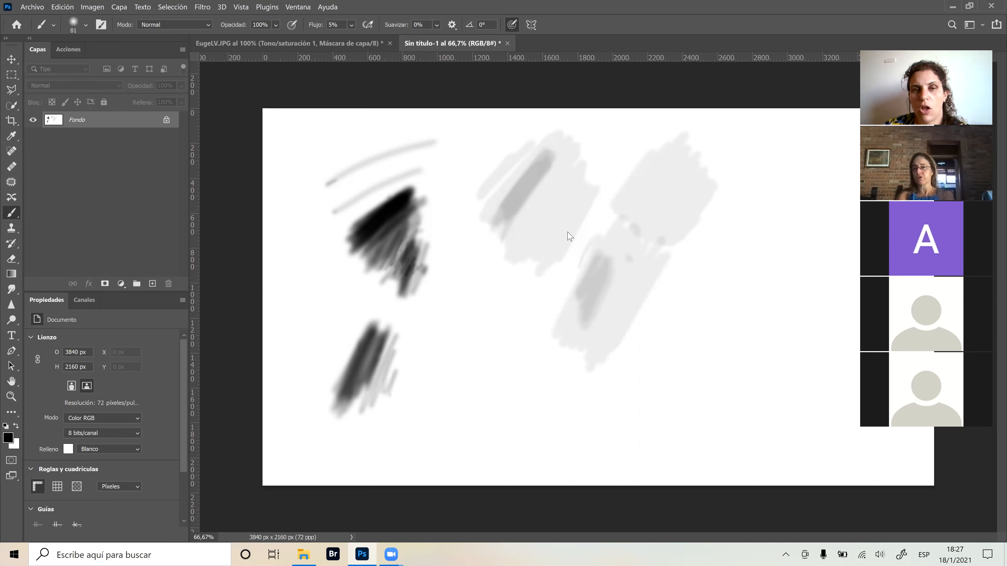
# Close the brush demo document without saving it.
pyautogui.hotkey('ctrl', 'w')
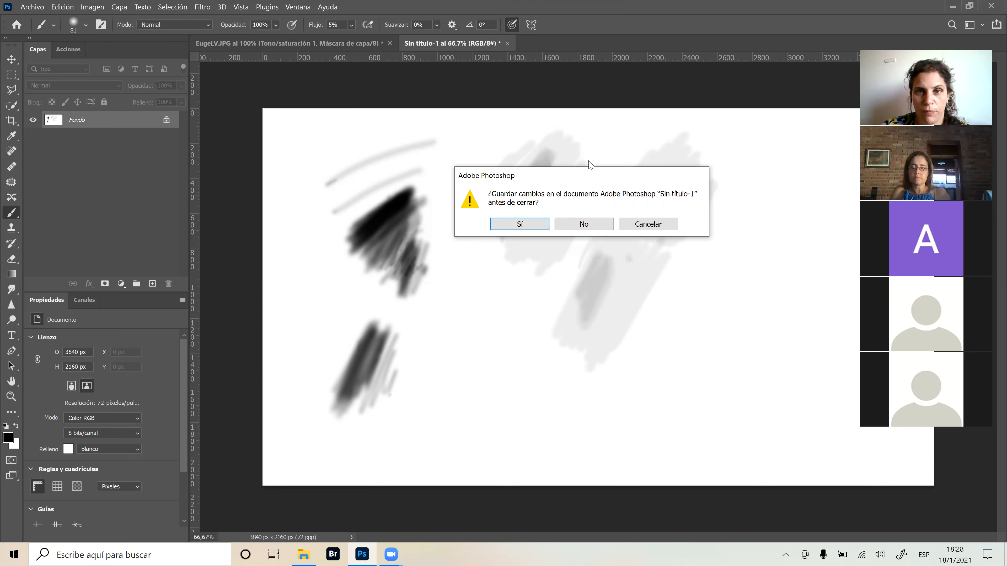
pyautogui.click(587, 225)
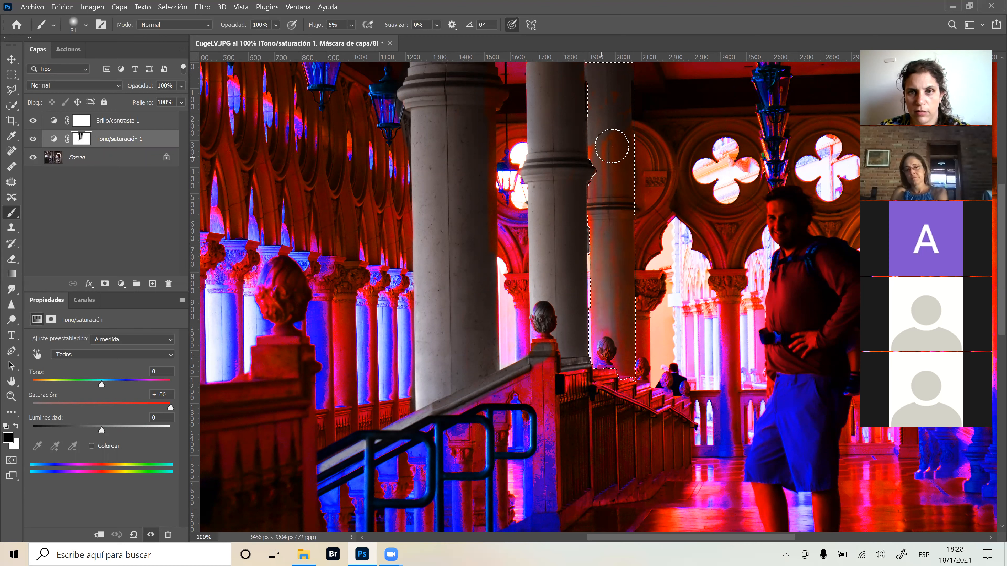
# Deselect the third column and delete the Brillo/contraste 1 and Tono/saturación 1 adjustment layers.
pyautogui.hotkey('ctrl', 'd')
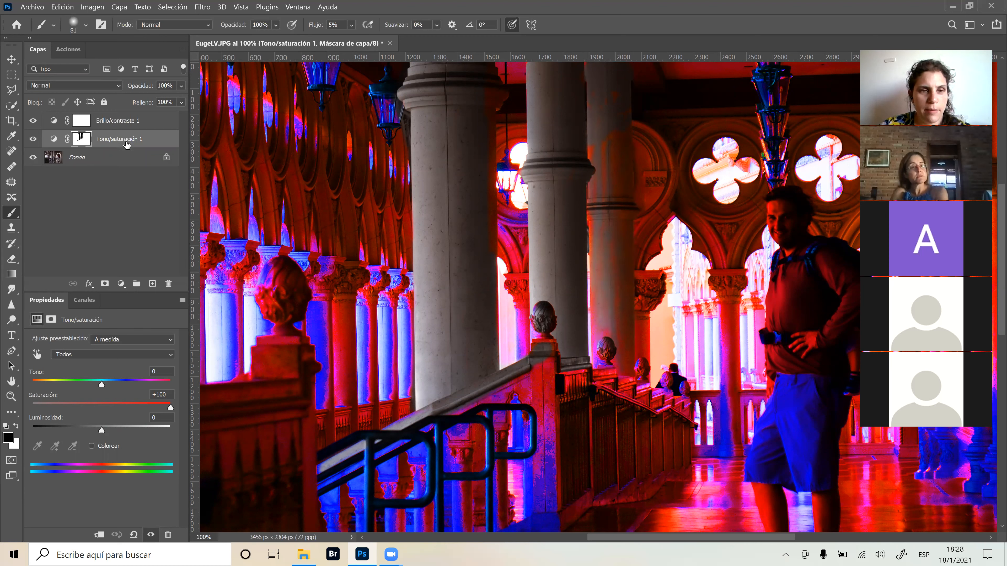
pyautogui.keyDown('shift'); pyautogui.click(137, 124); pyautogui.keyUp('shift')
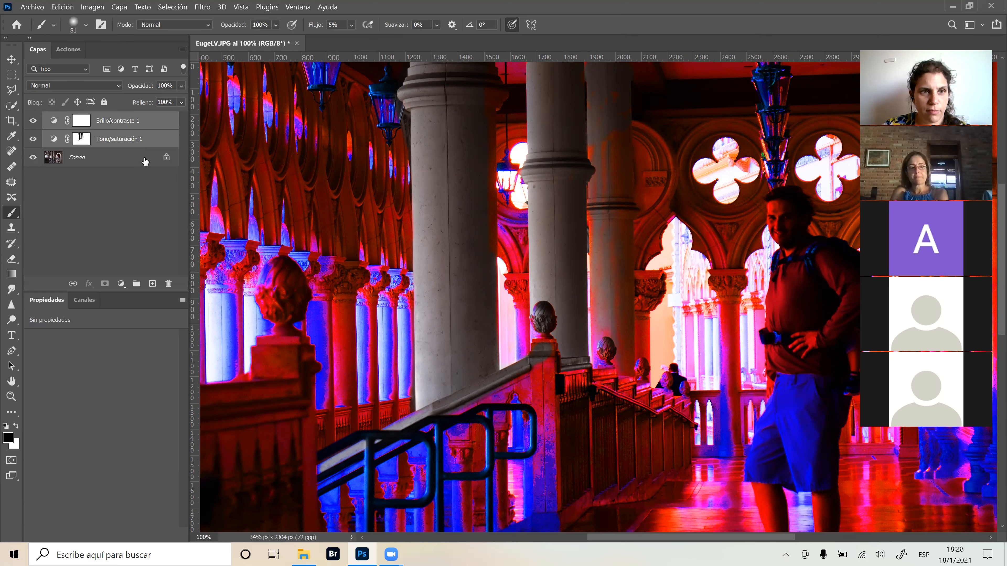
pyautogui.moveTo(147, 142); pyautogui.dragTo(169, 284)
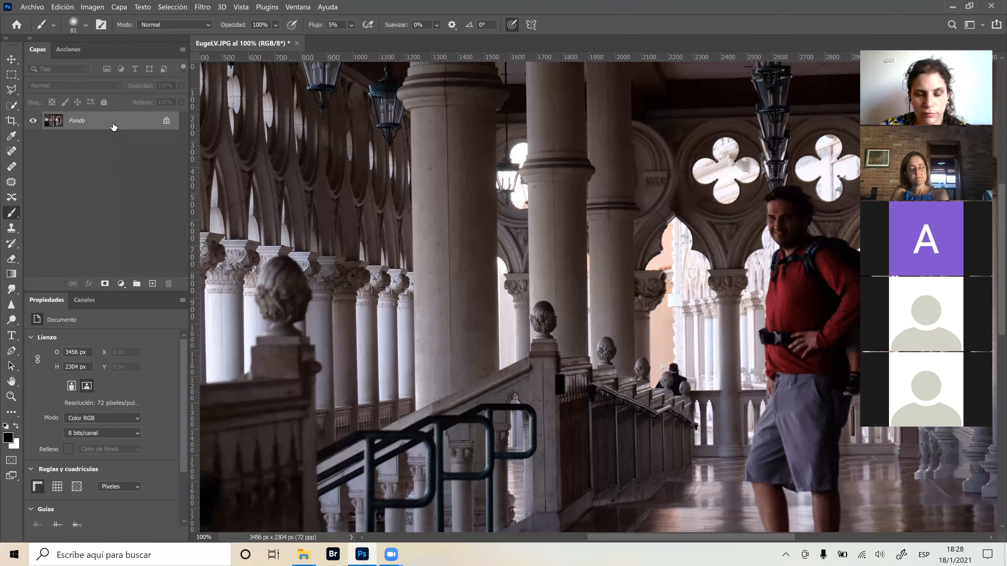
# Add a Curves adjustment layer, anchor a highlights point, and raise a darker-tone point to input 95, output 136.
pyautogui.hotkey('ctrl', '-')
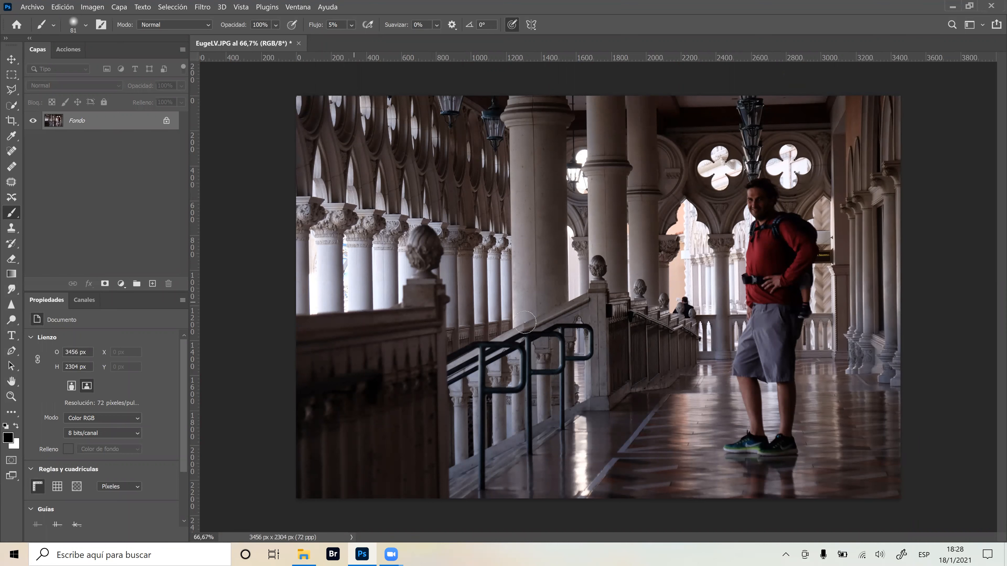
pyautogui.click(121, 284)
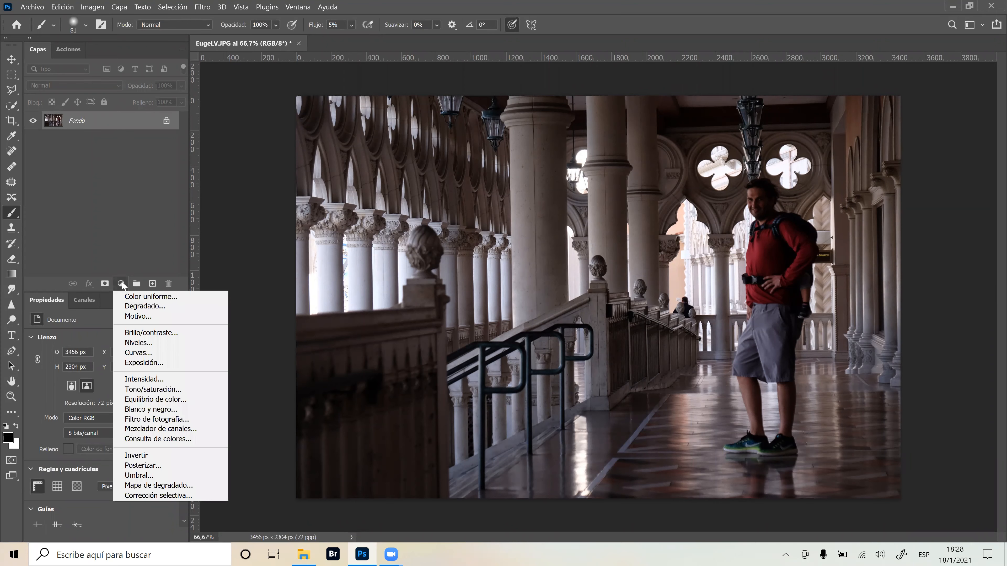
pyautogui.click(136, 352)
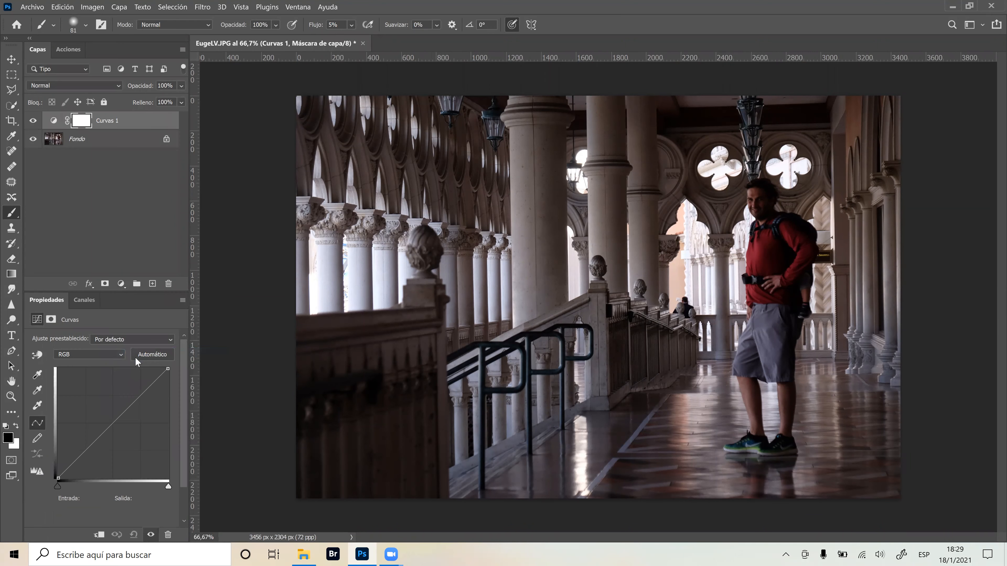
pyautogui.moveTo(138, 395)
pyautogui.mouseDown()
pyautogui.moveTo(130, 389)
pyautogui.moveTo(139, 397)
pyautogui.mouseUp()
pyautogui.moveTo(105, 432); pyautogui.dragTo(99, 419)
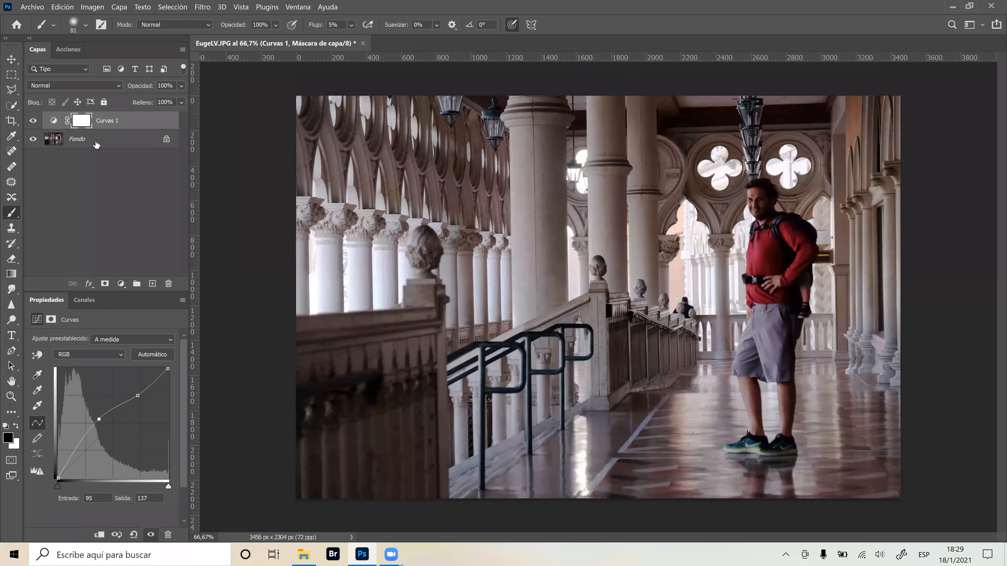
# Toggle the visibility of the Curvas 1 and Fondo layers to compare the photo with and without each one.
pyautogui.click(33, 121)
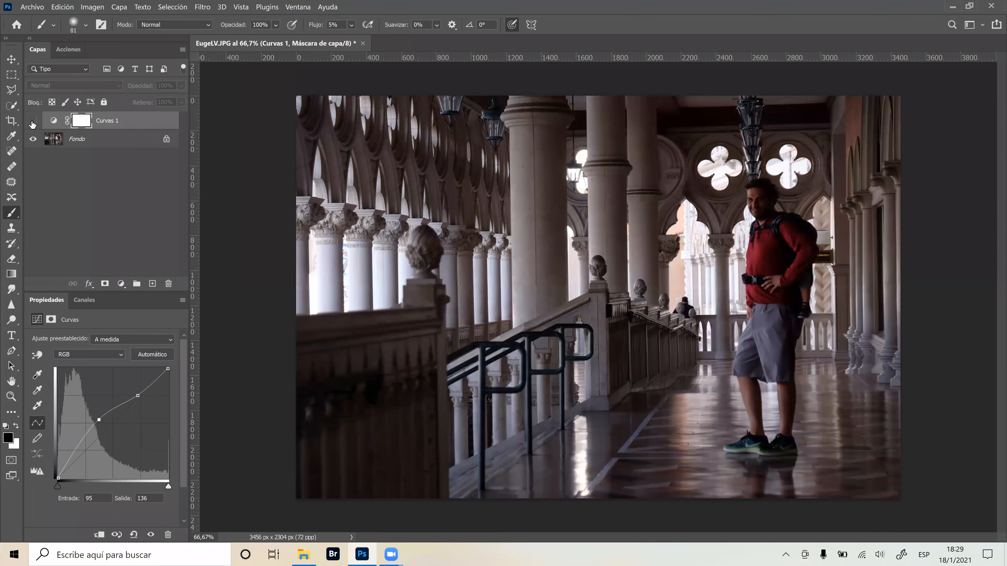
pyautogui.click(33, 124)
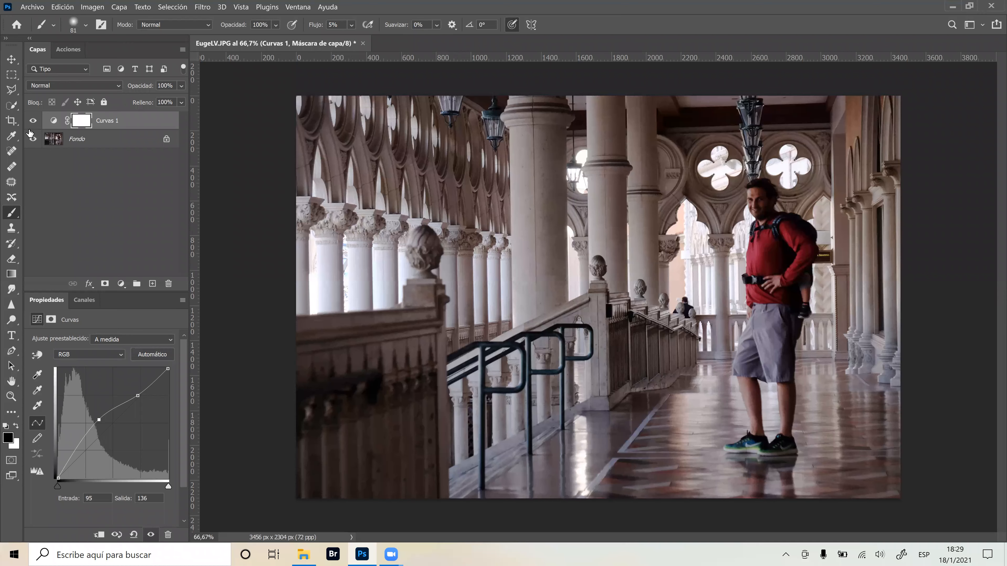
pyautogui.click(32, 138)
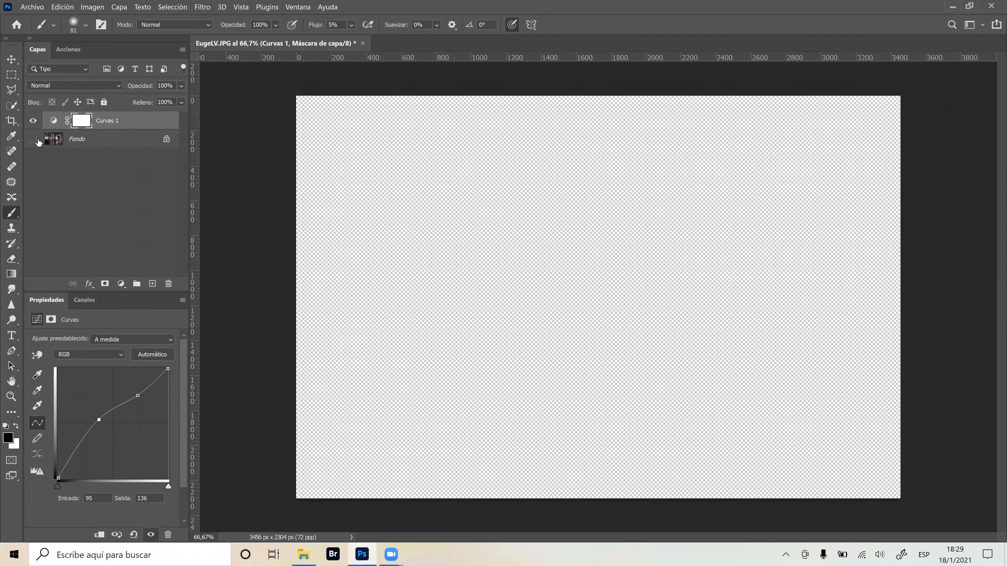
pyautogui.click(33, 138)
pyautogui.click(33, 123)
pyautogui.click(31, 123)
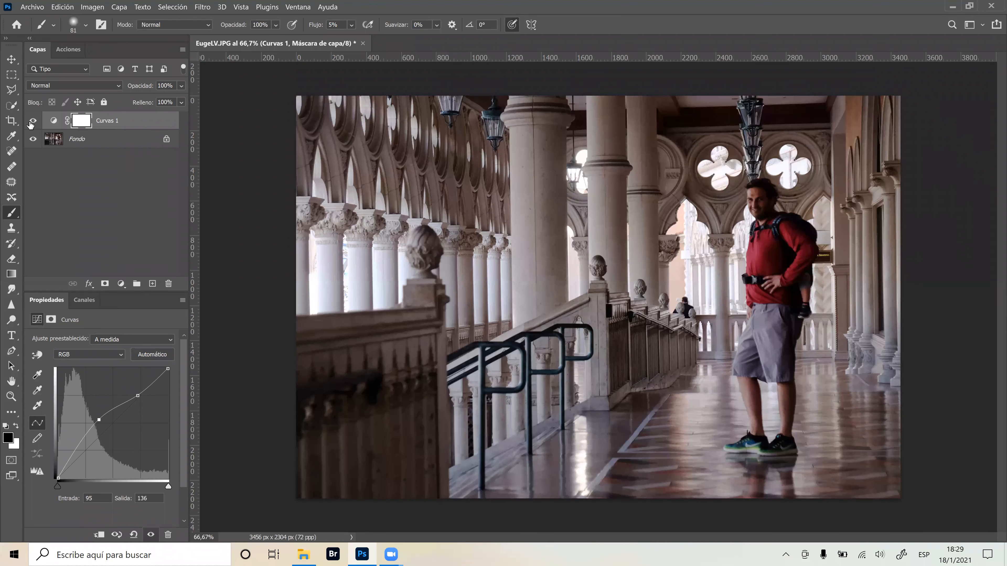
pyautogui.click(31, 122)
pyautogui.click(32, 124)
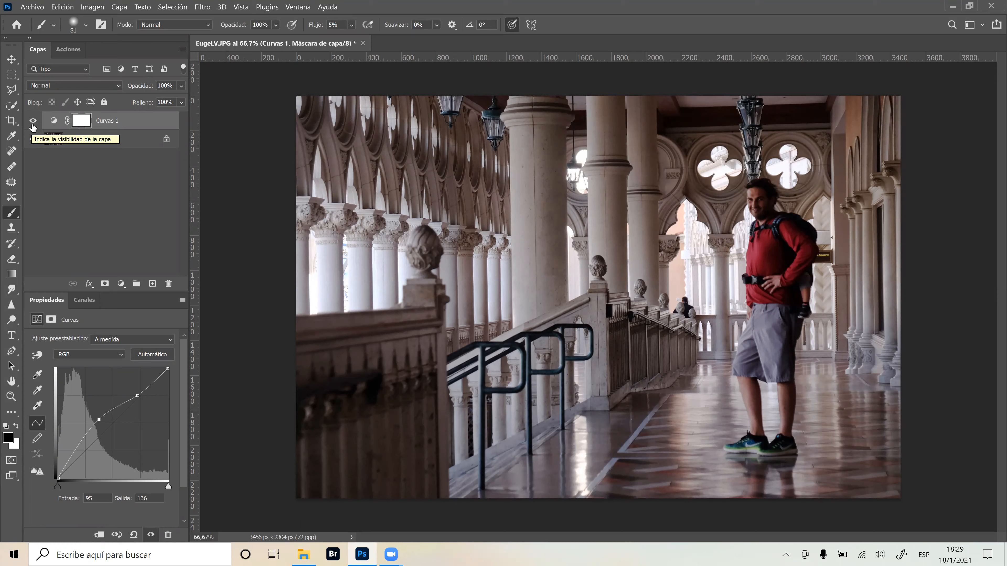
# Move the darker-tone curve point to input 90, output 139, and paint black on the Curves mask near the staircase at 100% flow.
pyautogui.moveTo(99, 419); pyautogui.dragTo(95, 415)
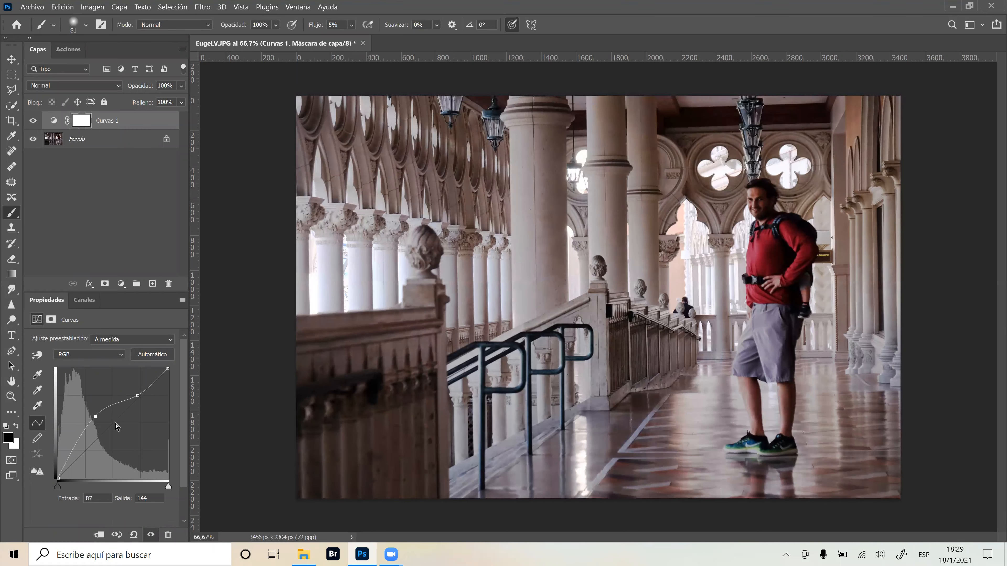
pyautogui.moveTo(96, 418); pyautogui.dragTo(95, 418)
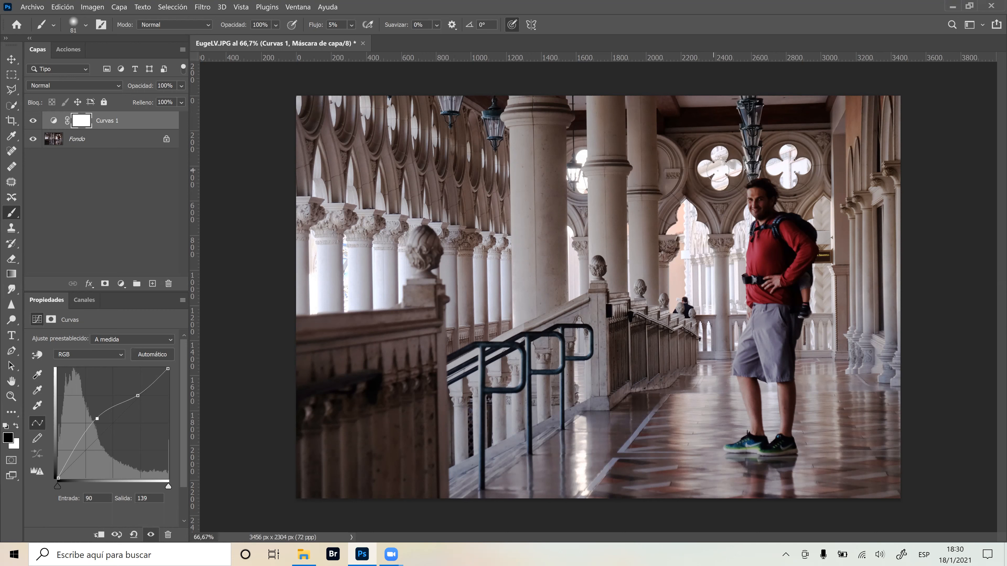
pyautogui.moveTo(317, 26); pyautogui.dragTo(475, 52)
pyautogui.click(683, 342)
# Select the highlights of the Fondo layer with Color Range set to Iluminaciones, at 20% tolerance and range 164.
pyautogui.click(76, 145)
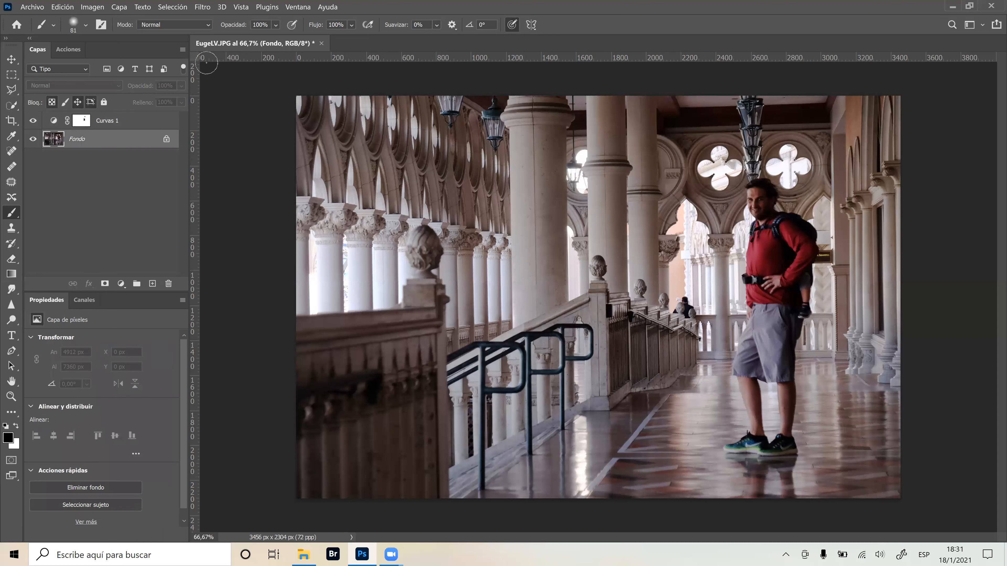
pyautogui.click(173, 7)
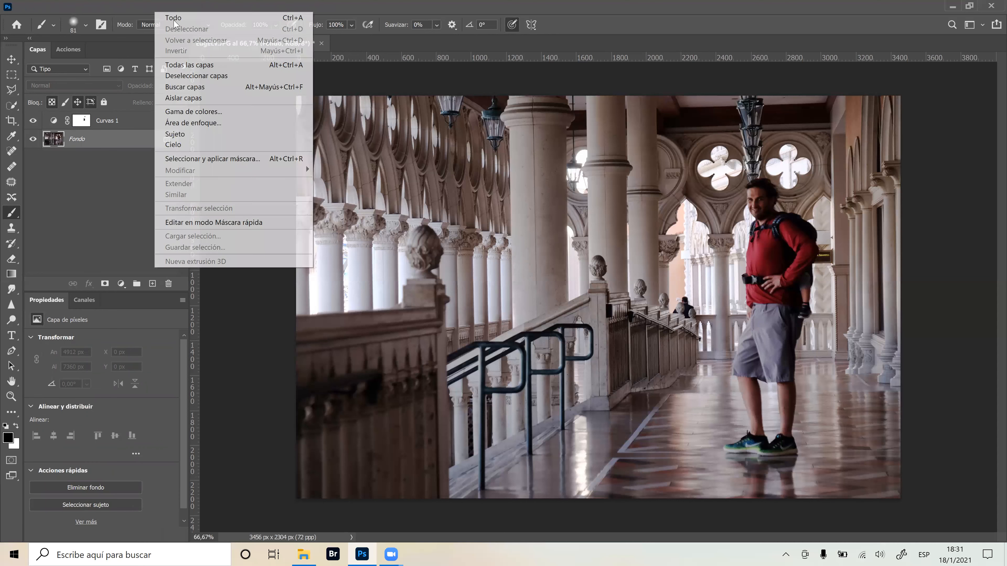
pyautogui.click(184, 112)
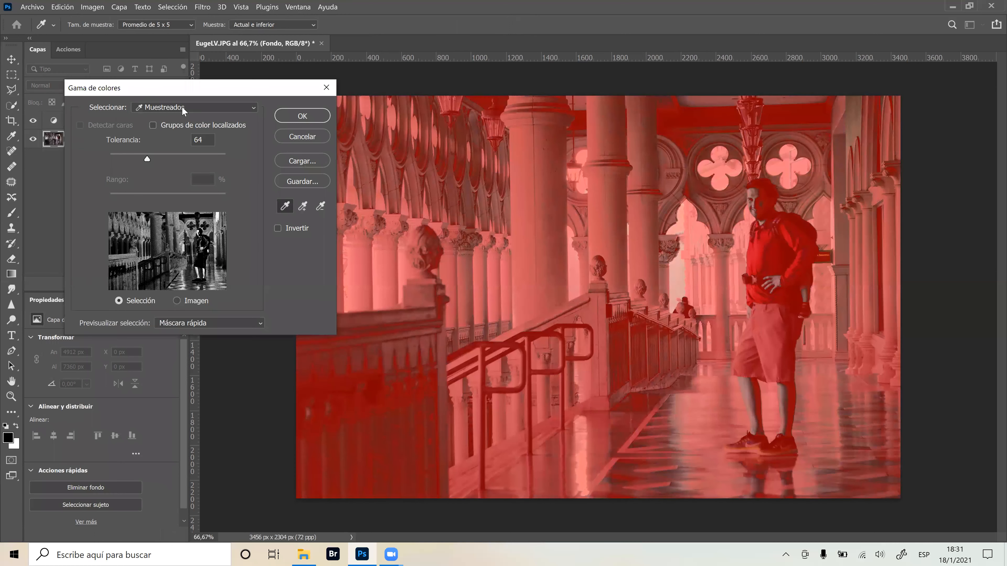
pyautogui.click(182, 106)
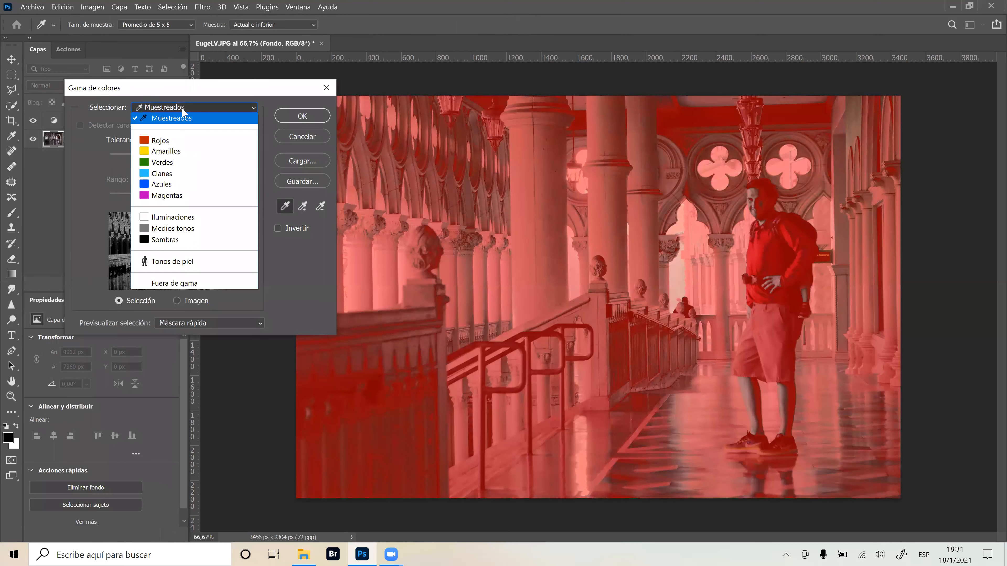
pyautogui.click(185, 218)
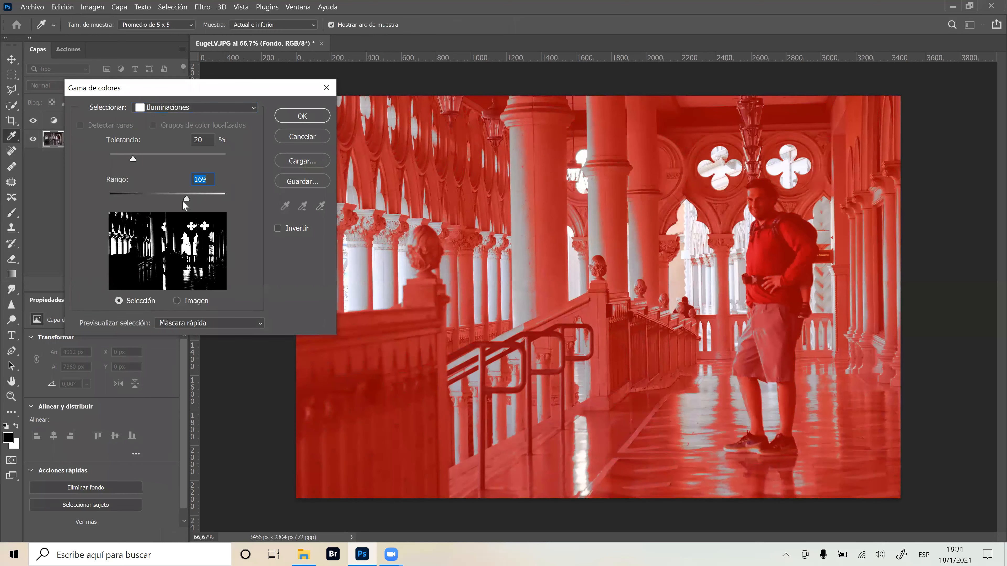
pyautogui.moveTo(183, 198); pyautogui.dragTo(165, 203)
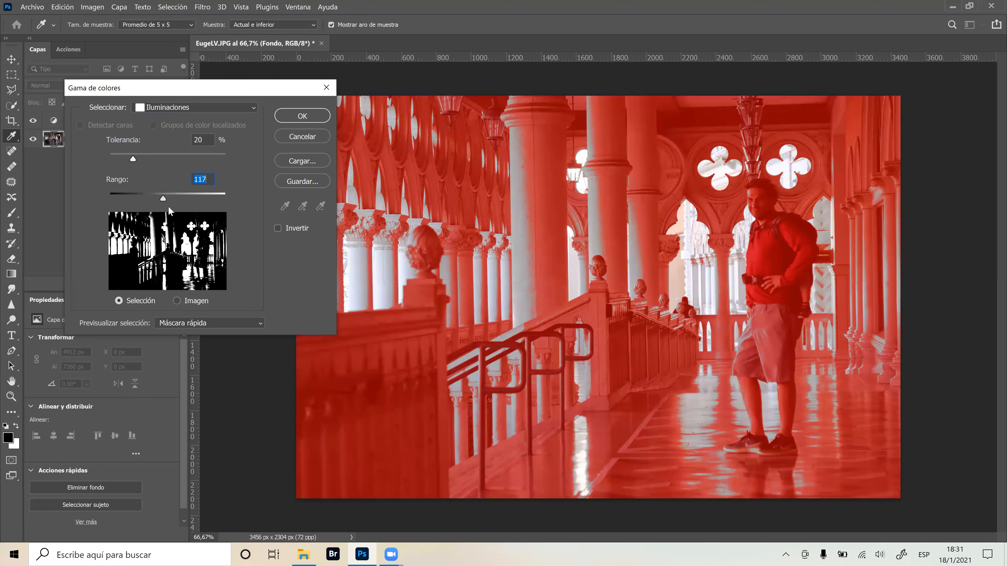
pyautogui.click(177, 198)
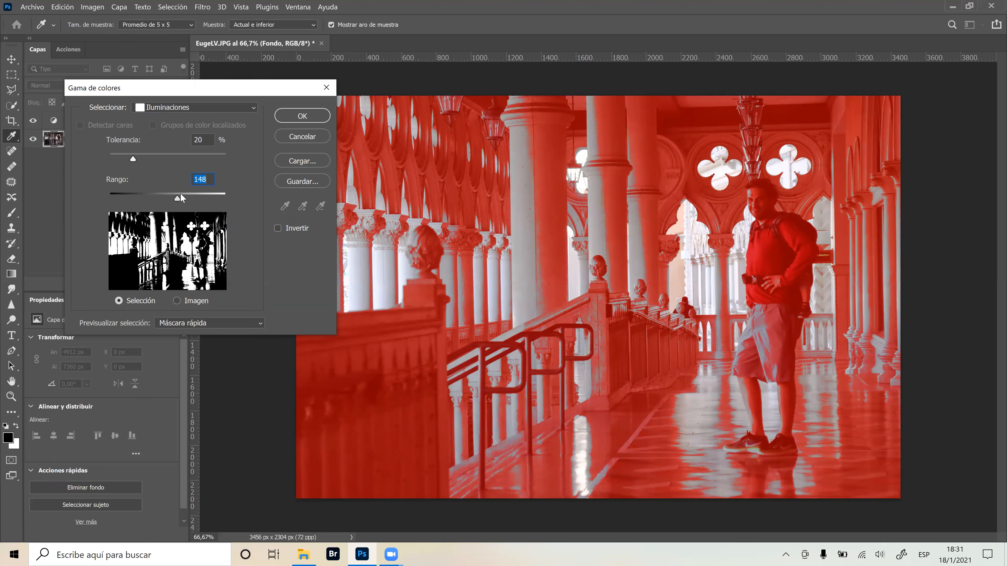
pyautogui.click(294, 115)
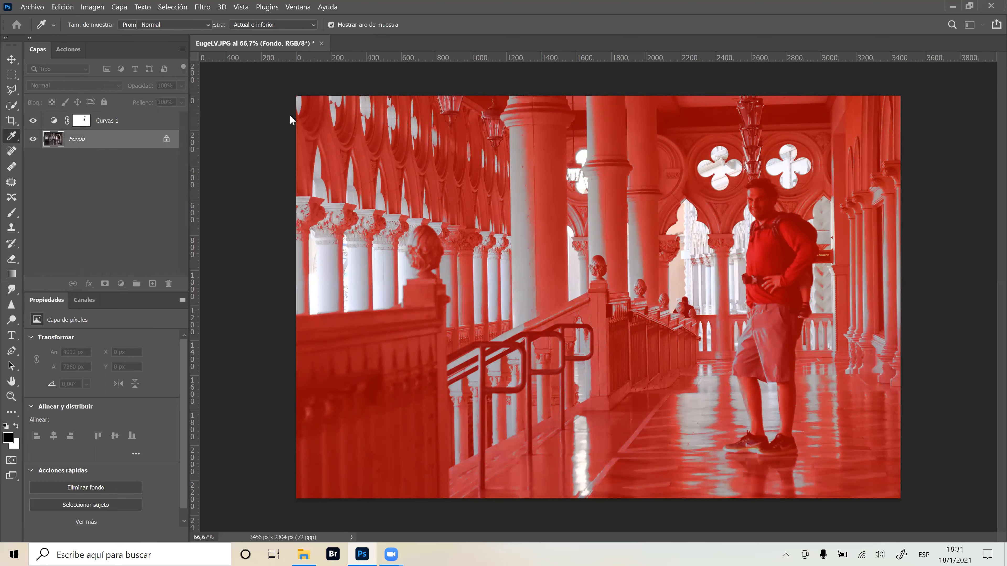
# Deselect the highlights and reopen Color Range for the Fondo layer.
pyautogui.press('b')
pyautogui.press('ctrl')
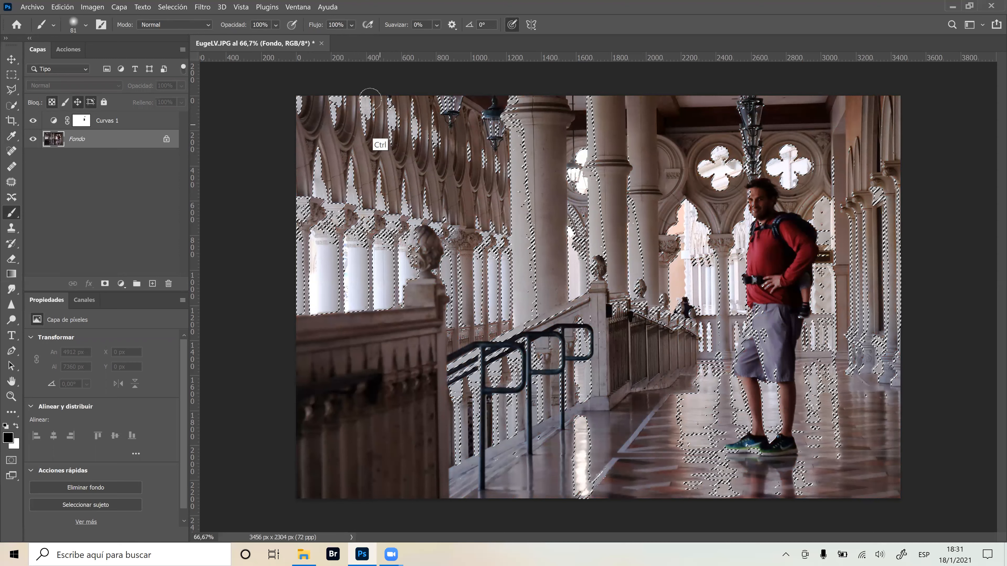
pyautogui.hotkey('ctrl', 'd')
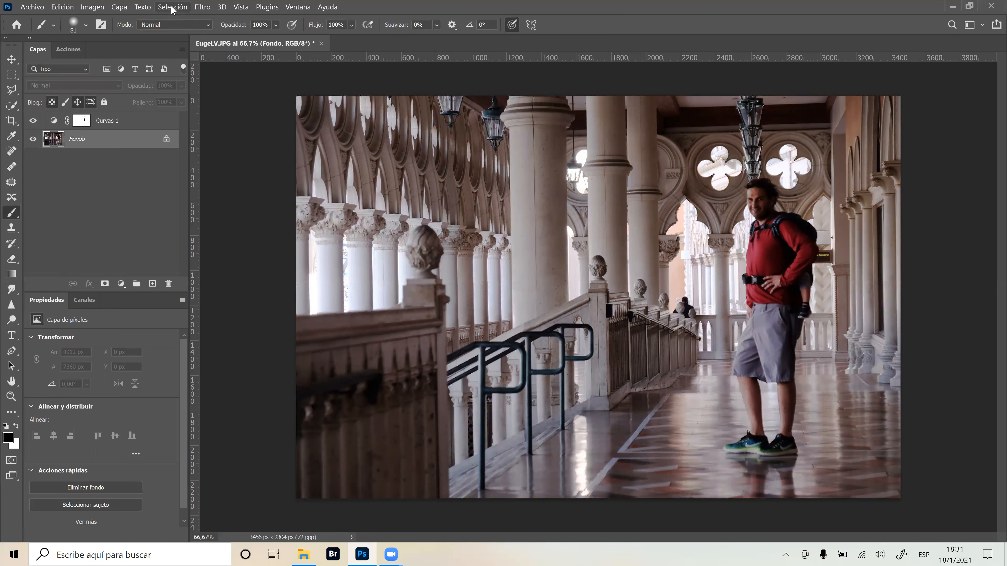
pyautogui.click(172, 8)
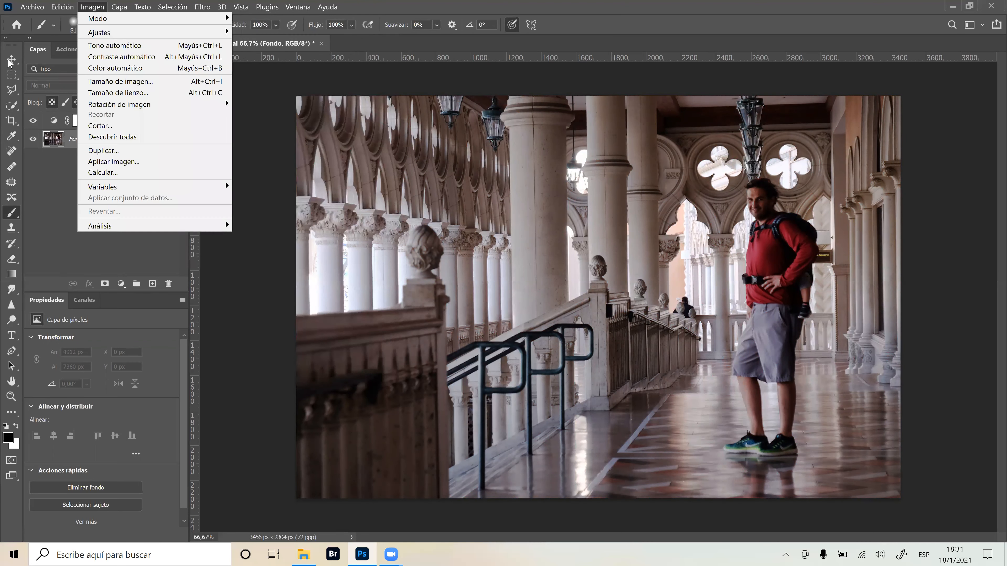
pyautogui.moveTo(267, 7)
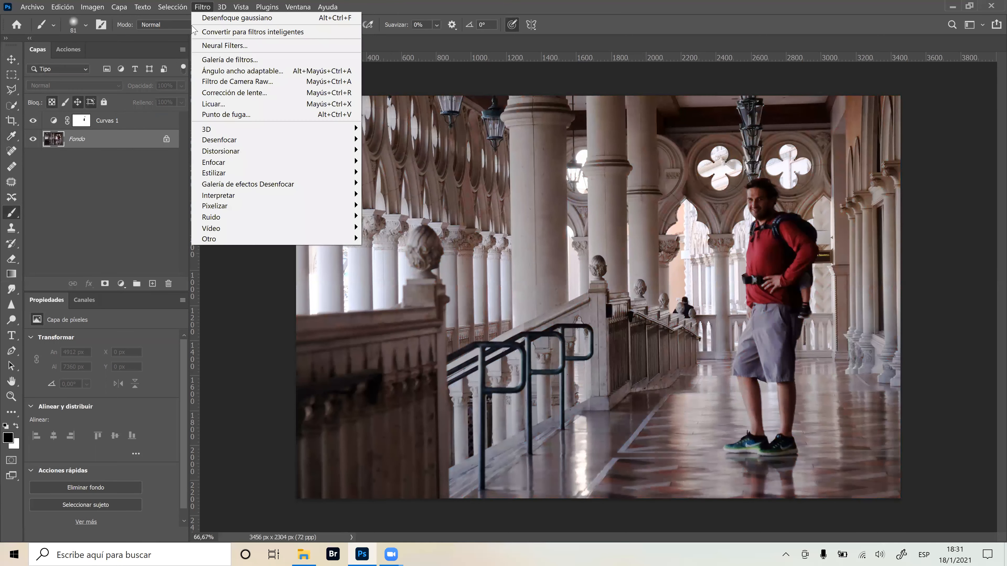
pyautogui.moveTo(172, 7)
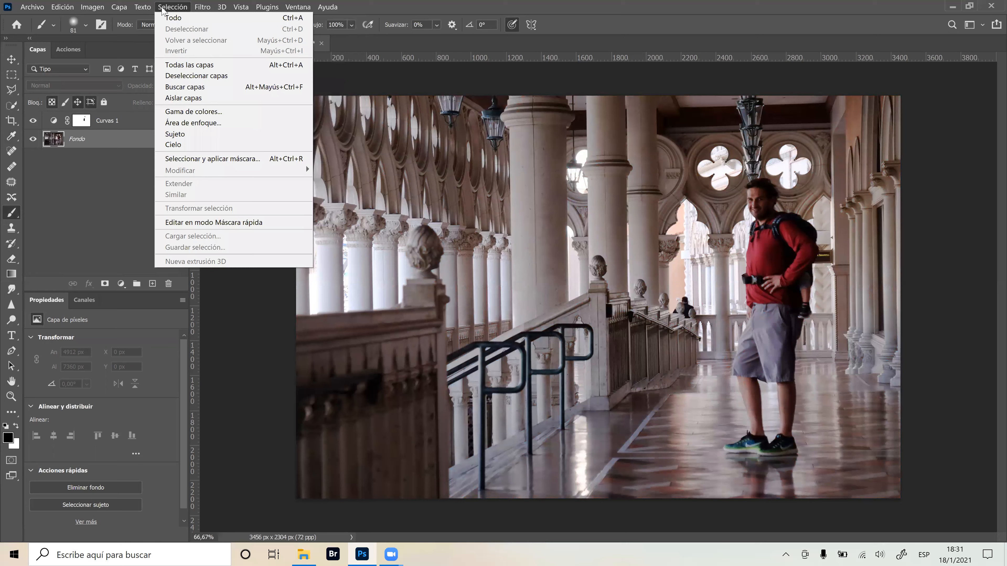
pyautogui.click(195, 113)
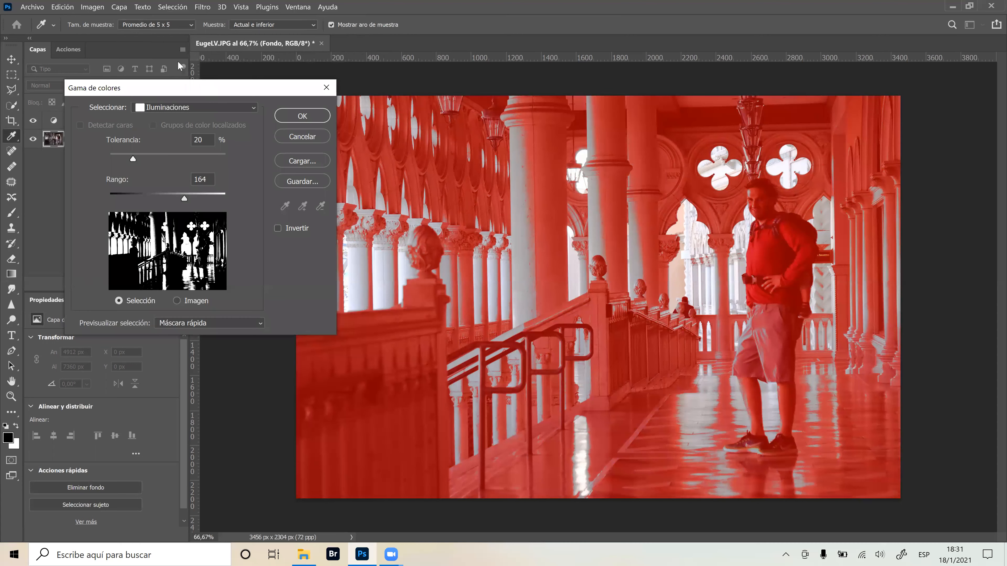
# Try the Muestreados option in Color Range, sampling several tones among the arches and columns.
pyautogui.click(187, 82)
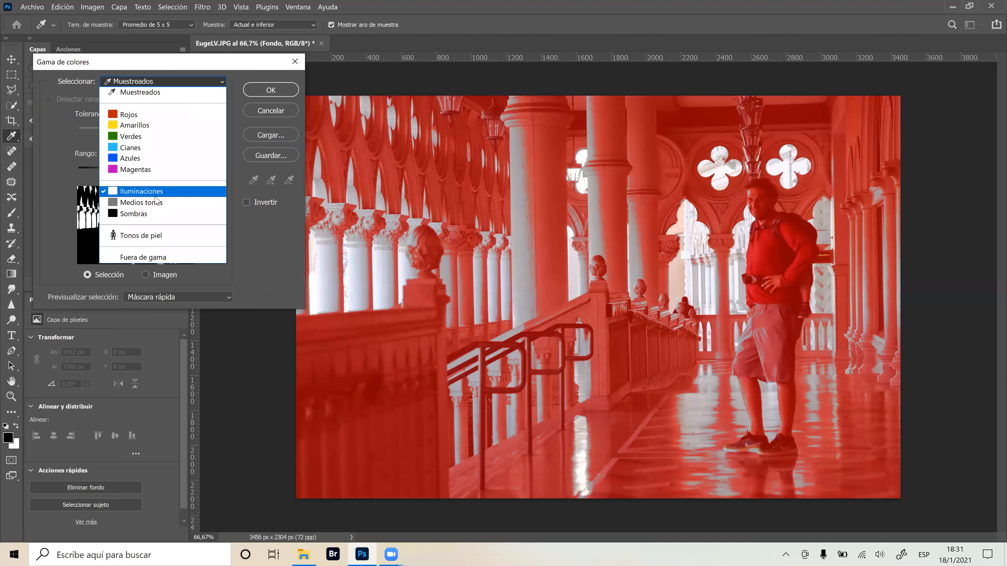
pyautogui.click(144, 92)
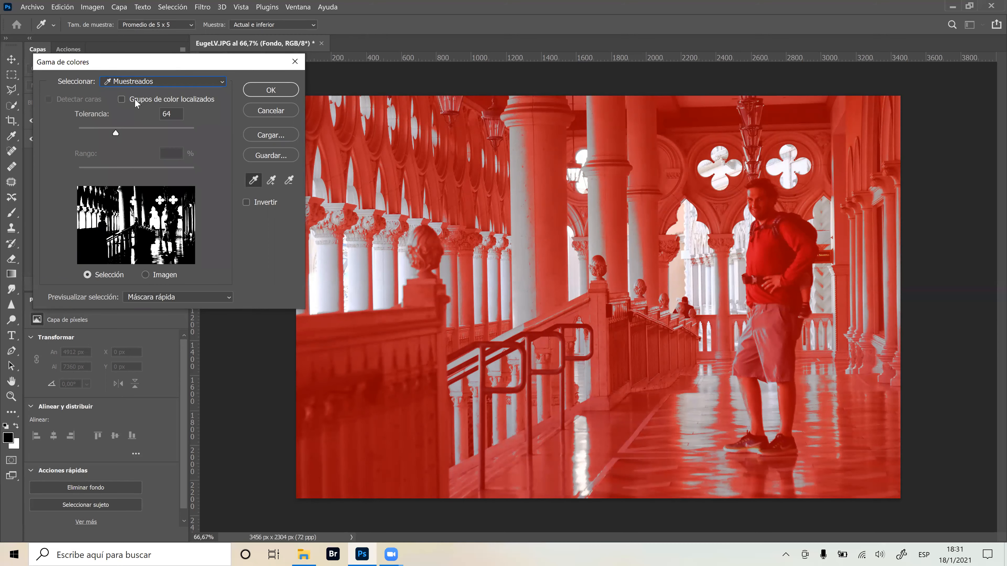
pyautogui.click(440, 154)
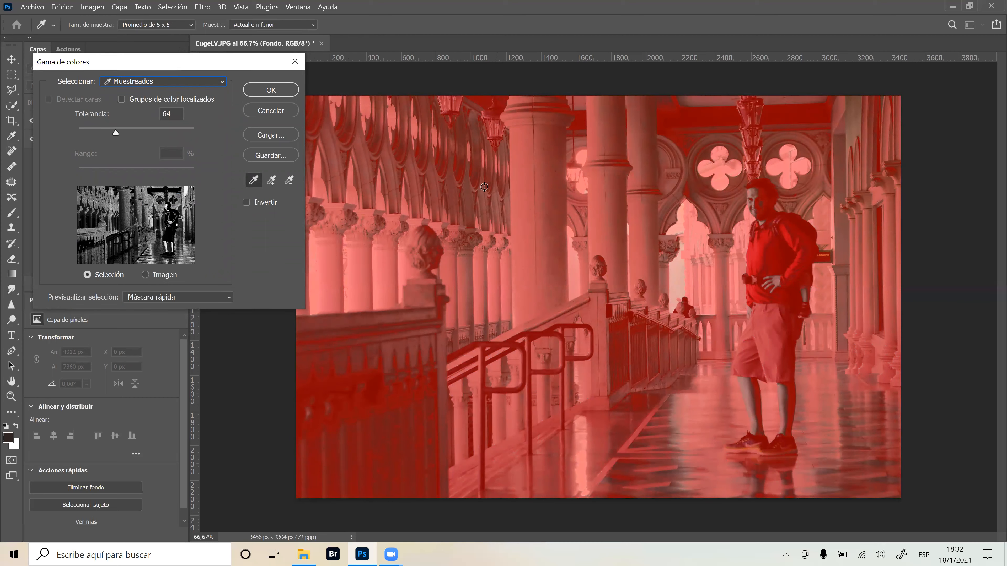
pyautogui.click(494, 205)
pyautogui.click(471, 239)
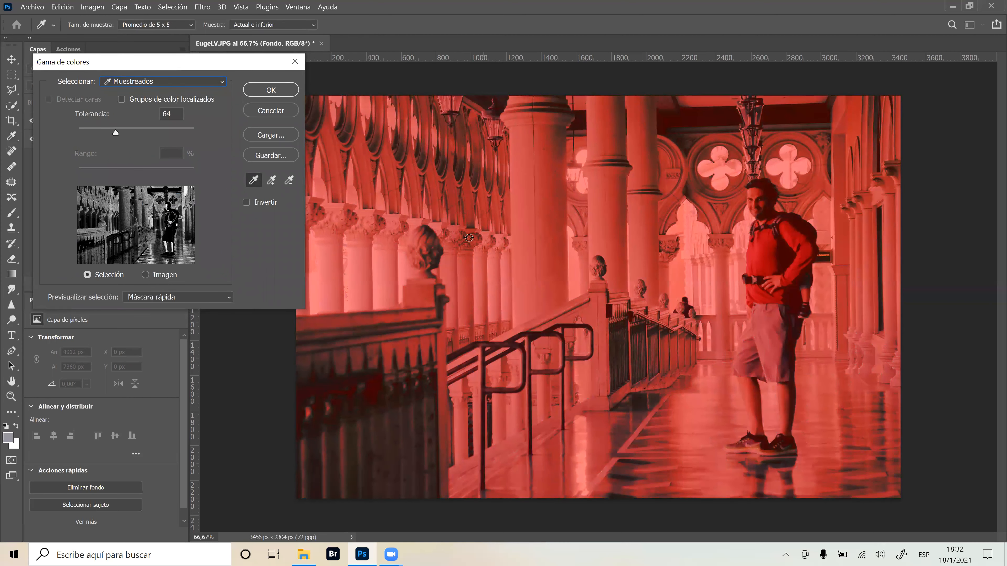
# Select the photo's Iluminaciones with Color Range at 11% tolerance and range 186.
pyautogui.click(174, 81)
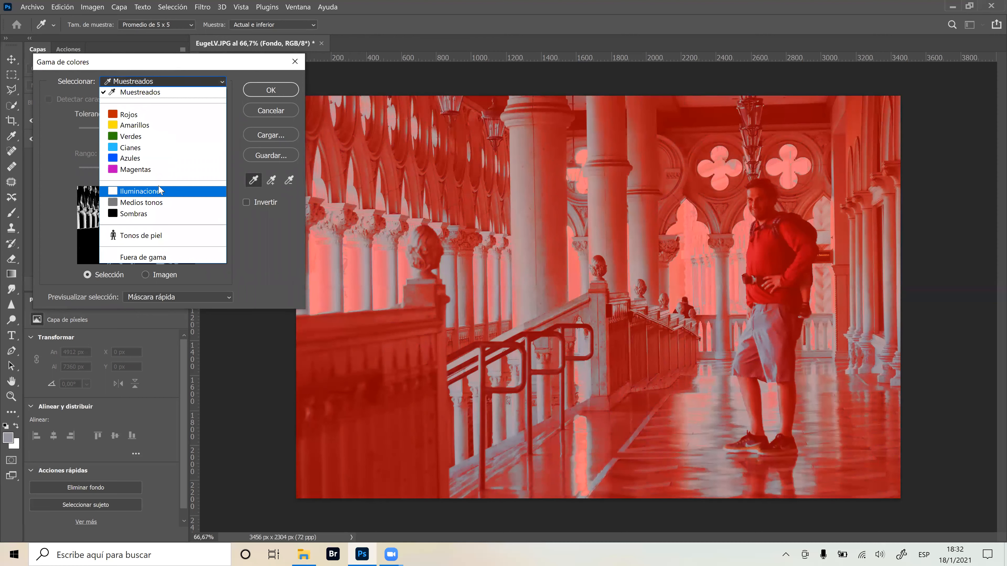
pyautogui.click(162, 192)
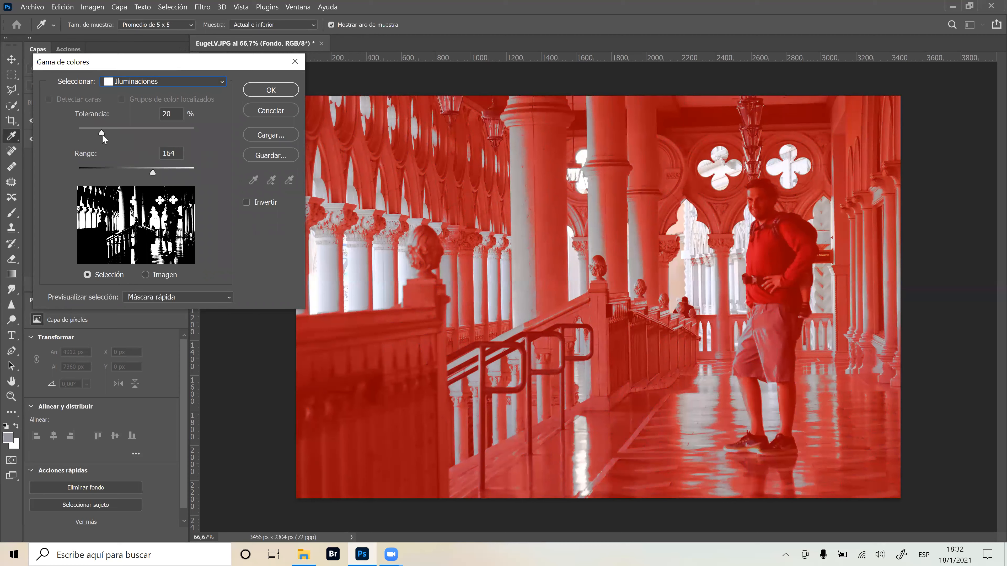
pyautogui.moveTo(106, 132)
pyautogui.mouseDown()
pyautogui.moveTo(115, 133)
pyautogui.moveTo(103, 134)
pyautogui.mouseUp()
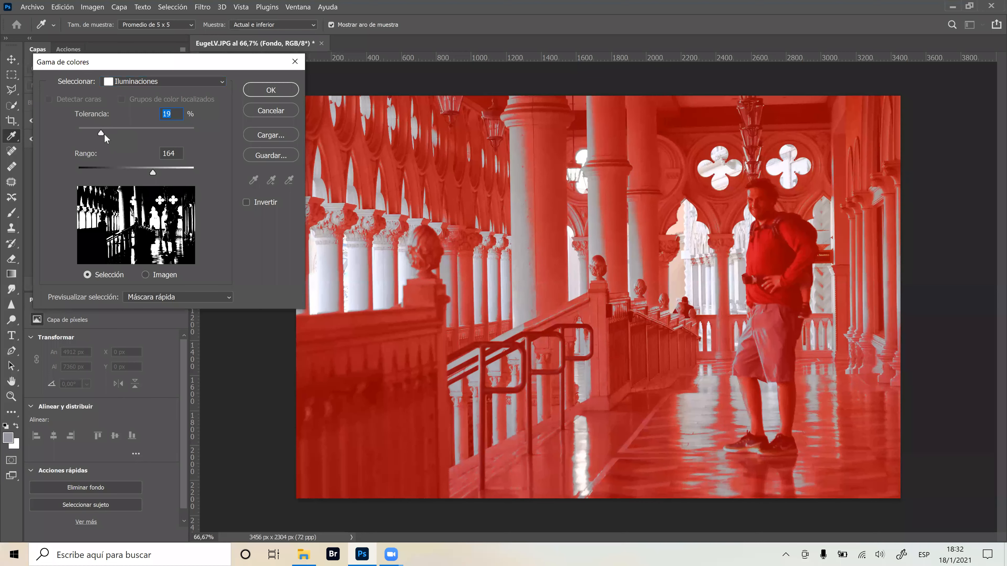
pyautogui.moveTo(99, 135); pyautogui.dragTo(91, 134)
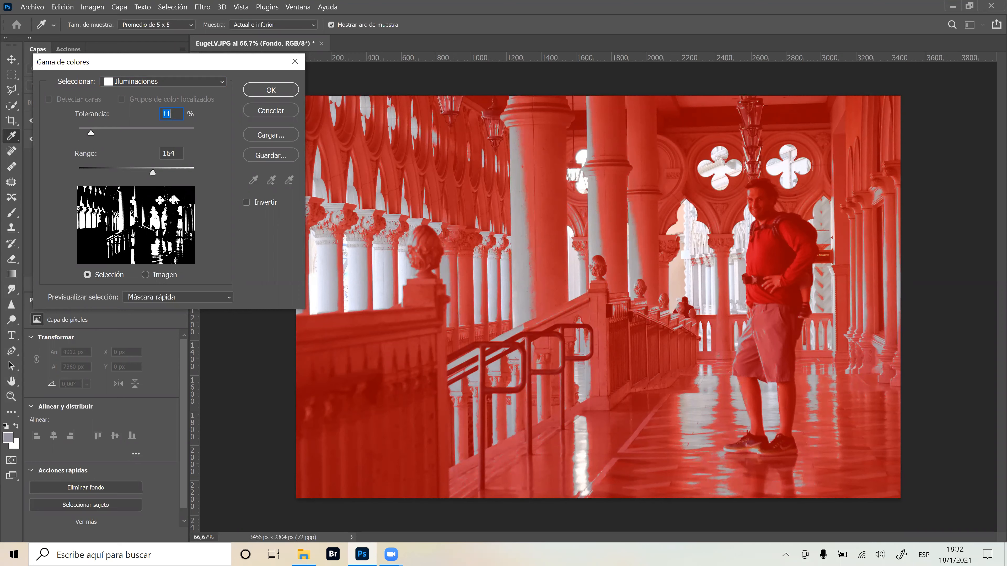
pyautogui.moveTo(153, 172); pyautogui.dragTo(162, 173)
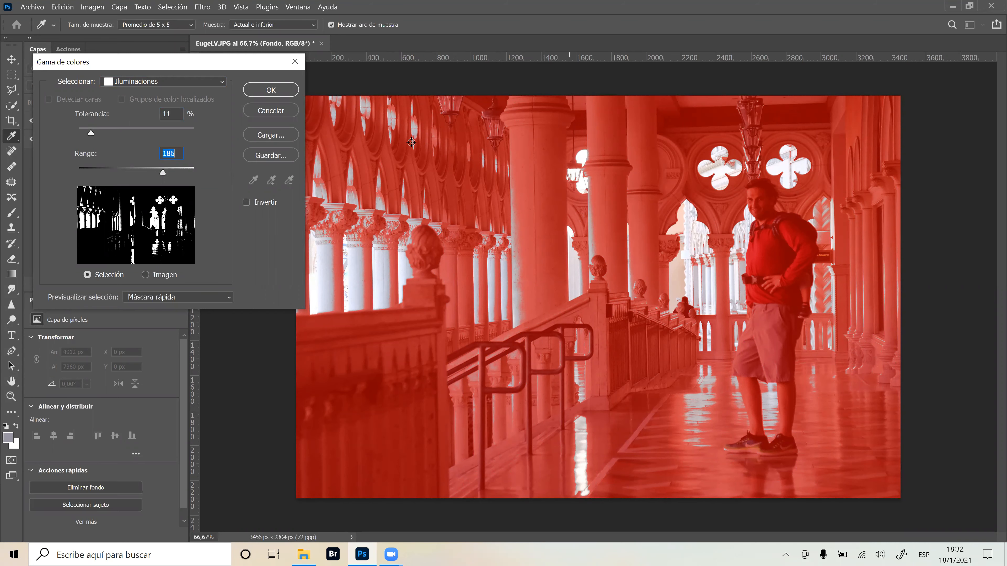
pyautogui.click(262, 89)
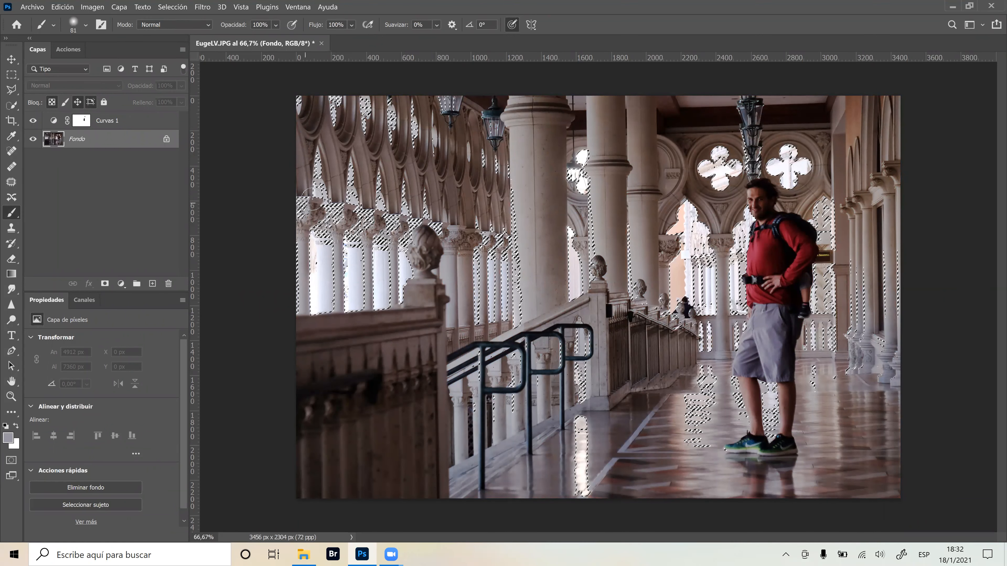
# Enlarge the brush to 96 and paint black on the Curvas 1 mask over the selected highlights between the columns, in the windows and on the floor.
pyautogui.click(81, 121)
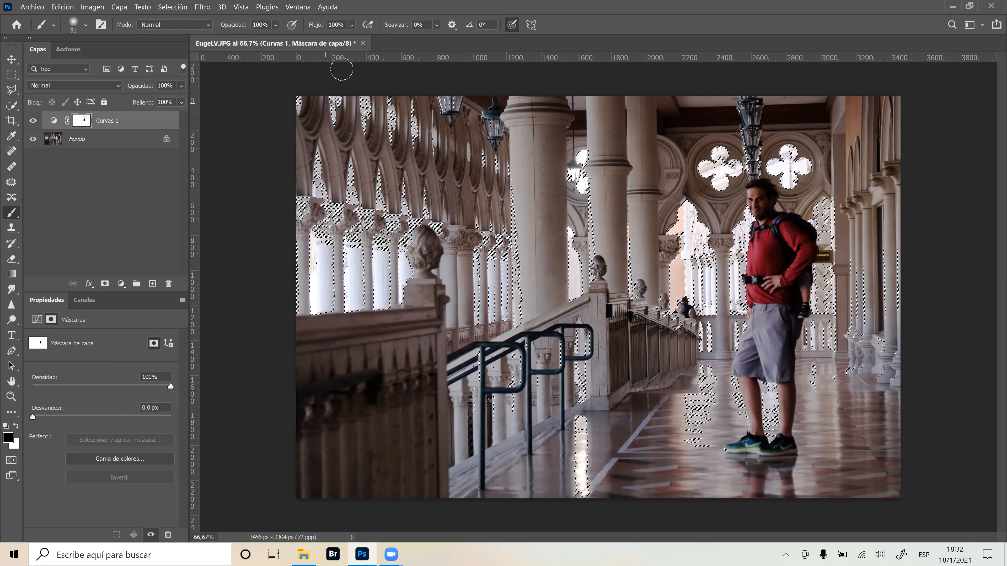
pyautogui.keyDown('alt'); pyautogui.rightClick(366, 250); pyautogui.keyUp('alt')
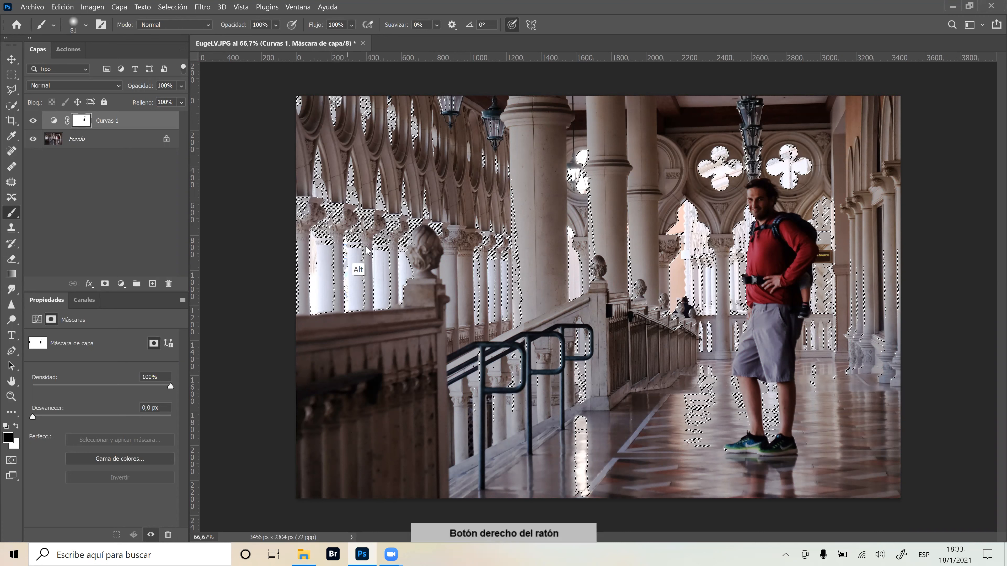
pyautogui.moveTo(365, 246); pyautogui.dragTo(369, 247)
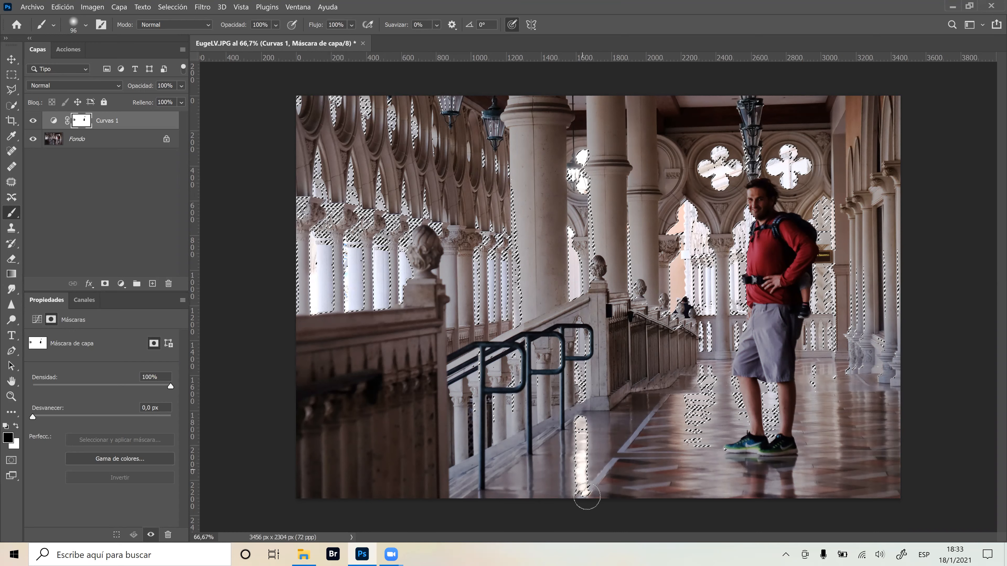
# Compare the photo with and without Curvas 1, and inspect its layer mask on its own.
pyautogui.click(34, 121)
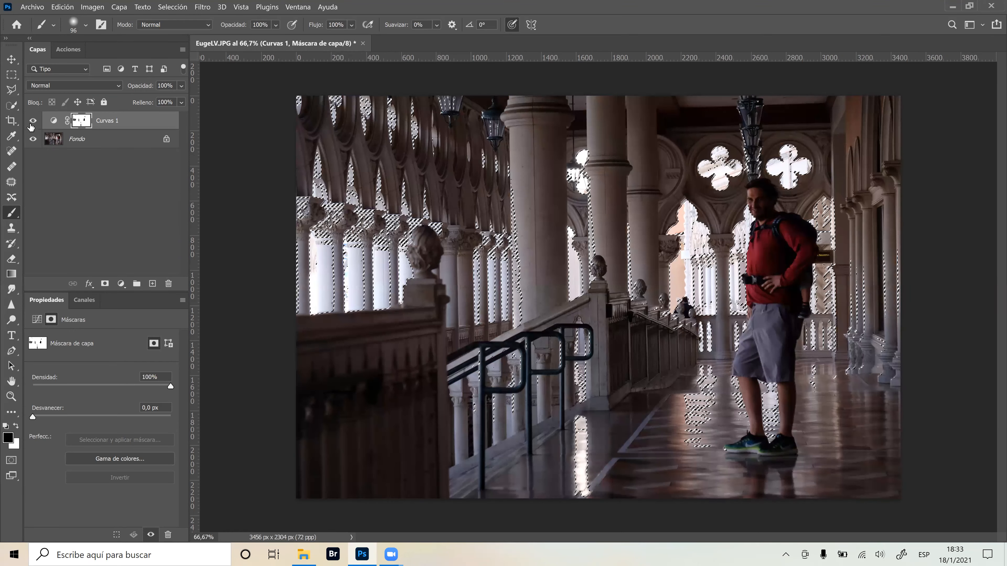
pyautogui.click(33, 121)
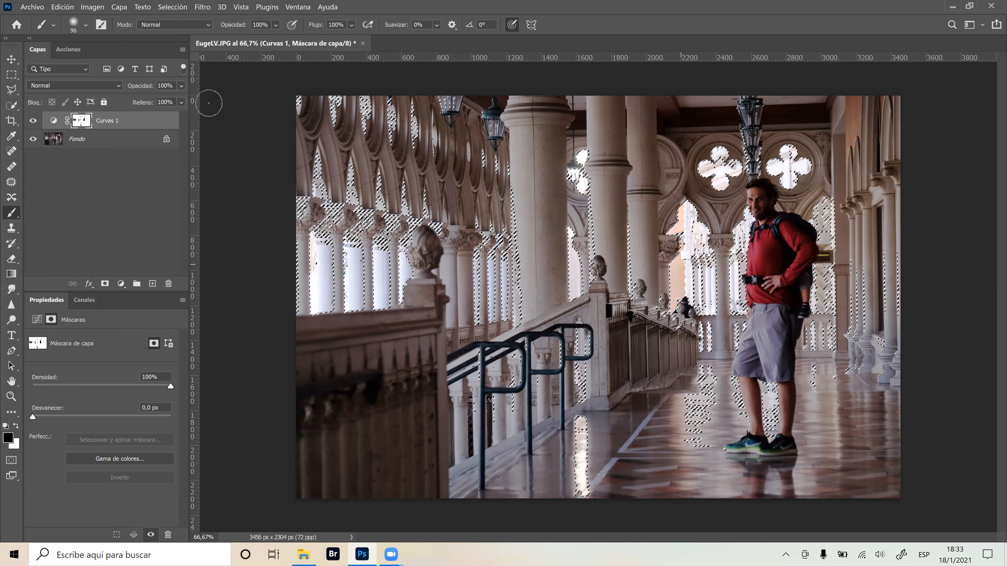
pyautogui.keyDown('alt'); pyautogui.click(83, 122); pyautogui.keyUp('alt')
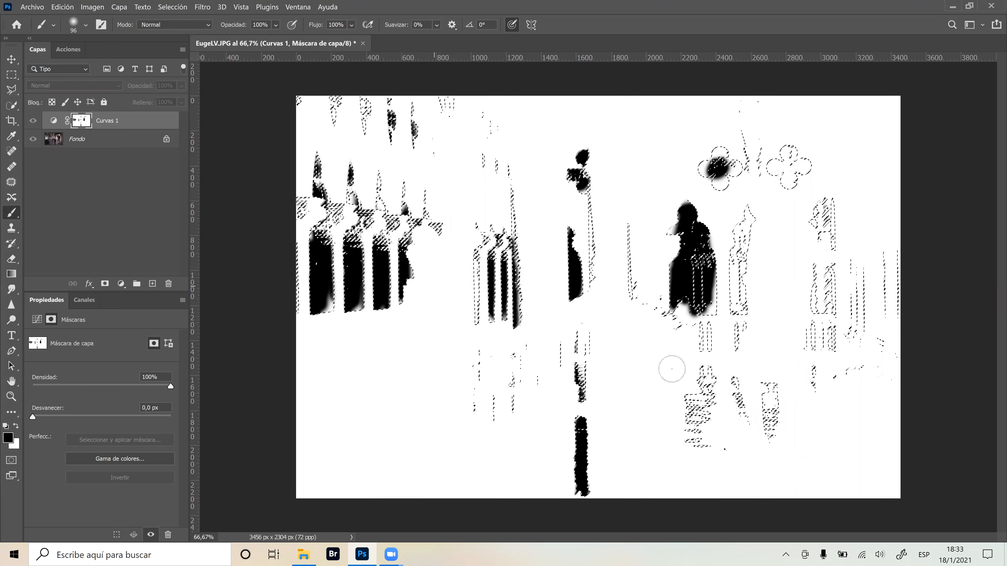
pyautogui.keyDown('alt'); pyautogui.click(82, 121); pyautogui.keyUp('alt')
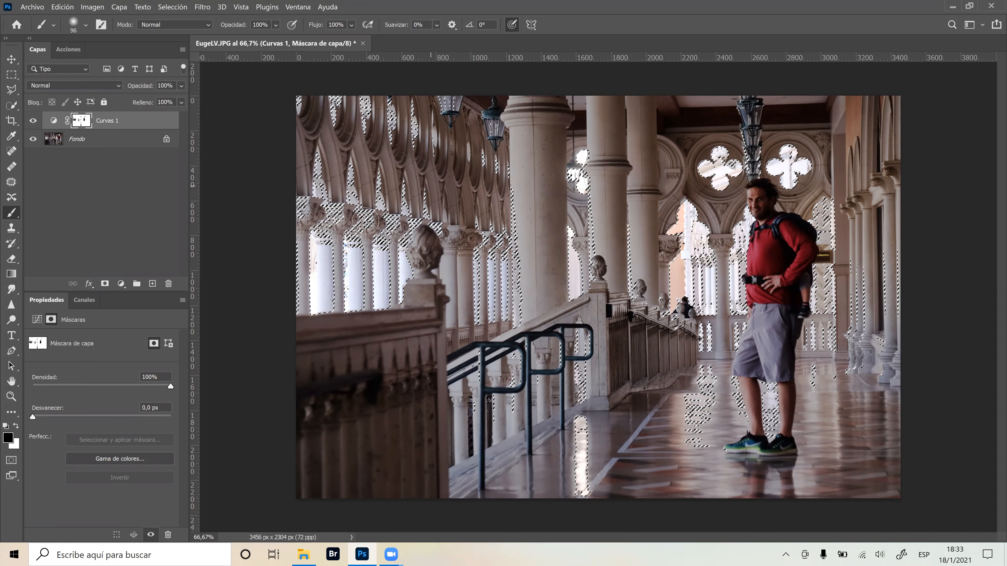
# Deselect the highlights and toggle the visibility of Curvas 1 to compare the corrected photo with the original.
pyautogui.press('ctrl')
pyautogui.hotkey('ctrl', 'd')
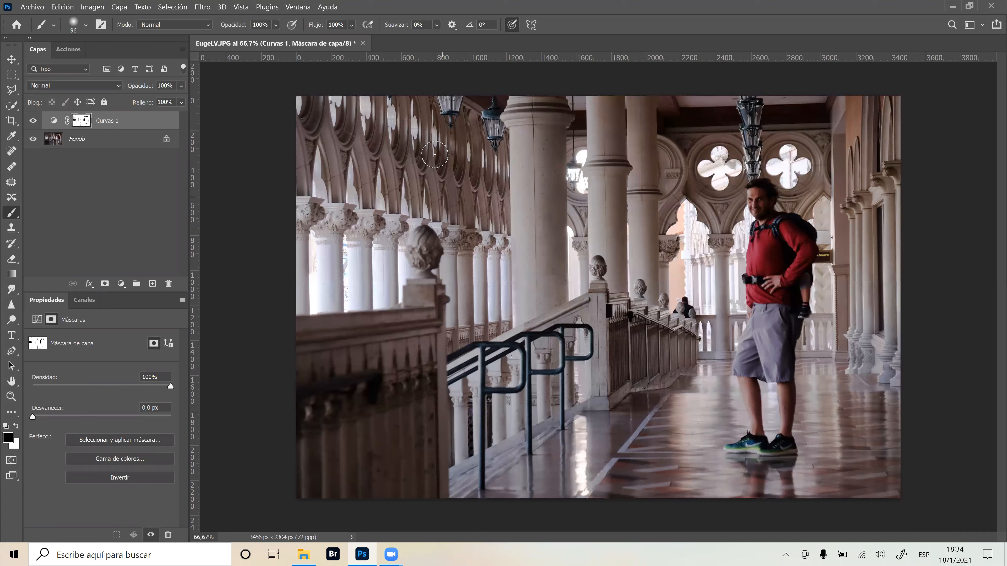
pyautogui.click(33, 121)
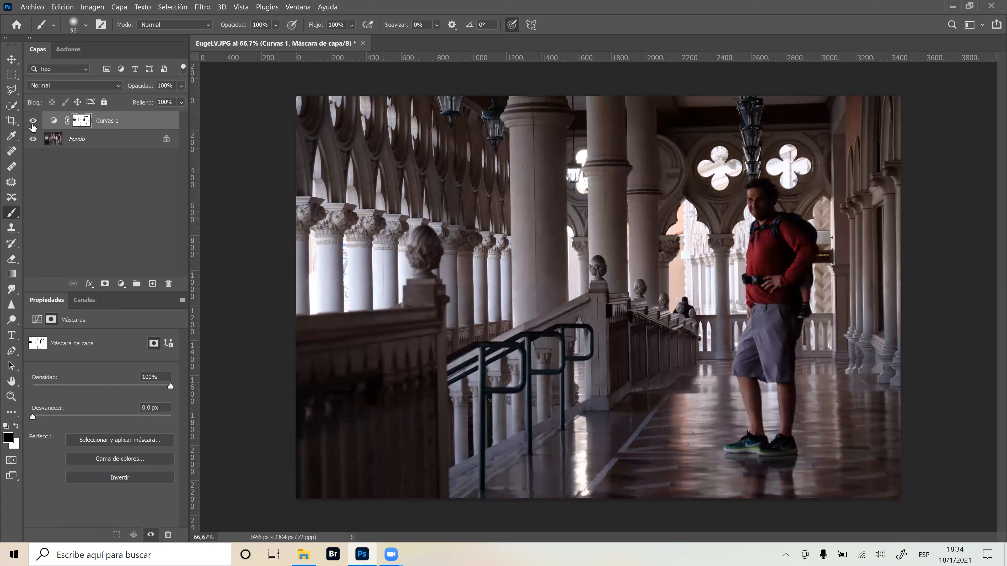
pyautogui.click(34, 121)
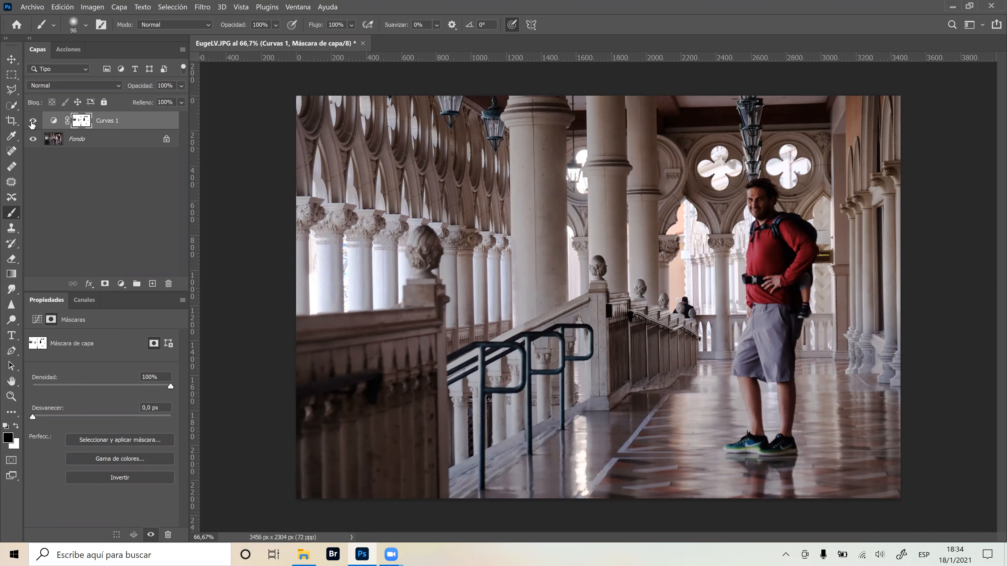
pyautogui.click(32, 122)
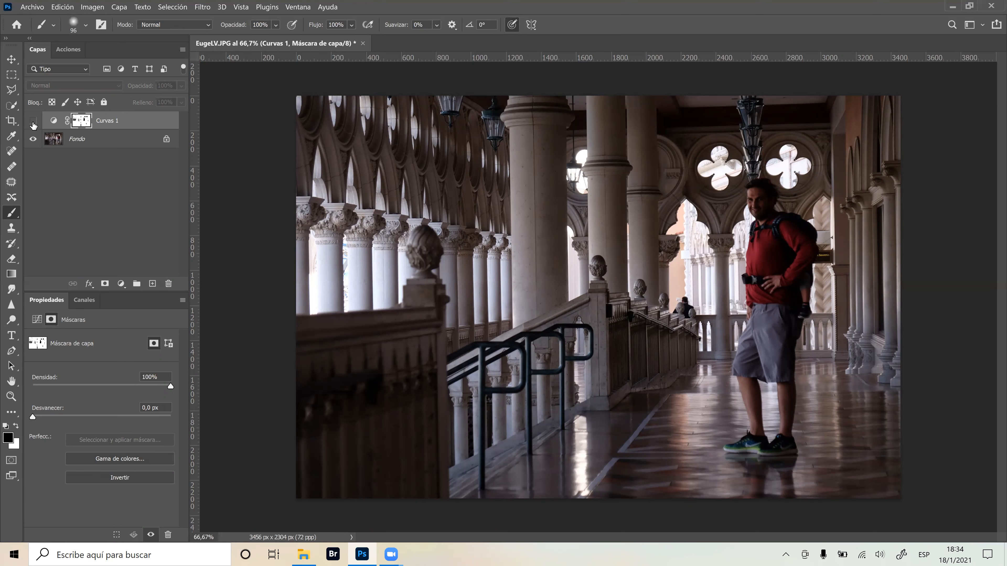
# Show Curvas 1 again and inspect its curve settings and its layer mask on its own.
pyautogui.click(33, 122)
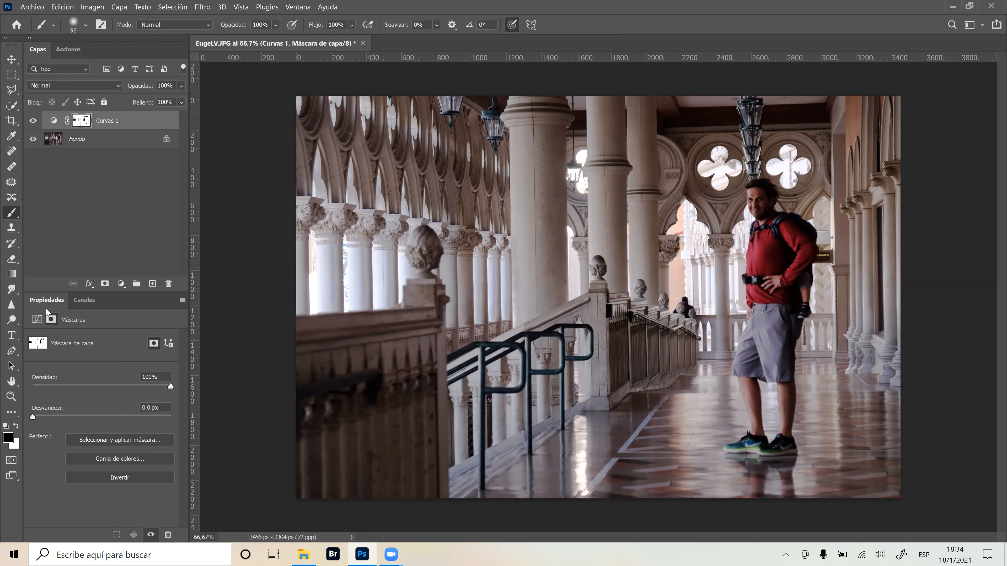
pyautogui.click(37, 319)
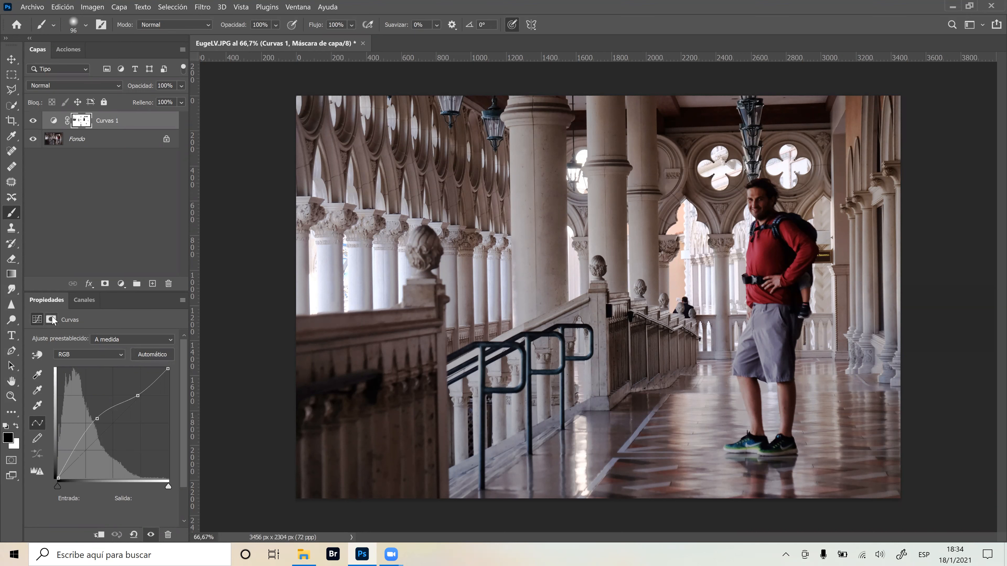
pyautogui.click(52, 319)
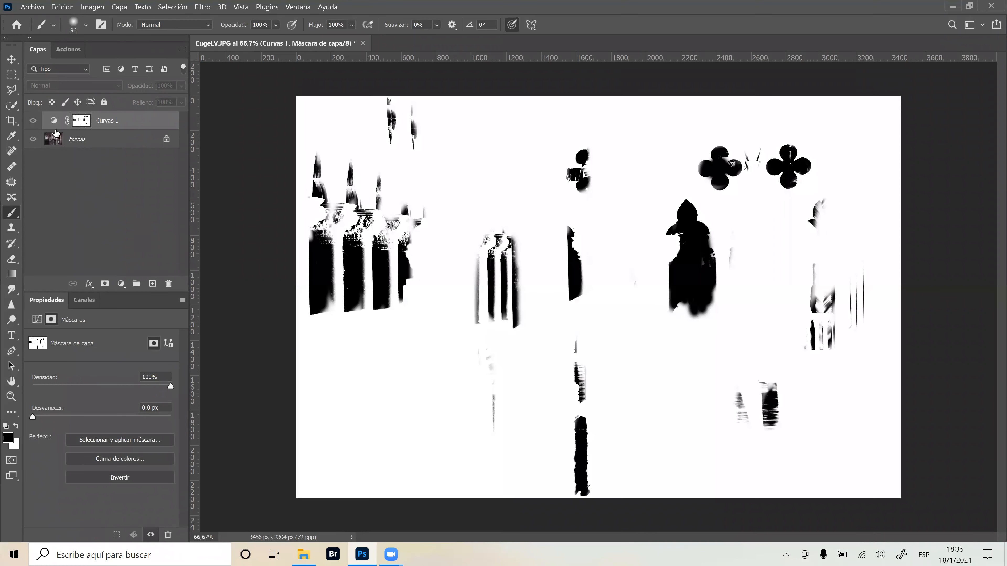
pyautogui.keyDown('alt'); pyautogui.click(76, 121); pyautogui.keyUp('alt')
pyautogui.keyDown('alt'); pyautogui.click(76, 122); pyautogui.keyUp('alt')
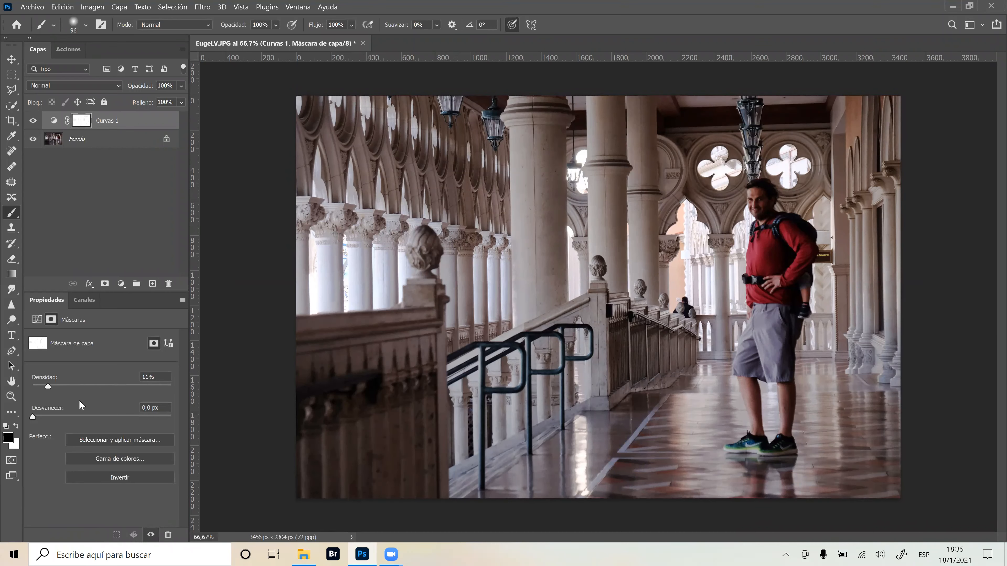
# Try lower and higher density values on the Curvas 1 layer mask.
pyautogui.moveTo(50, 386); pyautogui.dragTo(161, 386)
pyautogui.moveTo(162, 386); pyautogui.dragTo(171, 387)
pyautogui.moveTo(113, 385); pyautogui.dragTo(144, 386)
pyautogui.moveTo(166, 383); pyautogui.dragTo(84, 390)
# Add a Niveles adjustment layer above Curvas 1 and set its midtone input level to 1,70.
pyautogui.click(123, 287)
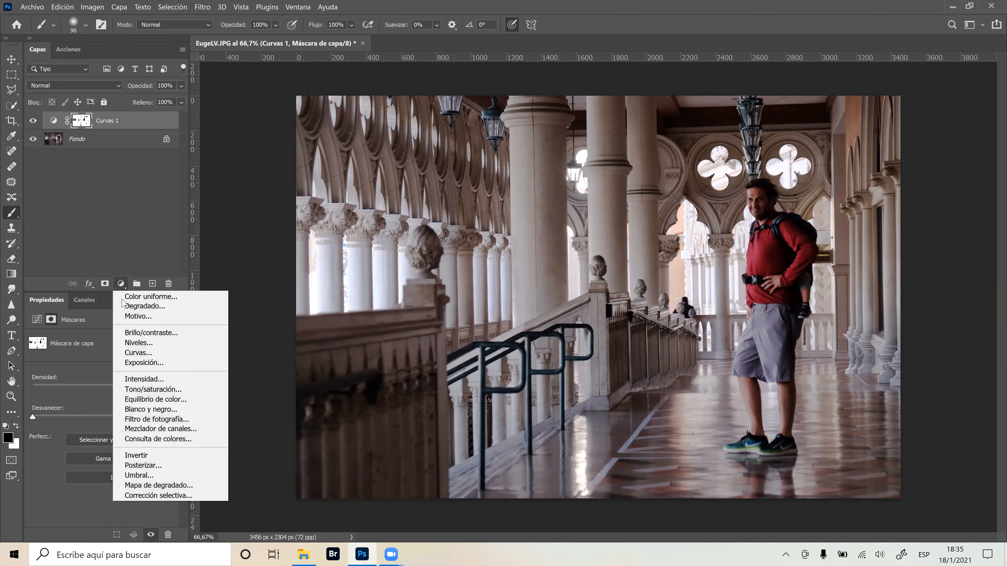
pyautogui.click(129, 343)
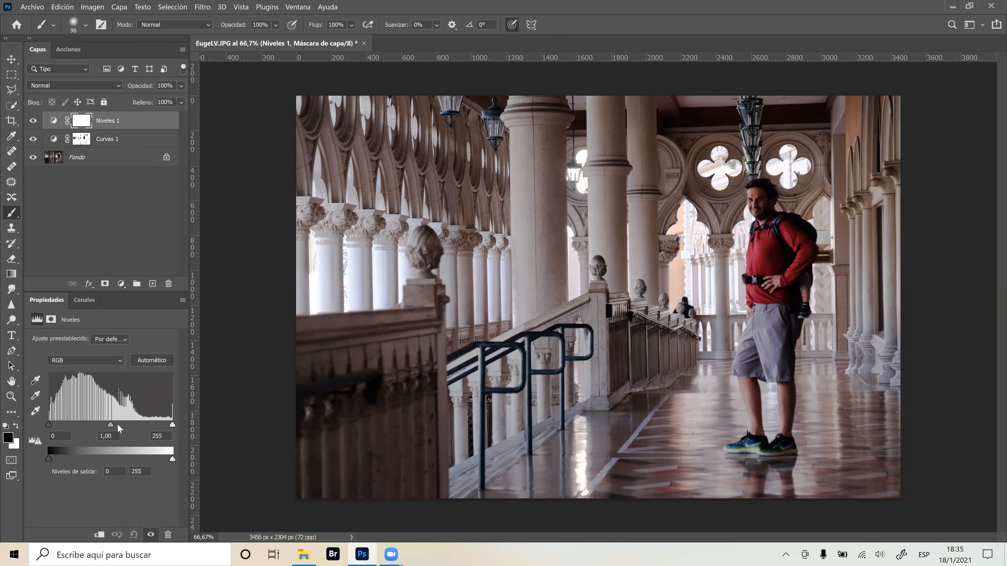
pyautogui.moveTo(111, 426); pyautogui.dragTo(84, 425)
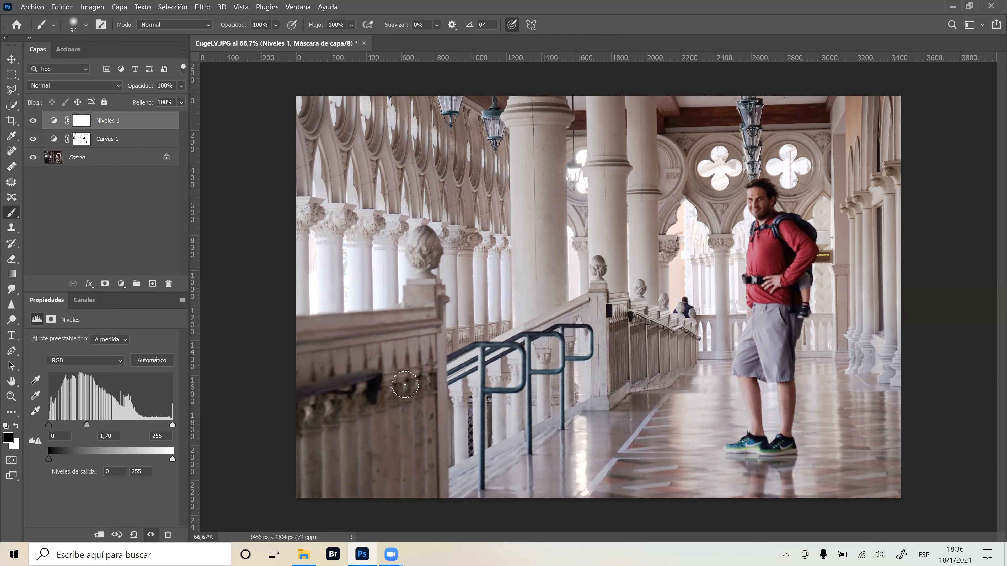
pyautogui.click(12, 105)
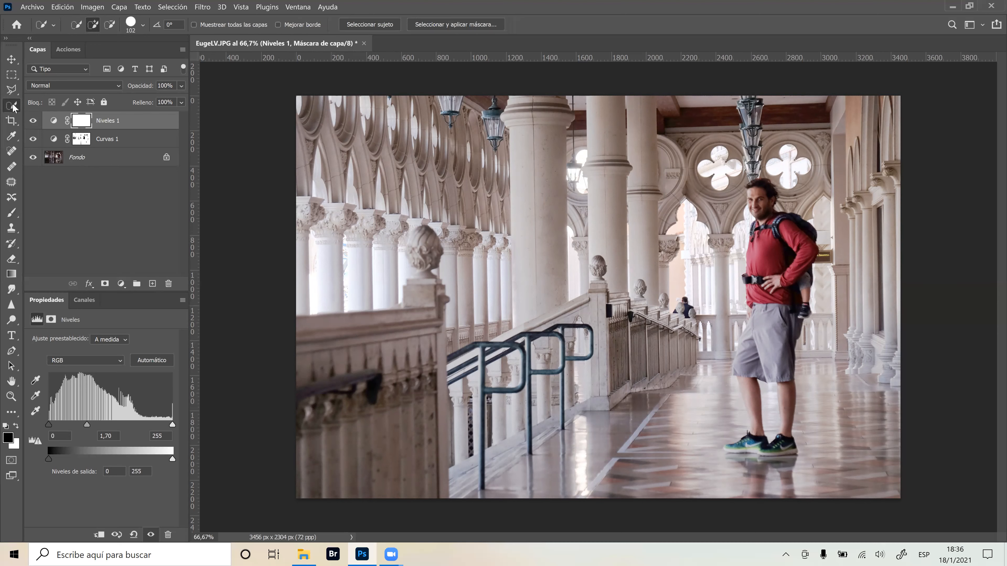
pyautogui.moveTo(299, 327); pyautogui.dragTo(413, 309)
pyautogui.moveTo(427, 271); pyautogui.dragTo(423, 263)
pyautogui.moveTo(425, 409)
pyautogui.mouseDown()
pyautogui.moveTo(438, 440)
pyautogui.moveTo(441, 383)
pyautogui.mouseUp()
pyautogui.click(11, 213)
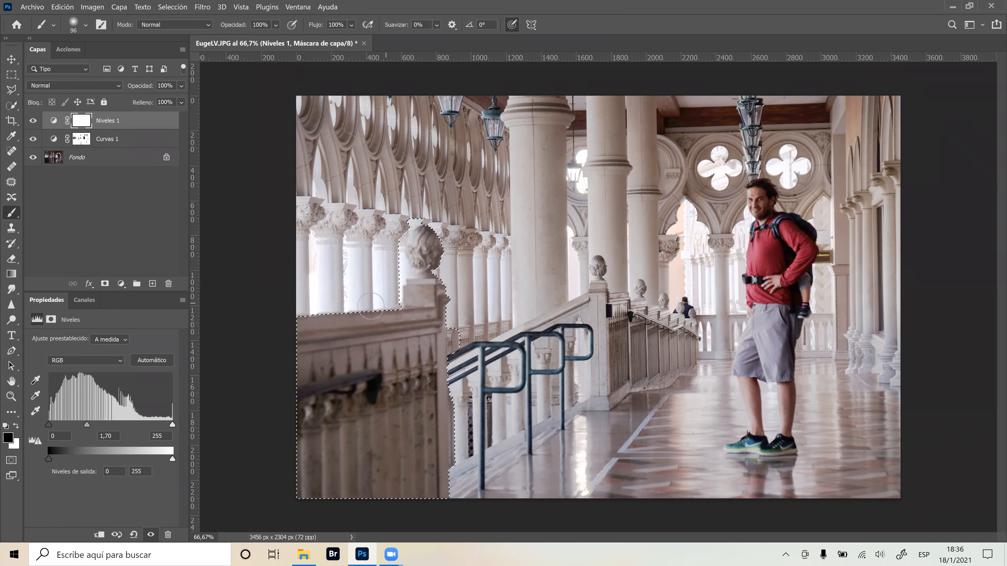
pyautogui.hotkey('ctrl', 'd')
# Toggle the visibility of Niveles 1 and Curvas 1 to compare the brightened photo with the earlier versions.
pyautogui.click(34, 121)
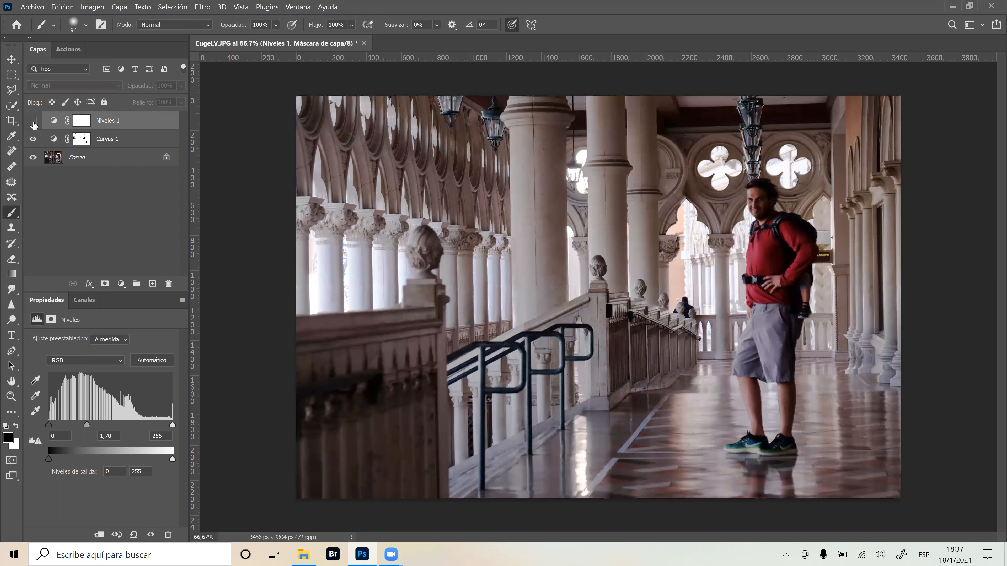
pyautogui.click(33, 121)
pyautogui.click(33, 121)
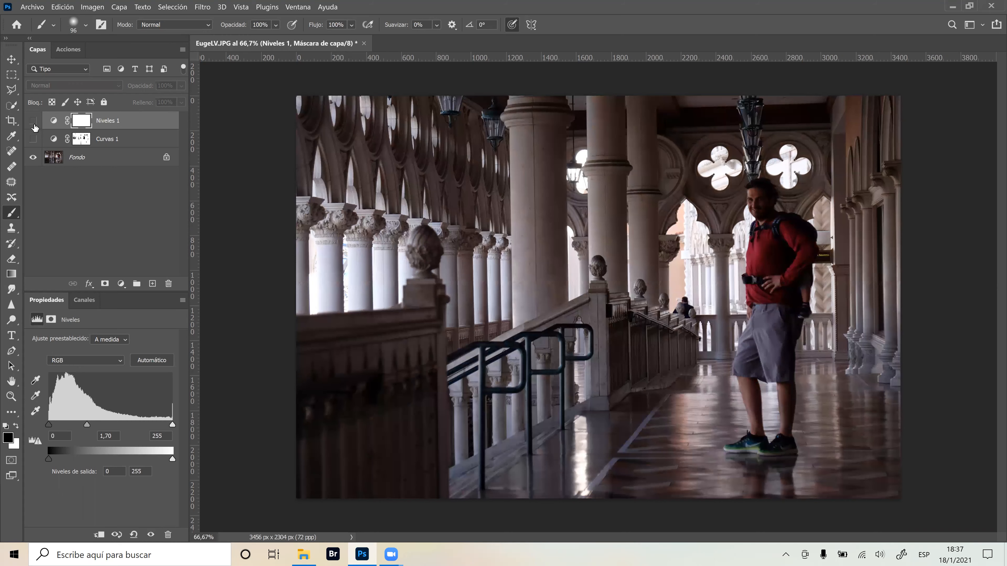
pyautogui.click(35, 125)
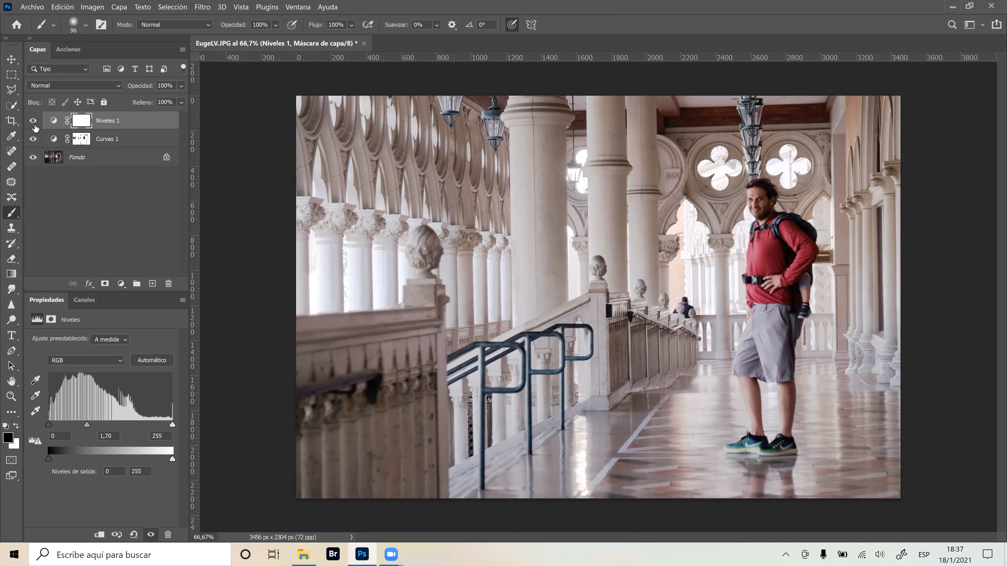
pyautogui.click(33, 120)
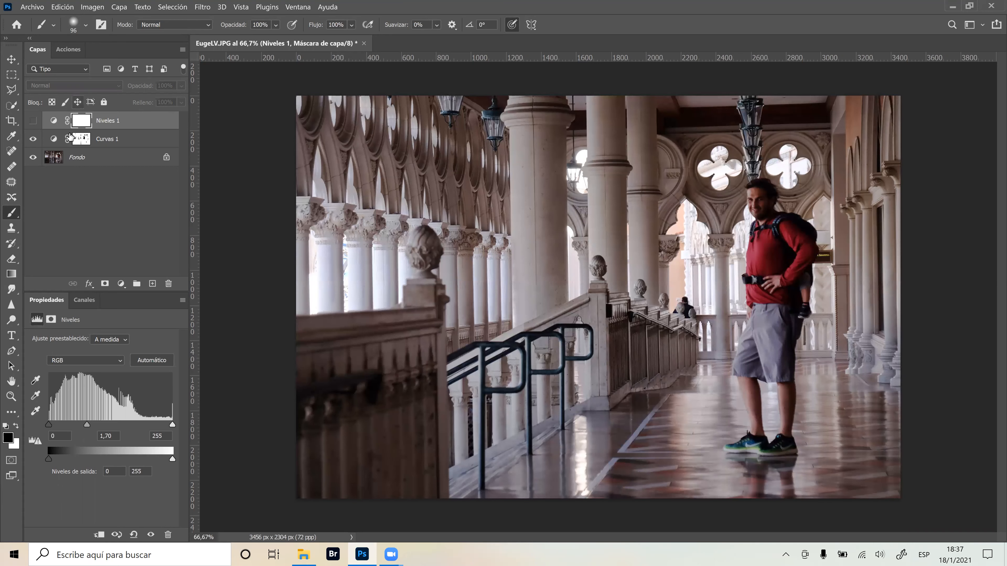
pyautogui.click(31, 123)
# Invert the Niveles 1 layer mask to black, and quick-select the foreground stone balustrade with its bust.
pyautogui.click(77, 123)
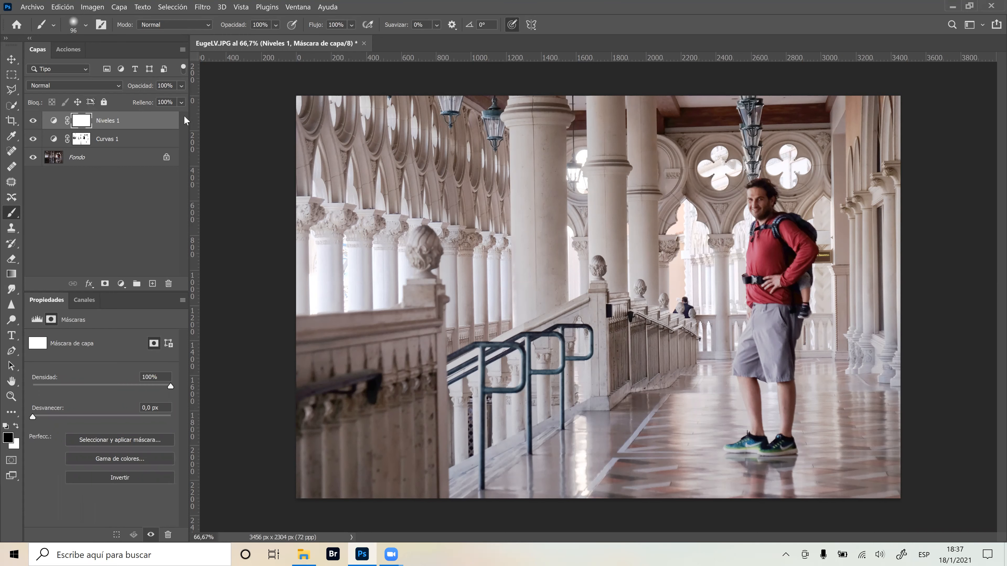
pyautogui.hotkey('ctrl', 'i')
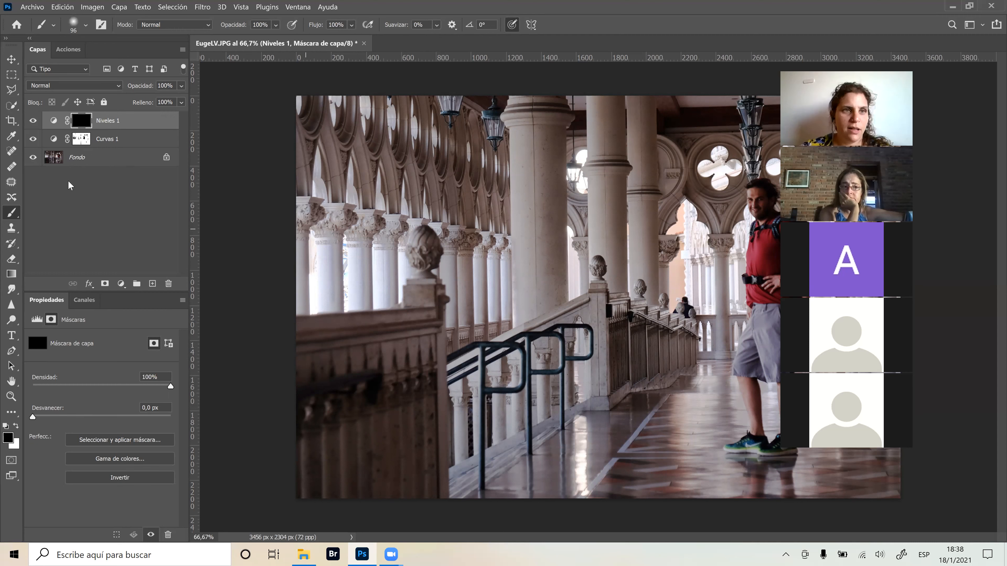
pyautogui.click(12, 105)
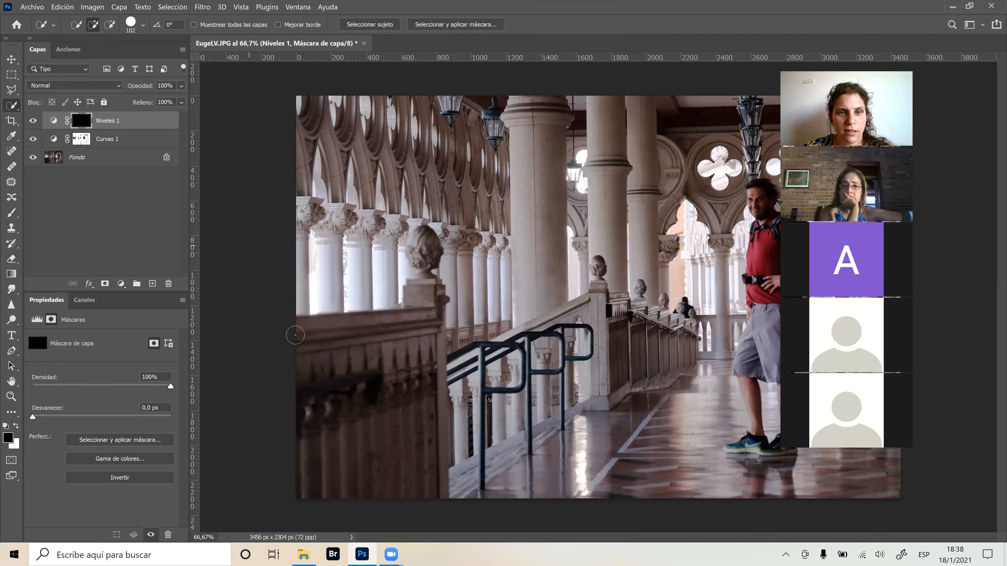
pyautogui.moveTo(372, 325); pyautogui.dragTo(411, 315)
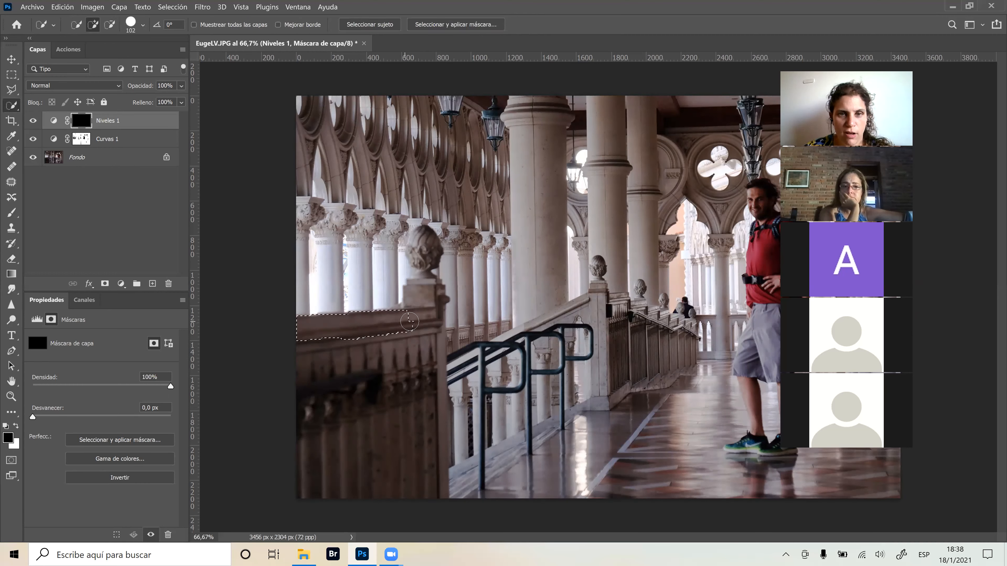
pyautogui.click(415, 288)
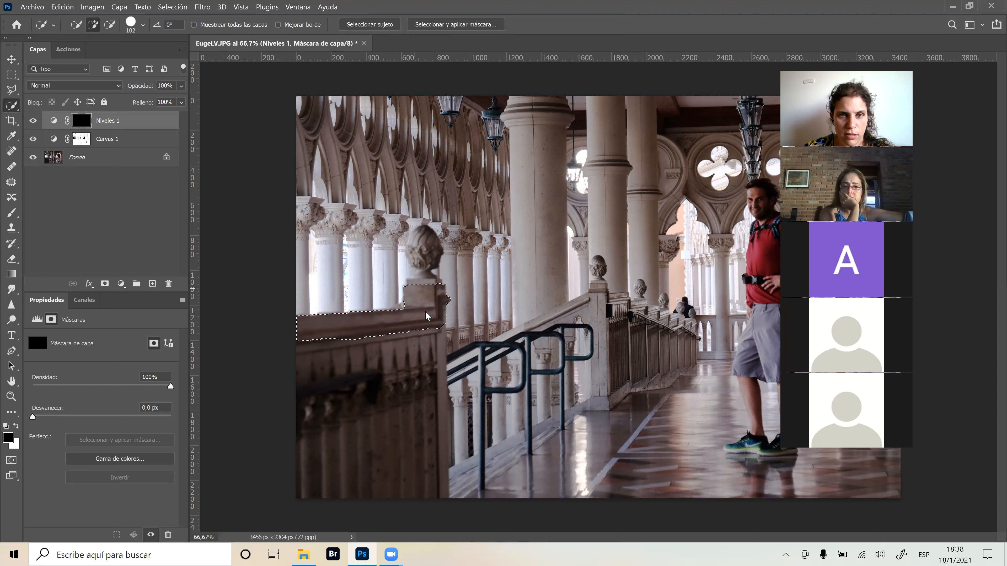
pyautogui.moveTo(423, 239); pyautogui.dragTo(425, 270)
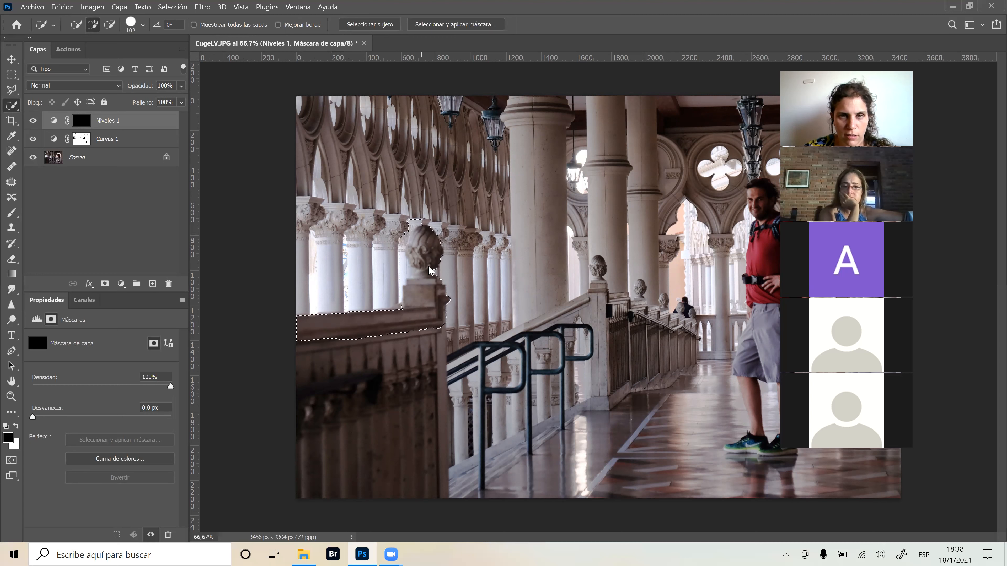
pyautogui.click(422, 460)
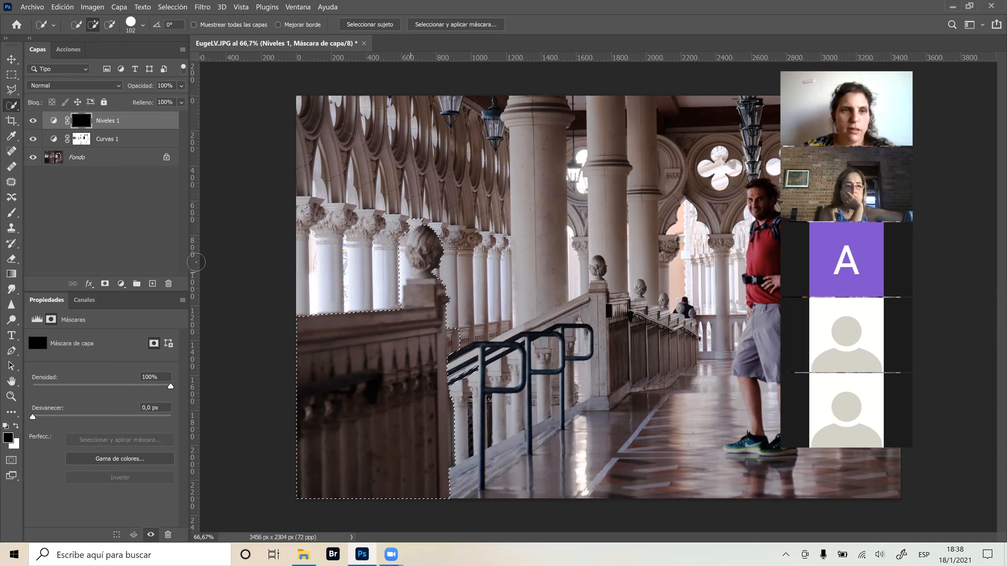
# Try painting pure white at full opacity on the Niveles 1 mask over the selected balustrade, and undo the strokes.
pyautogui.click(11, 213)
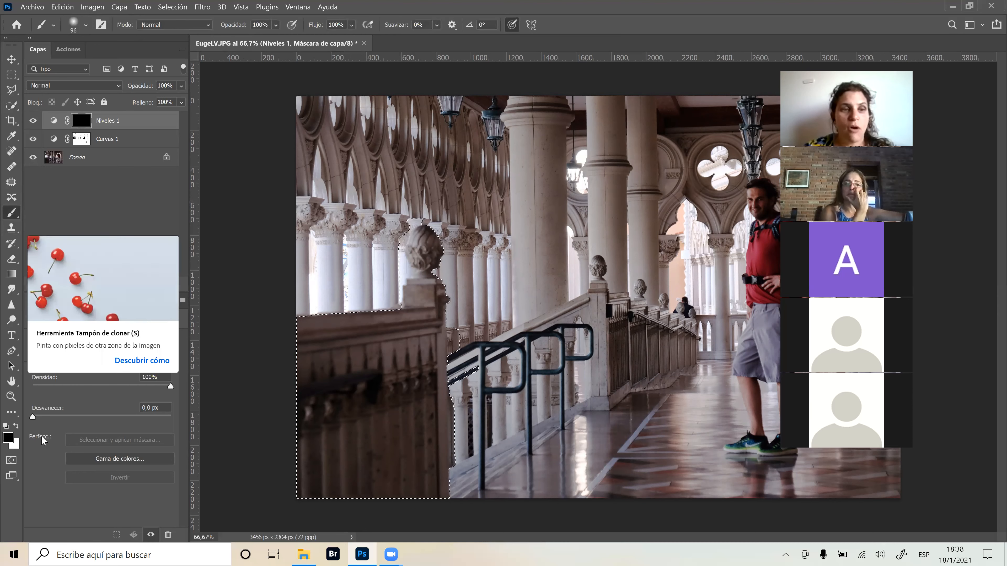
pyautogui.press('x')
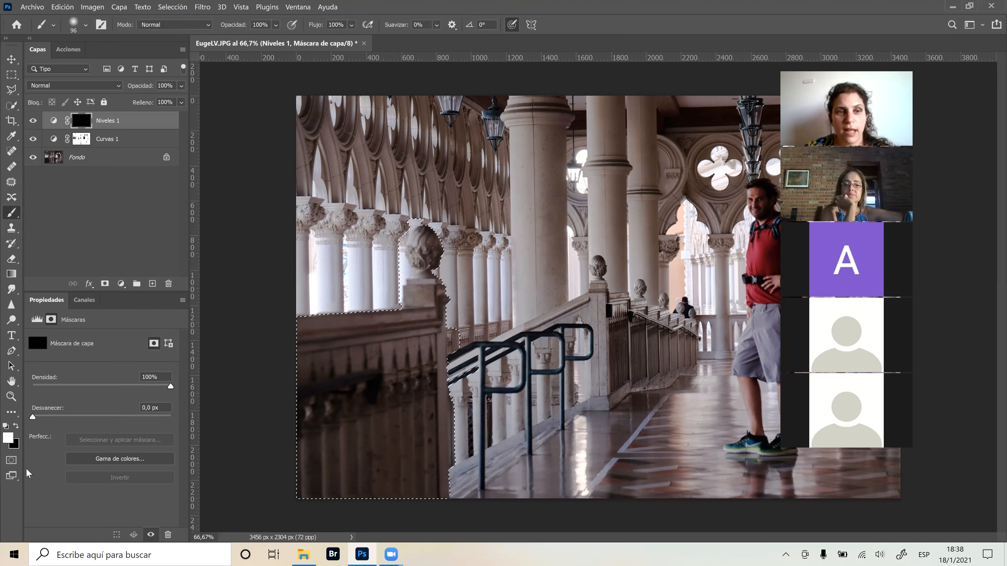
pyautogui.click(11, 437)
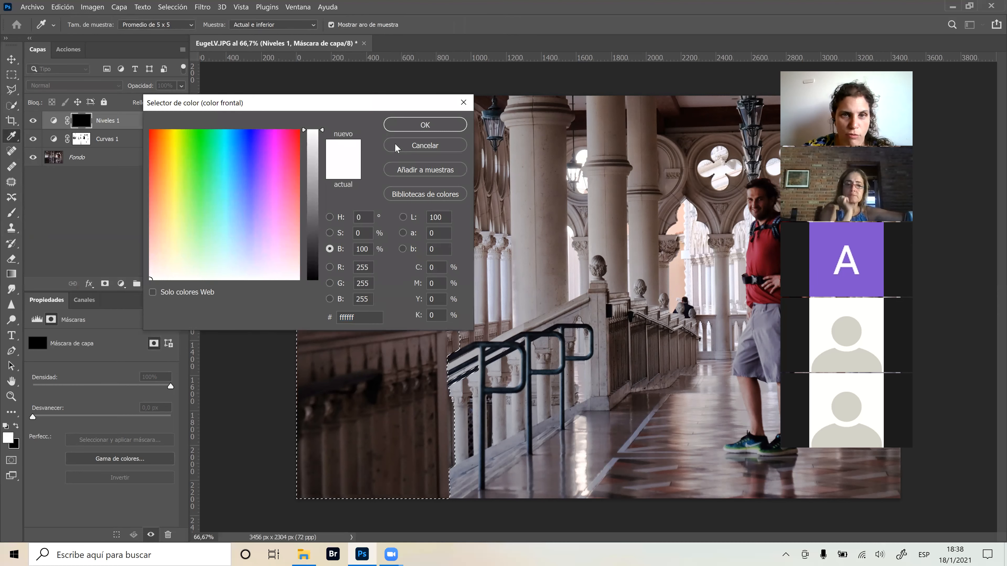
pyautogui.press('Return')
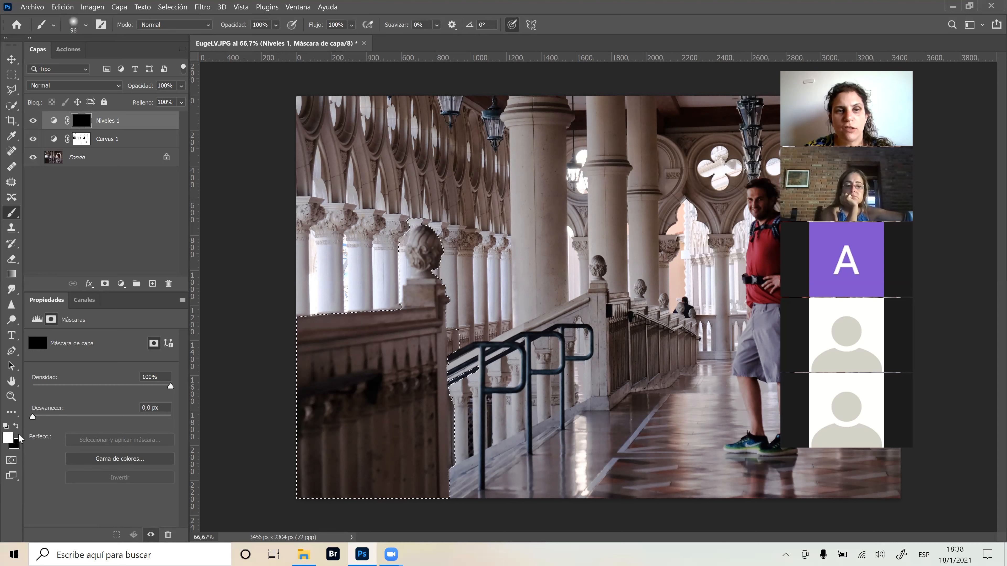
pyautogui.moveTo(412, 336)
pyautogui.mouseDown()
pyautogui.moveTo(329, 370)
pyautogui.moveTo(336, 354)
pyautogui.moveTo(302, 364)
pyautogui.moveTo(388, 321)
pyautogui.moveTo(306, 352)
pyautogui.moveTo(314, 337)
pyautogui.moveTo(356, 313)
pyautogui.moveTo(365, 344)
pyautogui.moveTo(347, 384)
pyautogui.moveTo(370, 344)
pyautogui.moveTo(414, 331)
pyautogui.moveTo(335, 437)
pyautogui.moveTo(369, 408)
pyautogui.moveTo(346, 409)
pyautogui.moveTo(372, 395)
pyautogui.moveTo(371, 379)
pyautogui.moveTo(311, 432)
pyautogui.moveTo(297, 410)
pyautogui.moveTo(317, 405)
pyautogui.moveTo(401, 308)
pyautogui.moveTo(404, 275)
pyautogui.mouseUp()
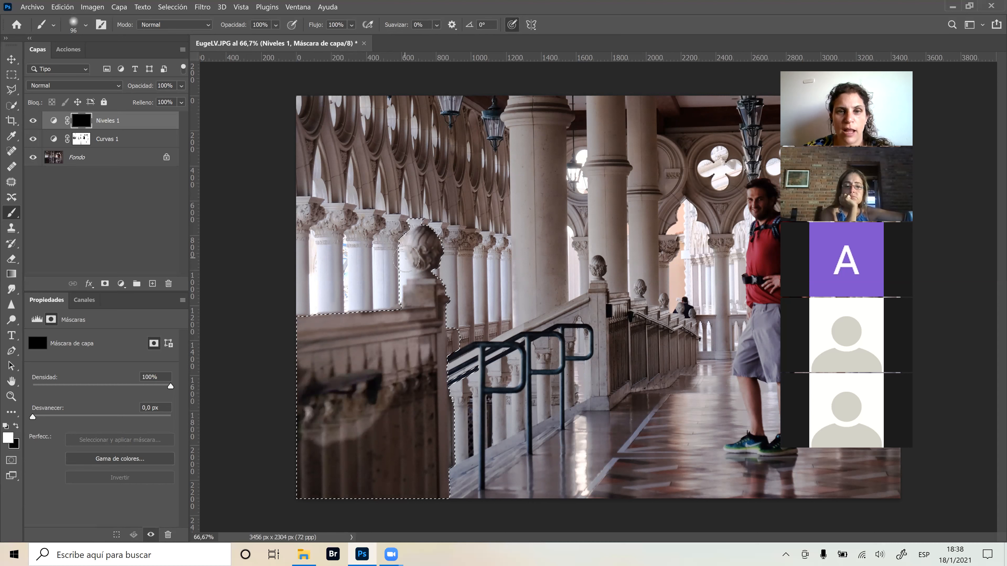
pyautogui.moveTo(411, 349); pyautogui.dragTo(405, 349)
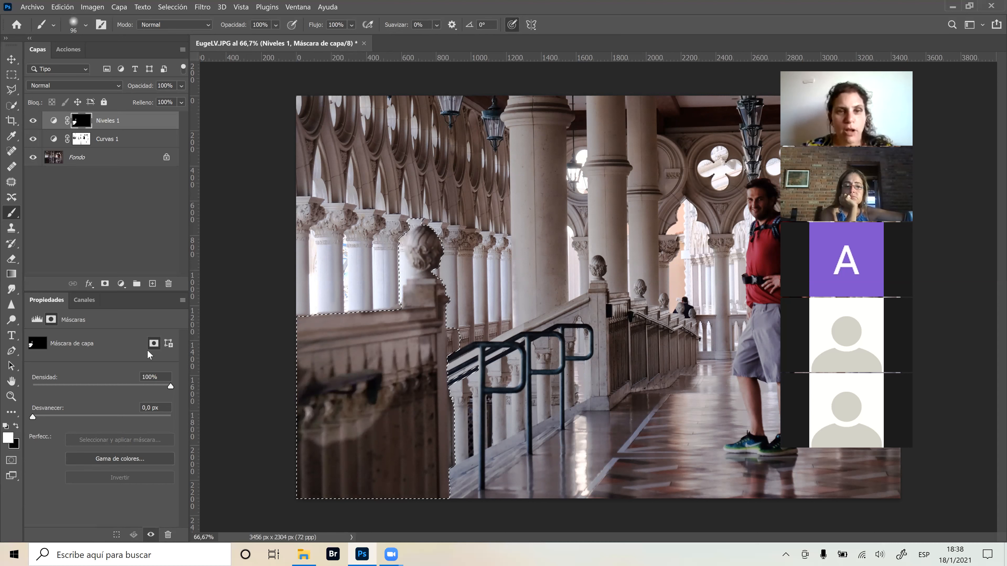
pyautogui.press('x')
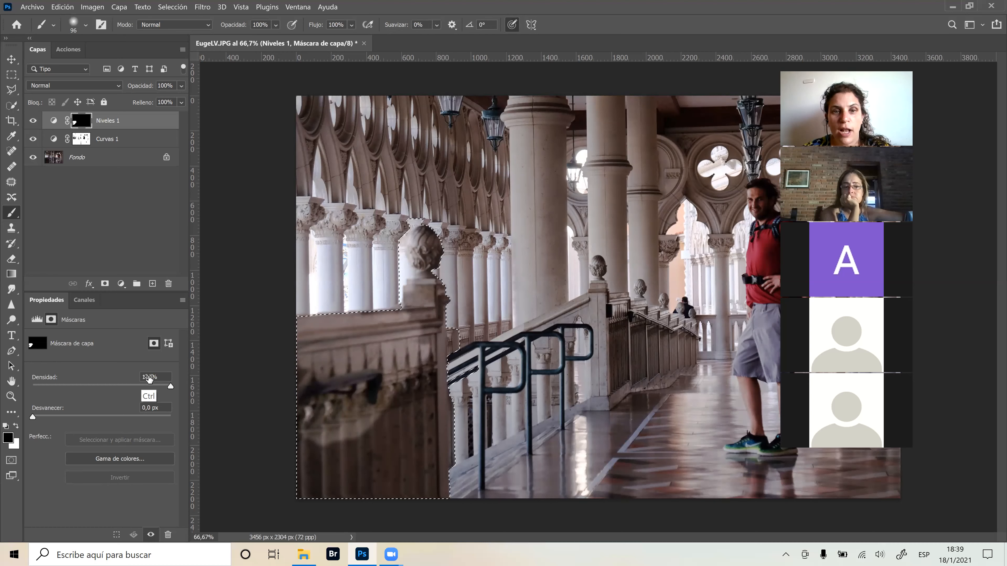
pyautogui.hotkey('ctrl', 'z')
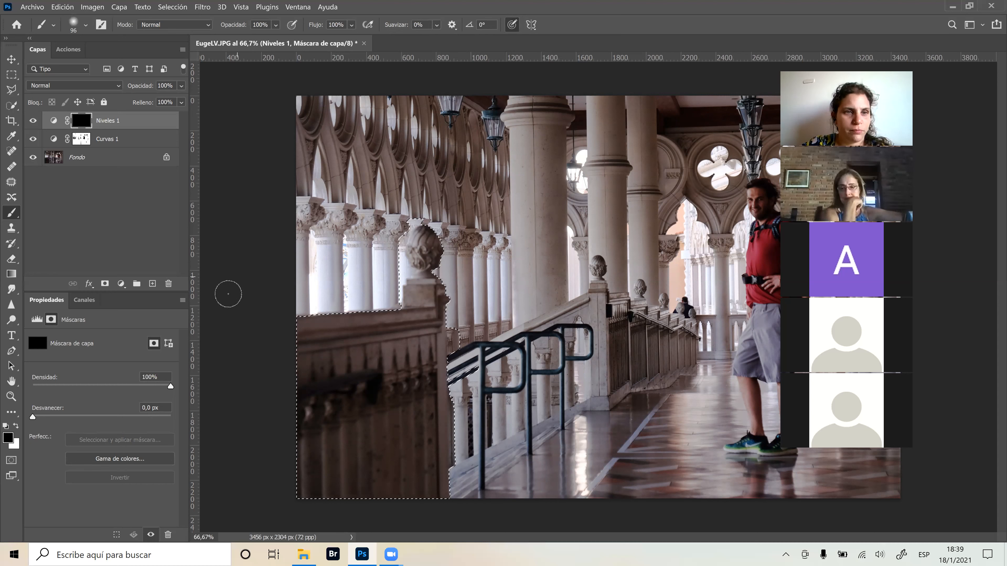
# Set the brush to white foreground color with 65% opacity and 100% flow.
pyautogui.click(16, 426)
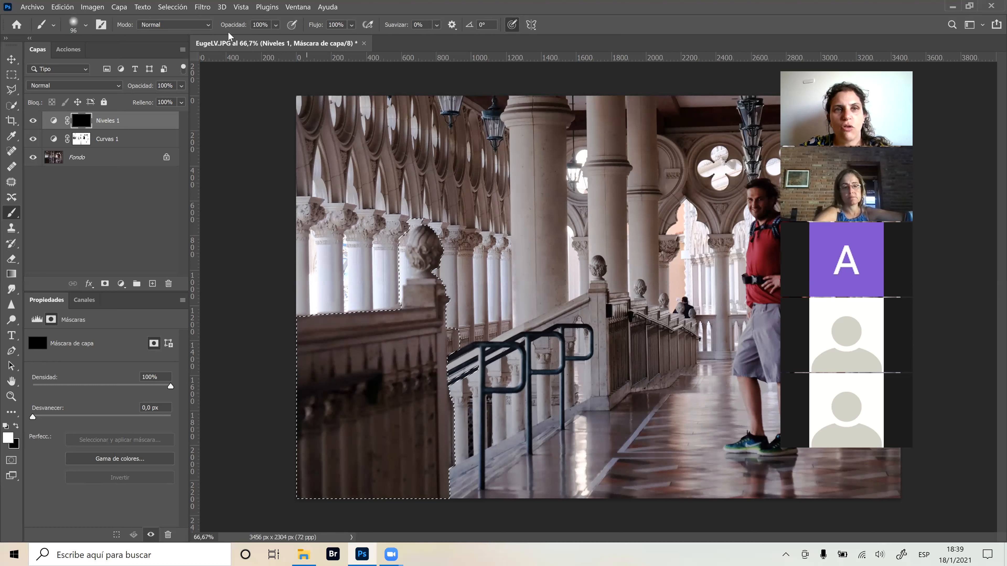
pyautogui.moveTo(317, 26); pyautogui.dragTo(314, 27)
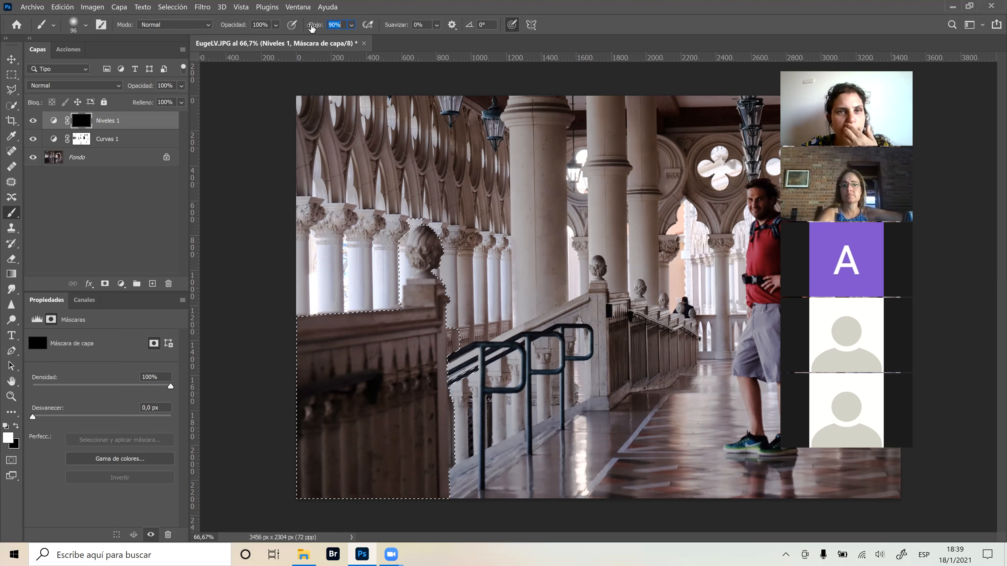
pyautogui.hotkey('shift', 'Up')
pyautogui.press('Return')
pyautogui.moveTo(227, 26); pyautogui.dragTo(212, 27)
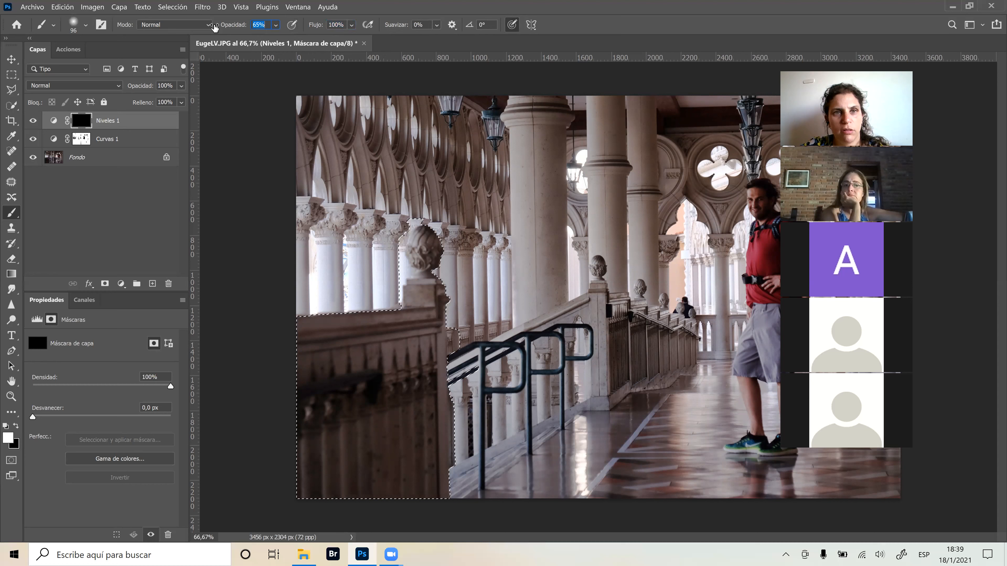
pyautogui.press('Return')
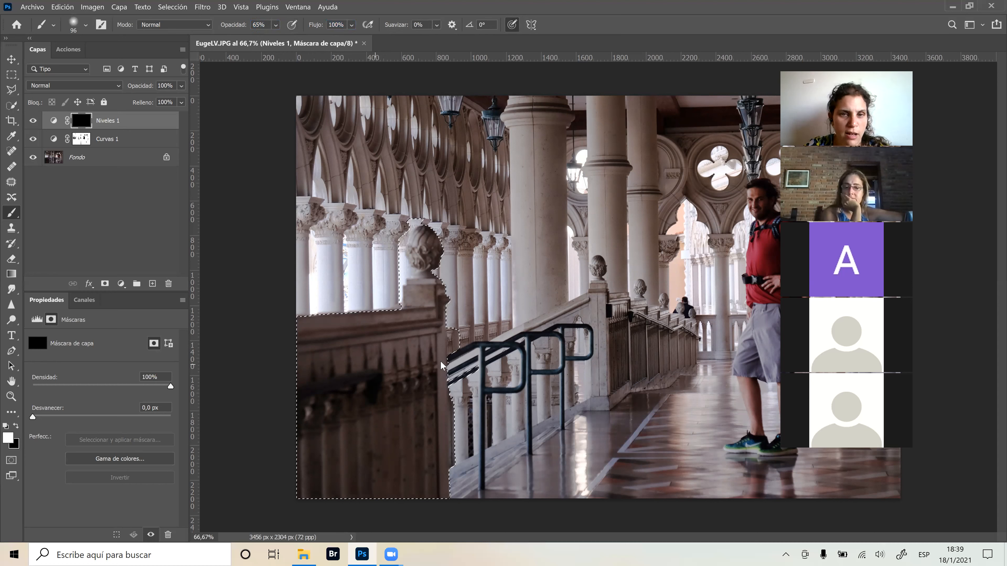
# Enlarge the brush to 299 and paint white on the Niveles 1 mask over the selected balustrade.
pyautogui.moveTo(381, 376); pyautogui.dragTo(416, 357)
pyautogui.moveTo(443, 439)
pyautogui.mouseDown()
pyautogui.moveTo(406, 447)
pyautogui.moveTo(348, 418)
pyautogui.moveTo(341, 451)
pyautogui.moveTo(313, 375)
pyautogui.moveTo(304, 369)
pyautogui.moveTo(317, 381)
pyautogui.moveTo(293, 390)
pyautogui.moveTo(342, 362)
pyautogui.moveTo(452, 370)
pyautogui.mouseUp()
pyautogui.moveTo(363, 372)
pyautogui.mouseDown()
pyautogui.moveTo(307, 438)
pyautogui.moveTo(364, 485)
pyautogui.mouseUp()
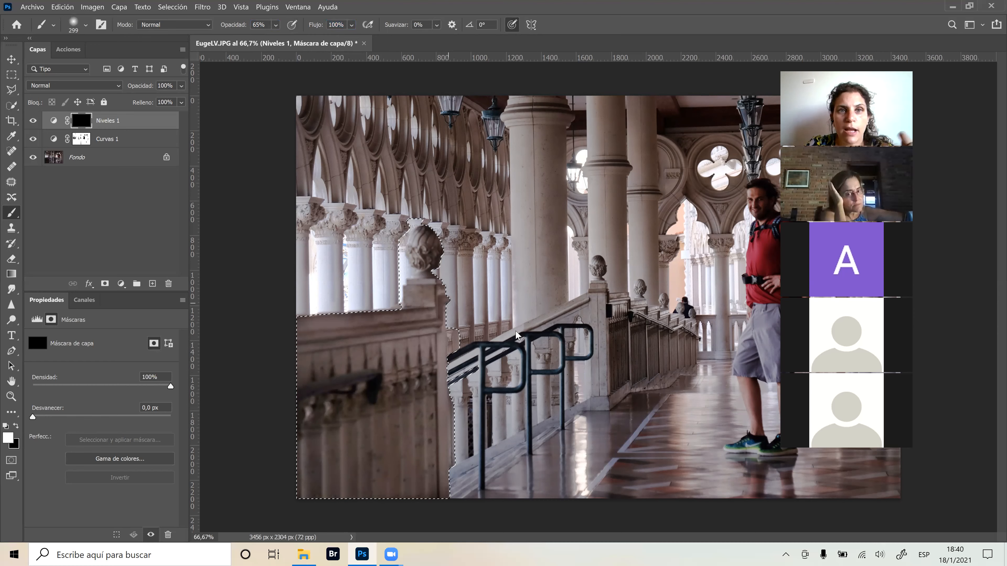
pyautogui.hotkey('alt', 'BackSpace')
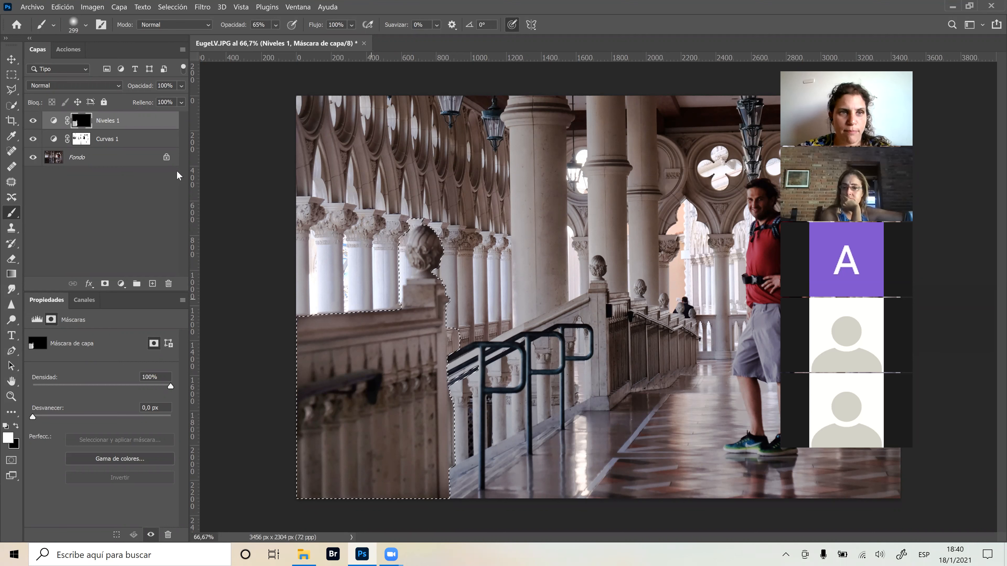
pyautogui.keyDown('alt'); pyautogui.click(85, 125); pyautogui.keyUp('alt')
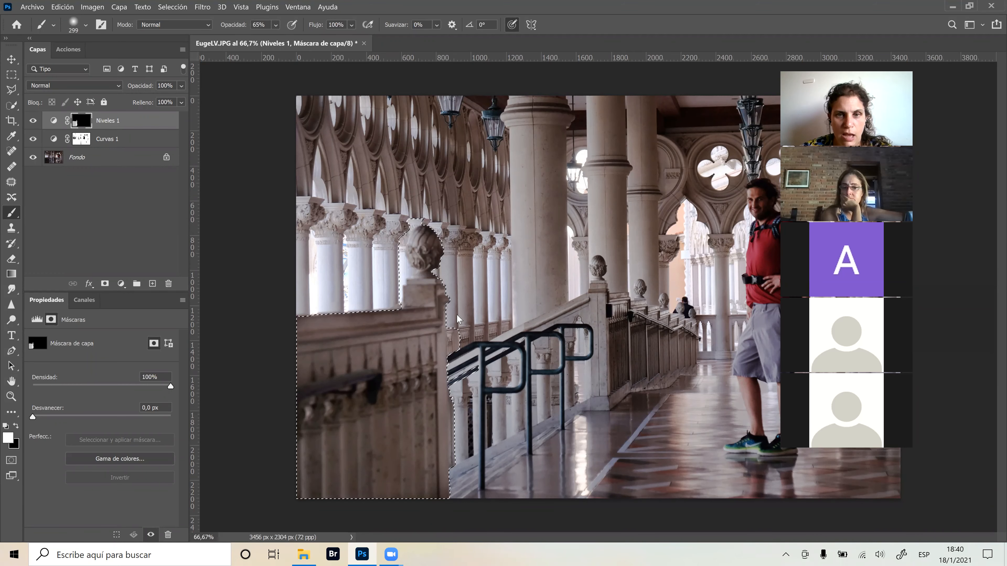
# Reduce the brush to 68 and paint white on the Niveles 1 mask over the foreground bust and its pillar.
pyautogui.keyDown('alt'); pyautogui.rightClick(457, 318); pyautogui.keyUp('alt')
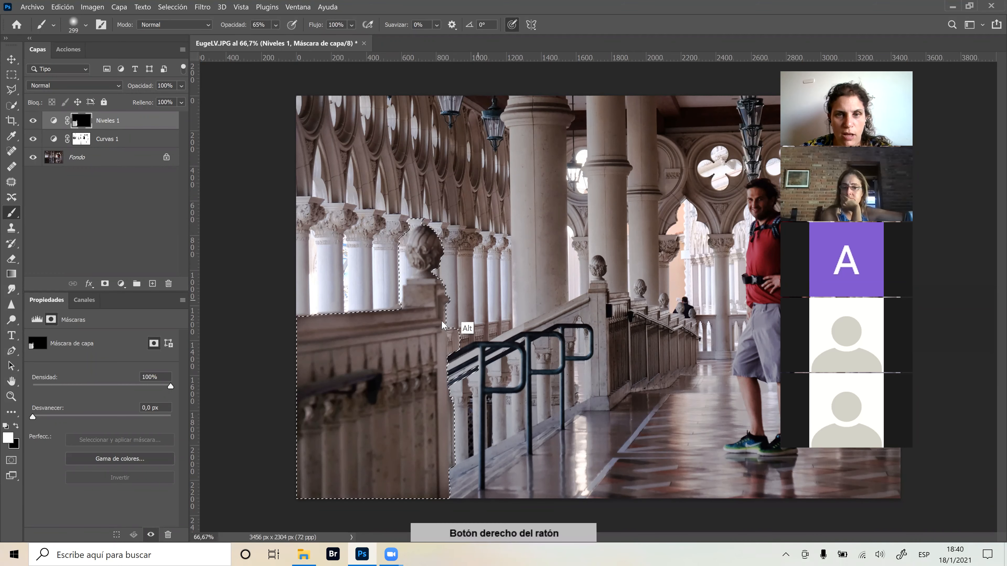
pyautogui.moveTo(478, 300); pyautogui.dragTo(430, 329)
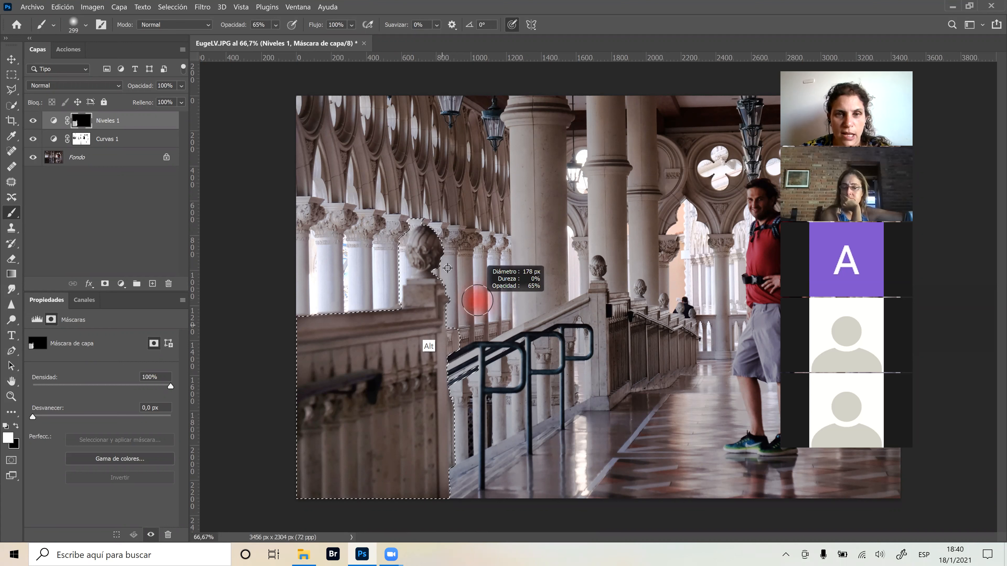
pyautogui.moveTo(435, 251); pyautogui.dragTo(460, 264)
pyautogui.press('alt')
pyautogui.moveTo(427, 232)
pyautogui.mouseDown()
pyautogui.moveTo(444, 312)
pyautogui.moveTo(441, 286)
pyautogui.moveTo(429, 319)
pyautogui.mouseUp()
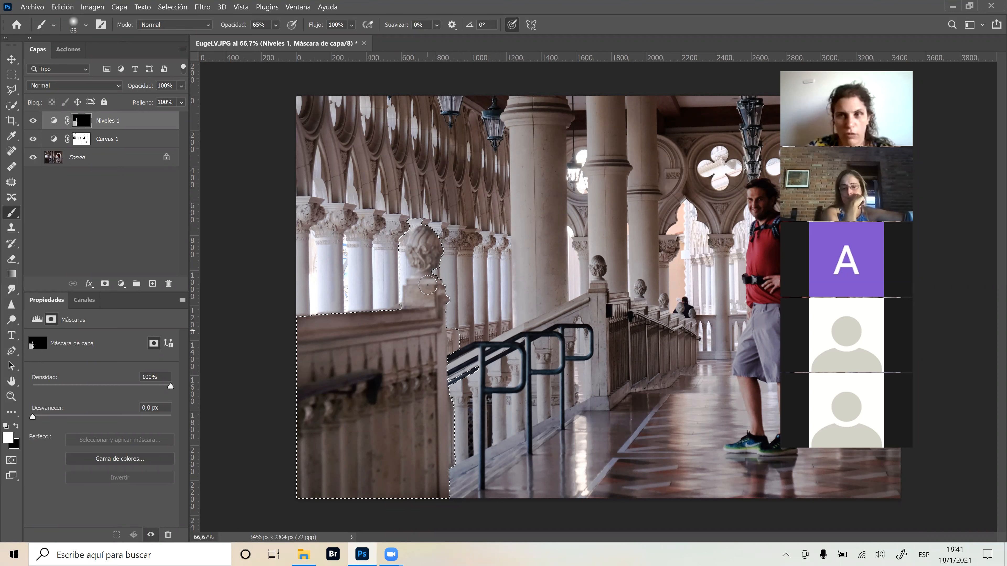
# Touch up the Niveles 1 mask over the balustrade with a size 218 brush at 12% opacity, and clear the selection.
pyautogui.moveTo(237, 25); pyautogui.dragTo(220, 25)
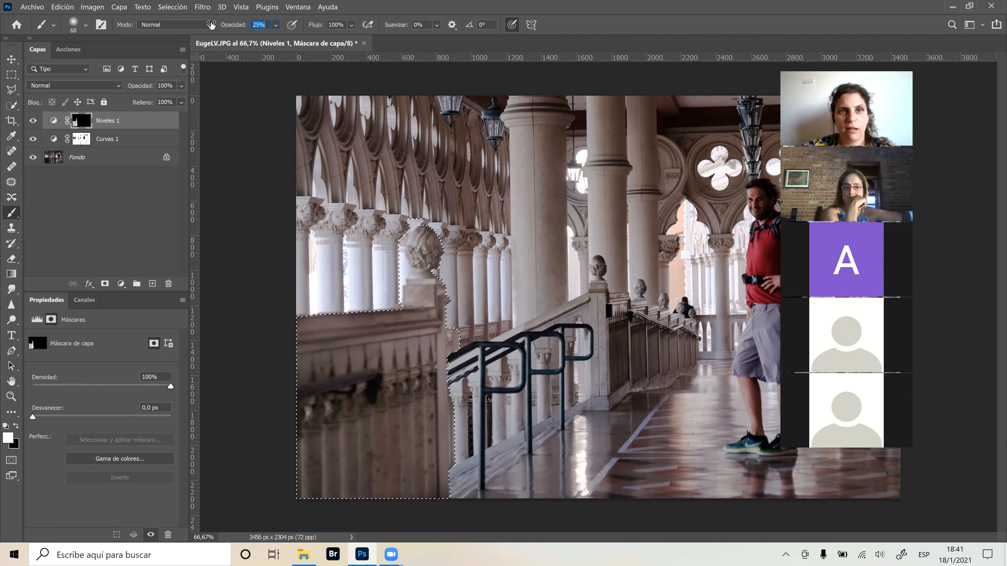
pyautogui.write('12')
pyautogui.press('Return')
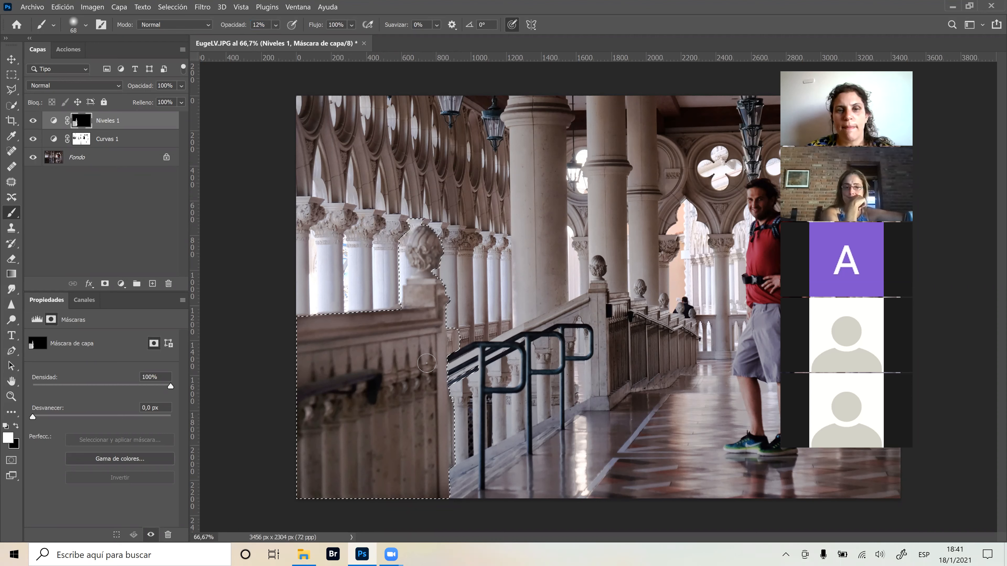
pyautogui.moveTo(433, 365)
pyautogui.mouseDown()
pyautogui.moveTo(462, 374)
pyautogui.moveTo(433, 360)
pyautogui.moveTo(397, 369)
pyautogui.mouseUp()
pyautogui.moveTo(443, 343)
pyautogui.mouseDown()
pyautogui.moveTo(423, 369)
pyautogui.moveTo(322, 345)
pyautogui.moveTo(302, 352)
pyautogui.moveTo(352, 425)
pyautogui.moveTo(363, 458)
pyautogui.moveTo(352, 465)
pyautogui.moveTo(378, 387)
pyautogui.moveTo(406, 449)
pyautogui.moveTo(431, 474)
pyautogui.moveTo(413, 413)
pyautogui.moveTo(437, 425)
pyautogui.moveTo(425, 388)
pyautogui.moveTo(354, 379)
pyautogui.moveTo(342, 410)
pyautogui.moveTo(323, 396)
pyautogui.moveTo(431, 386)
pyautogui.moveTo(316, 401)
pyautogui.moveTo(413, 376)
pyautogui.moveTo(457, 332)
pyautogui.mouseUp()
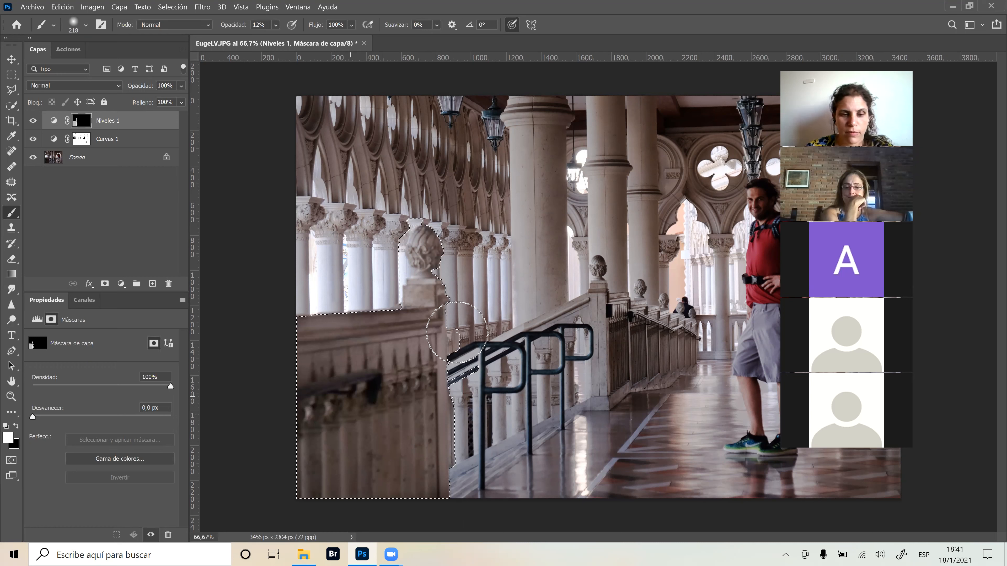
pyautogui.hotkey('ctrl', 'd')
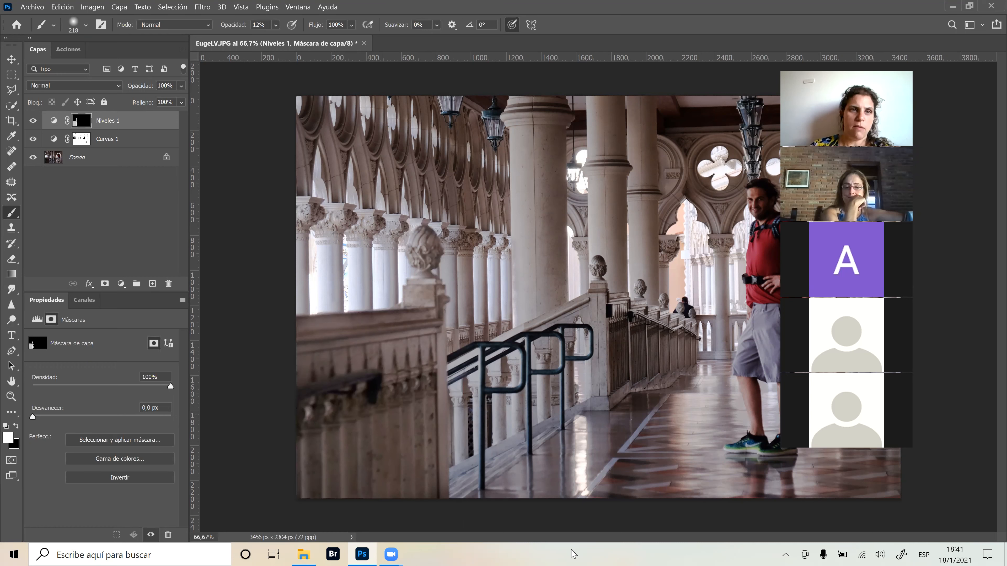
# Compare the foreground balustrade with the Niveles 1 layer hidden and shown.
pyautogui.click(33, 120)
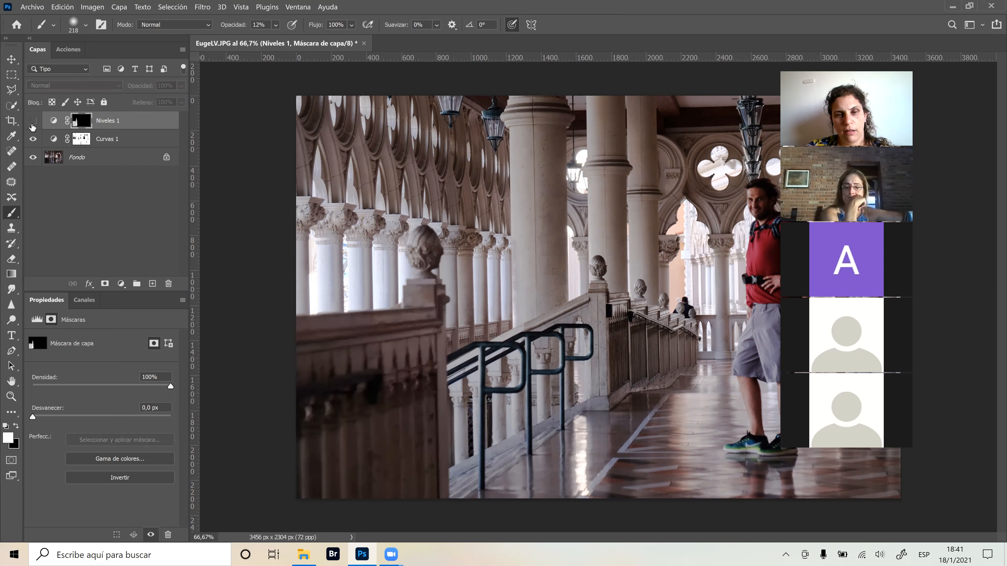
pyautogui.click(32, 121)
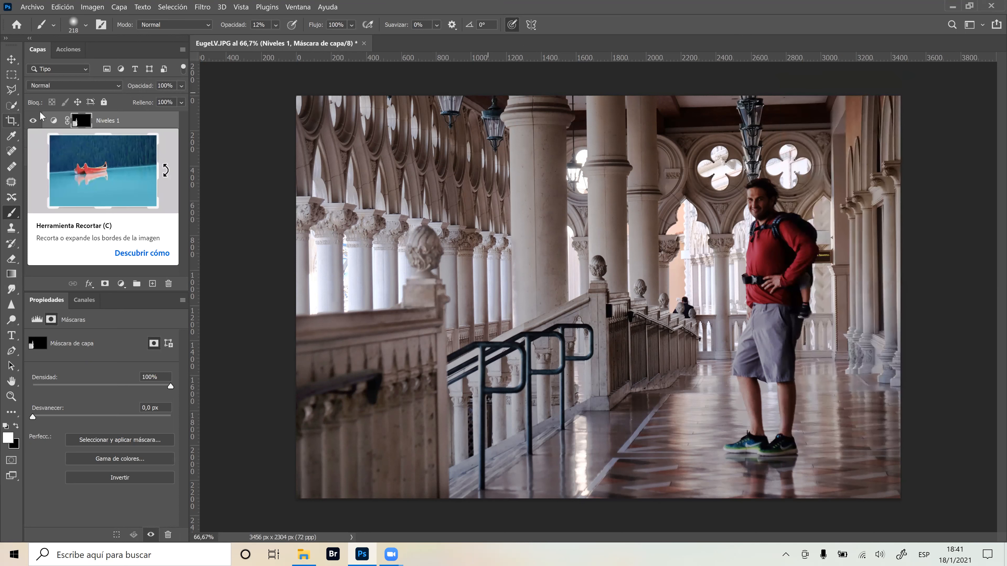
pyautogui.click(33, 120)
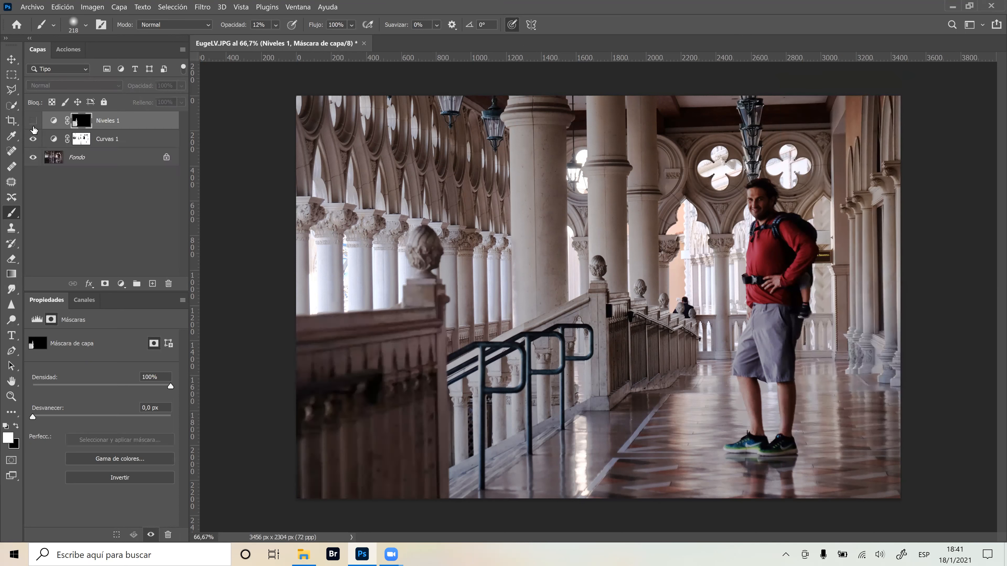
pyautogui.click(33, 120)
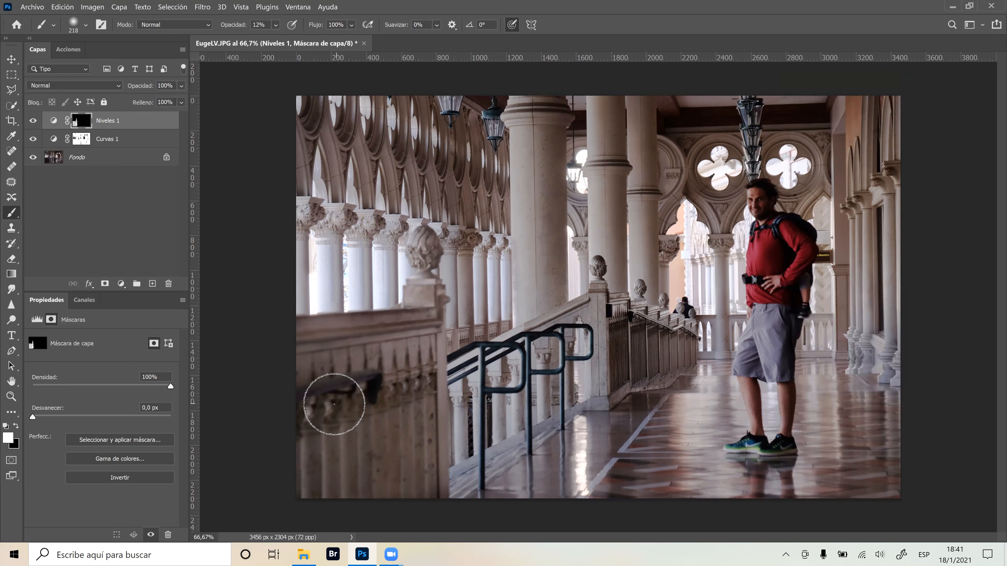
pyautogui.moveTo(309, 554)
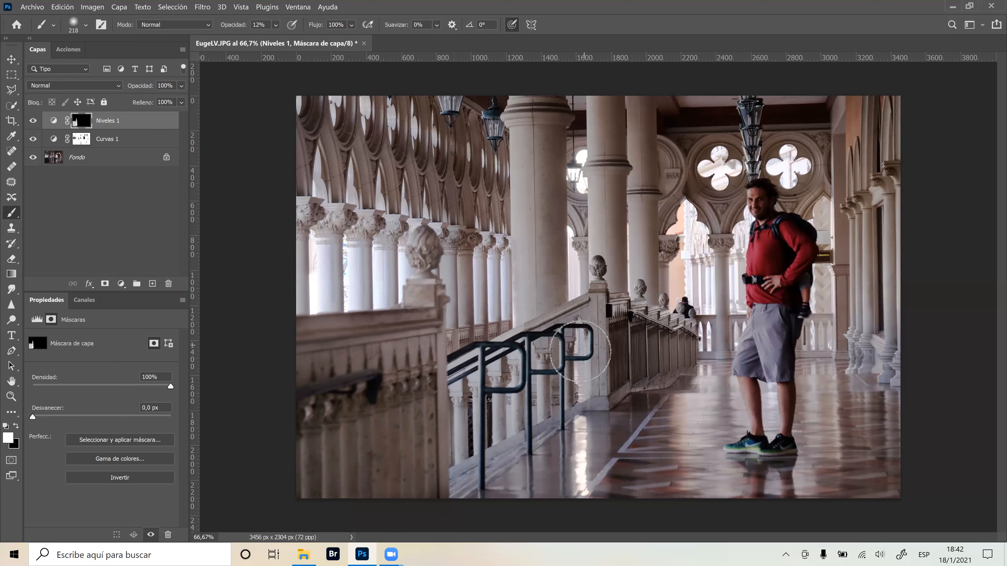
# Paint white on the Niveles 1 mask over the far stair balustrade with a 65 px brush at 100% opacity and 6% flow.
pyautogui.hotkey('ctrl', '+')
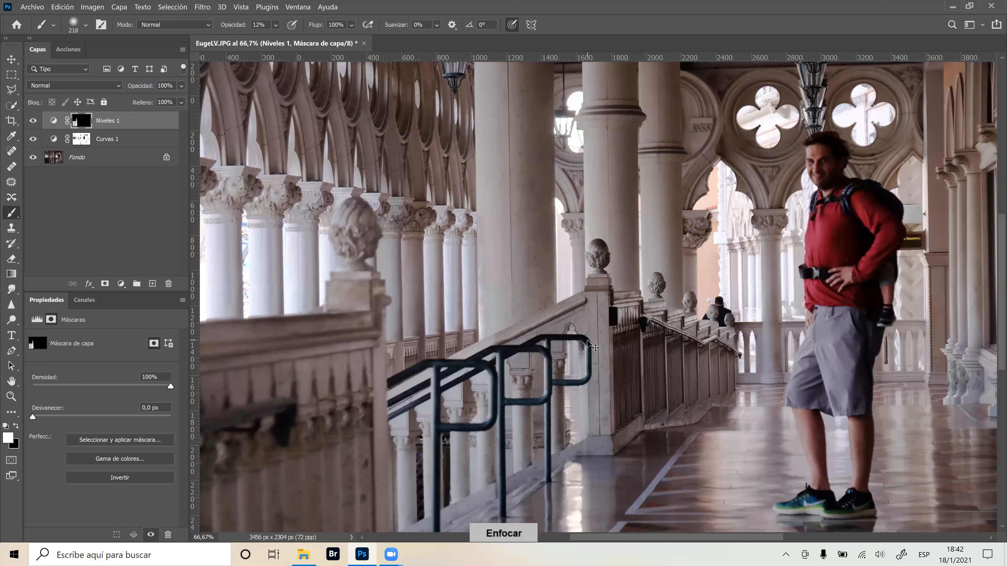
pyautogui.hotkey('ctrl', '+')
pyautogui.hotkey('ctrl', '+')
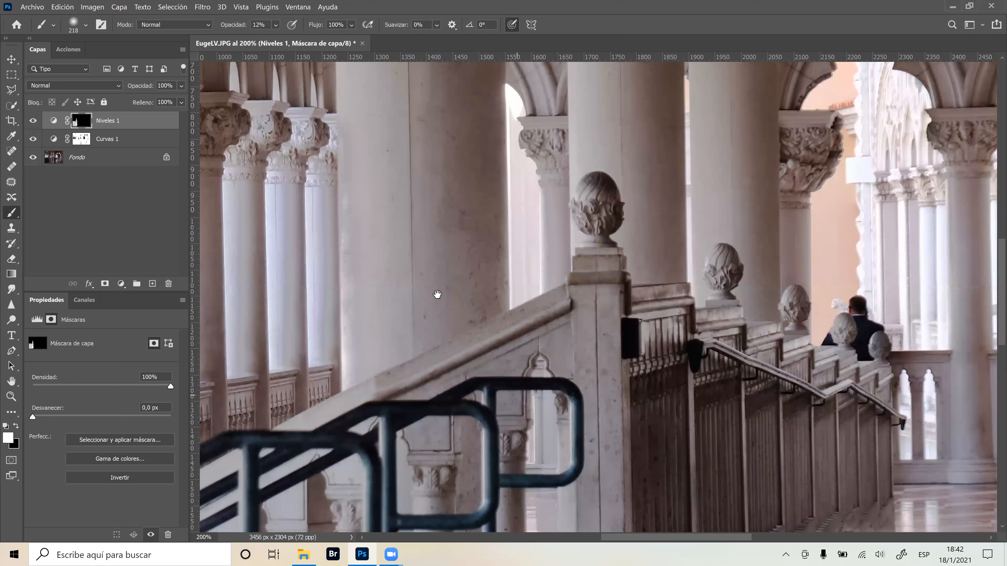
pyautogui.moveTo(437, 294); pyautogui.dragTo(304, 199)
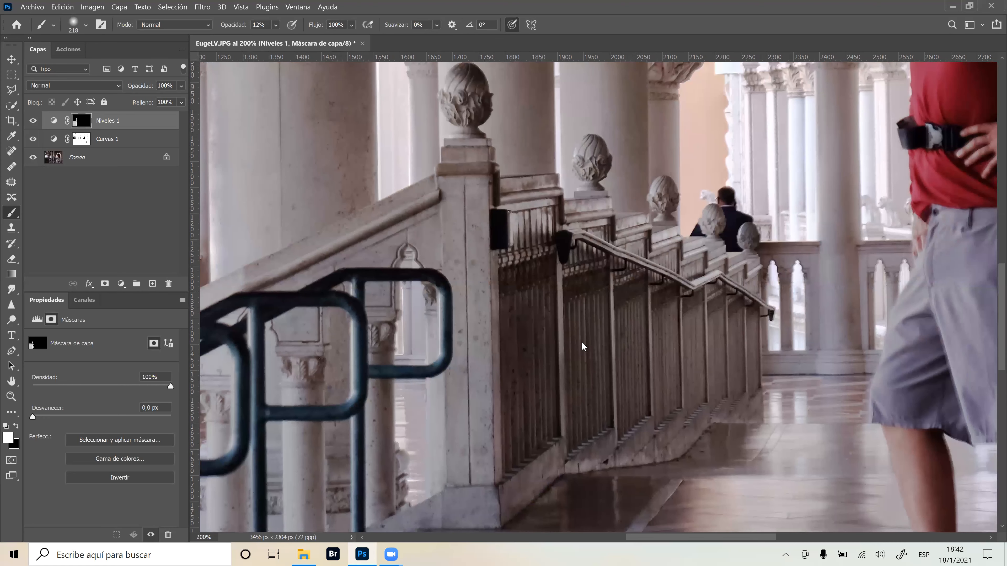
pyautogui.moveTo(653, 359)
pyautogui.mouseDown()
pyautogui.moveTo(588, 373)
pyautogui.moveTo(611, 356)
pyautogui.mouseUp()
pyautogui.moveTo(550, 276); pyautogui.dragTo(550, 276)
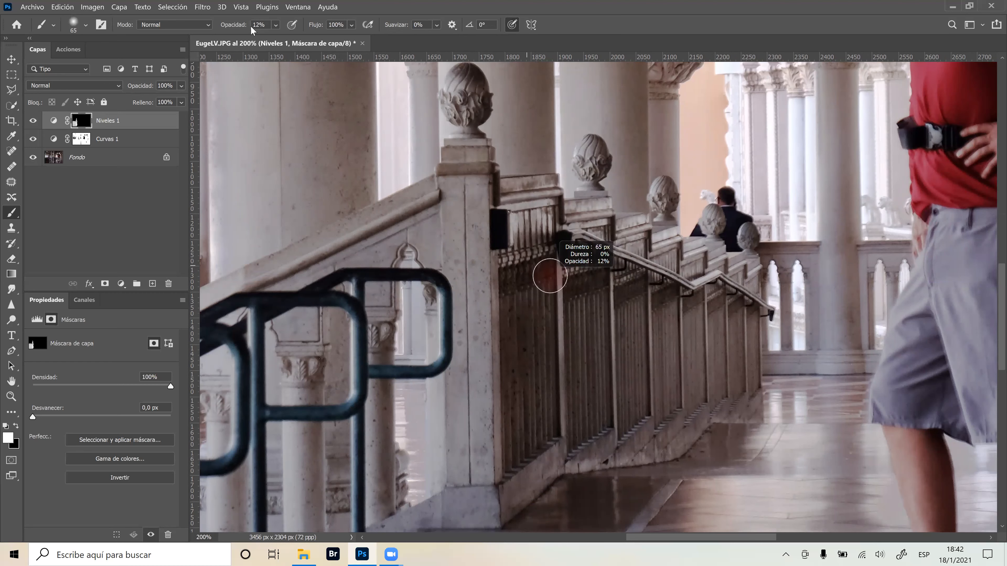
pyautogui.press('0')
pyautogui.hotkey('shift', '7')
pyautogui.hotkey('shift', '5')
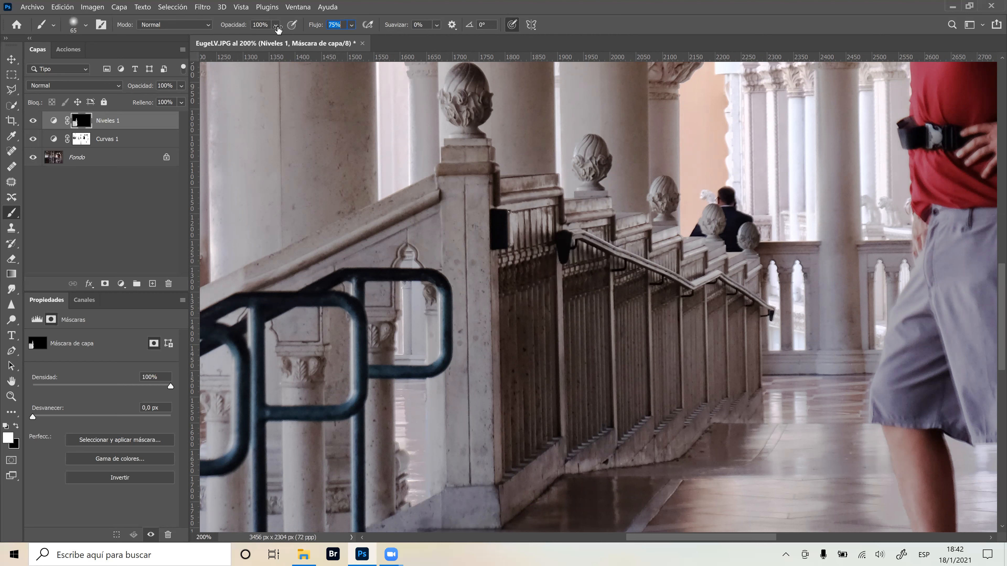
pyautogui.hotkey('shift', '0')
pyautogui.hotkey('shift', '6')
pyautogui.moveTo(509, 279)
pyautogui.mouseDown()
pyautogui.moveTo(538, 281)
pyautogui.moveTo(524, 334)
pyautogui.moveTo(530, 439)
pyautogui.moveTo(507, 271)
pyautogui.moveTo(520, 449)
pyautogui.moveTo(548, 249)
pyautogui.moveTo(539, 267)
pyautogui.moveTo(577, 274)
pyautogui.moveTo(578, 318)
pyautogui.moveTo(603, 342)
pyautogui.moveTo(593, 422)
pyautogui.moveTo(606, 430)
pyautogui.moveTo(594, 431)
pyautogui.moveTo(671, 410)
pyautogui.moveTo(689, 373)
pyautogui.moveTo(672, 315)
pyautogui.moveTo(643, 289)
pyautogui.moveTo(670, 296)
pyautogui.moveTo(638, 286)
pyautogui.moveTo(657, 321)
pyautogui.moveTo(660, 292)
pyautogui.moveTo(608, 297)
pyautogui.moveTo(615, 303)
pyautogui.moveTo(578, 292)
pyautogui.moveTo(605, 280)
pyautogui.moveTo(589, 286)
pyautogui.moveTo(563, 253)
pyautogui.moveTo(611, 287)
pyautogui.moveTo(595, 276)
pyautogui.moveTo(566, 287)
pyautogui.moveTo(597, 286)
pyautogui.moveTo(537, 278)
pyautogui.moveTo(551, 261)
pyautogui.moveTo(510, 293)
pyautogui.moveTo(478, 227)
pyautogui.moveTo(493, 367)
pyautogui.mouseUp()
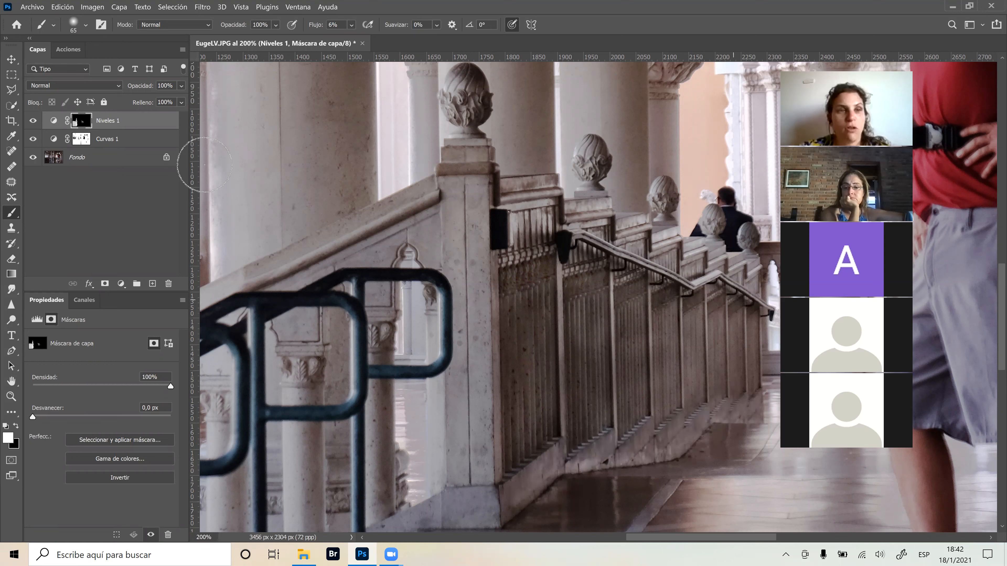
# Compare the far stair balustrade with and without the Niveles 1 adjustment.
pyautogui.click(33, 121)
pyautogui.click(32, 122)
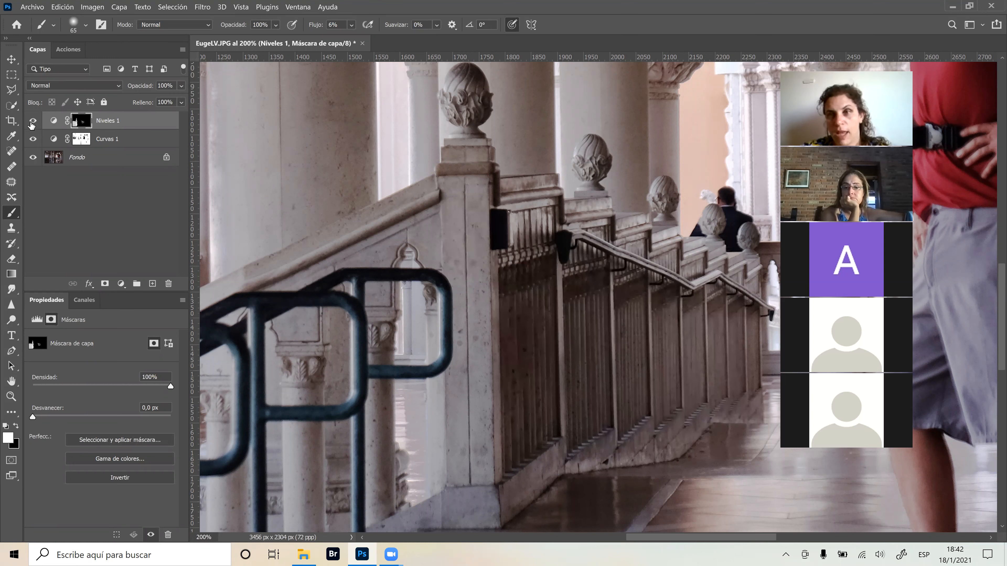
pyautogui.click(33, 121)
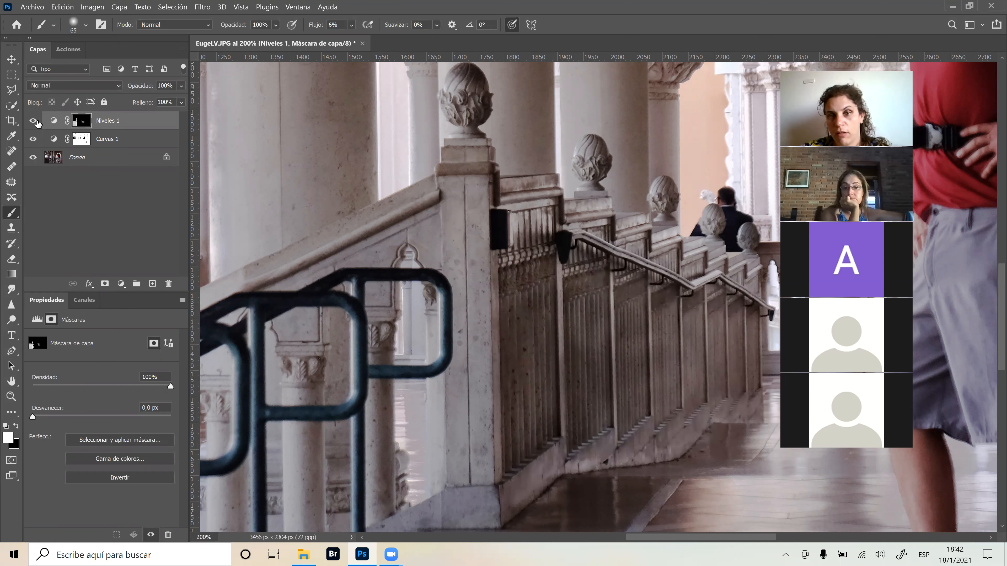
pyautogui.click(32, 121)
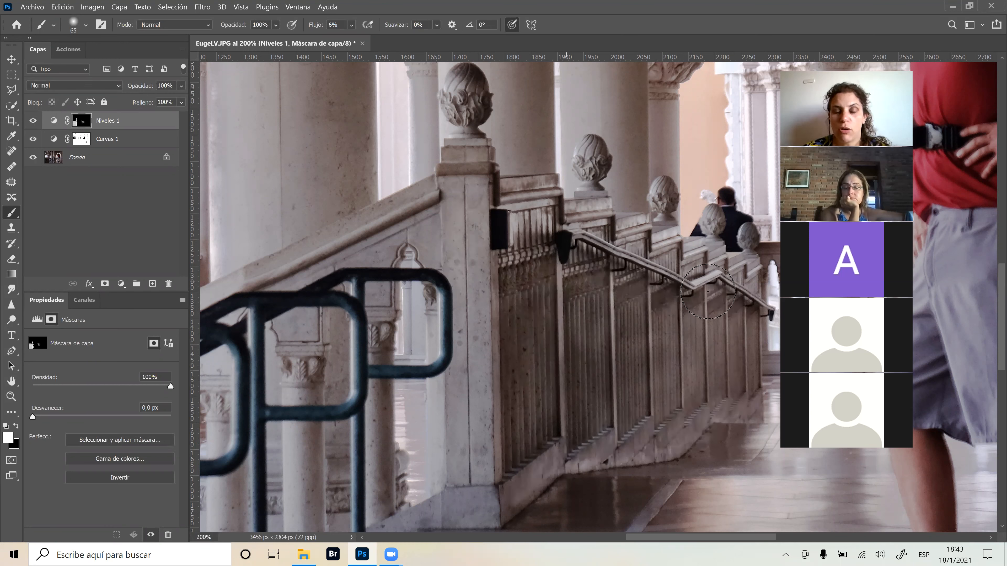
# Reduce the brush to 25 px and paint white on the Niveles 1 mask over the far balustrade's vertical posts and panels.
pyautogui.keyDown('alt'); pyautogui.rightClick(671, 352); pyautogui.keyUp('alt')
pyautogui.keyDown('alt'); pyautogui.moveTo(680, 349); pyautogui.dragTo(671, 352); pyautogui.keyUp('alt')
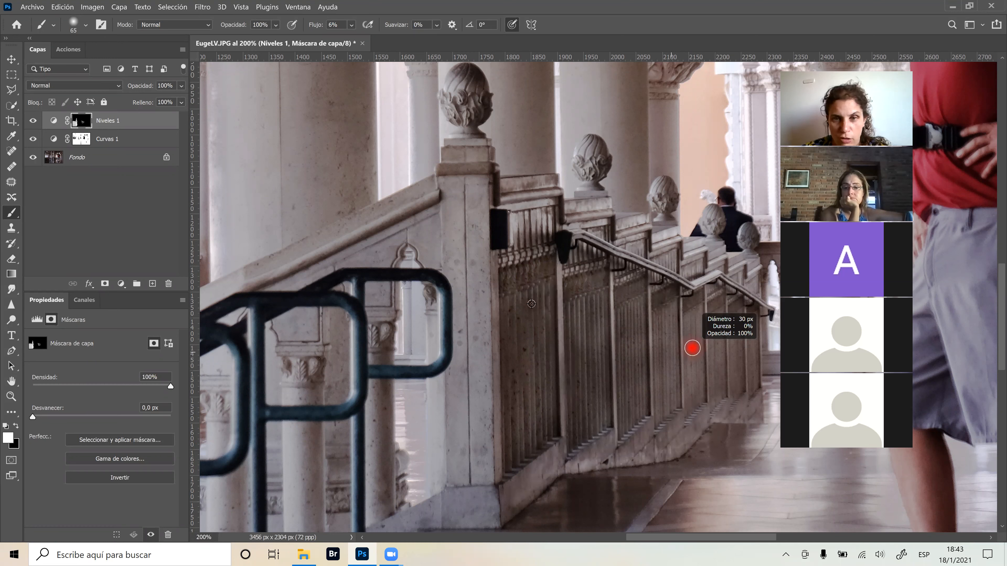
pyautogui.keyDown('alt'); pyautogui.rightClick(526, 311); pyautogui.keyUp('alt')
pyautogui.moveTo(522, 315); pyautogui.dragTo(520, 316)
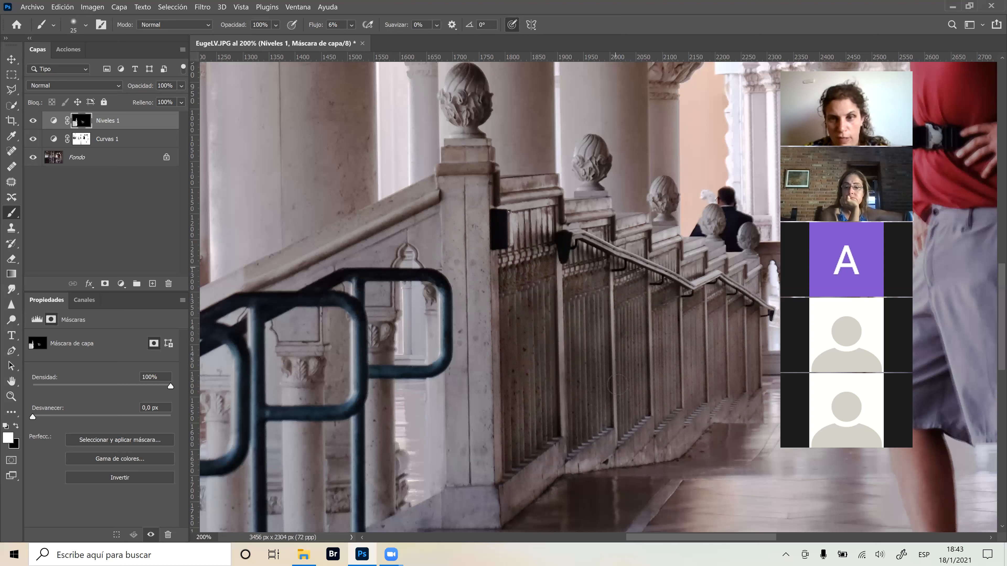
pyautogui.moveTo(614, 371); pyautogui.dragTo(617, 403)
pyautogui.moveTo(652, 314); pyautogui.dragTo(654, 389)
pyautogui.moveTo(684, 294); pyautogui.dragTo(681, 379)
pyautogui.moveTo(707, 348); pyautogui.dragTo(705, 380)
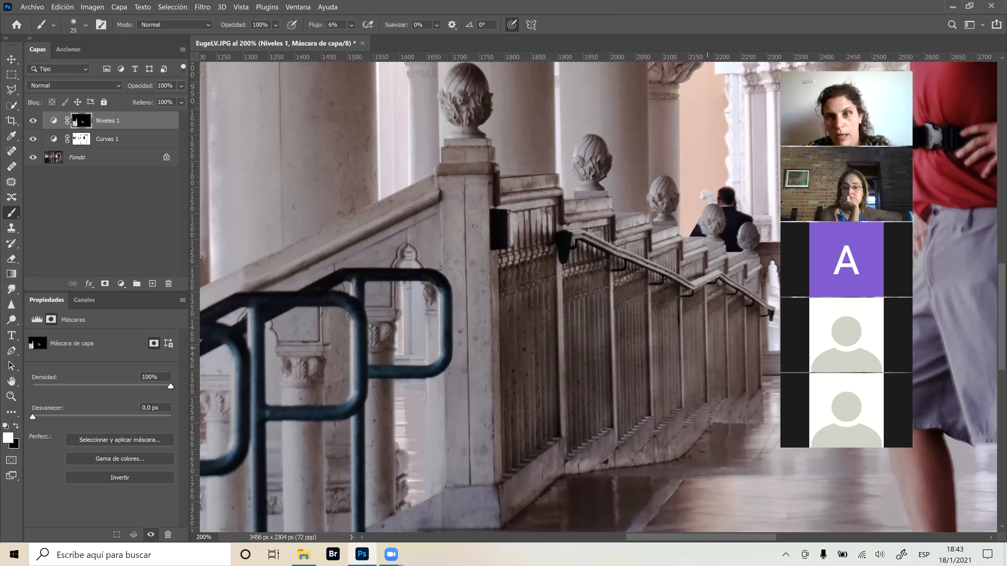
pyautogui.moveTo(748, 356); pyautogui.dragTo(745, 389)
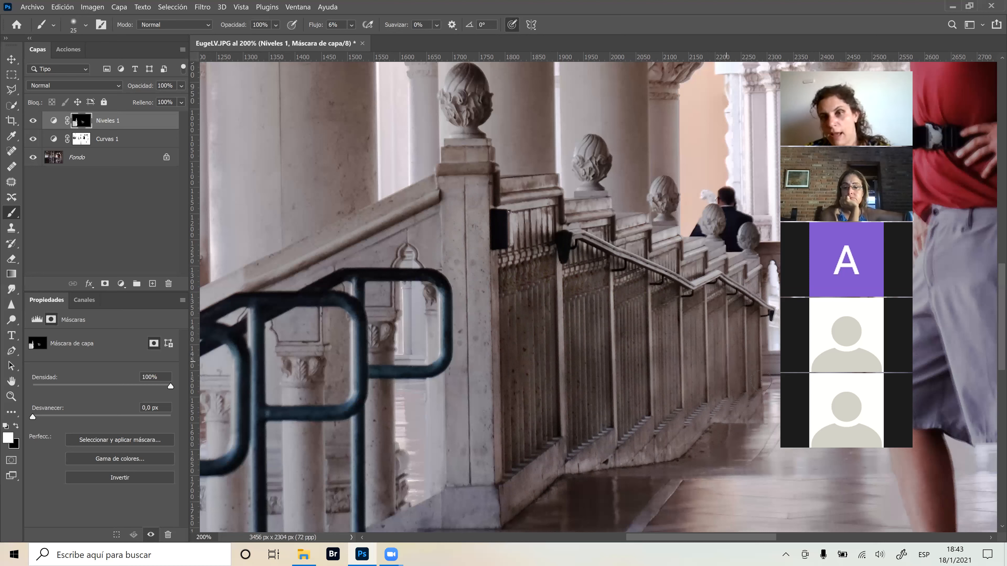
# Paint white on the Niveles 1 mask along the far balustrade's handrail, upper ledge and nearest vertical edge.
pyautogui.moveTo(562, 232)
pyautogui.mouseDown()
pyautogui.moveTo(693, 286)
pyautogui.moveTo(743, 290)
pyautogui.moveTo(764, 309)
pyautogui.mouseUp()
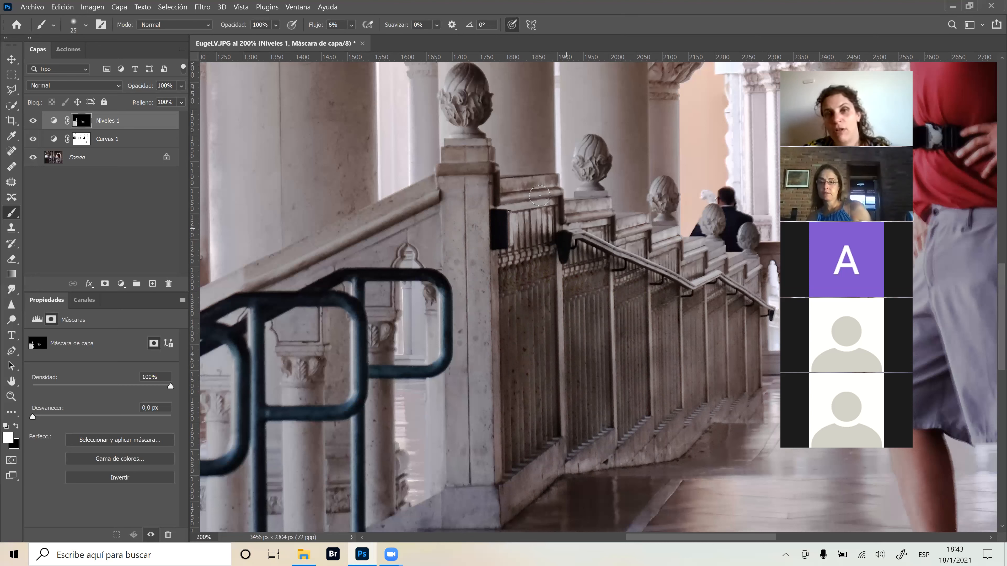
pyautogui.moveTo(586, 219); pyautogui.dragTo(664, 237)
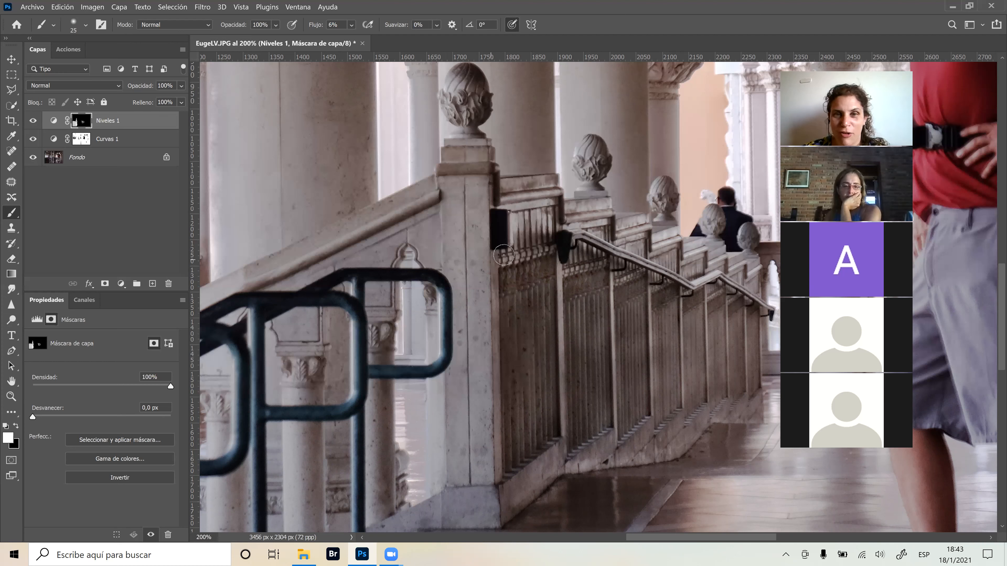
pyautogui.moveTo(497, 274); pyautogui.dragTo(501, 444)
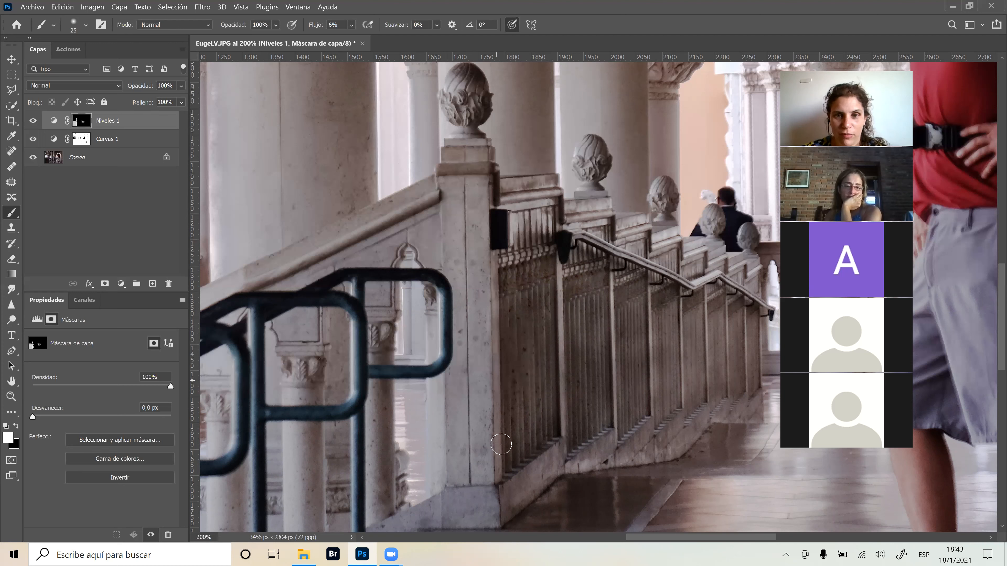
# Compare the photo with Niveles 1 hidden and shown, check its levels settings, and reselect its layer mask.
pyautogui.click(32, 121)
pyautogui.click(28, 130)
pyautogui.click(28, 129)
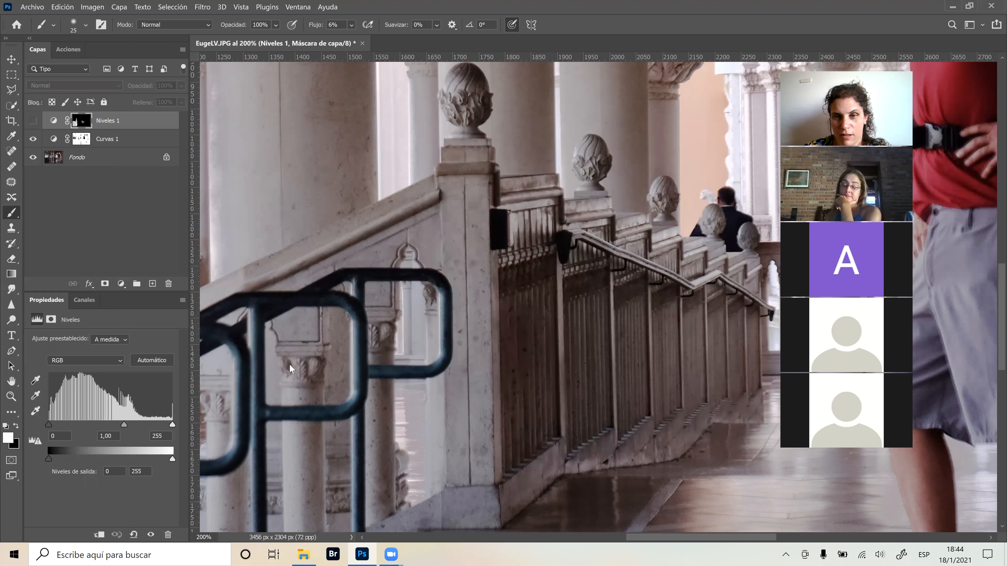
pyautogui.click(52, 122)
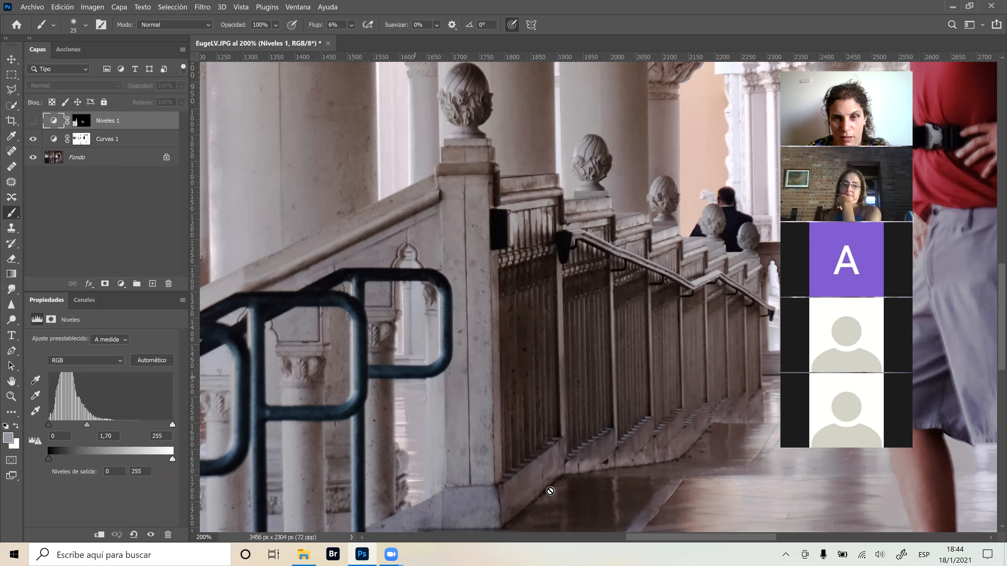
pyautogui.click(32, 121)
pyautogui.click(77, 121)
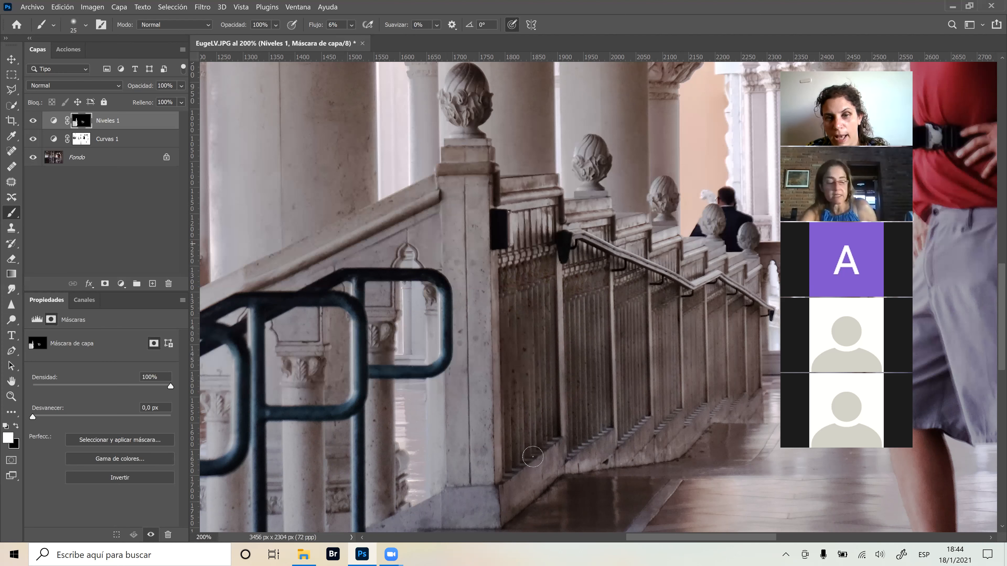
# Paint white on the Niveles 1 mask along the far balustrade's stone base, and fit the whole photo in view.
pyautogui.moveTo(539, 464)
pyautogui.mouseDown()
pyautogui.moveTo(513, 498)
pyautogui.moveTo(556, 454)
pyautogui.moveTo(602, 462)
pyautogui.moveTo(564, 470)
pyautogui.moveTo(608, 439)
pyautogui.moveTo(620, 452)
pyautogui.moveTo(648, 435)
pyautogui.moveTo(642, 454)
pyautogui.moveTo(691, 432)
pyautogui.mouseUp()
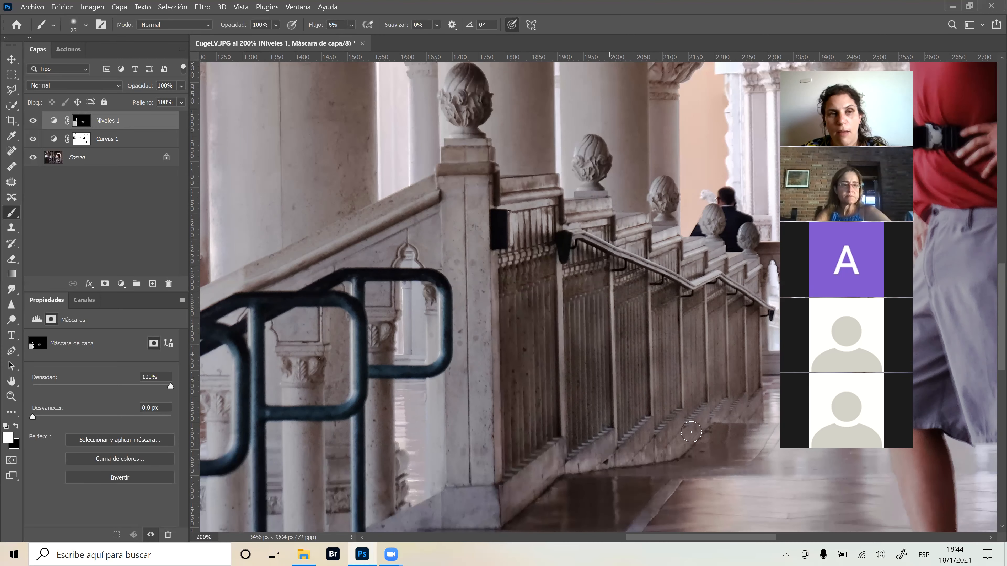
pyautogui.click(52, 122)
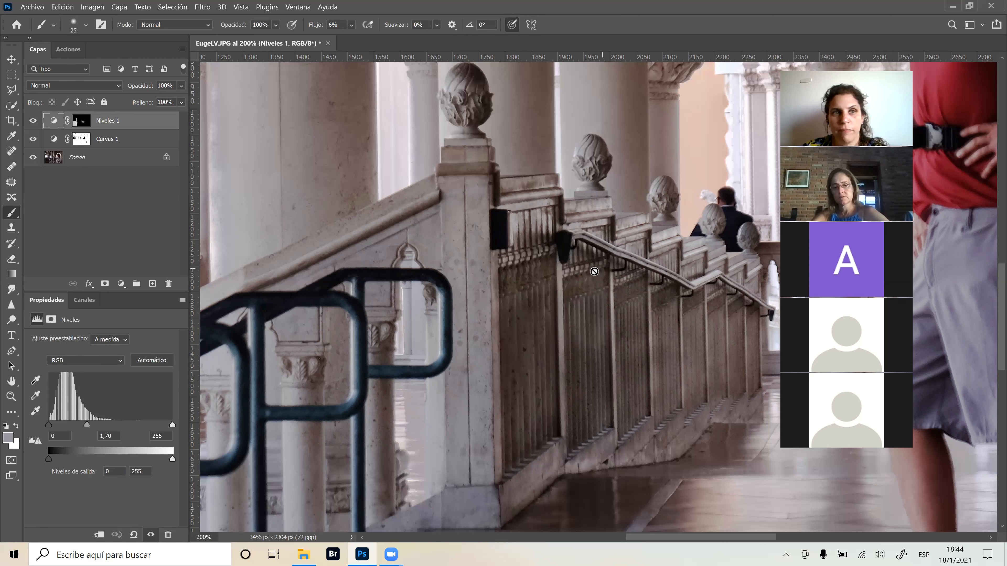
pyautogui.click(75, 123)
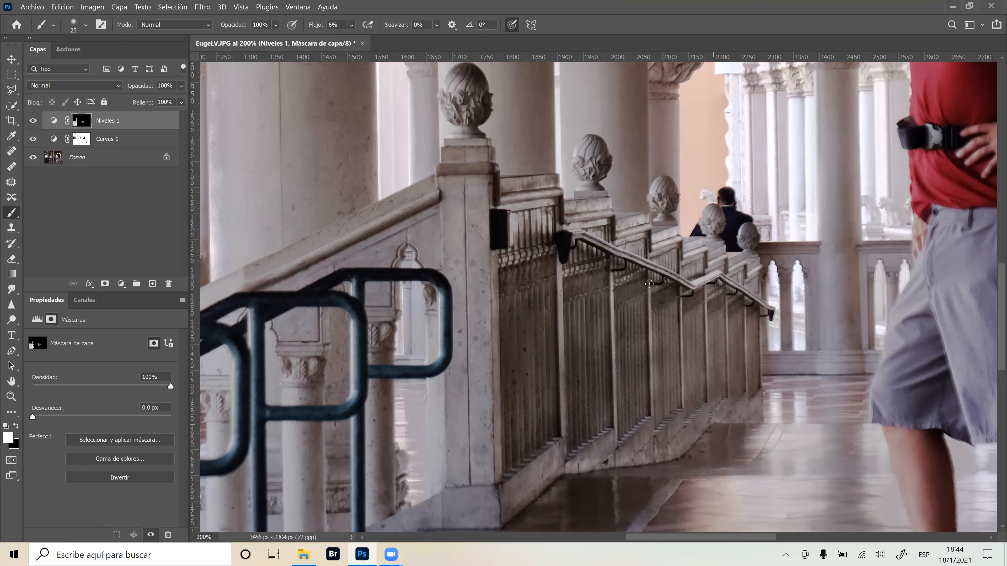
pyautogui.hotkey('ctrl', '0')
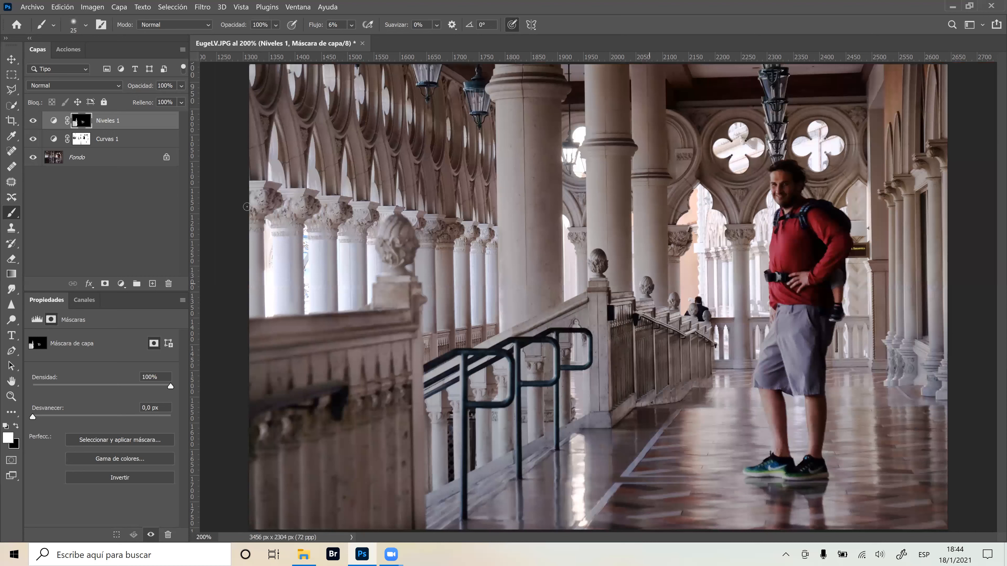
# Compare the whole photo with the Niveles 1 adjustment hidden and shown several times.
pyautogui.click(34, 121)
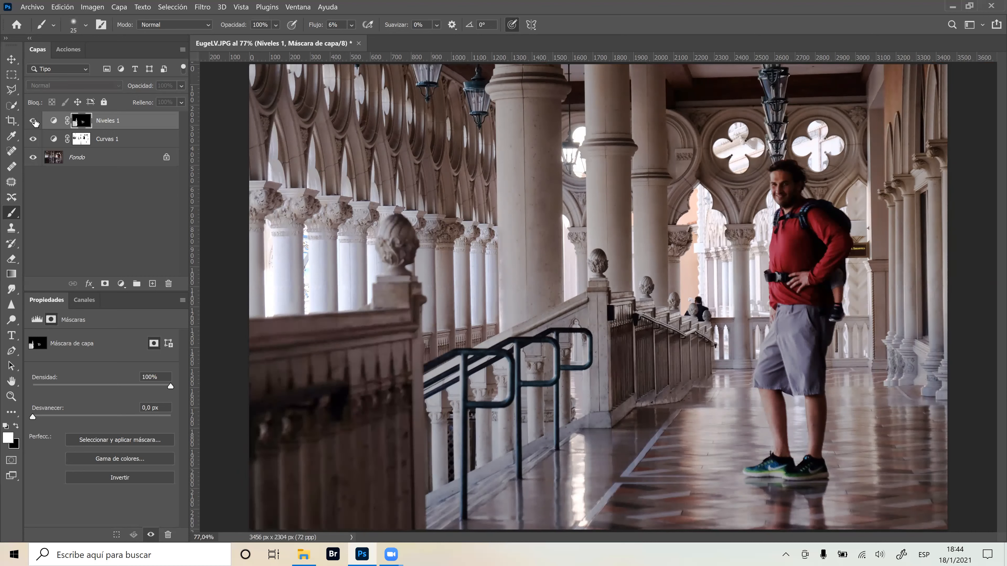
pyautogui.click(34, 121)
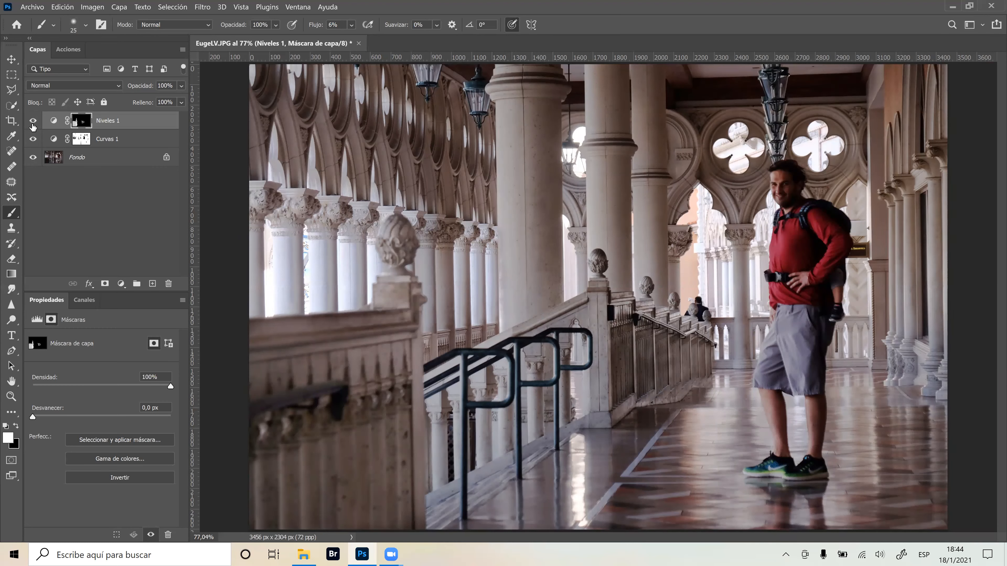
pyautogui.click(34, 121)
pyautogui.click(34, 121)
pyautogui.click(34, 121)
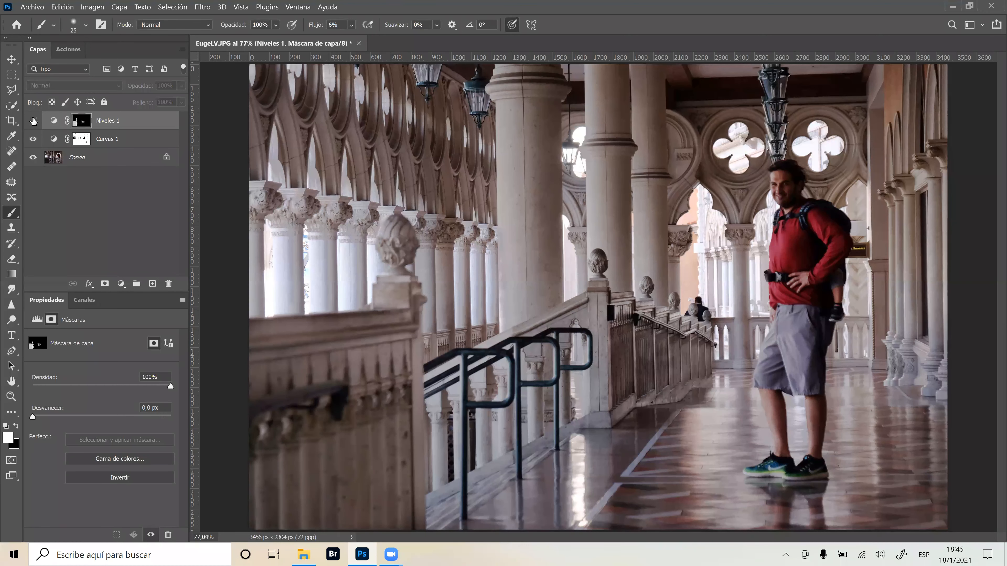
pyautogui.click(34, 120)
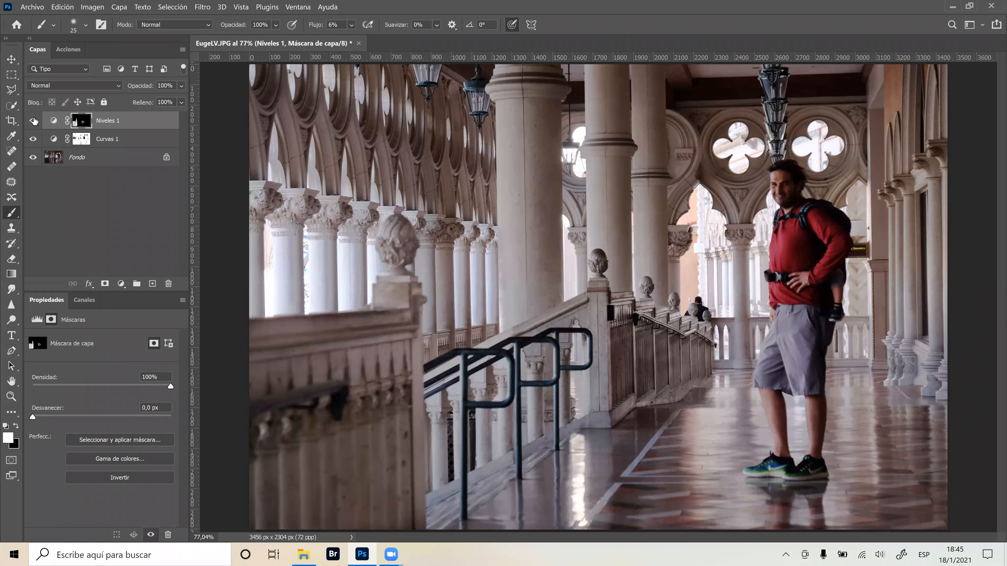
pyautogui.click(33, 121)
pyautogui.click(33, 121)
pyautogui.click(32, 121)
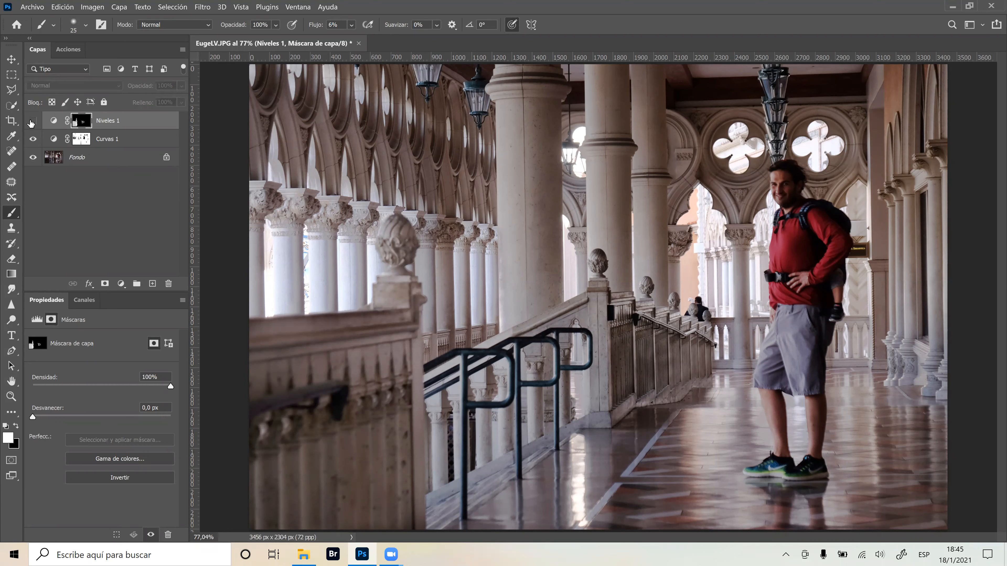
pyautogui.click(33, 122)
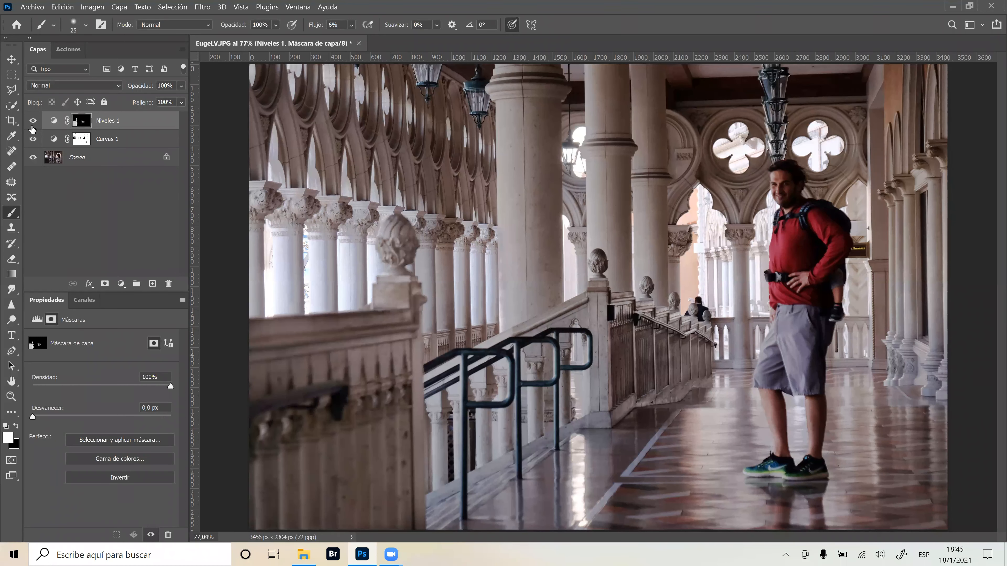
pyautogui.click(33, 121)
pyautogui.click(33, 122)
# Hide the Niveles 1 and Curvas 1 adjustments, and add a new Levels adjustment layer at the top of the layer stack.
pyautogui.click(33, 120)
pyautogui.click(32, 138)
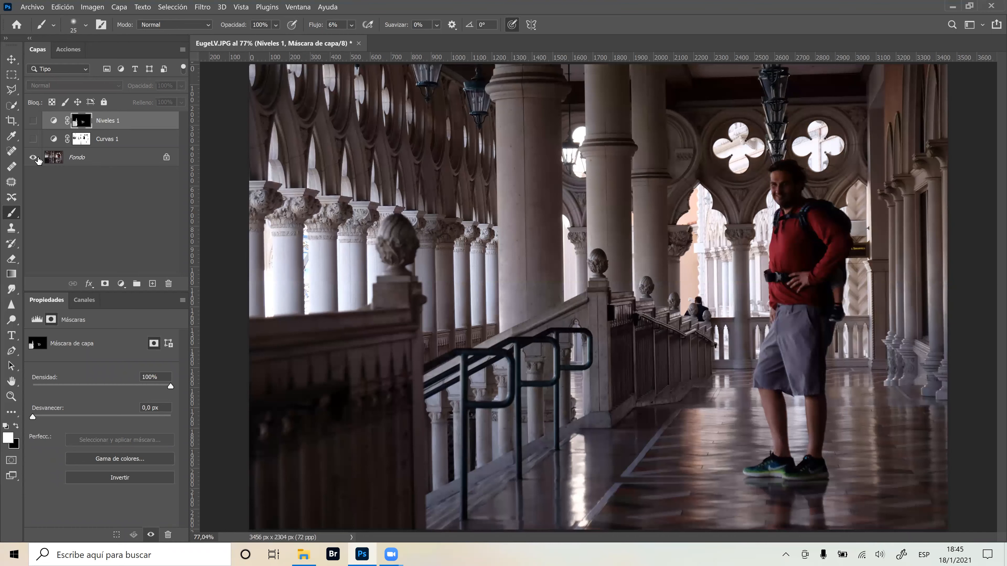
pyautogui.click(120, 284)
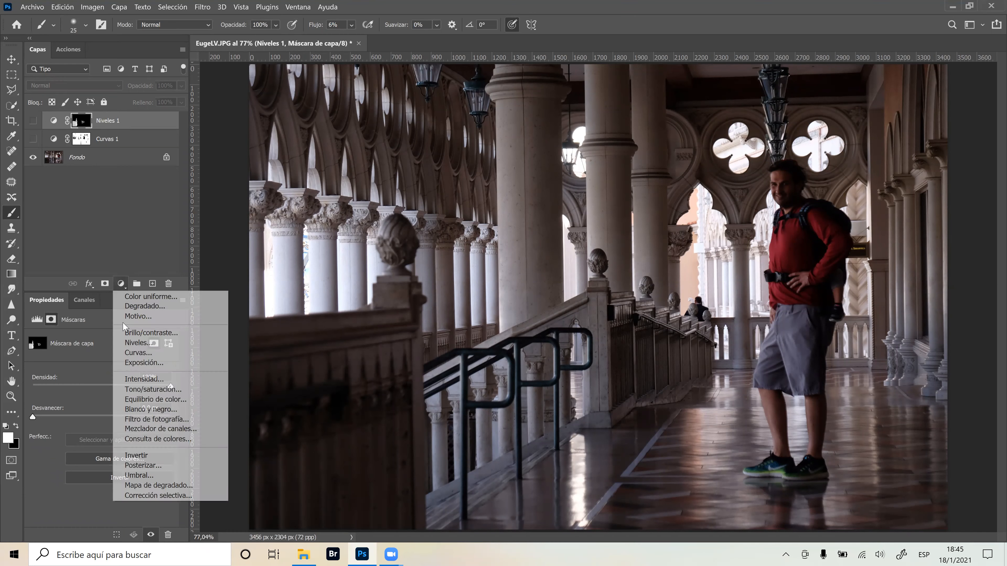
pyautogui.click(142, 343)
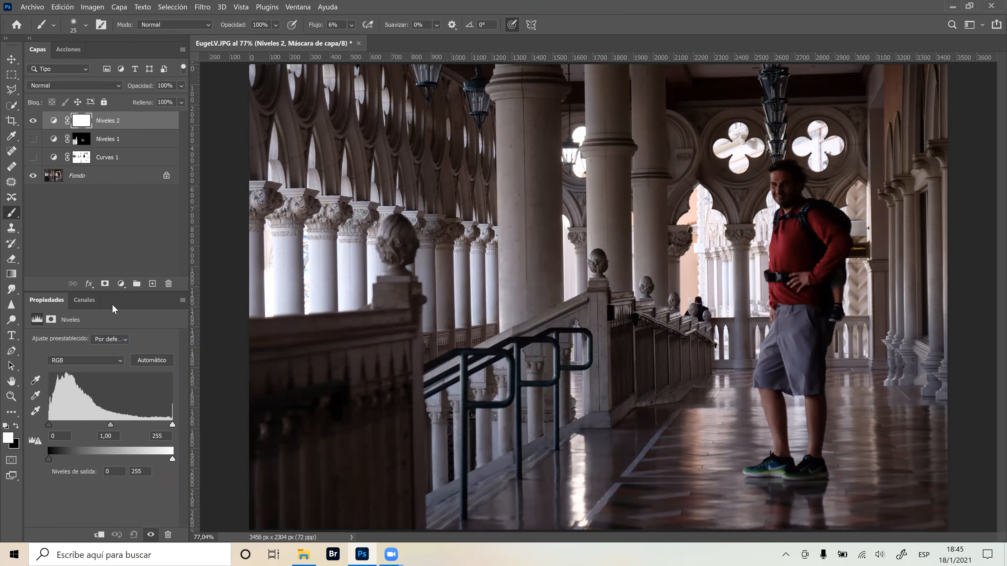
# Reselect the Niveles 2 layer mask and display that layer's levels settings.
pyautogui.click(121, 284)
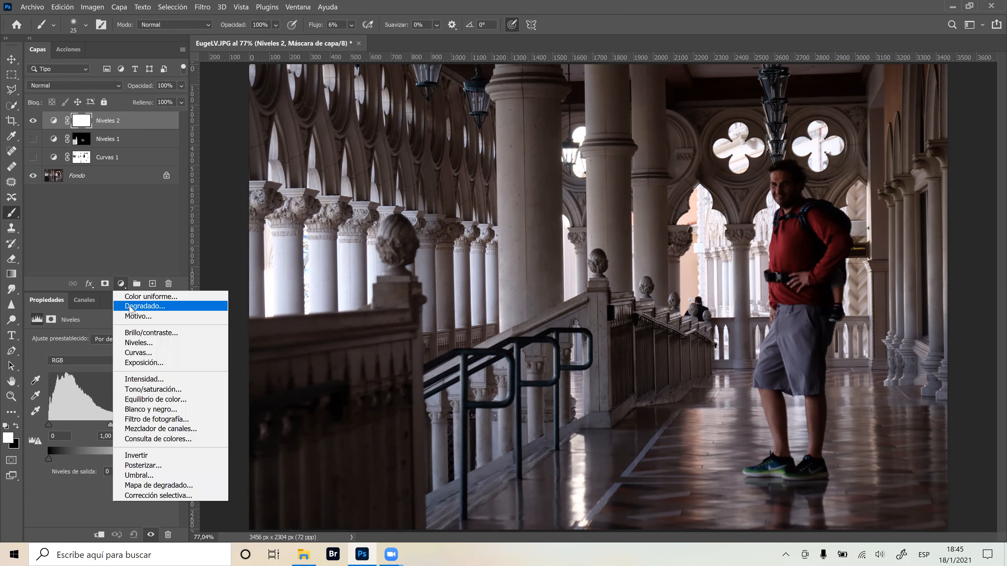
pyautogui.click(138, 242)
pyautogui.click(125, 249)
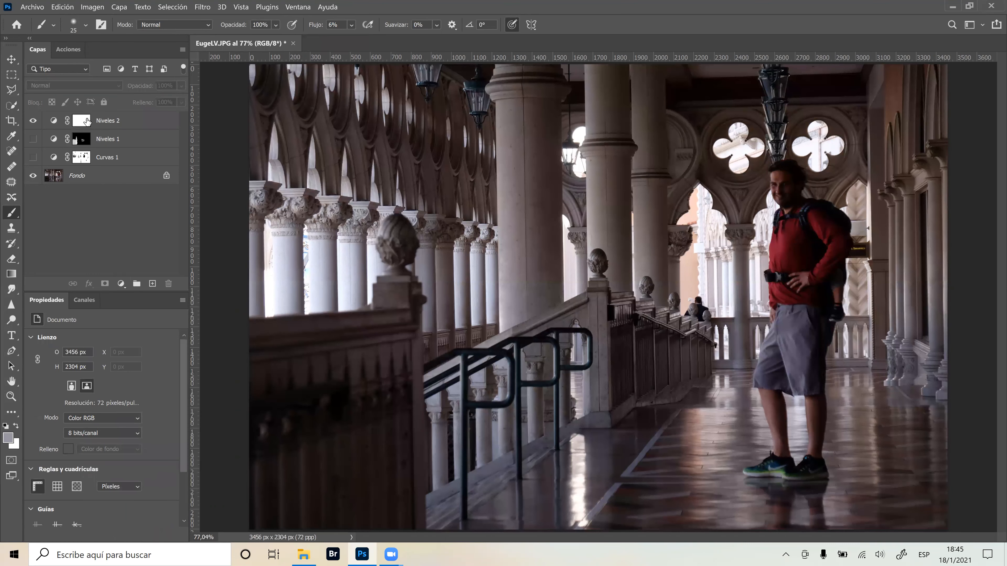
pyautogui.click(33, 121)
pyautogui.click(81, 121)
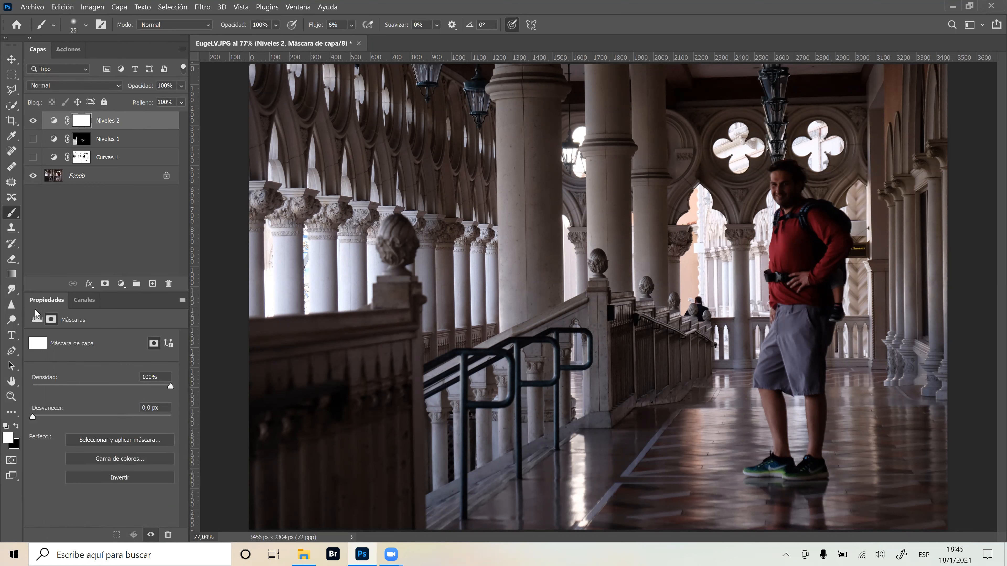
pyautogui.click(37, 320)
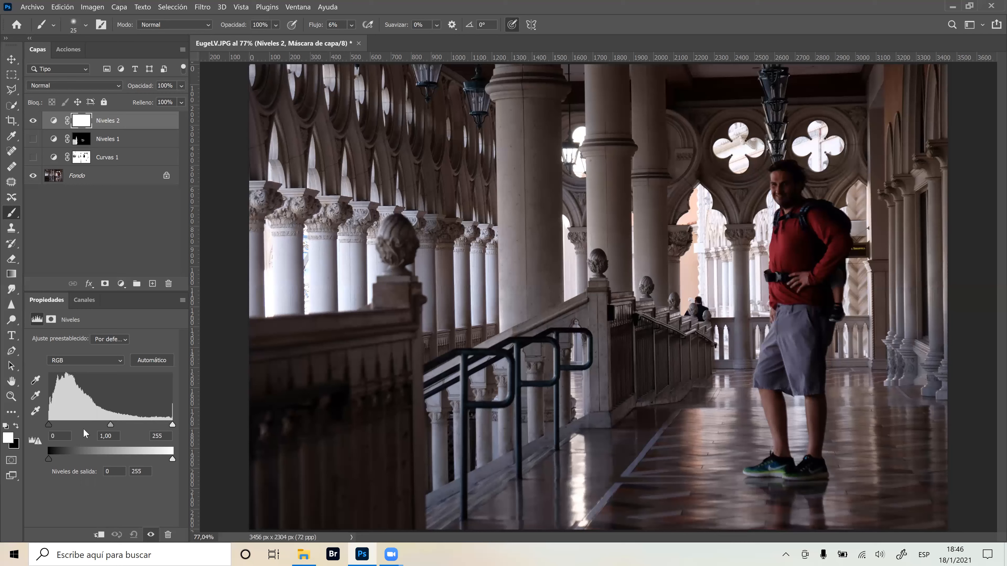
# Try input white at 198 and midtones at 0.76 and 1.07 on Niveles 2, restoring the default input levels.
pyautogui.moveTo(49, 425); pyautogui.dragTo(25, 424)
pyautogui.moveTo(172, 424); pyautogui.dragTo(137, 426)
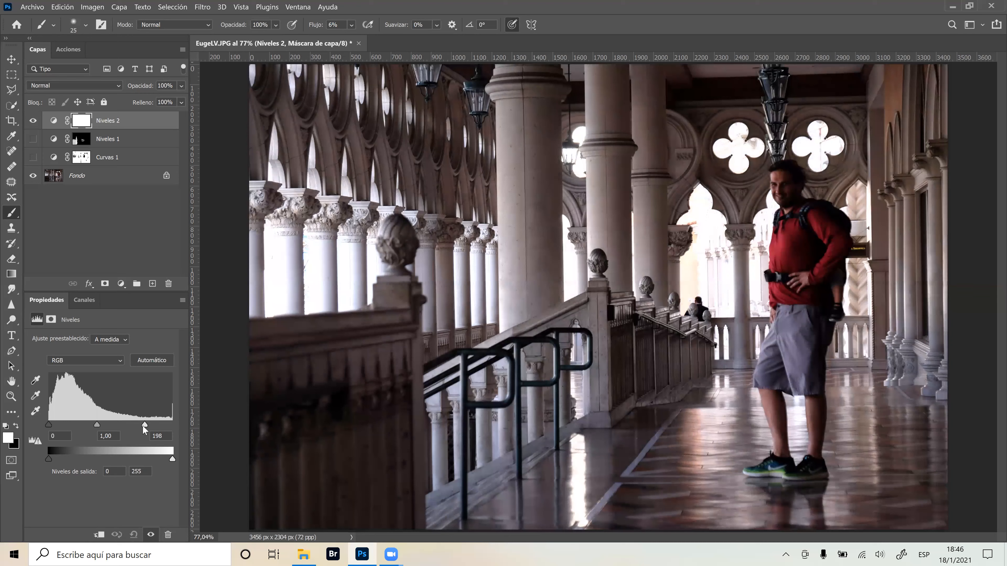
pyautogui.hotkey('ctrl', 'z')
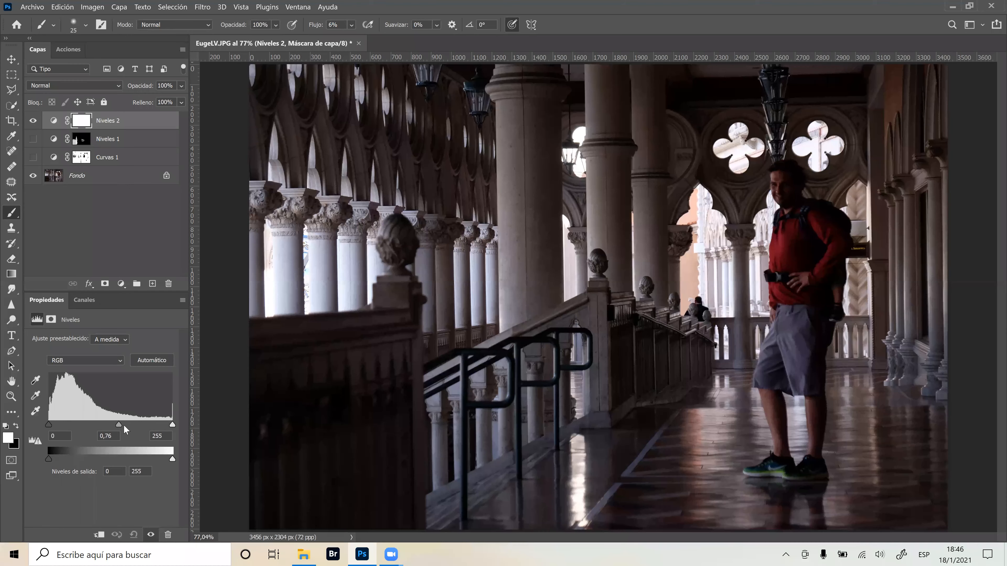
pyautogui.moveTo(112, 425)
pyautogui.mouseDown()
pyautogui.moveTo(95, 426)
pyautogui.moveTo(108, 432)
pyautogui.mouseUp()
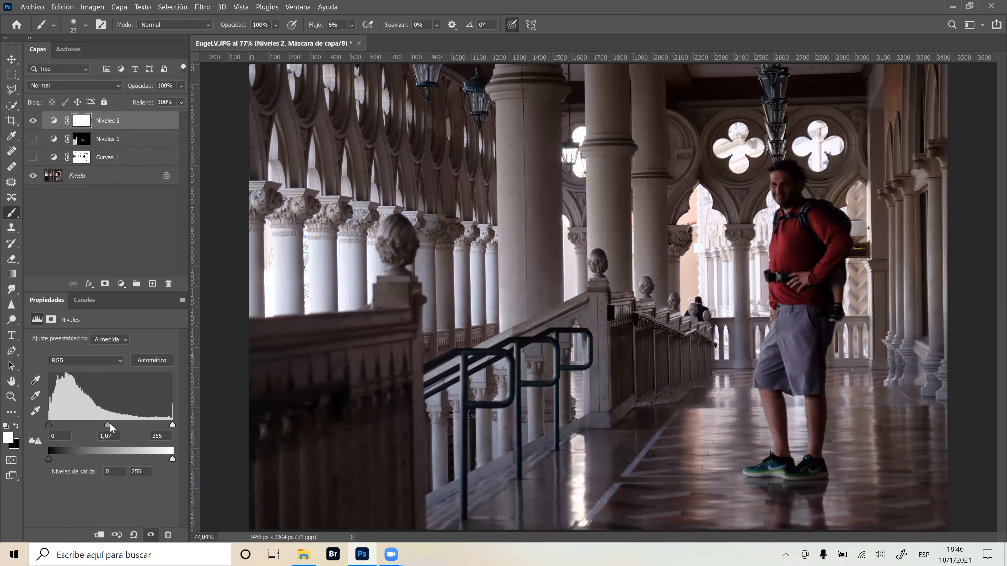
pyautogui.moveTo(108, 425); pyautogui.dragTo(112, 425)
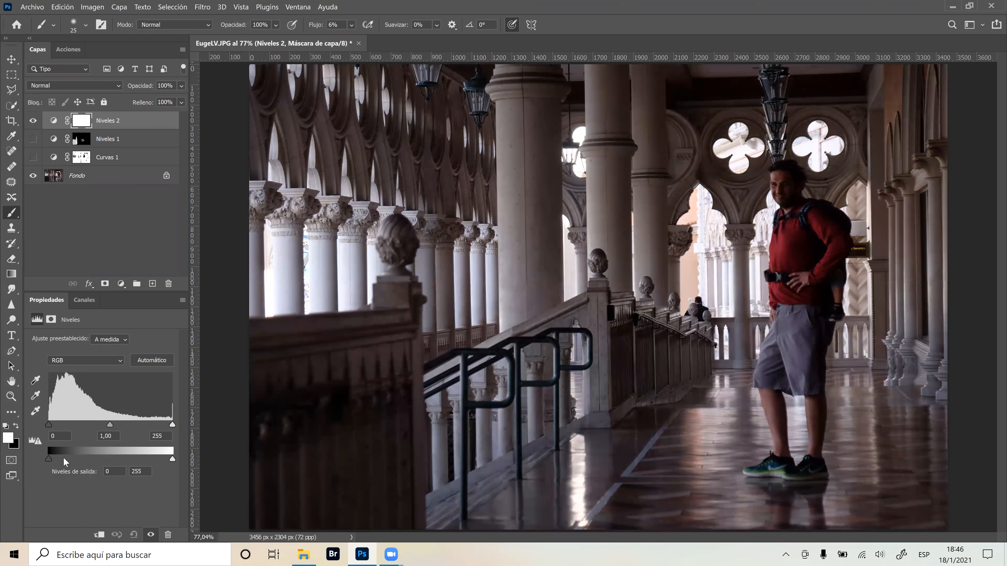
# Try output black at 61 and output white at 225 on Niveles 2, returning the output levels to 0 and 255.
pyautogui.moveTo(53, 459); pyautogui.dragTo(94, 461)
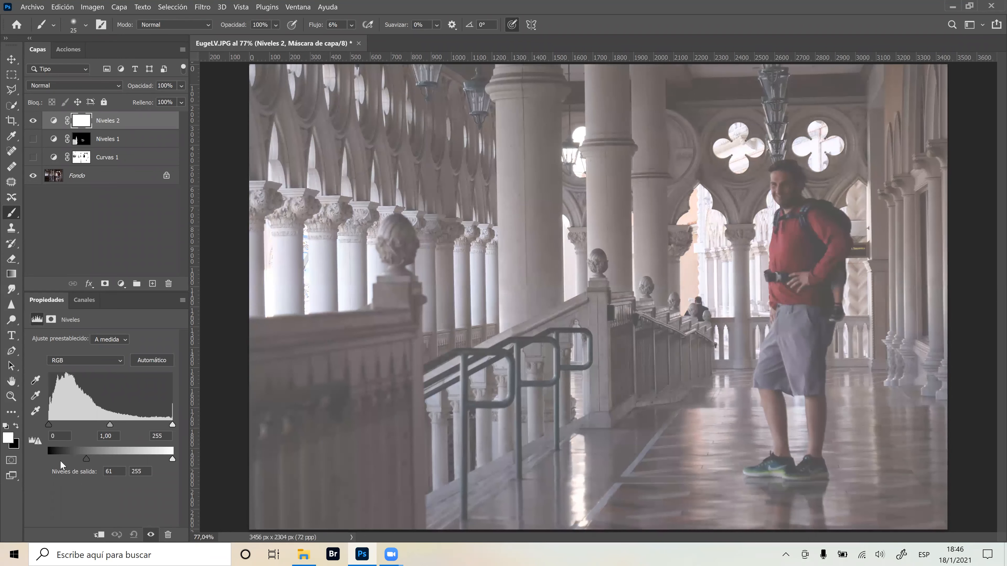
pyautogui.moveTo(59, 461); pyautogui.dragTo(45, 458)
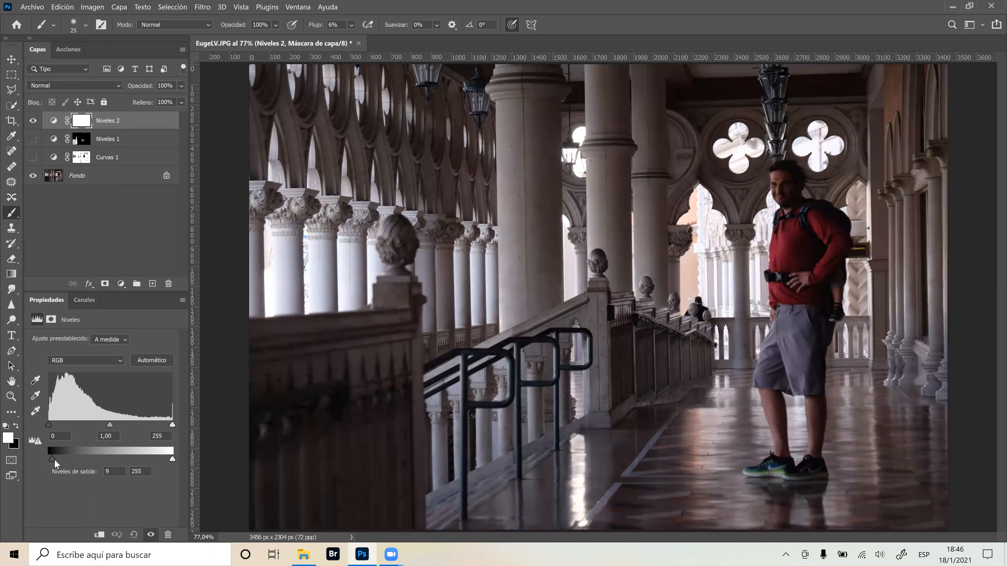
pyautogui.moveTo(57, 461); pyautogui.dragTo(44, 460)
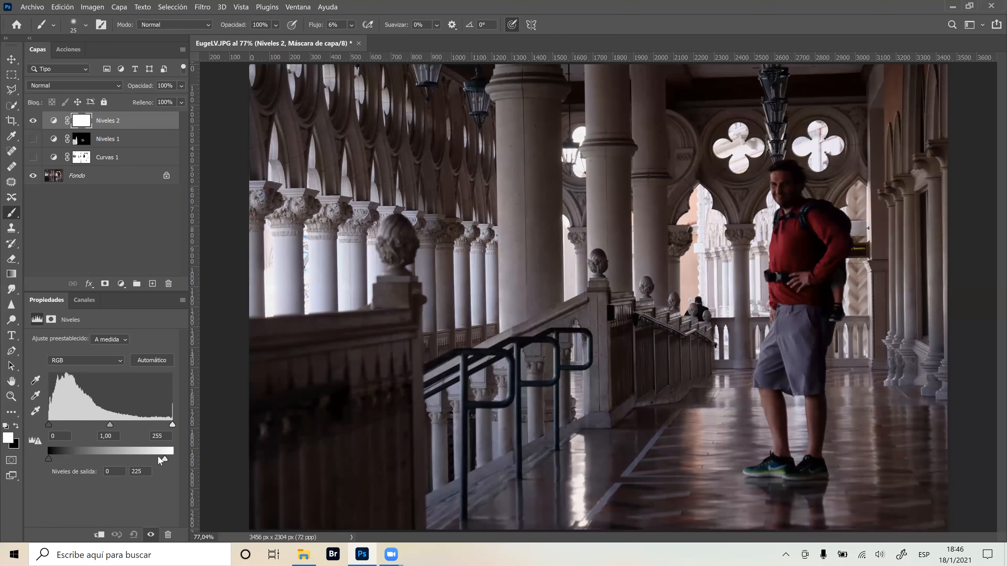
pyautogui.moveTo(155, 457); pyautogui.dragTo(185, 458)
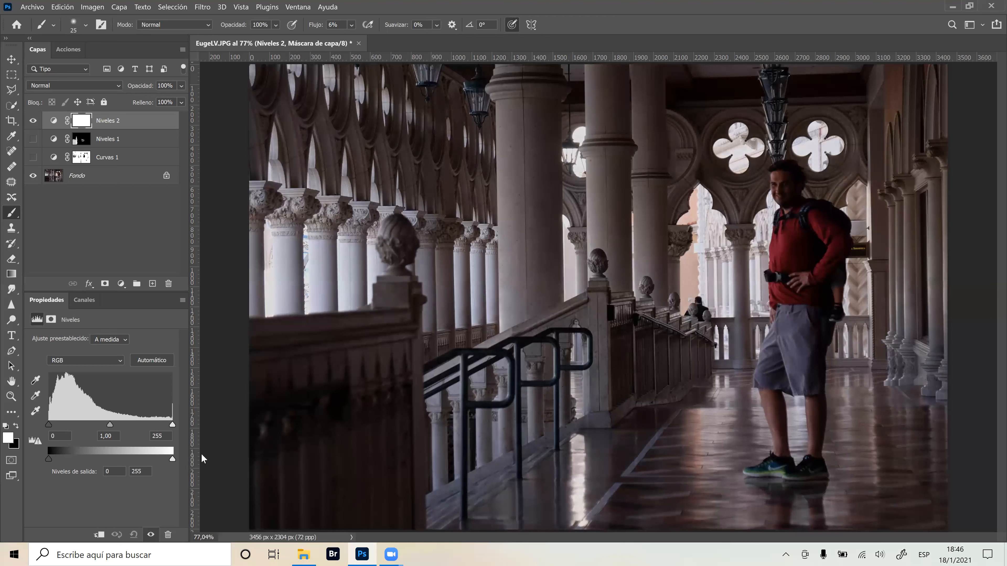
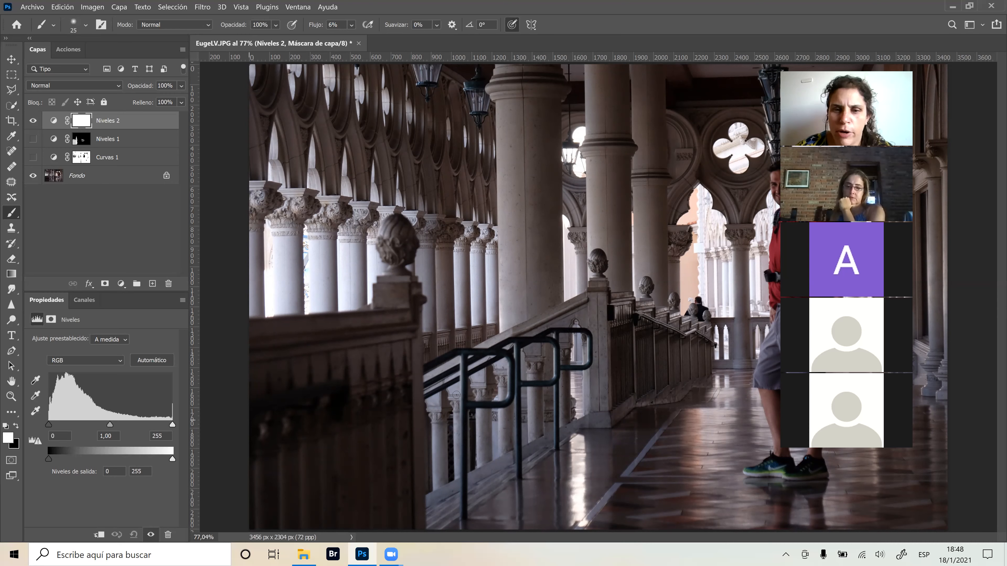
# Test input white at 168 and input black at 202 on the floor's bright reflection, resetting Niveles 2 to 0 and 255.
pyautogui.hotkey('ctrl', '1')
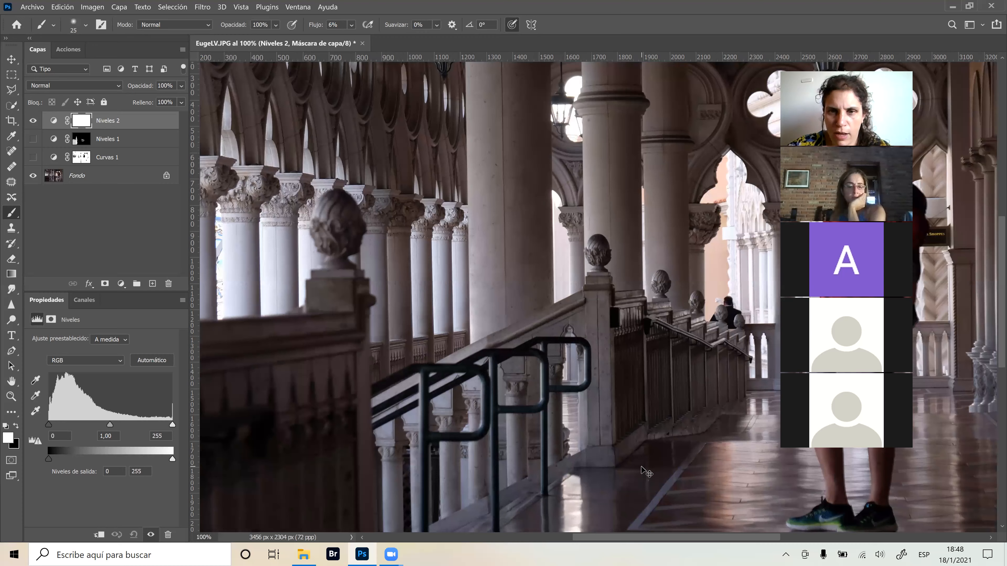
pyautogui.hotkey('ctrl', '+')
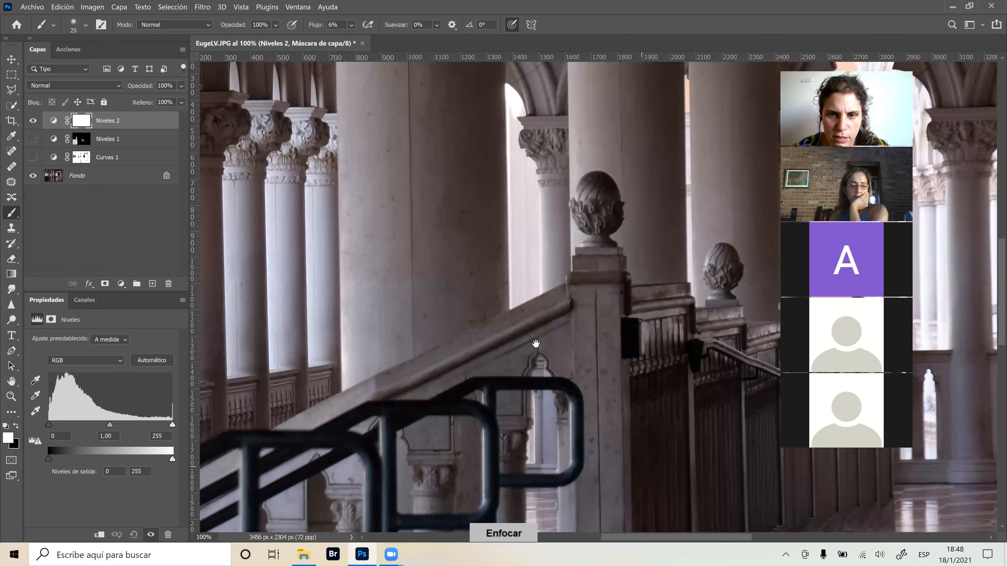
pyautogui.moveTo(520, 286); pyautogui.dragTo(511, 4)
pyautogui.moveTo(521, 272); pyautogui.dragTo(497, 119)
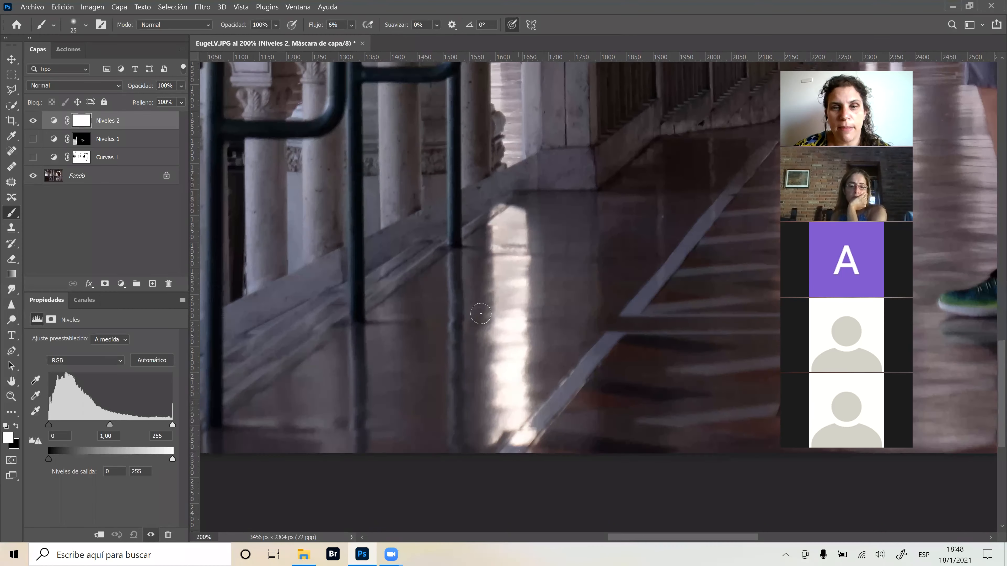
pyautogui.hotkey('ctrl', '+')
pyautogui.hotkey('ctrl', '+')
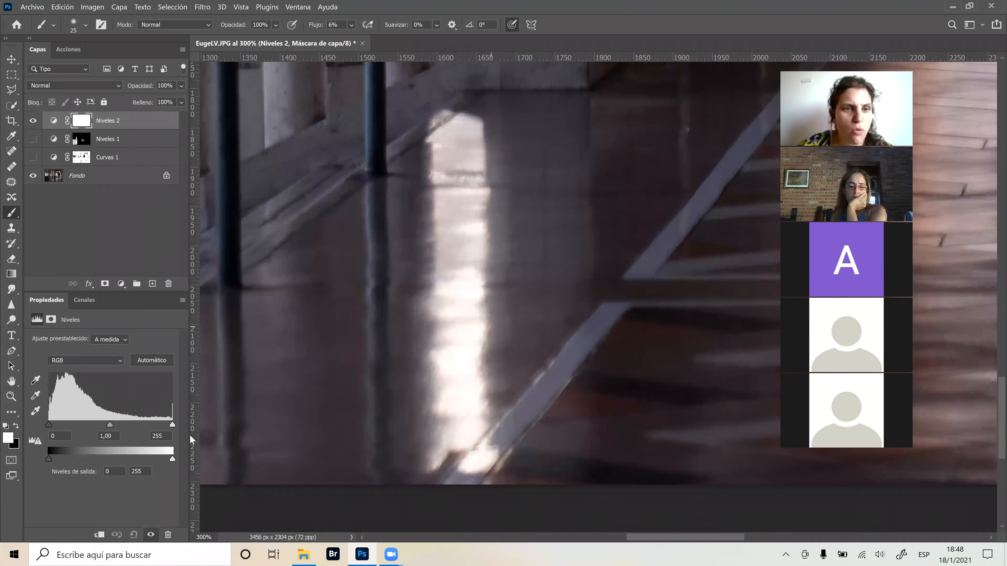
pyautogui.moveTo(172, 423)
pyautogui.mouseDown()
pyautogui.moveTo(132, 423)
pyautogui.moveTo(186, 416)
pyautogui.mouseUp()
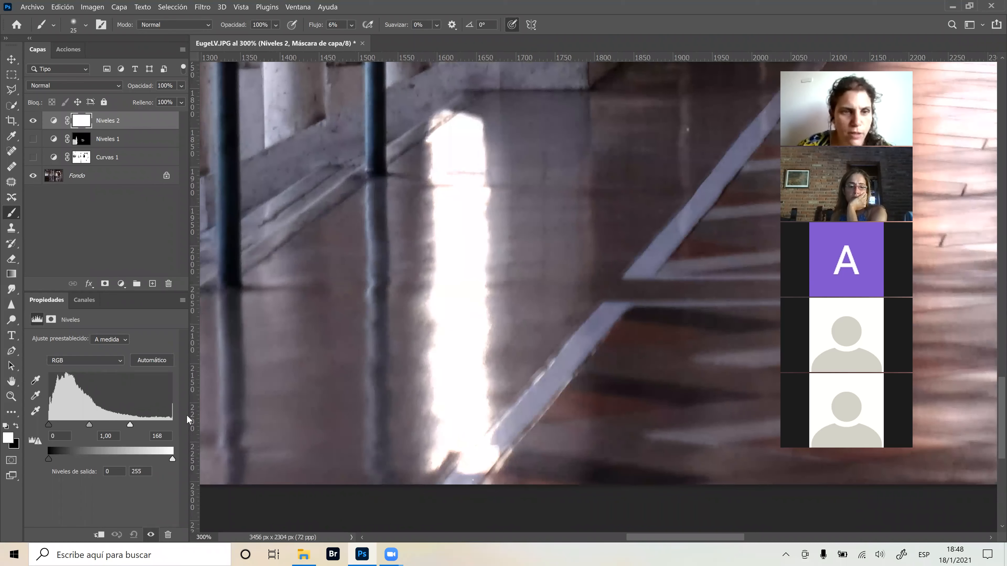
pyautogui.moveTo(53, 426); pyautogui.dragTo(146, 434)
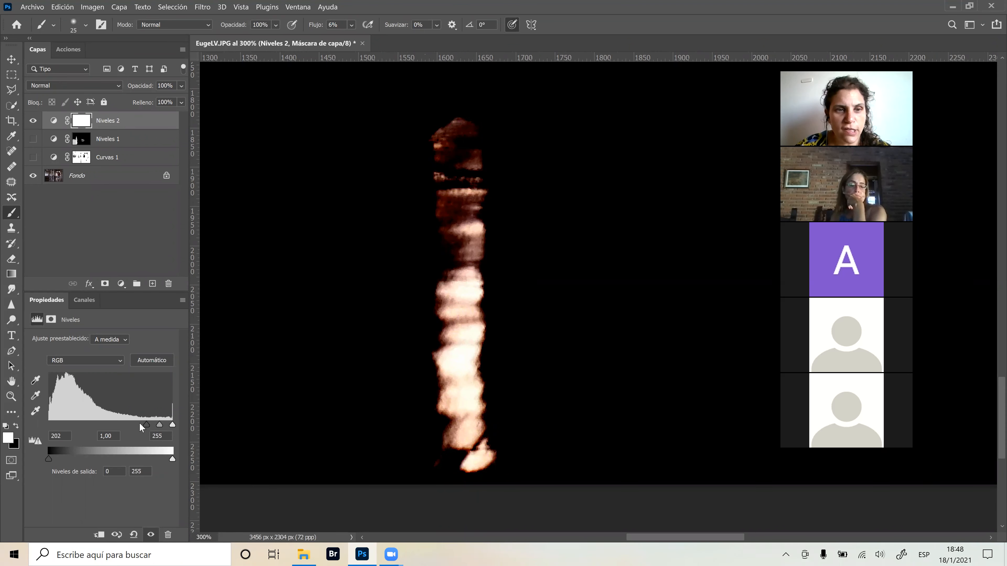
pyautogui.moveTo(143, 424); pyautogui.dragTo(29, 436)
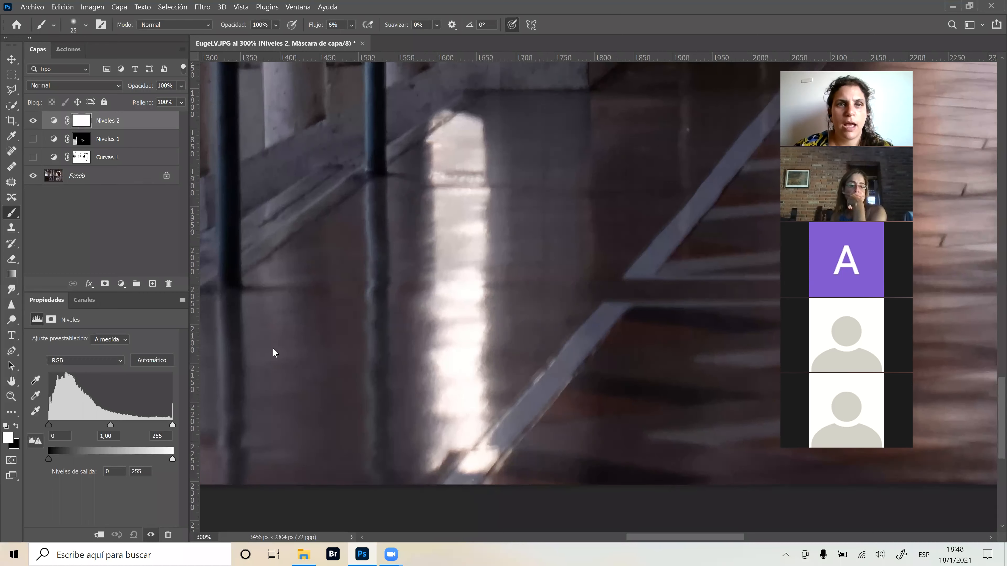
# Test input white at 80 around the floor reflection and pillar base, and return it to 255.
pyautogui.moveTo(529, 311); pyautogui.dragTo(517, 340)
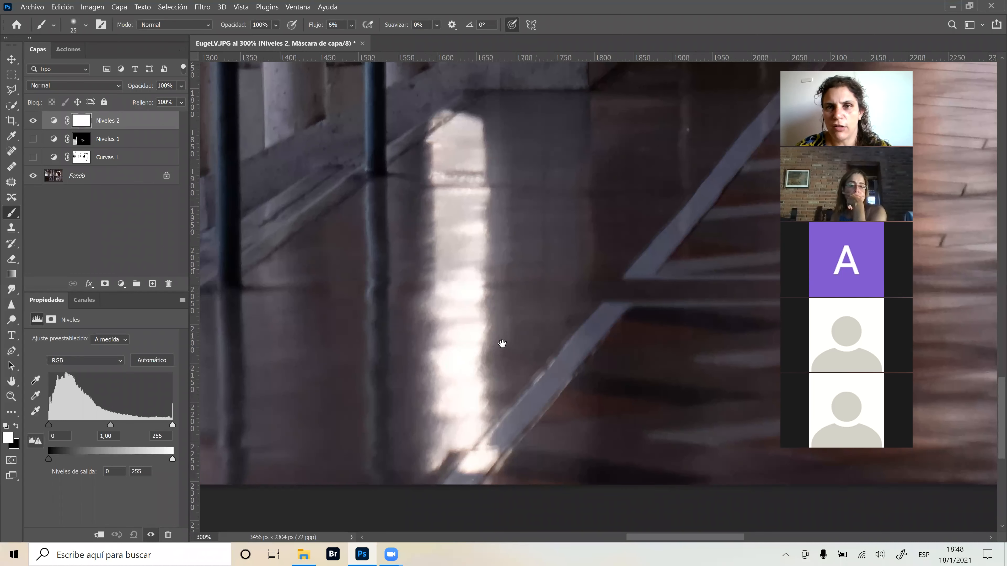
pyautogui.moveTo(540, 202); pyautogui.dragTo(492, 223)
pyautogui.moveTo(173, 425); pyautogui.dragTo(90, 419)
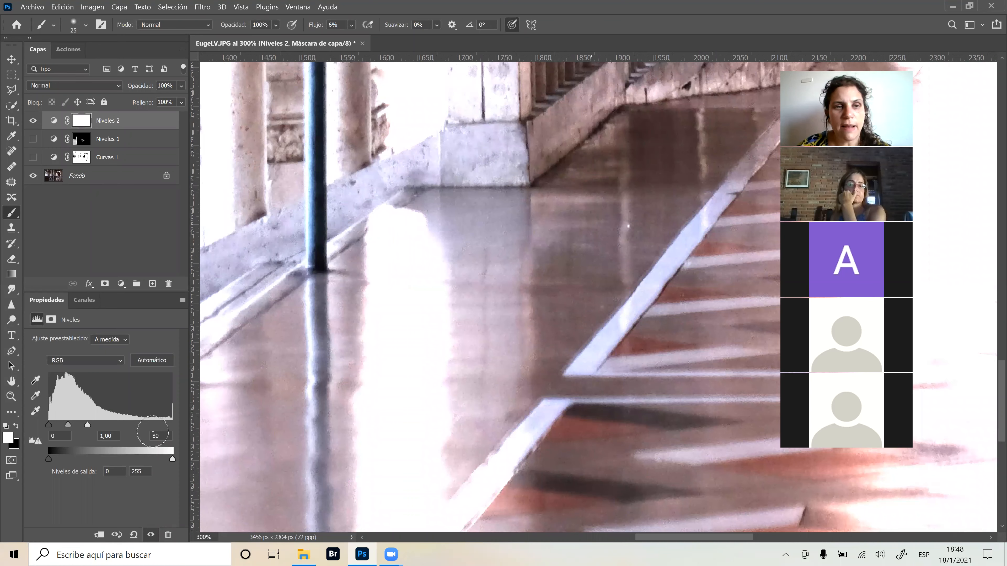
pyautogui.moveTo(87, 425); pyautogui.dragTo(186, 424)
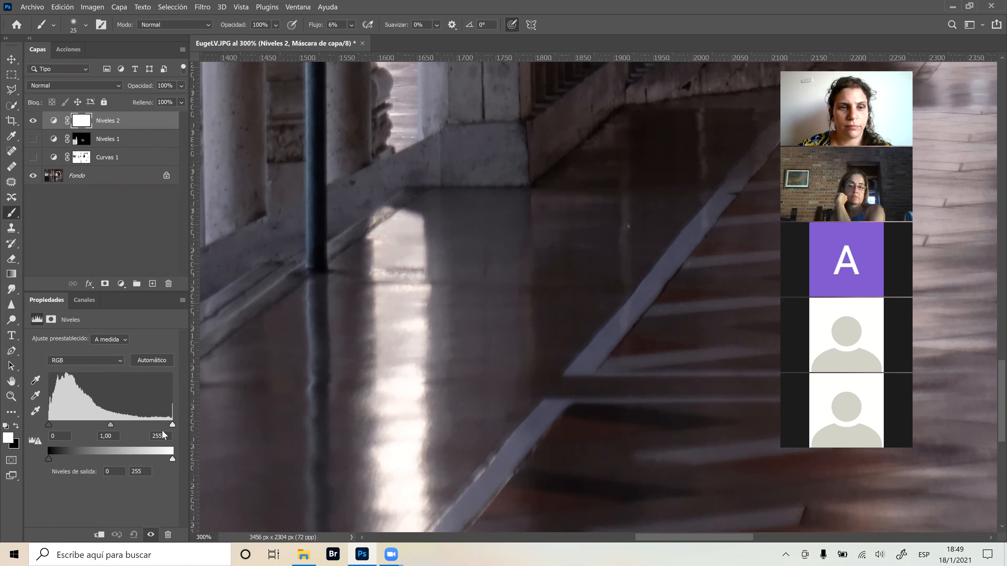
# Try output white at 244 to dim the floor reflection's highlights, and restore it to 255.
pyautogui.moveTo(165, 460)
pyautogui.mouseDown()
pyautogui.moveTo(146, 460)
pyautogui.moveTo(169, 461)
pyautogui.mouseUp()
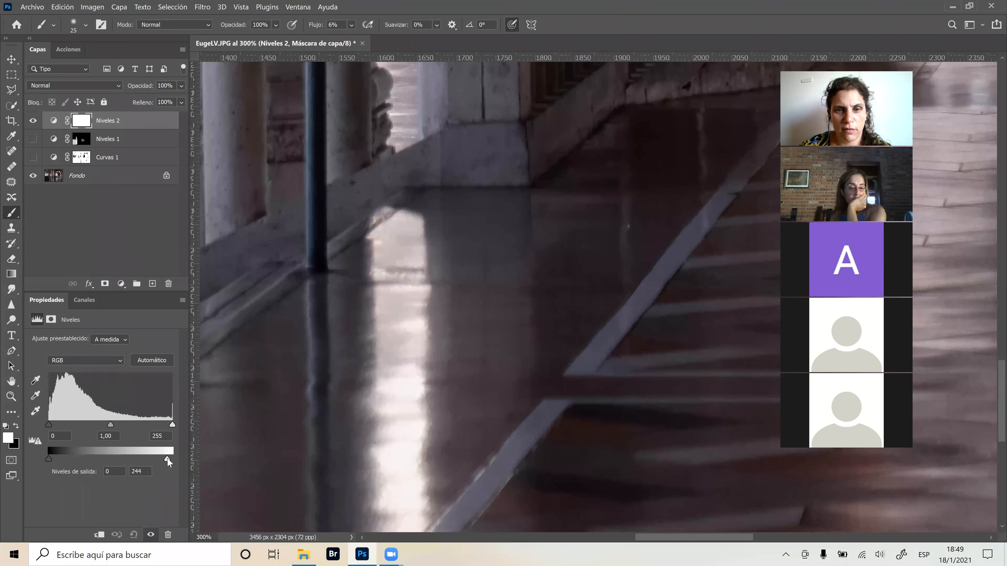
pyautogui.moveTo(160, 460); pyautogui.dragTo(179, 461)
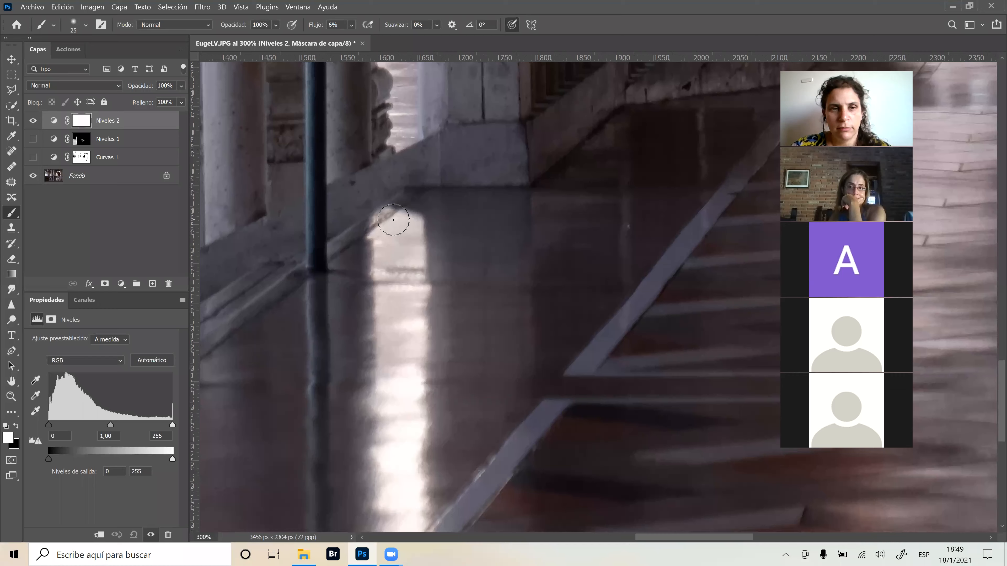
pyautogui.hotkey('ctrl', '-')
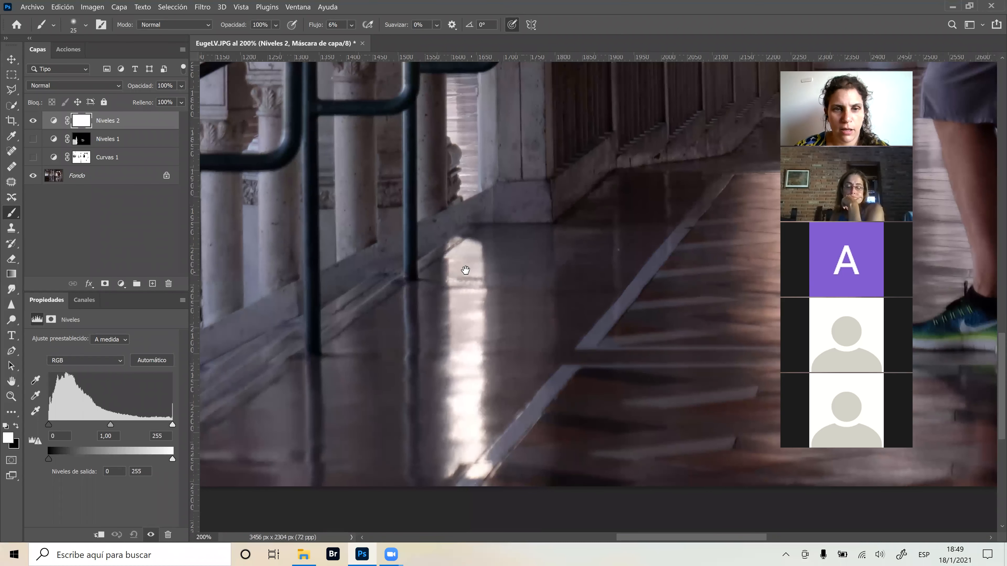
# Test input white at 238 and output white at 245 on the floor reflection, restoring both Niveles 2 values to 255.
pyautogui.moveTo(464, 292); pyautogui.dragTo(463, 253)
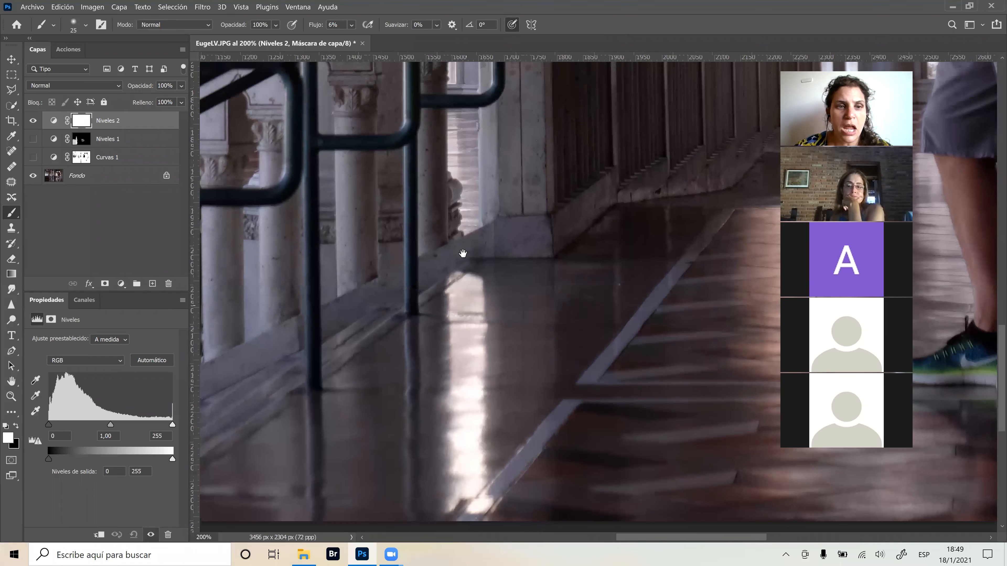
pyautogui.moveTo(167, 423); pyautogui.dragTo(182, 427)
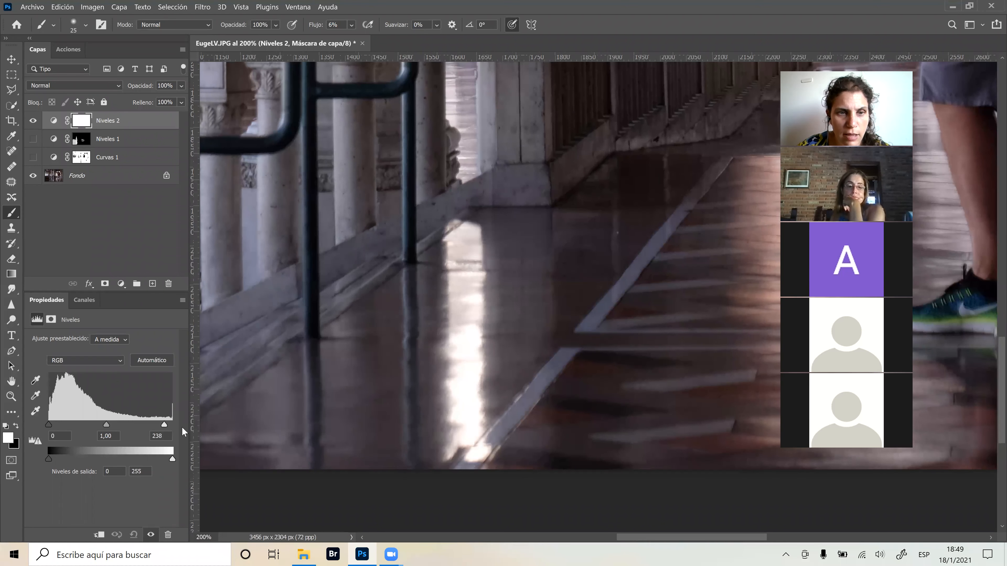
pyautogui.moveTo(160, 460); pyautogui.dragTo(164, 459)
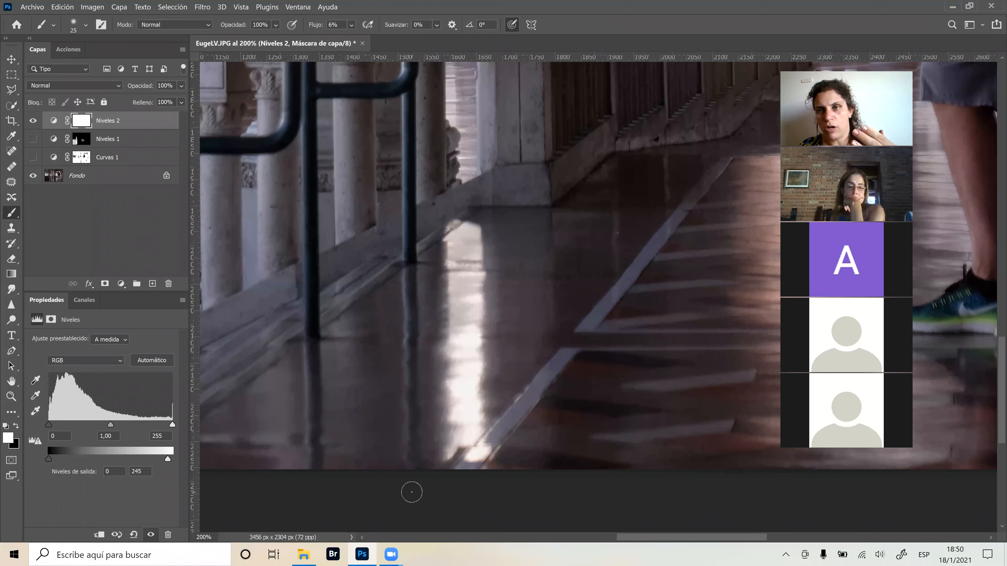
pyautogui.moveTo(374, 554)
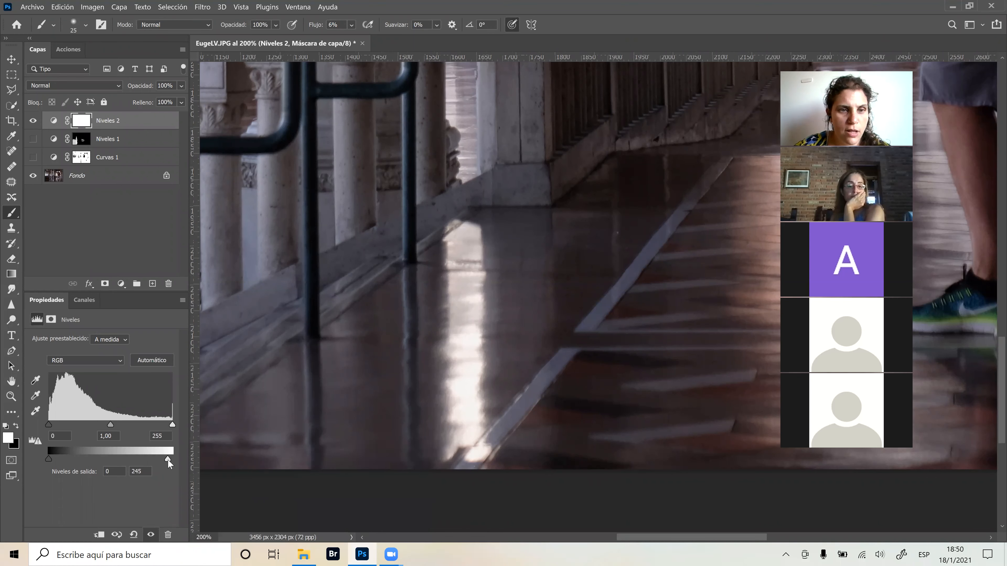
pyautogui.moveTo(176, 457); pyautogui.dragTo(177, 457)
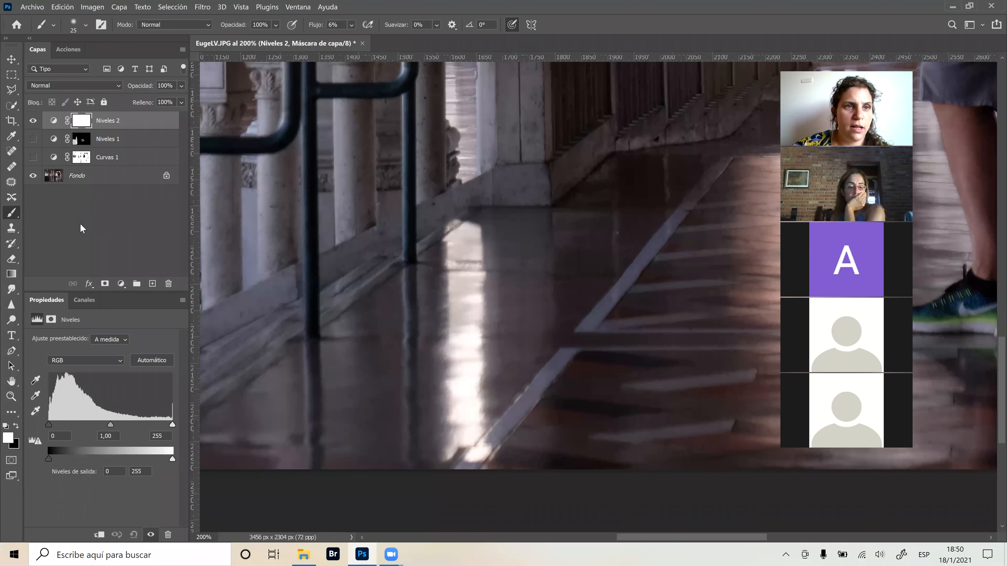
# Hide the Niveles 2 layer and add a new Curves adjustment layer above it.
pyautogui.click(32, 122)
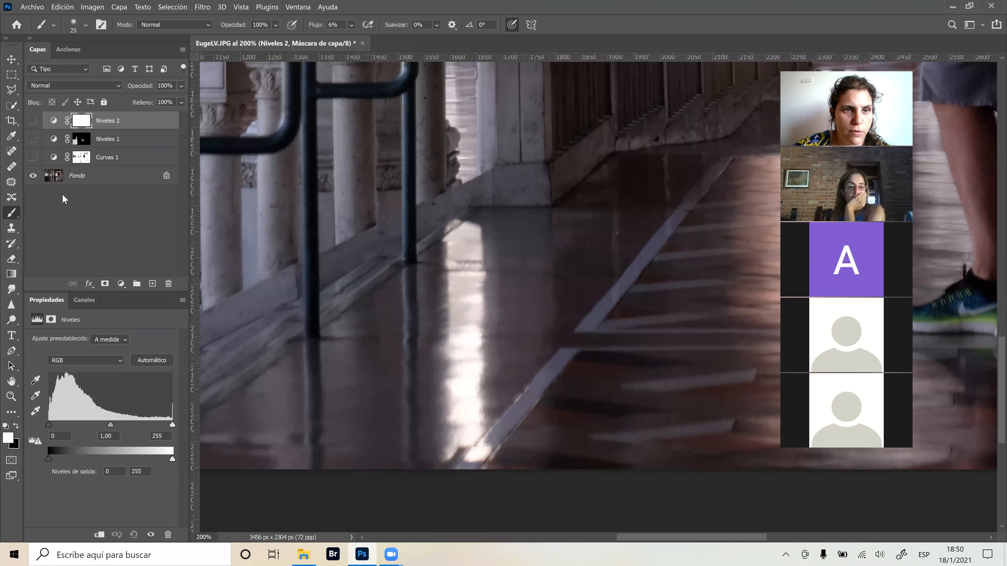
pyautogui.click(121, 284)
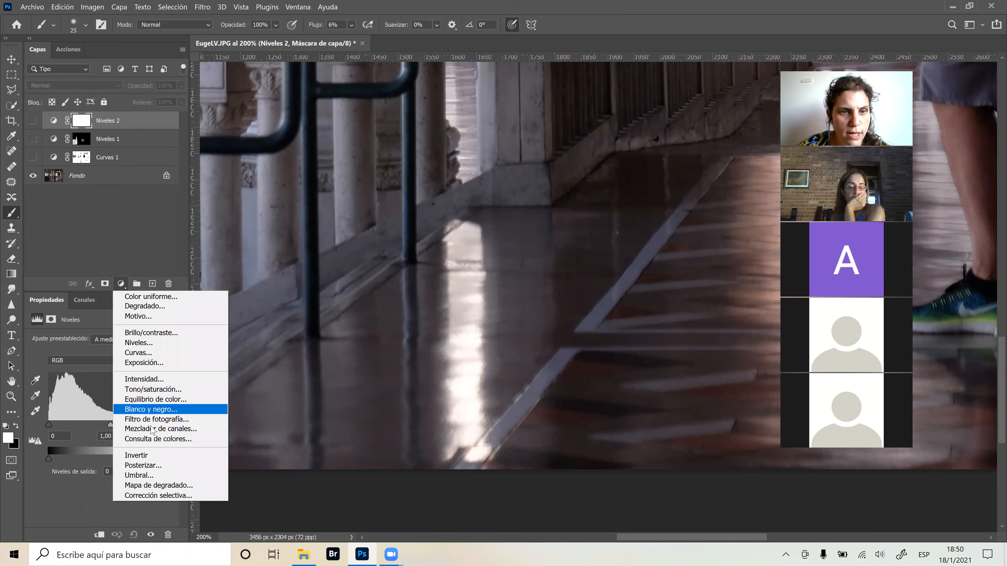
pyautogui.click(140, 355)
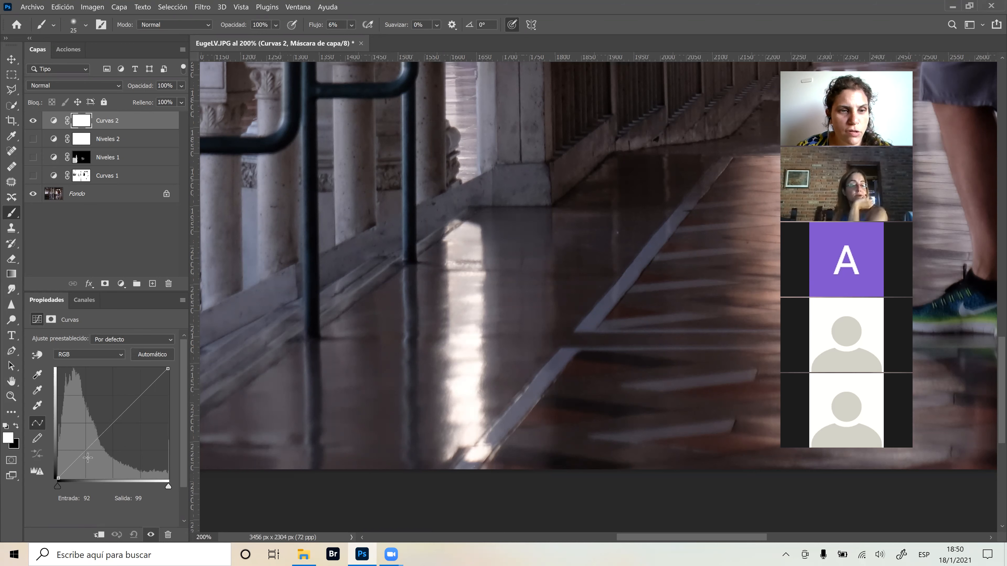
# Try bending the Curvas 2 curve with several points, including input 154 to output 108, and reset it to default.
pyautogui.moveTo(82, 458); pyautogui.dragTo(124, 431)
pyautogui.hotkey('ctrl', '0')
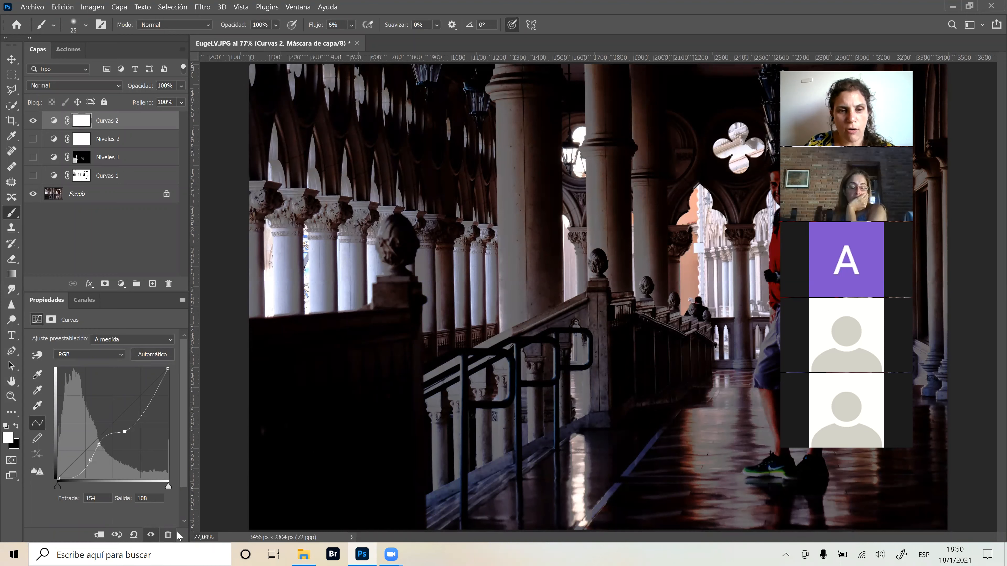
pyautogui.click(134, 536)
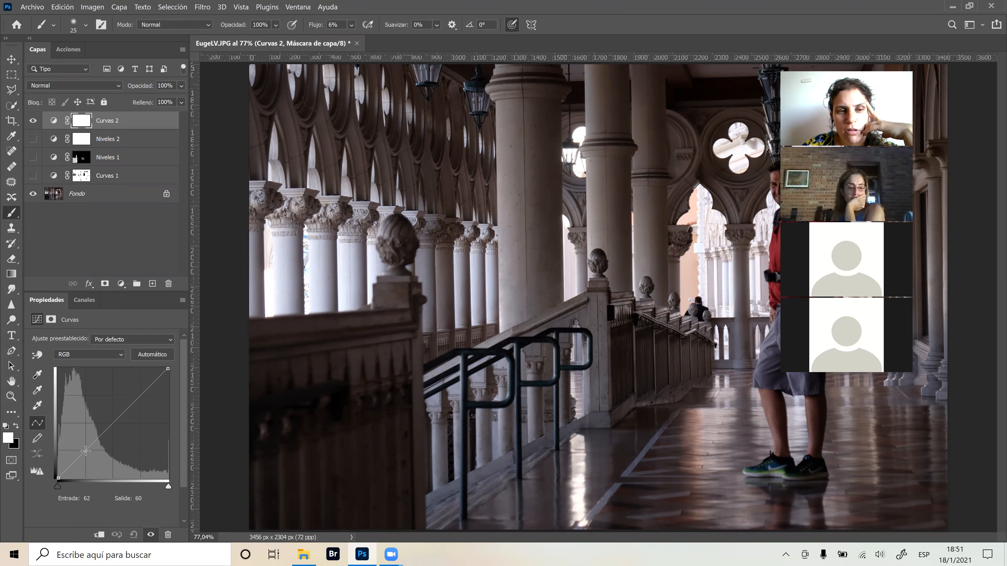
# Try an S-shaped contrast curve on Curvas 2 with points at input 67, output 58 and input 181, output 205.
pyautogui.moveTo(86, 453); pyautogui.dragTo(88, 454)
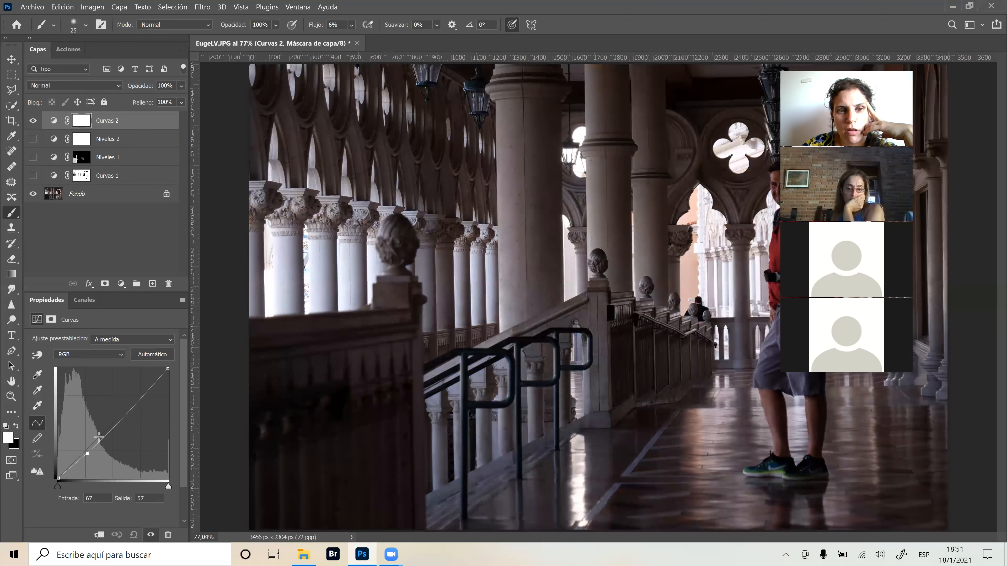
pyautogui.moveTo(144, 394); pyautogui.dragTo(141, 392)
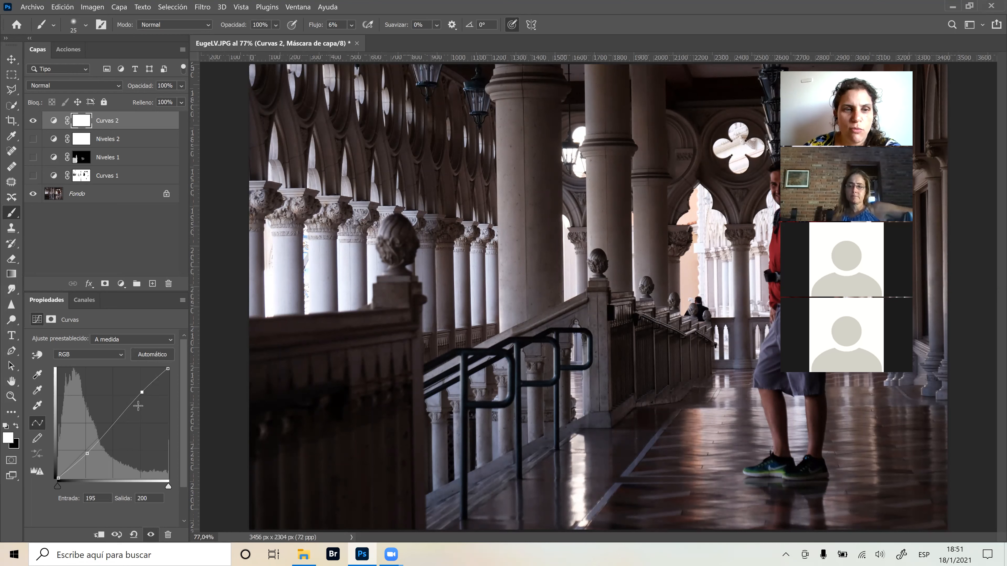
pyautogui.moveTo(89, 454)
pyautogui.mouseDown()
pyautogui.moveTo(99, 464)
pyautogui.moveTo(89, 454)
pyautogui.mouseUp()
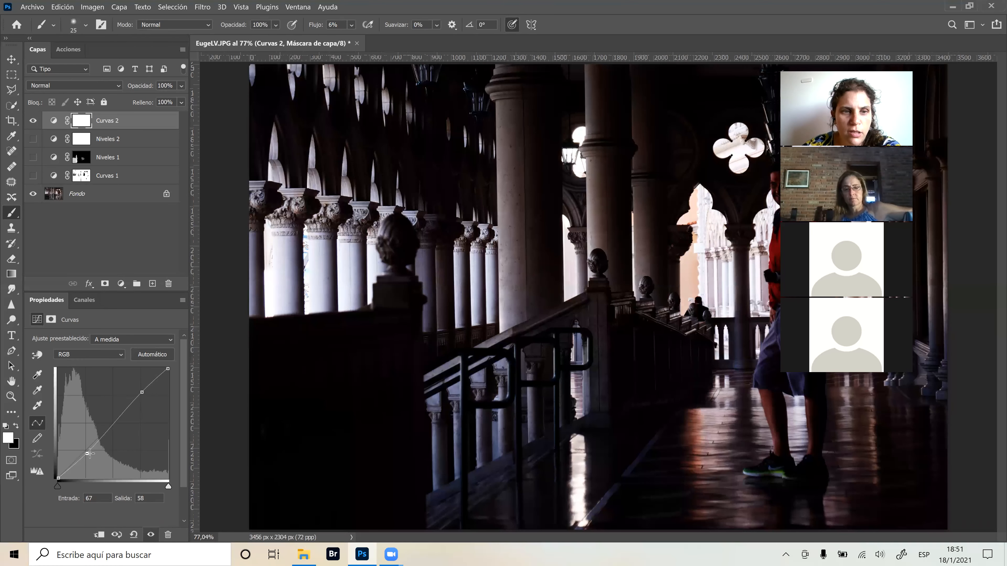
pyautogui.moveTo(142, 393); pyautogui.dragTo(136, 389)
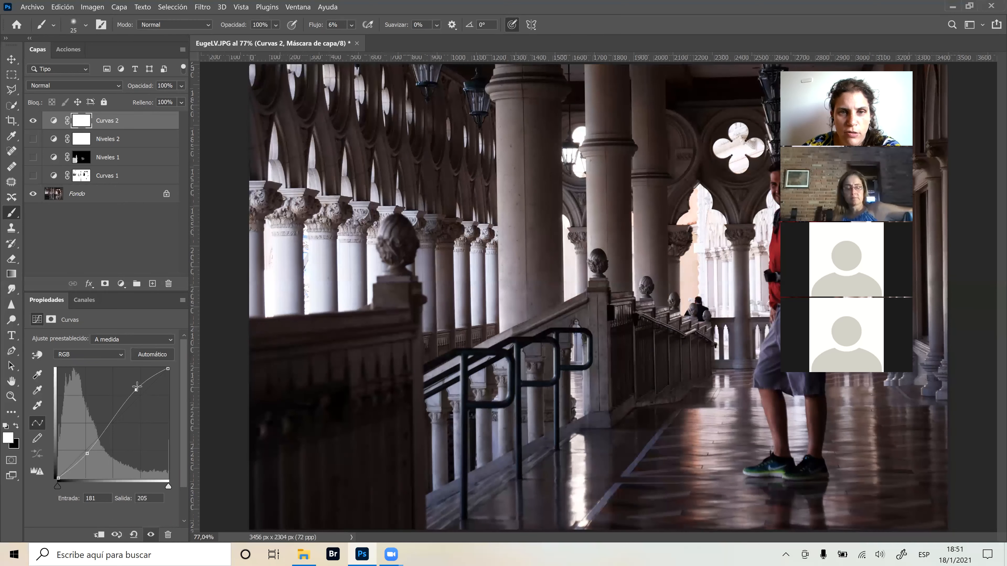
# Try Curvas 2 with points 51 to 76 and 199 to 191, then a single point 148 to 113, resetting after each.
pyautogui.moveTo(87, 453); pyautogui.dragTo(79, 445)
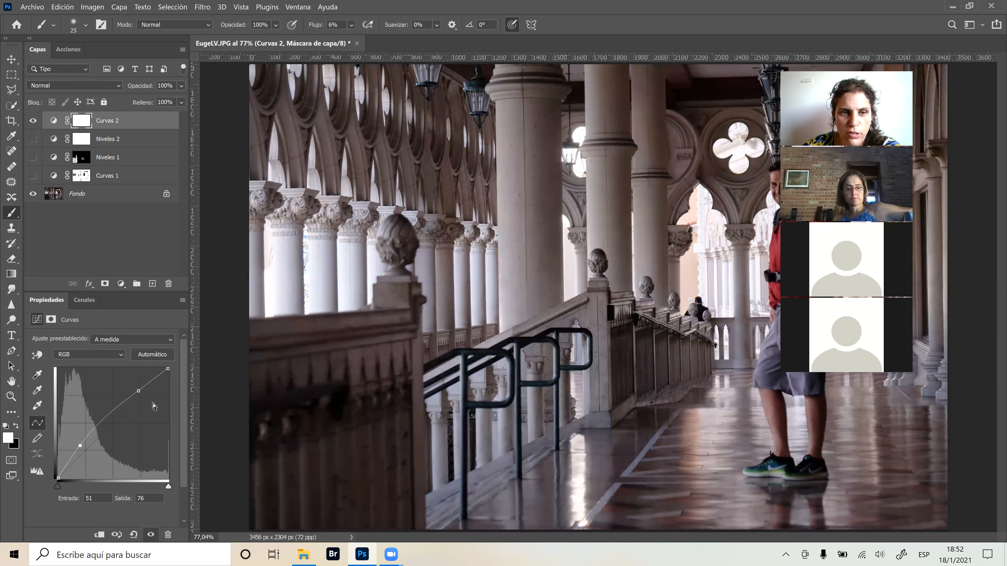
pyautogui.moveTo(138, 391); pyautogui.dragTo(145, 398)
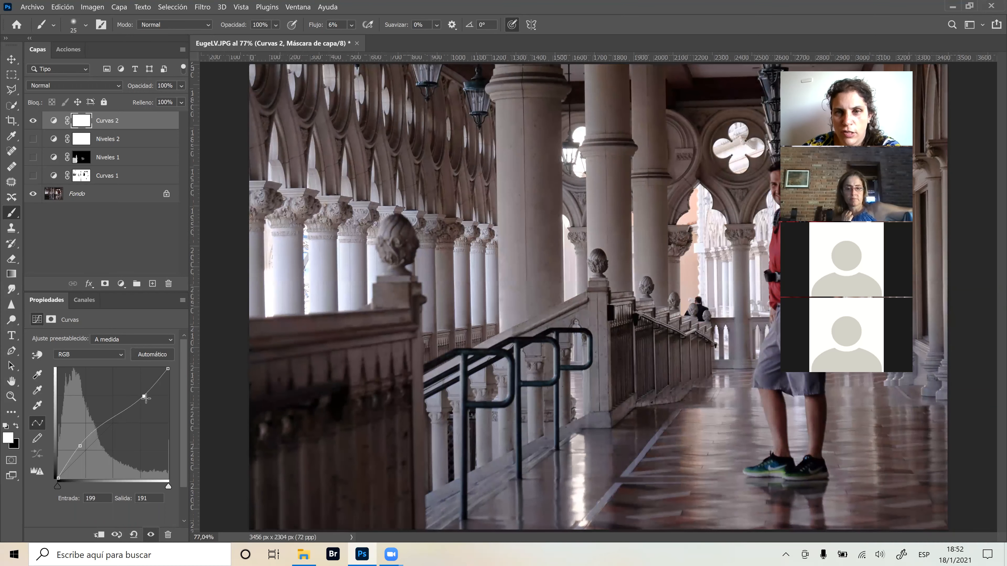
pyautogui.click(134, 535)
pyautogui.moveTo(112, 422); pyautogui.dragTo(121, 430)
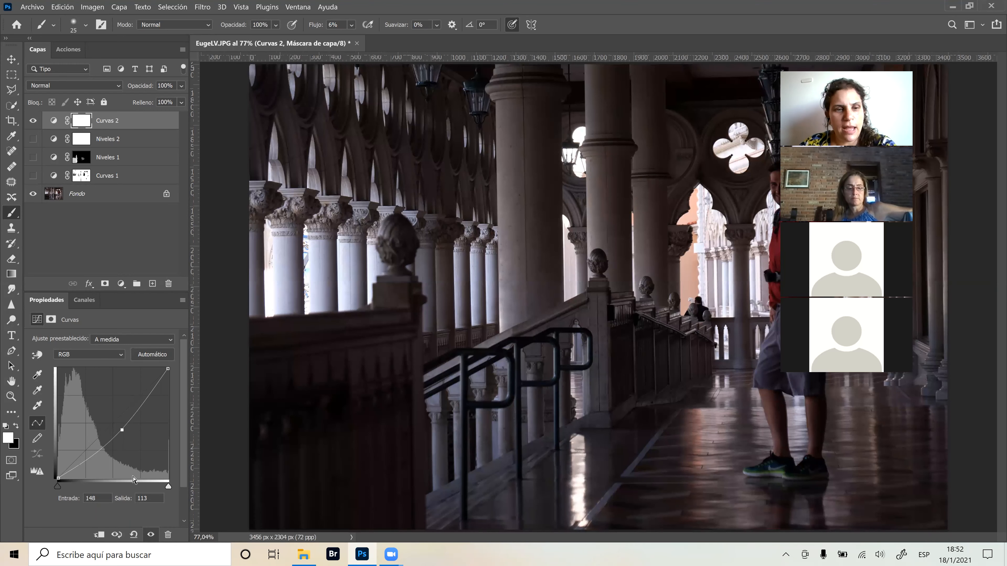
pyautogui.click(134, 535)
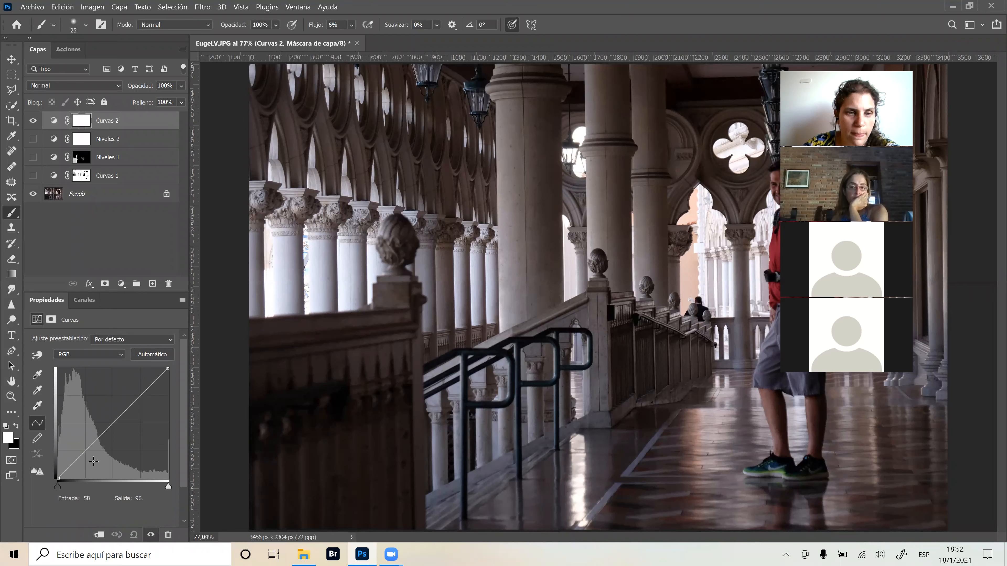
# Delete the Curvas 2 and Niveles 2 adjustment layers.
pyautogui.keyDown('shift'); pyautogui.click(153, 142); pyautogui.keyUp('shift')
pyautogui.moveTo(153, 142)
pyautogui.mouseDown()
pyautogui.moveTo(173, 260)
pyautogui.moveTo(144, 155)
pyautogui.moveTo(154, 145)
pyautogui.mouseUp()
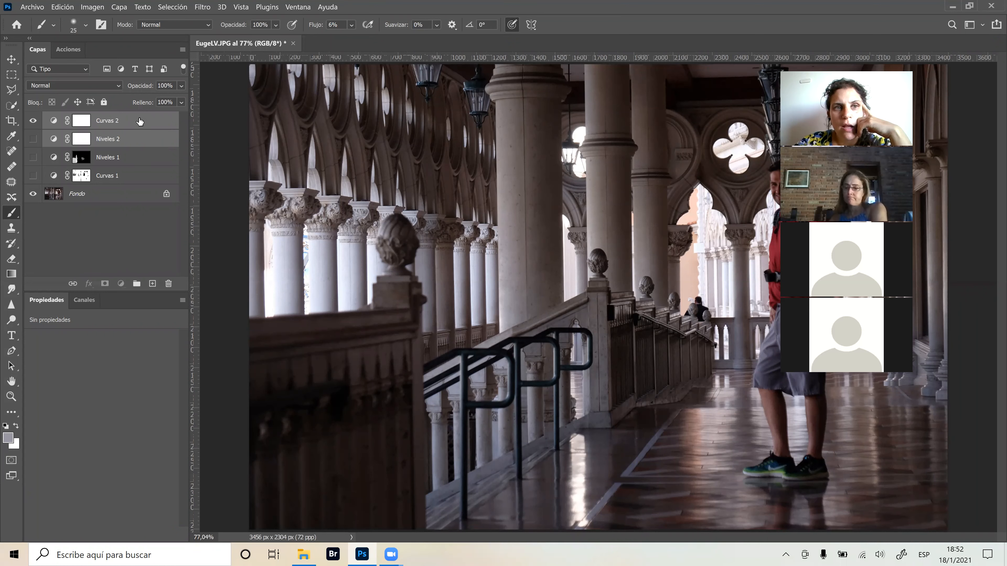
pyautogui.moveTo(143, 133); pyautogui.dragTo(169, 285)
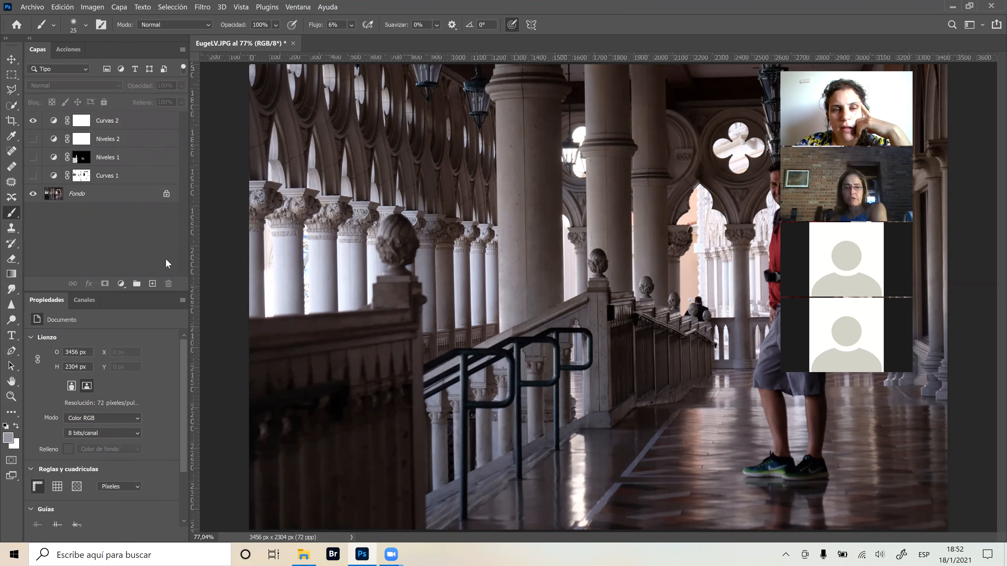
pyautogui.moveTo(146, 123); pyautogui.dragTo(169, 283)
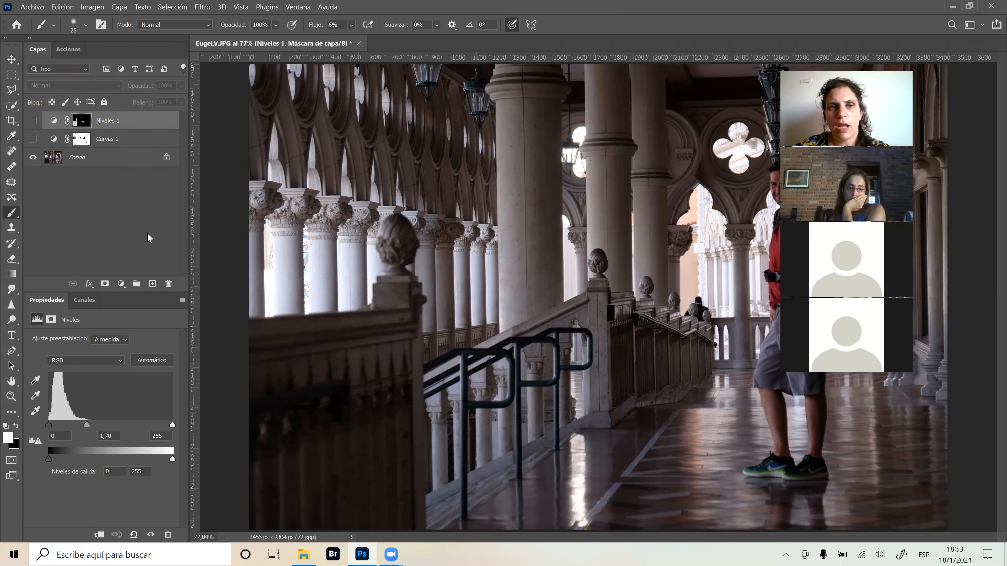
# Show the Niveles 1 and Curvas 1 layers, and compare the photo with Niveles 1 hidden and shown.
pyautogui.click(33, 120)
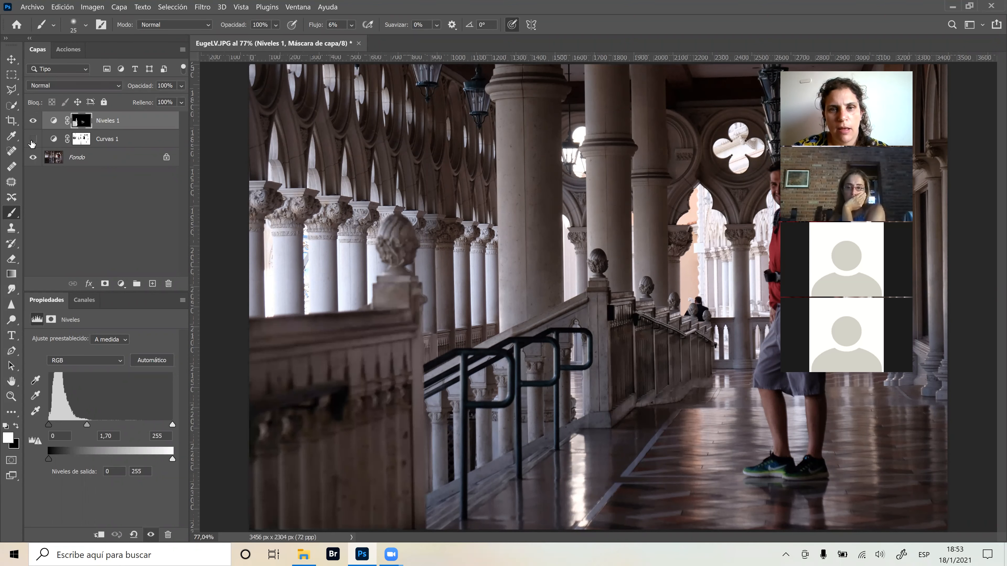
pyautogui.click(32, 138)
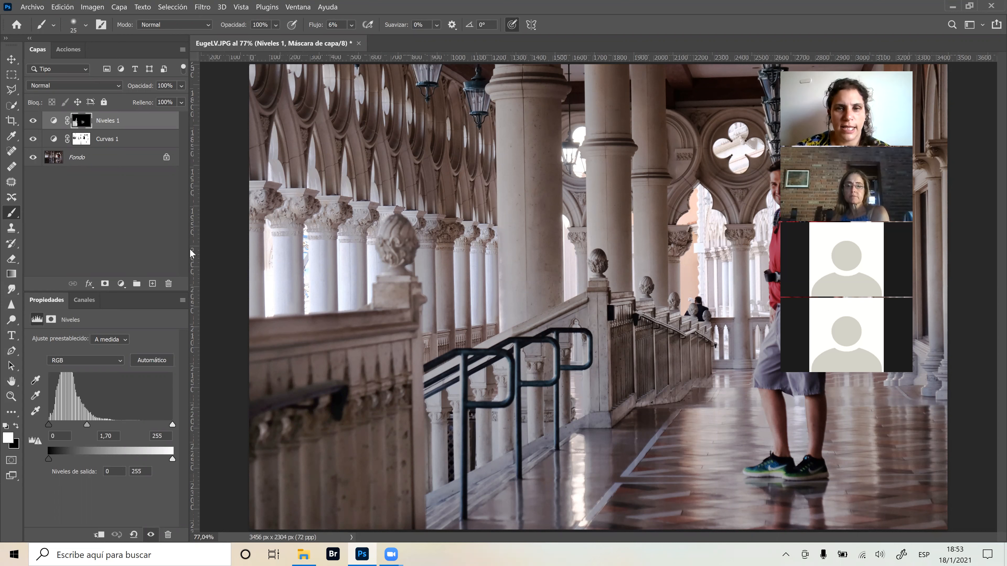
pyautogui.click(33, 121)
pyautogui.click(33, 121)
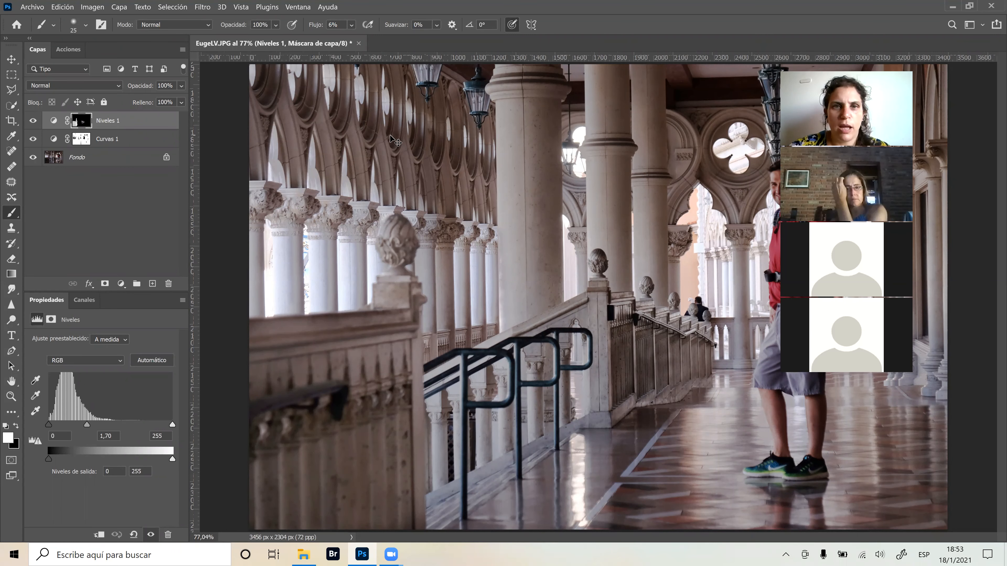
# Examine the arches and columns at 200%, comparing them with the Curvas 1 layer hidden and shown.
pyautogui.hotkey('ctrl', '+')
pyautogui.hotkey('ctrl', '+')
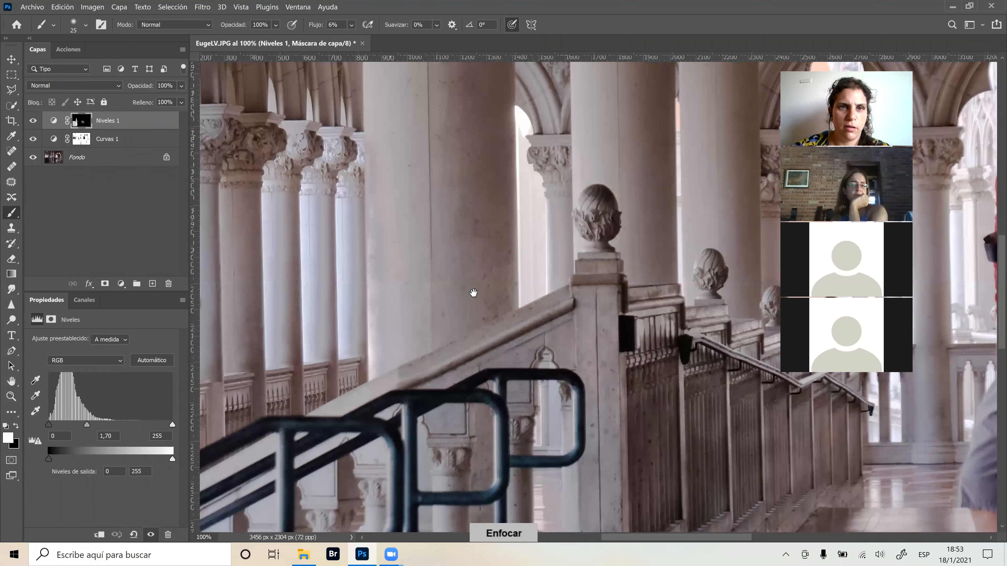
pyautogui.moveTo(542, 348); pyautogui.dragTo(572, 377)
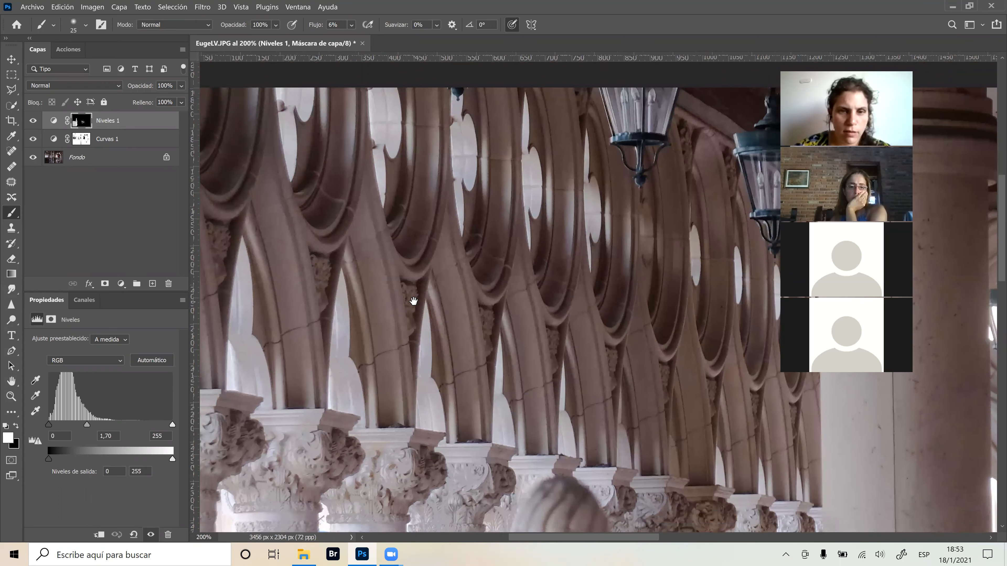
pyautogui.moveTo(415, 298)
pyautogui.mouseDown()
pyautogui.moveTo(435, 272)
pyautogui.moveTo(419, 277)
pyautogui.moveTo(437, 174)
pyautogui.mouseUp()
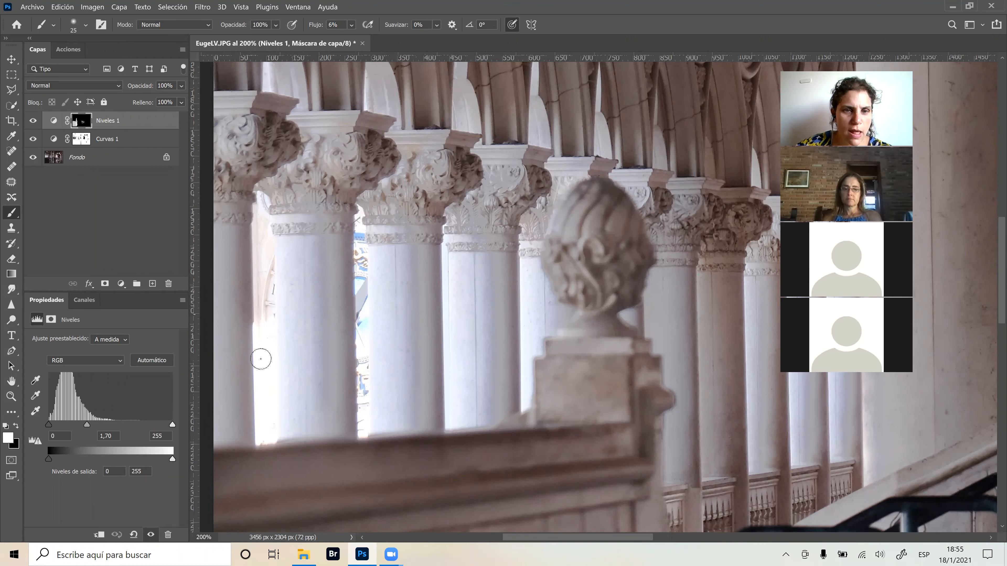
pyautogui.click(32, 140)
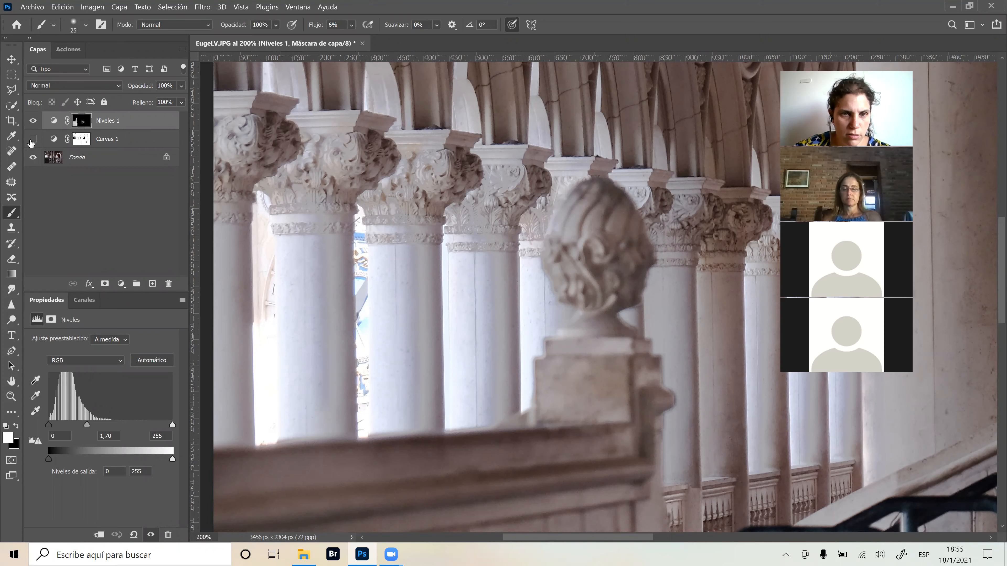
pyautogui.click(33, 141)
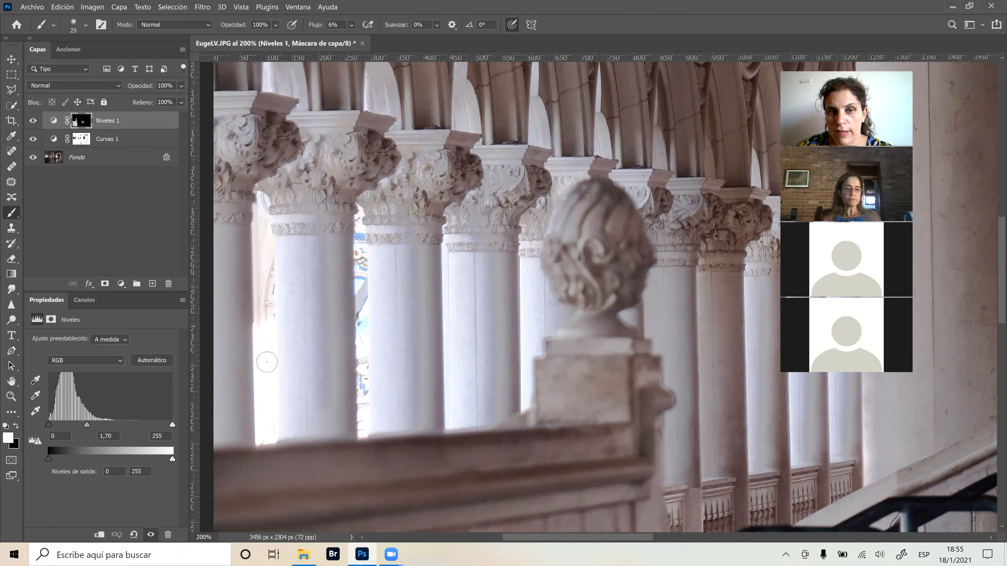
# Try a new Levels layer with input black at 149 on the columns, return it to 0 and delete the layer.
pyautogui.click(122, 283)
pyautogui.click(144, 341)
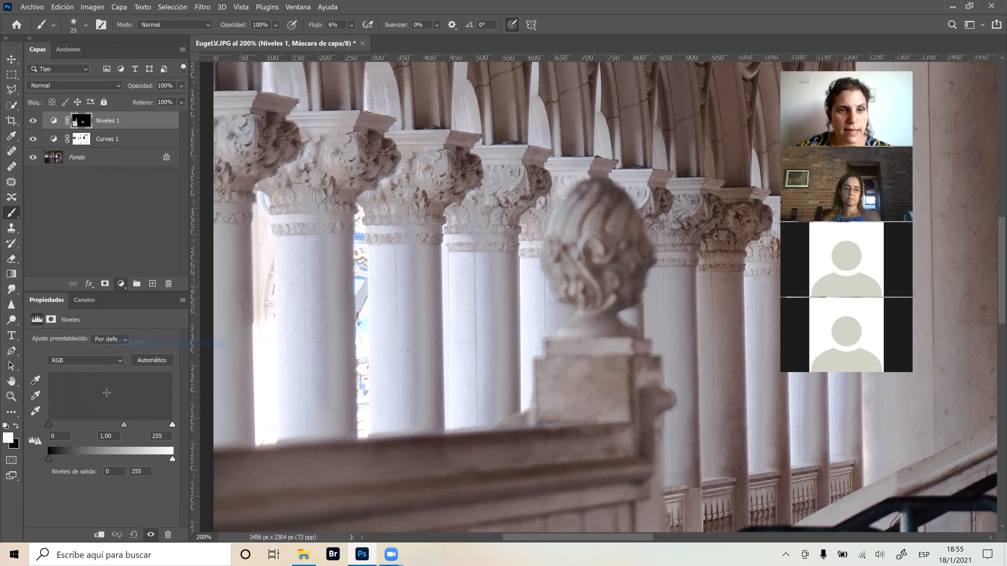
pyautogui.moveTo(57, 421); pyautogui.dragTo(121, 420)
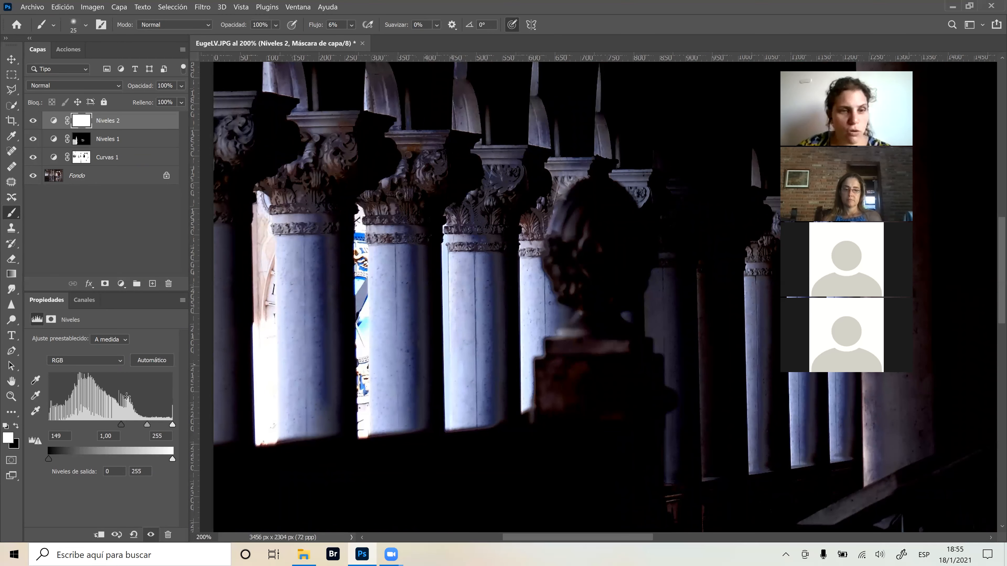
pyautogui.moveTo(121, 425); pyautogui.dragTo(45, 436)
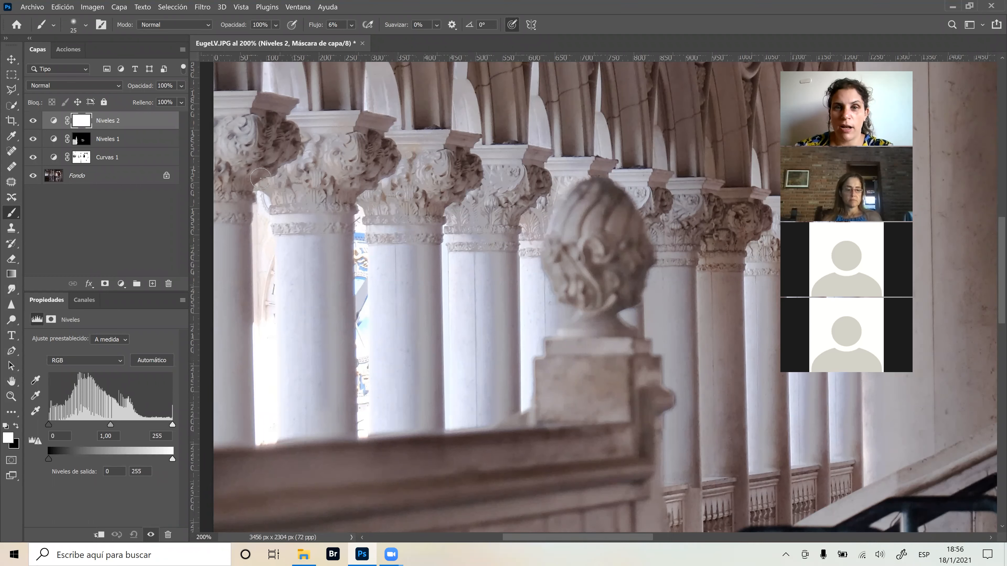
pyautogui.click(171, 283)
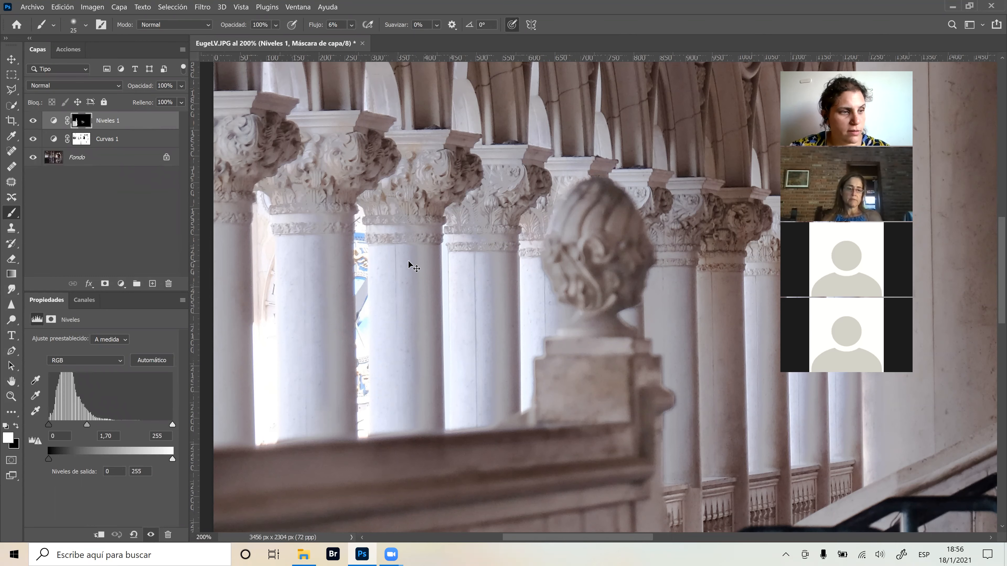
# Try several midtone values on the Niveles 1 adjustment, including 1,24 and 1,53, and undo the changes.
pyautogui.hotkey('ctrl', '-')
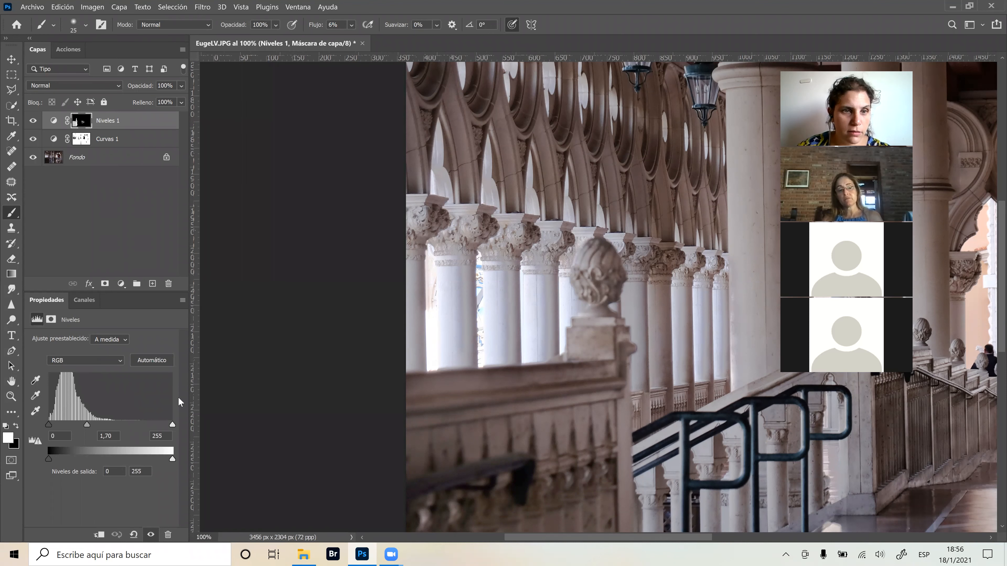
pyautogui.click(37, 440)
pyautogui.moveTo(101, 423); pyautogui.dragTo(111, 426)
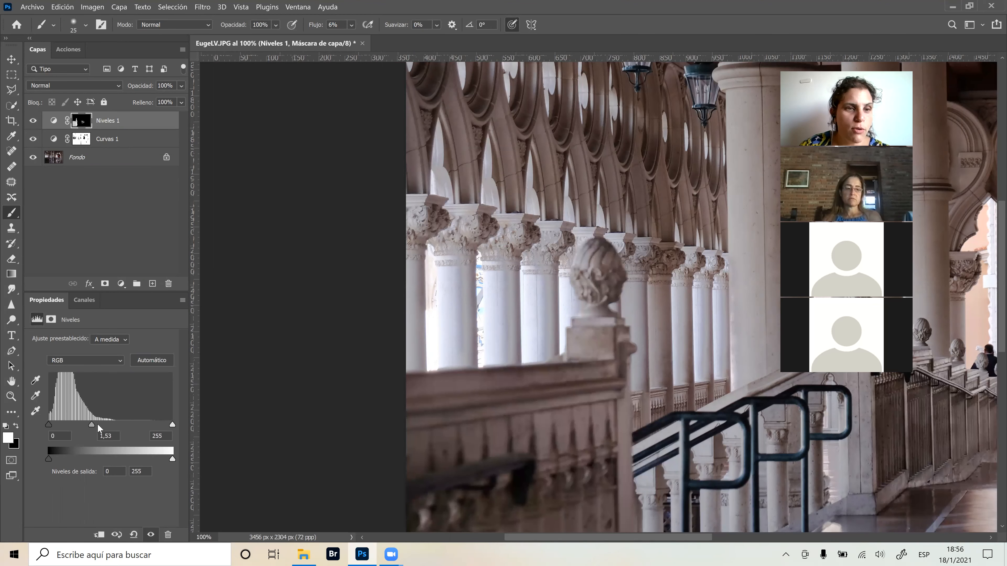
pyautogui.moveTo(61, 423); pyautogui.dragTo(146, 426)
pyautogui.moveTo(149, 427); pyautogui.dragTo(101, 425)
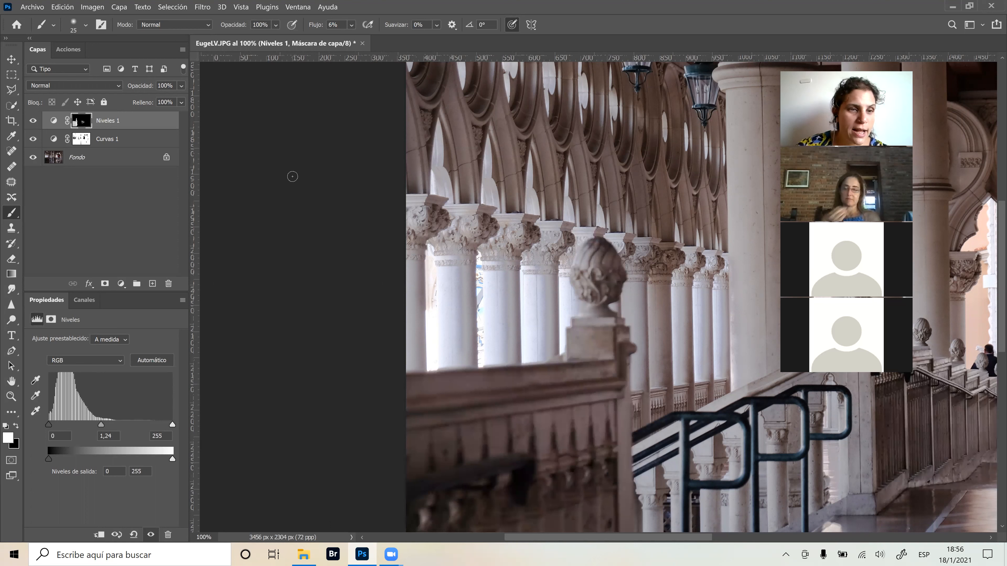
pyautogui.moveTo(102, 425)
pyautogui.mouseDown()
pyautogui.moveTo(56, 421)
pyautogui.moveTo(91, 419)
pyautogui.mouseUp()
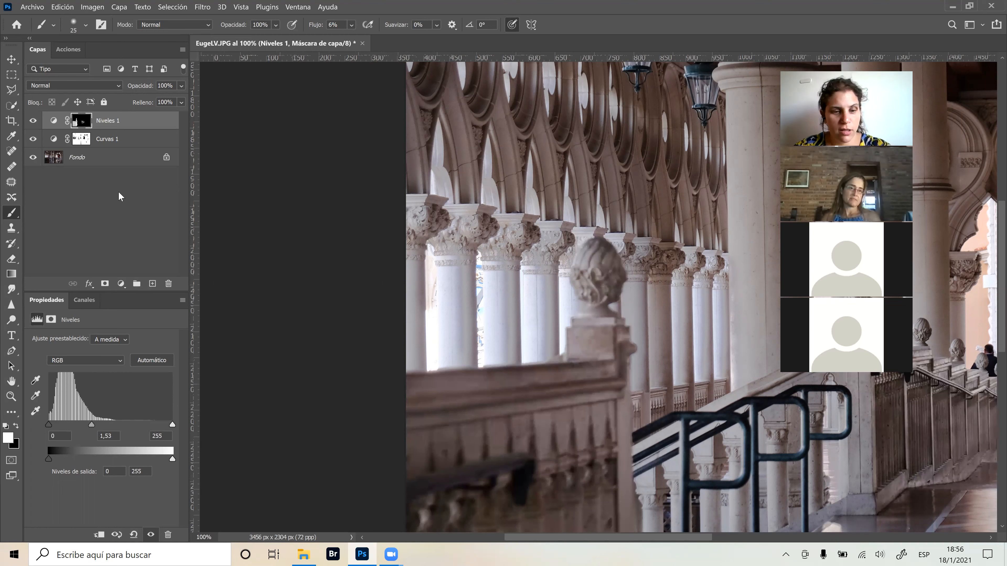
pyautogui.hotkey('ctrl', 'z')
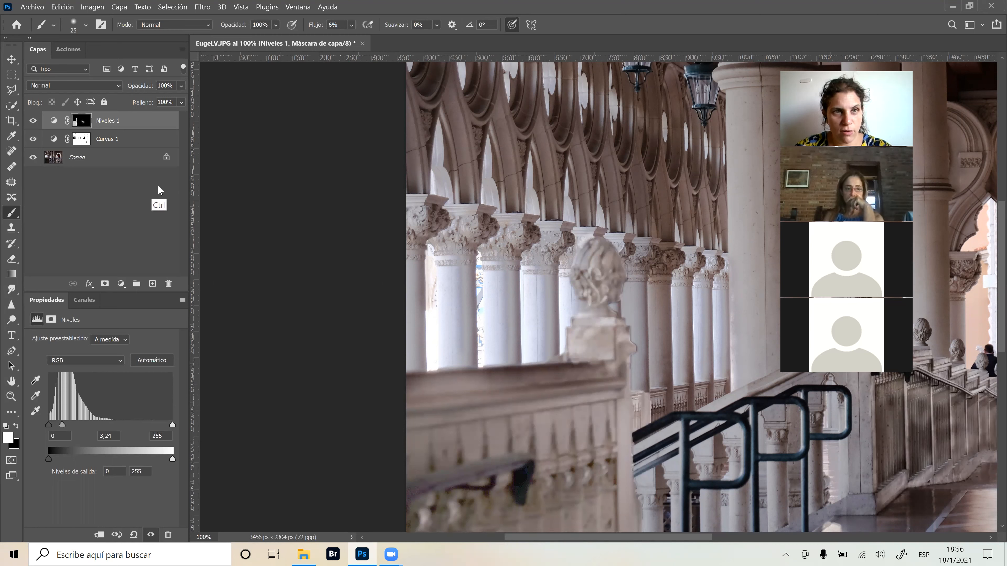
pyautogui.hotkey('ctrl', 'z')
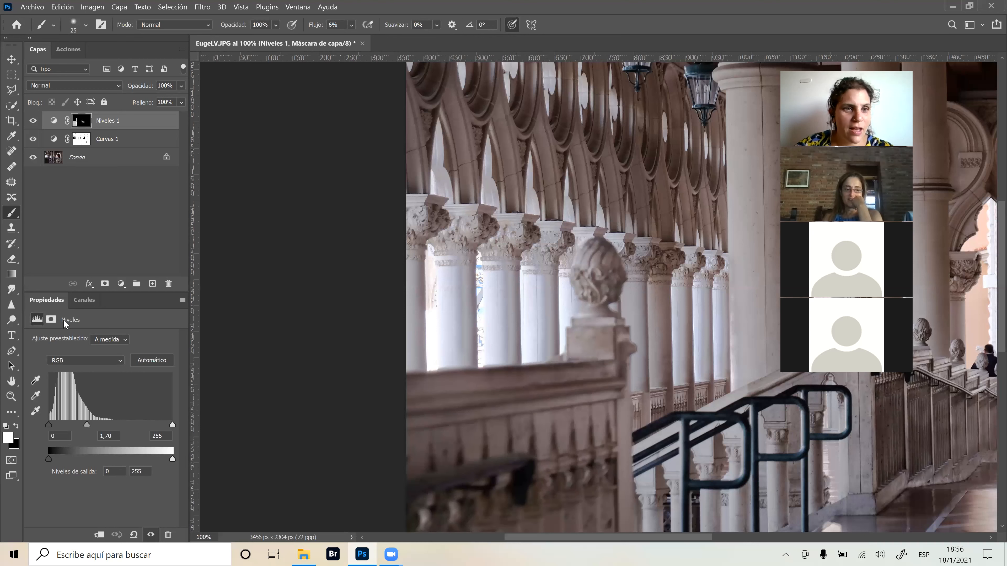
# Set the brush flow to 100% and its size to 89, and paint a white patch over the floor on the Niveles 1 mask.
pyautogui.click(50, 319)
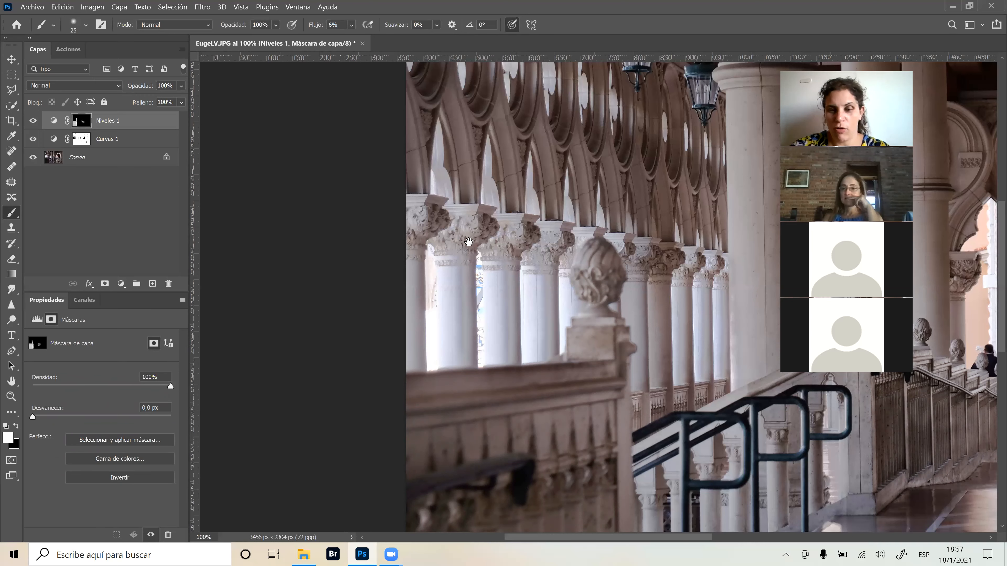
pyautogui.hscroll(5, 468, 241)
pyautogui.hscroll(4, 465, 235)
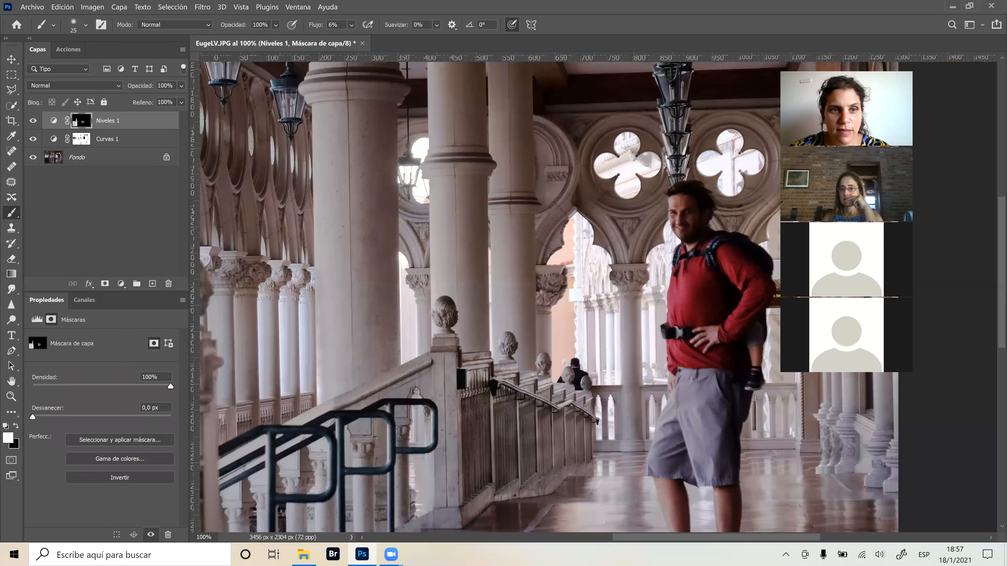
pyautogui.hotkey('ctrl', '0')
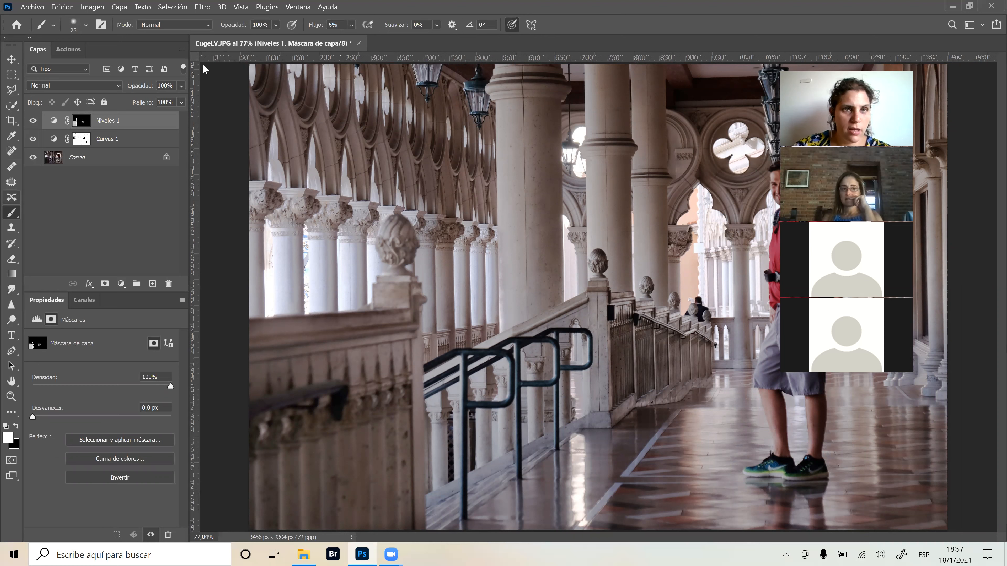
pyautogui.moveTo(313, 26)
pyautogui.mouseDown()
pyautogui.moveTo(380, 36)
pyautogui.moveTo(585, 364)
pyautogui.mouseUp()
pyautogui.press('Return')
pyautogui.moveTo(610, 442)
pyautogui.mouseDown()
pyautogui.moveTo(660, 451)
pyautogui.moveTo(612, 456)
pyautogui.mouseUp()
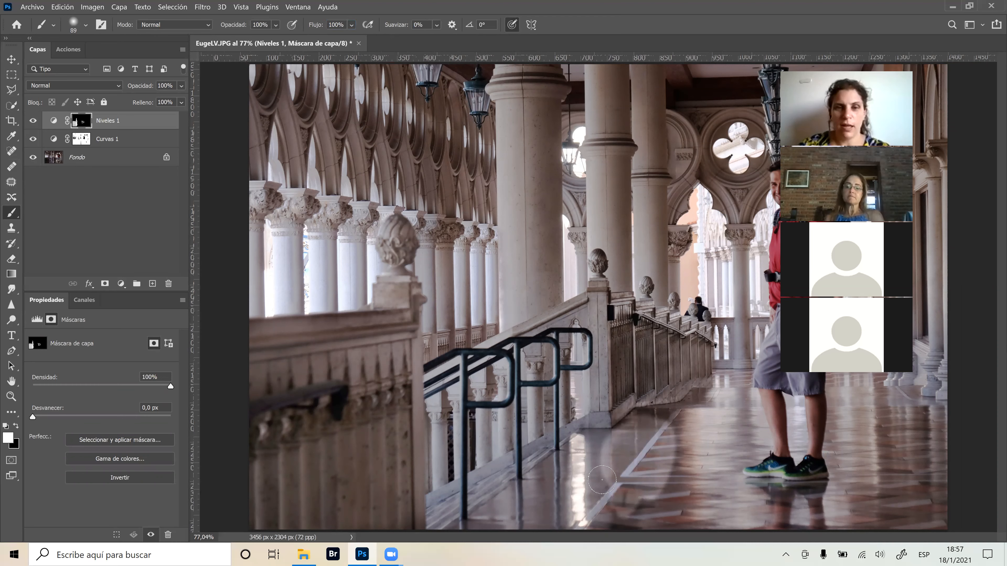
# Feather the Niveles 1 layer mask to 36,7 px.
pyautogui.click(47, 415)
pyautogui.moveTo(58, 419); pyautogui.dragTo(86, 414)
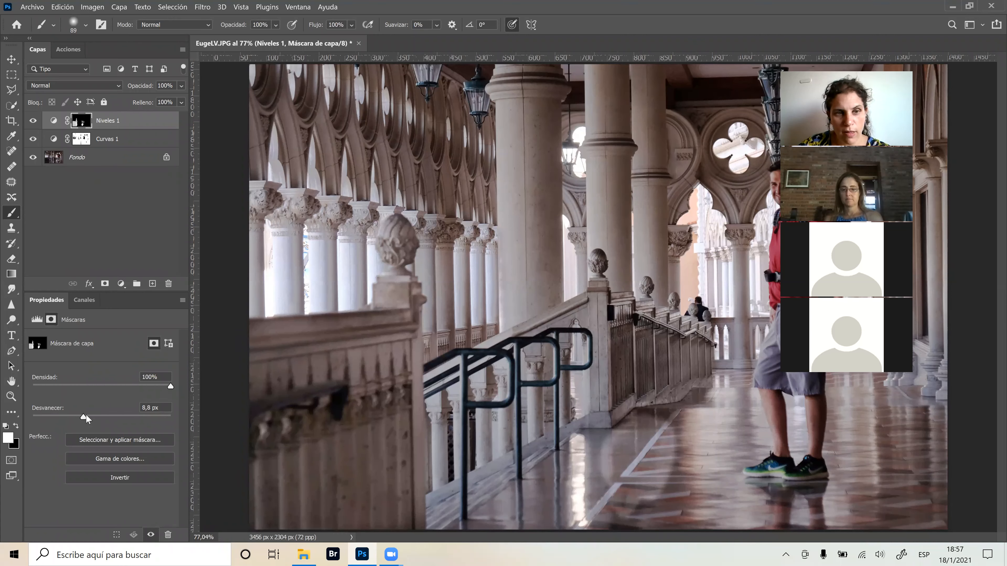
pyautogui.moveTo(99, 419); pyautogui.dragTo(99, 420)
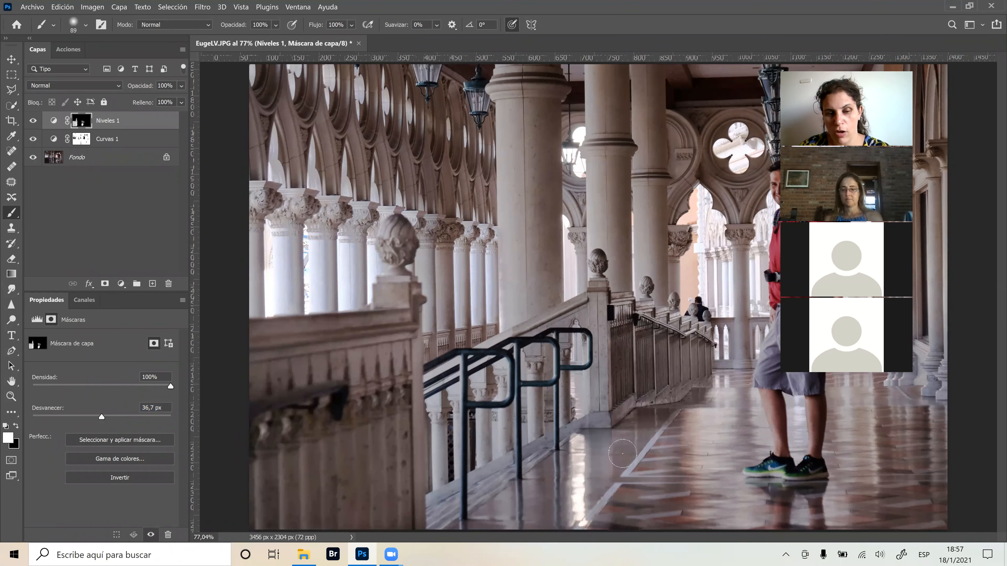
# Display the Niveles 1 mask on its own, try a 65,2 px feather, and return to the image with the feather at 0 px.
pyautogui.keyDown('alt'); pyautogui.click(83, 126); pyautogui.keyUp('alt')
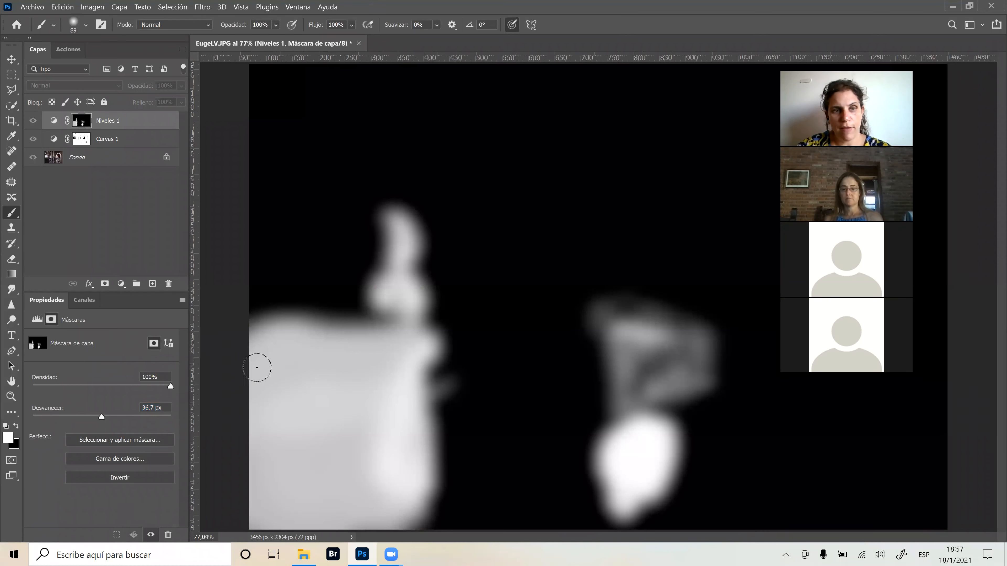
pyautogui.moveTo(77, 415); pyautogui.dragTo(55, 417)
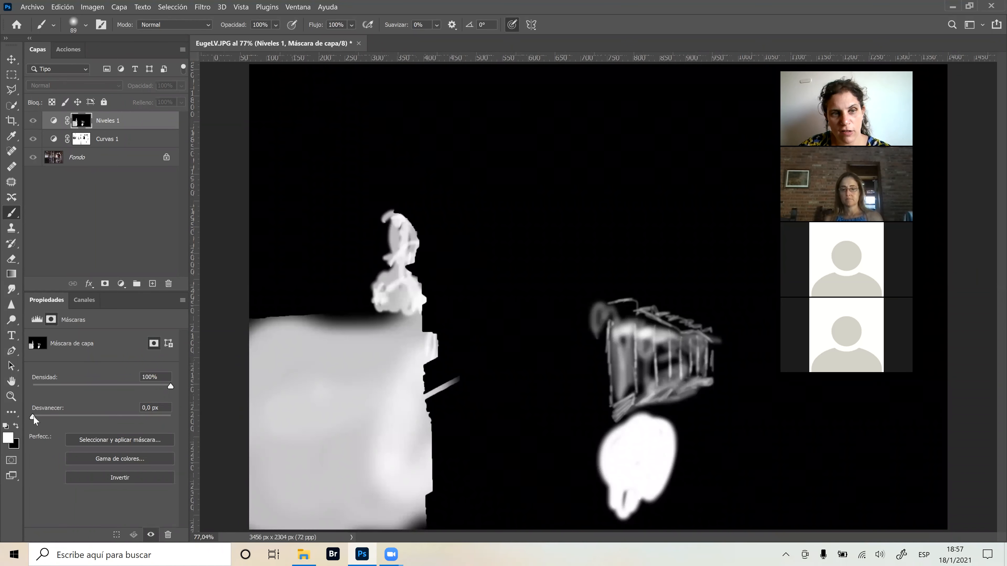
pyautogui.moveTo(35, 413); pyautogui.dragTo(54, 413)
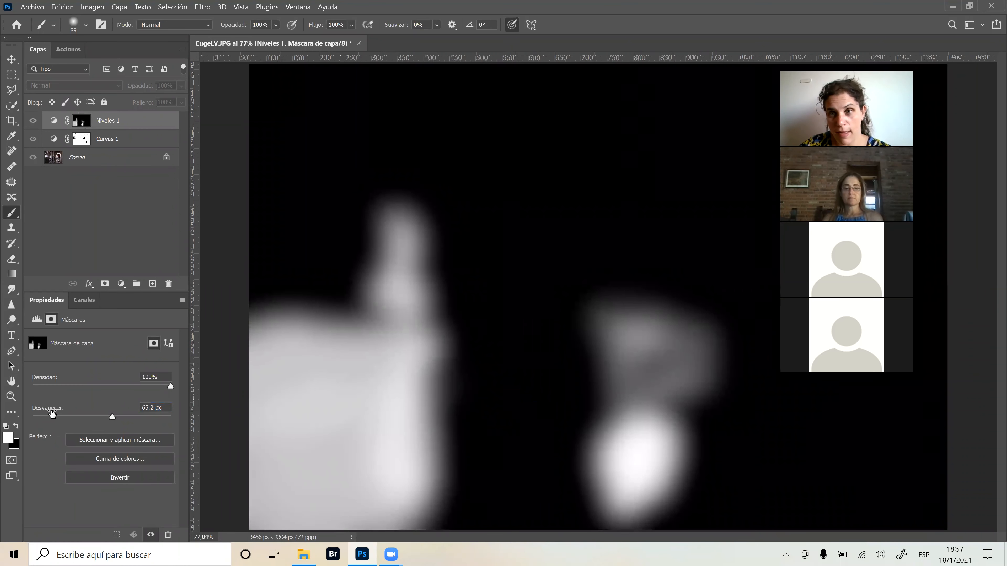
pyautogui.moveTo(55, 410); pyautogui.dragTo(6, 417)
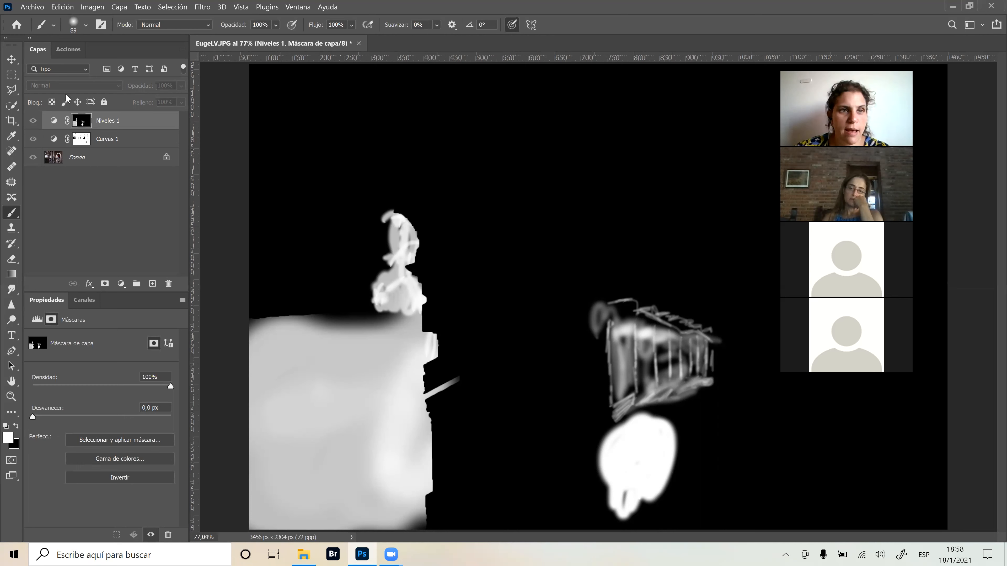
pyautogui.keyDown('alt'); pyautogui.click(78, 126); pyautogui.keyUp('alt')
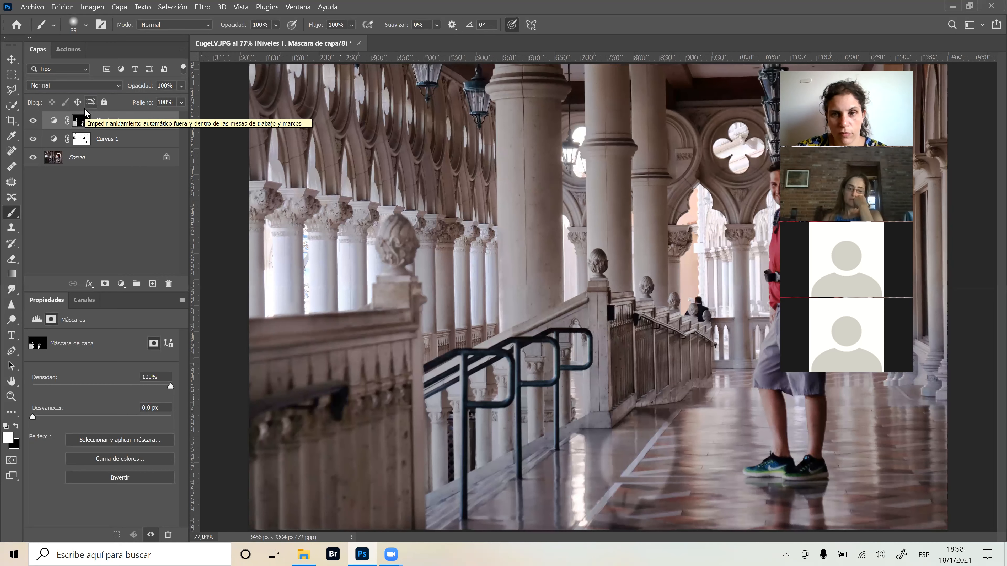
# Paint with black on the Niveles 1 mask over the white patch on the floor to remove it.
pyautogui.hotkey('ctrl', '-')
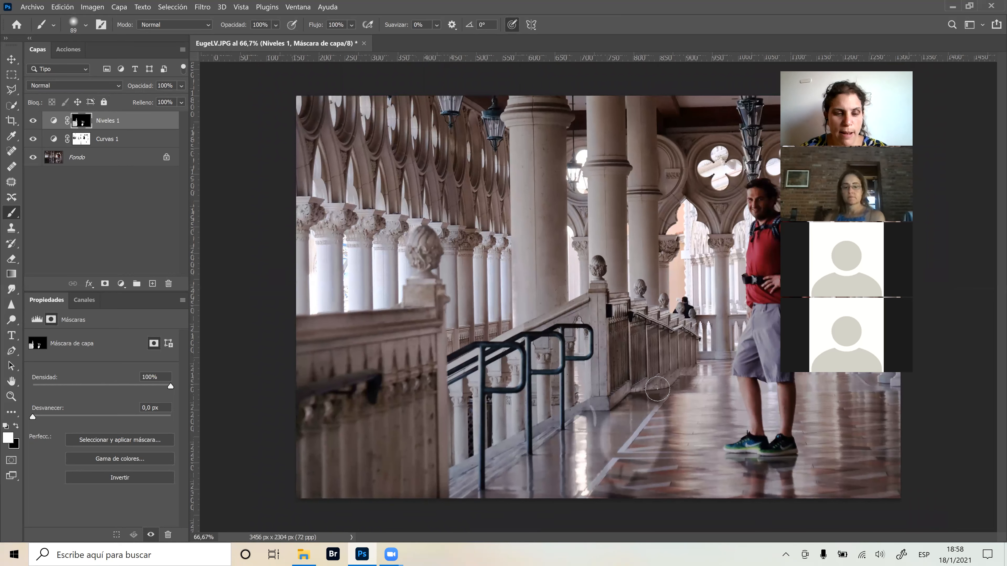
pyautogui.press('x')
pyautogui.moveTo(603, 425)
pyautogui.mouseDown()
pyautogui.moveTo(590, 441)
pyautogui.moveTo(597, 399)
pyautogui.moveTo(604, 411)
pyautogui.moveTo(615, 408)
pyautogui.moveTo(612, 493)
pyautogui.moveTo(653, 467)
pyautogui.moveTo(644, 474)
pyautogui.moveTo(662, 447)
pyautogui.moveTo(650, 413)
pyautogui.mouseUp()
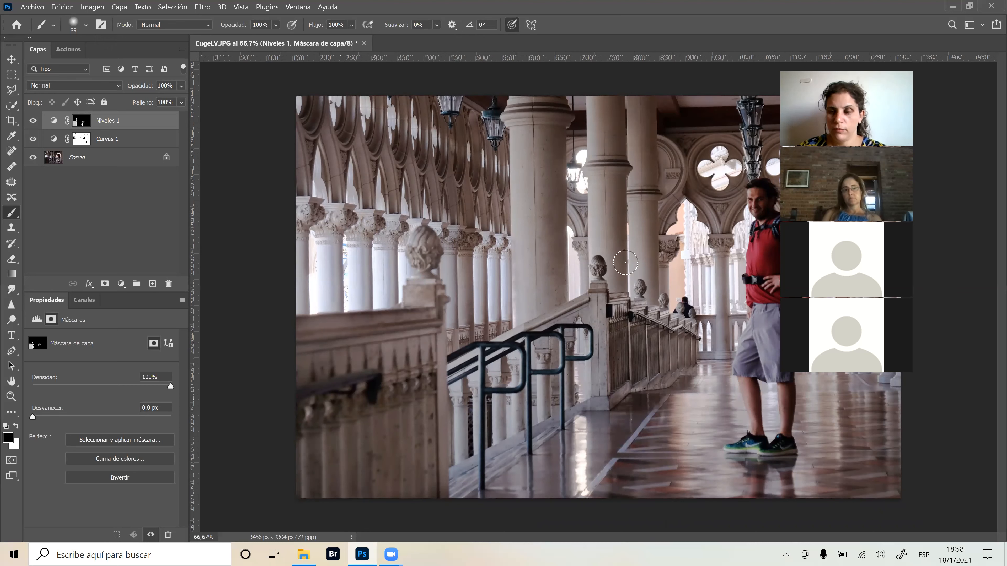
# Add a Curves adjustment layer above Niveles 1 for the man in the red shirt.
pyautogui.hotkey('ctrl', '+')
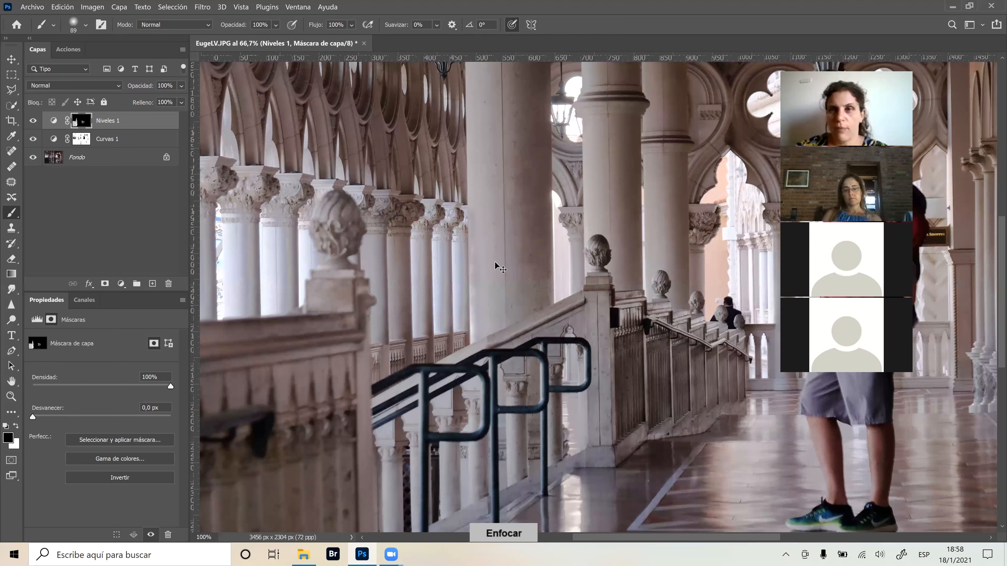
pyautogui.hotkey('ctrl', '+')
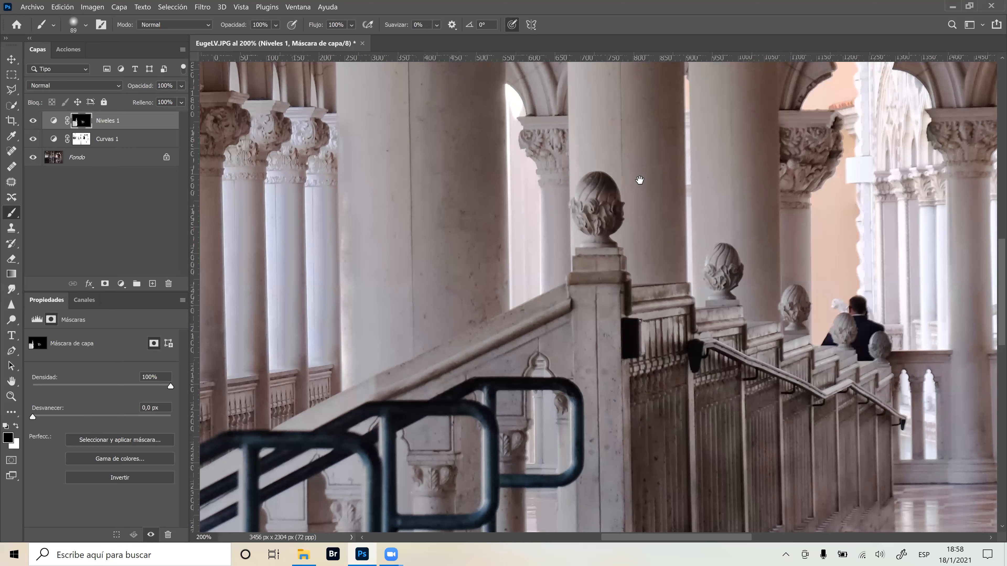
pyautogui.moveTo(992, 149); pyautogui.dragTo(643, 177)
pyautogui.moveTo(771, 223); pyautogui.dragTo(677, 353)
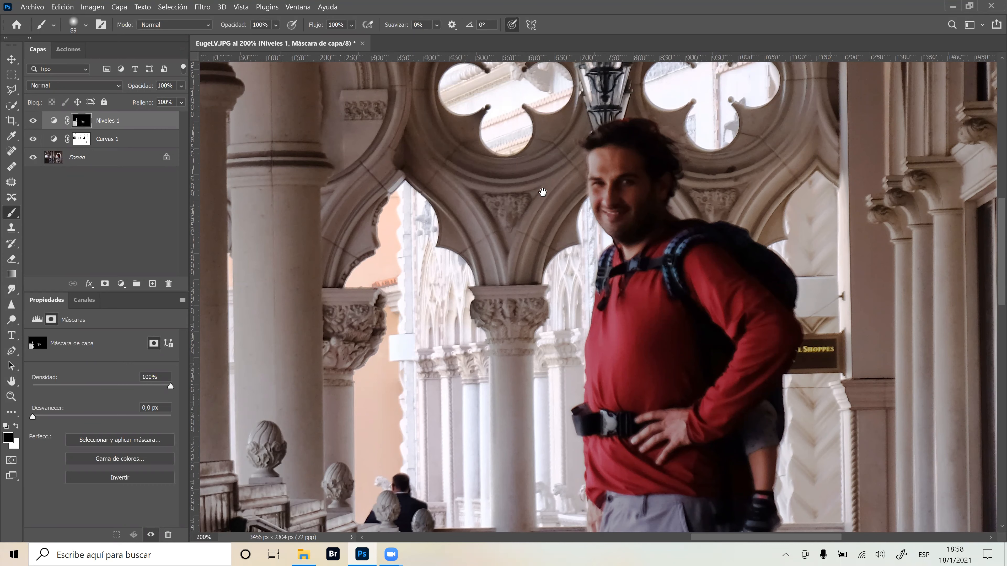
pyautogui.moveTo(554, 266); pyautogui.dragTo(503, 237)
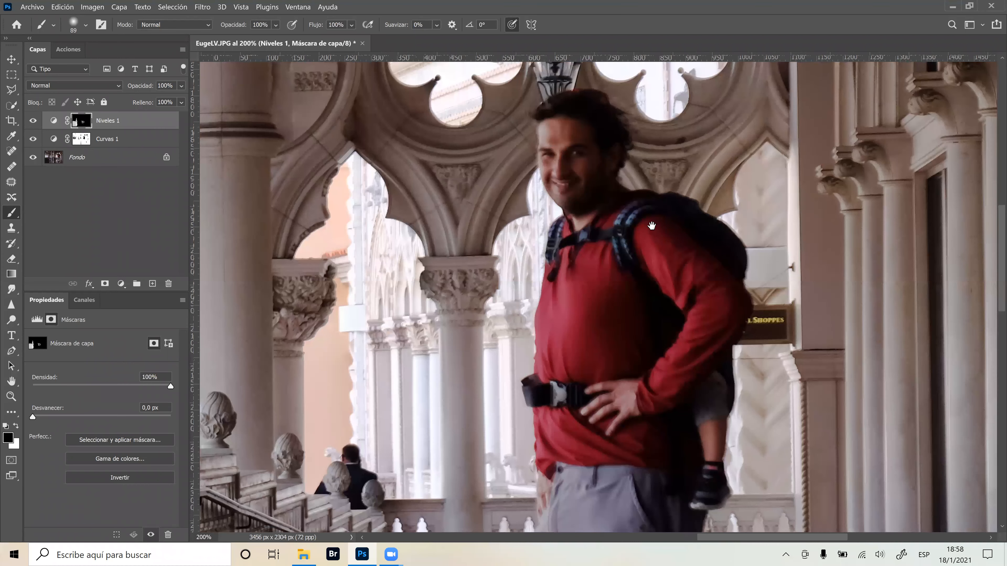
pyautogui.moveTo(643, 255); pyautogui.dragTo(598, 312)
pyautogui.moveTo(566, 150); pyautogui.dragTo(631, 250)
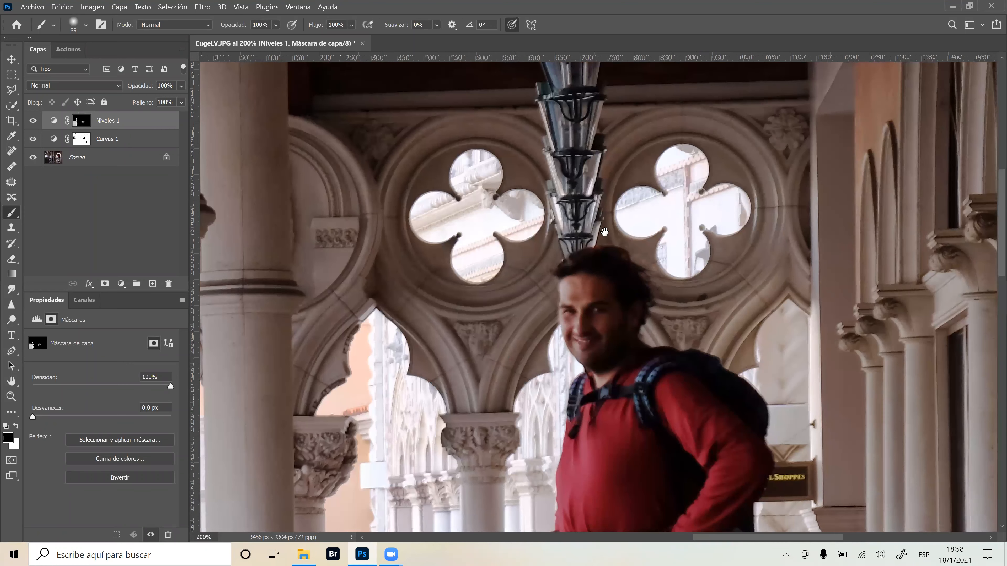
pyautogui.moveTo(556, 209); pyautogui.dragTo(515, 117)
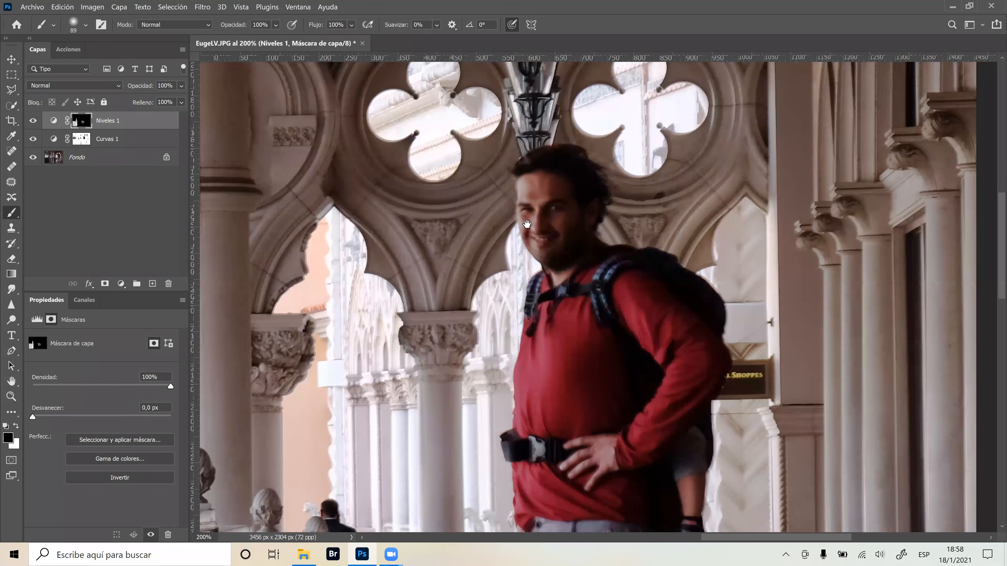
pyautogui.moveTo(522, 311); pyautogui.dragTo(473, 293)
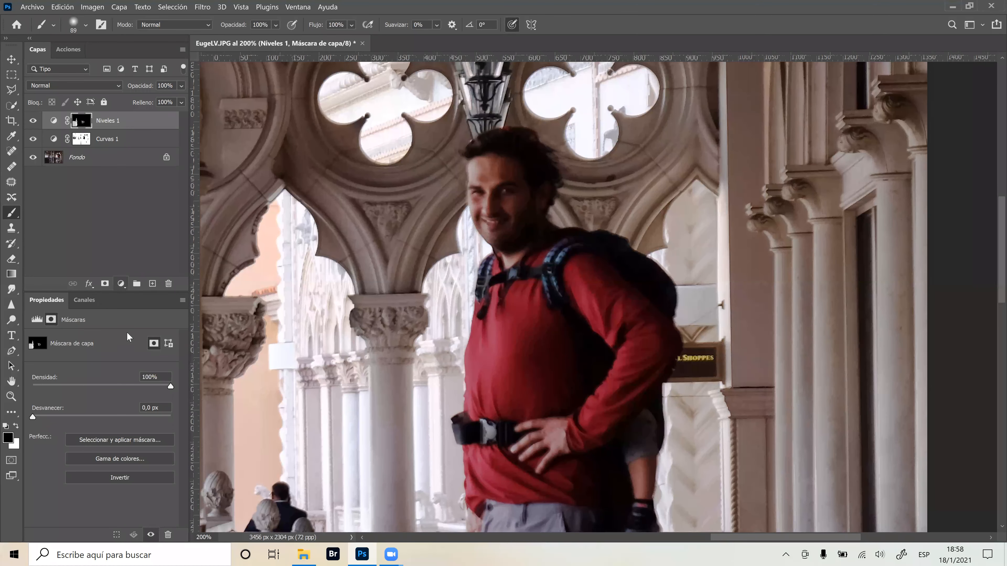
pyautogui.click(121, 284)
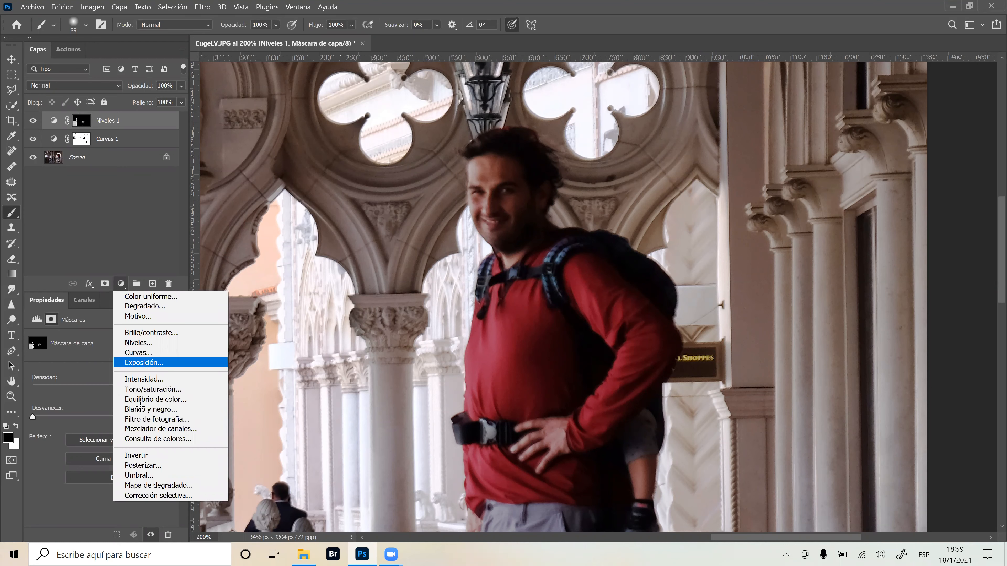
pyautogui.click(139, 353)
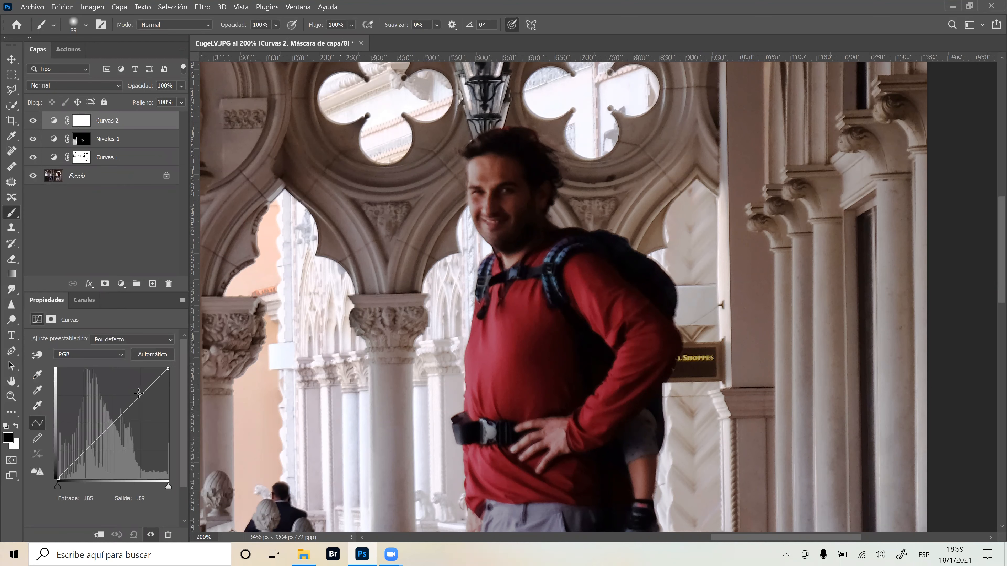
# Reset the first curve attempt, raise the RGB curve from input 118 to output 153 and 39 to 73, and compare with the layer hidden.
pyautogui.moveTo(83, 452); pyautogui.dragTo(81, 445)
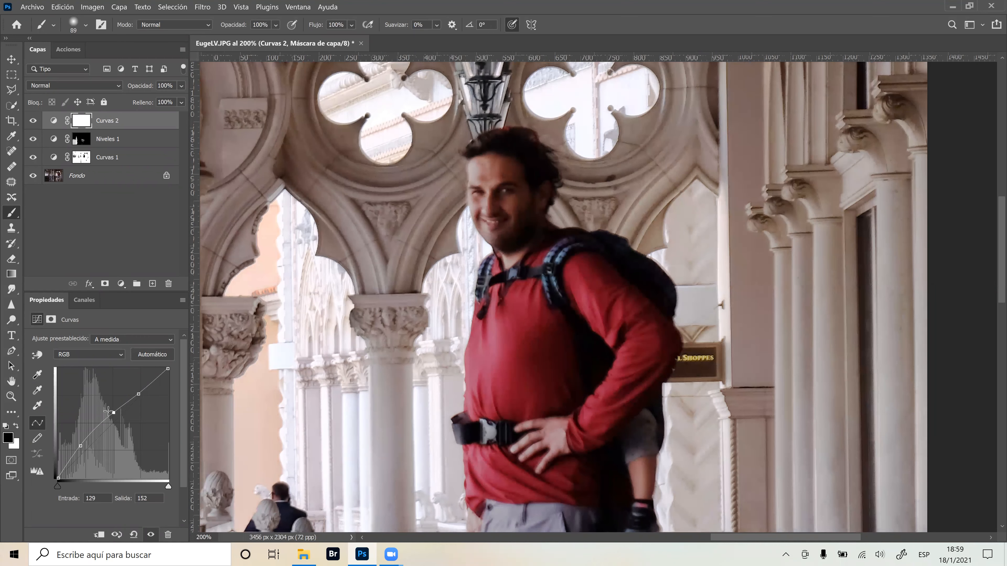
pyautogui.click(133, 534)
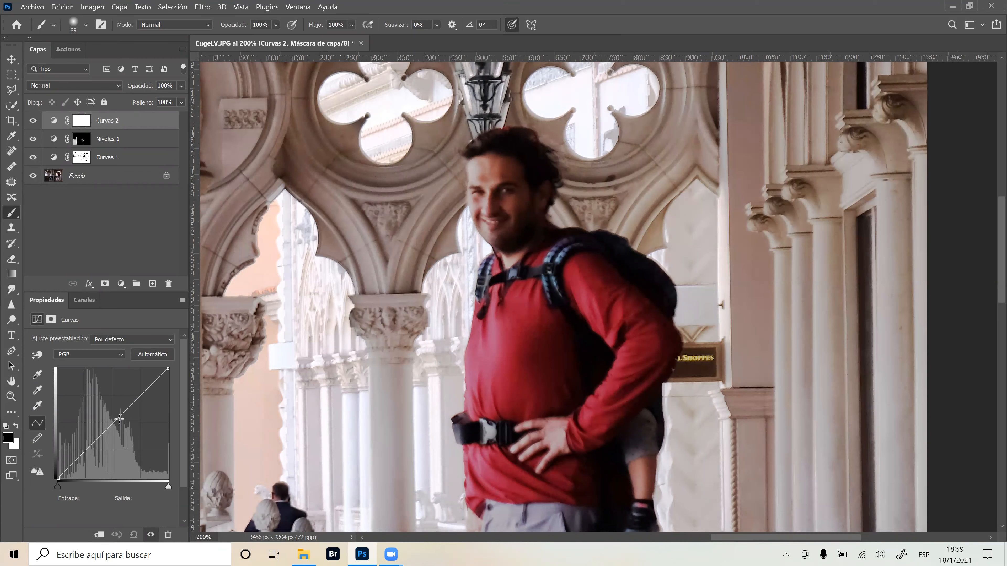
pyautogui.moveTo(117, 417); pyautogui.dragTo(106, 409)
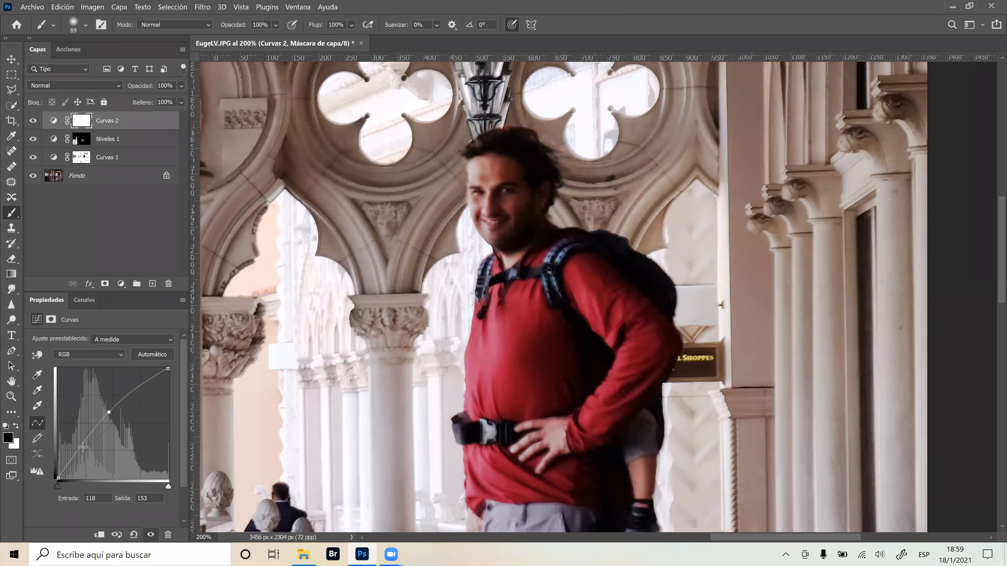
pyautogui.moveTo(78, 448); pyautogui.dragTo(74, 446)
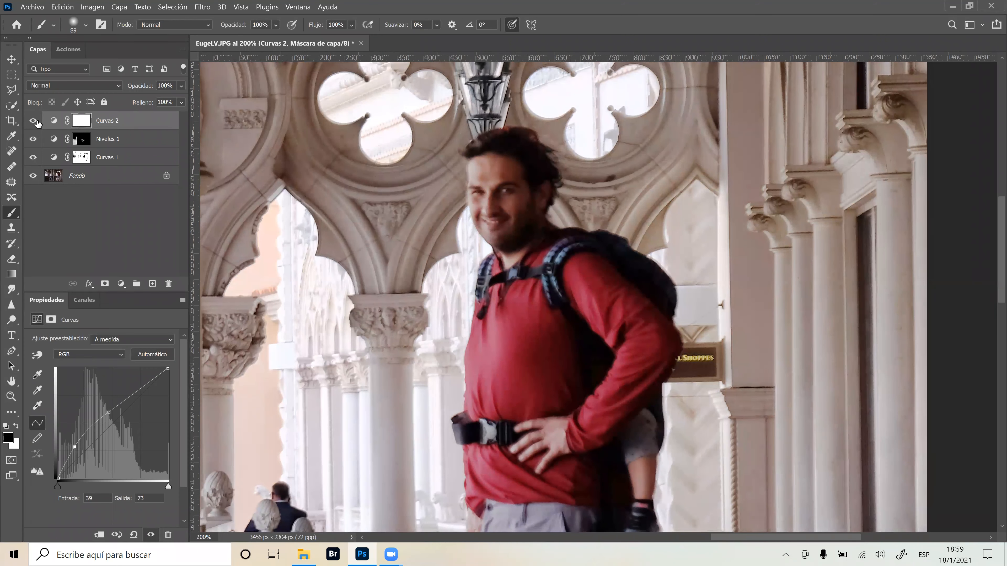
pyautogui.click(31, 124)
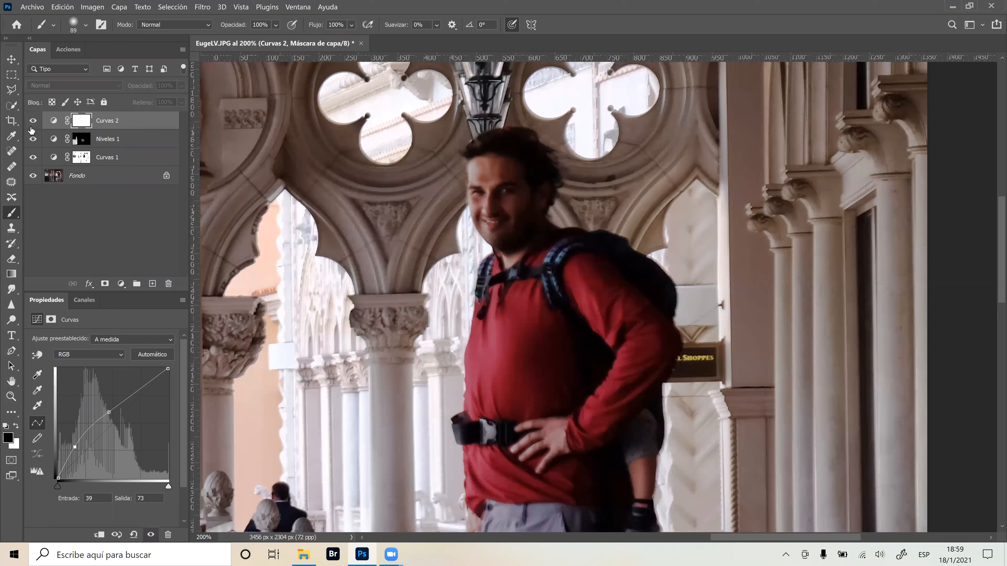
pyautogui.click(32, 129)
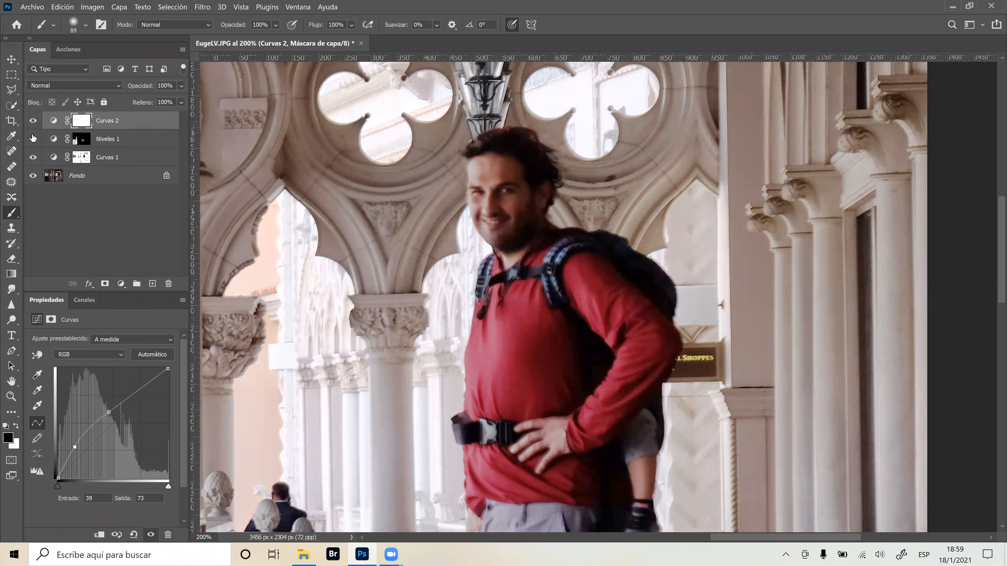
# Invert the Curvas 2 mask to black and paint it with white at 6% flow over the man's face and red shirt.
pyautogui.click(74, 124)
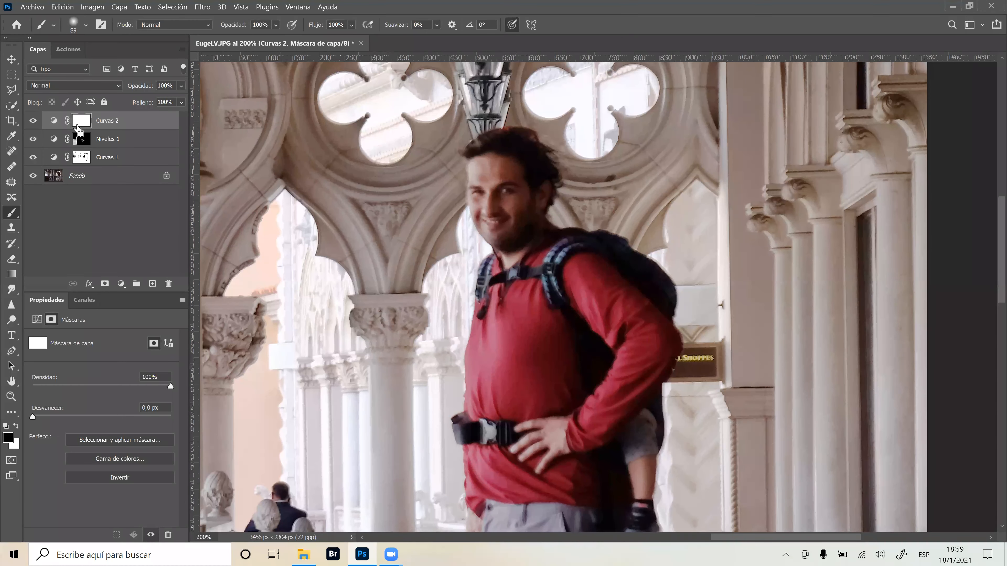
pyautogui.hotkey('ctrl', 'i')
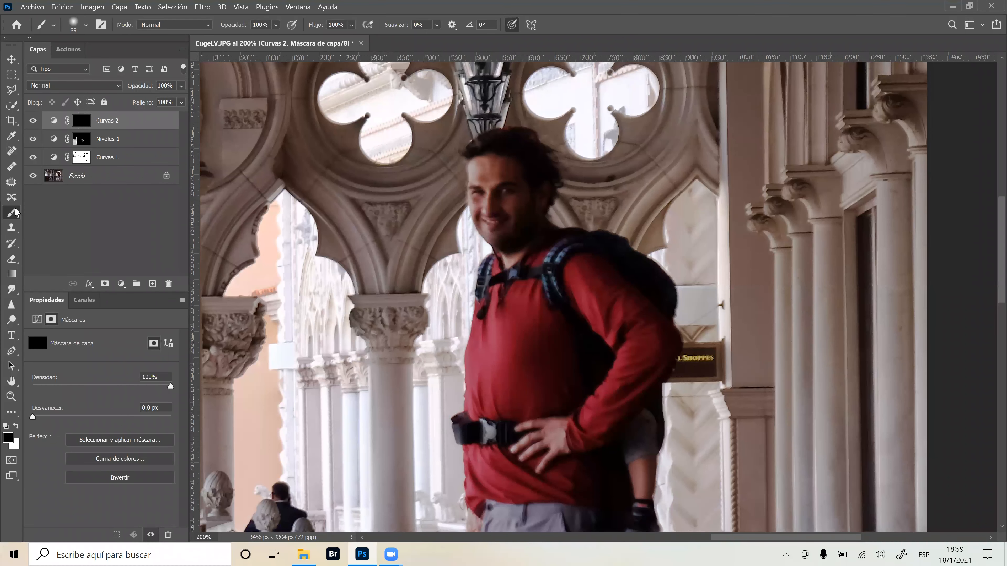
pyautogui.click(18, 425)
pyautogui.moveTo(316, 27); pyautogui.dragTo(310, 26)
pyautogui.keyDown('alt'); pyautogui.rightClick(560, 185); pyautogui.keyUp('alt')
pyautogui.moveTo(517, 167)
pyautogui.mouseDown()
pyautogui.moveTo(506, 176)
pyautogui.moveTo(515, 184)
pyautogui.moveTo(555, 184)
pyautogui.moveTo(519, 167)
pyautogui.moveTo(524, 193)
pyautogui.moveTo(491, 216)
pyautogui.moveTo(505, 248)
pyautogui.mouseUp()
pyautogui.moveTo(510, 205)
pyautogui.mouseDown()
pyautogui.moveTo(502, 232)
pyautogui.moveTo(520, 232)
pyautogui.moveTo(513, 238)
pyautogui.moveTo(536, 208)
pyautogui.moveTo(534, 192)
pyautogui.moveTo(525, 238)
pyautogui.moveTo(524, 176)
pyautogui.moveTo(533, 184)
pyautogui.moveTo(516, 174)
pyautogui.moveTo(534, 176)
pyautogui.moveTo(537, 188)
pyautogui.moveTo(517, 173)
pyautogui.moveTo(496, 177)
pyautogui.moveTo(510, 242)
pyautogui.moveTo(531, 202)
pyautogui.moveTo(522, 256)
pyautogui.moveTo(546, 248)
pyautogui.mouseUp()
pyautogui.moveTo(599, 275)
pyautogui.mouseDown()
pyautogui.moveTo(560, 300)
pyautogui.moveTo(552, 323)
pyautogui.moveTo(569, 311)
pyautogui.moveTo(565, 325)
pyautogui.moveTo(543, 326)
pyautogui.moveTo(573, 246)
pyautogui.moveTo(535, 193)
pyautogui.moveTo(510, 232)
pyautogui.moveTo(526, 176)
pyautogui.moveTo(527, 194)
pyautogui.moveTo(525, 165)
pyautogui.moveTo(513, 164)
pyautogui.moveTo(523, 150)
pyautogui.moveTo(517, 210)
pyautogui.moveTo(510, 171)
pyautogui.moveTo(491, 163)
pyautogui.moveTo(512, 160)
pyautogui.moveTo(537, 183)
pyautogui.moveTo(522, 197)
pyautogui.moveTo(524, 187)
pyautogui.moveTo(503, 257)
pyautogui.moveTo(500, 189)
pyautogui.moveTo(518, 180)
pyautogui.mouseUp()
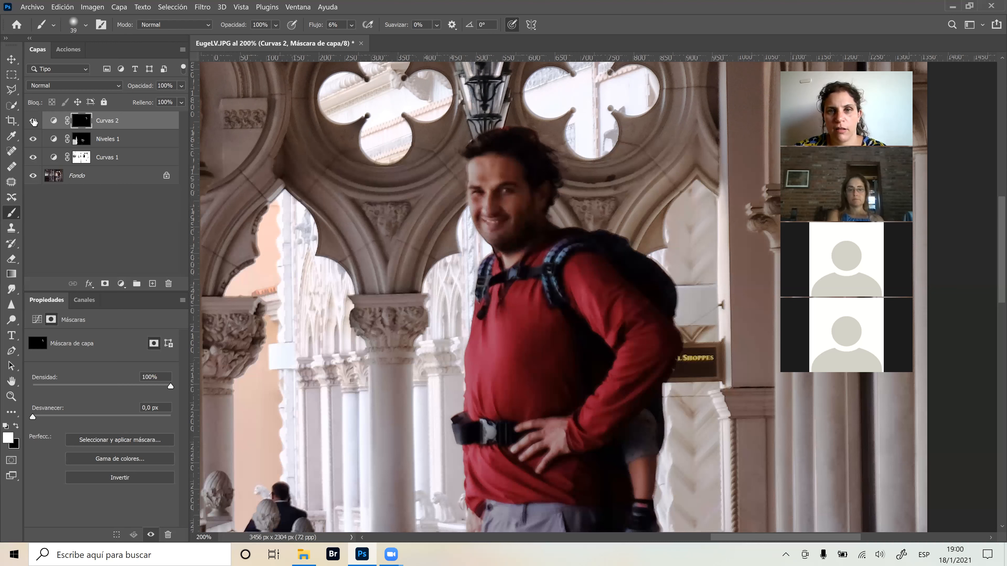
# Compare the man's brightness with Curvas 2 hidden and shown, both close up and with the whole photo in view.
pyautogui.click(33, 121)
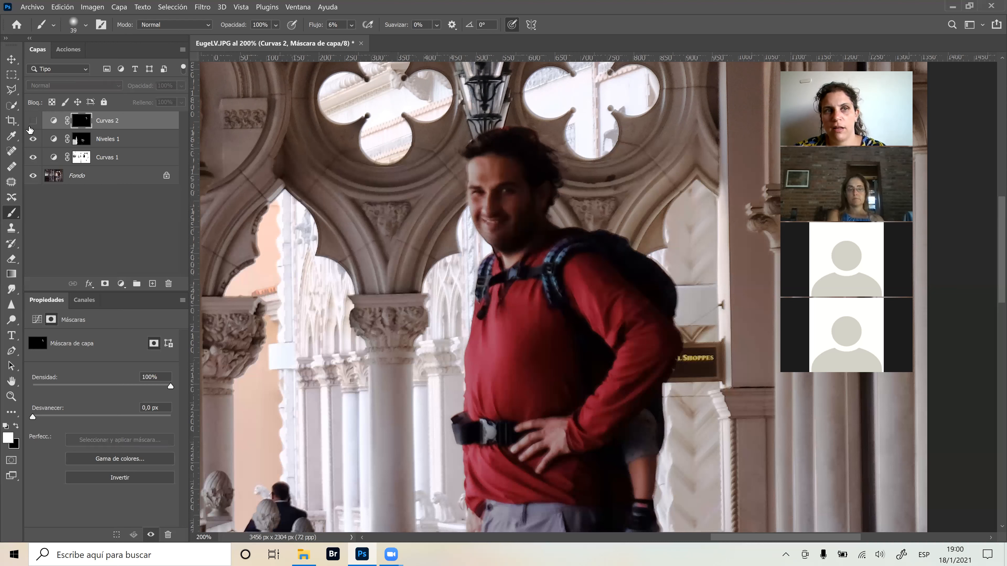
pyautogui.click(32, 126)
pyautogui.click(32, 121)
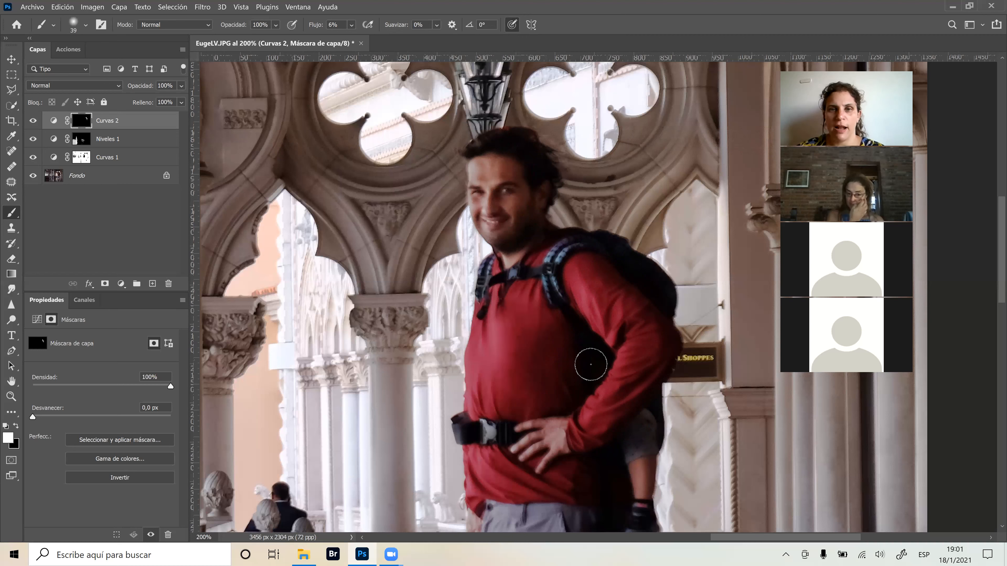
pyautogui.click(33, 121)
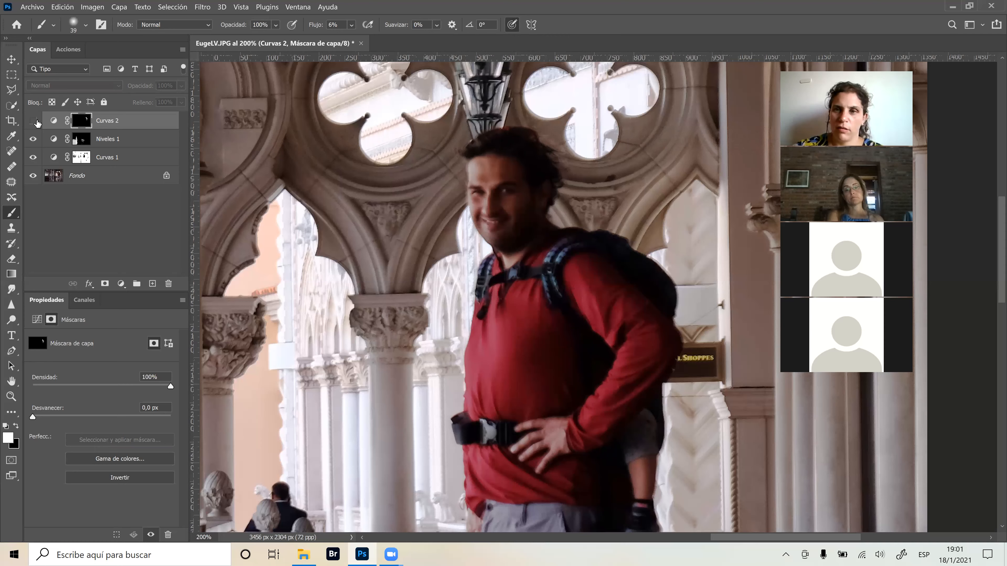
pyautogui.click(33, 120)
pyautogui.hotkey('ctrl', '0')
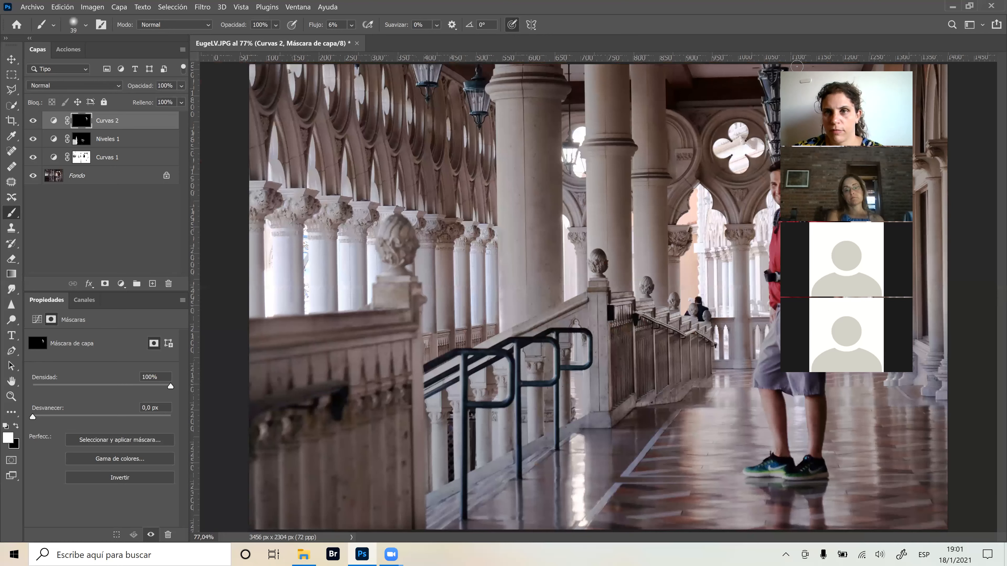
pyautogui.click(32, 121)
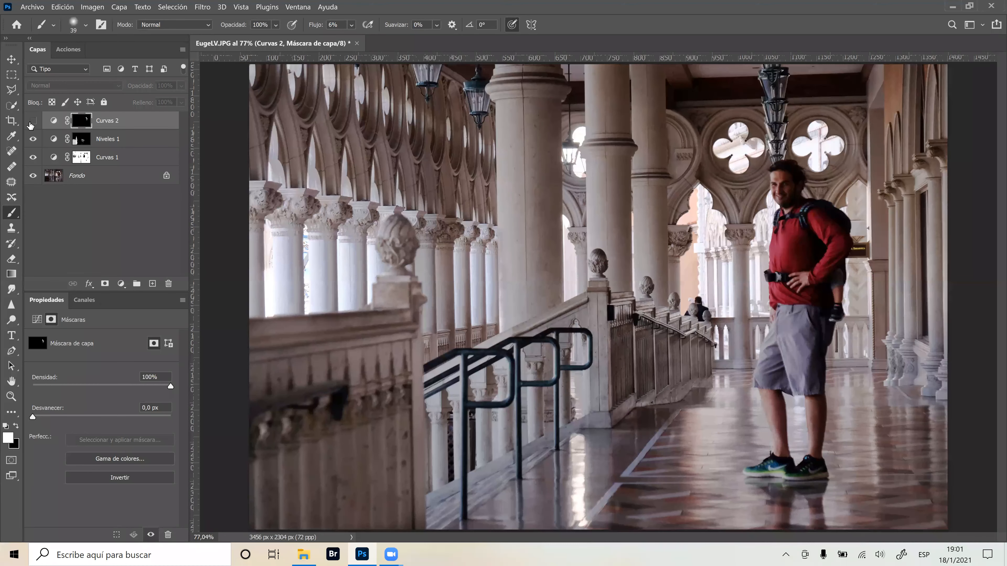
pyautogui.click(32, 121)
pyautogui.hotkey('ctrl', ',')
pyautogui.hotkey('ctrl', ',')
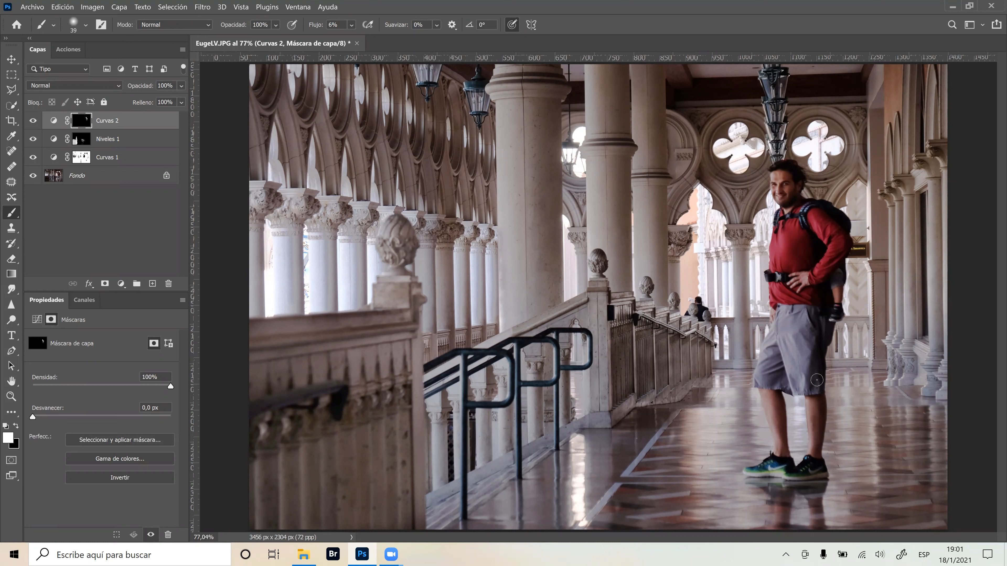
# Paint with white on the Curvas 2 mask over the man's hip and the rear side of his shorts.
pyautogui.moveTo(833, 290); pyautogui.dragTo(822, 326)
pyautogui.hotkey('ctrl', '1')
pyautogui.hotkey('ctrl', '+')
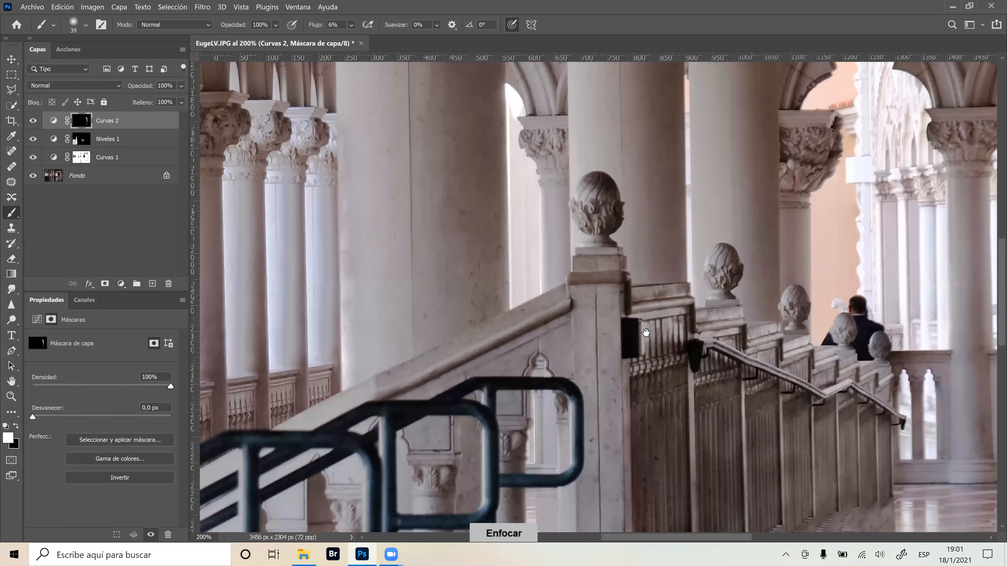
pyautogui.moveTo(637, 358); pyautogui.dragTo(660, 384)
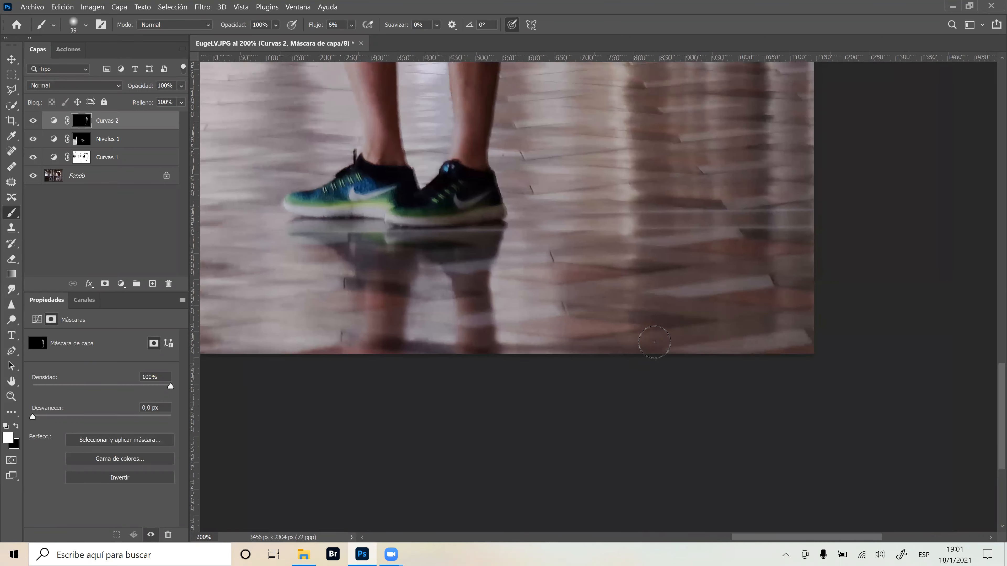
pyautogui.moveTo(535, 178); pyautogui.dragTo(637, 405)
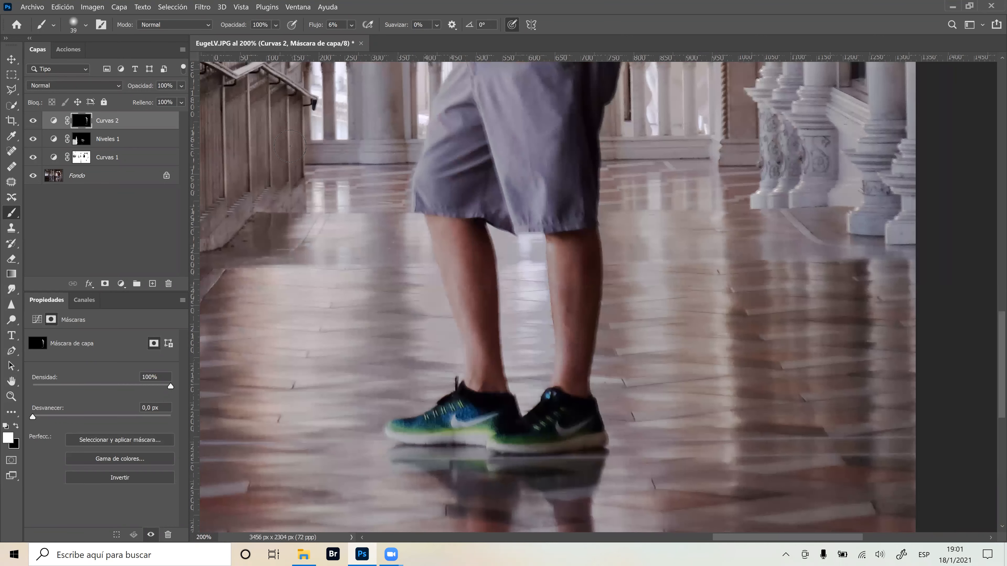
# Rename the Curvas 2 layer as aclarar.
pyautogui.doubleClick(112, 121)
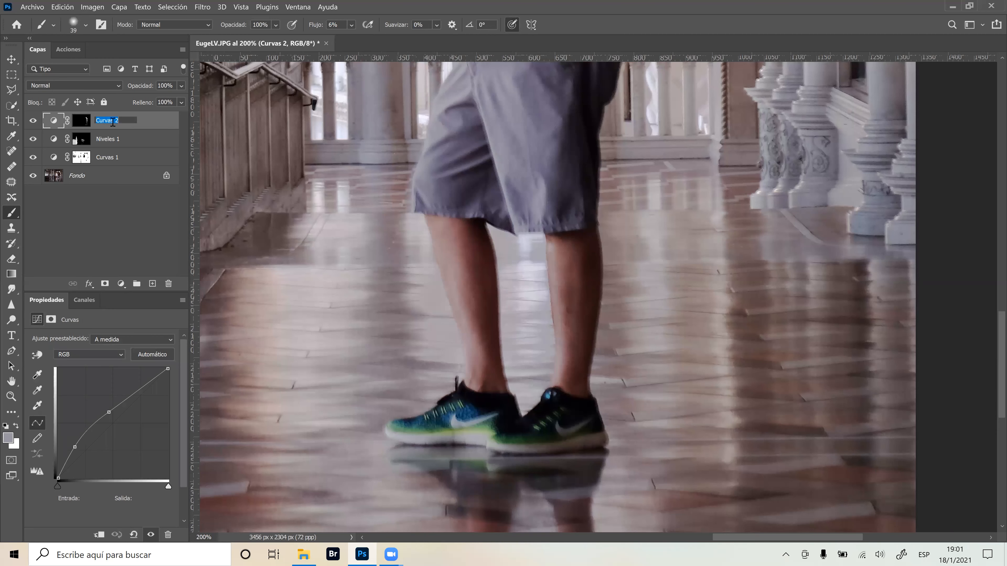
pyautogui.write('aclarar')
pyautogui.press('Return')
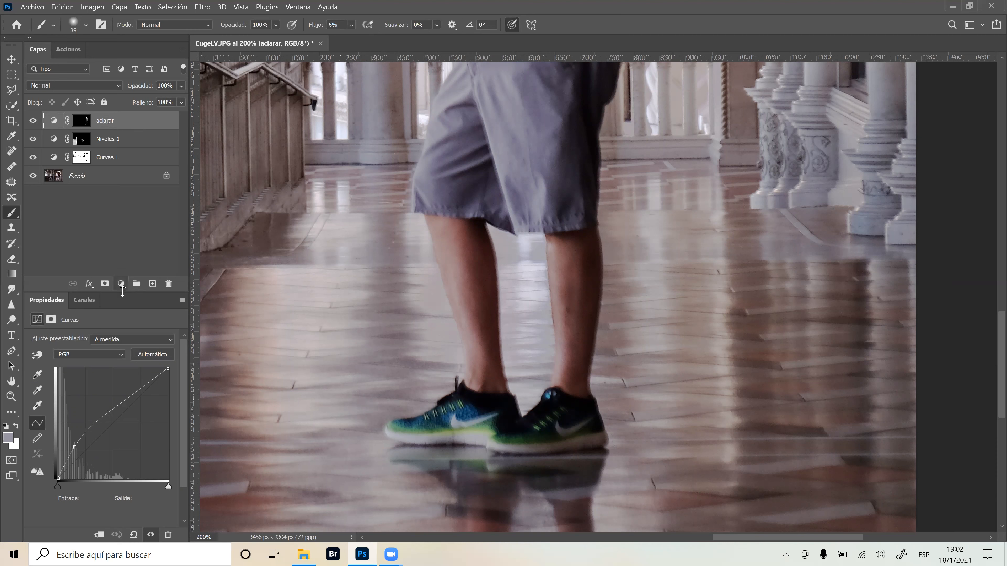
# Add a Curves layer above aclarar, lower its RGB curve from 66 to 51, 142 to 103 and 209 to 185, and compare the darkening.
pyautogui.click(122, 284)
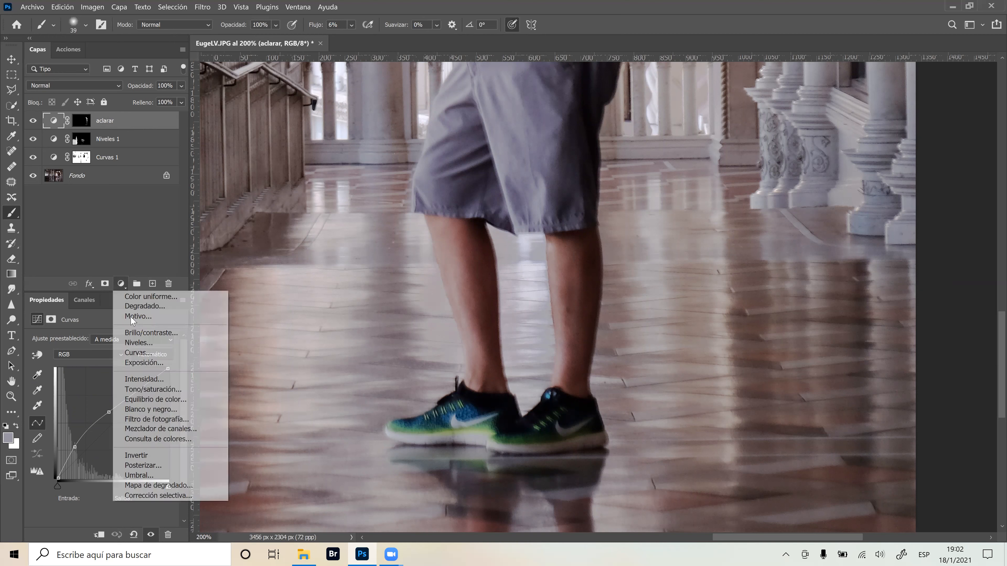
pyautogui.click(141, 351)
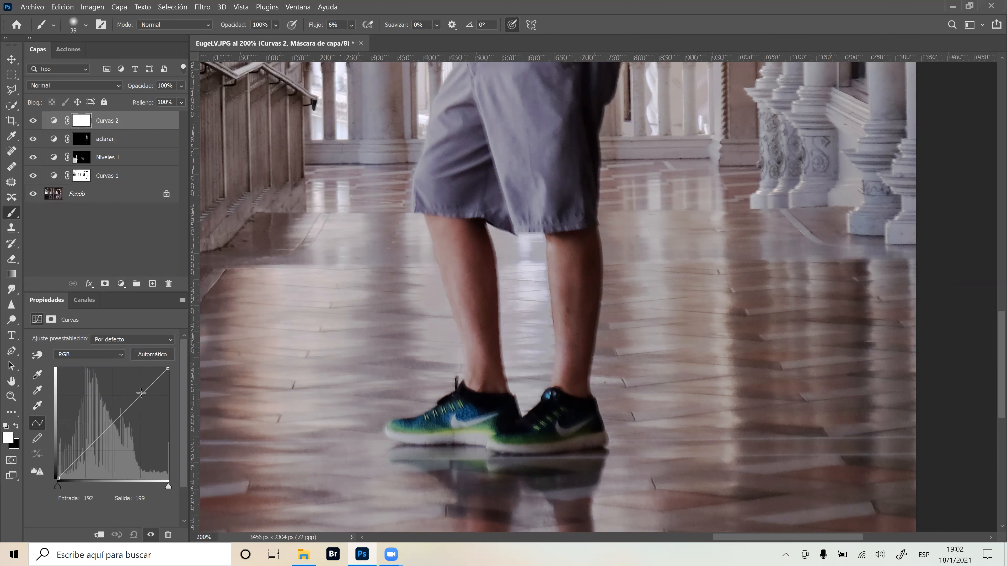
pyautogui.moveTo(87, 449); pyautogui.dragTo(86, 457)
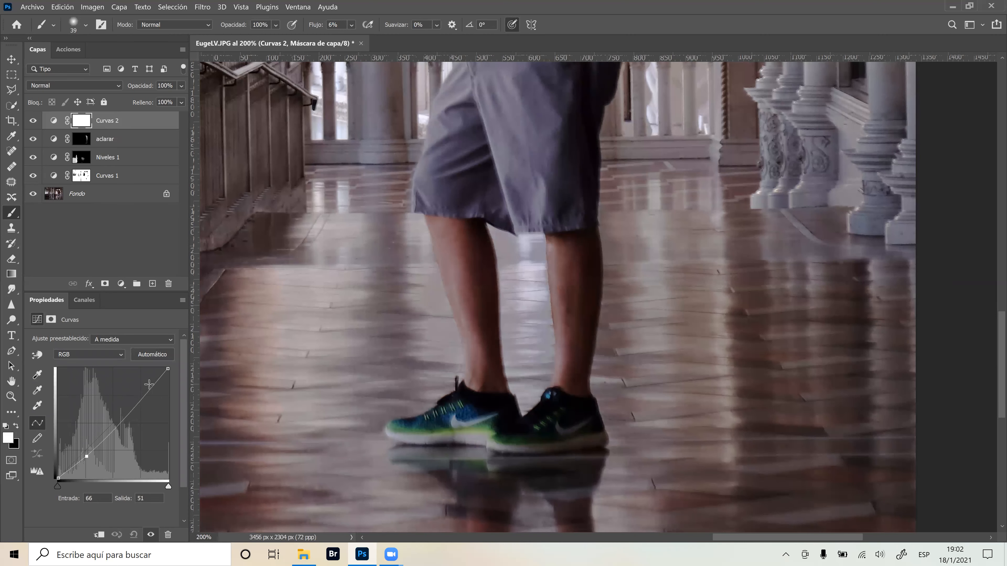
pyautogui.moveTo(146, 399); pyautogui.dragTo(148, 398)
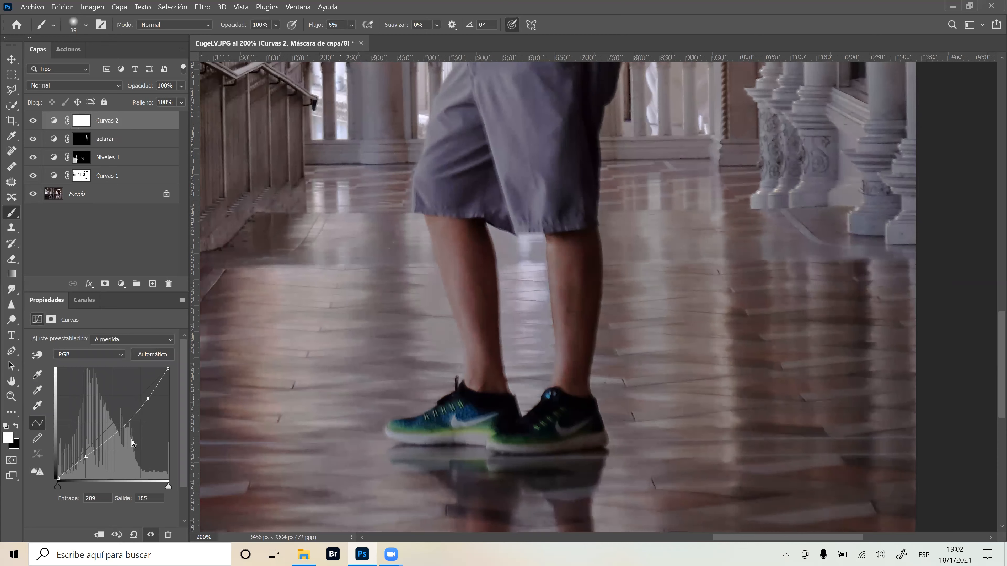
pyautogui.click(118, 434)
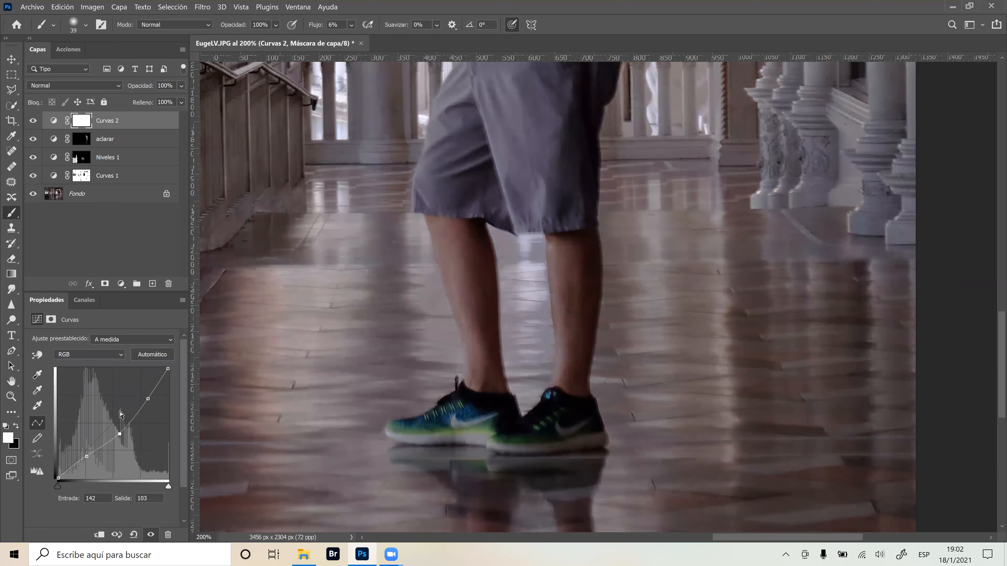
pyautogui.click(32, 120)
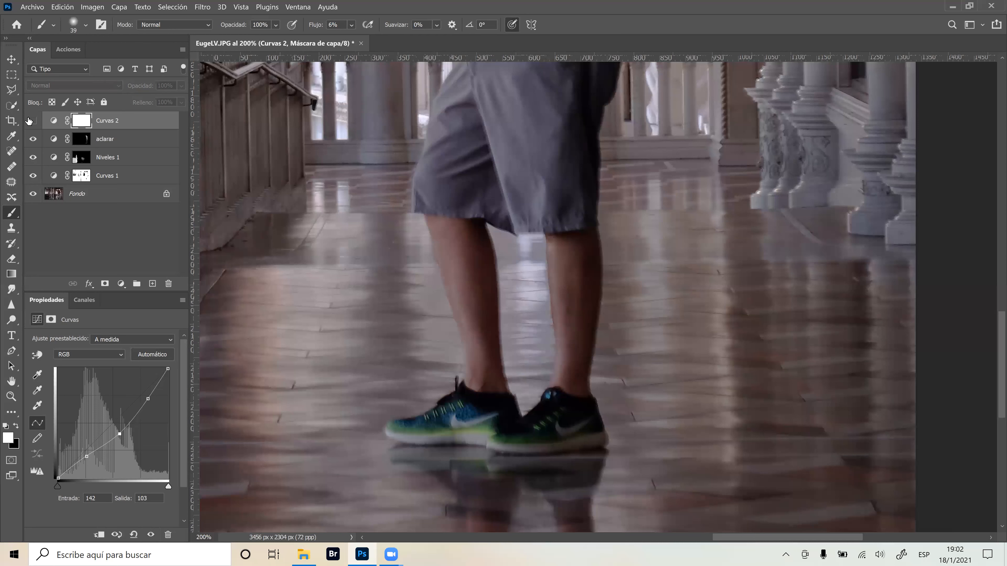
pyautogui.click(31, 121)
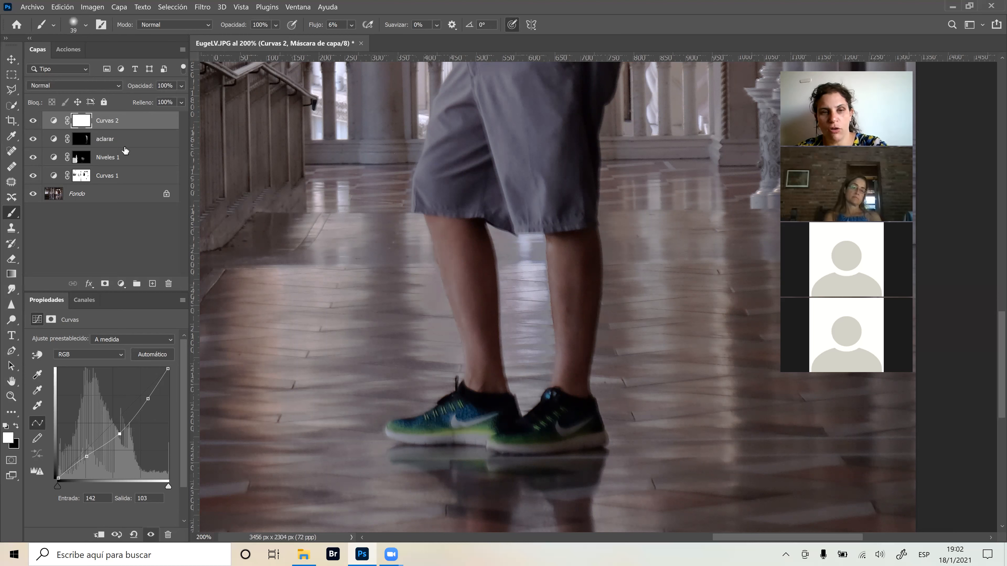
# Invert the new Curvas 2 mask to black and paint it with white at 2% brush flow over the man's front leg.
pyautogui.hotkey('ctrl', 'i')
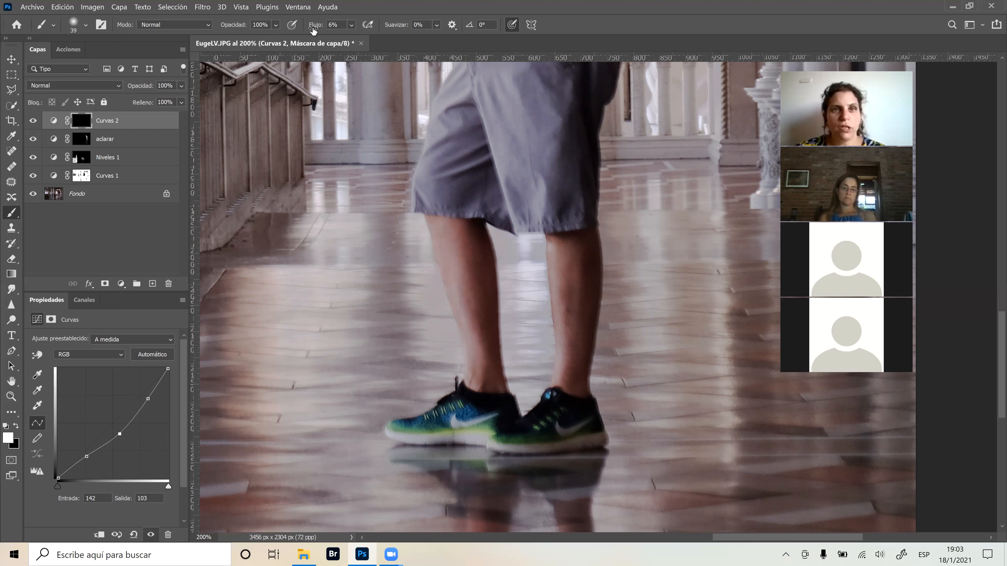
pyautogui.moveTo(317, 26); pyautogui.dragTo(316, 26)
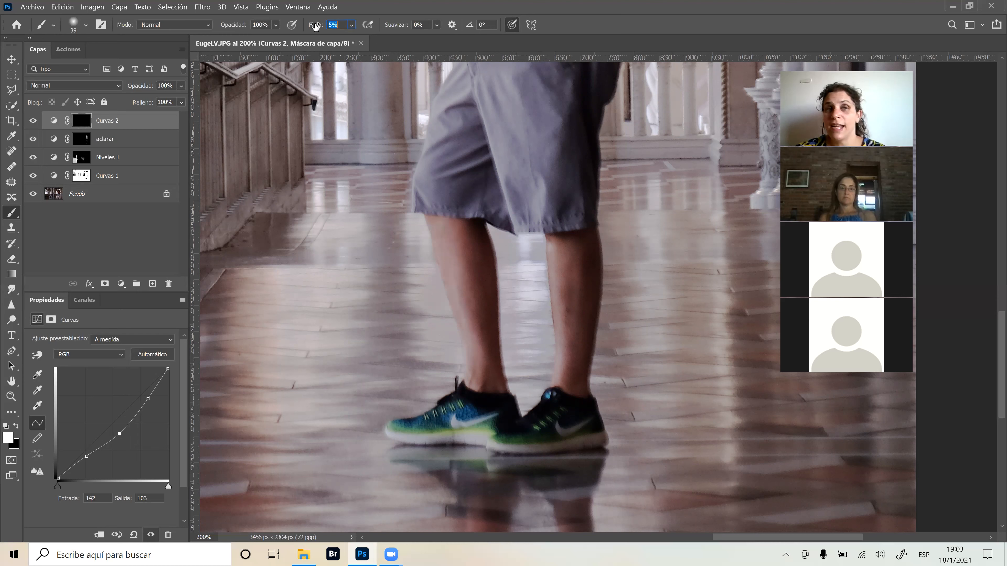
pyautogui.write('4')
pyautogui.press('Return')
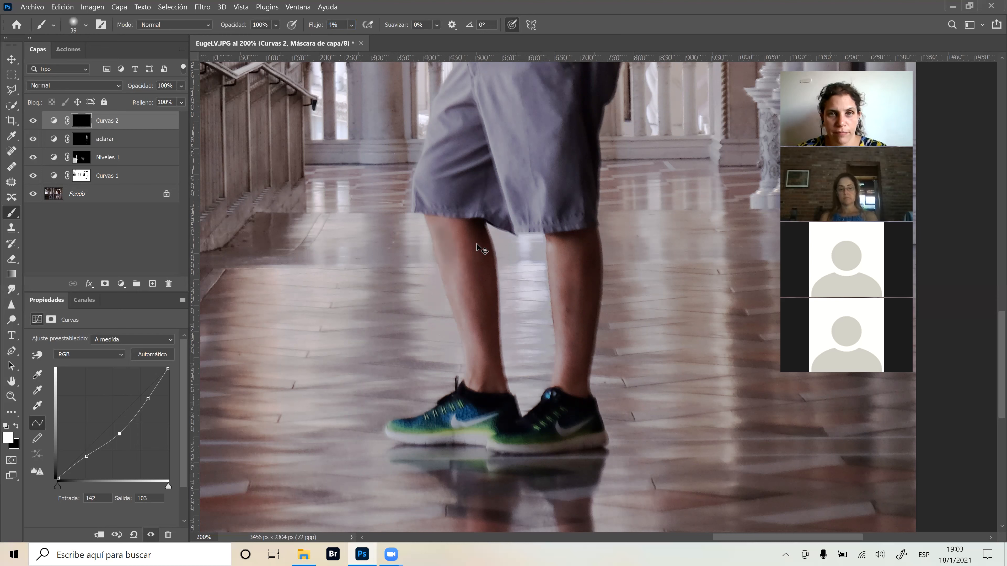
pyautogui.moveTo(319, 26); pyautogui.dragTo(325, 20)
pyautogui.write('2')
pyautogui.press('Return')
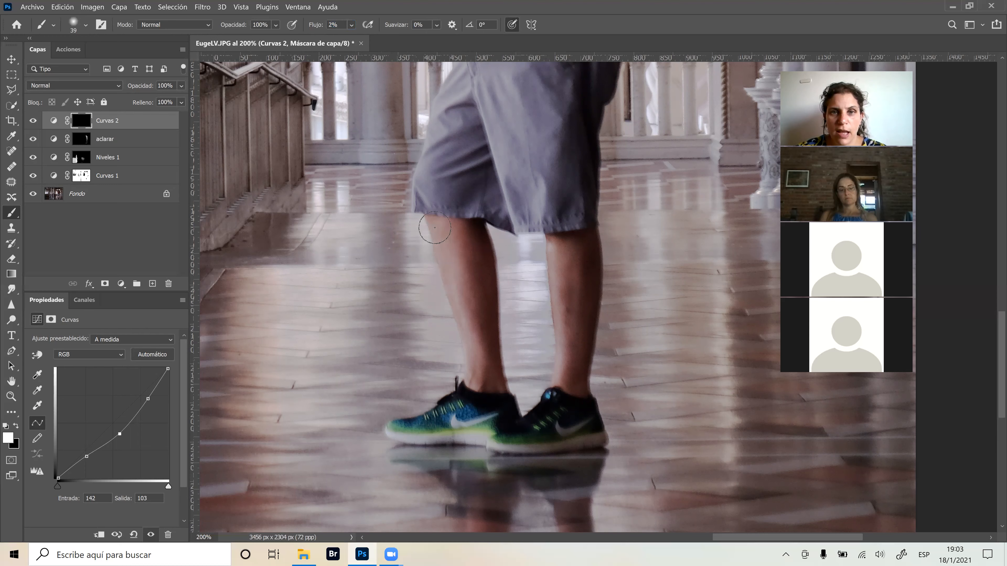
pyautogui.moveTo(447, 238); pyautogui.dragTo(458, 298)
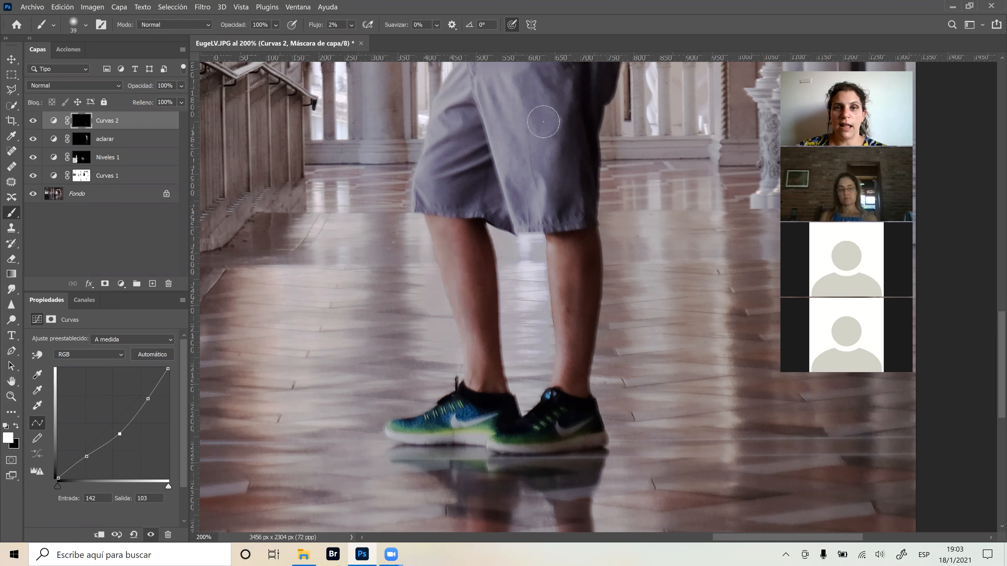
# Set the Curvas 2 layer's opacity to 46% and paint its mask over both lower legs, comparing with Curvas 2 and aclarar hidden.
pyautogui.moveTo(142, 88); pyautogui.dragTo(136, 88)
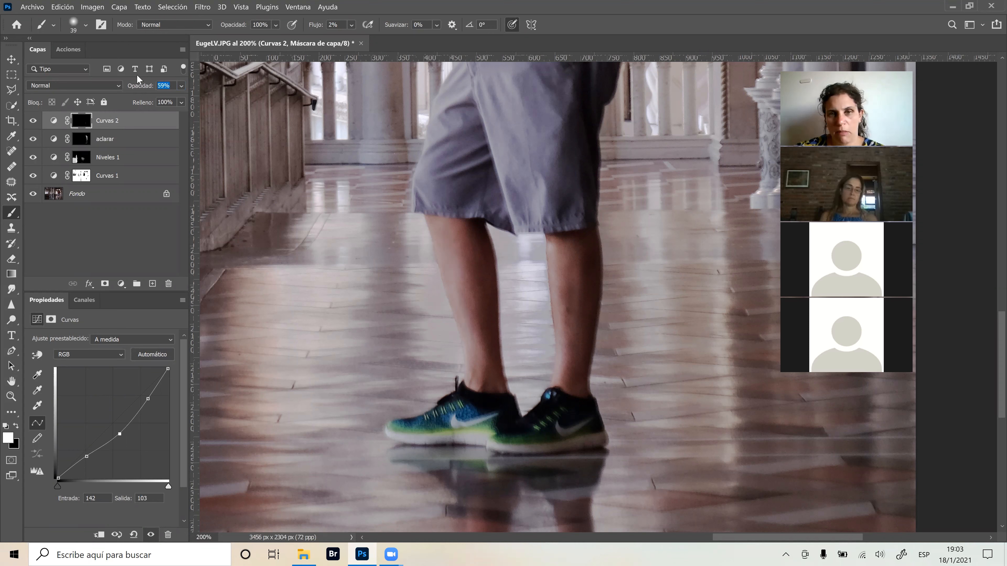
pyautogui.moveTo(447, 215); pyautogui.dragTo(470, 361)
pyautogui.moveTo(549, 325)
pyautogui.mouseDown()
pyautogui.moveTo(560, 360)
pyautogui.moveTo(564, 279)
pyautogui.moveTo(552, 242)
pyautogui.moveTo(563, 367)
pyautogui.mouseUp()
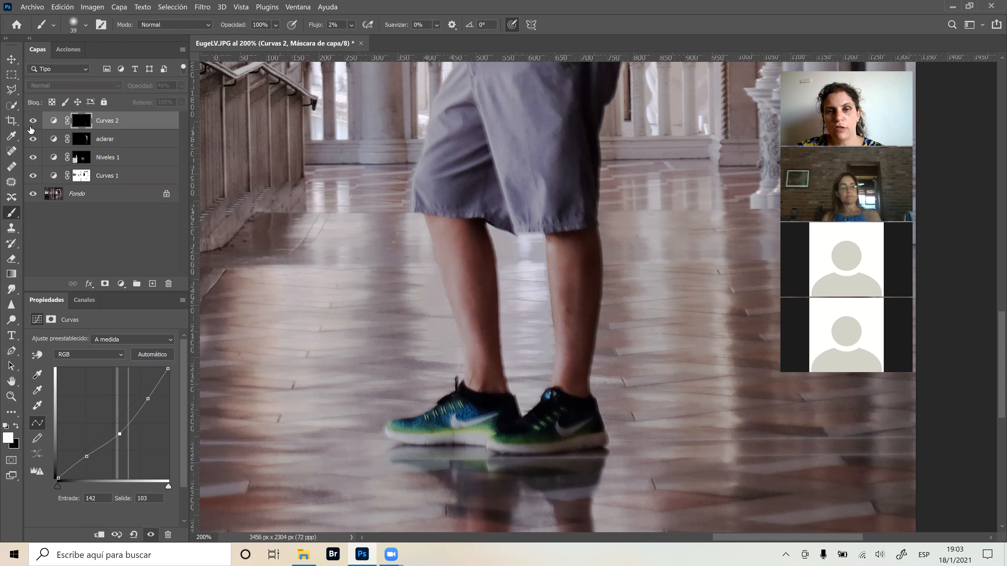
pyautogui.click(32, 122)
pyautogui.click(29, 127)
pyautogui.click(32, 140)
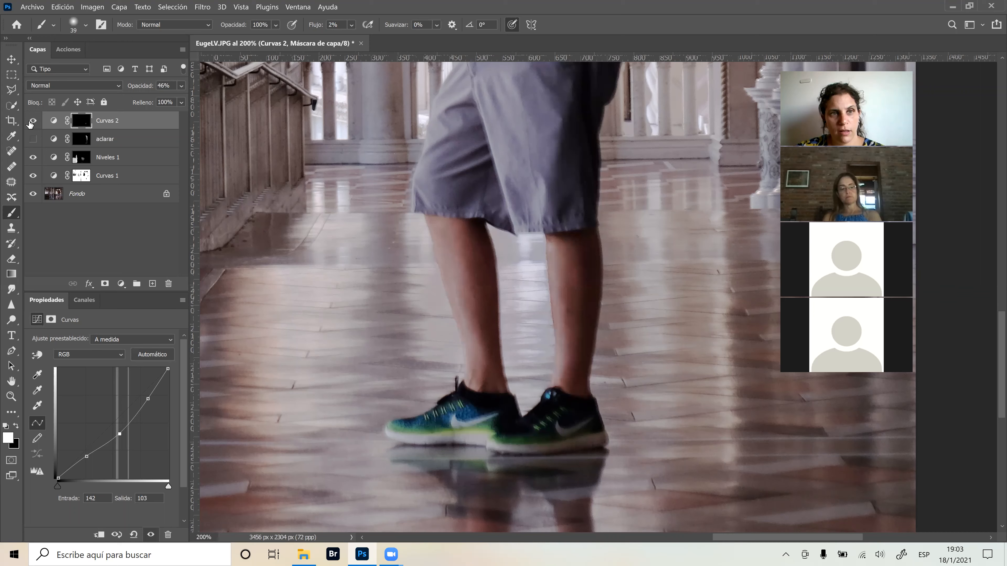
pyautogui.click(32, 138)
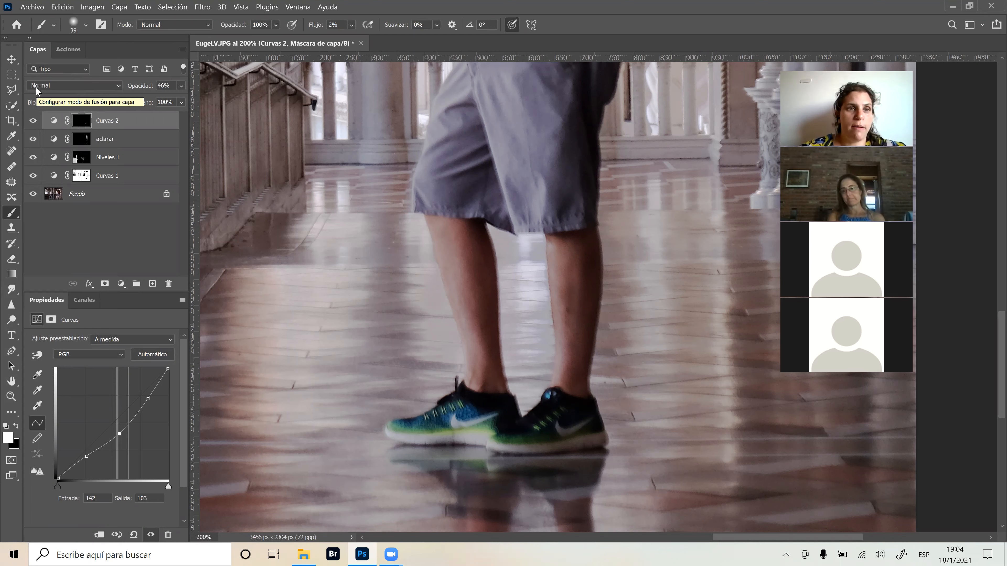
# Set the Curvas 2 layer's blending mode to Luminosidad and compare the legs with the layer hidden.
pyautogui.click(106, 86)
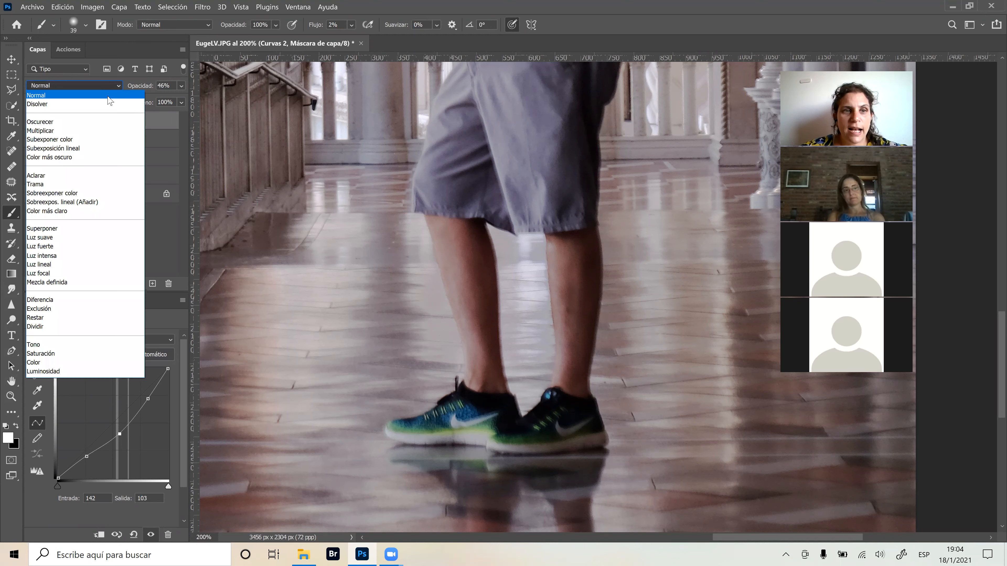
pyautogui.click(66, 375)
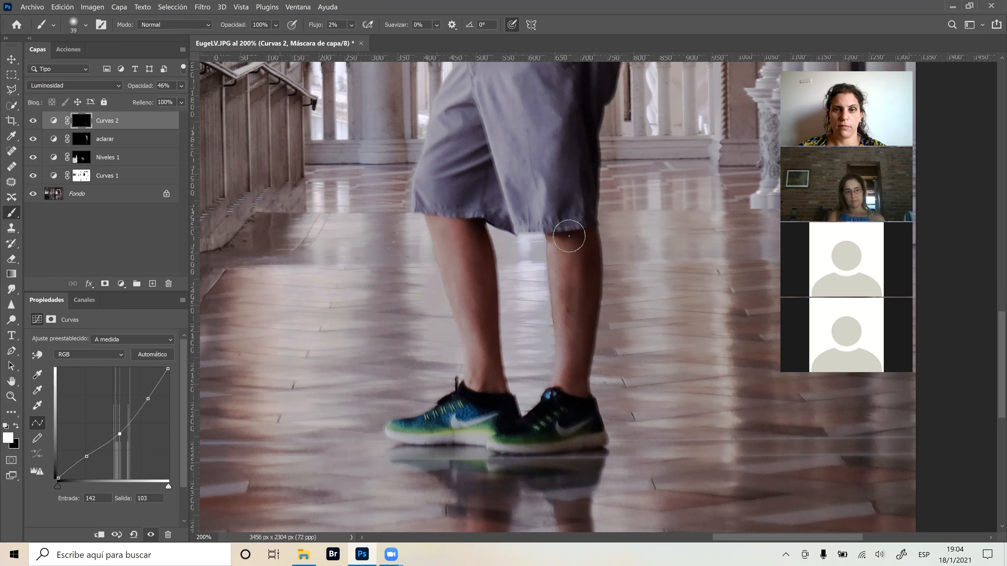
pyautogui.click(31, 121)
pyautogui.click(30, 121)
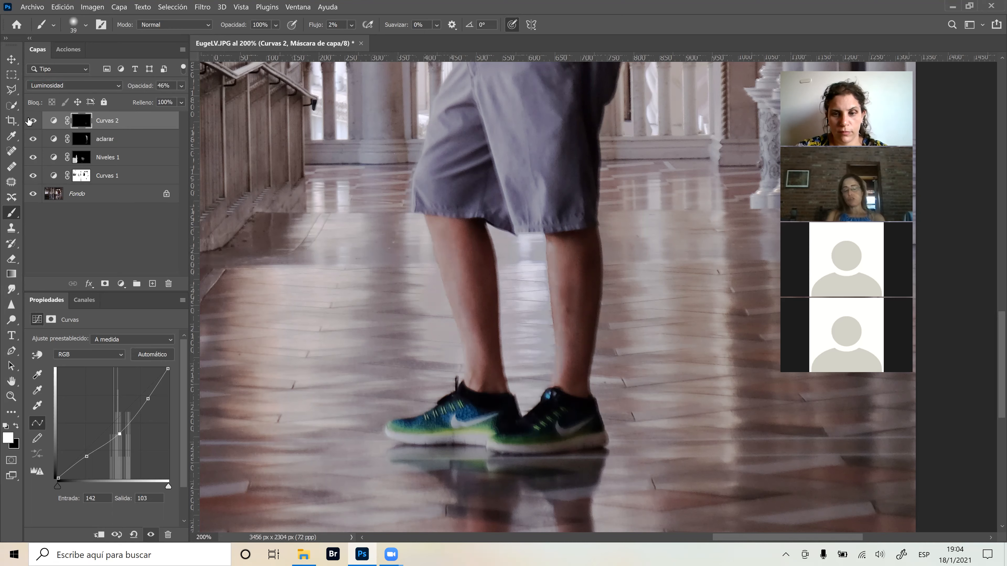
# Group the Curvas 2, aclarar, Niveles 1 and Curvas 1 layers and expand the group to show its contents.
pyautogui.hotkey('ctrl', '0')
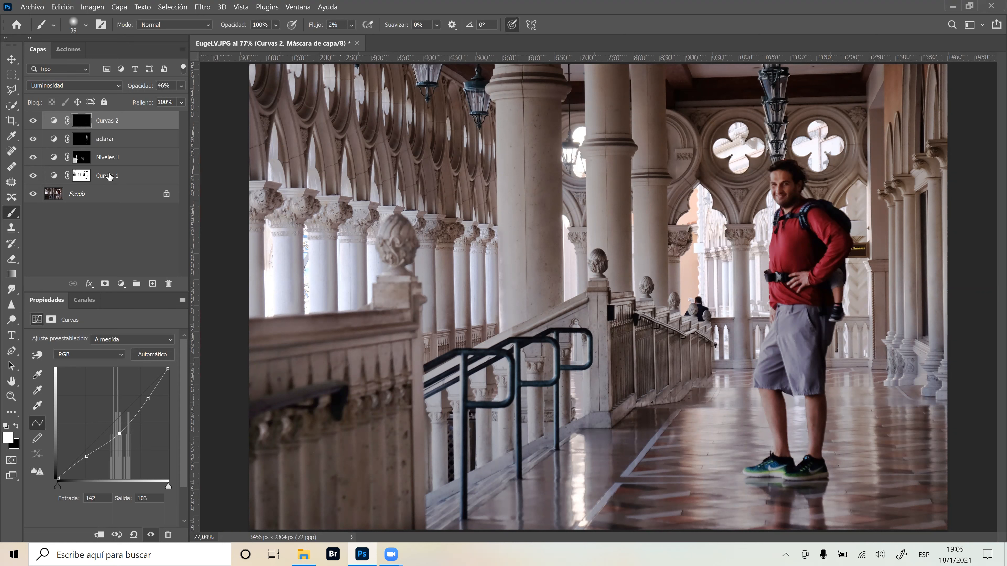
pyautogui.press('shift')
pyautogui.keyDown('shift'); pyautogui.click(117, 176); pyautogui.keyUp('shift')
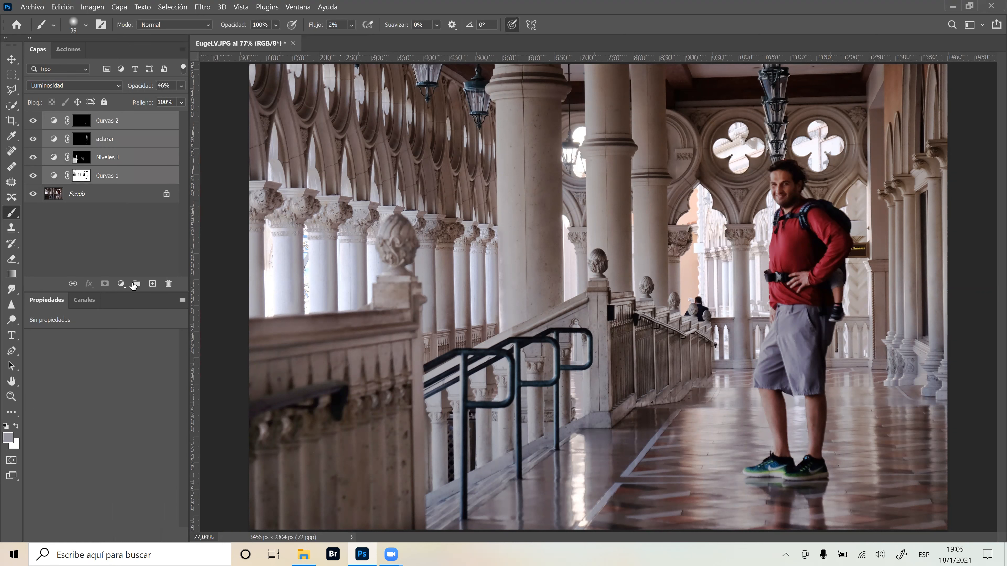
pyautogui.click(136, 284)
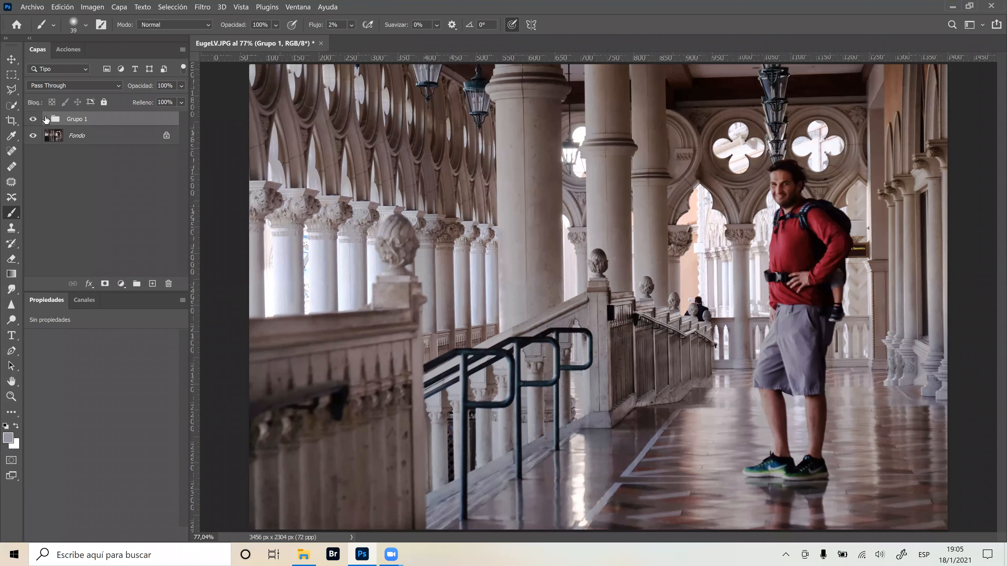
pyautogui.click(47, 119)
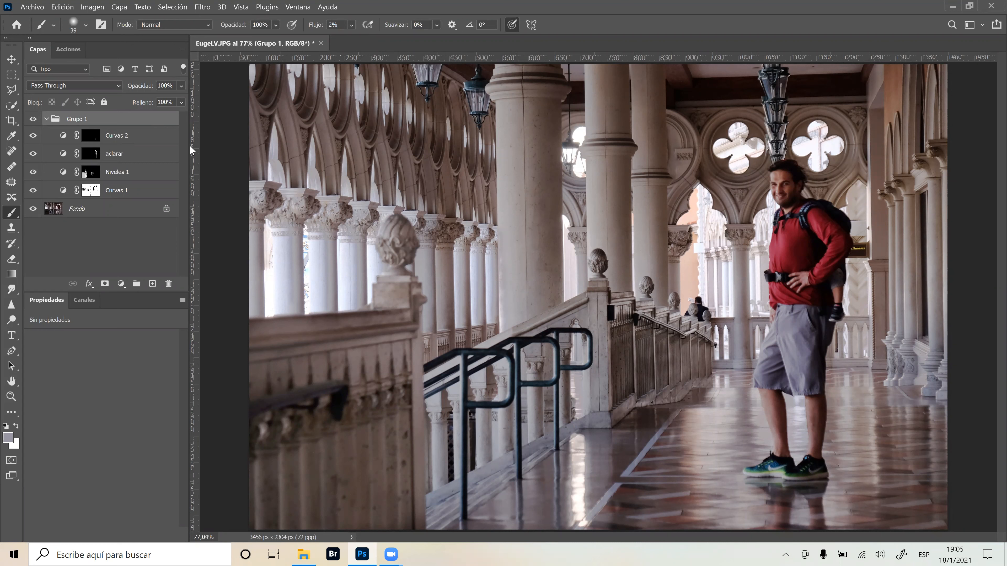
# Compare the whole photo with the Grupo 1 adjustments hidden and shown.
pyautogui.click(32, 120)
pyautogui.click(32, 119)
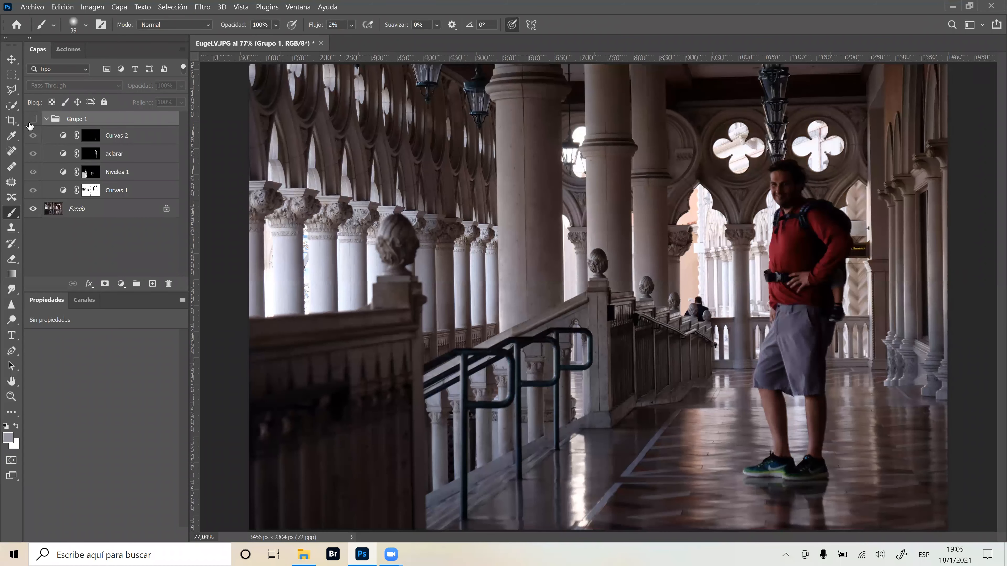
pyautogui.click(32, 120)
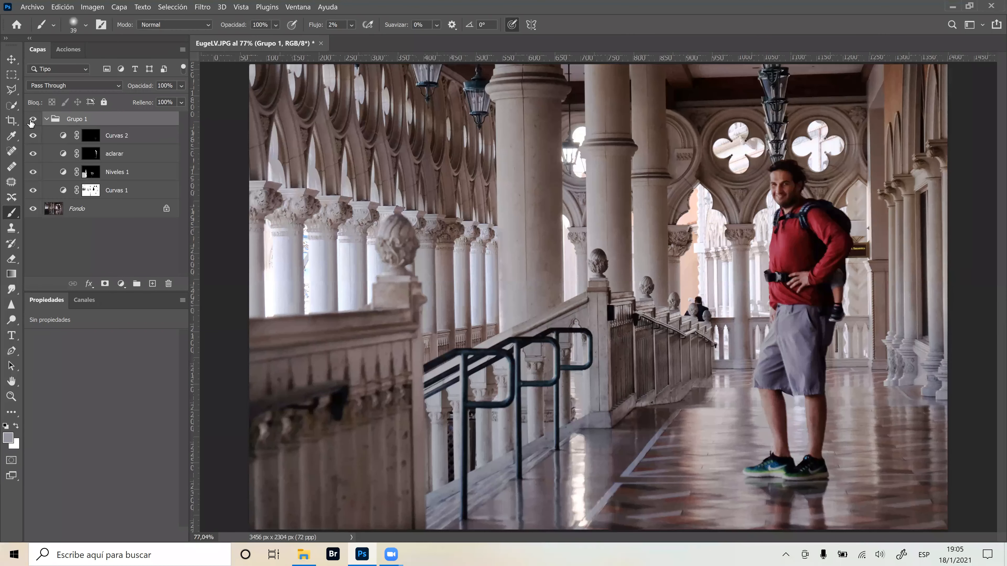
pyautogui.click(31, 120)
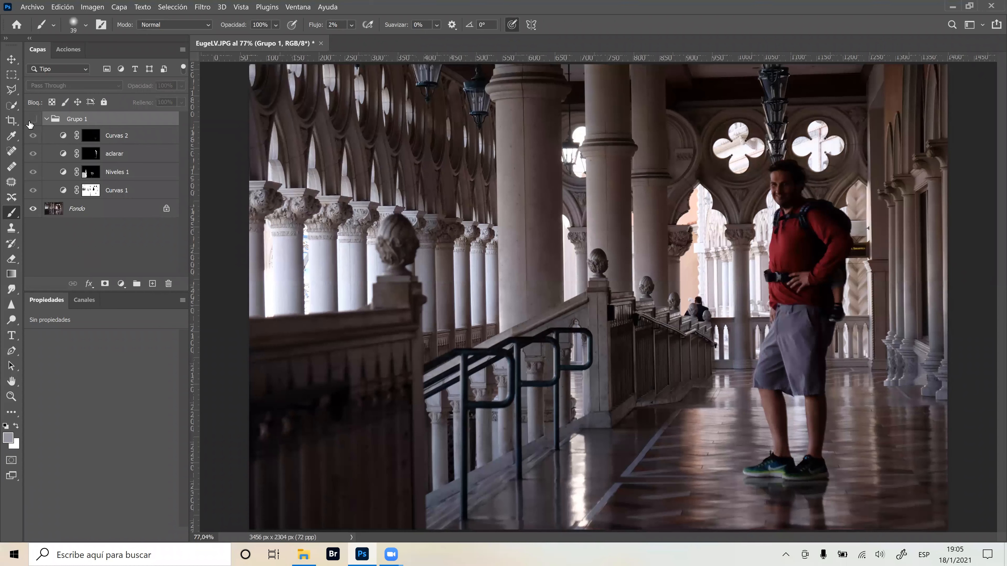
pyautogui.click(31, 120)
pyautogui.click(29, 124)
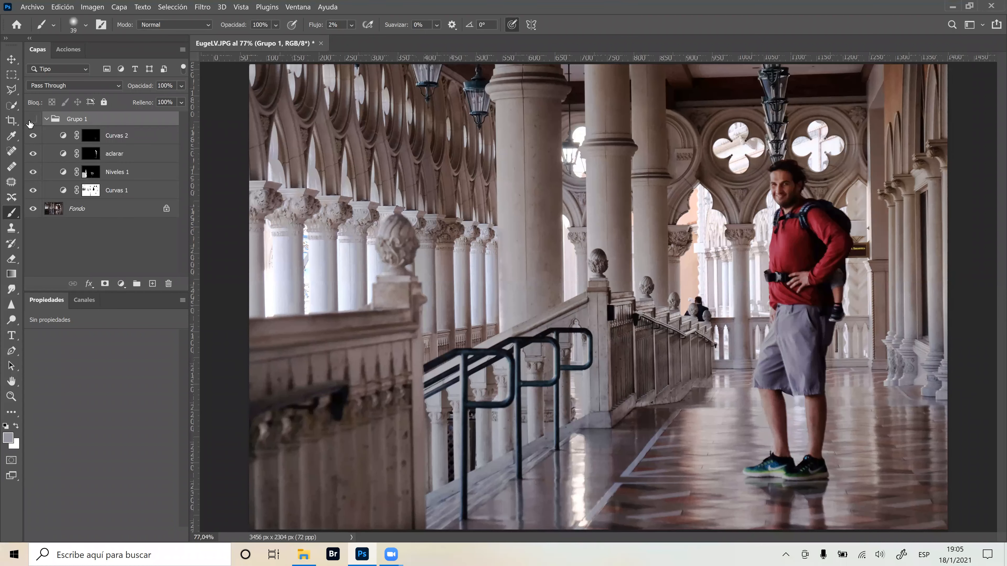
pyautogui.click(30, 125)
pyautogui.click(27, 127)
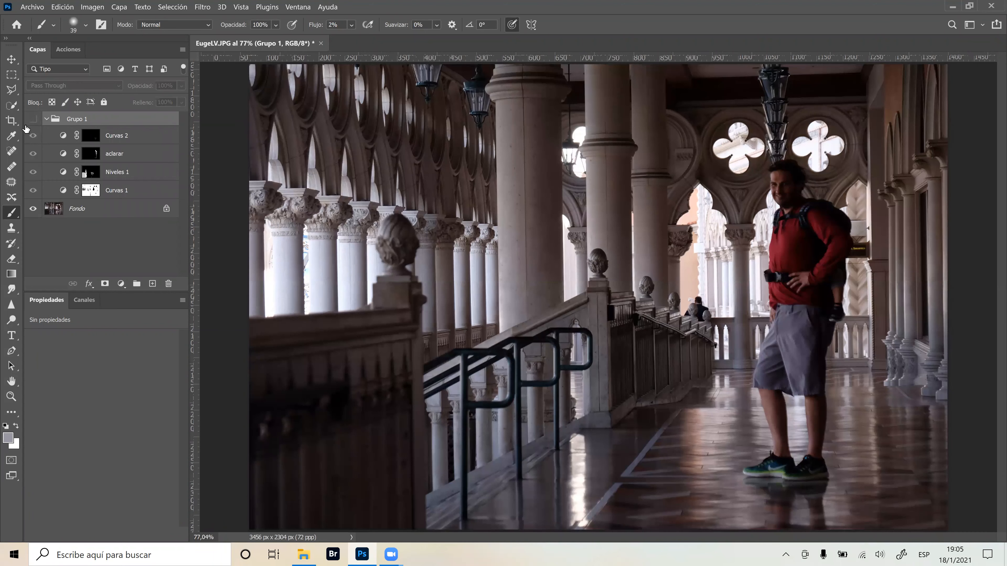
pyautogui.click(26, 127)
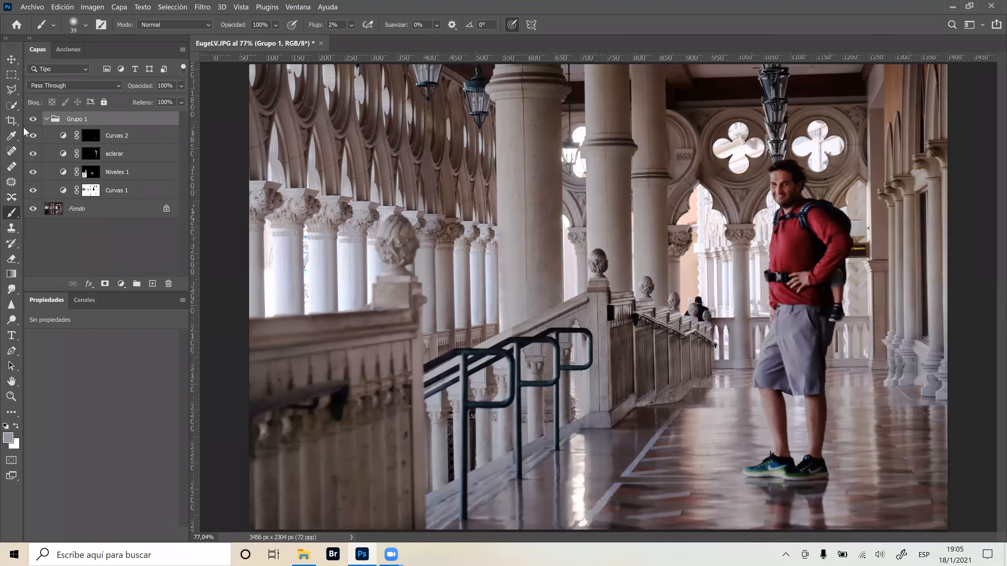
pyautogui.click(26, 132)
pyautogui.click(32, 135)
pyautogui.click(32, 120)
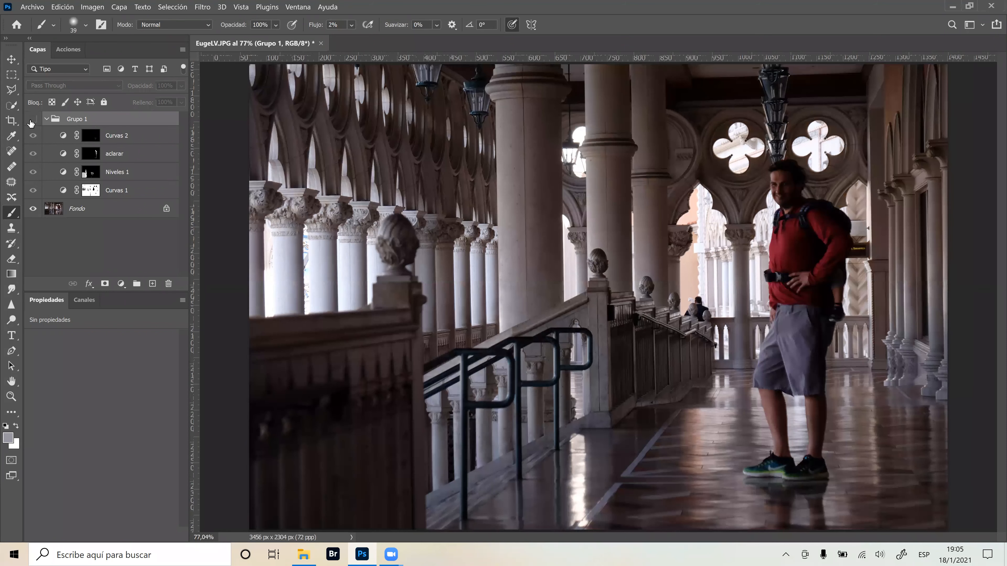
pyautogui.click(31, 122)
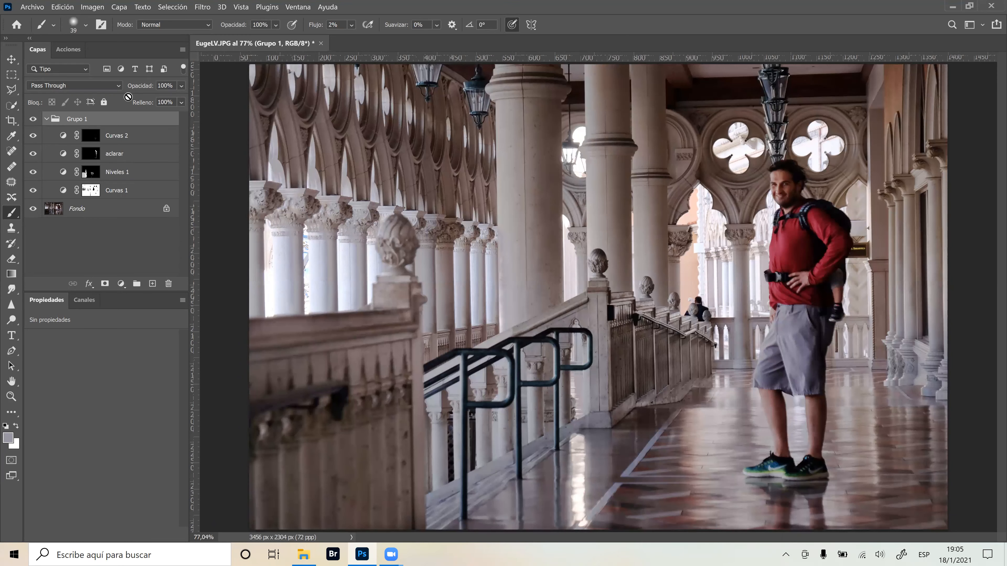
pyautogui.click(33, 121)
pyautogui.click(34, 121)
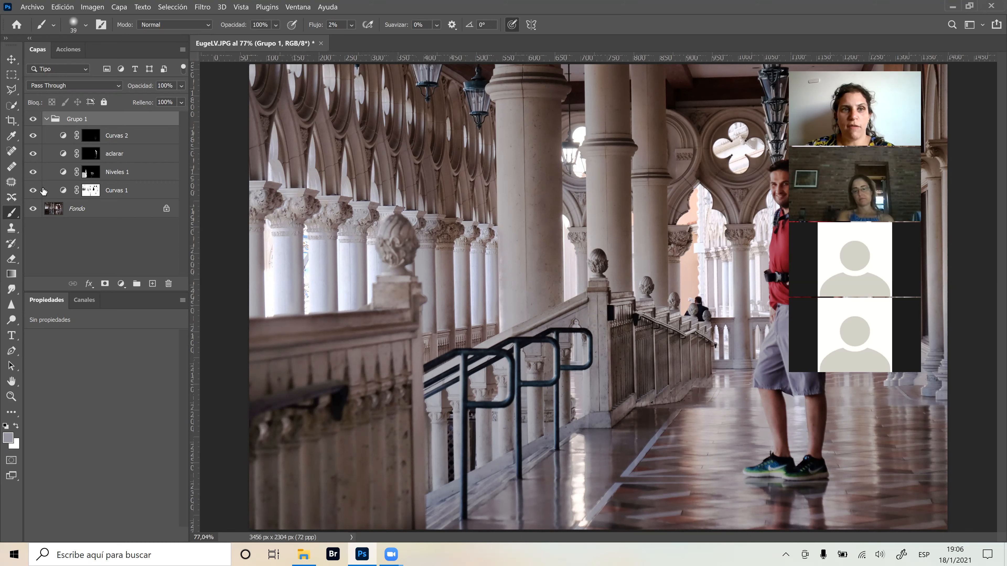
# Select the Curvas 1 mask and compare the photo with the Curvas 1 layer hidden and shown.
pyautogui.click(33, 191)
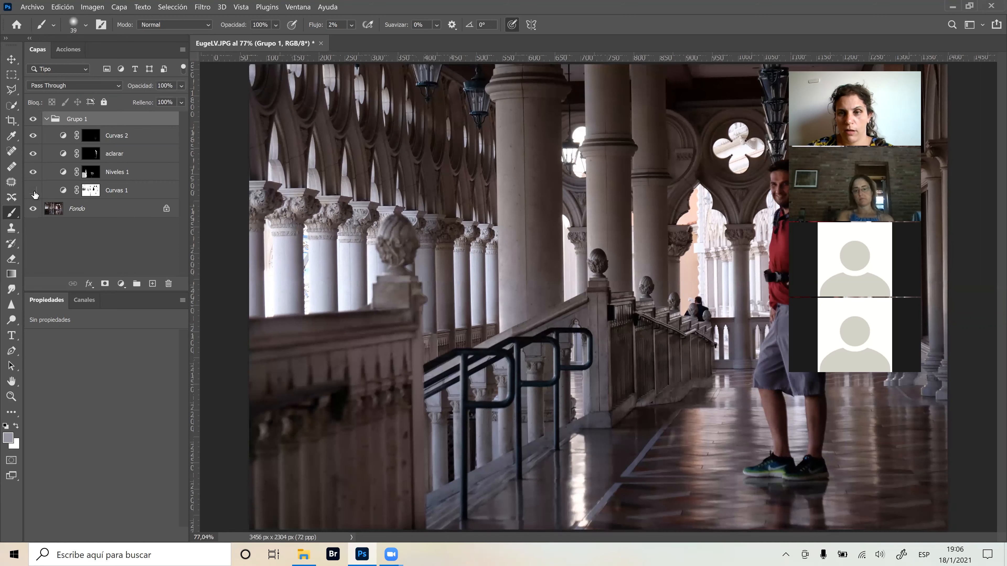
pyautogui.click(34, 192)
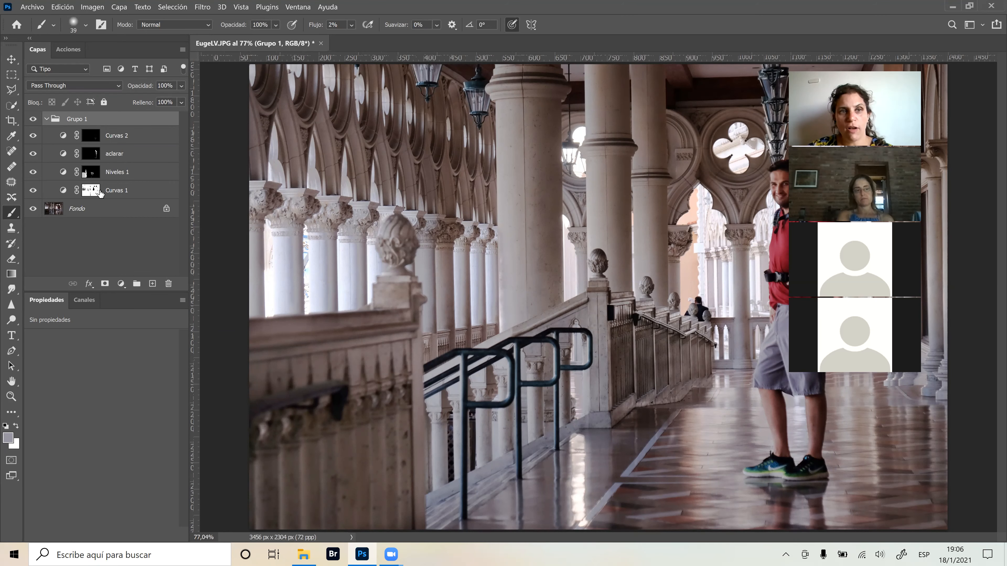
pyautogui.click(90, 196)
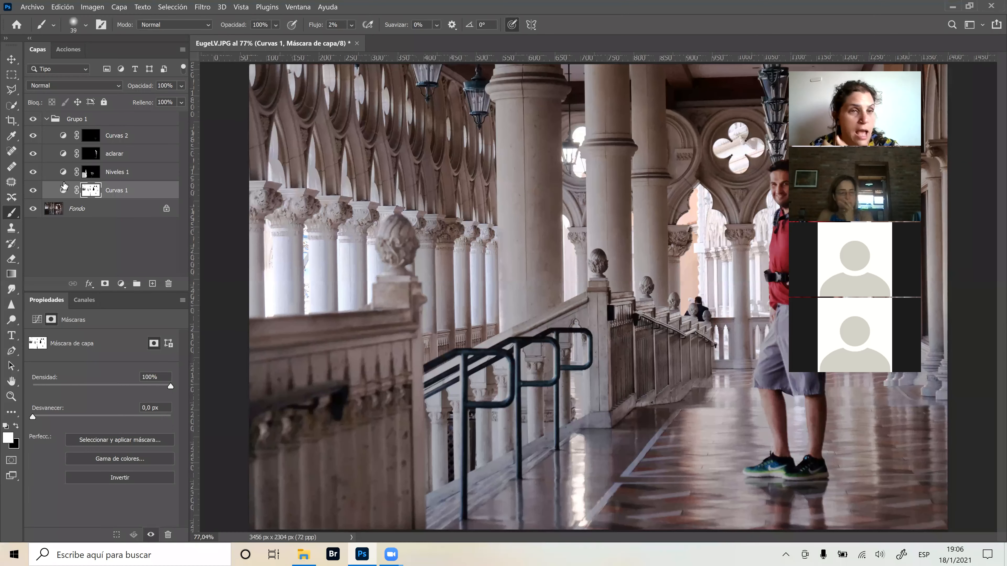
pyautogui.click(32, 190)
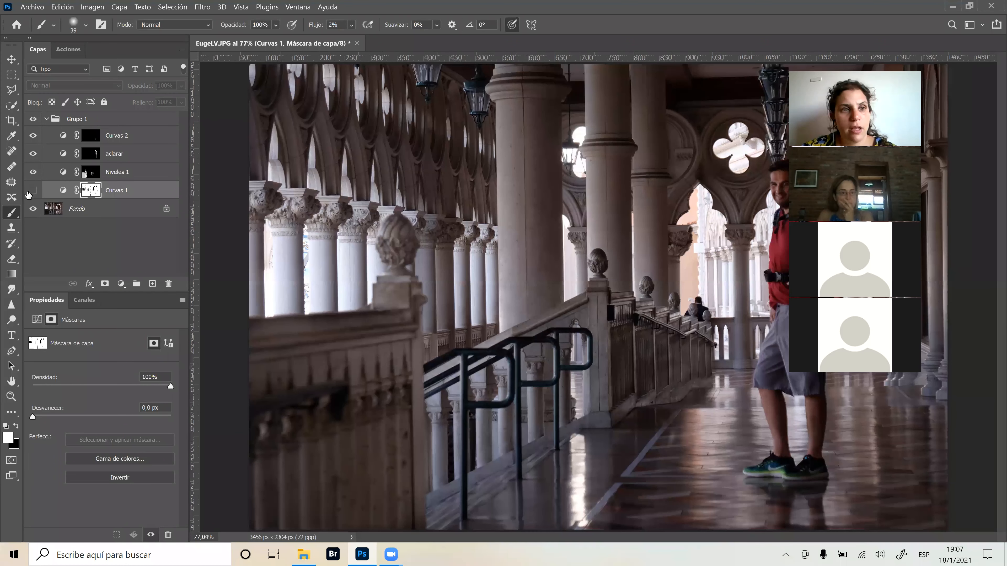
pyautogui.click(32, 191)
pyautogui.click(34, 191)
pyautogui.click(34, 190)
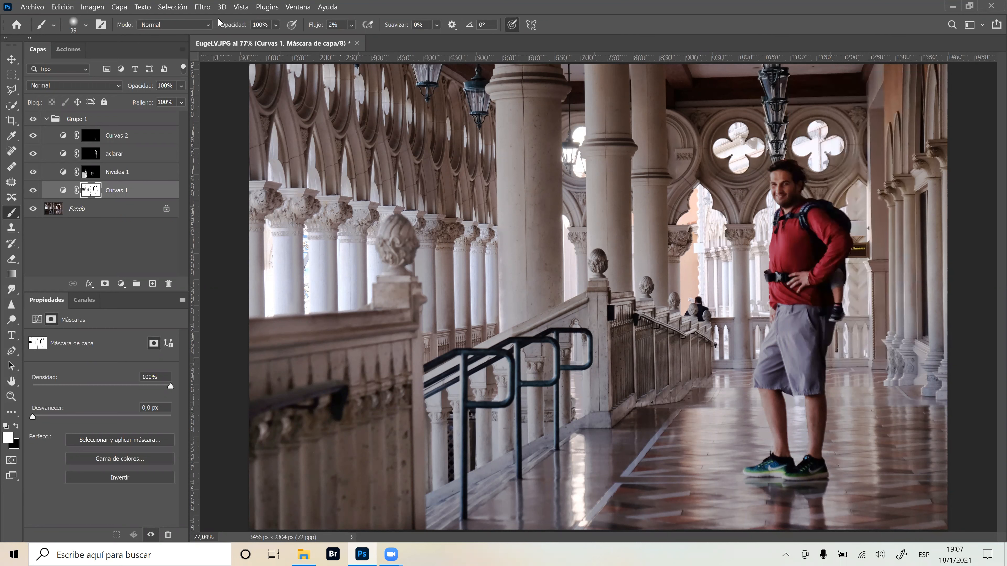
# Open Color Range on the Curvas 1 mask and use Muestreados to sample tones from the floor reflections and the arcade.
pyautogui.click(174, 7)
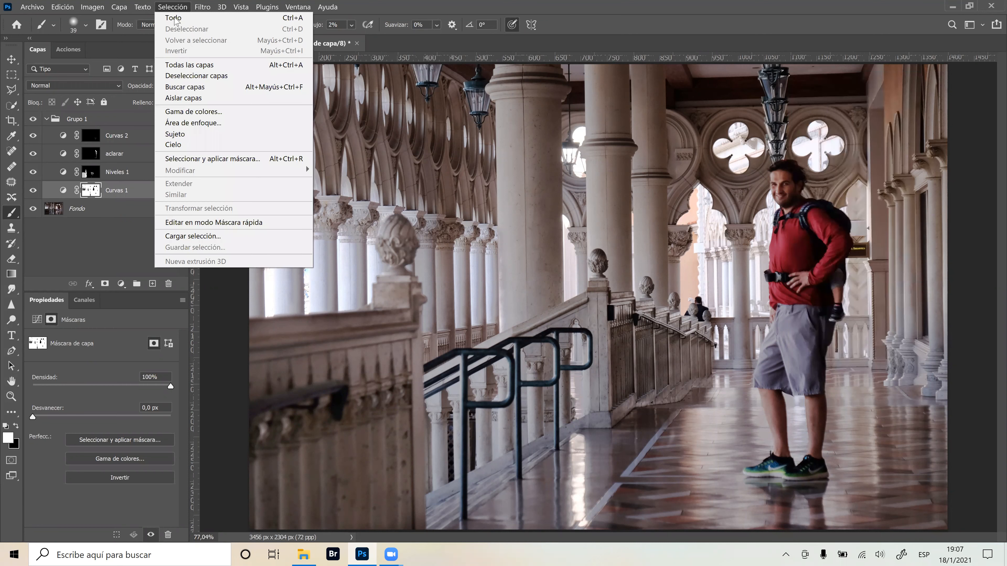
pyautogui.click(202, 112)
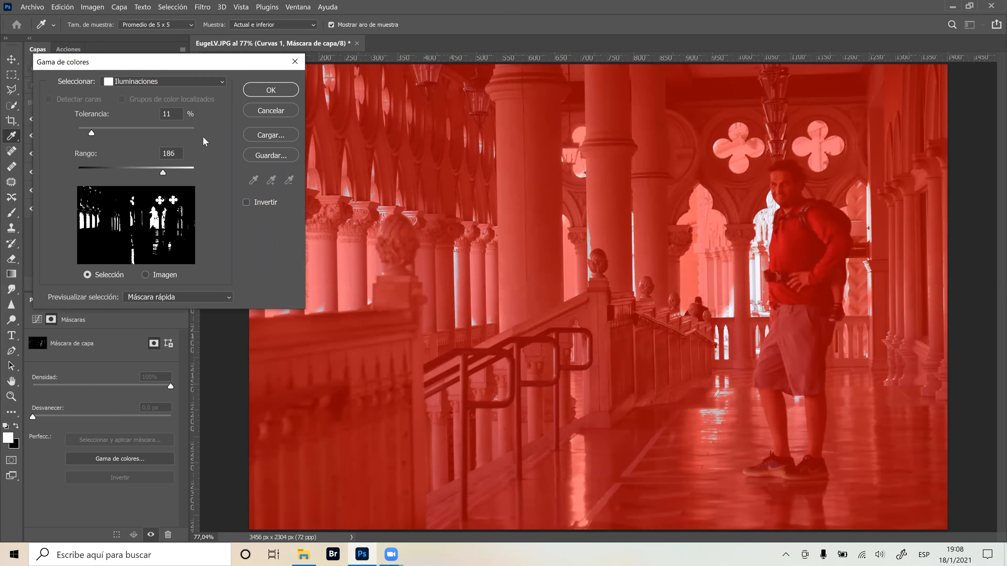
pyautogui.click(123, 82)
pyautogui.click(127, 95)
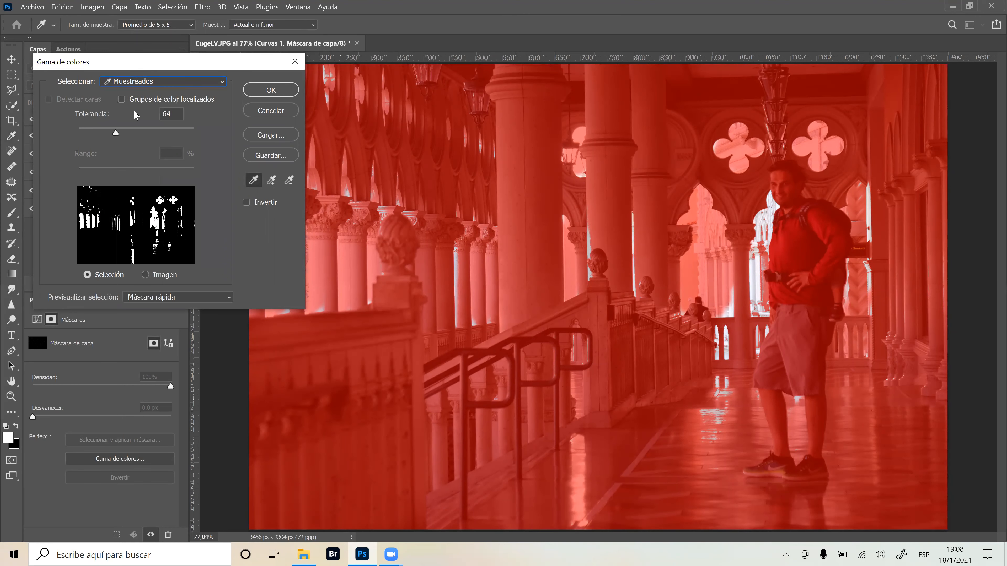
pyautogui.click(716, 430)
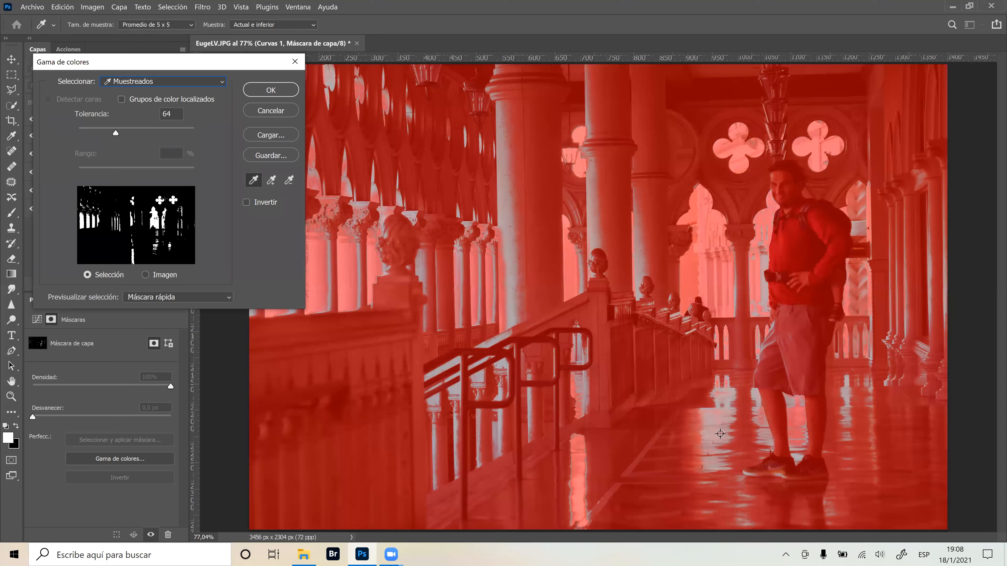
pyautogui.click(724, 429)
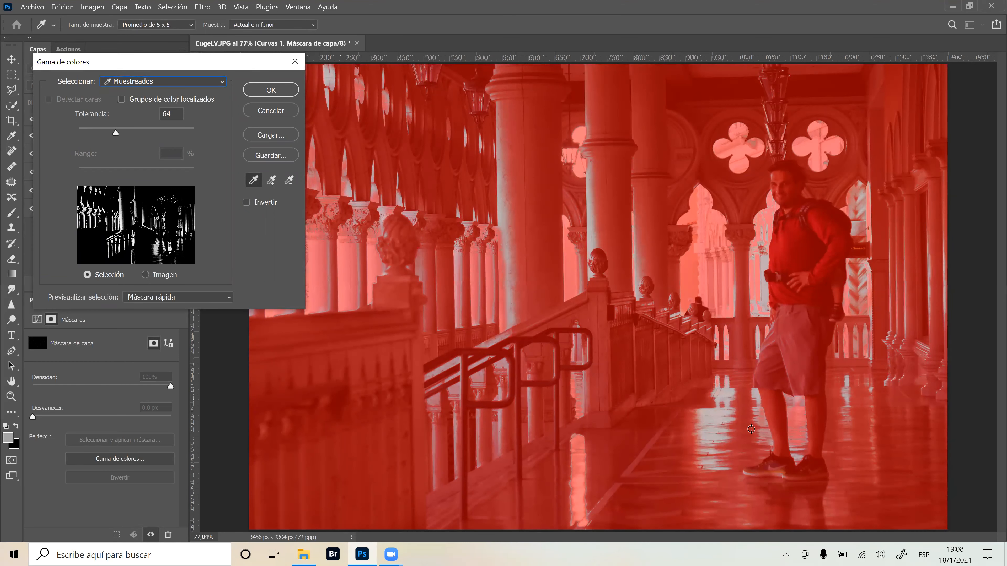
pyautogui.click(744, 434)
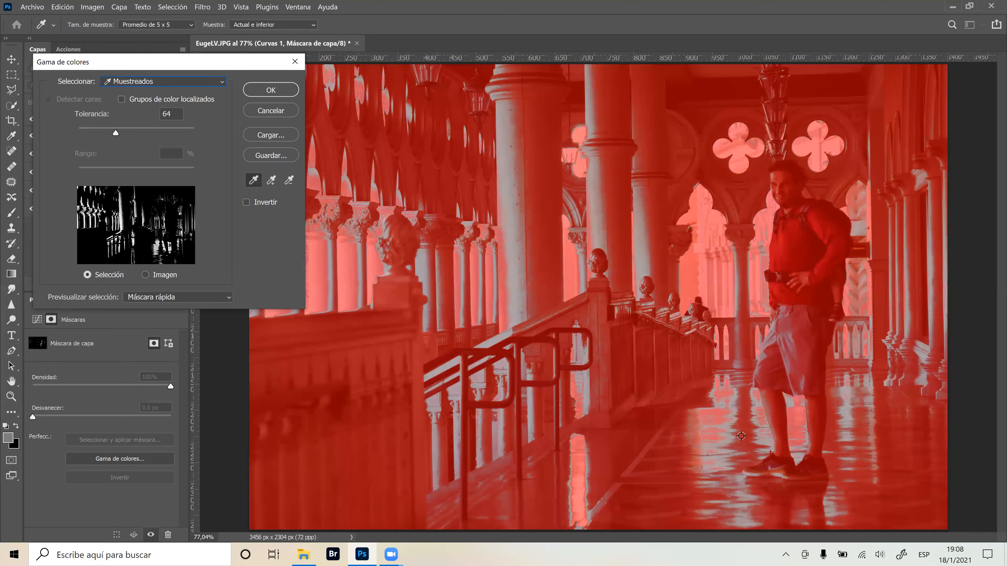
pyautogui.click(459, 258)
pyautogui.click(353, 231)
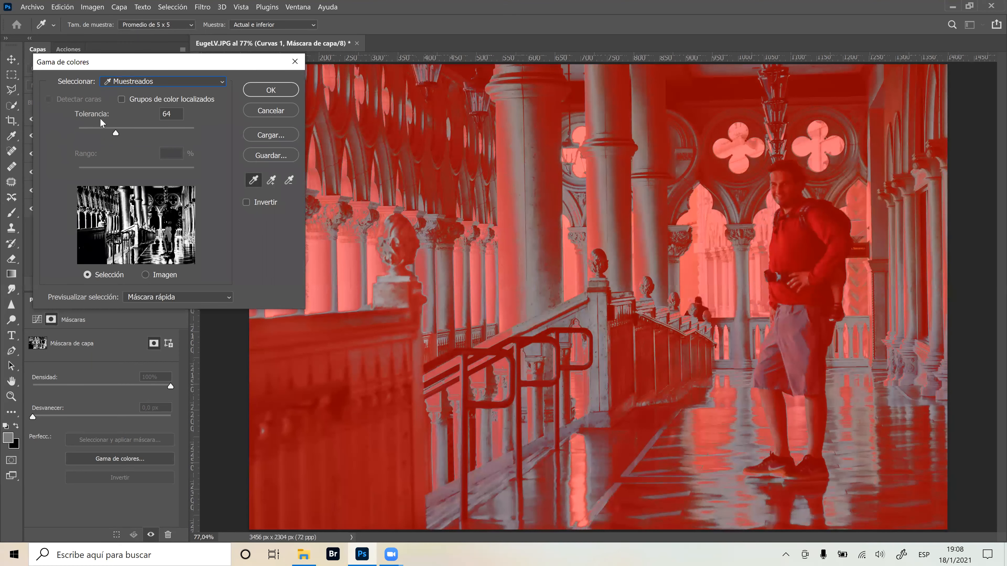
# Try an Iluminaciones color range with 70% tolerance and range 111 on the Curvas 1 mask, then restore the previous mask.
pyautogui.click(126, 83)
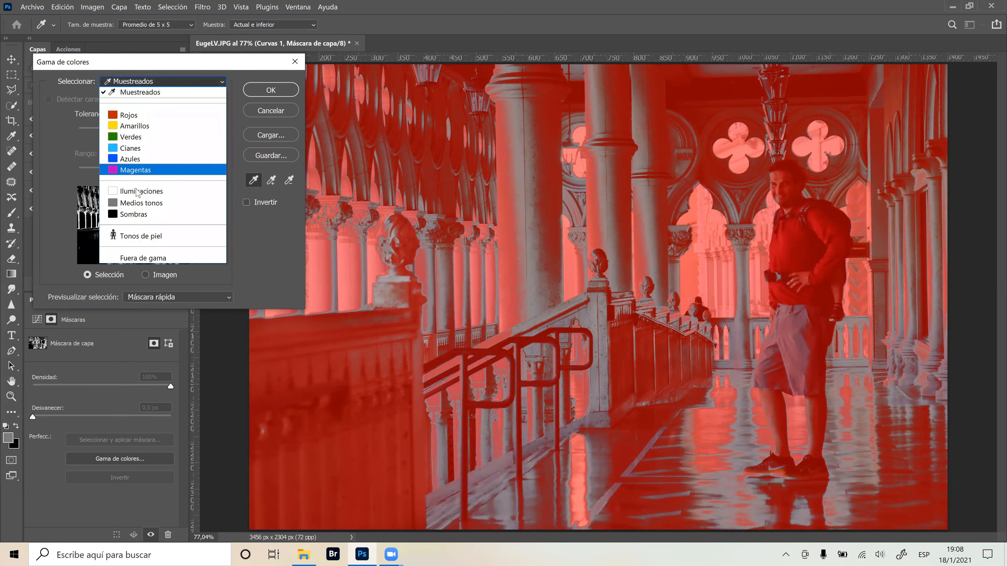
pyautogui.click(143, 193)
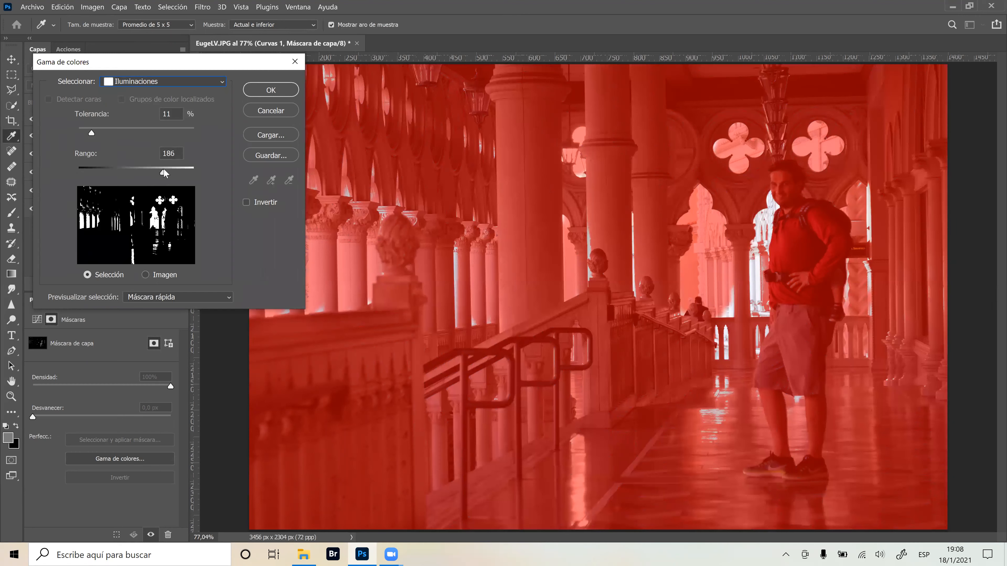
pyautogui.moveTo(180, 170); pyautogui.dragTo(126, 175)
pyautogui.moveTo(92, 133); pyautogui.dragTo(165, 133)
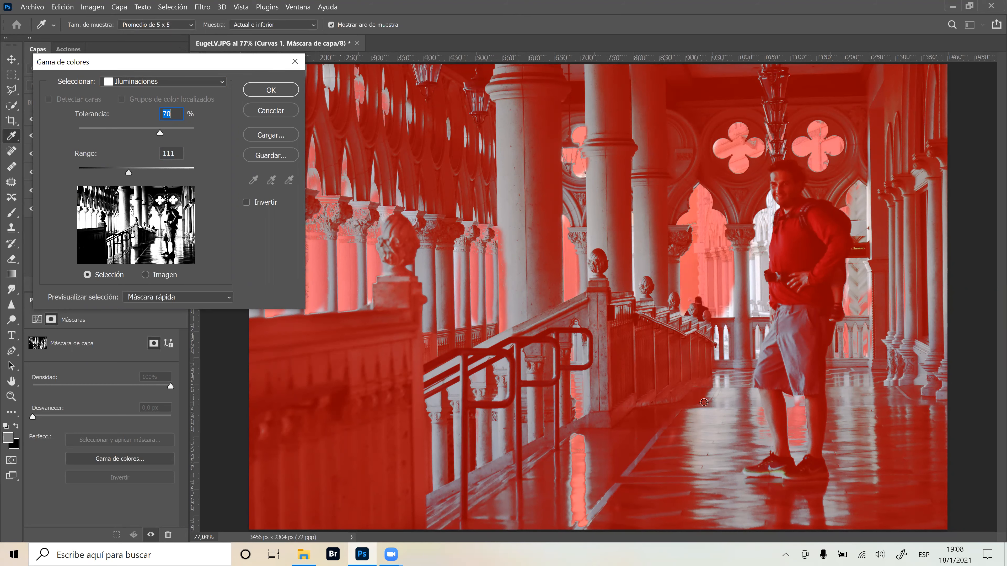
pyautogui.click(271, 90)
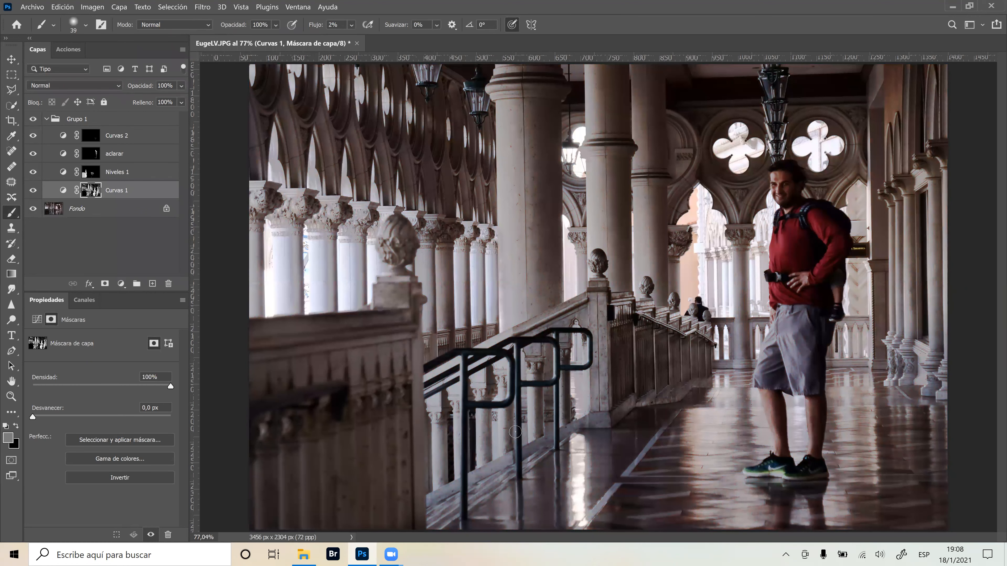
pyautogui.hotkey('ctrl', 'i')
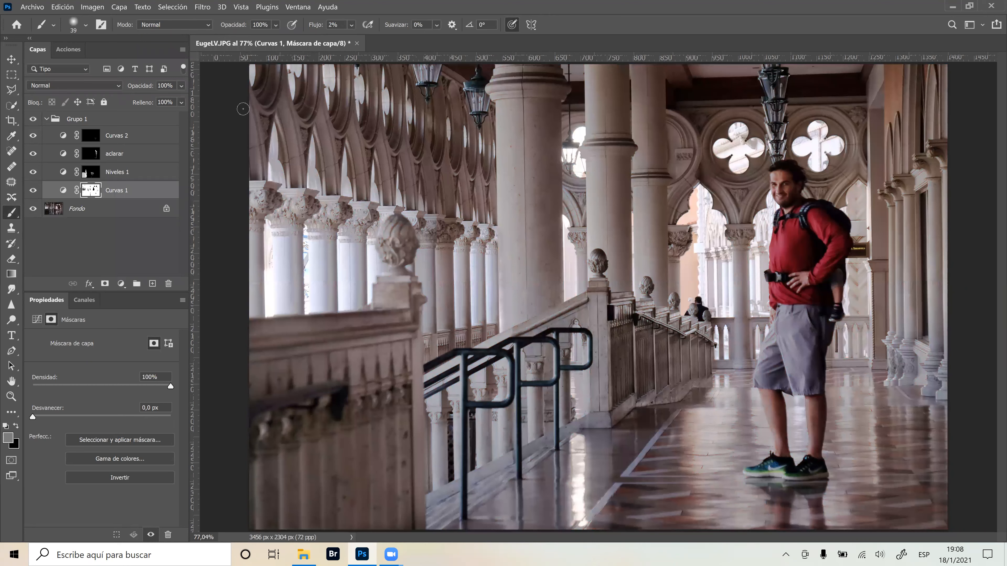
# Select the Iluminaciones color range of the Fondo layer with 70% tolerance and range 111.
pyautogui.click(92, 209)
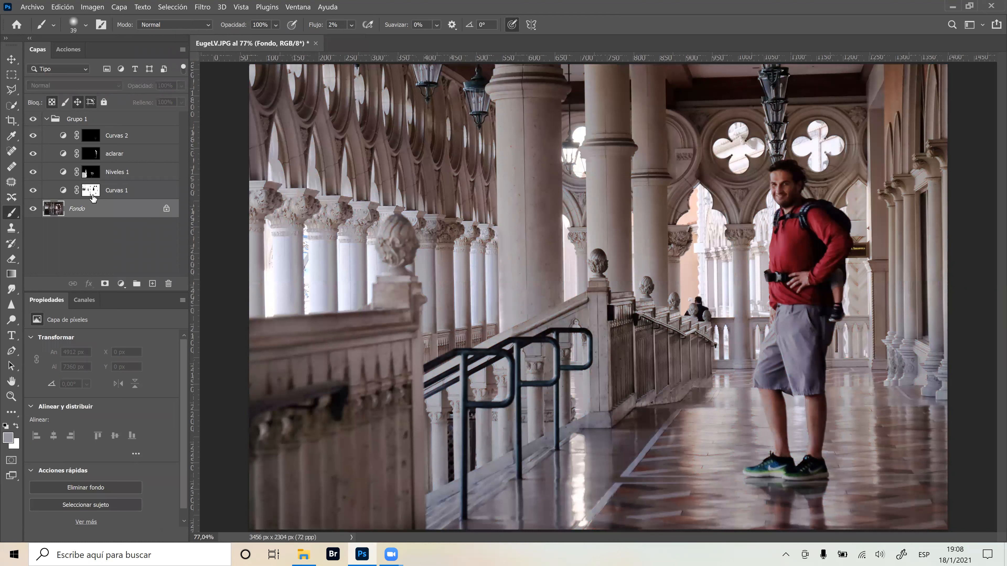
pyautogui.click(94, 197)
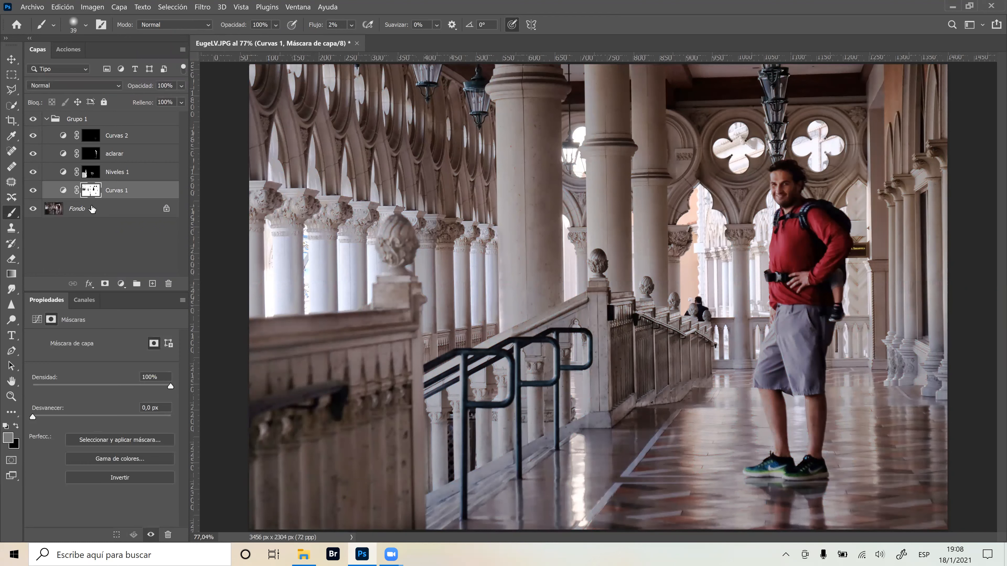
pyautogui.click(92, 209)
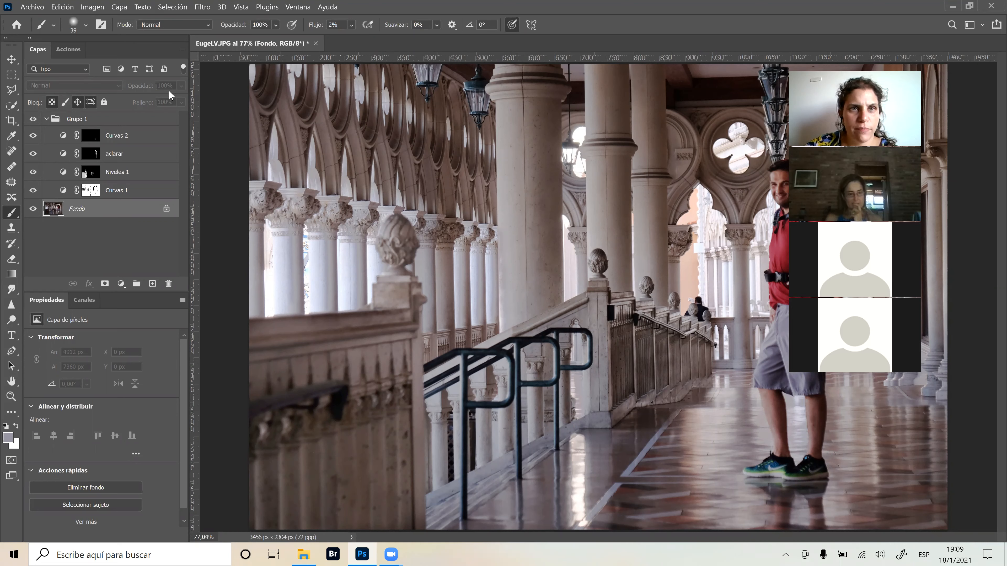
pyautogui.click(173, 6)
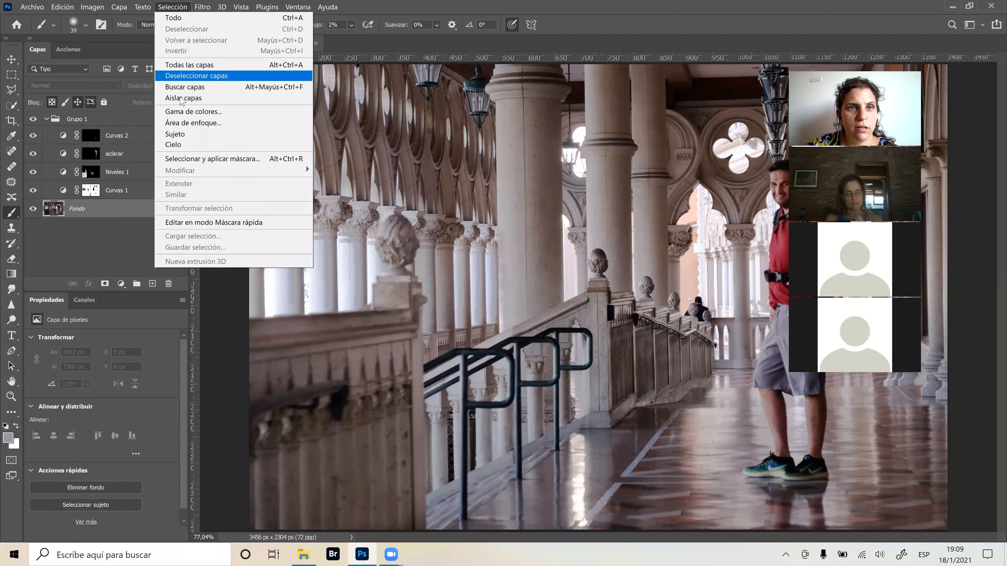
pyautogui.click(187, 111)
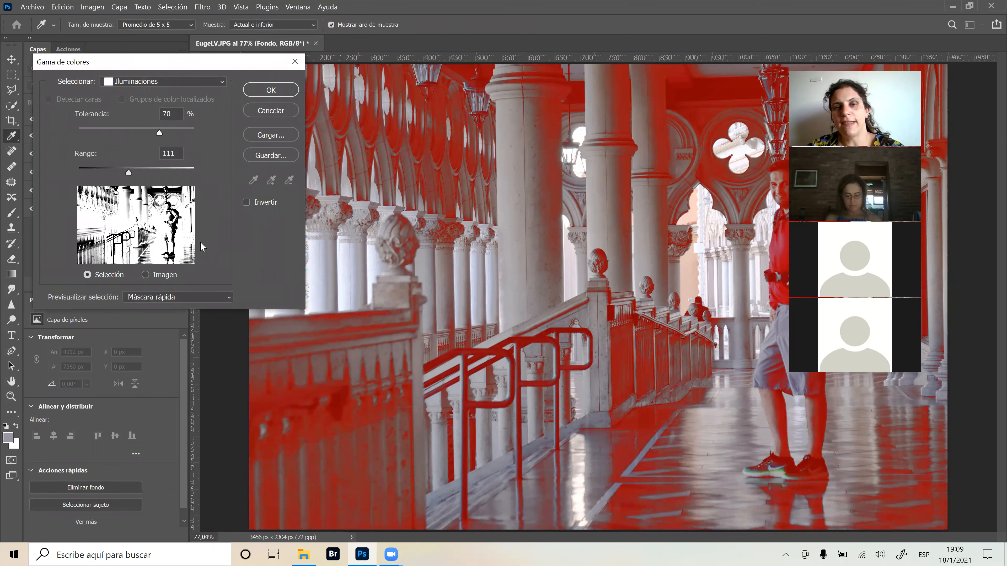
pyautogui.click(273, 90)
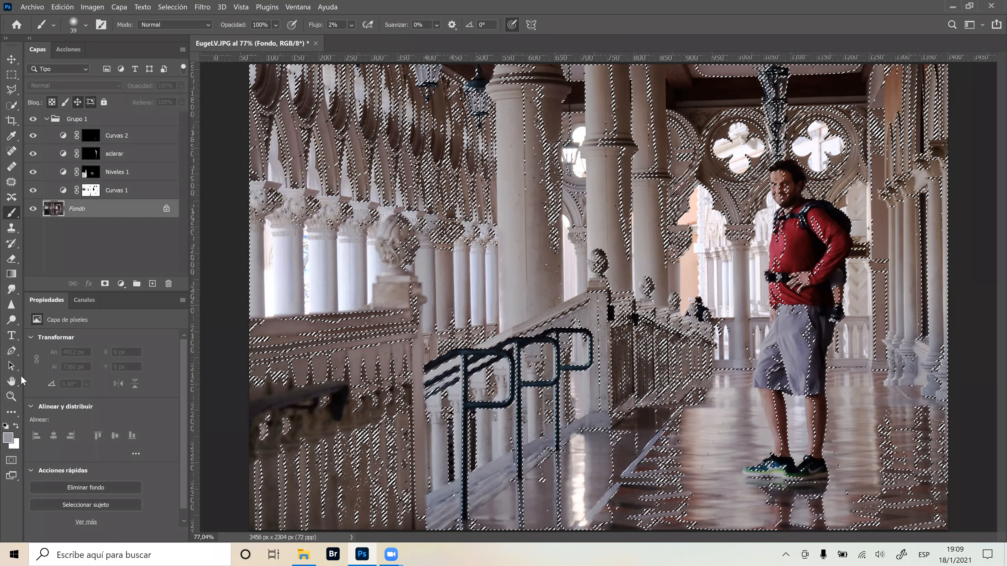
# Set up a black 153 px brush with 20% flow for painting on the Curvas 1 mask.
pyautogui.click(5, 424)
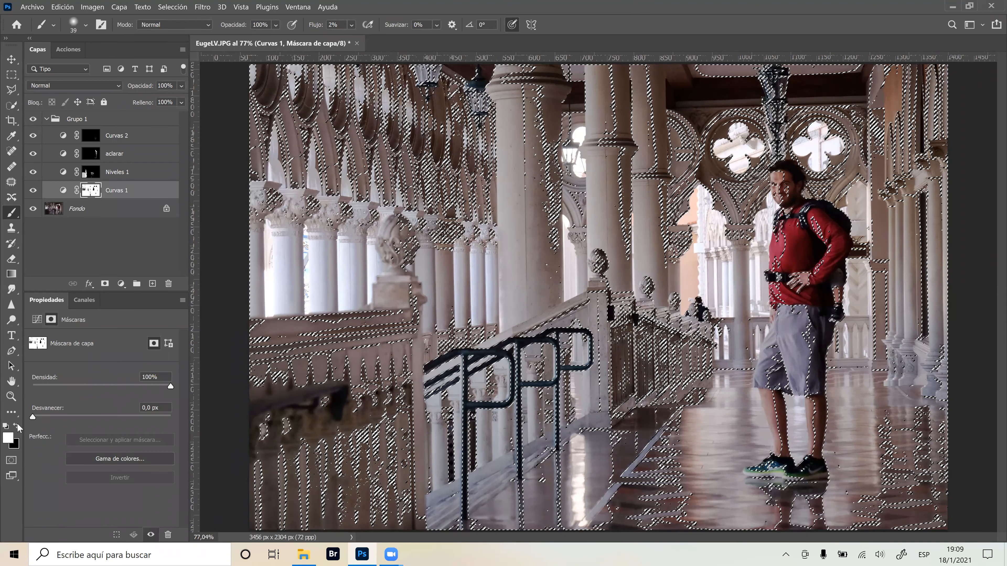
pyautogui.click(17, 426)
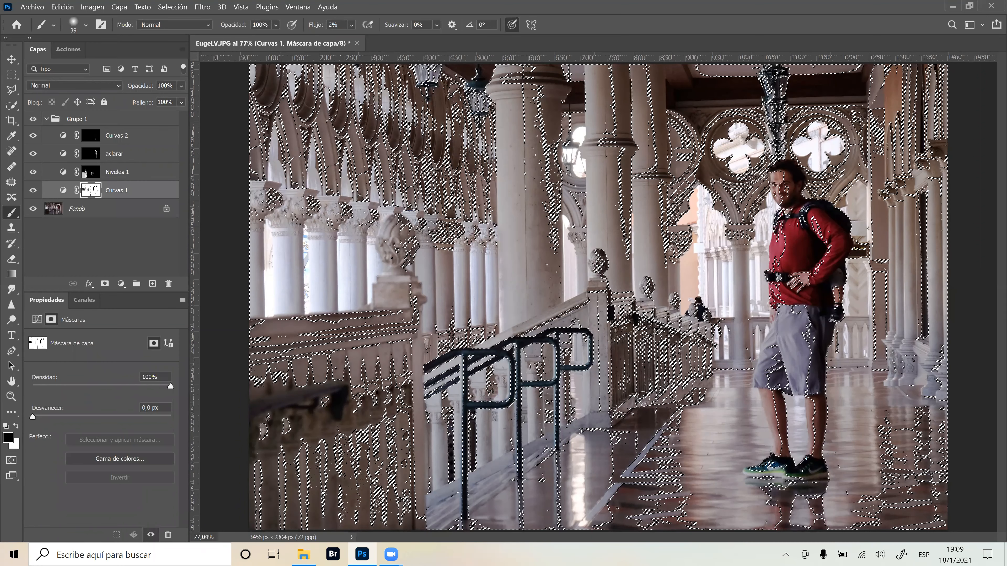
pyautogui.hotkey('shift', '2')
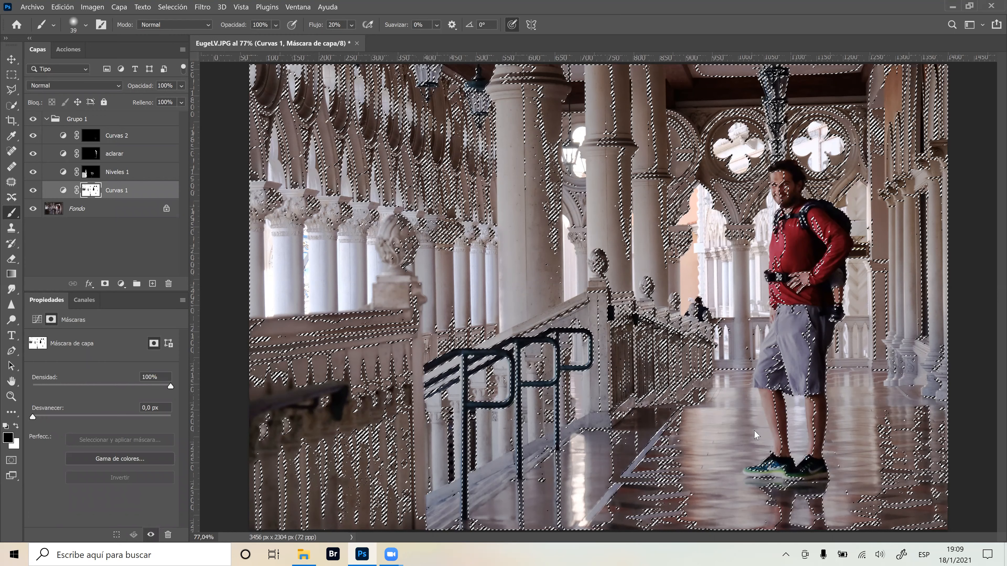
pyautogui.moveTo(744, 423); pyautogui.dragTo(753, 424)
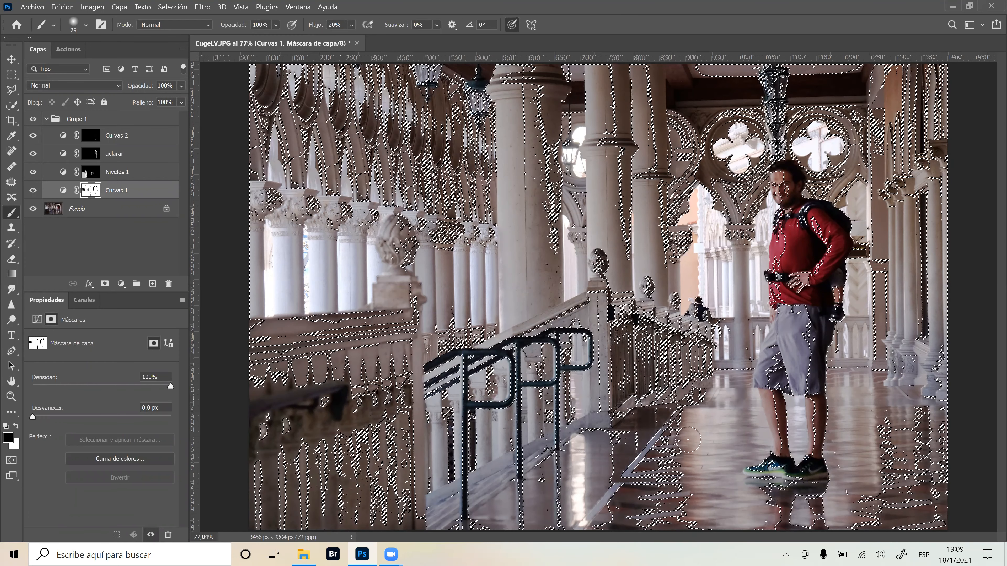
pyautogui.moveTo(726, 432); pyautogui.dragTo(745, 425)
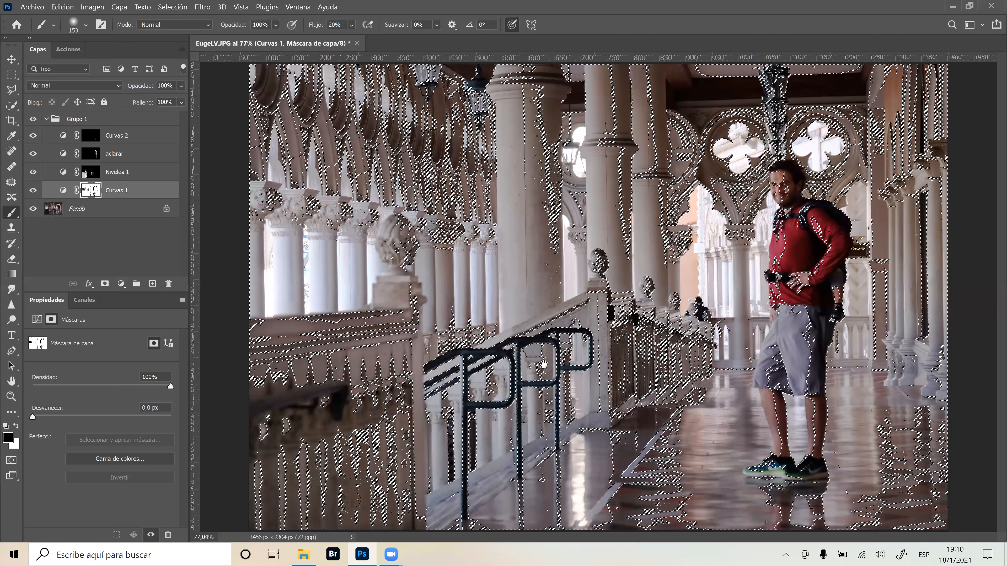
# Refine the selection with a 24 px Quick Selection brush, subtracting the man's front leg and adding back the floor beside it.
pyautogui.keyDown('ctrl'); pyautogui.click(660, 397); pyautogui.keyUp('ctrl')
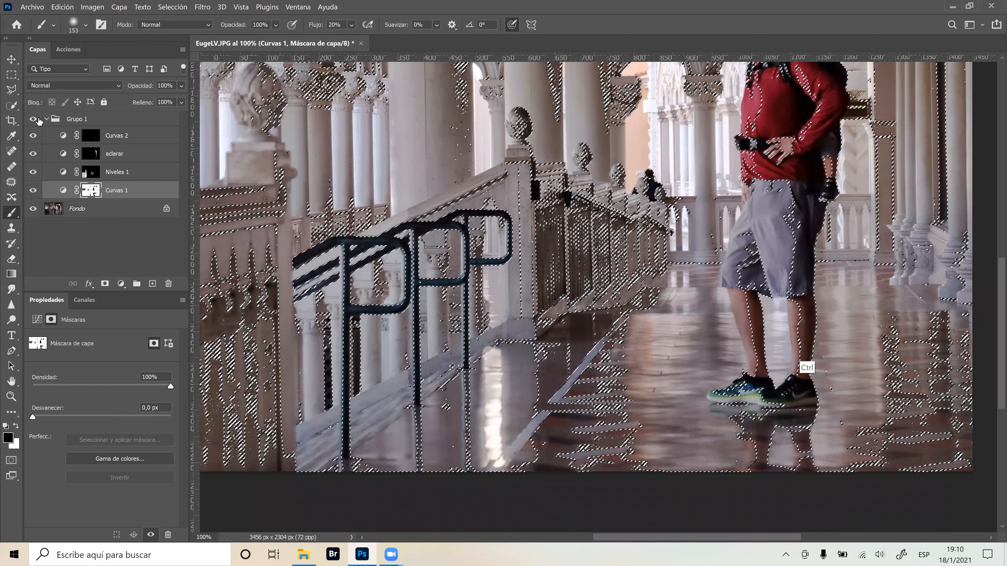
pyautogui.click(12, 106)
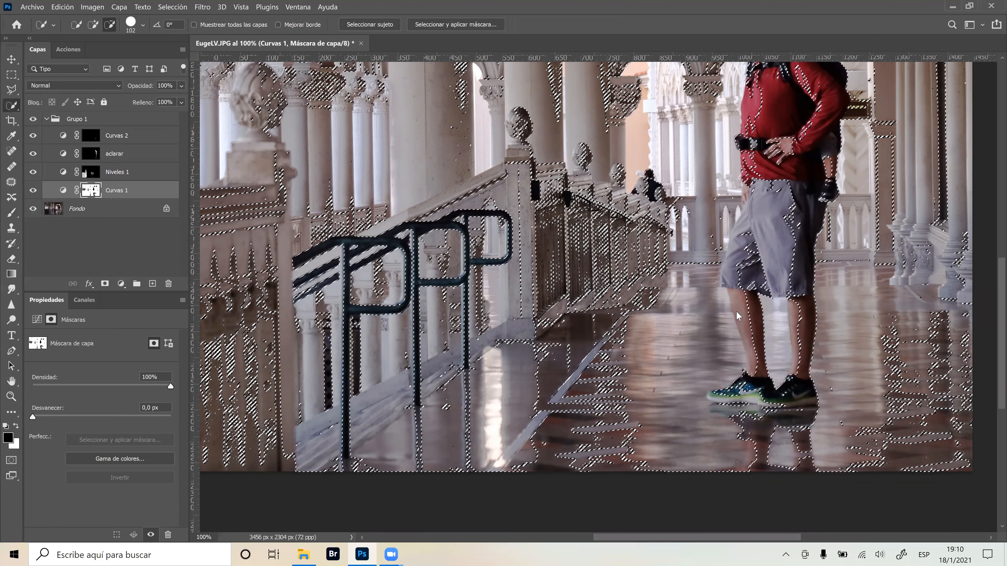
pyautogui.click(758, 364)
pyautogui.hotkey('ctrl', 'z')
pyautogui.keyDown('alt'); pyautogui.rightClick(765, 307); pyautogui.keyUp('alt')
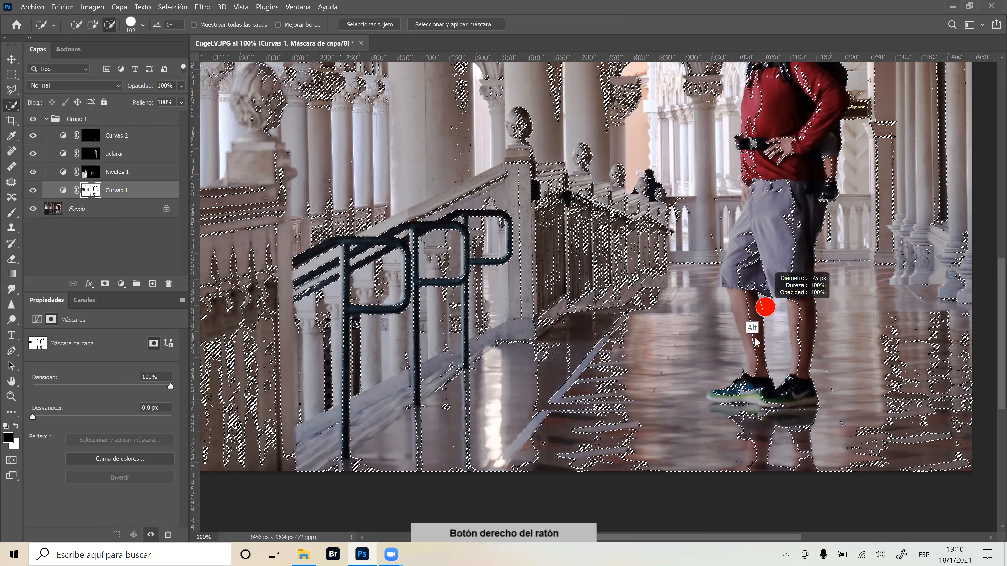
pyautogui.moveTo(752, 362); pyautogui.dragTo(752, 372)
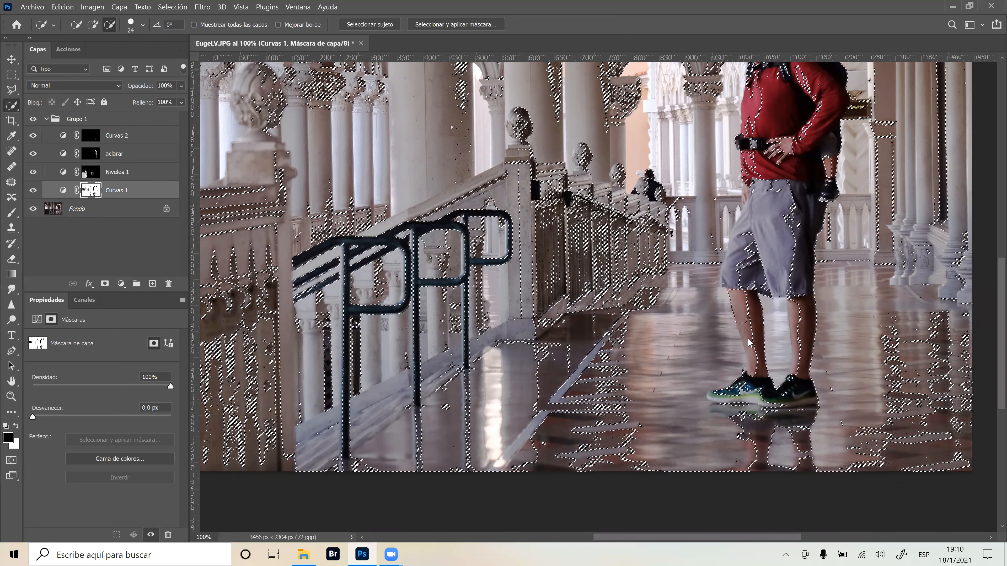
pyautogui.click(746, 361)
pyautogui.click(744, 330)
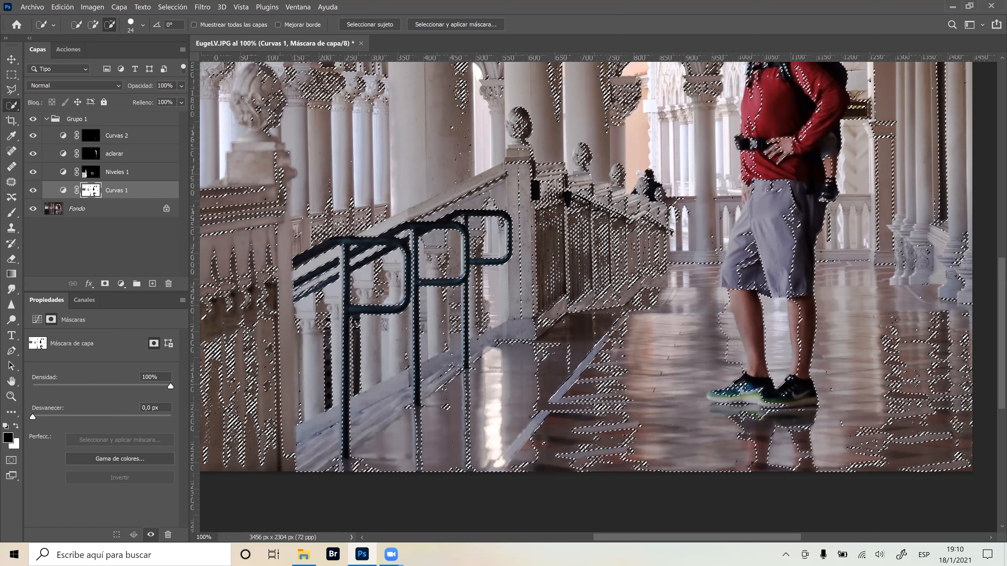
pyautogui.keyDown('shift'); pyautogui.click(736, 352); pyautogui.keyUp('shift')
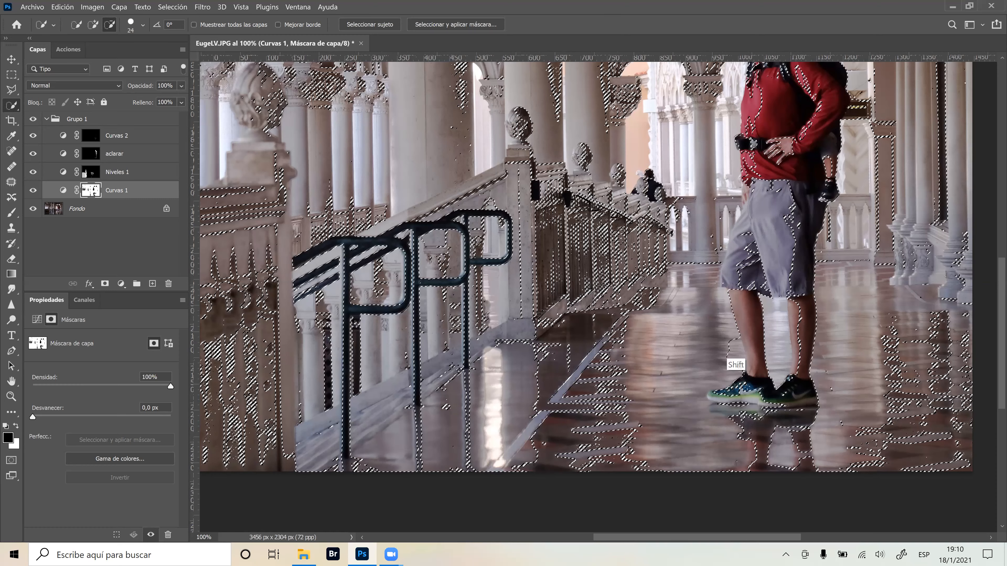
pyautogui.keyDown('shift'); pyautogui.click(744, 365); pyautogui.keyUp('shift')
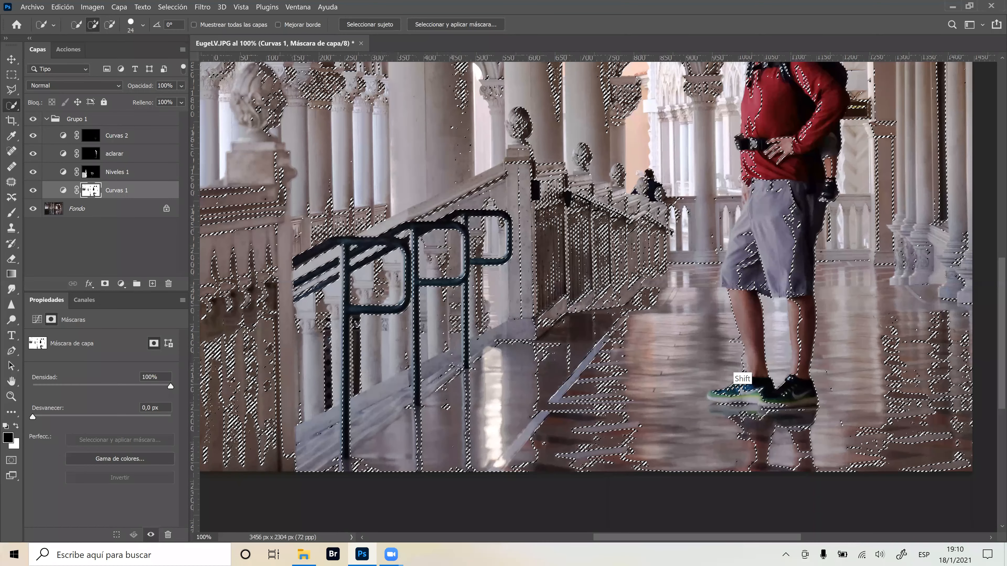
pyautogui.keyDown('shift'); pyautogui.click(737, 342); pyautogui.keyUp('shift')
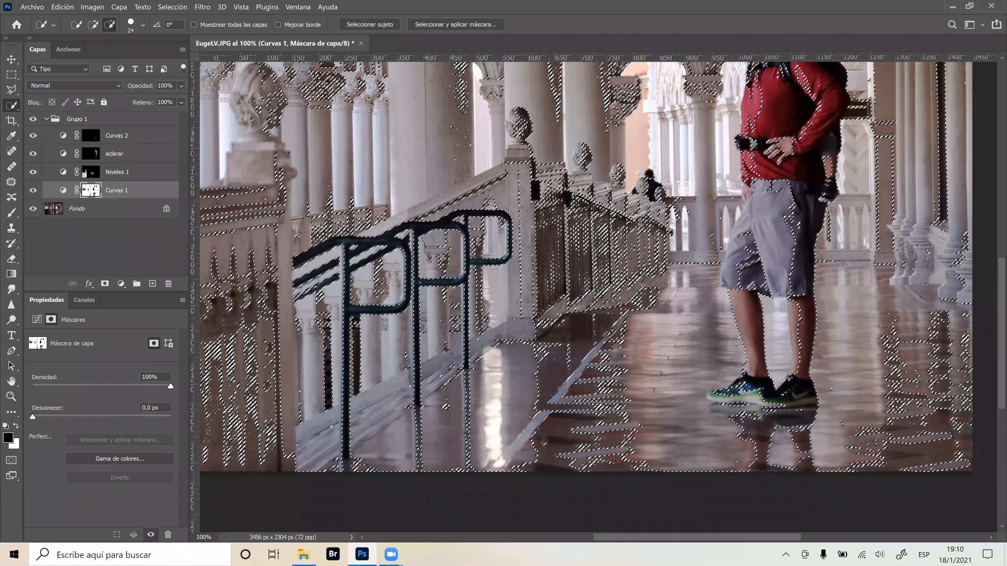
# Try to subtract the man's other leg from the selection with the Quick Selection tool, then undo the last subtraction.
pyautogui.click(793, 310)
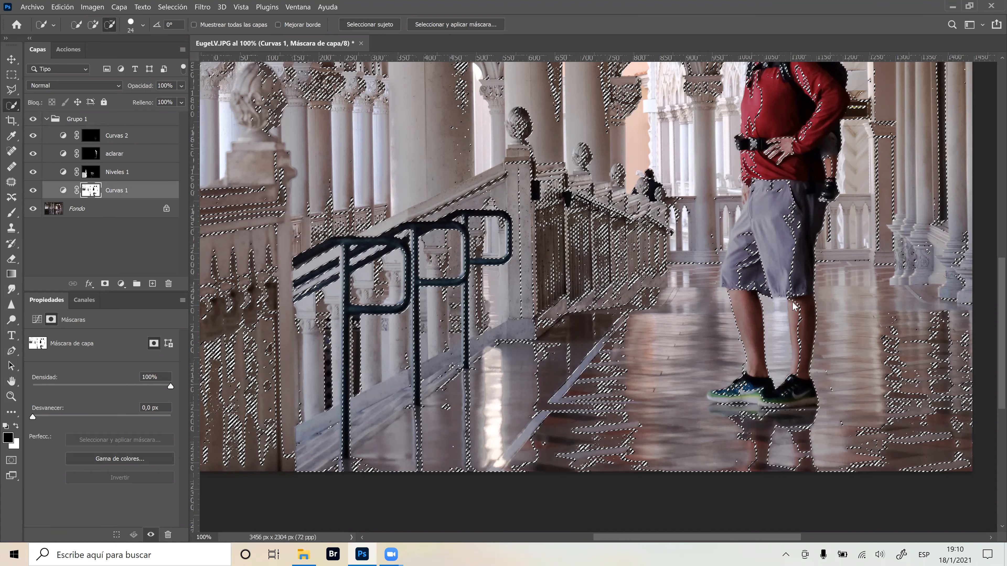
pyautogui.press('alt')
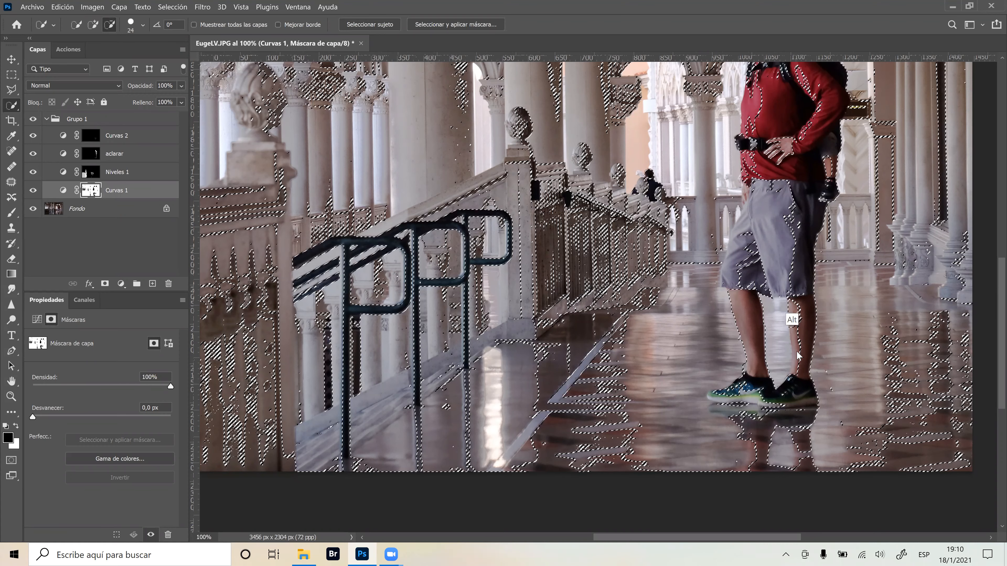
pyautogui.keyDown('alt'); pyautogui.click(799, 366); pyautogui.keyUp('alt')
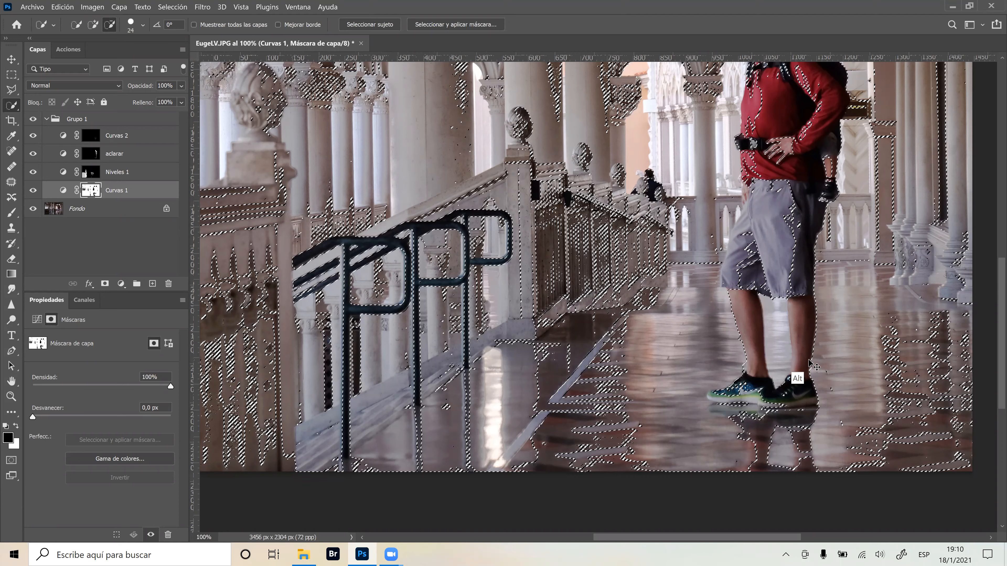
pyautogui.hotkey('ctrl', 'z')
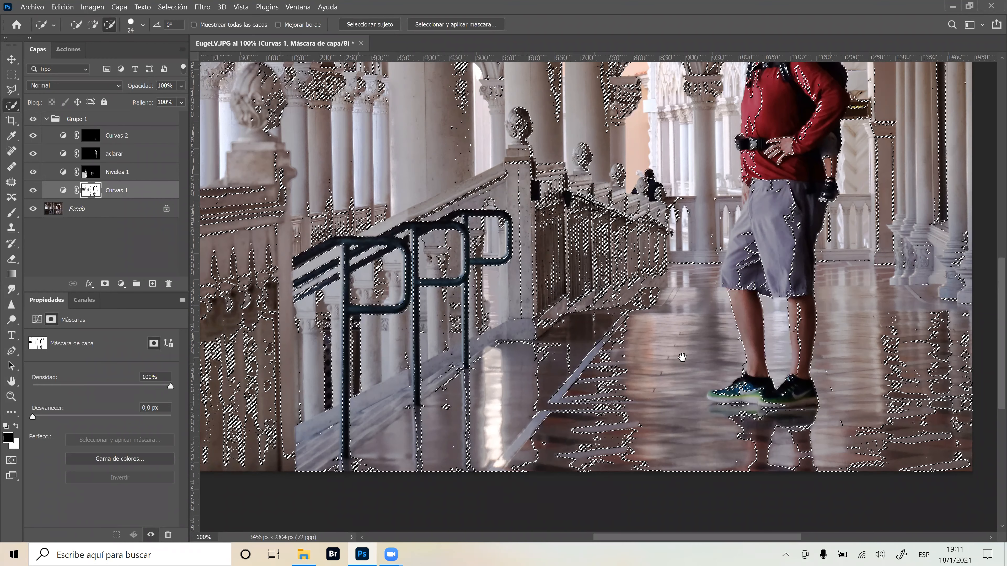
# Subtract the man's other leg from the selection by outlining it from the shorts to the shoe with the Polygonal Lasso.
pyautogui.hotkey('ctrl', '+')
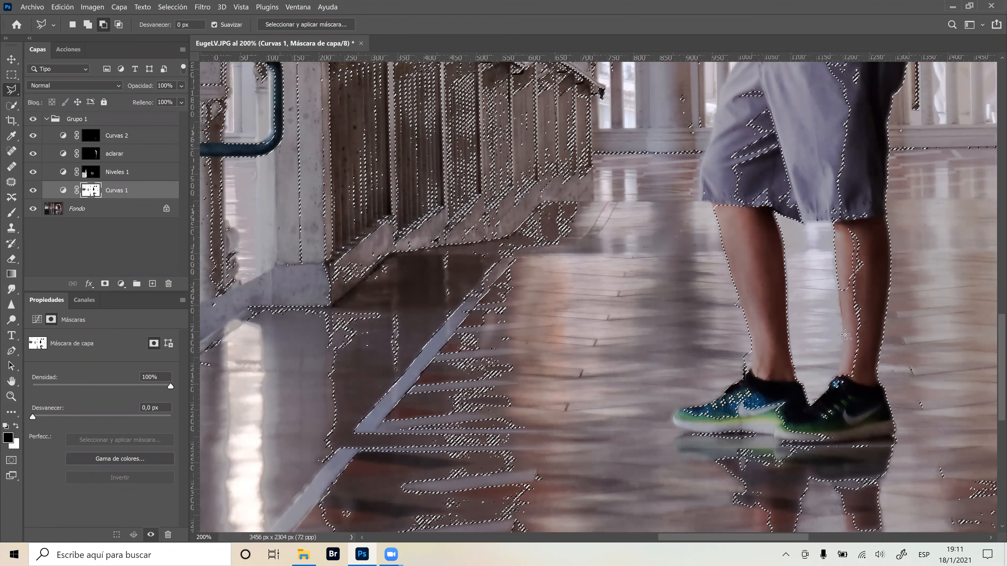
pyautogui.moveTo(843, 351)
pyautogui.mouseDown()
pyautogui.moveTo(837, 382)
pyautogui.moveTo(850, 392)
pyautogui.moveTo(864, 370)
pyautogui.mouseUp()
pyautogui.click(873, 232)
pyautogui.click(847, 215)
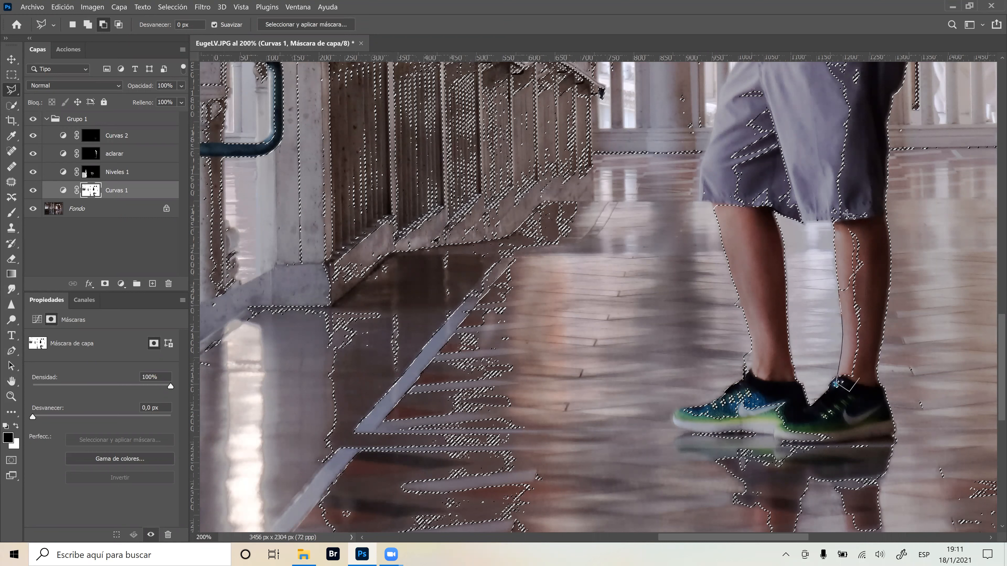
pyautogui.doubleClick(842, 264)
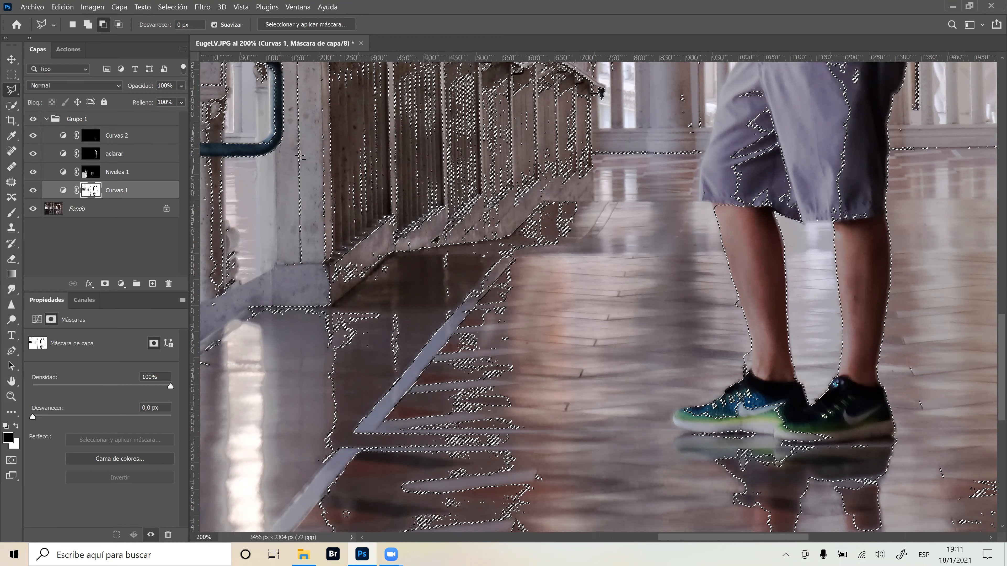
# Paint black on the Curvas 1 mask over the selected floor around the legs, using 54 px and 102 px brushes and reducing flow to 15%.
pyautogui.hotkey('ctrl', '-')
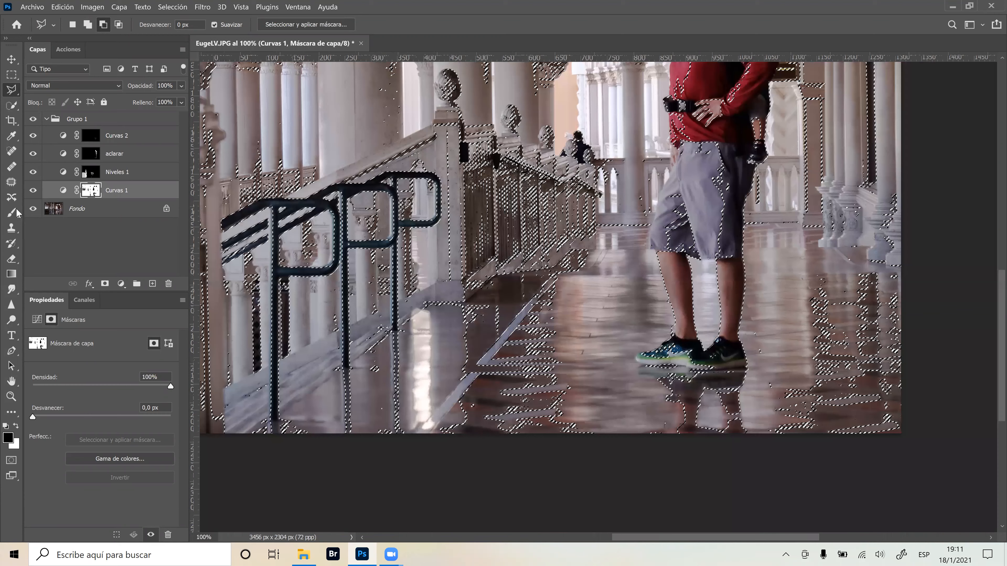
pyautogui.press('b')
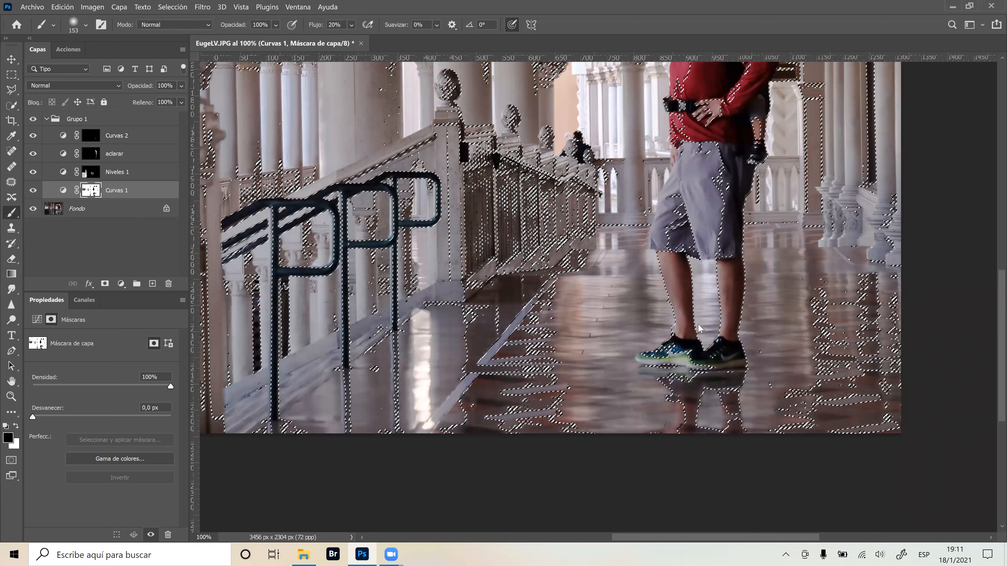
pyautogui.keyDown('alt'); pyautogui.rightClick(729, 329); pyautogui.keyUp('alt')
pyautogui.moveTo(729, 329); pyautogui.dragTo(722, 281)
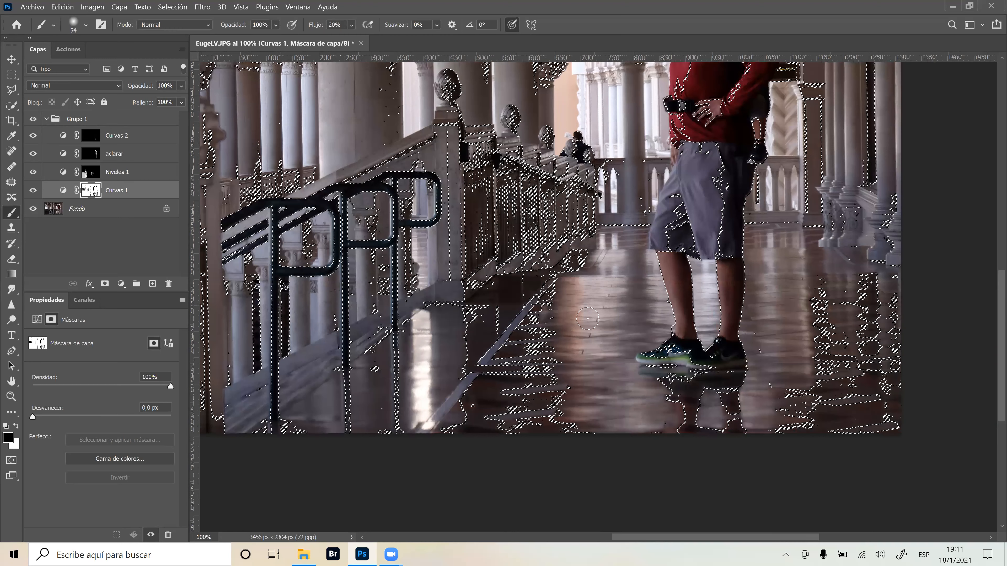
pyautogui.keyDown('alt'); pyautogui.rightClick(592, 336); pyautogui.keyUp('alt')
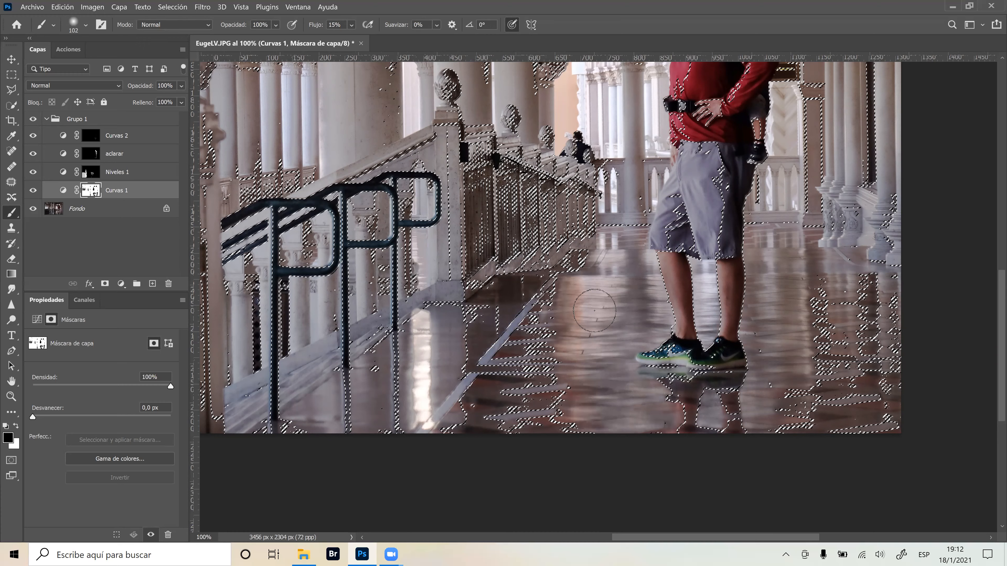
pyautogui.rightClick(624, 270)
pyautogui.press('Escape')
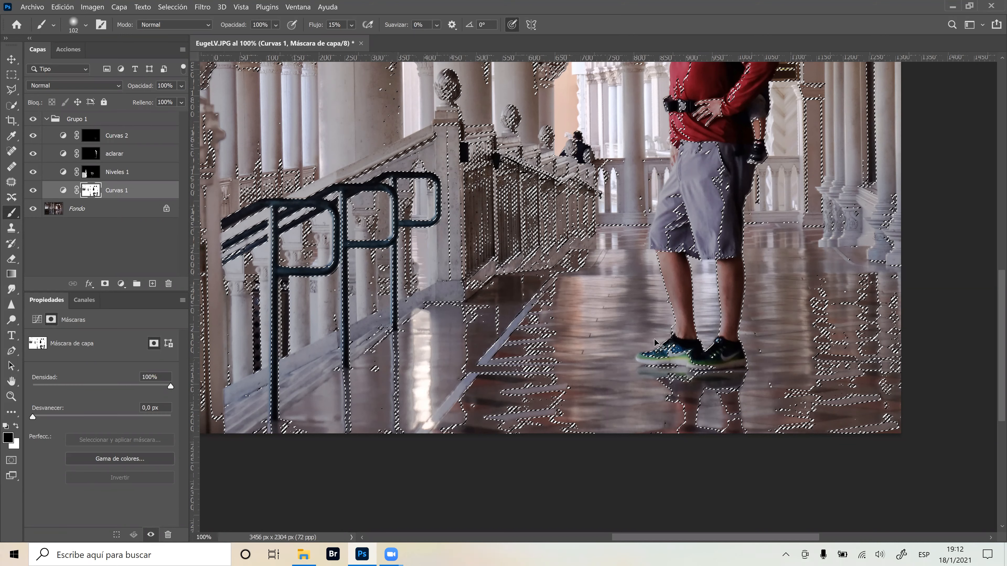
# Compare the whole photo with the Curvas 1 adjustment hidden and shown, and clear the active selection.
pyautogui.hotkey('ctrl', '0')
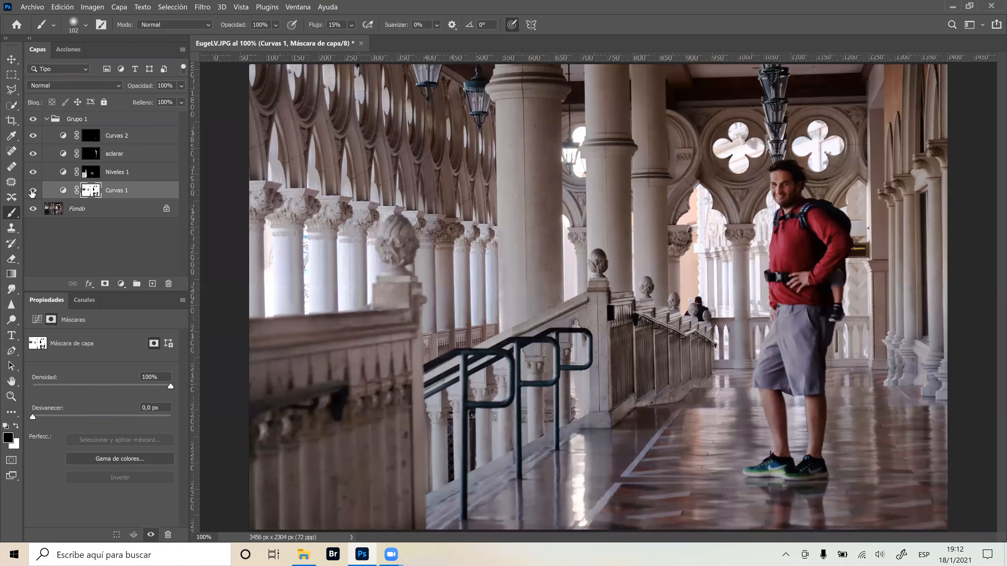
pyautogui.click(33, 193)
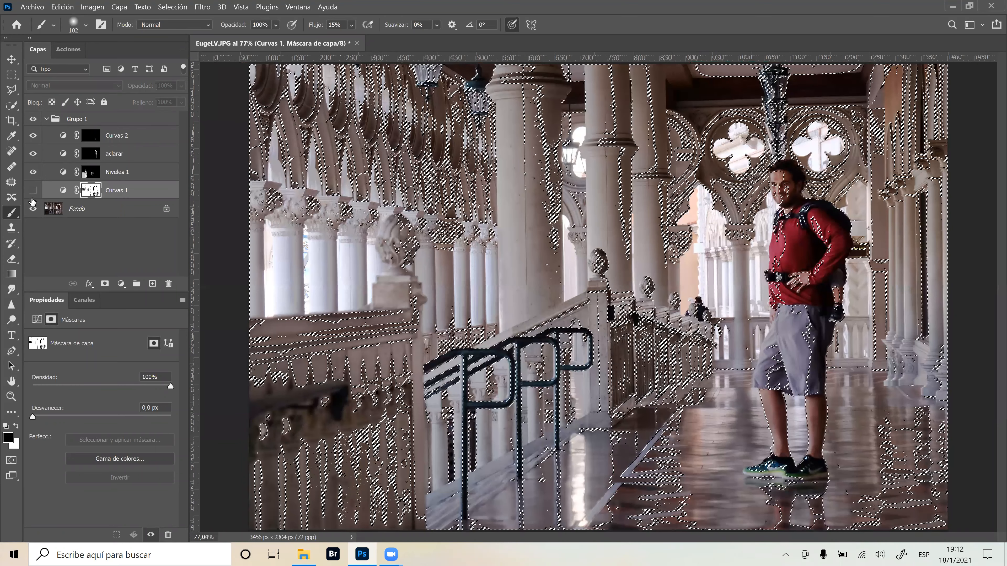
pyautogui.click(33, 194)
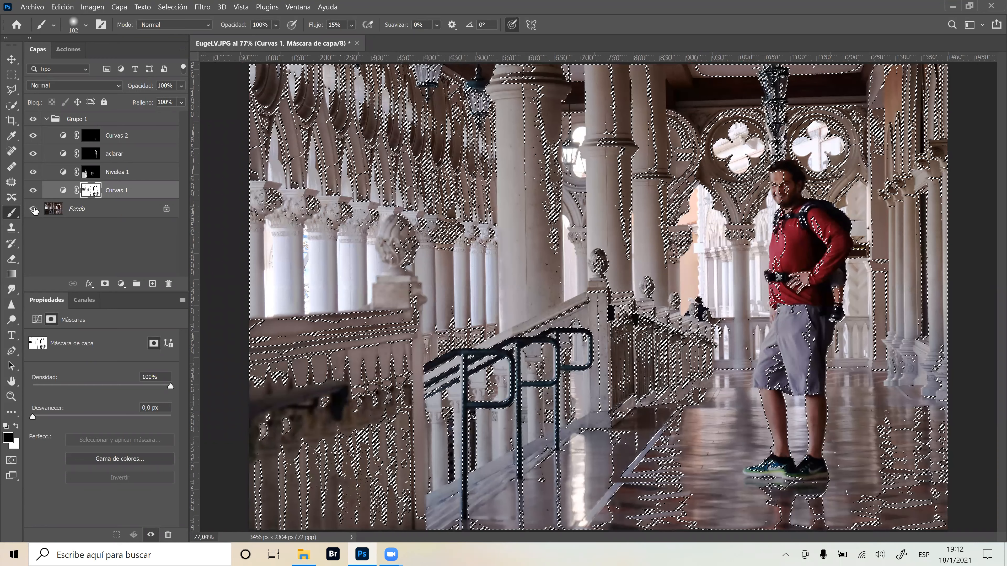
pyautogui.click(33, 209)
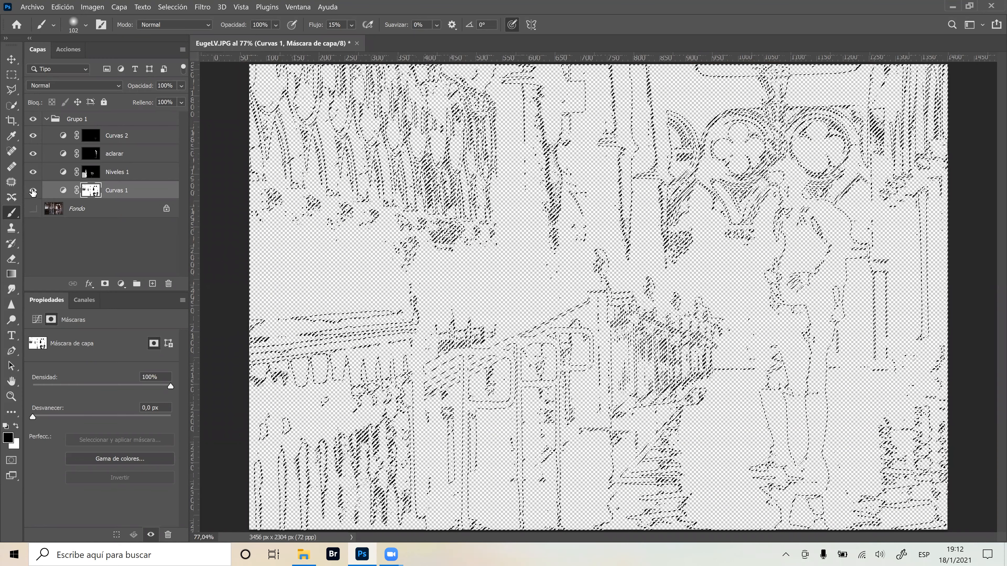
pyautogui.keyDown('alt'); pyautogui.click(33, 194); pyautogui.keyUp('alt')
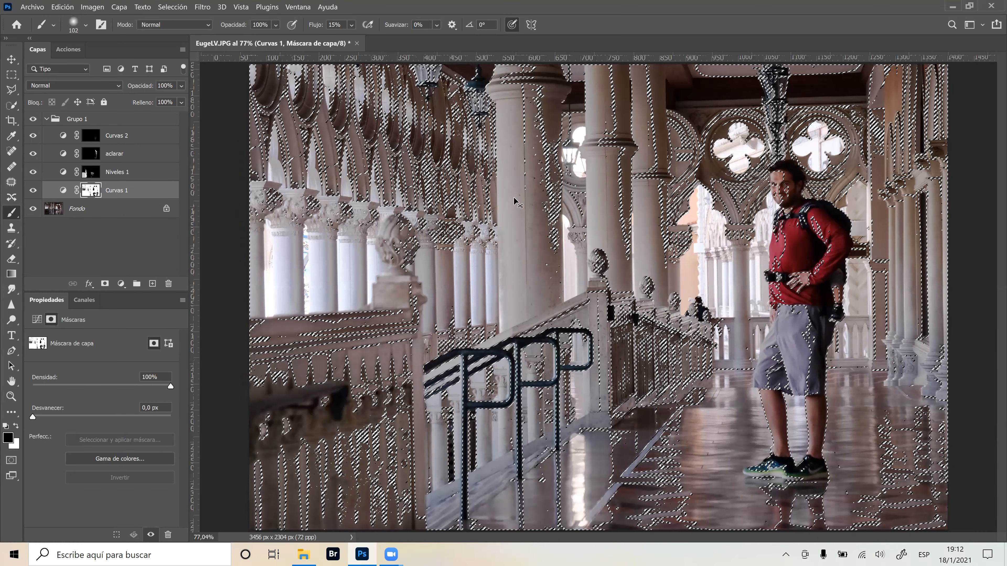
pyautogui.hotkey('ctrl', 'd')
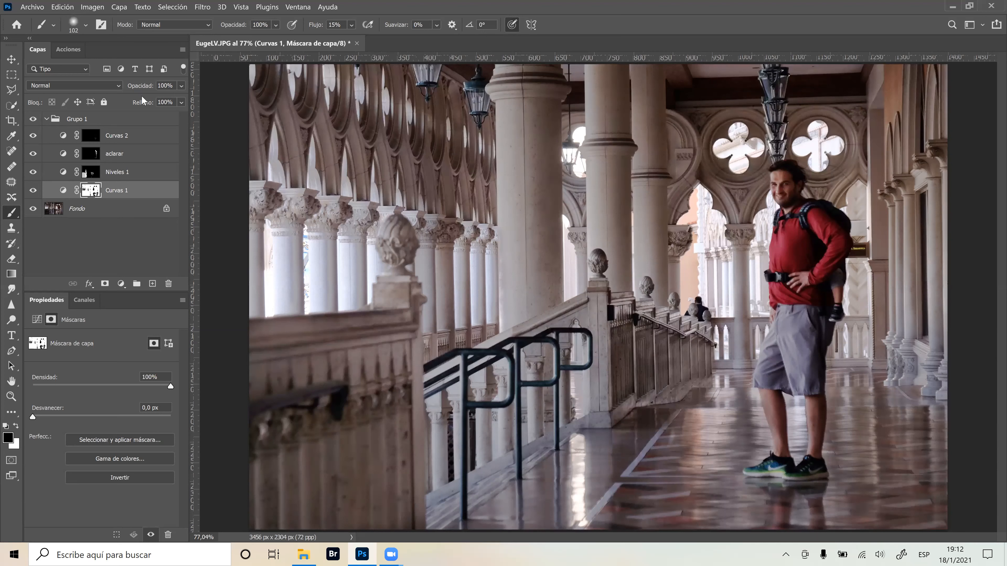
# Compare the photo with all Grupo 1 adjustments hidden and shown.
pyautogui.click(35, 119)
pyautogui.click(34, 120)
pyautogui.click(34, 121)
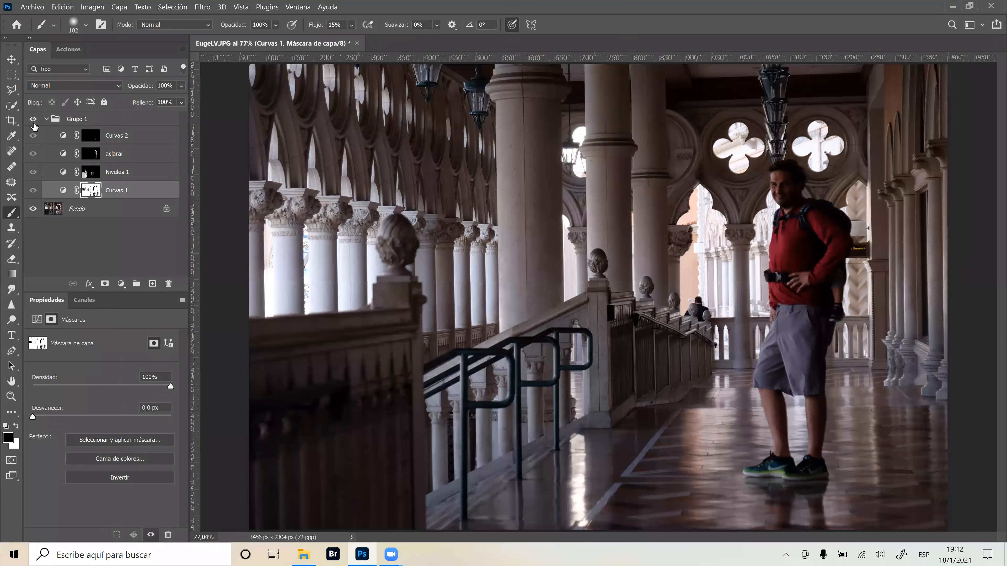
pyautogui.click(34, 120)
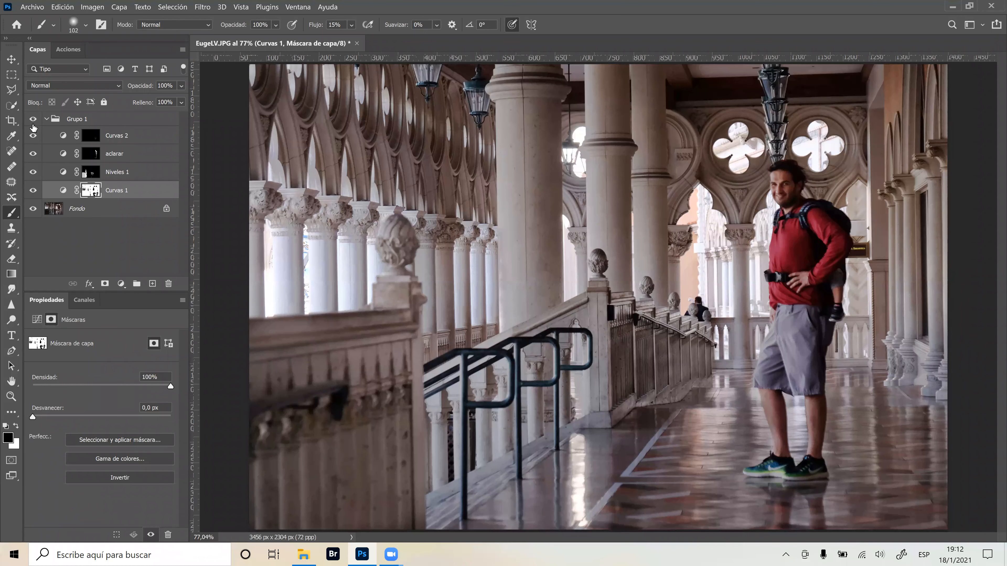
pyautogui.click(33, 120)
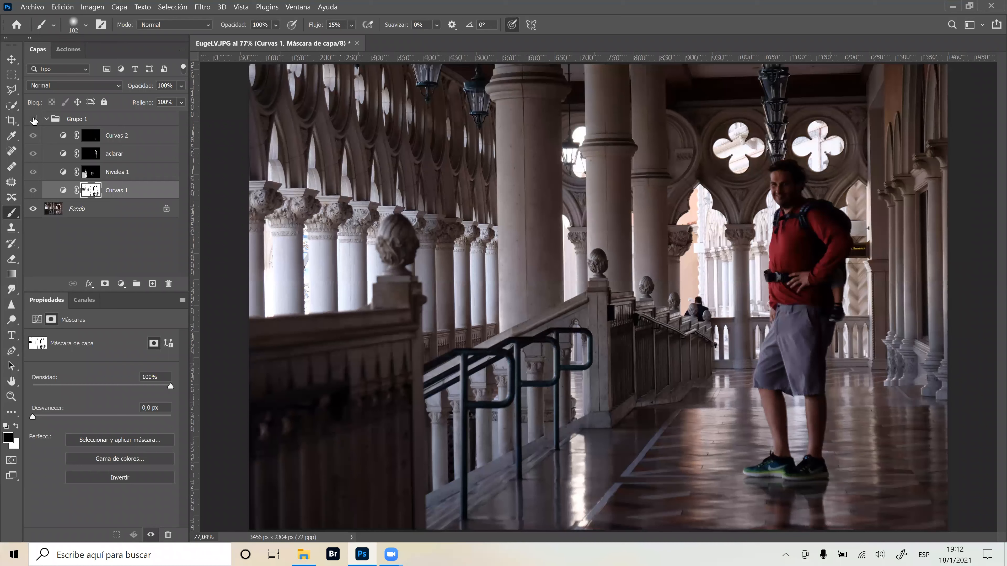
pyautogui.click(34, 121)
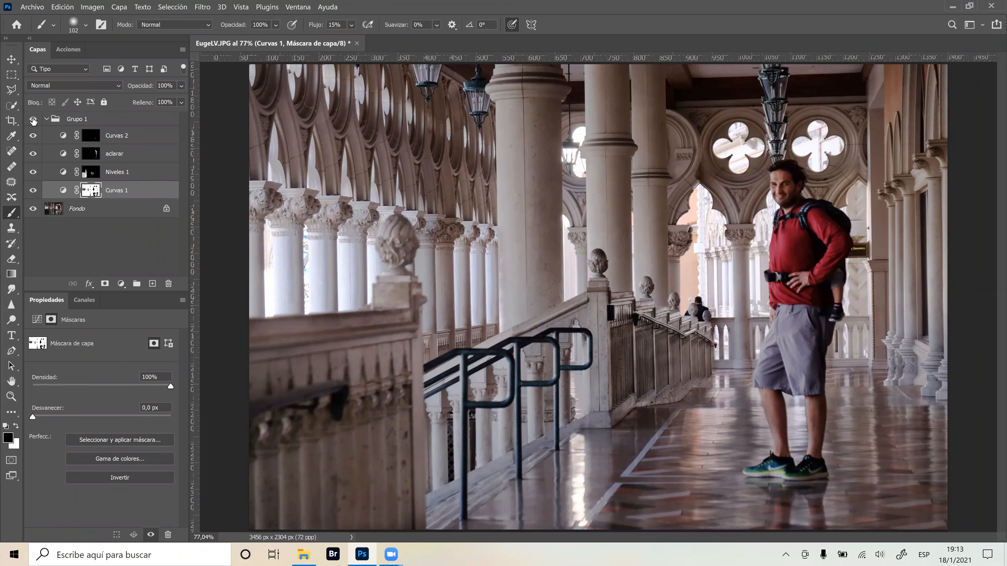
pyautogui.click(33, 120)
pyautogui.click(33, 120)
pyautogui.click(33, 120)
pyautogui.click(32, 121)
pyautogui.click(29, 135)
pyautogui.click(30, 133)
pyautogui.click(29, 120)
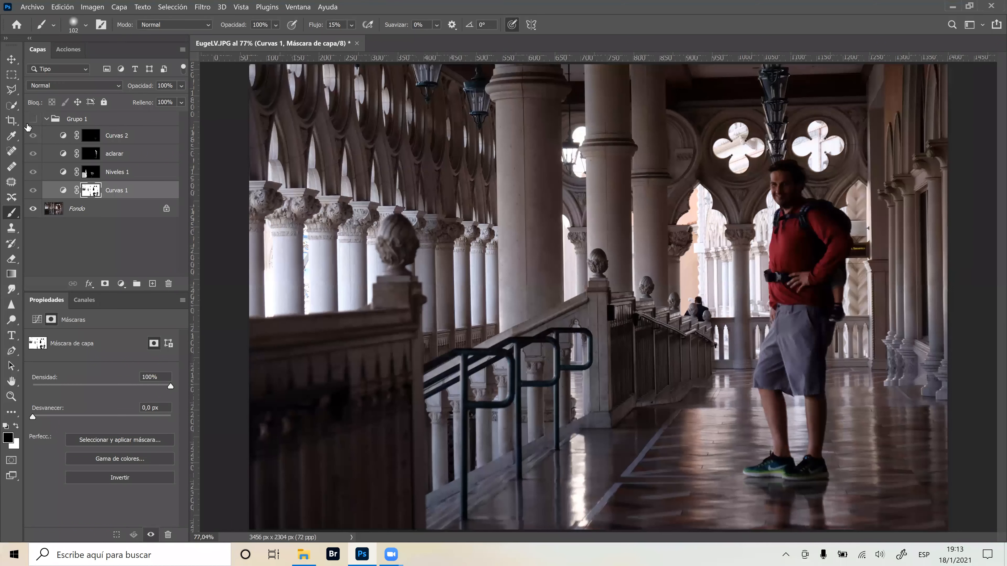
pyautogui.click(27, 124)
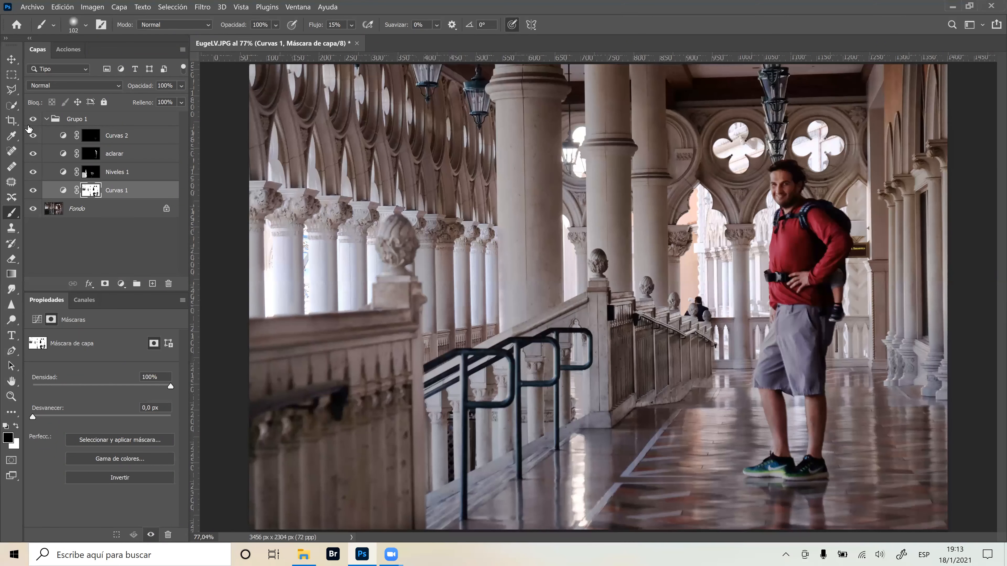
pyautogui.click(32, 119)
pyautogui.click(33, 120)
# Rename the Curvas 2 adjustment layer as oscurecer.
pyautogui.hotkey('ctrl', '+')
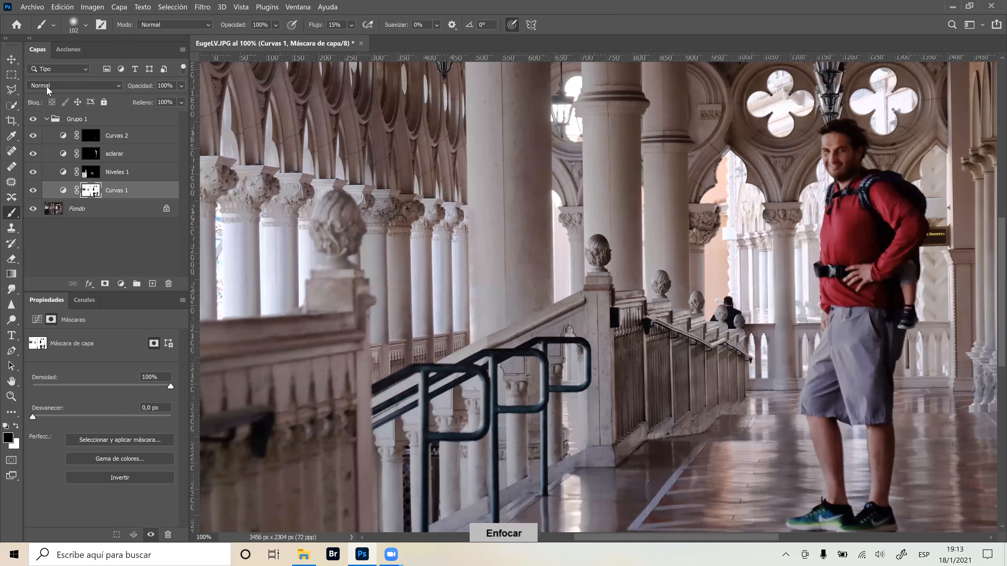
pyautogui.hotkey('ctrl', '+')
pyautogui.hotkey('ctrl', '-')
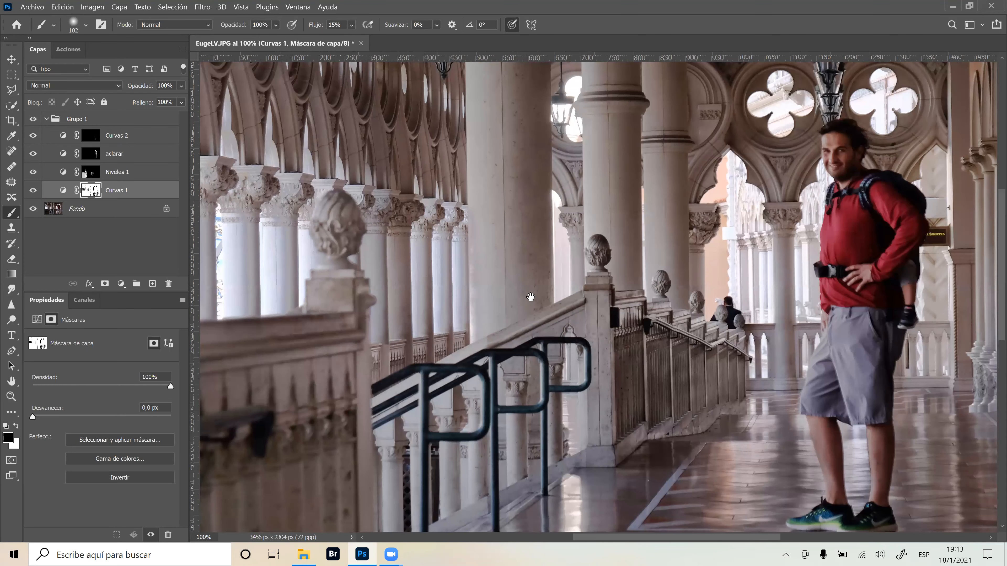
pyautogui.scroll(3, 532, 305)
pyautogui.scroll(1, 527, 327)
pyautogui.click(119, 136)
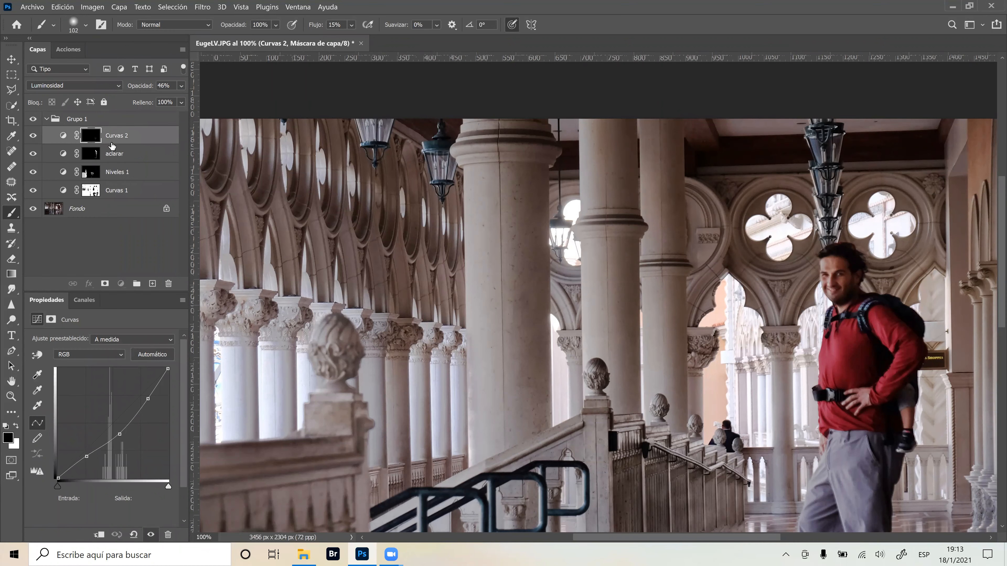
pyautogui.doubleClick(117, 136)
pyautogui.write('o')
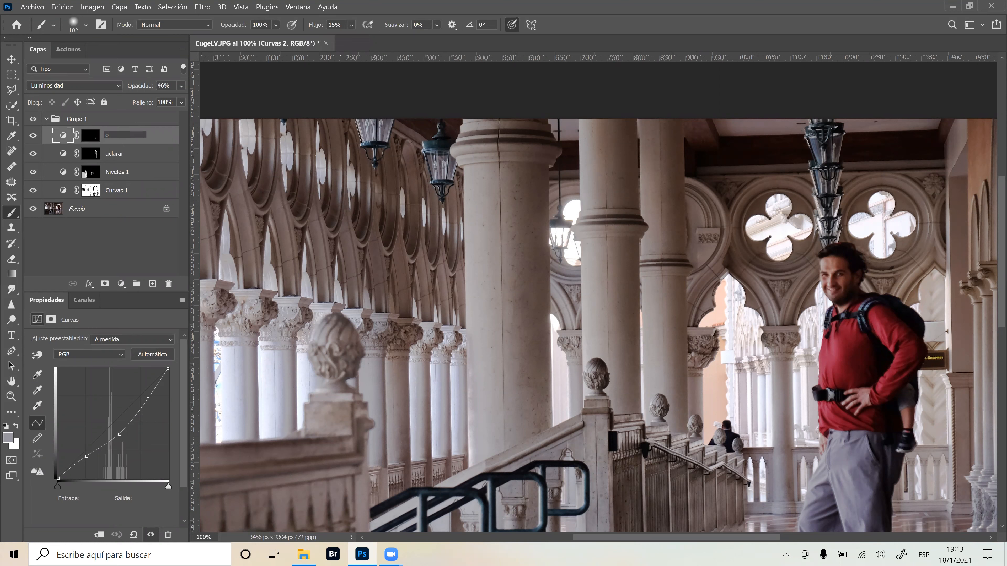
pyautogui.press('Return')
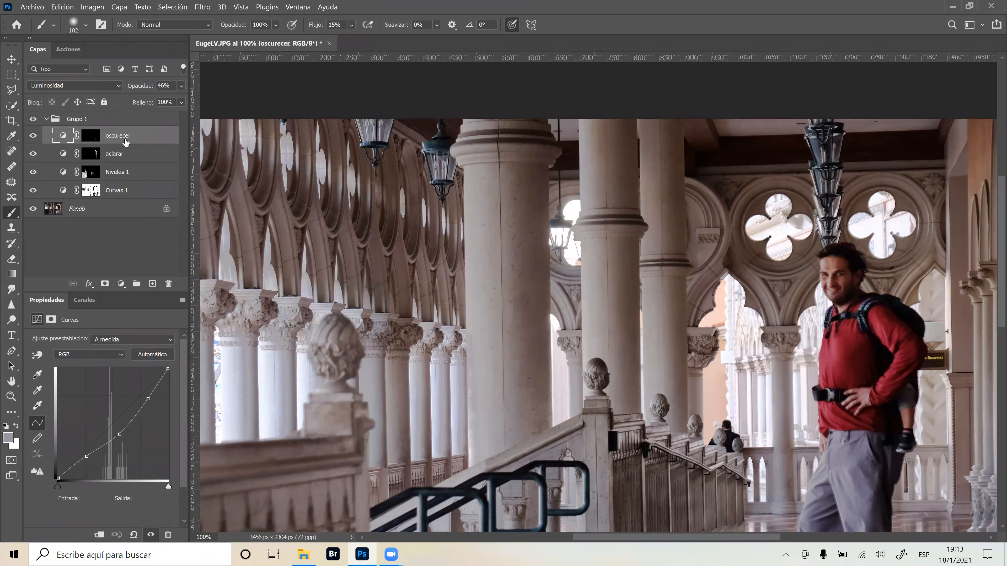
# Paint white on the aclarar mask over the large foreground column with a soft 102 px brush at 6% flow.
pyautogui.click(95, 156)
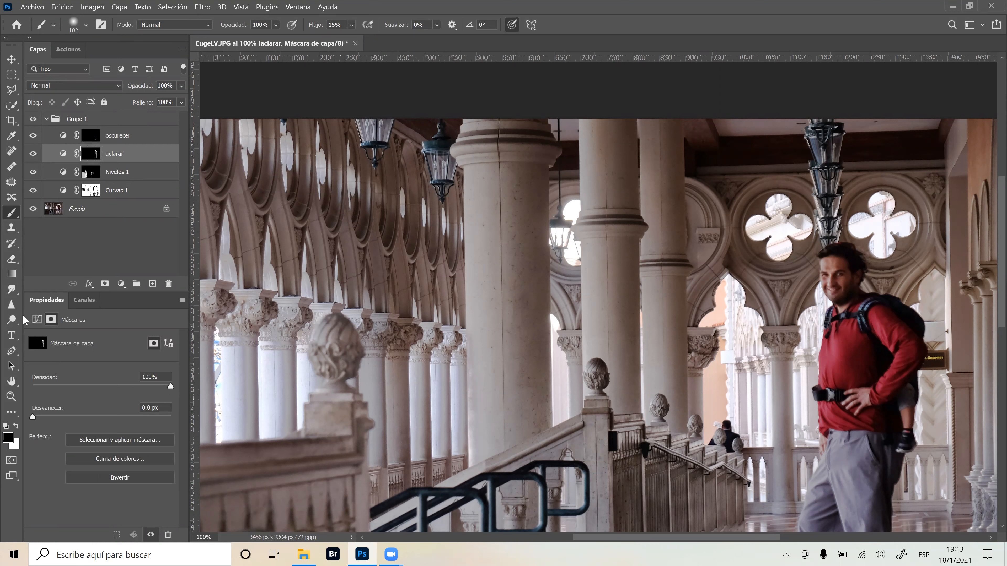
pyautogui.click(15, 426)
pyautogui.moveTo(320, 25); pyautogui.dragTo(315, 26)
pyautogui.keyDown('alt'); pyautogui.rightClick(488, 203); pyautogui.keyUp('alt')
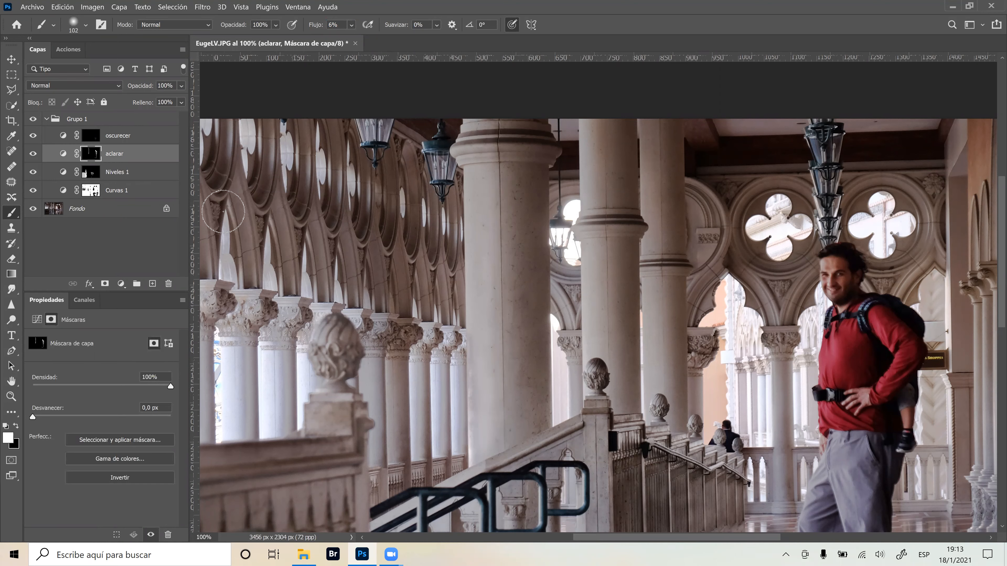
# Paint white on the oscurecer mask over the large foreground column and compare the photo with Grupo 1 hidden and shown.
pyautogui.click(91, 136)
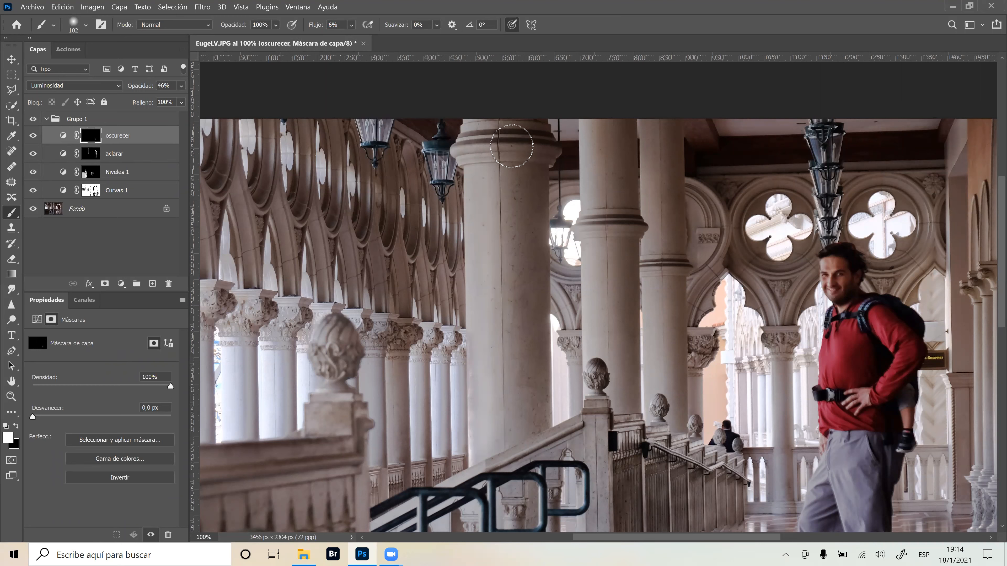
pyautogui.click(33, 119)
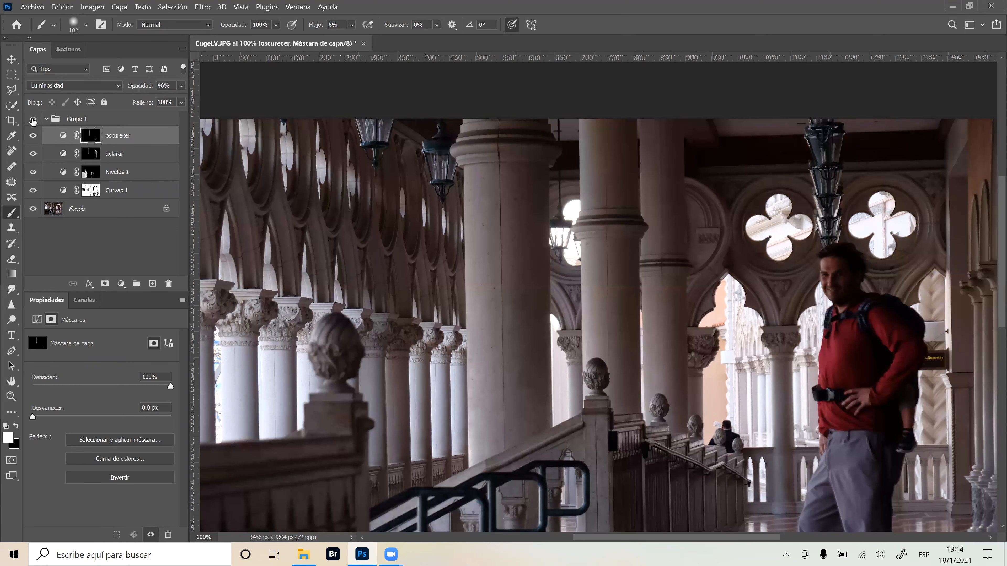
pyautogui.click(33, 120)
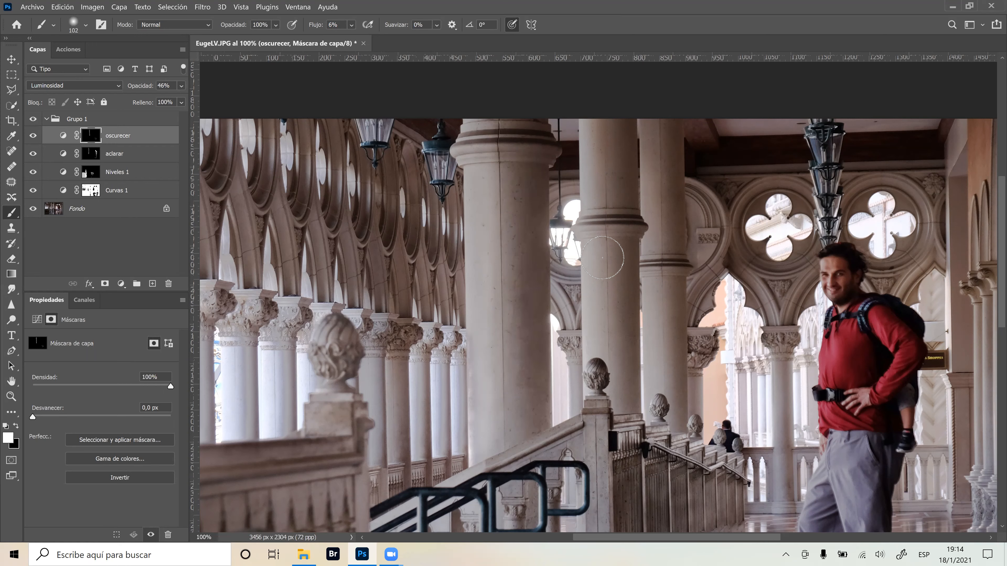
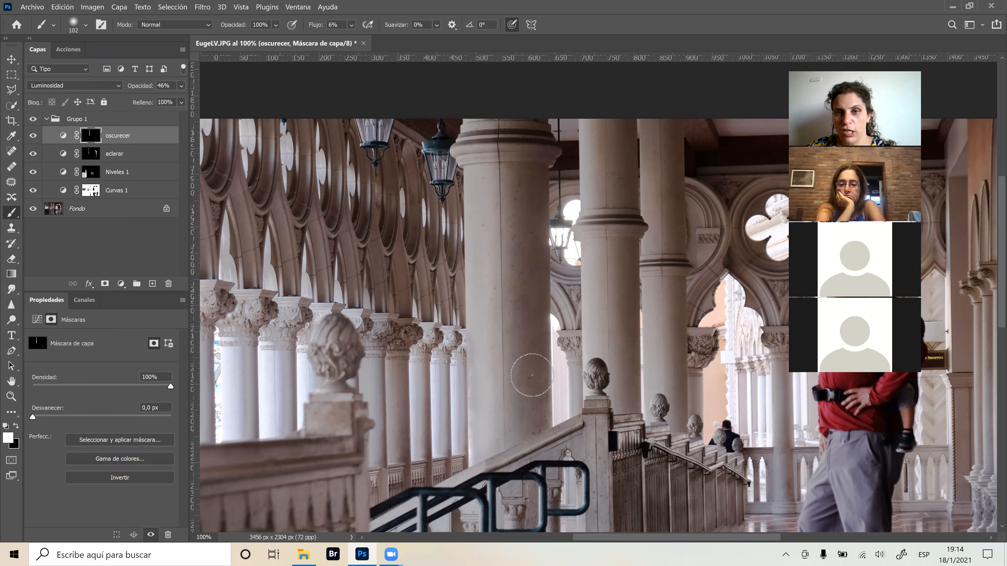
# Paint white on the oscurecer mask down the right-hand side of the second column, above and below its capital ring.
pyautogui.click(91, 154)
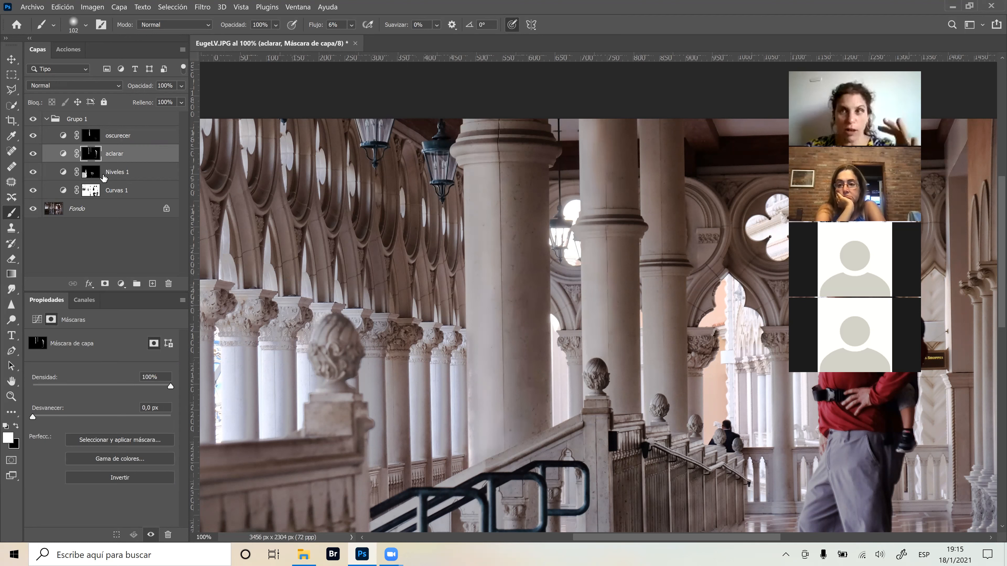
pyautogui.click(92, 139)
pyautogui.moveTo(626, 287)
pyautogui.mouseDown()
pyautogui.moveTo(624, 405)
pyautogui.moveTo(620, 260)
pyautogui.moveTo(622, 404)
pyautogui.moveTo(624, 365)
pyautogui.mouseUp()
pyautogui.moveTo(615, 133); pyautogui.dragTo(625, 220)
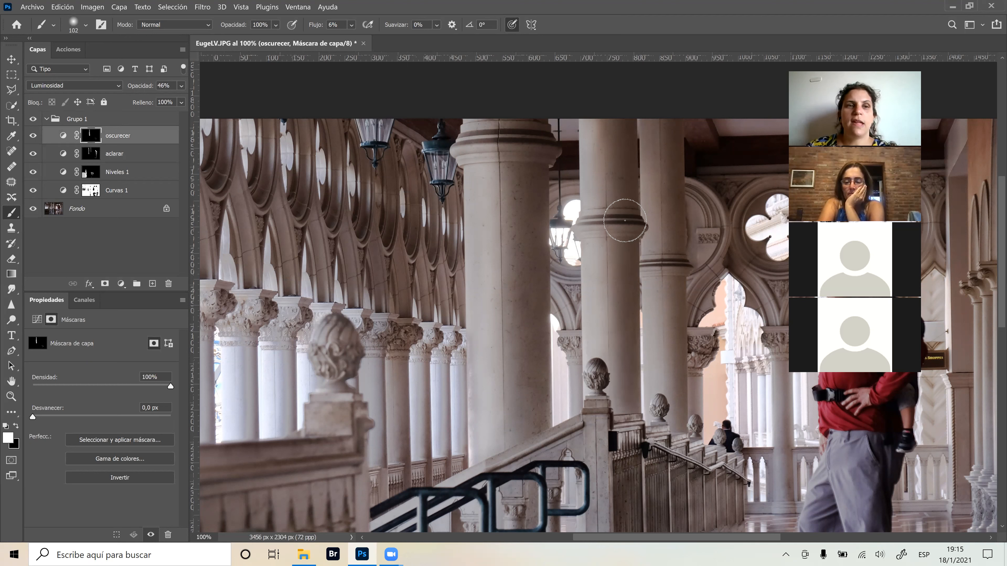
# Group the oscurecer and aclarar layers and name the group DB.
pyautogui.keyDown('shift'); pyautogui.click(119, 154); pyautogui.keyUp('shift')
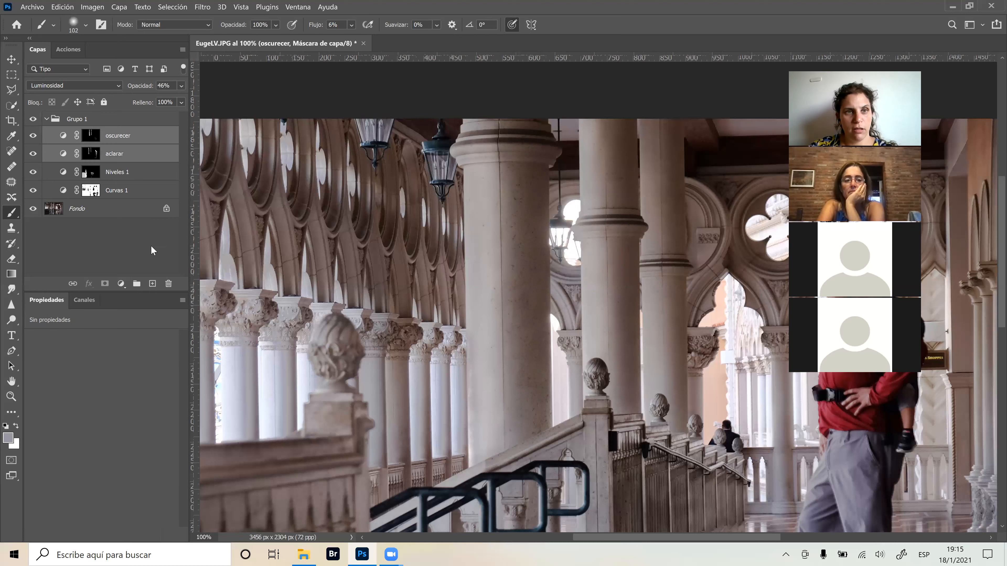
pyautogui.hotkey('ctrl', 'g')
pyautogui.doubleClick(83, 133)
pyautogui.write('D')
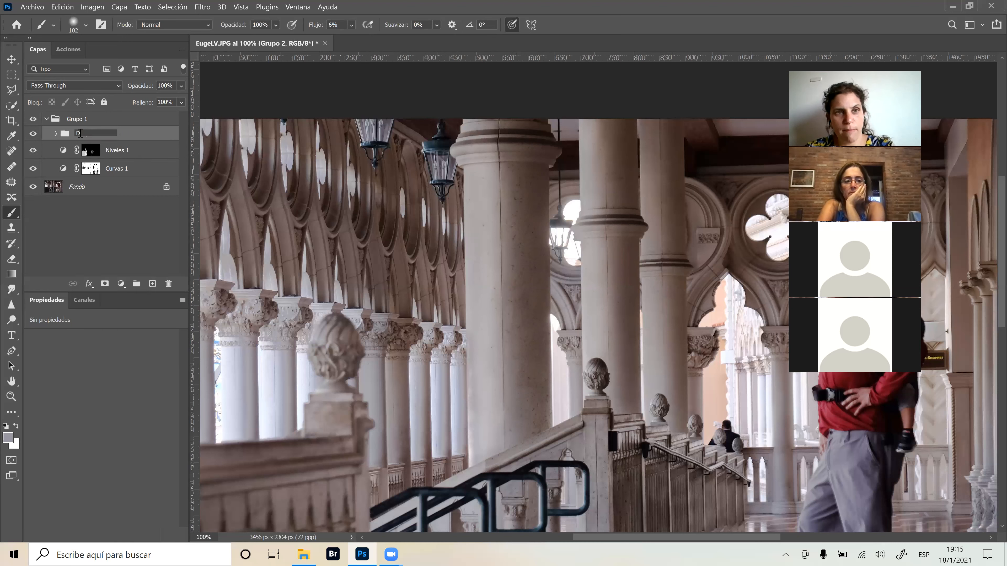
pyautogui.write('B')
pyautogui.press('Return')
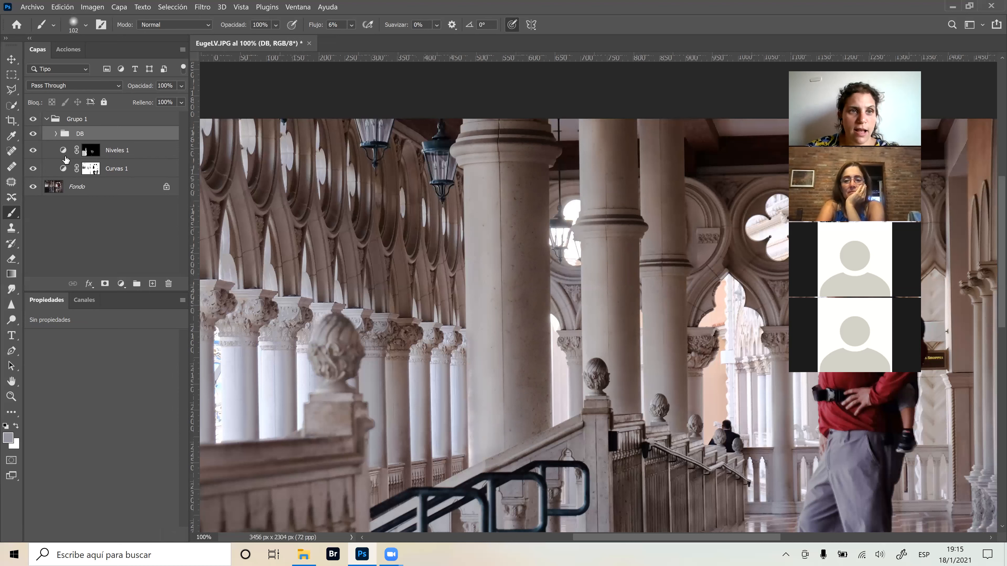
# Expand the DB group and compare the columns with its adjustments hidden and shown.
pyautogui.click(55, 134)
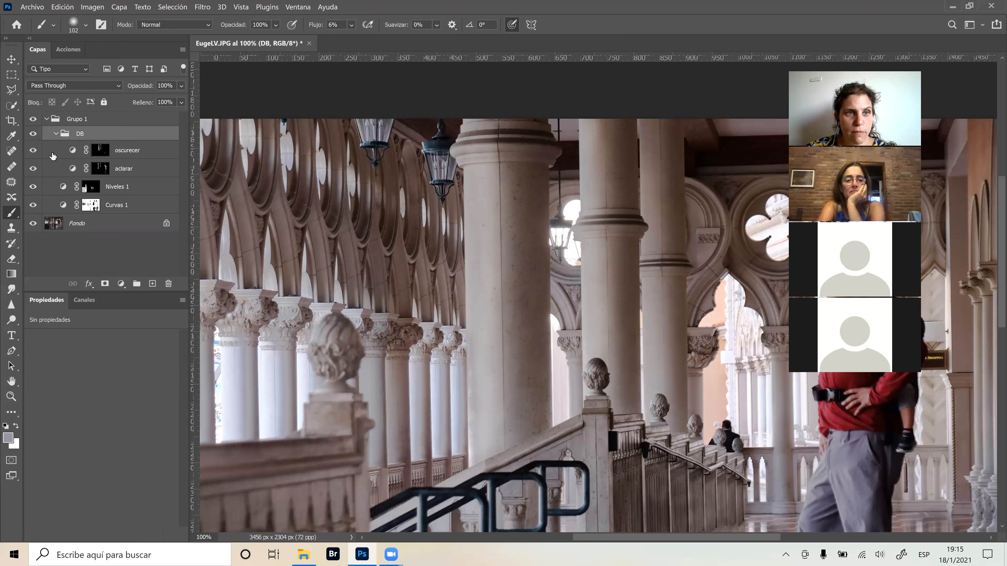
pyautogui.click(33, 135)
pyautogui.click(33, 135)
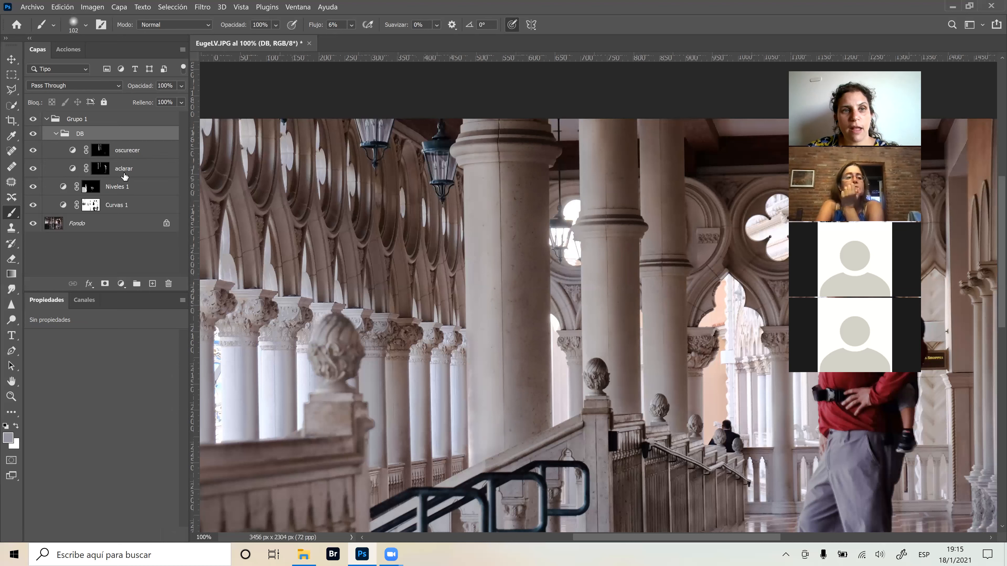
pyautogui.click(35, 136)
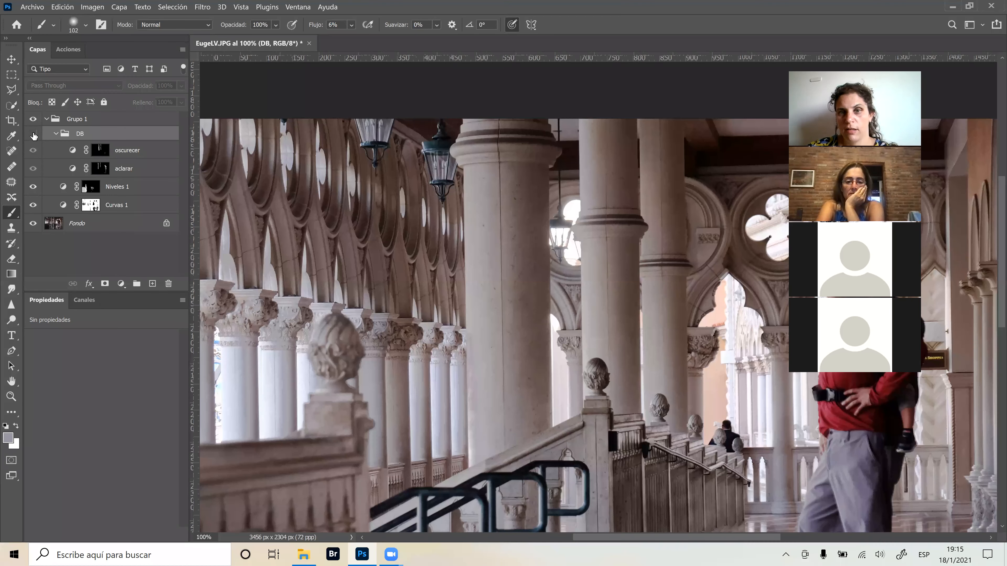
pyautogui.click(34, 135)
pyautogui.click(34, 136)
pyautogui.click(34, 135)
# Target the oscurecer mask and set the brush to 36 px with 9% flow.
pyautogui.click(96, 153)
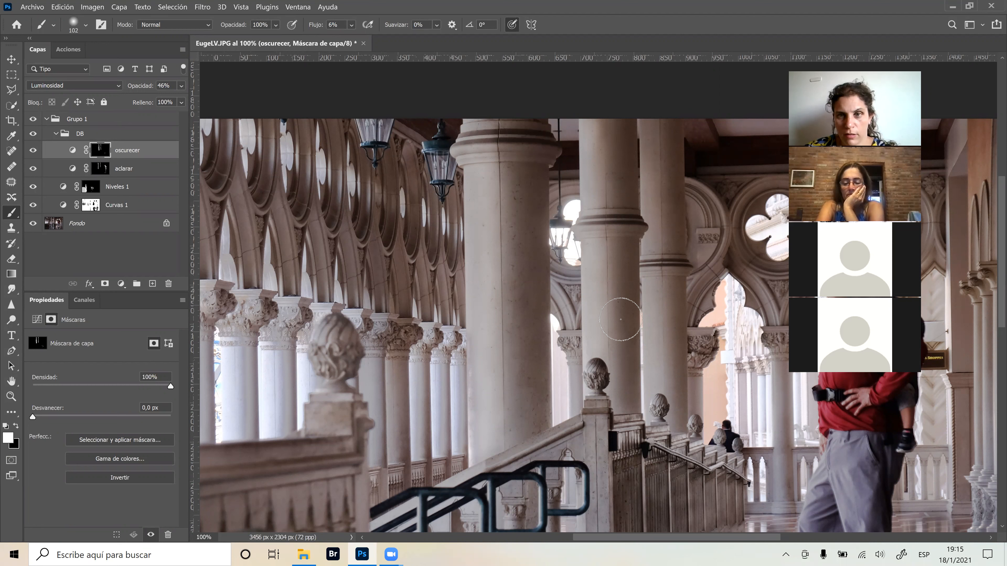
pyautogui.keyDown('alt'); pyautogui.rightClick(687, 333); pyautogui.keyUp('alt')
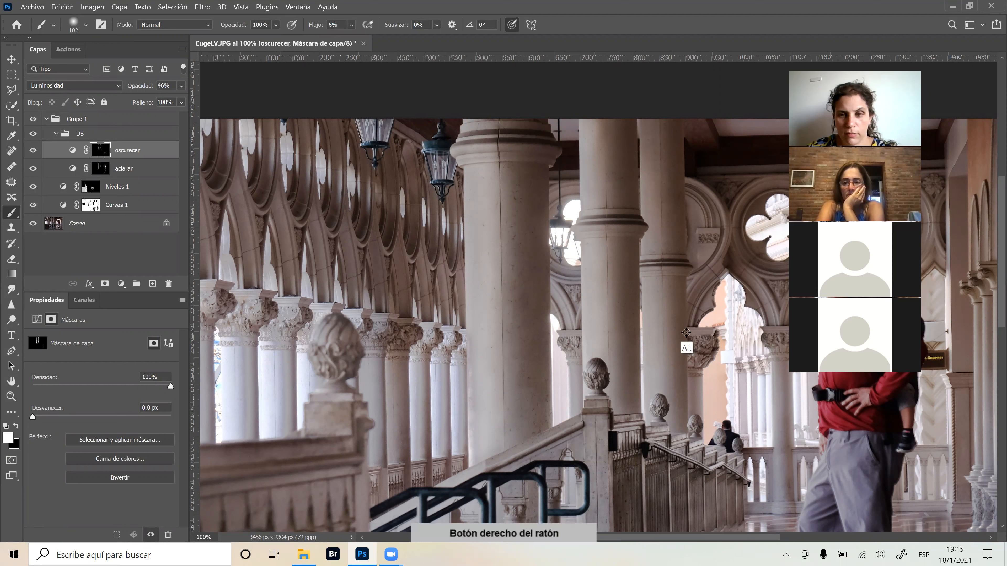
pyautogui.keyDown('alt'); pyautogui.moveTo(672, 331); pyautogui.dragTo(657, 333); pyautogui.keyUp('alt')
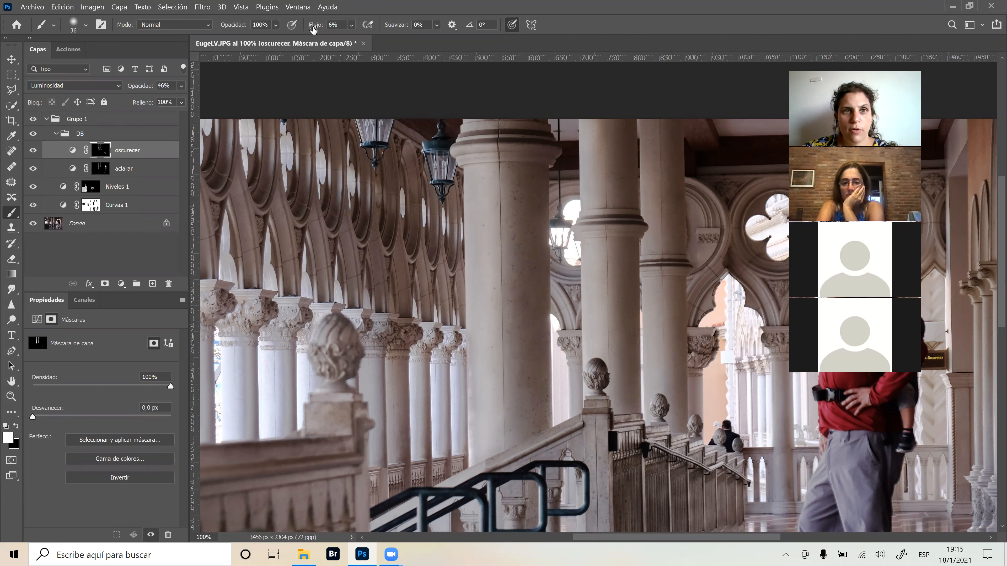
pyautogui.moveTo(311, 28); pyautogui.dragTo(312, 27)
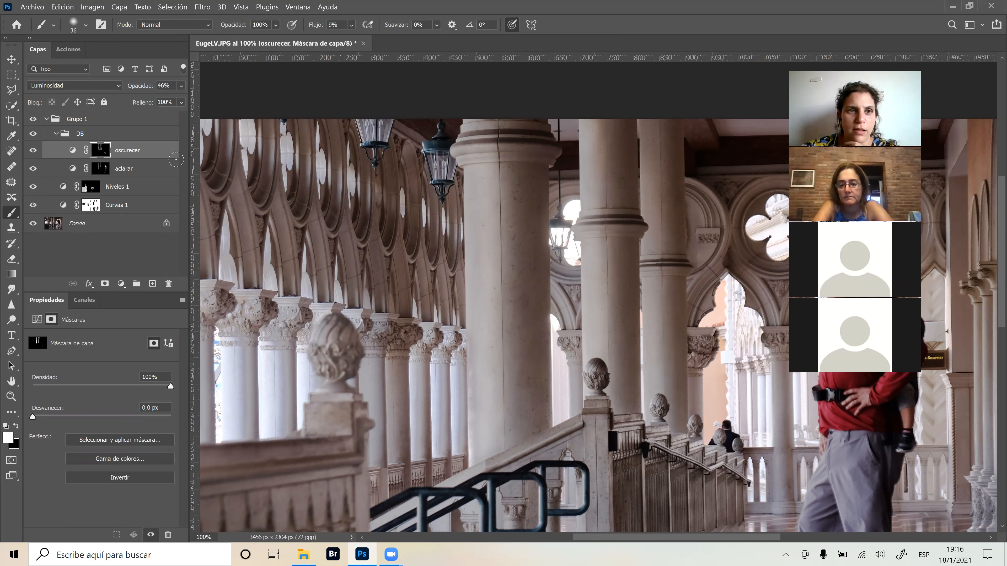
# Undo the latest brush strokes and target the aclarar mask.
pyautogui.hotkey('ctrl', 'z')
pyautogui.hotkey('alt', '[')
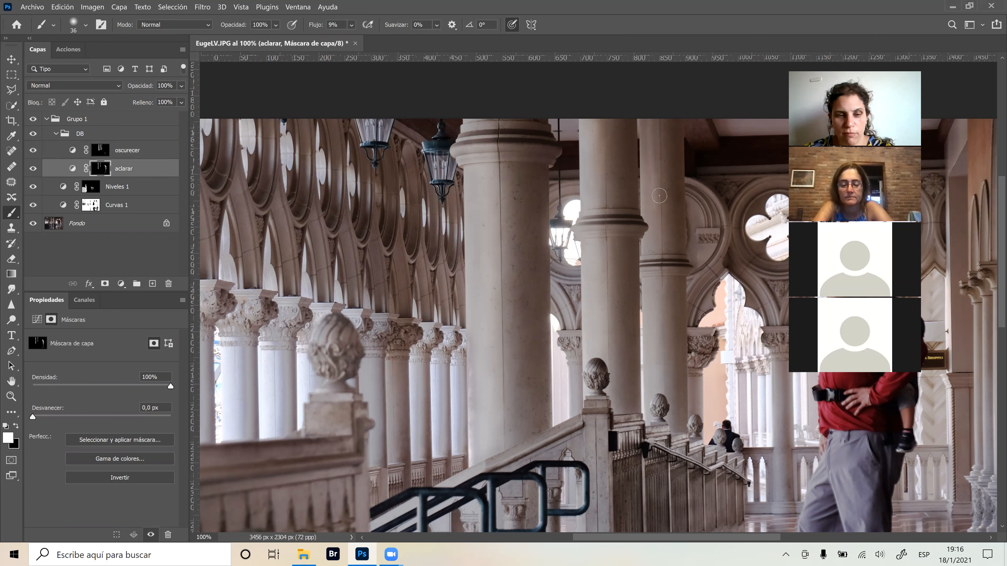
pyautogui.hotkey('ctrl', 'z')
pyautogui.hotkey('ctrl', 'z')
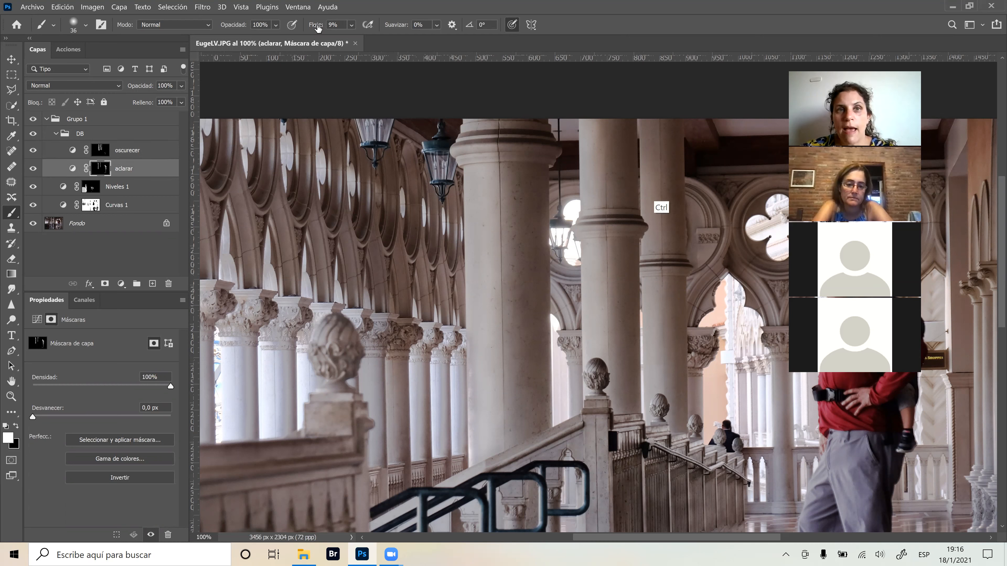
# Lower the brush flow to 2%, enlarge the brush to 76 px and lighten the upper part of the third column on the aclarar mask.
pyautogui.moveTo(311, 26); pyautogui.dragTo(314, 27)
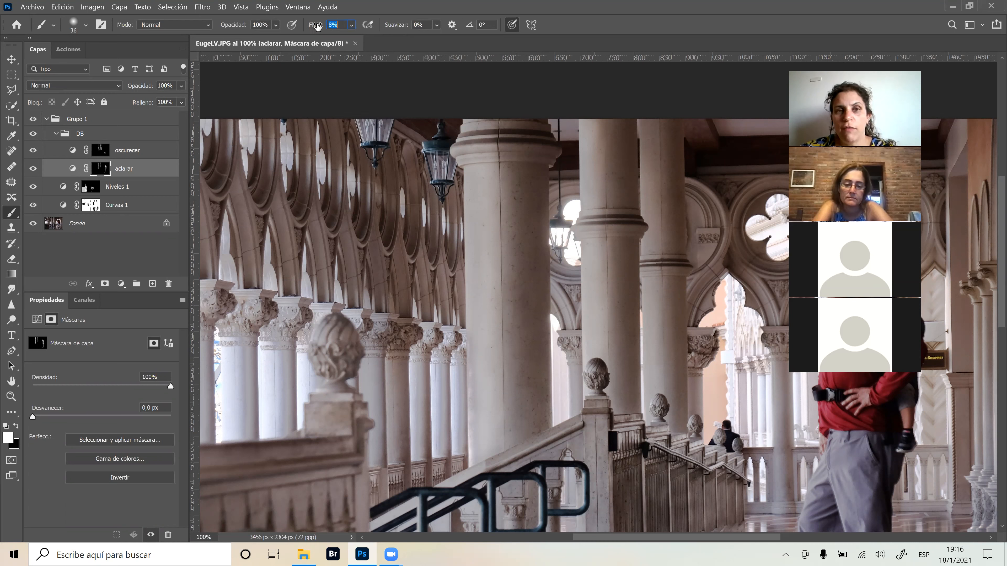
pyautogui.click(651, 169)
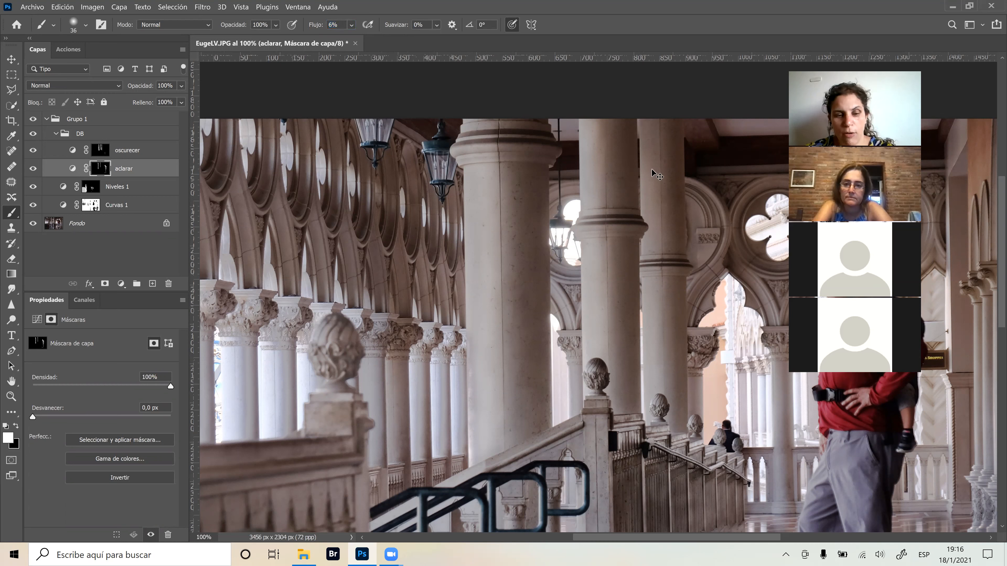
pyautogui.click(317, 27)
pyautogui.write('4')
pyautogui.press('Return')
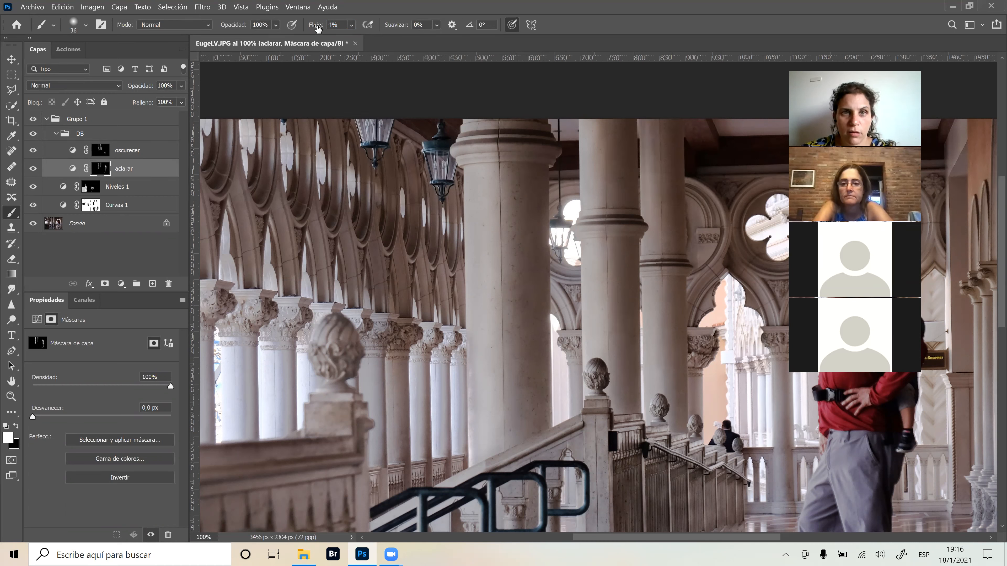
pyautogui.moveTo(319, 29); pyautogui.dragTo(319, 28)
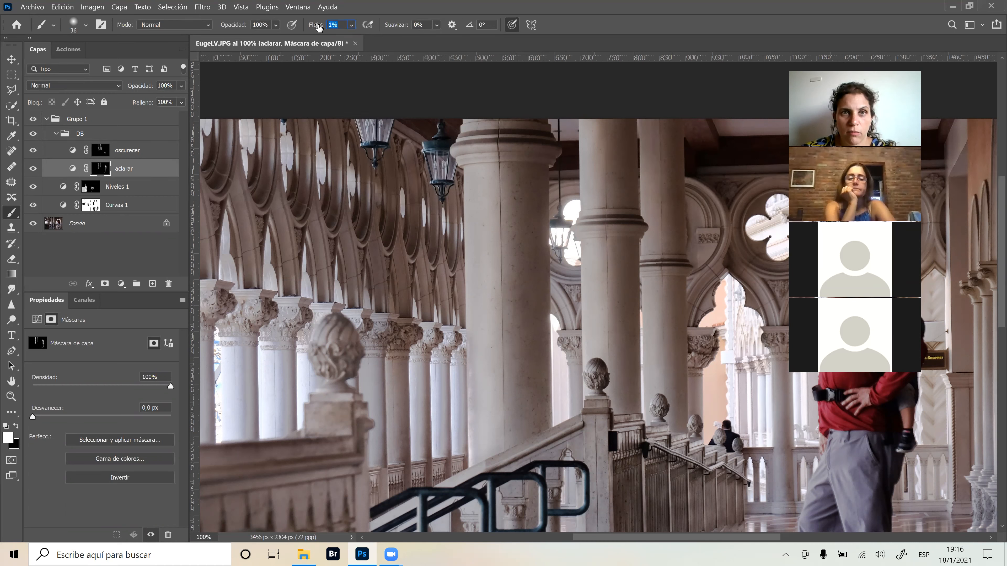
pyautogui.write('2')
pyautogui.press('Return')
pyautogui.moveTo(651, 124); pyautogui.dragTo(660, 124)
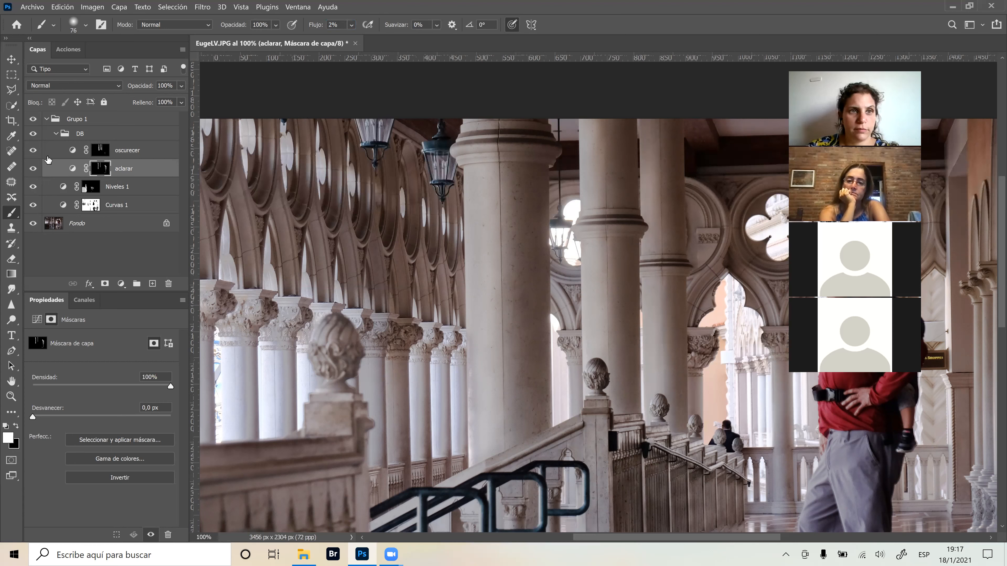
# Compare the columns with the DB group and its oscurecer layer hidden and shown.
pyautogui.click(33, 133)
pyautogui.click(28, 137)
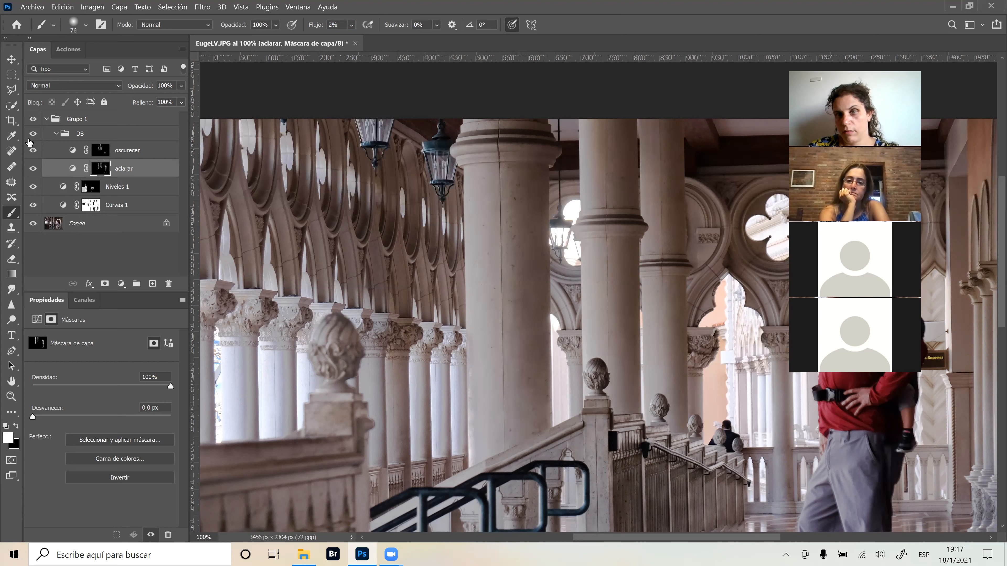
pyautogui.click(28, 141)
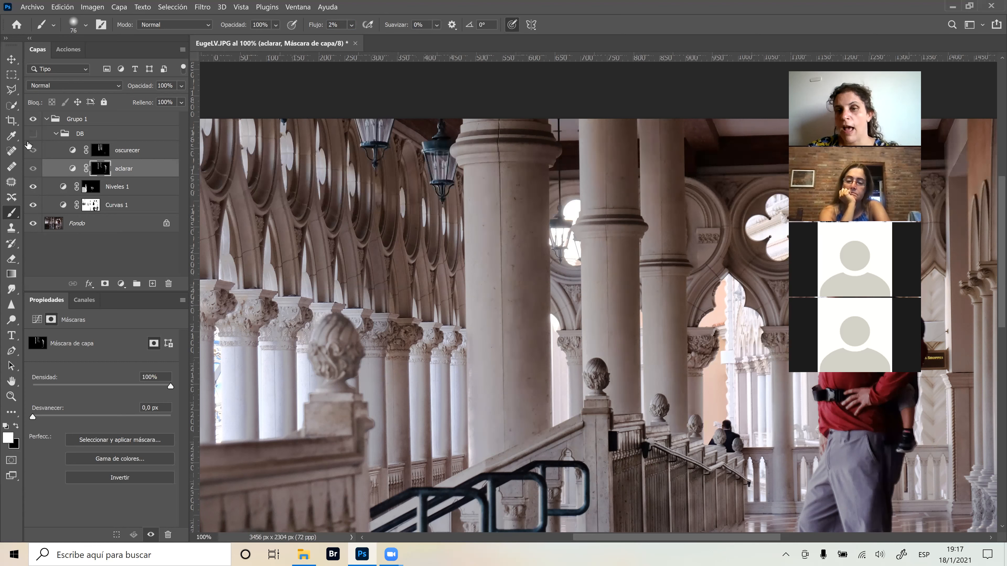
pyautogui.click(28, 139)
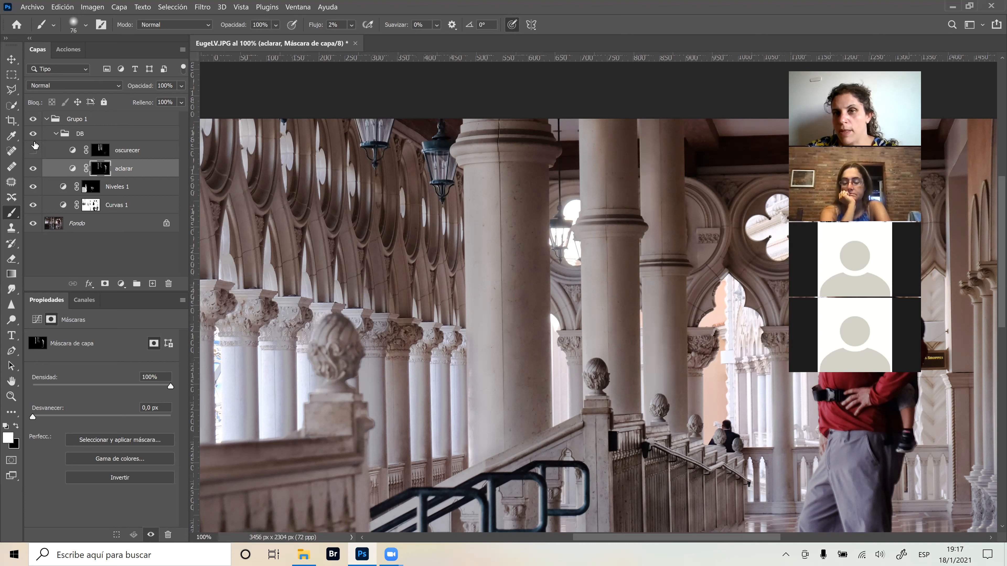
pyautogui.click(34, 143)
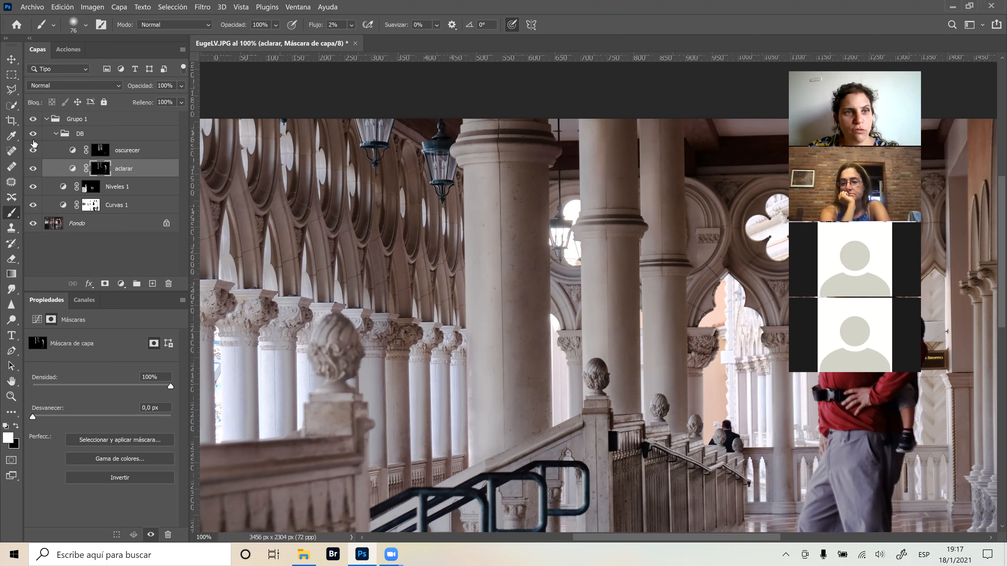
pyautogui.click(32, 134)
pyautogui.click(32, 134)
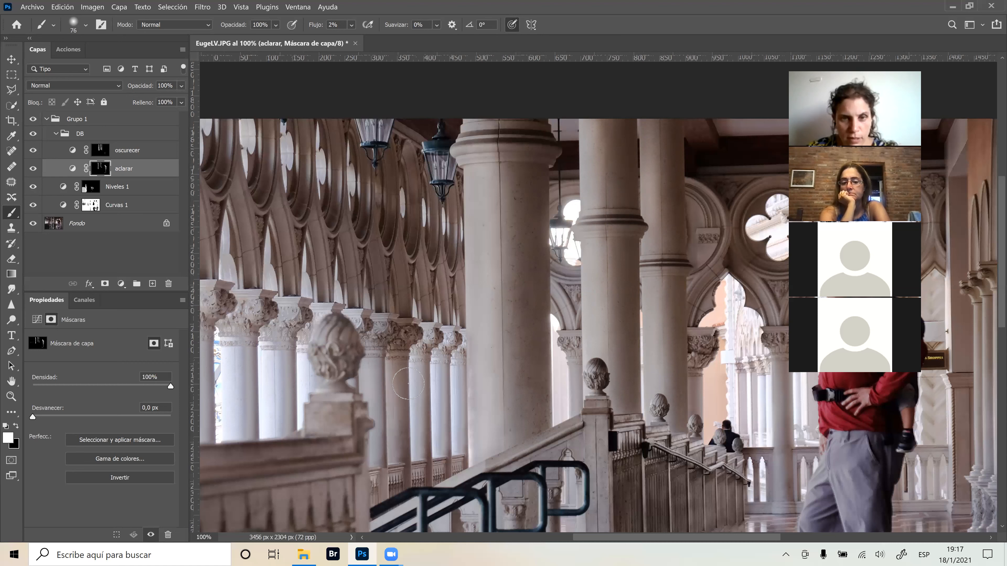
# Lighten the thin background columns on the aclarar mask with a 52 px brush, checking them with DB hidden and shown.
pyautogui.keyDown('alt'); pyautogui.rightClick(388, 374); pyautogui.keyUp('alt')
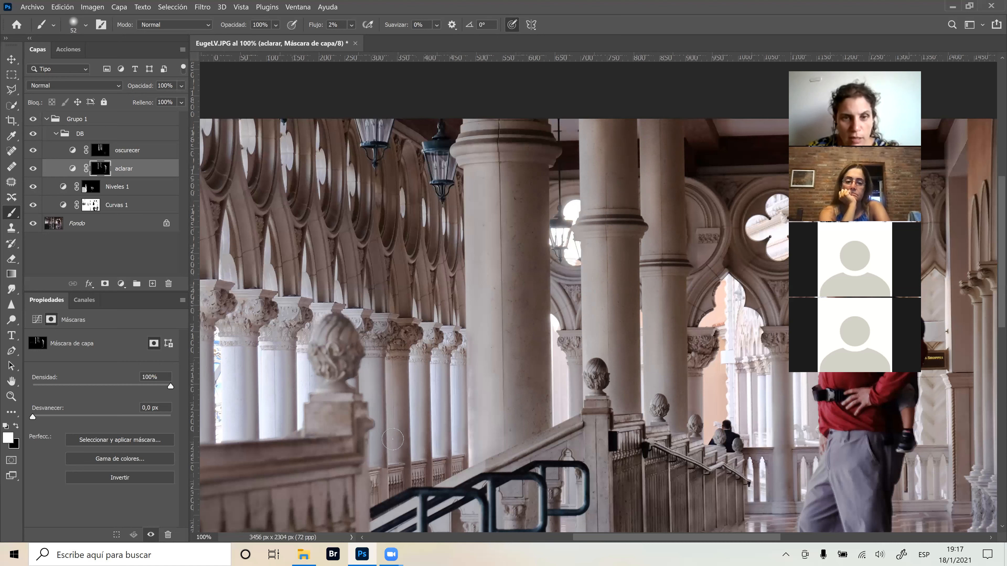
pyautogui.click(33, 134)
pyautogui.click(34, 134)
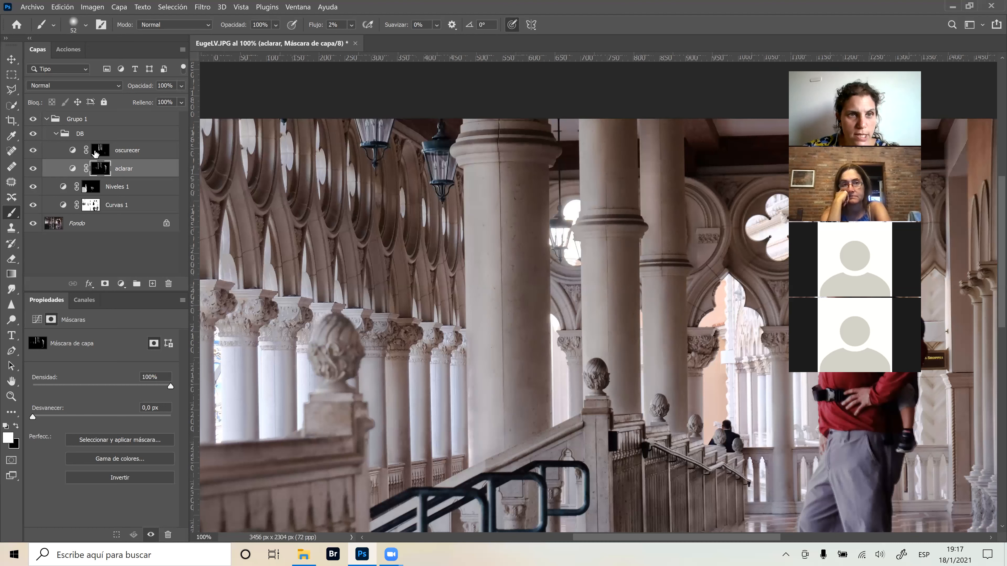
# Darken the thin background columns on the oscurecer mask with the 52 px brush at 5% flow, checking them with DB hidden and shown.
pyautogui.hotkey('alt', ']')
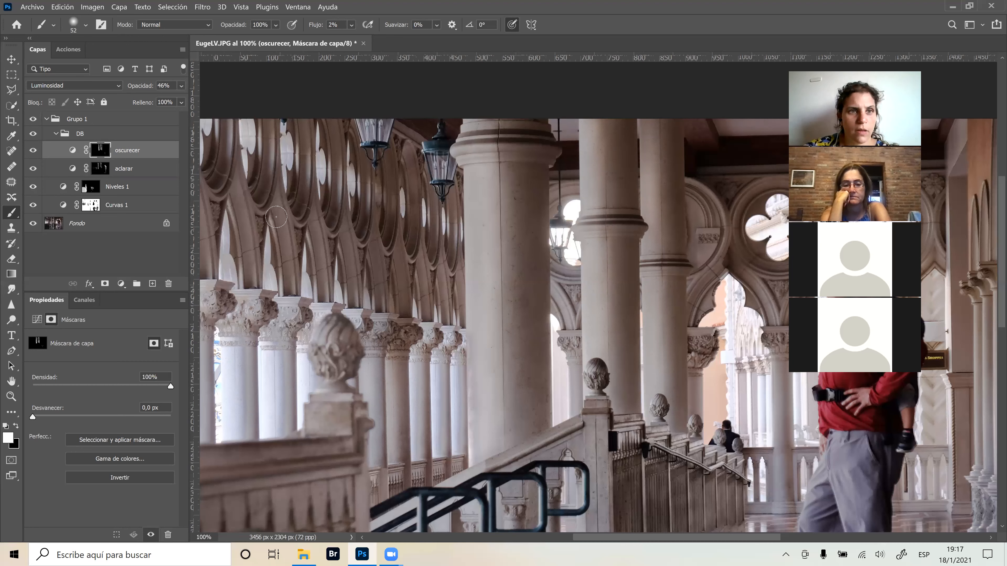
pyautogui.click(32, 136)
pyautogui.click(32, 135)
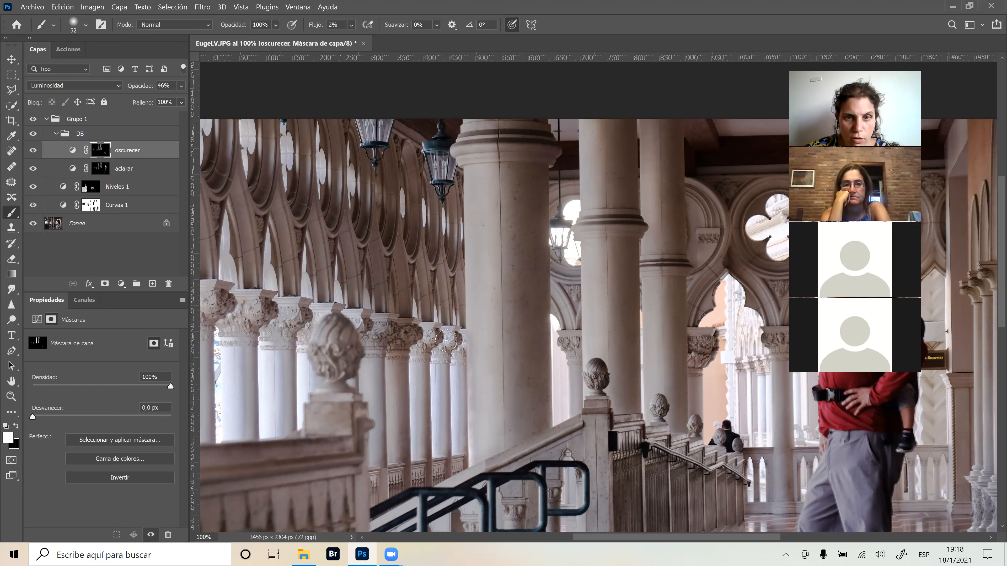
pyautogui.click(438, 373)
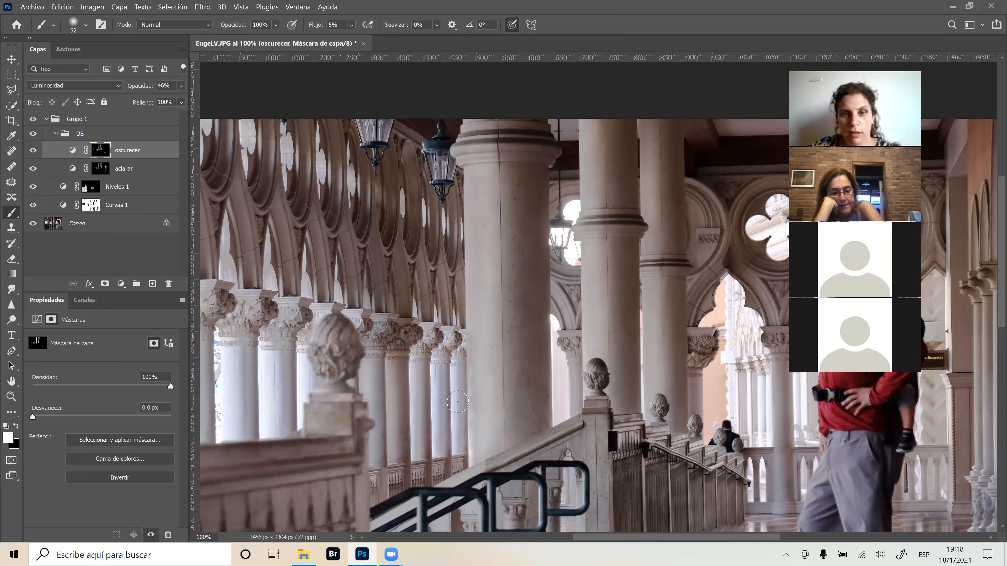
pyautogui.click(33, 135)
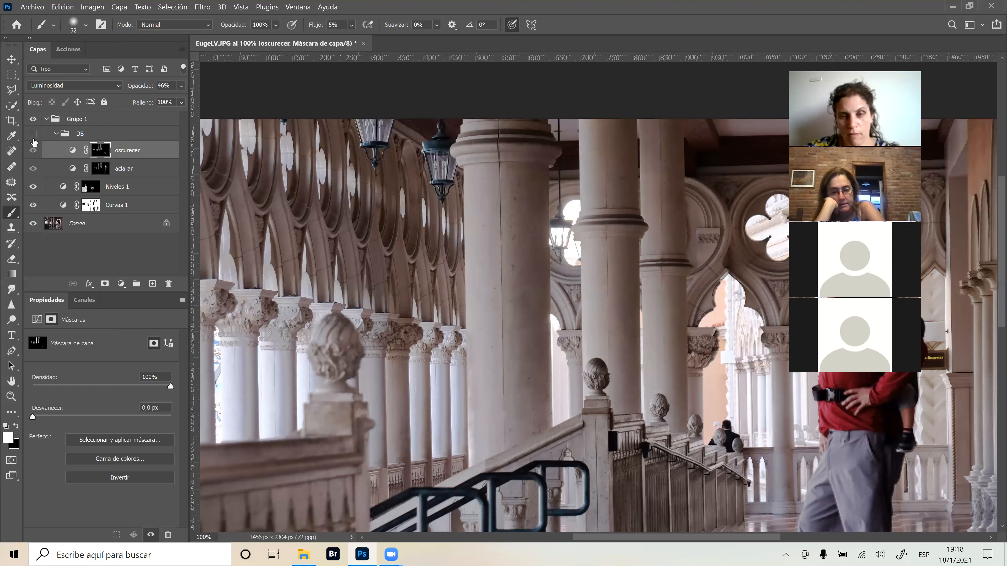
pyautogui.click(33, 134)
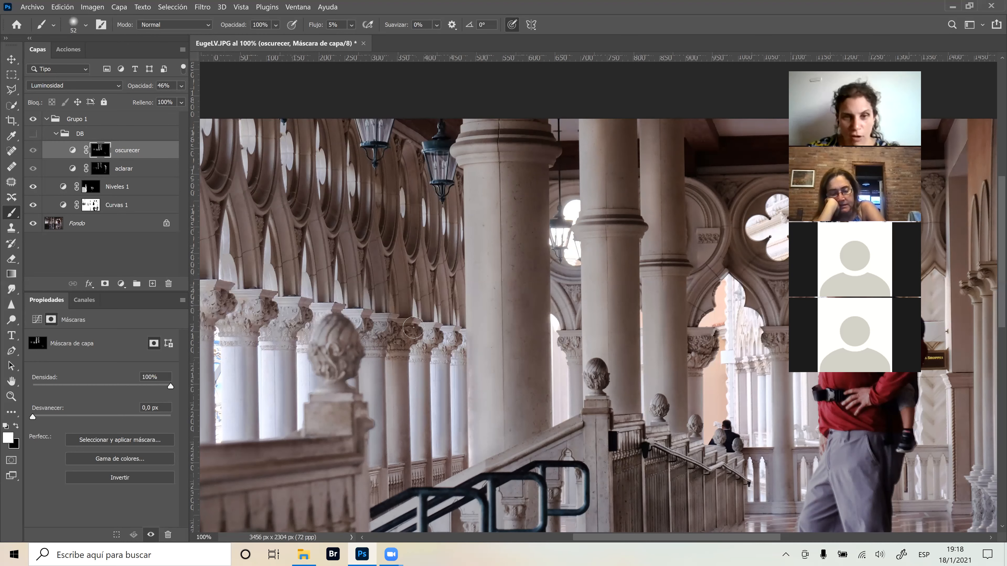
# Refine the shading along the edges of the thin columns behind the staircase on the oscurecer mask with a 31 px brush.
pyautogui.press(']')
pyautogui.press(']')
pyautogui.press(']')
pyautogui.press(']')
pyautogui.press(']')
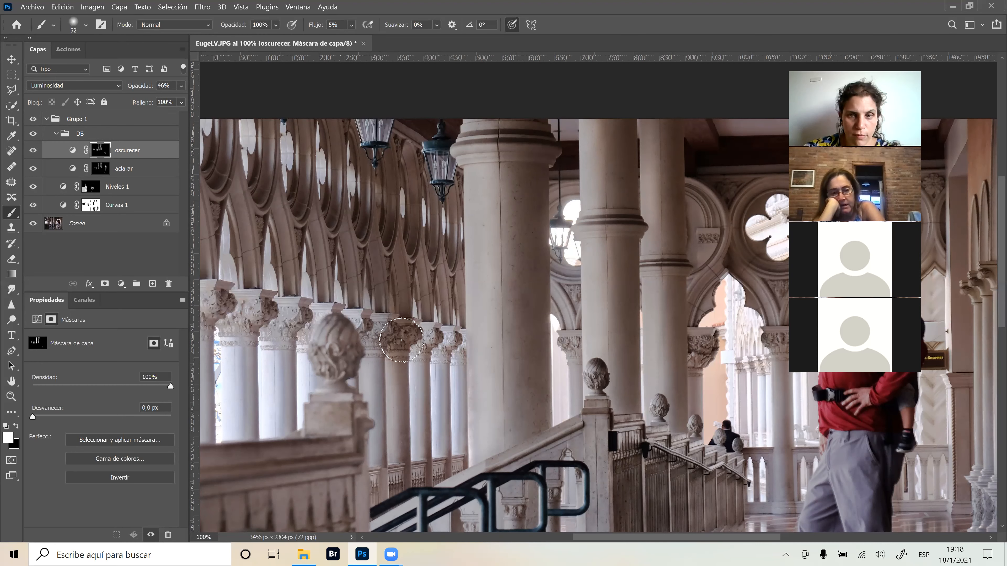
pyautogui.press('space')
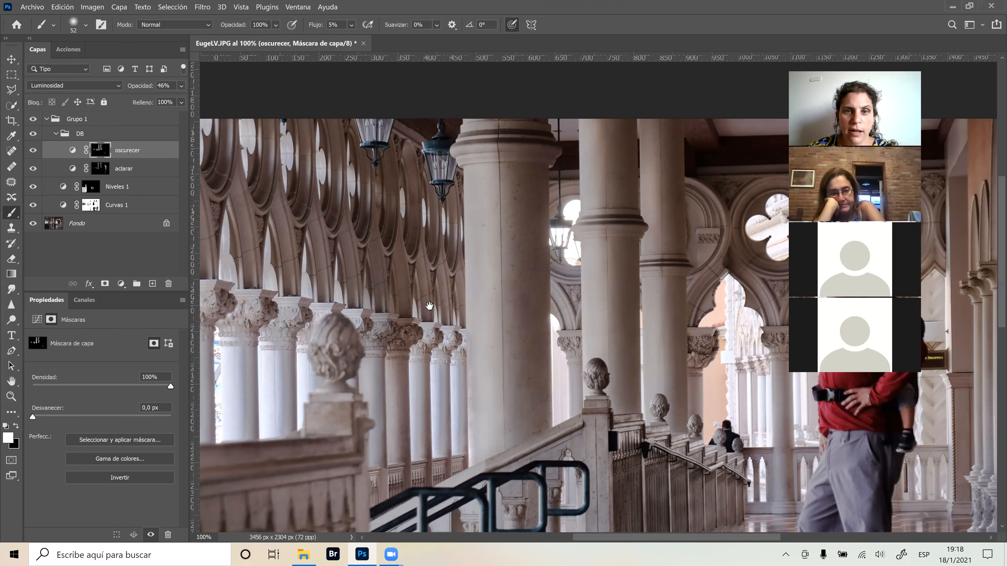
pyautogui.hotkey('ctrl', '+')
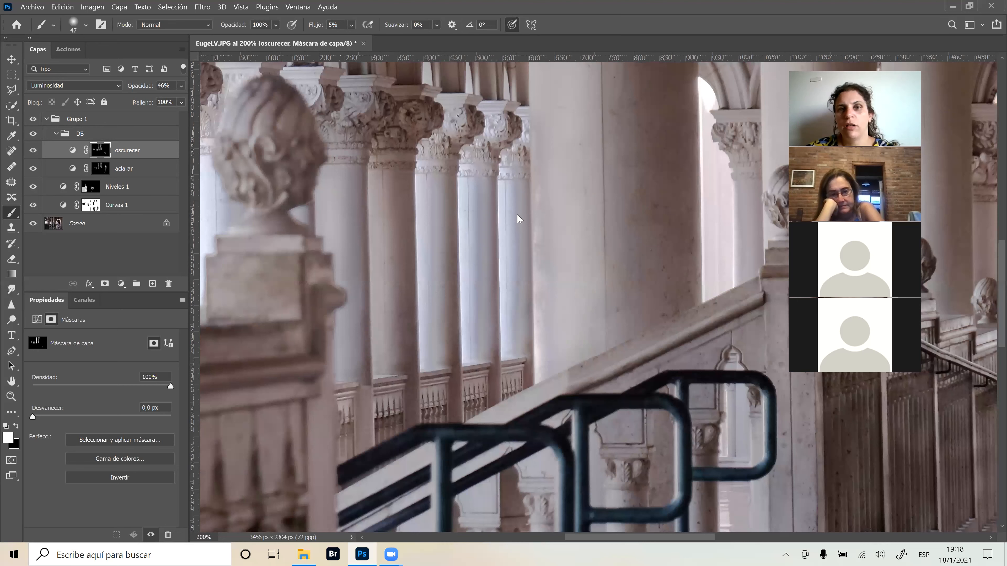
pyautogui.keyDown('alt'); pyautogui.rightClick(531, 213); pyautogui.keyUp('alt')
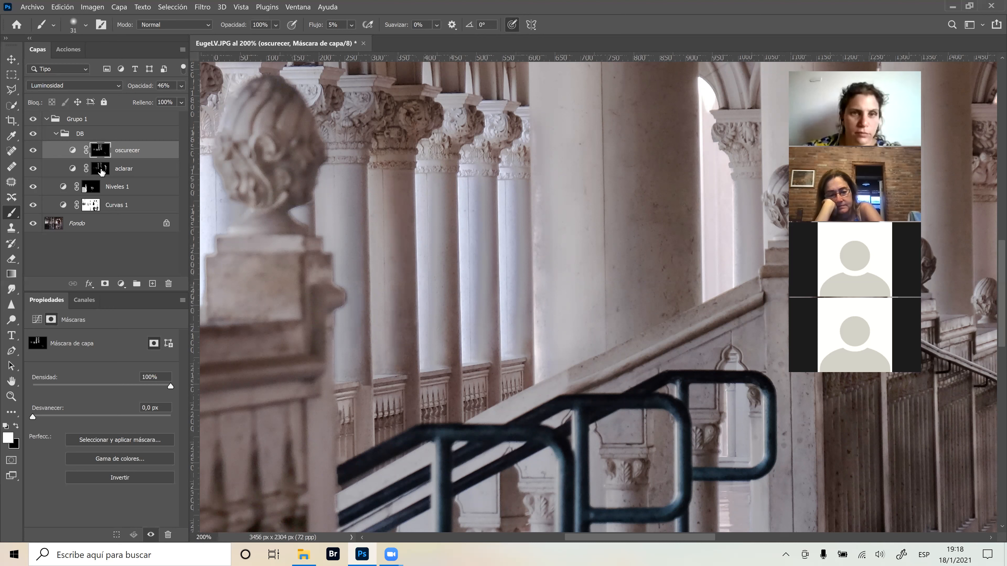
# Paint highlights on the thin columns in the aclarar mask and compare them with DB and oscurecer hidden and shown.
pyautogui.hotkey('alt', '[')
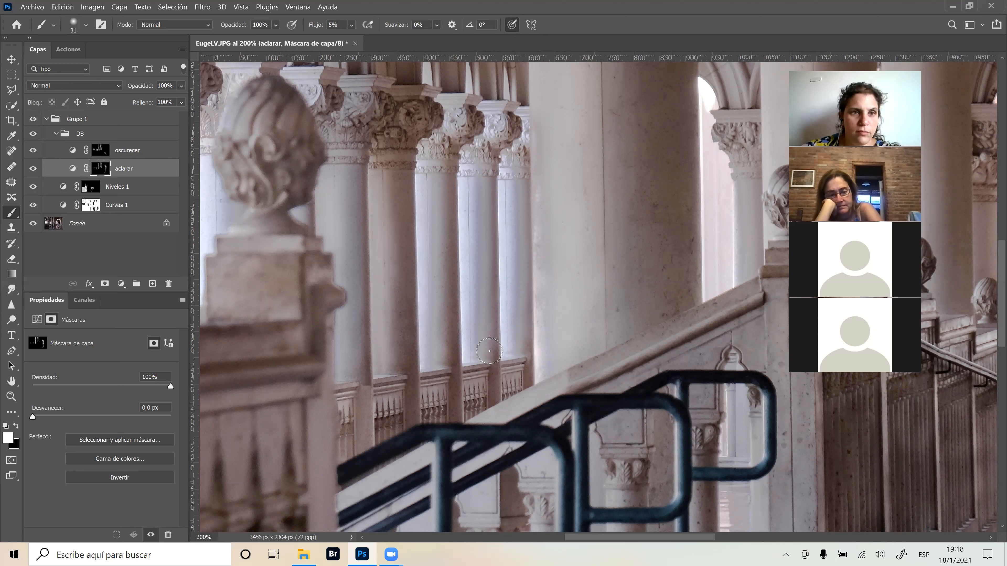
pyautogui.click(33, 133)
pyautogui.click(33, 133)
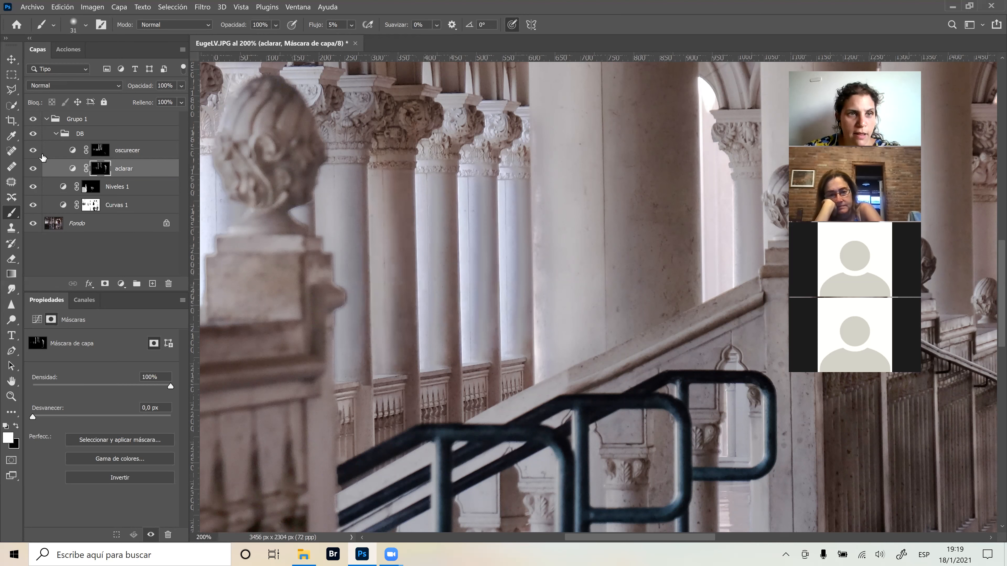
pyautogui.click(33, 135)
pyautogui.click(32, 135)
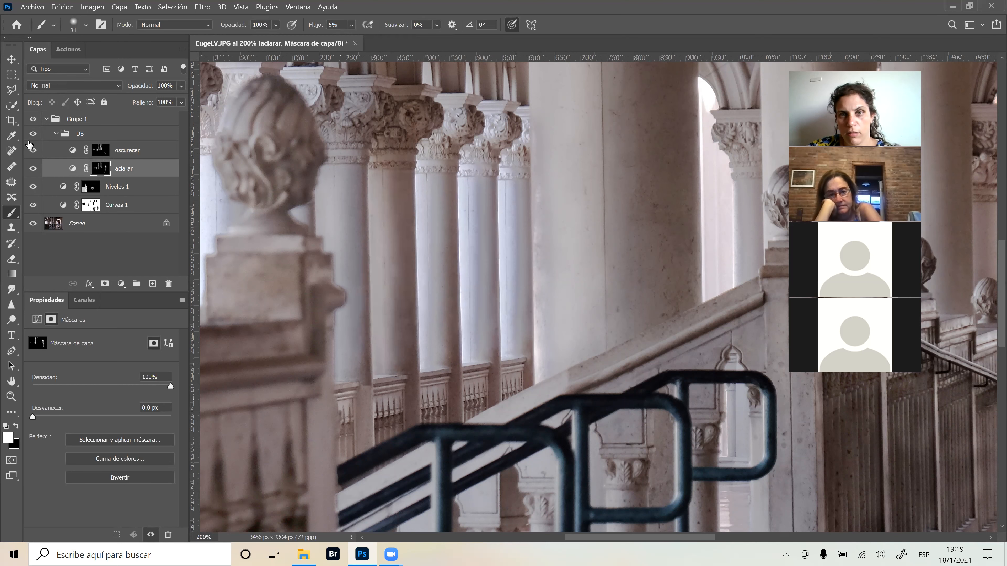
pyautogui.click(32, 150)
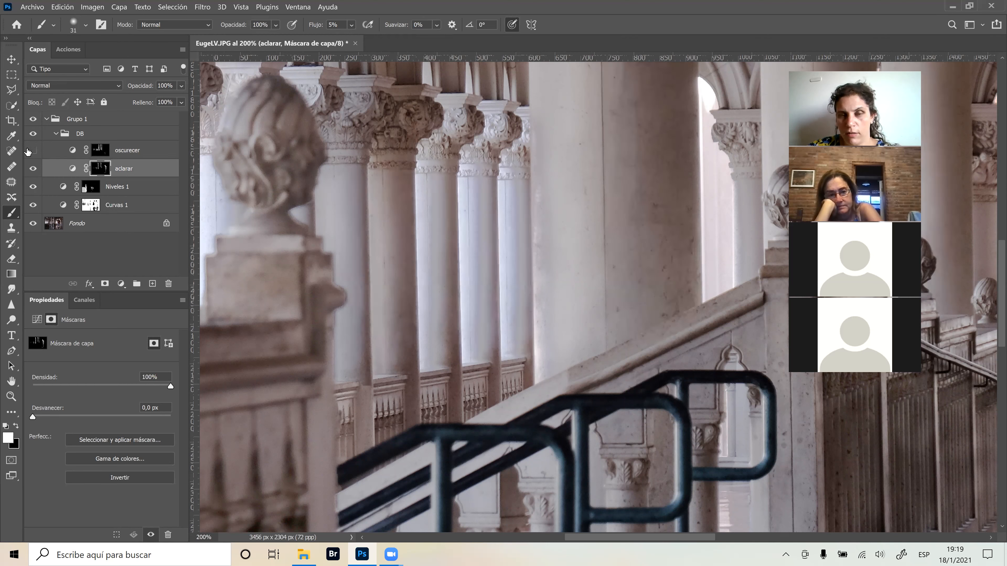
pyautogui.click(31, 149)
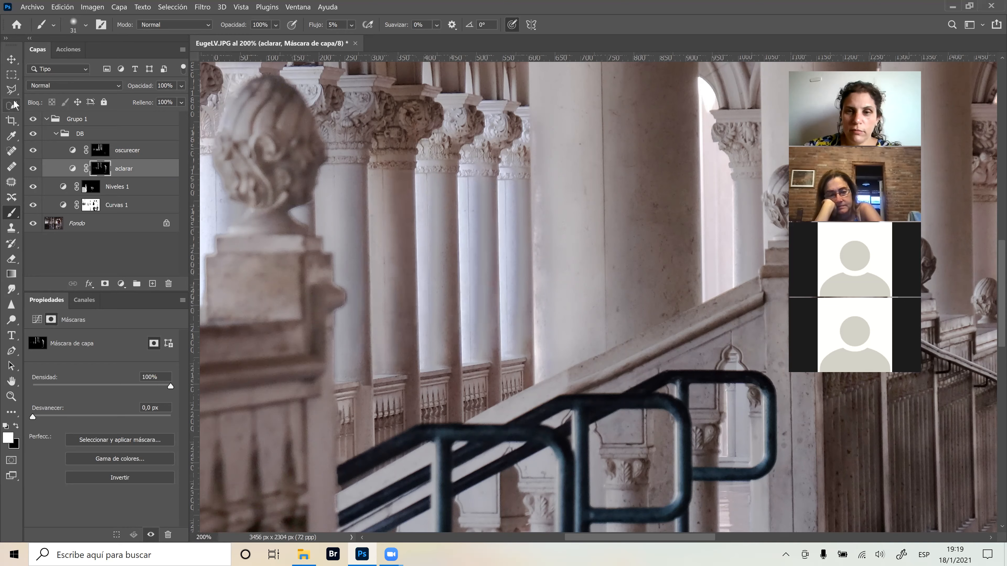
# Lighten the small balusters behind the metal handrail on the aclarar mask with the 31 px brush at 5% flow.
pyautogui.hotkey('ctrl', '0')
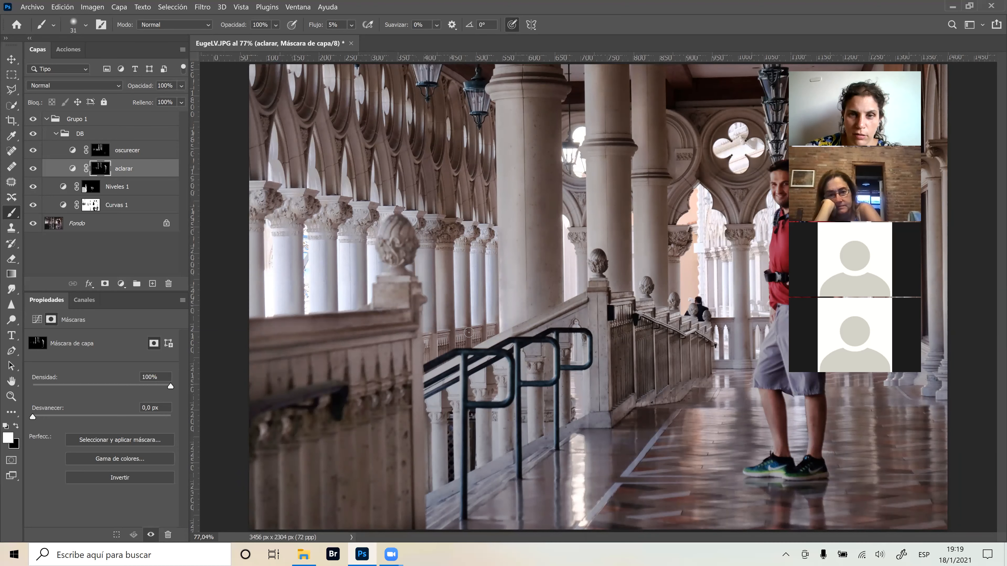
pyautogui.scroll(3, 468, 332)
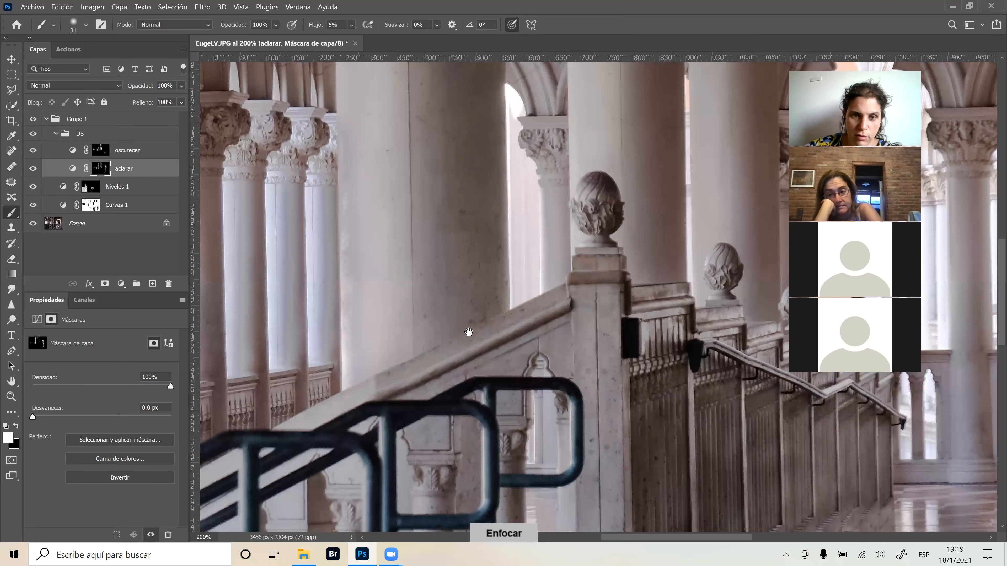
pyautogui.moveTo(373, 329); pyautogui.dragTo(434, 223)
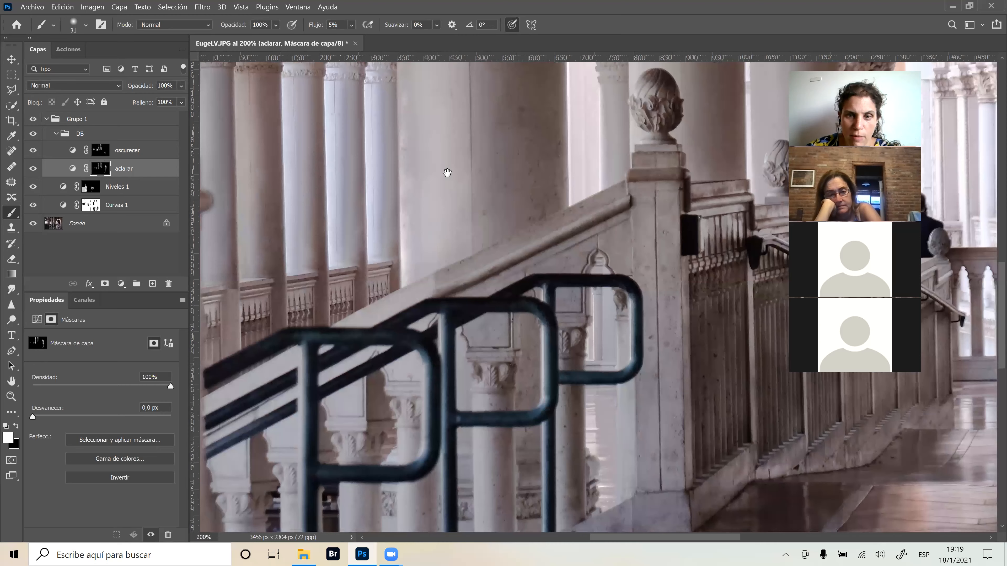
pyautogui.moveTo(386, 462); pyautogui.dragTo(446, 231)
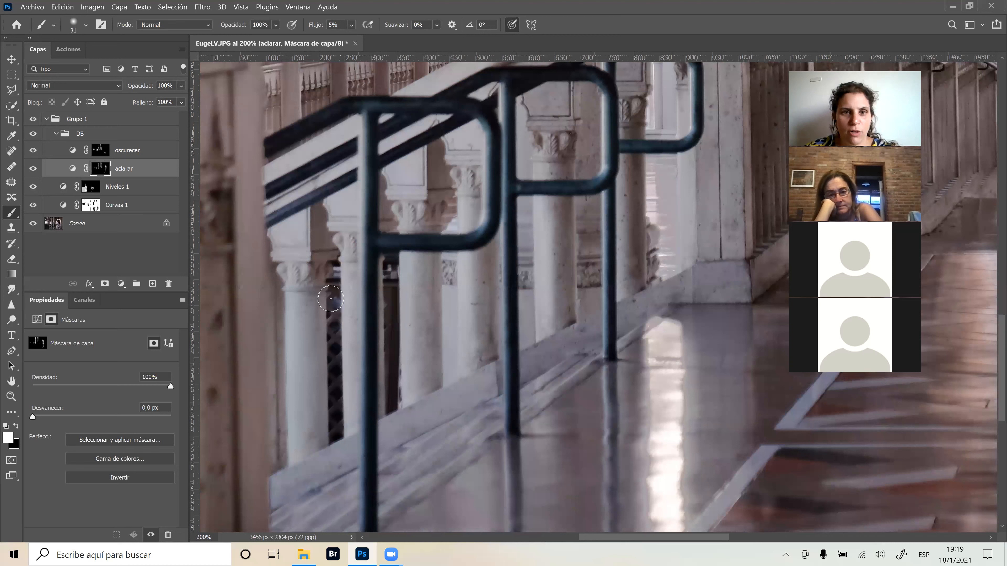
# Darken the shaded sides of the handrail balusters on the oscurecer mask, checking them with DB hidden and shown.
pyautogui.click(109, 149)
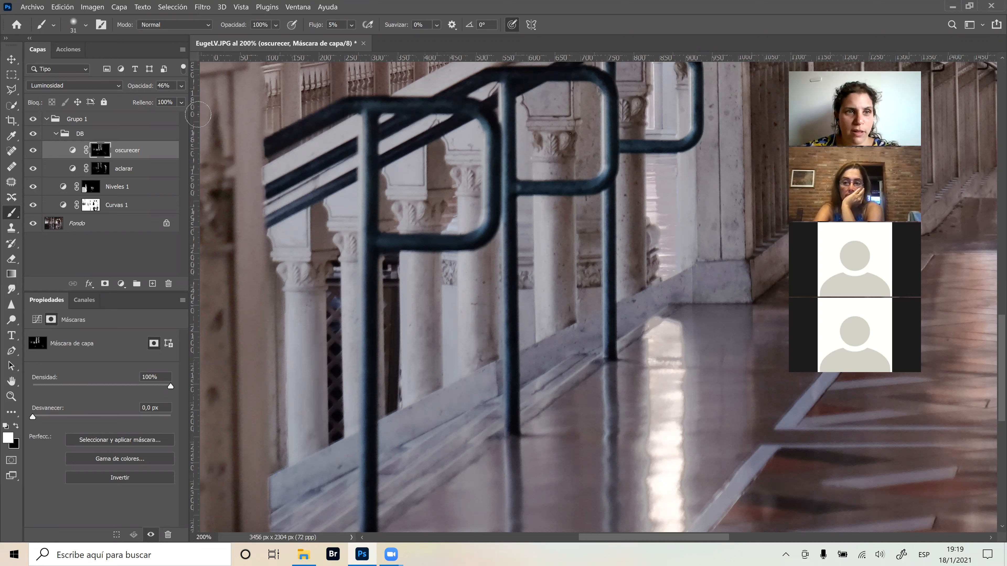
pyautogui.click(32, 134)
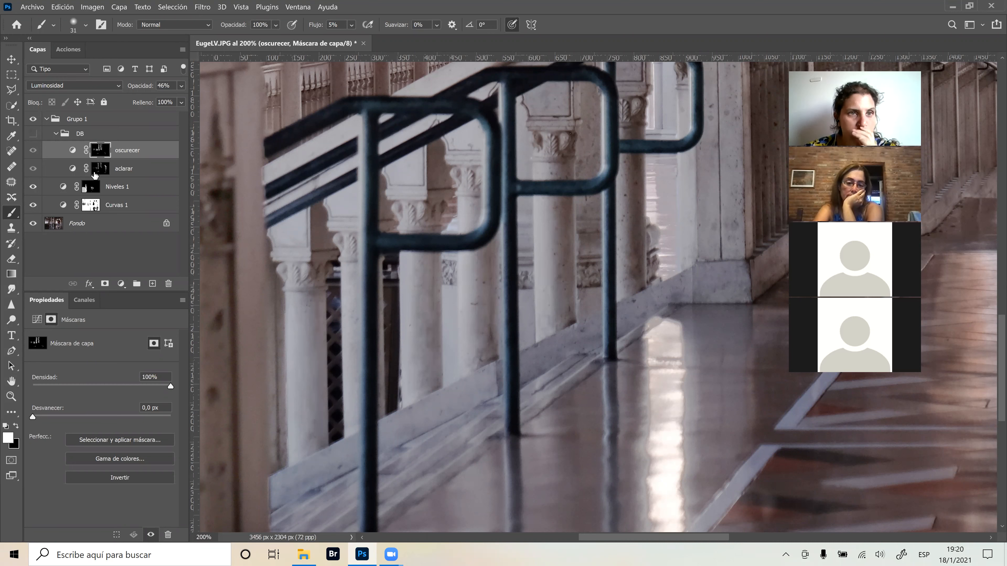
pyautogui.click(33, 134)
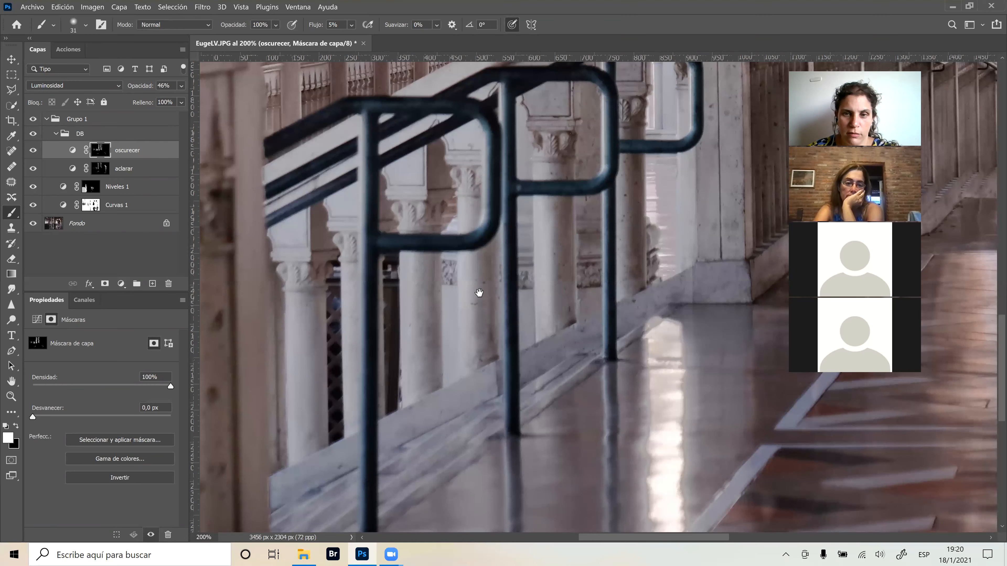
# View the whole photo and compare it with group DB hidden and shown.
pyautogui.scroll(-3, 479, 293)
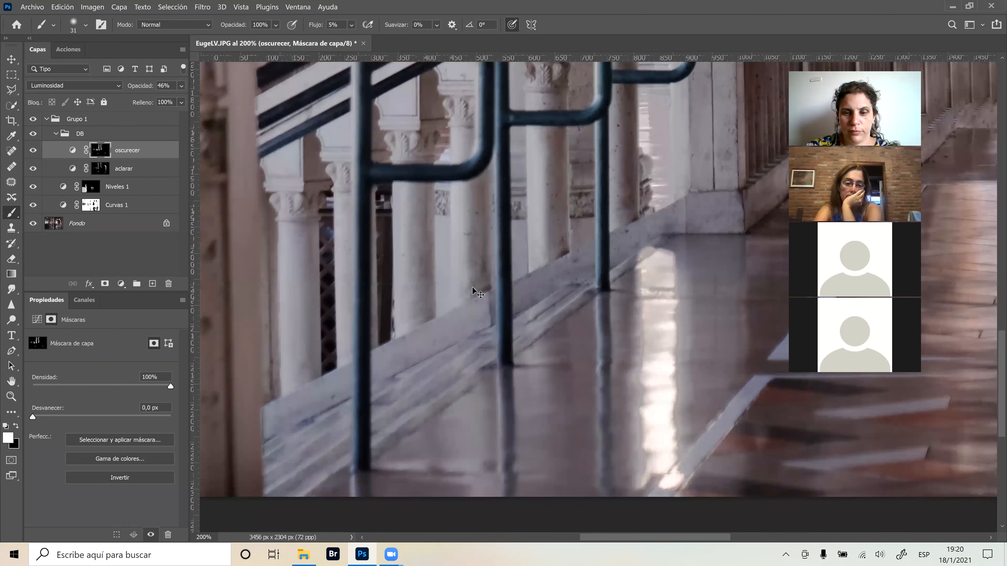
pyautogui.hotkey('ctrl', '0')
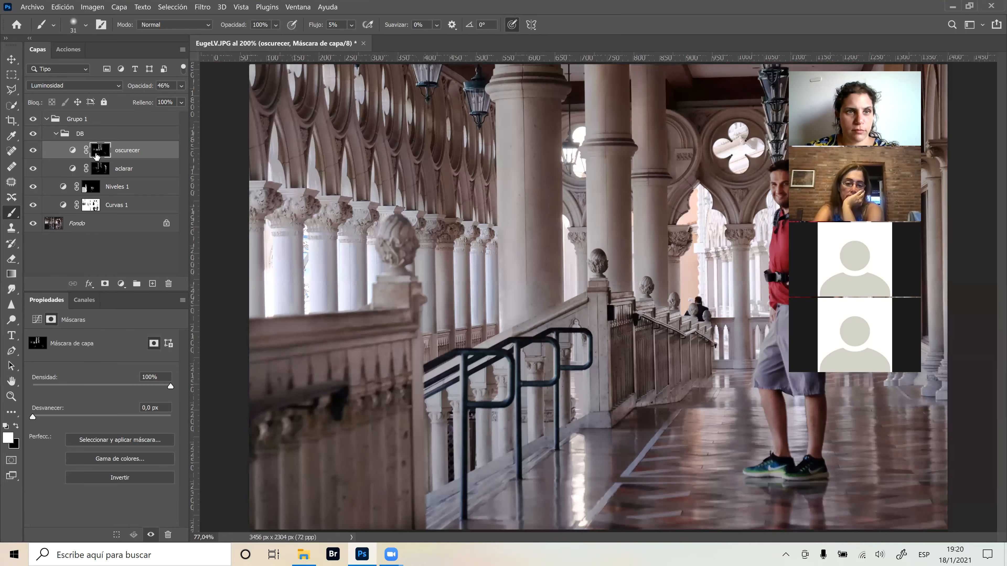
pyautogui.click(30, 138)
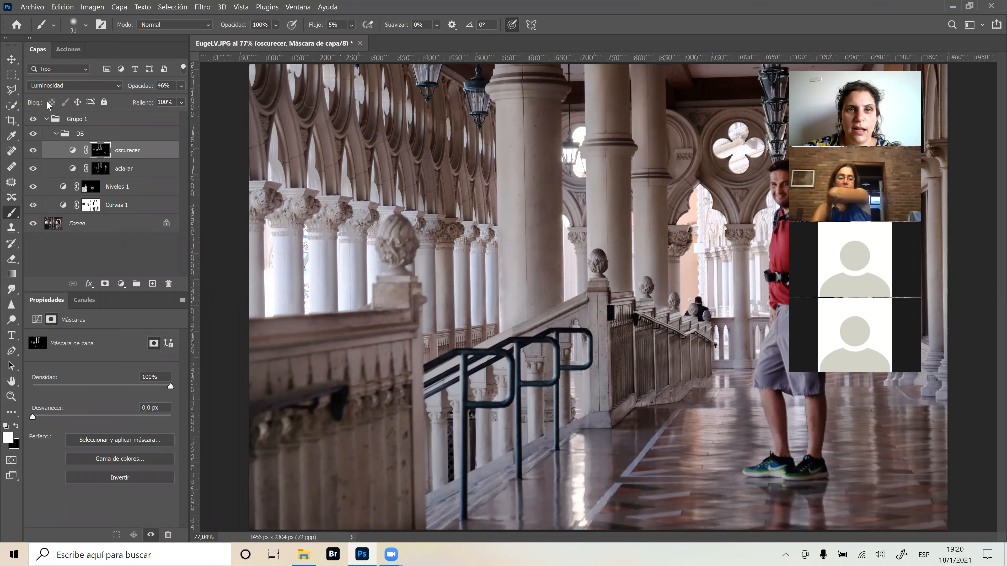
# Paint highlights along the arches above the colonnade on the aclarar mask with the 31 px brush at 5% flow.
pyautogui.hotkey('ctrl', '1')
pyautogui.hotkey('ctrl', '+')
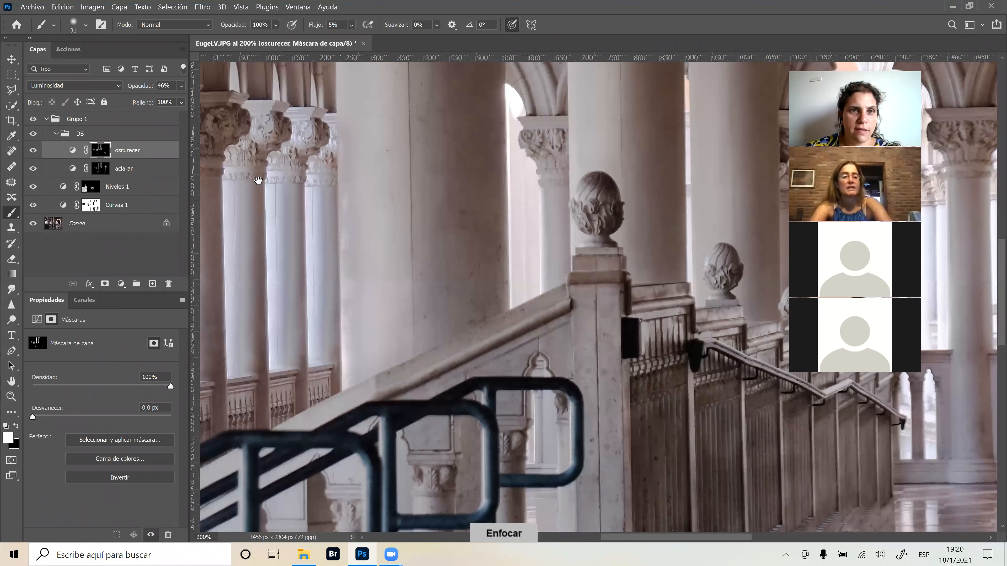
pyautogui.moveTo(448, 257); pyautogui.dragTo(479, 285)
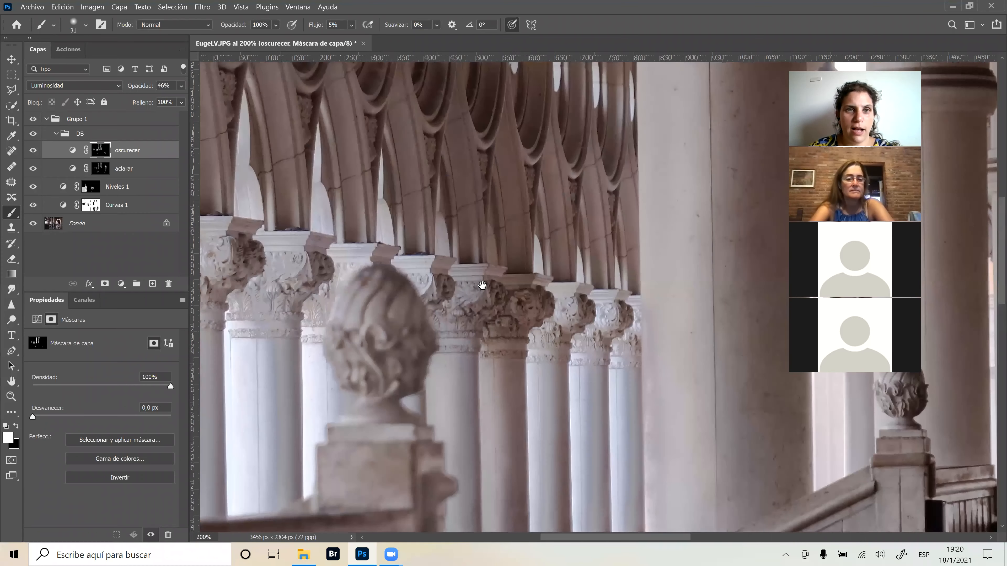
pyautogui.moveTo(554, 358); pyautogui.dragTo(673, 477)
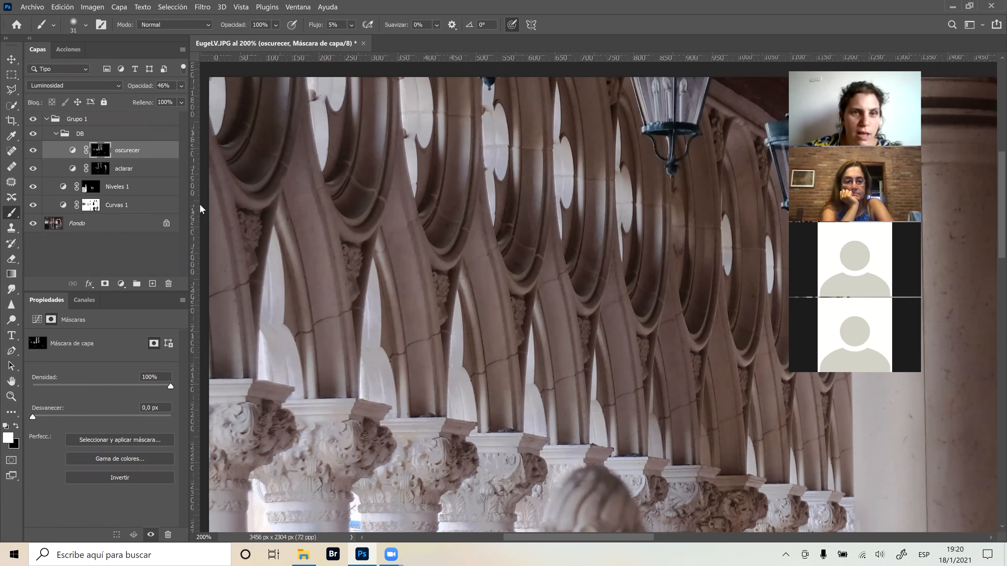
pyautogui.hotkey('alt', '[')
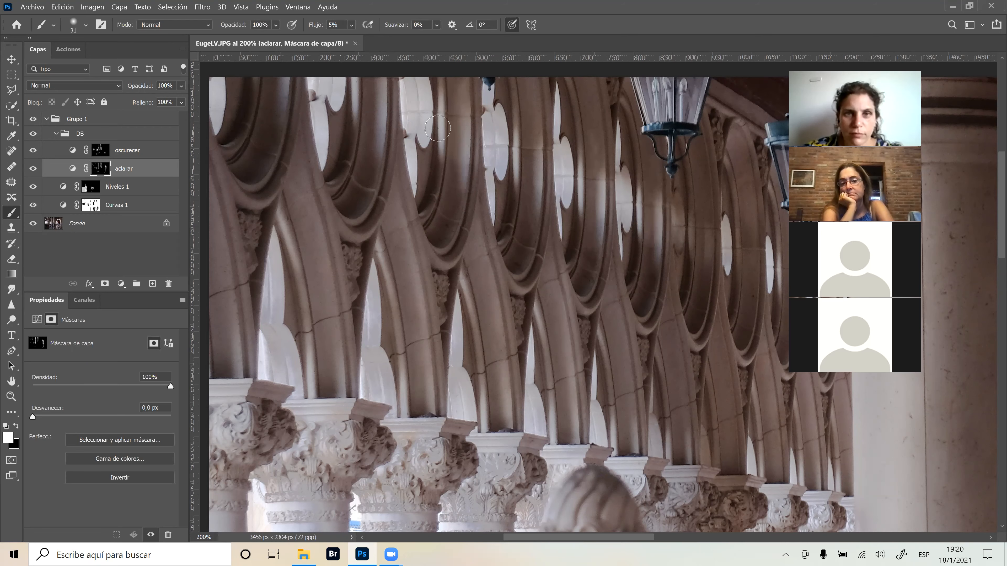
pyautogui.press('space')
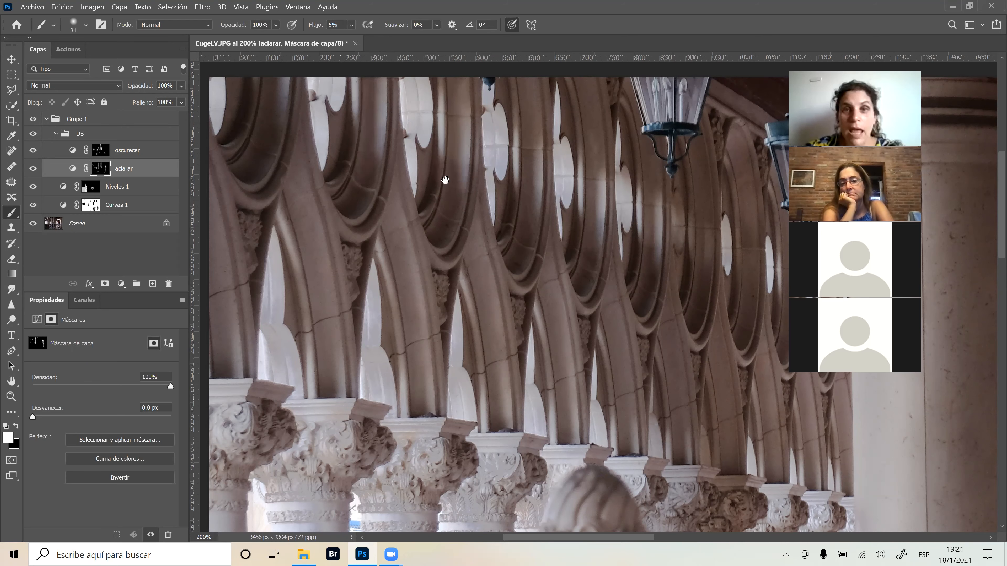
pyautogui.moveTo(450, 186); pyautogui.dragTo(457, 224)
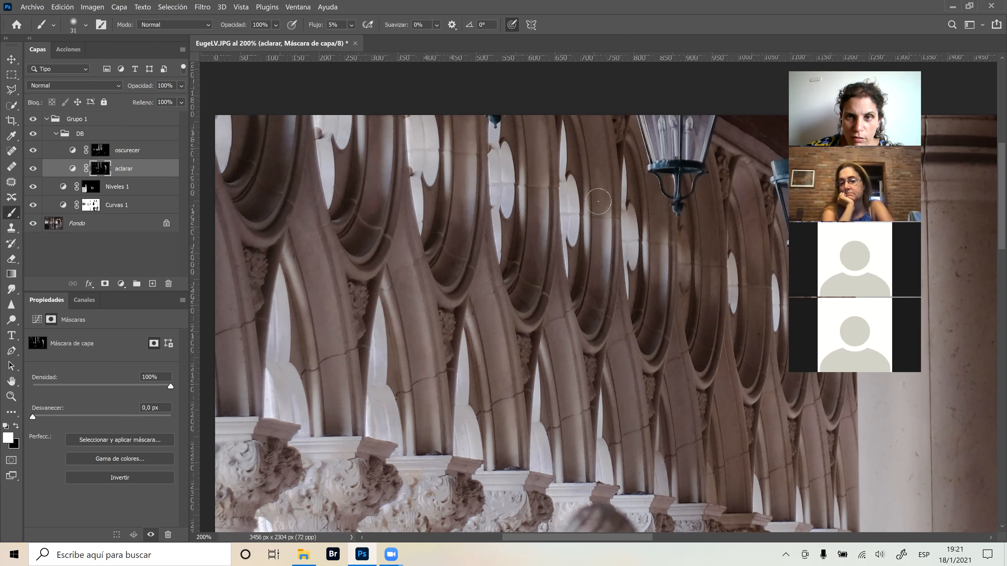
pyautogui.moveTo(600, 151); pyautogui.dragTo(605, 175)
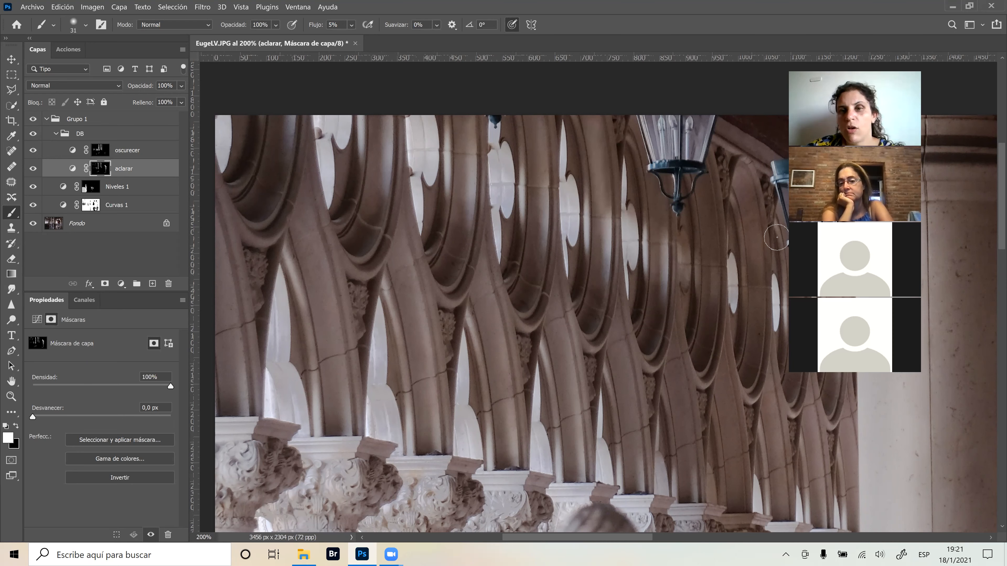
pyautogui.moveTo(743, 182)
pyautogui.mouseDown()
pyautogui.moveTo(745, 173)
pyautogui.moveTo(758, 256)
pyautogui.mouseUp()
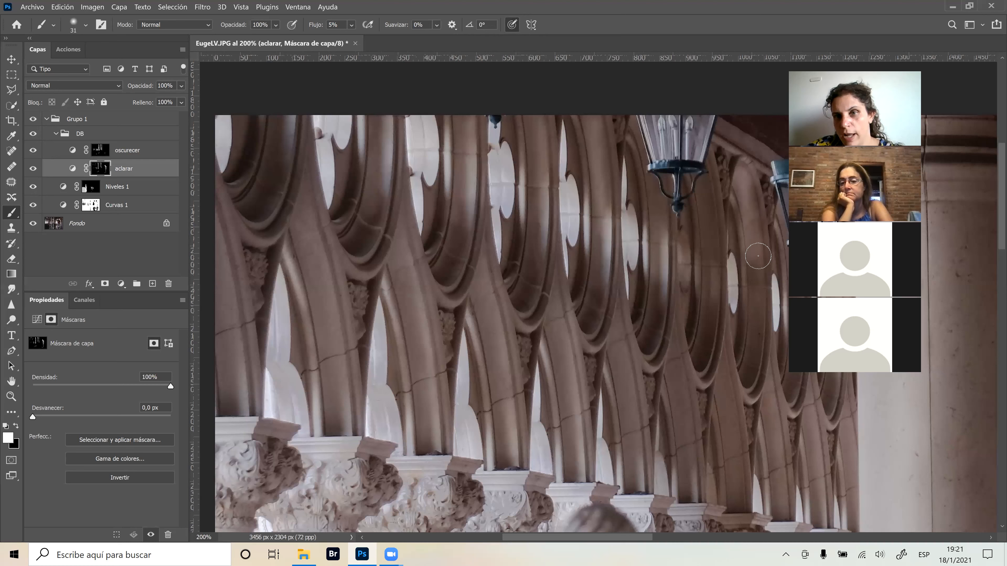
pyautogui.moveTo(746, 183); pyautogui.dragTo(759, 265)
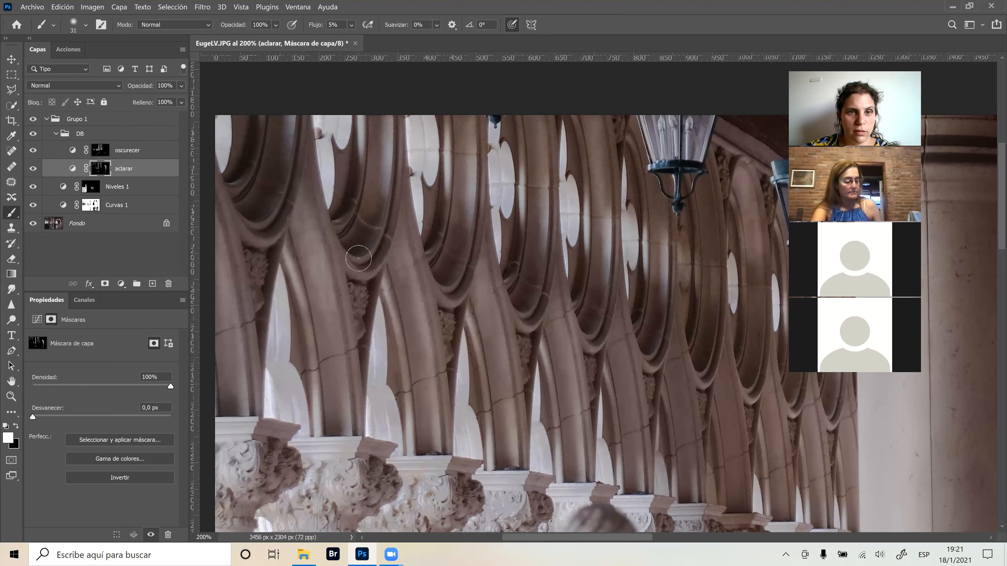
# Darken the shaded parts of the arches on the oscurecer mask, comparing the result with group DB hidden and shown.
pyautogui.click(102, 150)
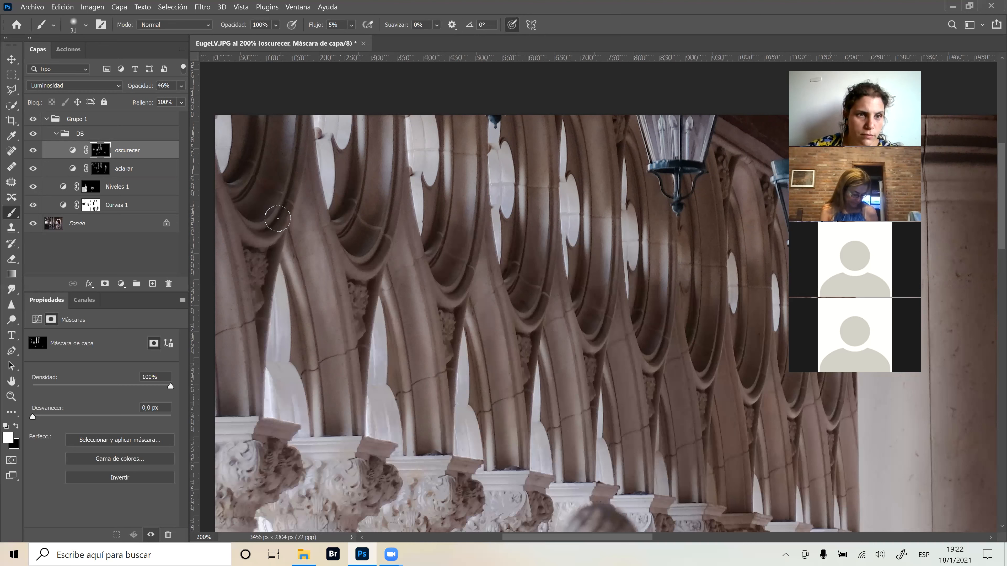
pyautogui.click(32, 134)
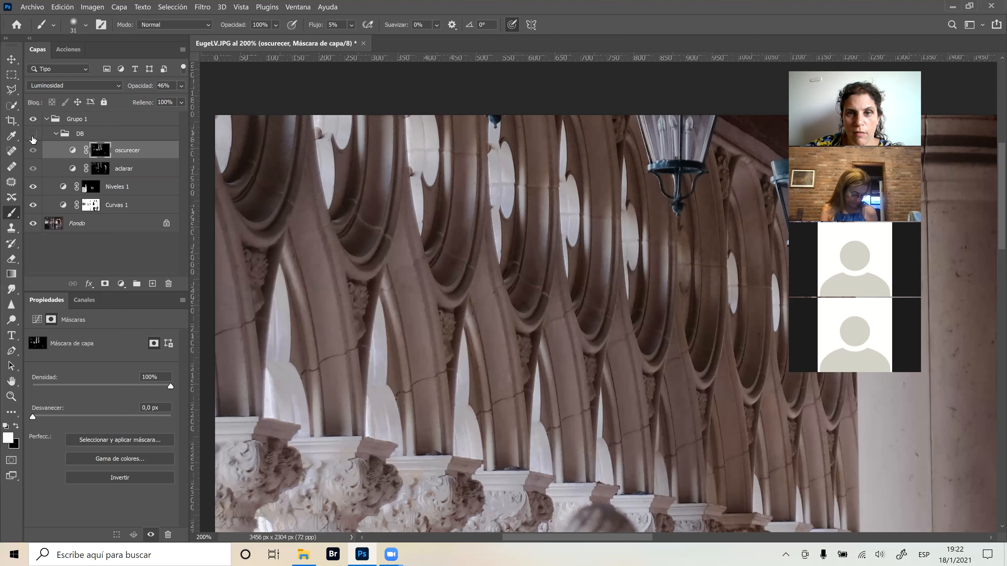
pyautogui.click(32, 136)
pyautogui.click(32, 135)
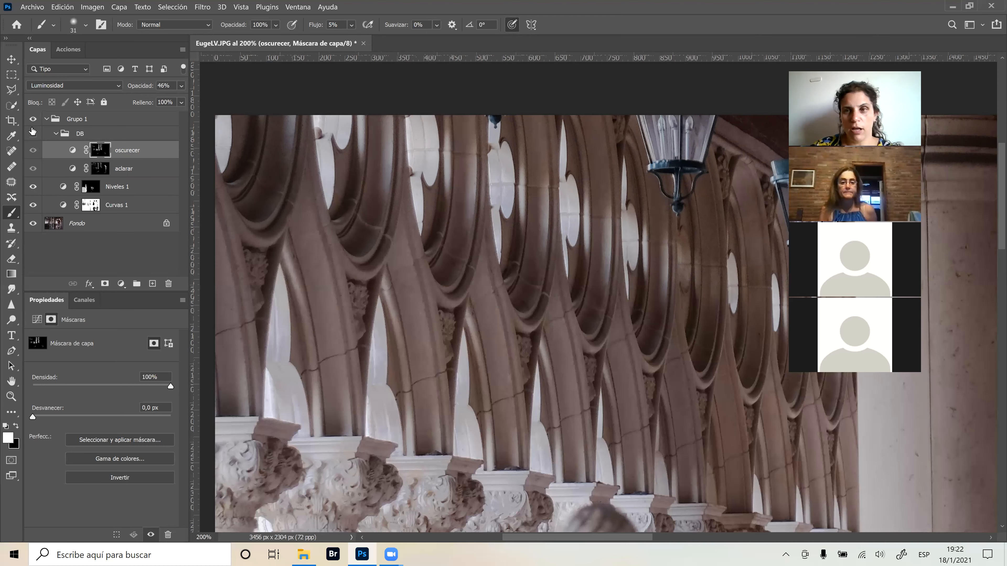
pyautogui.click(34, 134)
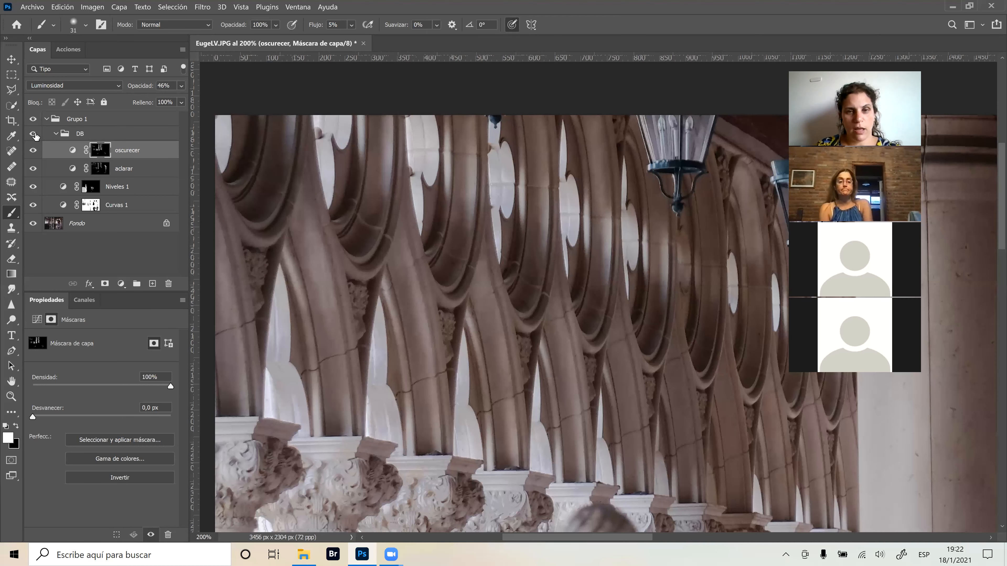
pyautogui.click(34, 135)
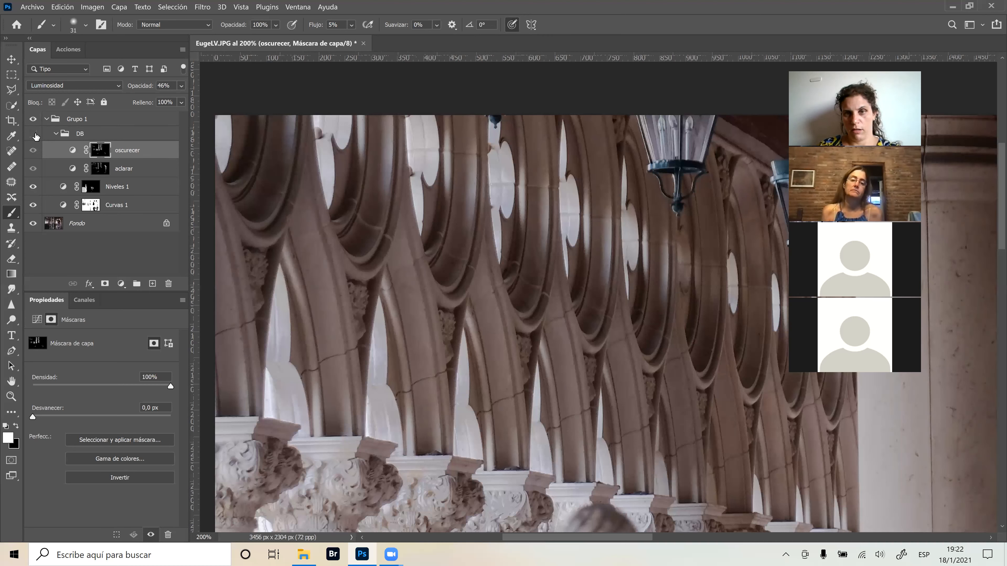
pyautogui.click(35, 136)
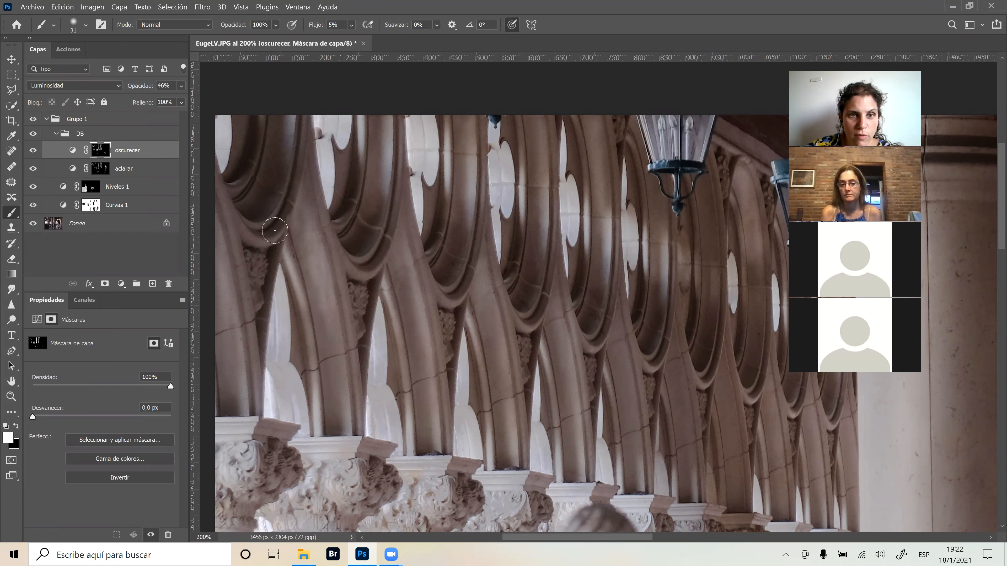
# Lighten the arch surfaces near the hanging lantern on the aclarar mask, checking them with group DB hidden and shown.
pyautogui.hotkey('alt', '[')
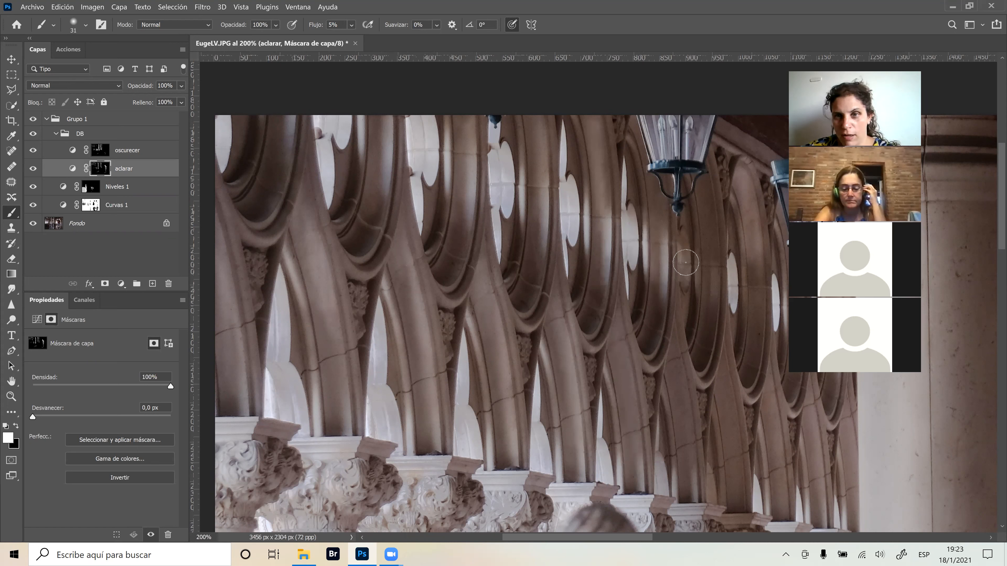
pyautogui.moveTo(692, 238); pyautogui.dragTo(681, 280)
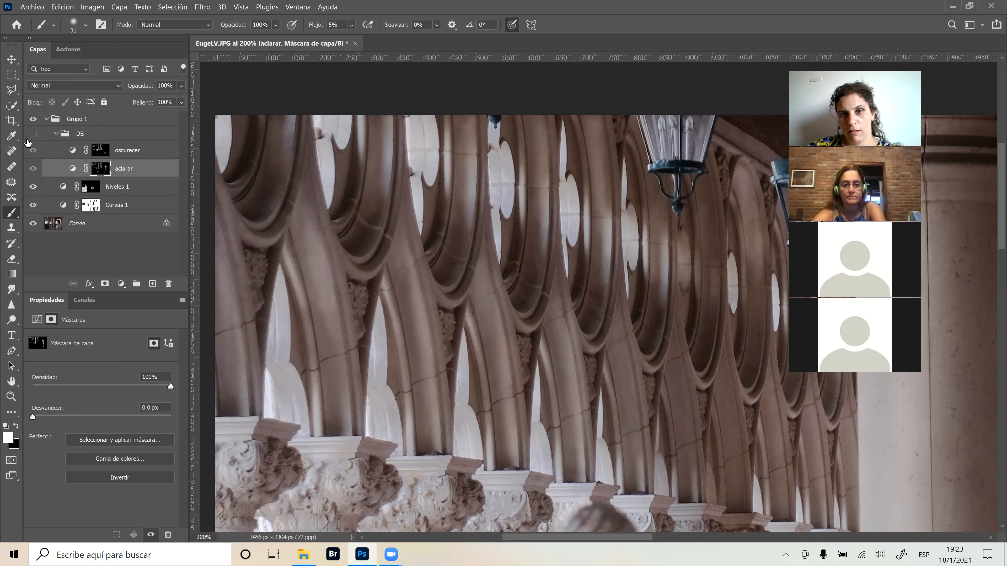
pyautogui.click(33, 134)
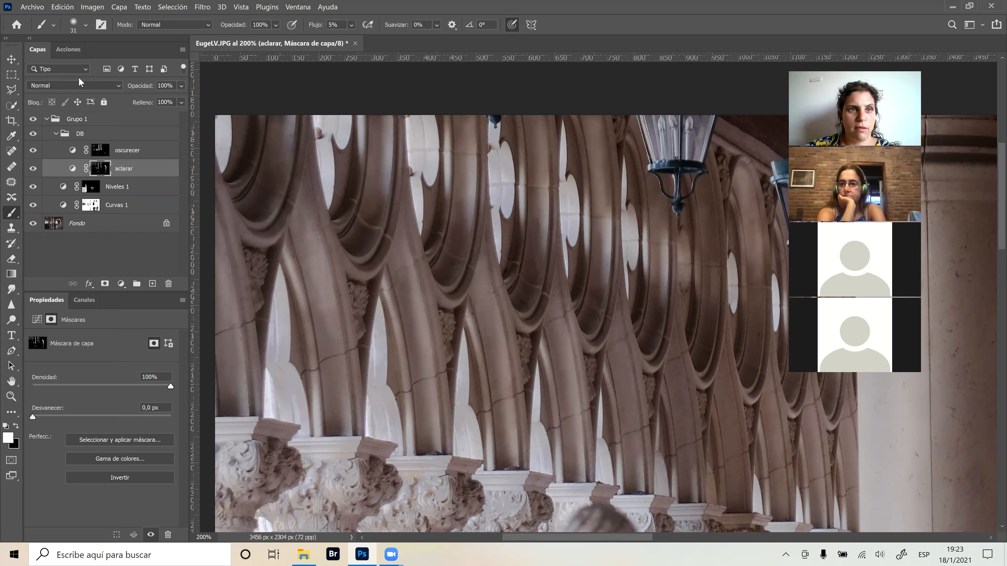
# Compare the whole photo first with group DB and then with Grupo 1 hidden and shown.
pyautogui.hotkey('ctrl', '0')
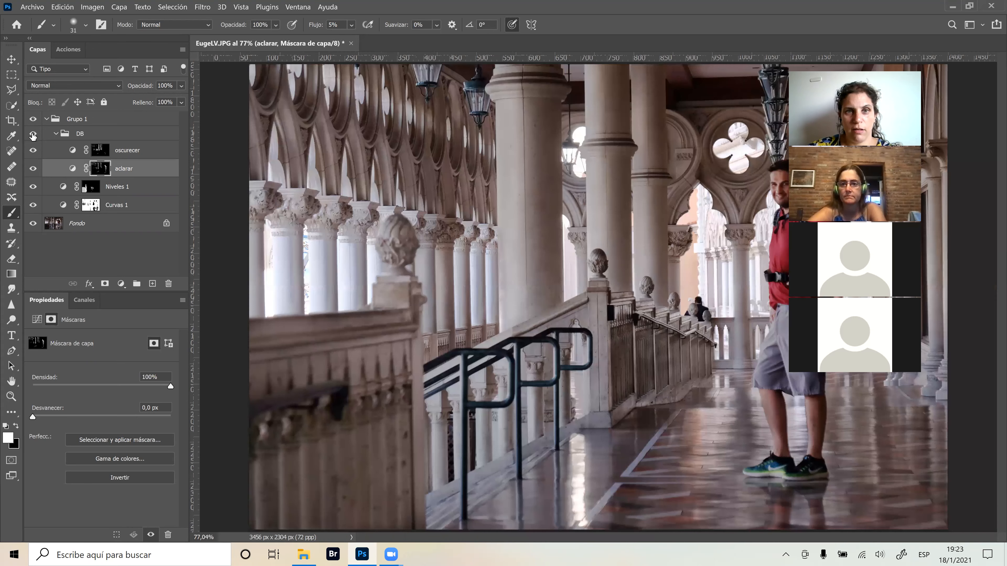
pyautogui.click(33, 134)
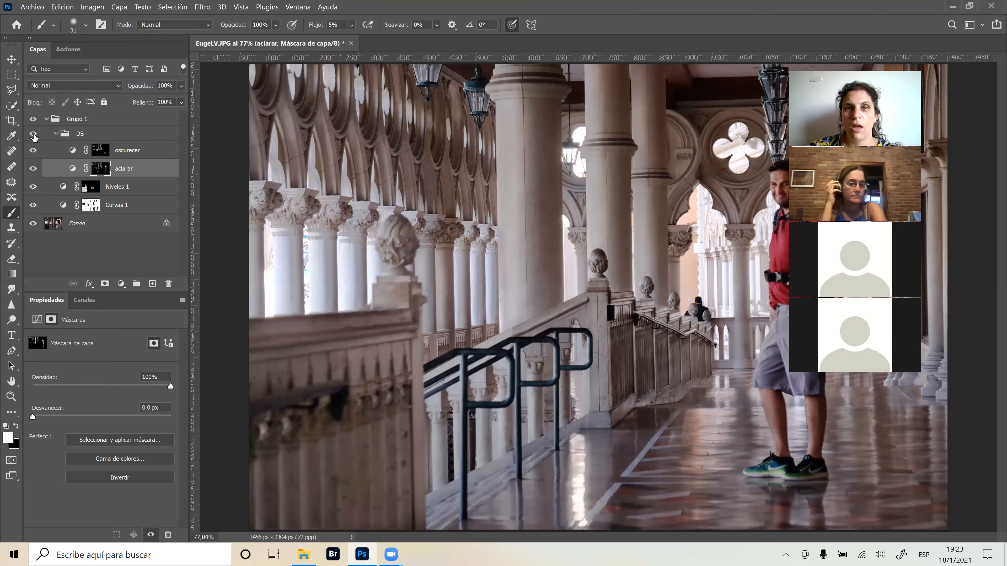
pyautogui.click(34, 137)
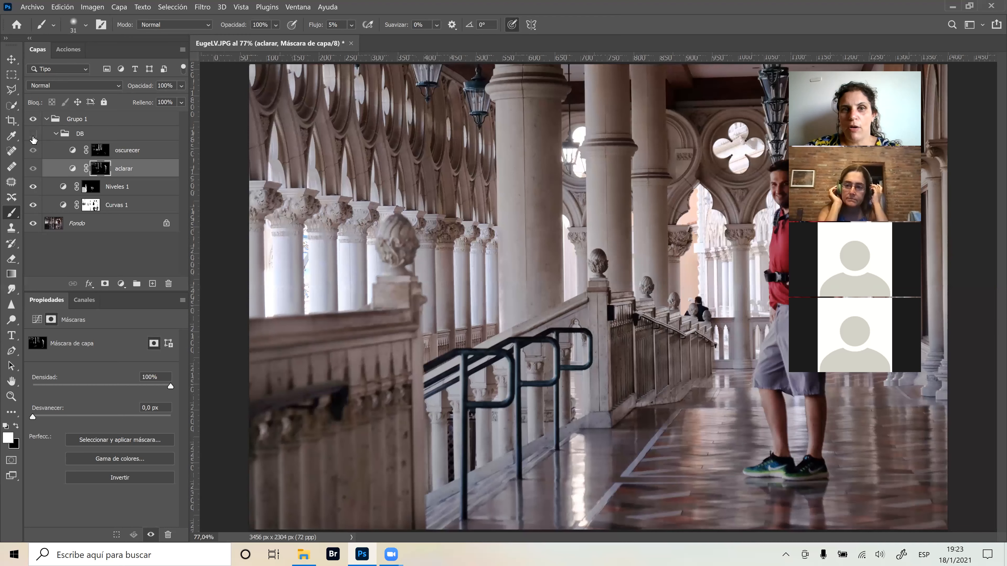
pyautogui.click(32, 120)
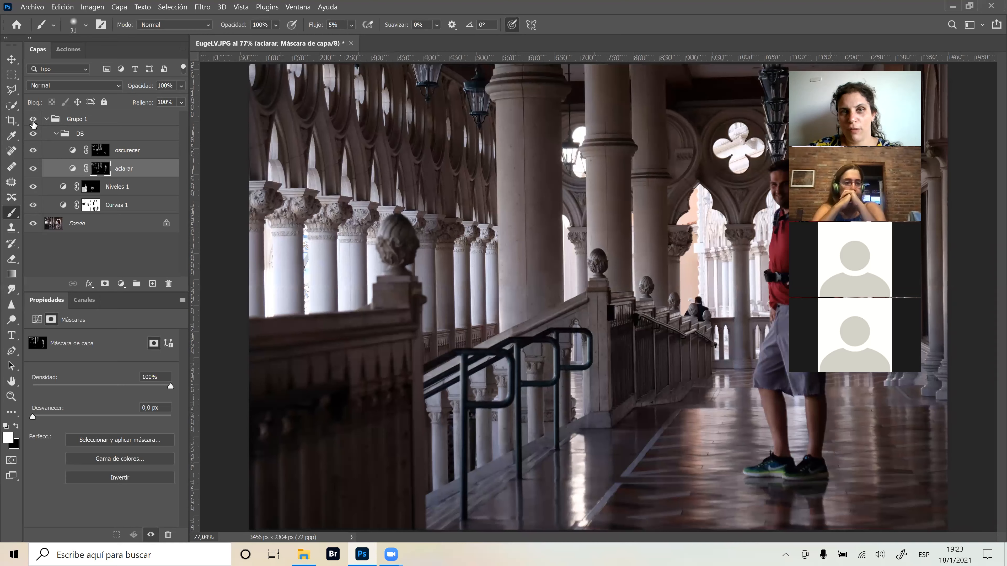
pyautogui.click(33, 120)
pyautogui.click(33, 120)
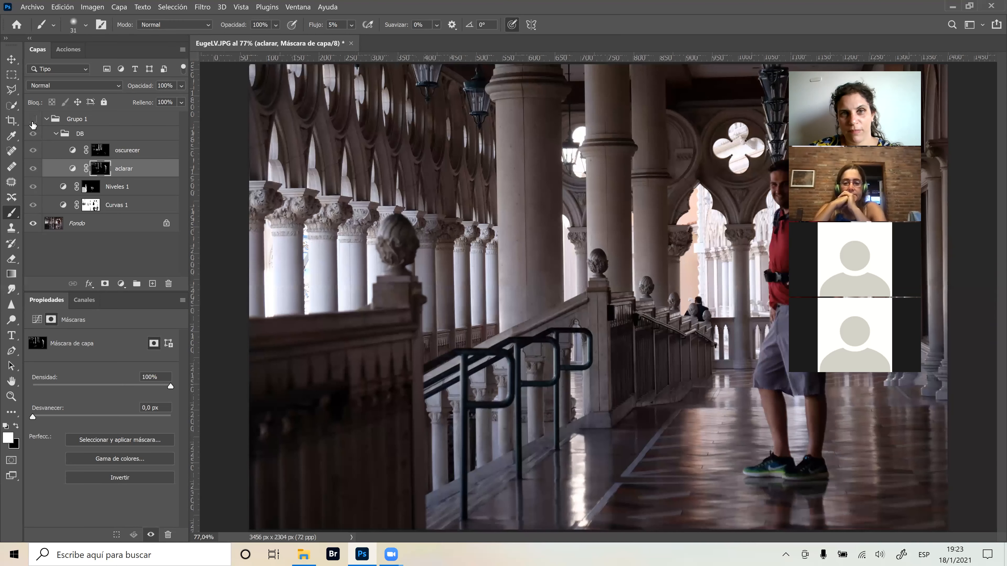
pyautogui.click(33, 120)
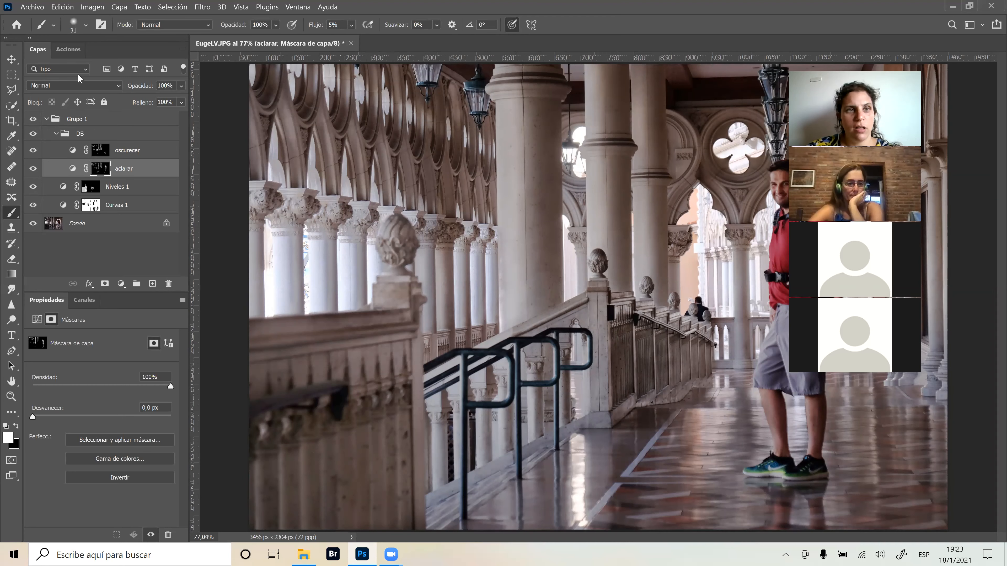
pyautogui.click(34, 120)
pyautogui.click(34, 121)
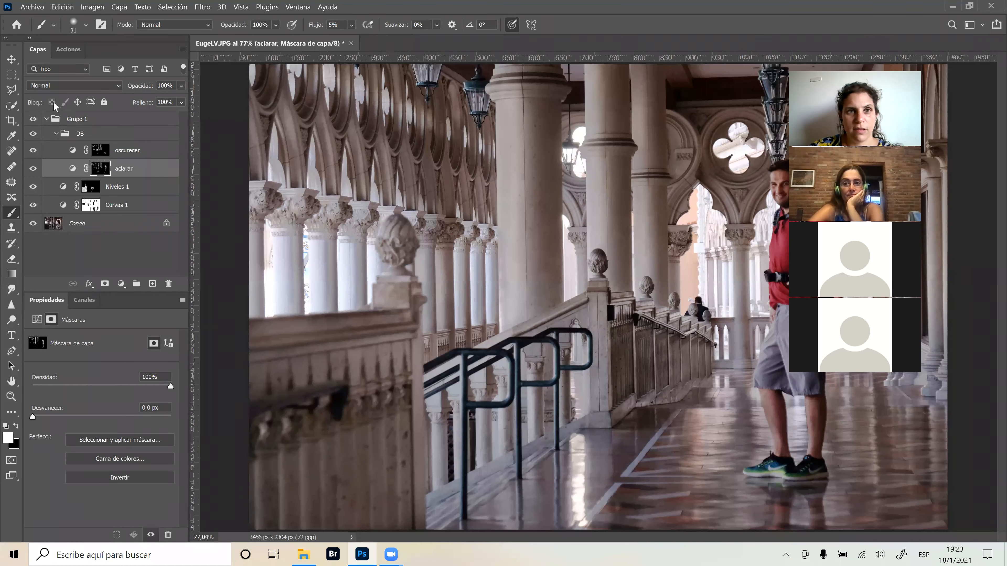
# Switch from the oscurecer mask to the aclarar mask and compare the full photo with group DB hidden and shown.
pyautogui.click(103, 153)
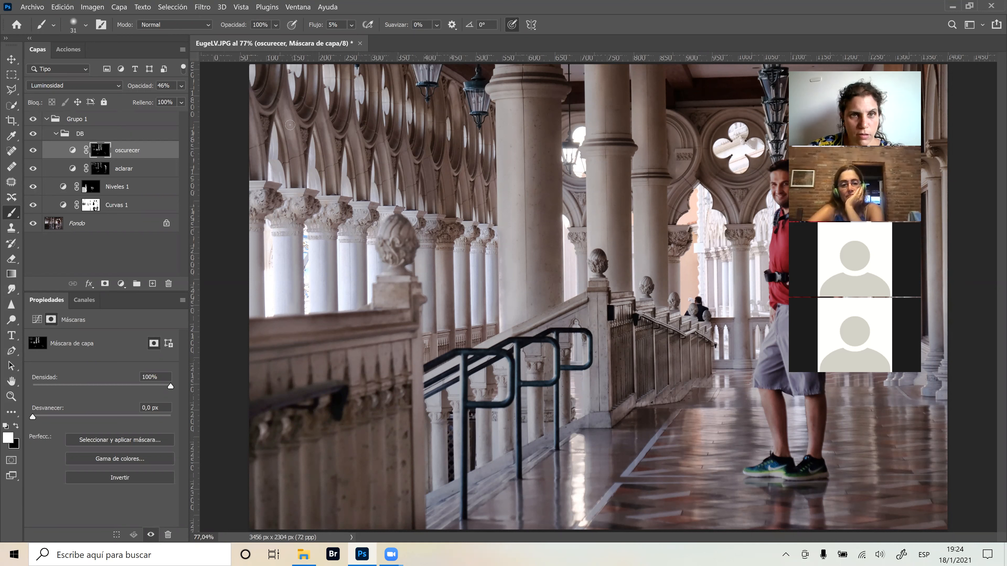
pyautogui.hotkey('alt', '[')
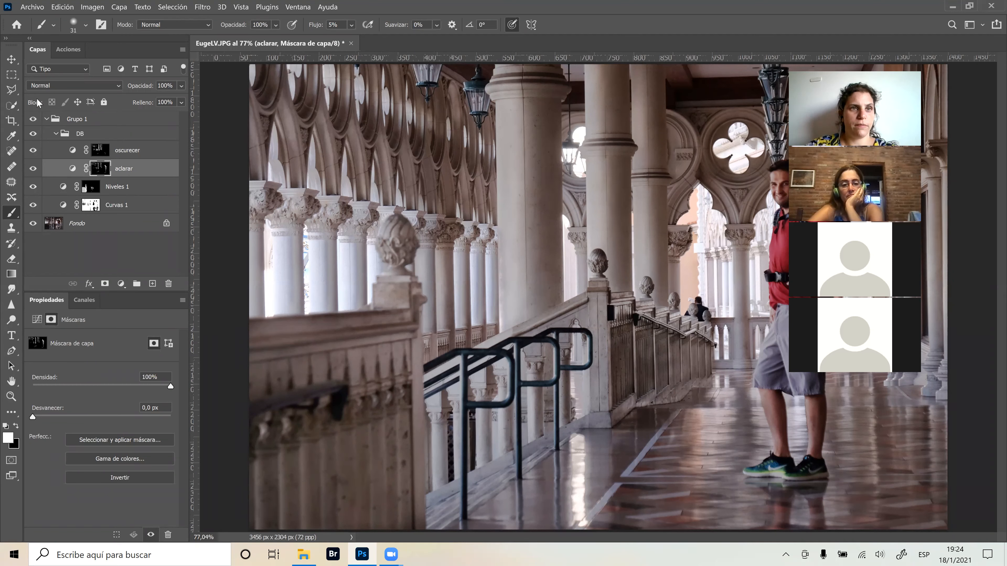
pyautogui.click(33, 134)
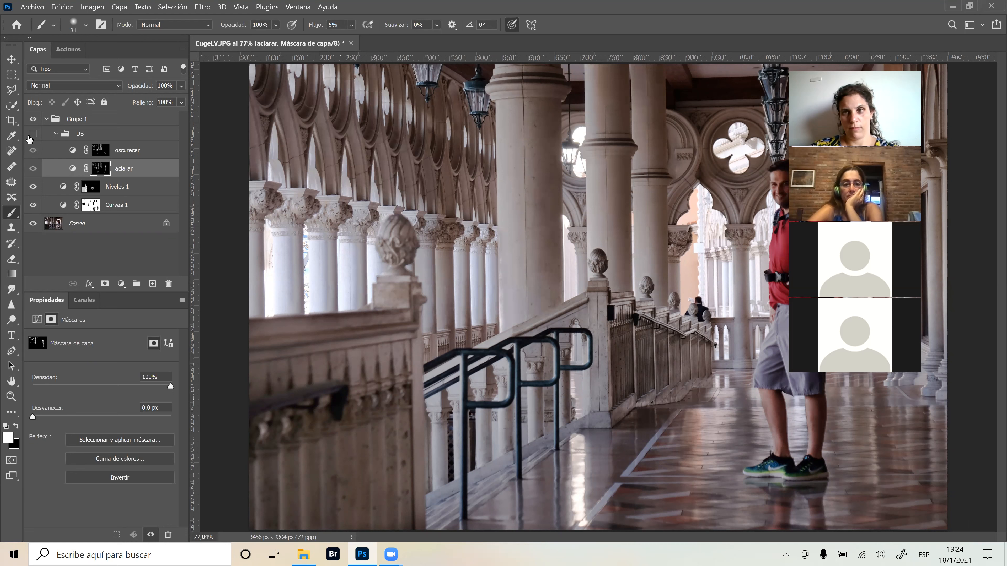
pyautogui.click(30, 136)
pyautogui.click(29, 135)
pyautogui.click(30, 135)
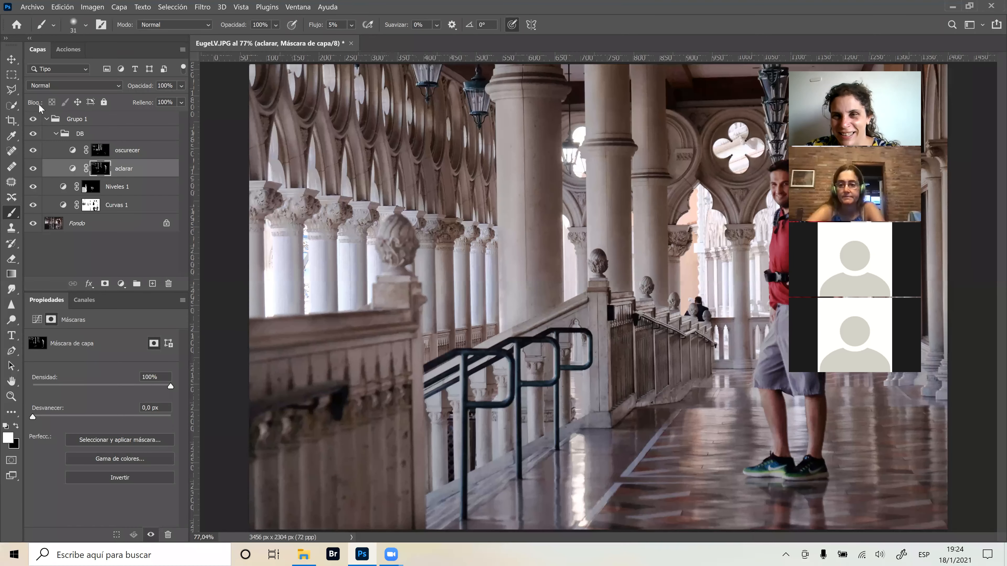
# Compare the original photo with the full retouch by hiding and showing Grupo 1.
pyautogui.click(33, 119)
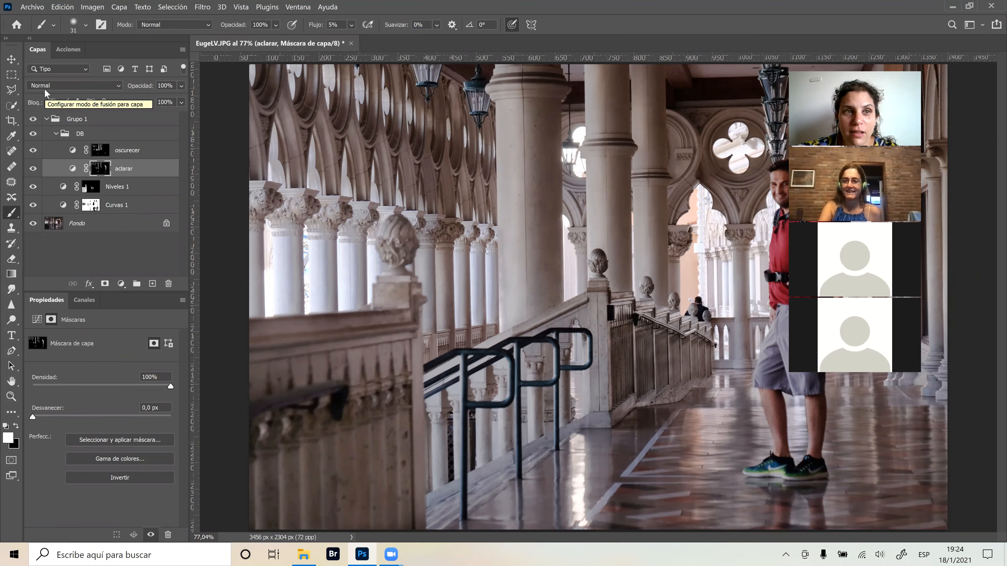
pyautogui.click(32, 121)
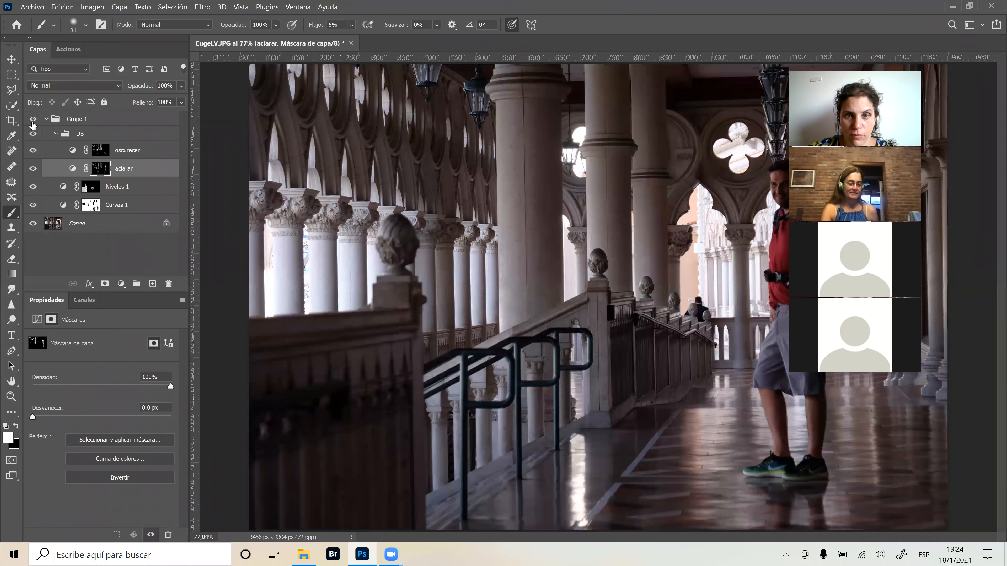
pyautogui.click(32, 121)
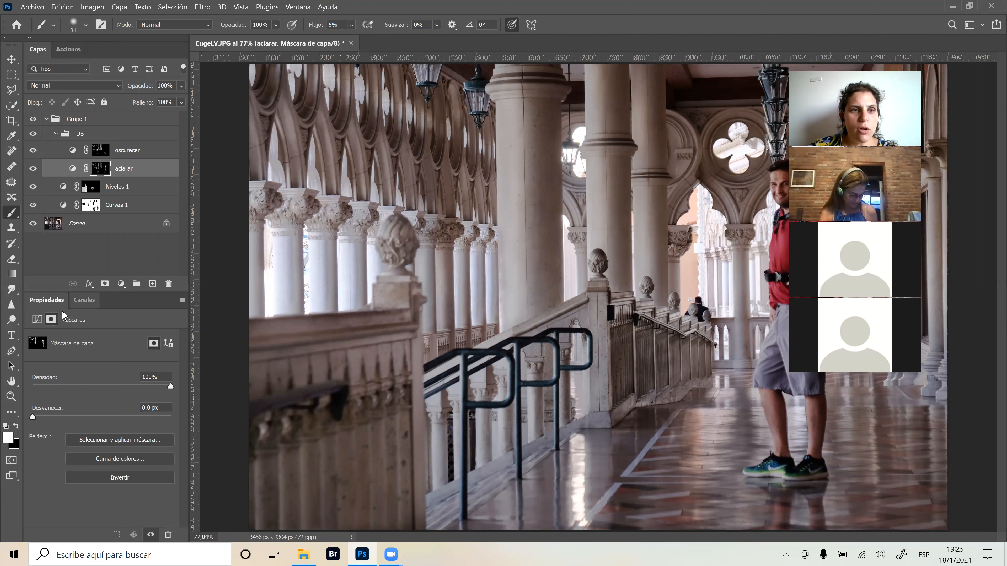
# Try a Levels adjustment layer at the top of Grupo 1 with the output white level at 254, and discard it.
pyautogui.click(86, 120)
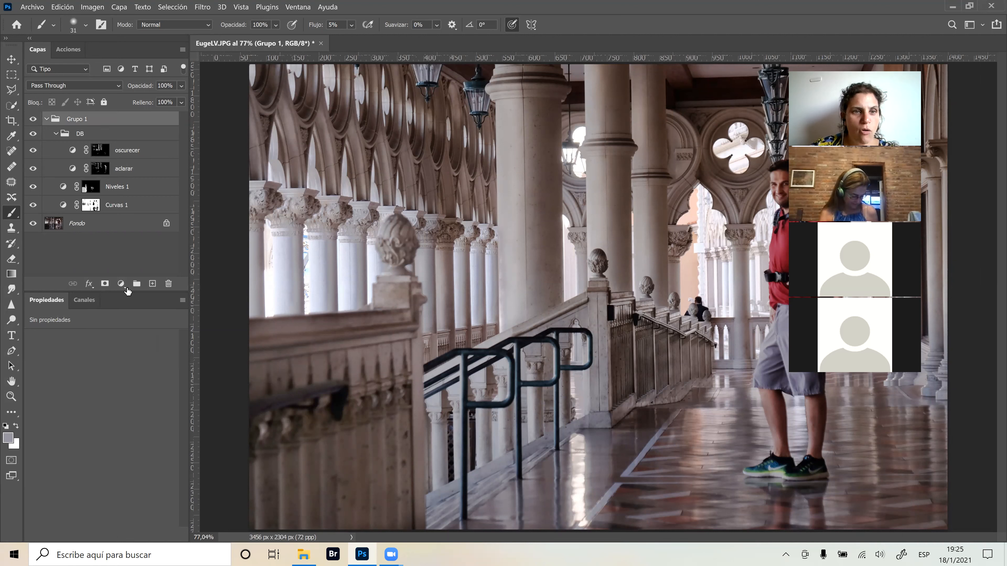
pyautogui.click(121, 284)
pyautogui.click(142, 345)
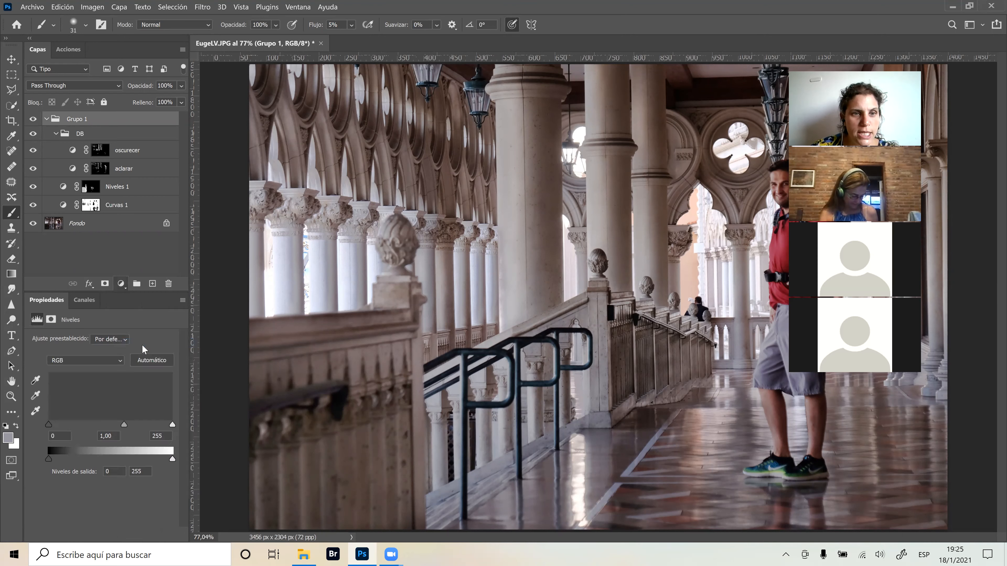
pyautogui.moveTo(173, 460); pyautogui.dragTo(166, 458)
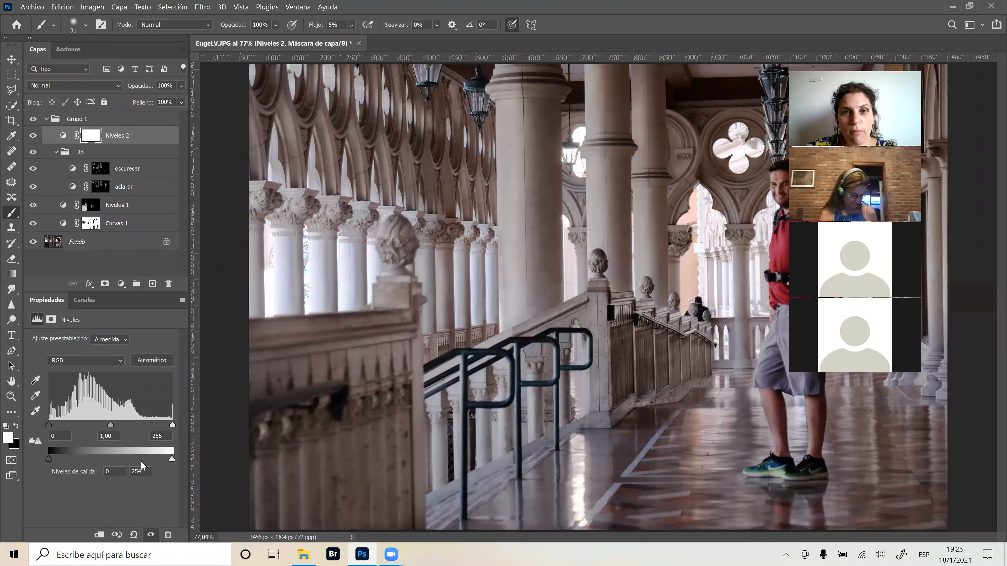
pyautogui.hotkey('ctrl', '+')
pyautogui.hotkey('ctrl', '+')
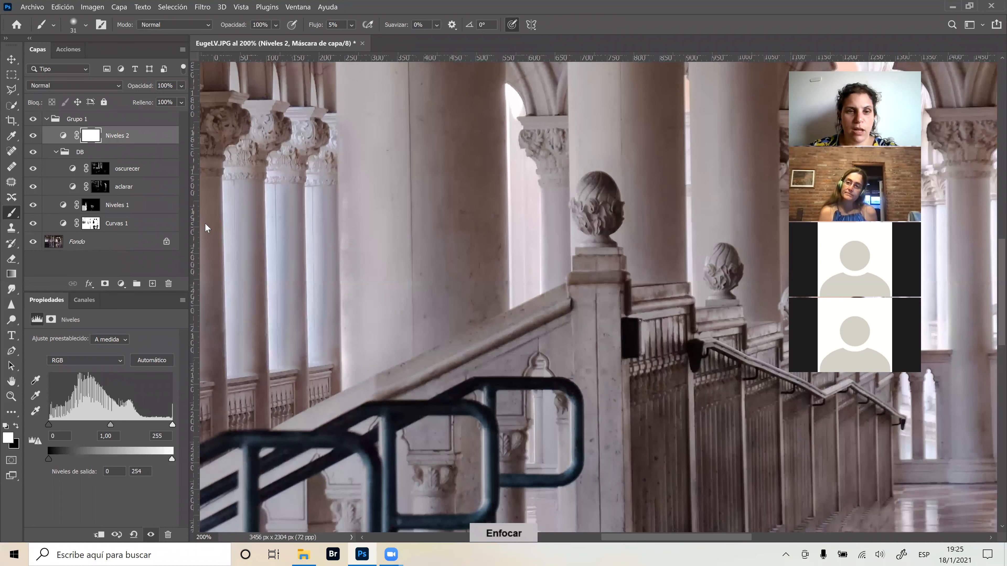
pyautogui.moveTo(405, 290); pyautogui.dragTo(860, 321)
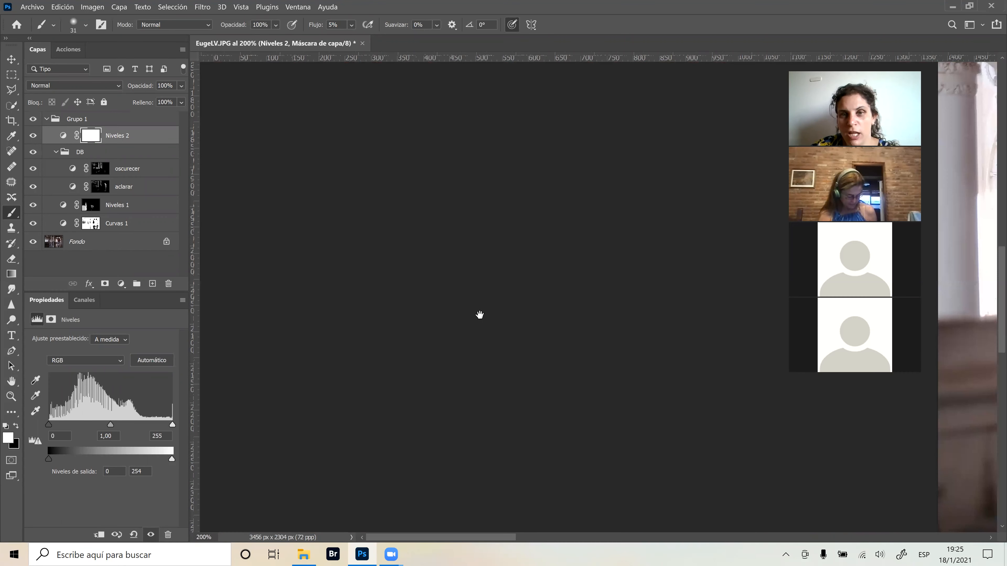
pyautogui.moveTo(526, 281); pyautogui.dragTo(430, 302)
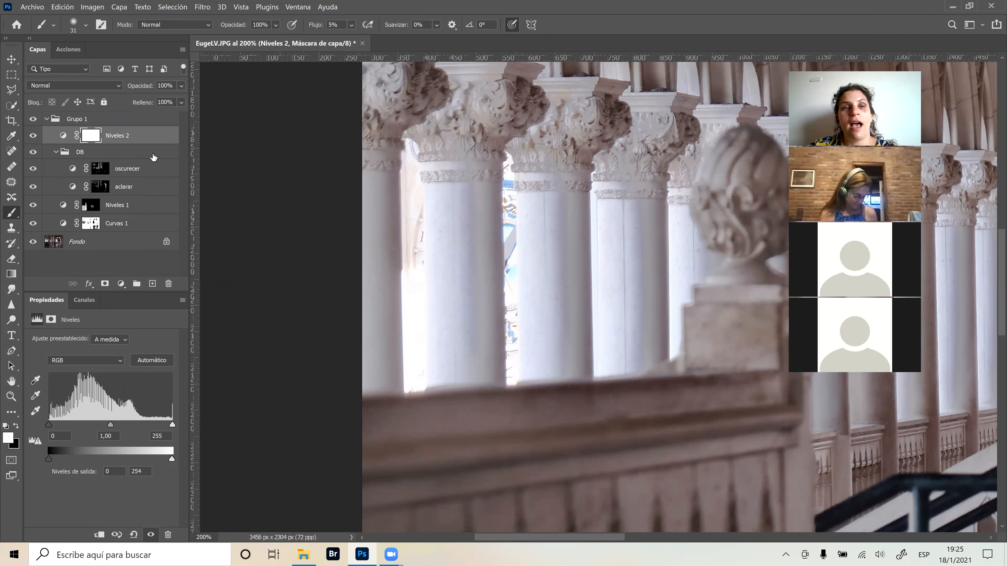
pyautogui.moveTo(157, 161); pyautogui.dragTo(169, 284)
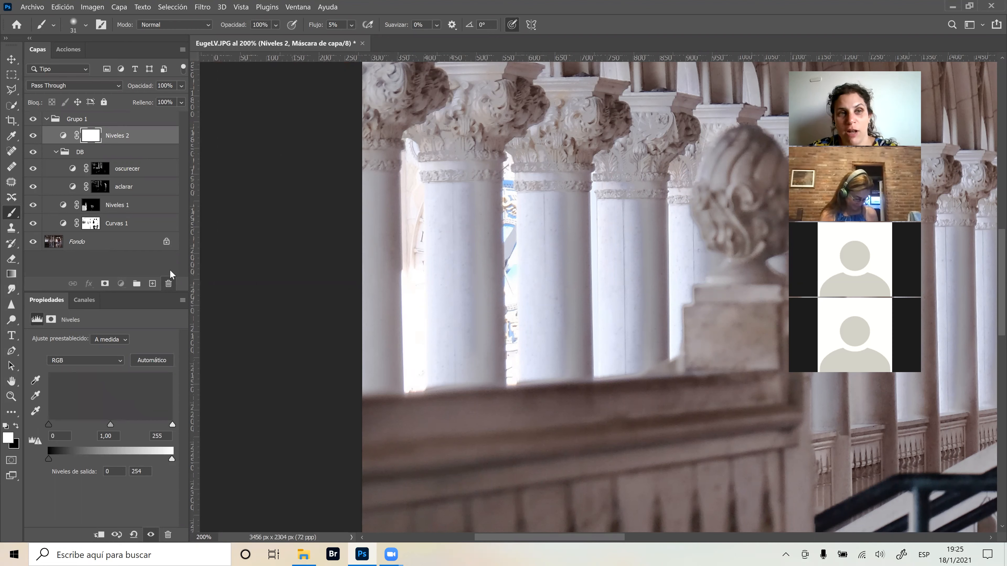
# Add an empty layer above Grupo 1 and accept gray 9796a1 as the foreground colour.
pyautogui.click(114, 122)
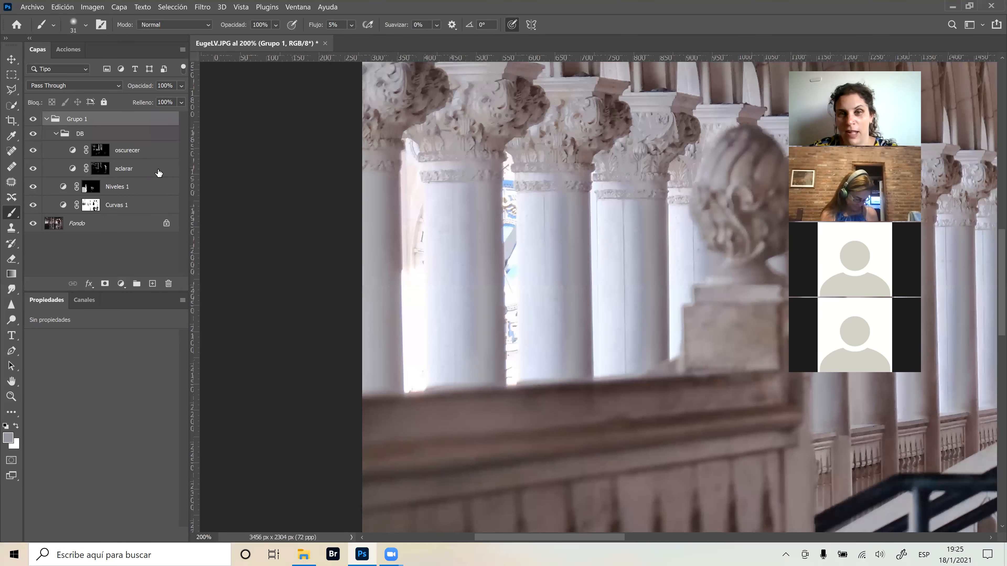
pyautogui.click(150, 284)
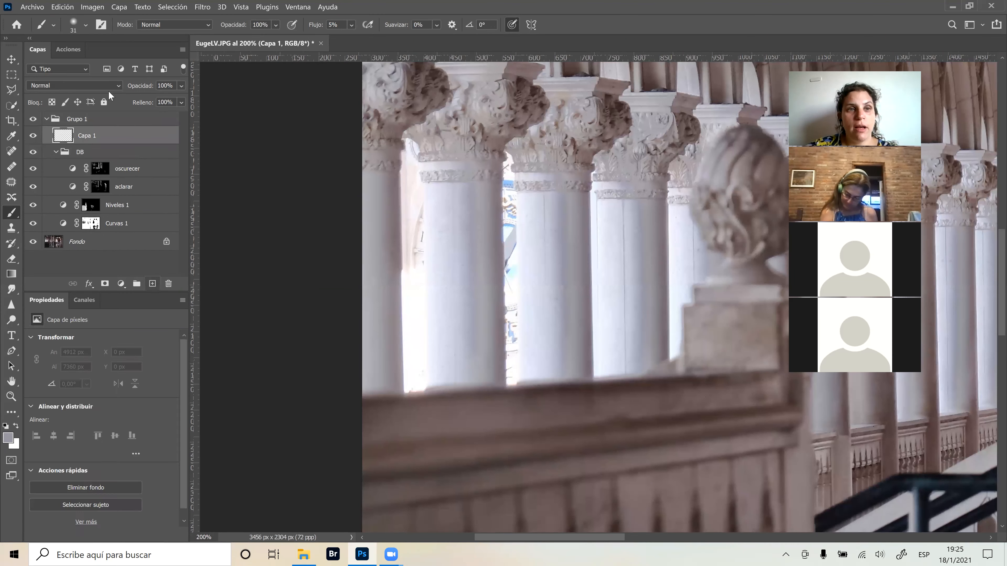
pyautogui.moveTo(83, 113); pyautogui.dragTo(87, 117)
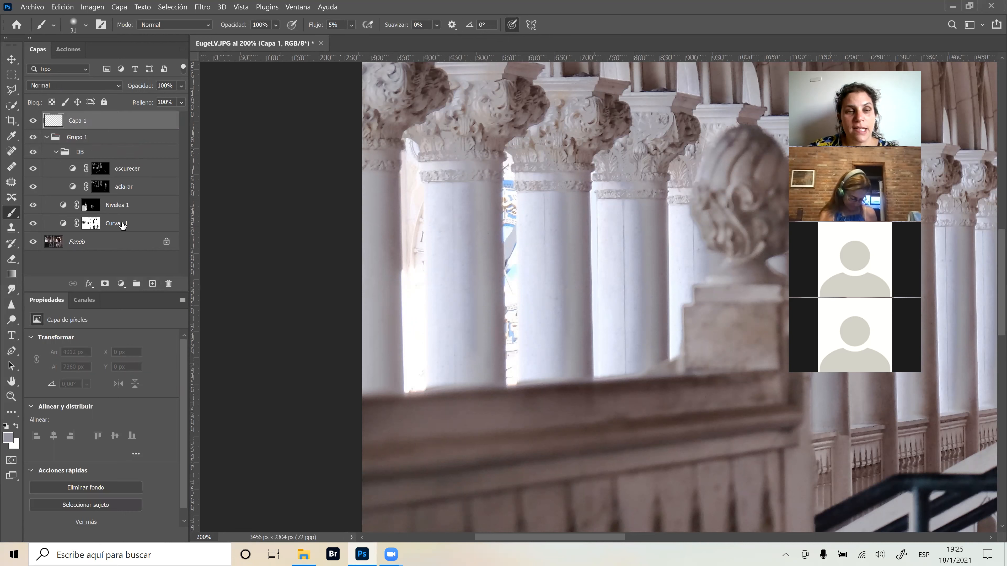
pyautogui.click(8, 439)
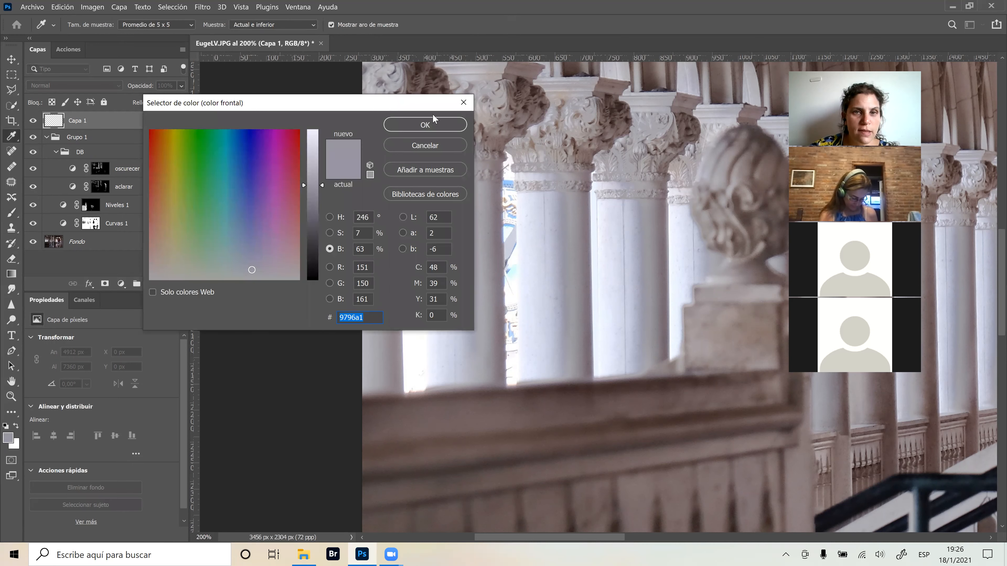
pyautogui.click(426, 126)
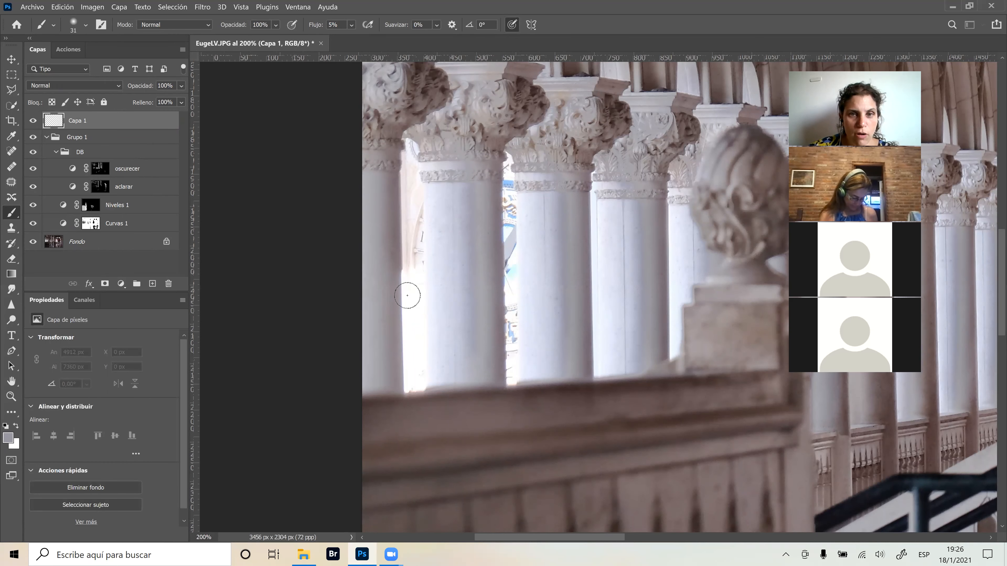
# Paint gray over the blown-out gaps between the columns with the brush at 31% opacity and 100% flow.
pyautogui.moveTo(409, 330)
pyautogui.mouseDown()
pyautogui.moveTo(411, 286)
pyautogui.moveTo(423, 382)
pyautogui.moveTo(407, 371)
pyautogui.moveTo(417, 387)
pyautogui.moveTo(411, 278)
pyautogui.moveTo(401, 343)
pyautogui.mouseUp()
pyautogui.hotkey('ctrl', 'z')
pyautogui.moveTo(316, 24); pyautogui.dragTo(349, 25)
pyautogui.moveTo(233, 25); pyautogui.dragTo(215, 24)
pyautogui.moveTo(412, 291); pyautogui.dragTo(415, 381)
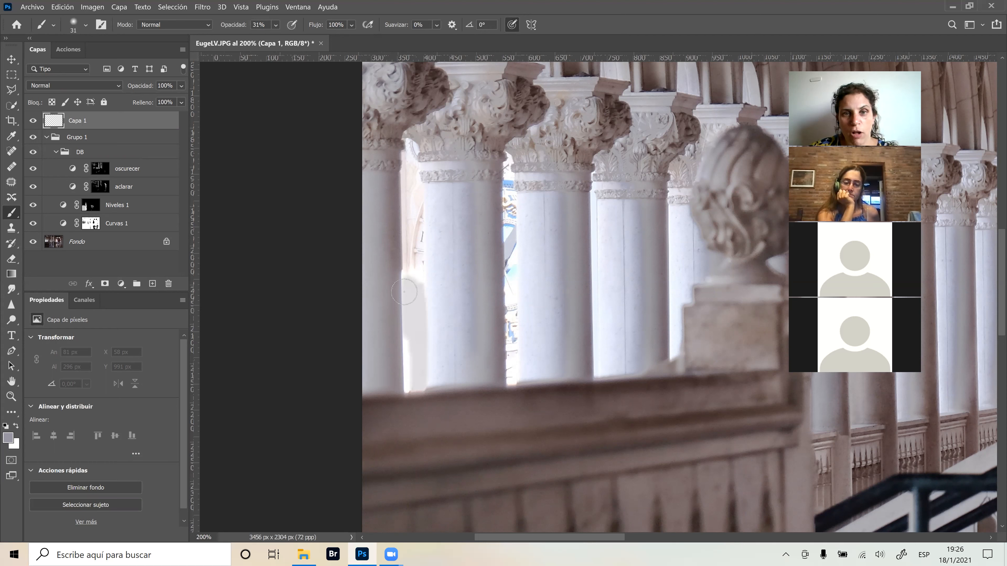
pyautogui.moveTo(414, 276)
pyautogui.mouseDown()
pyautogui.moveTo(420, 295)
pyautogui.moveTo(421, 276)
pyautogui.moveTo(417, 368)
pyautogui.mouseUp()
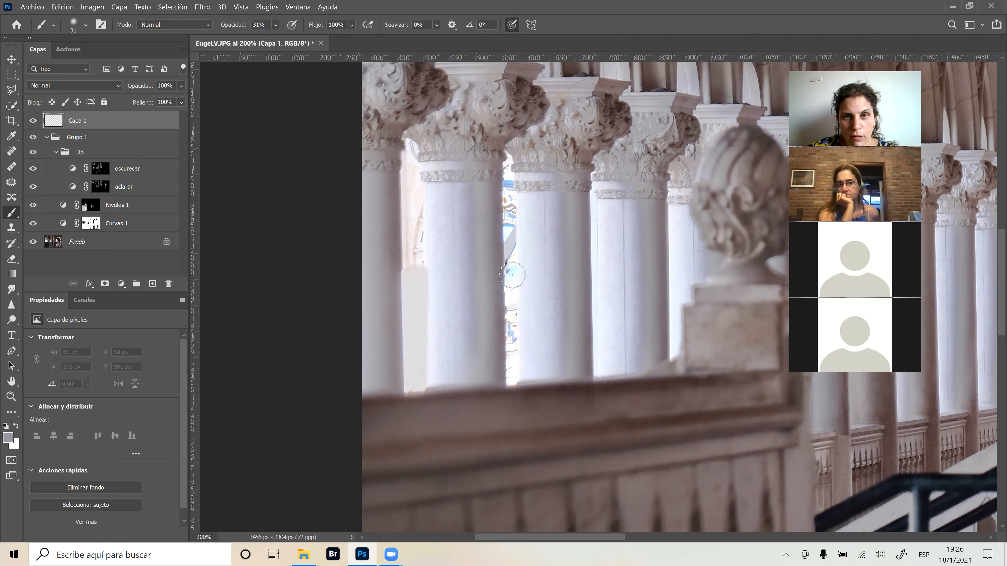
pyautogui.moveTo(512, 302)
pyautogui.mouseDown()
pyautogui.moveTo(510, 385)
pyautogui.moveTo(511, 220)
pyautogui.mouseUp()
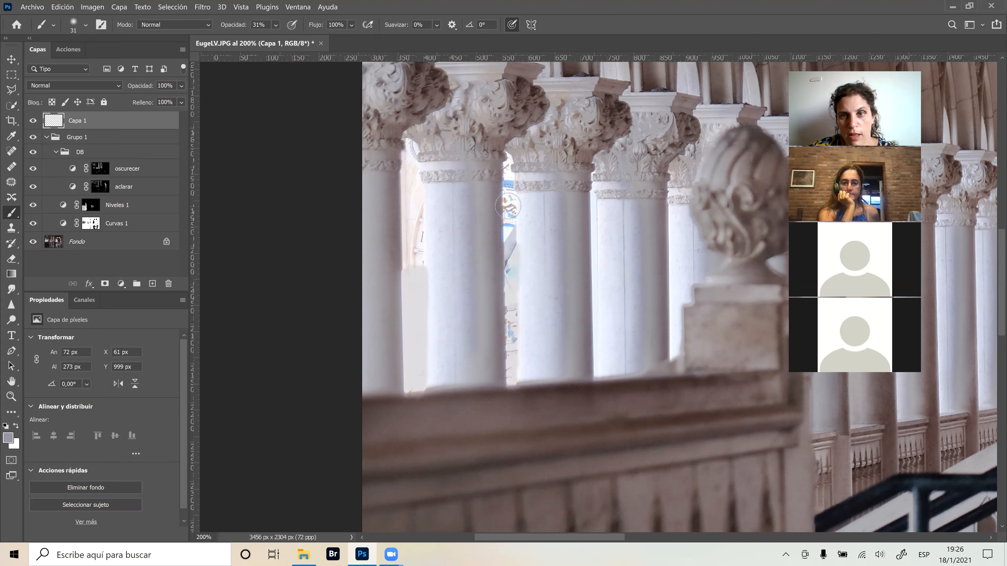
# Set the opacity of Capa 1 to 27% and compare the column gaps with the layer hidden and shown.
pyautogui.moveTo(181, 86); pyautogui.dragTo(140, 92)
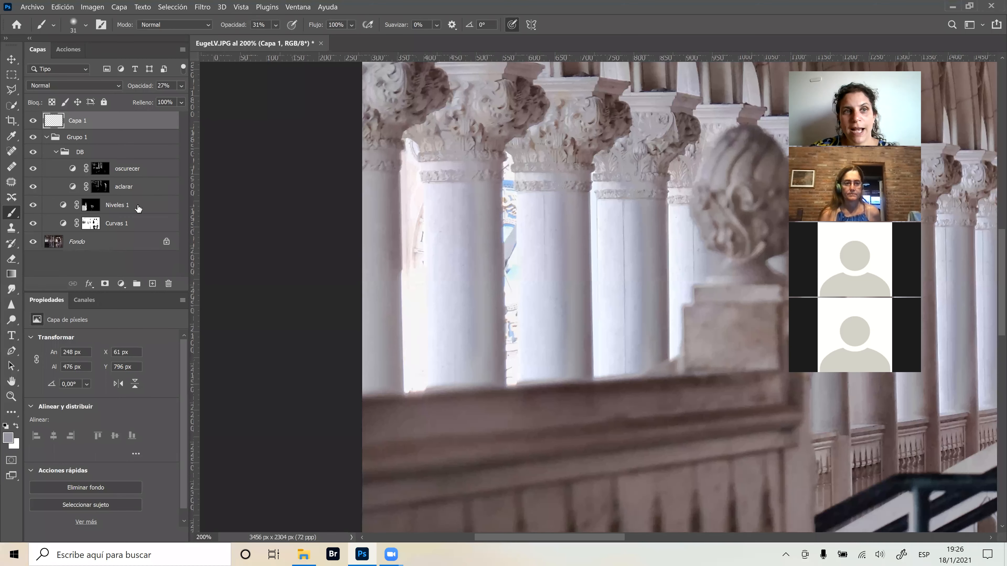
pyautogui.click(33, 120)
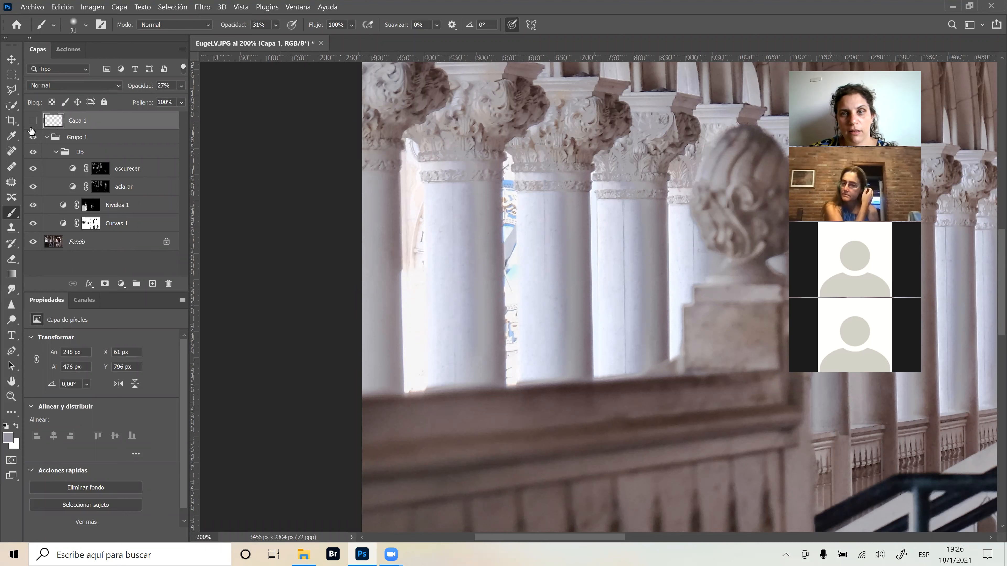
pyautogui.click(31, 126)
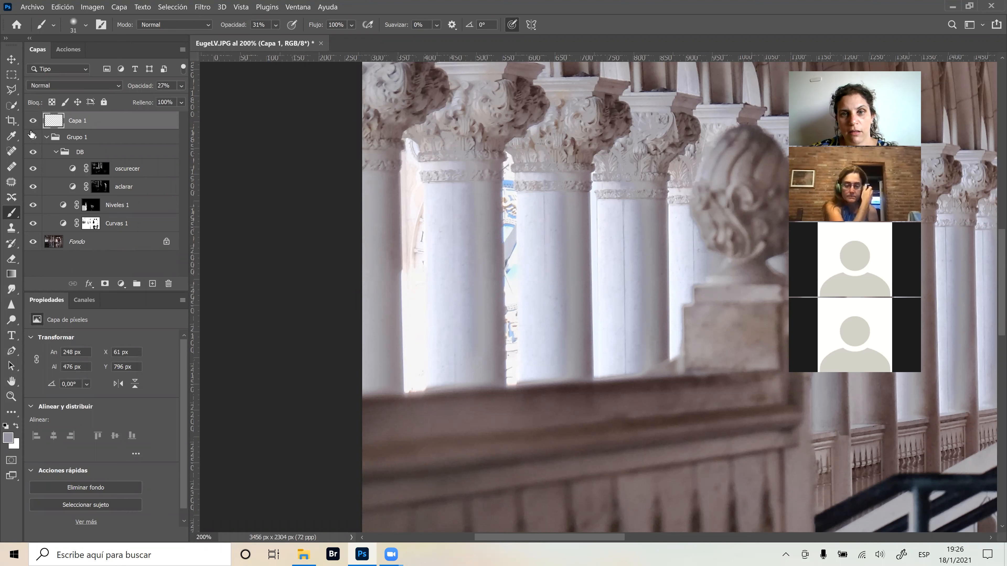
pyautogui.click(32, 123)
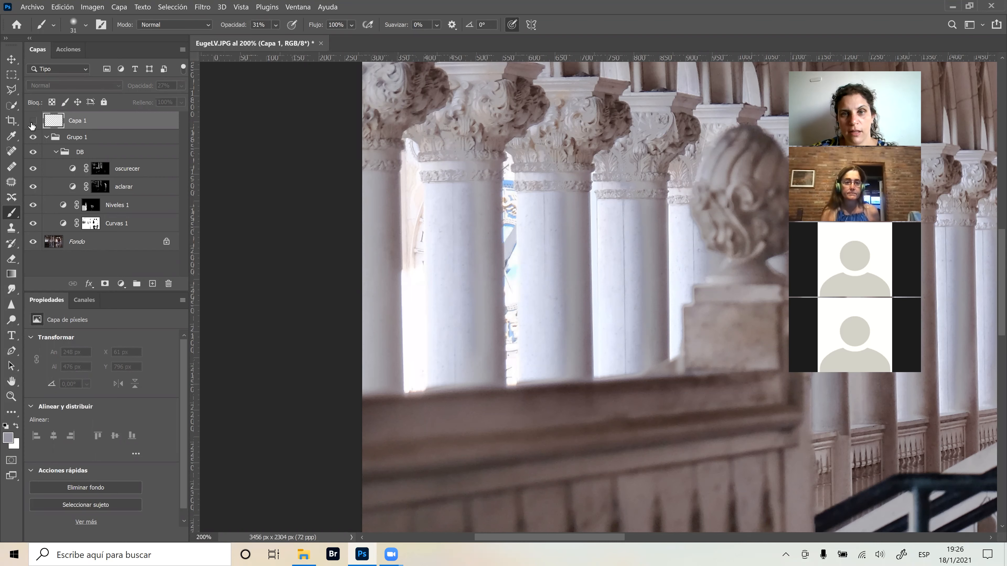
pyautogui.click(32, 124)
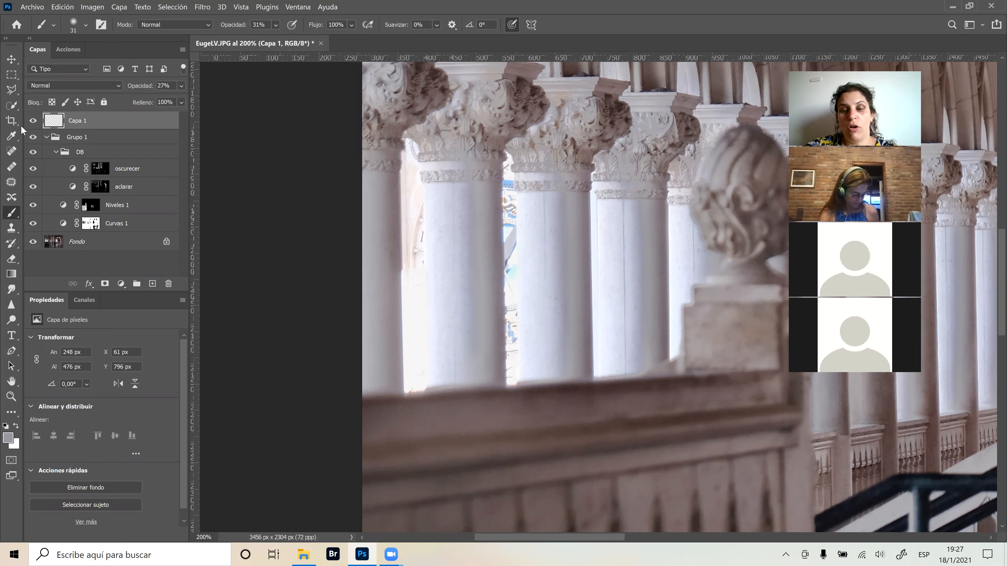
# Compare the whole photo with Capa 1 hidden and shown.
pyautogui.hotkey('ctrl', '0')
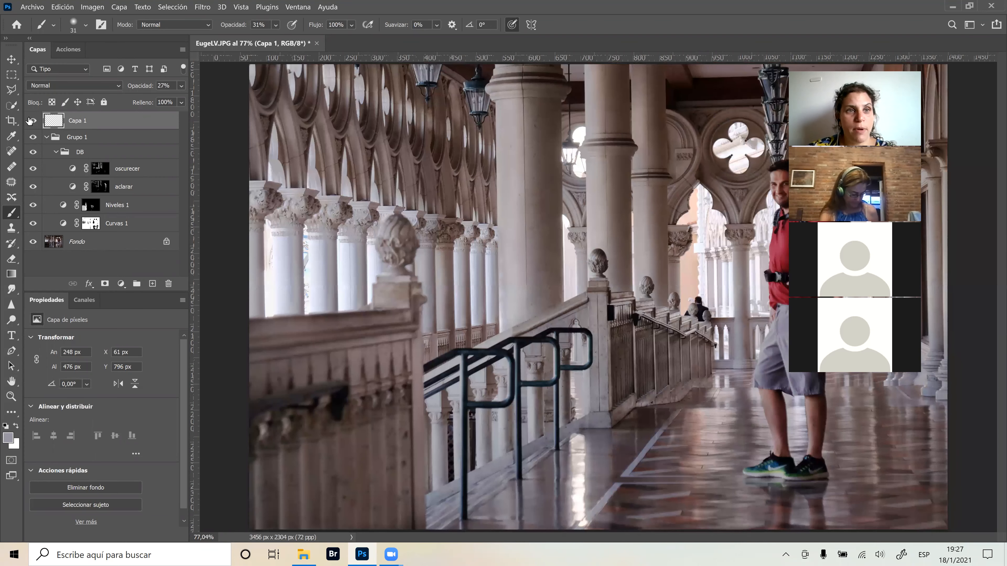
pyautogui.click(32, 123)
pyautogui.click(32, 124)
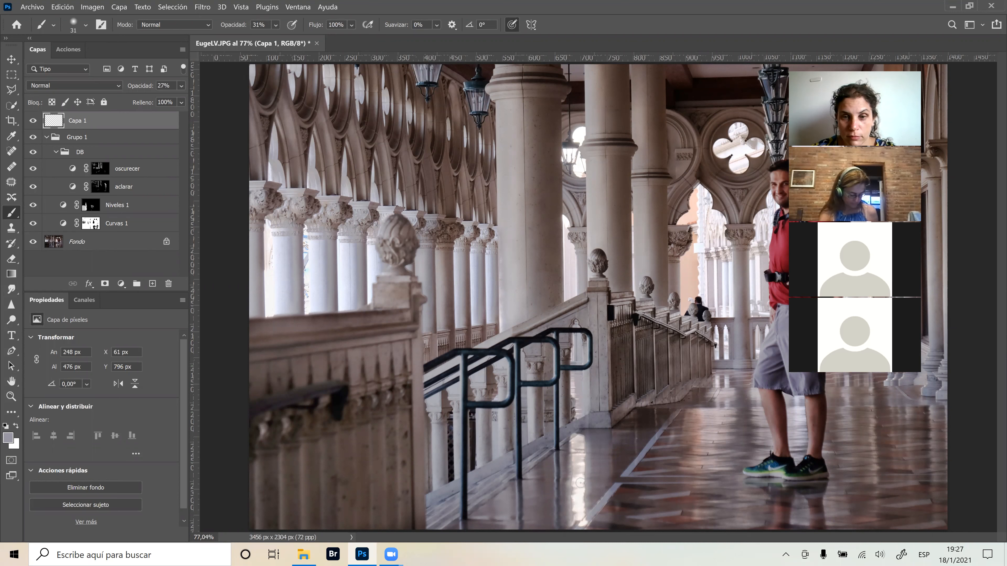
# Dab gray over the bright floor reflection on Capa 1 and compare the photo with Grupo 1 hidden and shown.
pyautogui.click(580, 497)
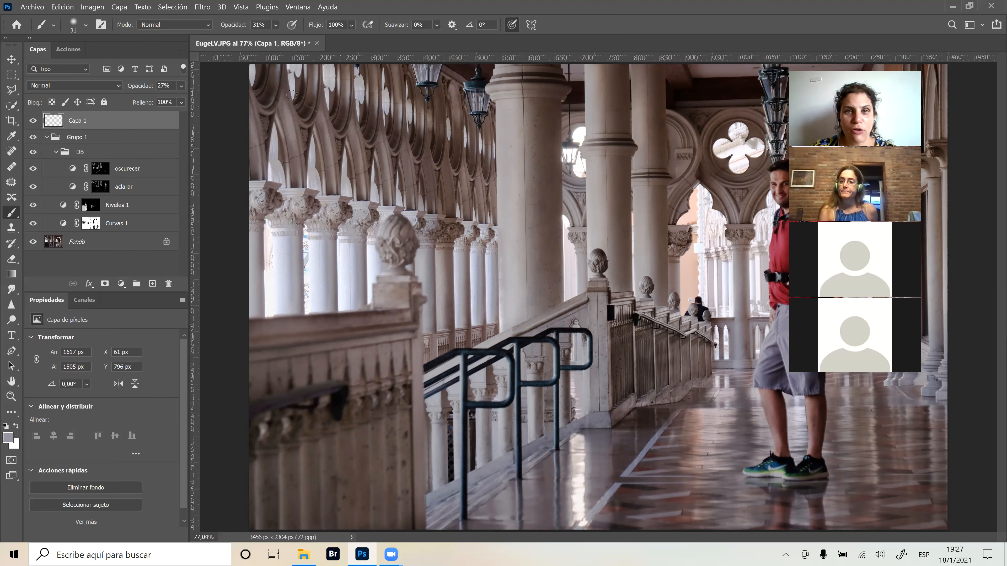
pyautogui.click(34, 138)
pyautogui.click(34, 137)
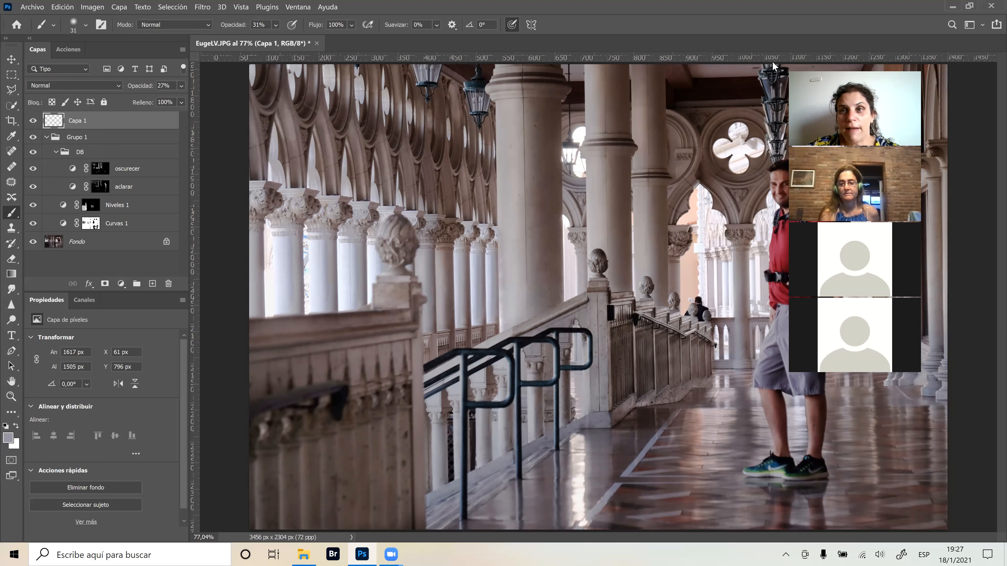
# Close EugeLV.JPG without saving the changes.
pyautogui.moveTo(773, 62); pyautogui.dragTo(858, 63)
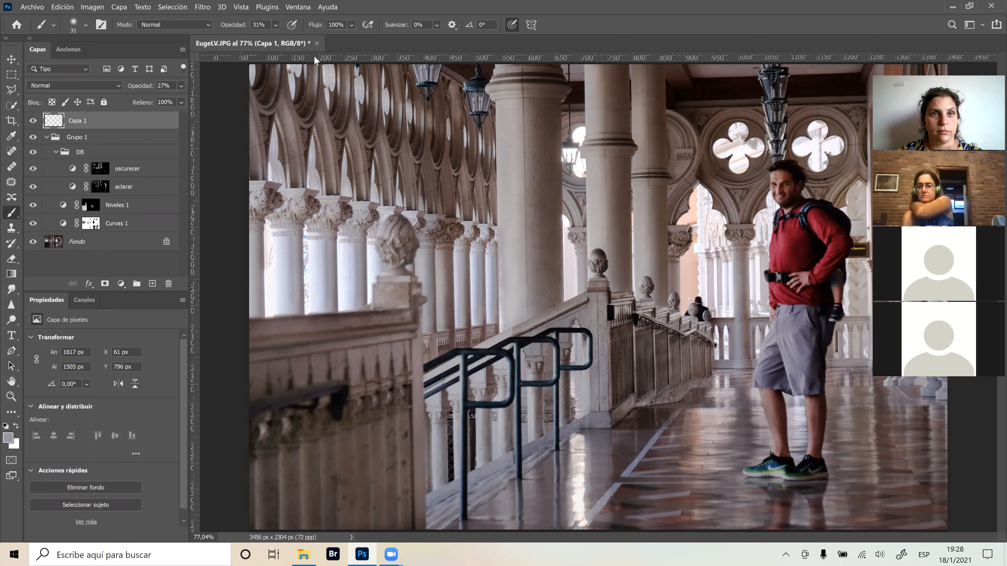
pyautogui.click(317, 43)
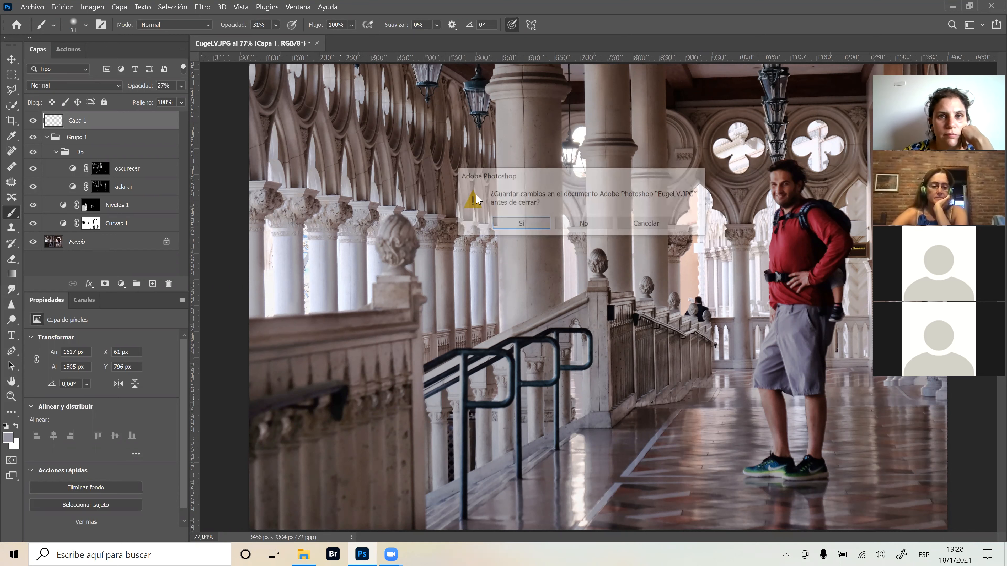
pyautogui.click(593, 226)
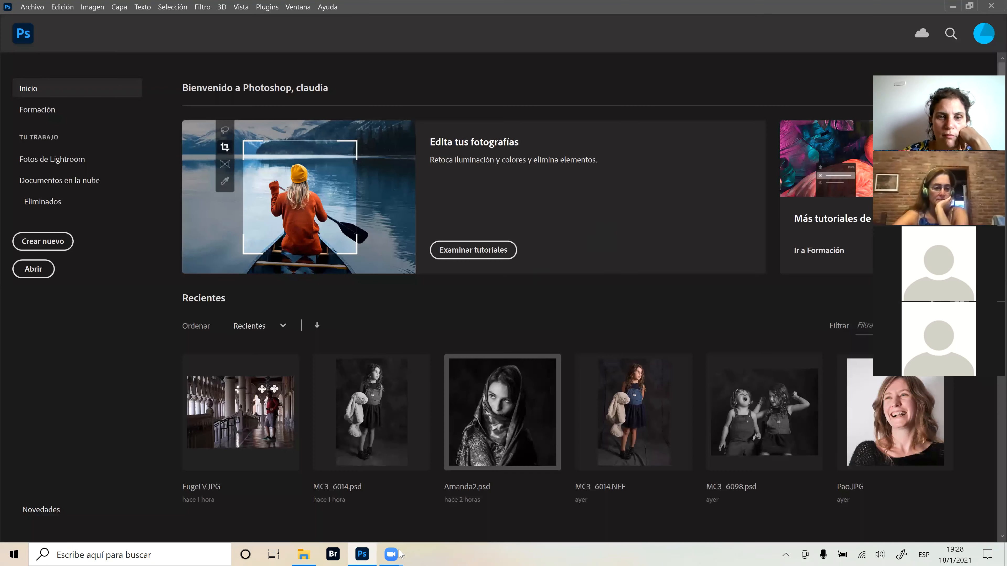
# Find the Central Park photo in the Photoshop III online folder, preview it, and open it in Photoshop.
pyautogui.click(302, 554)
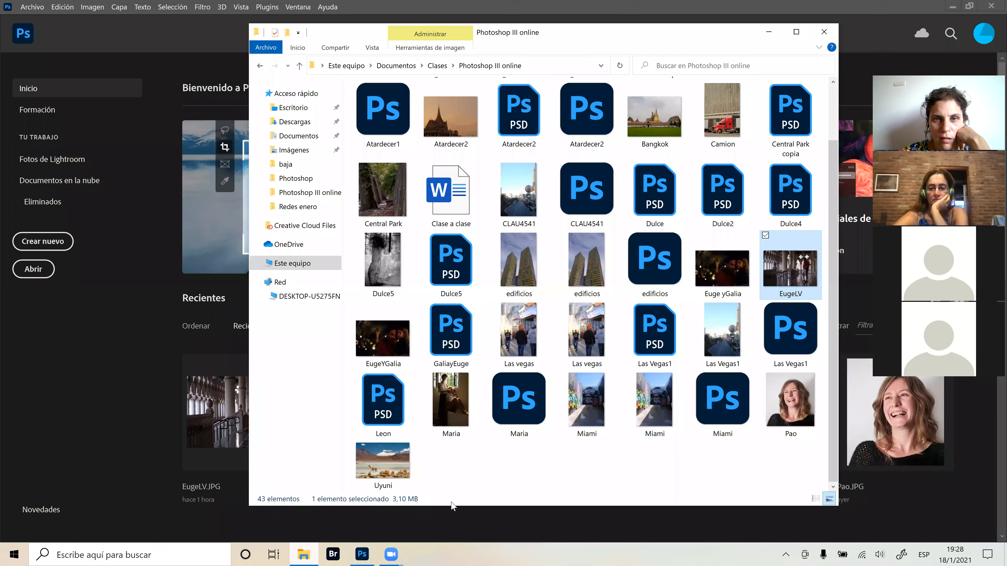
pyautogui.scroll(1, 599, 394)
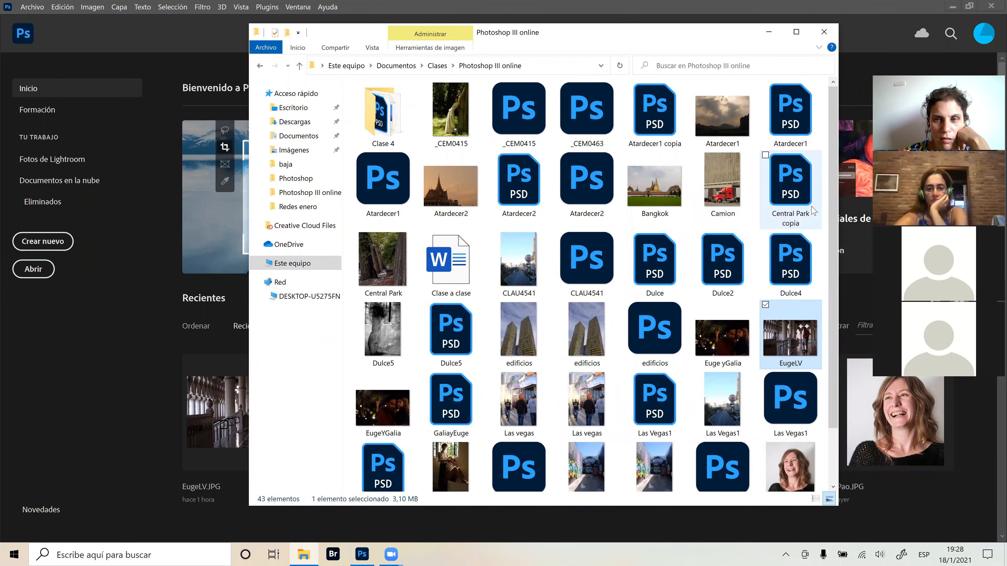
pyautogui.click(384, 273)
pyautogui.doubleClick(384, 274)
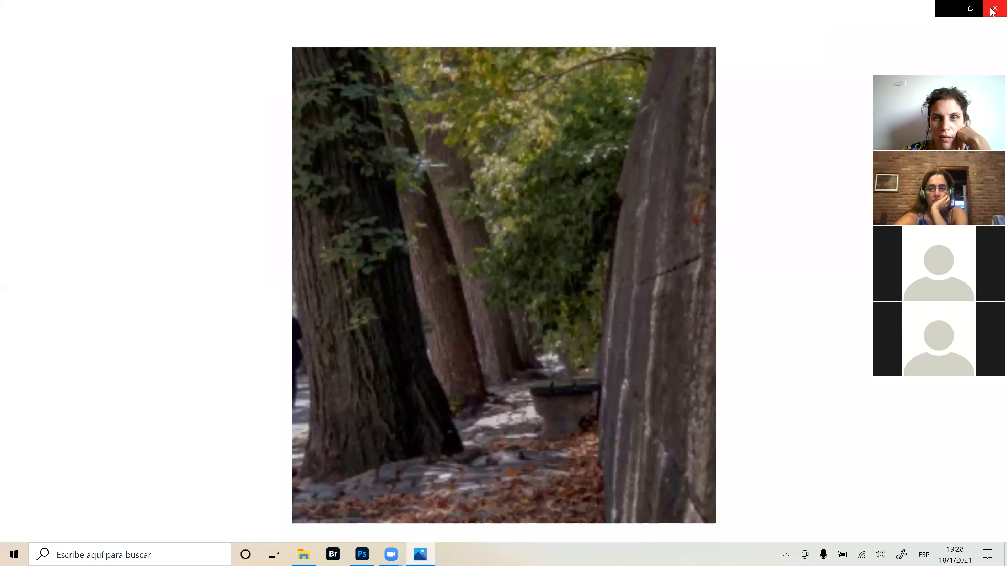
pyautogui.click(993, 9)
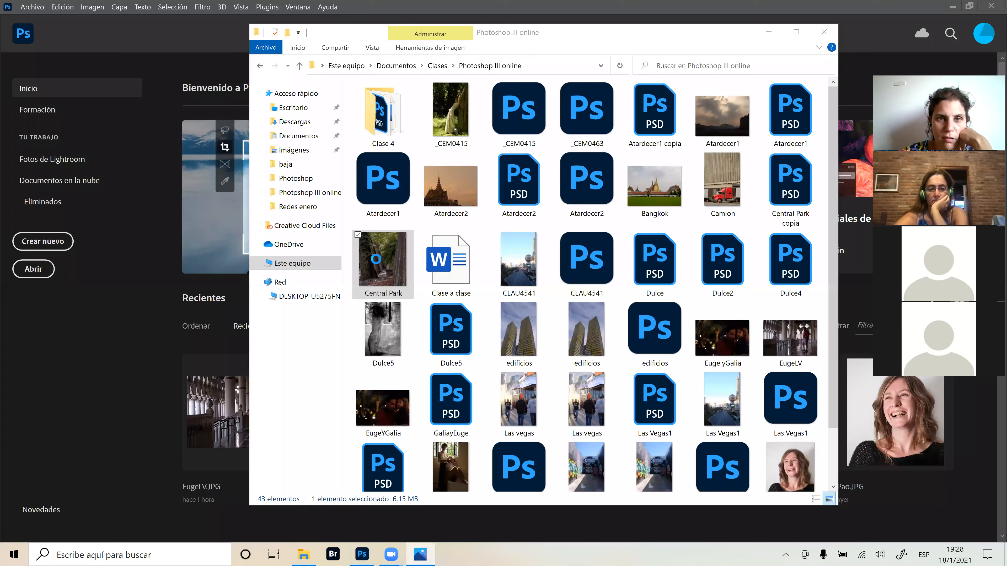
pyautogui.rightClick(376, 258)
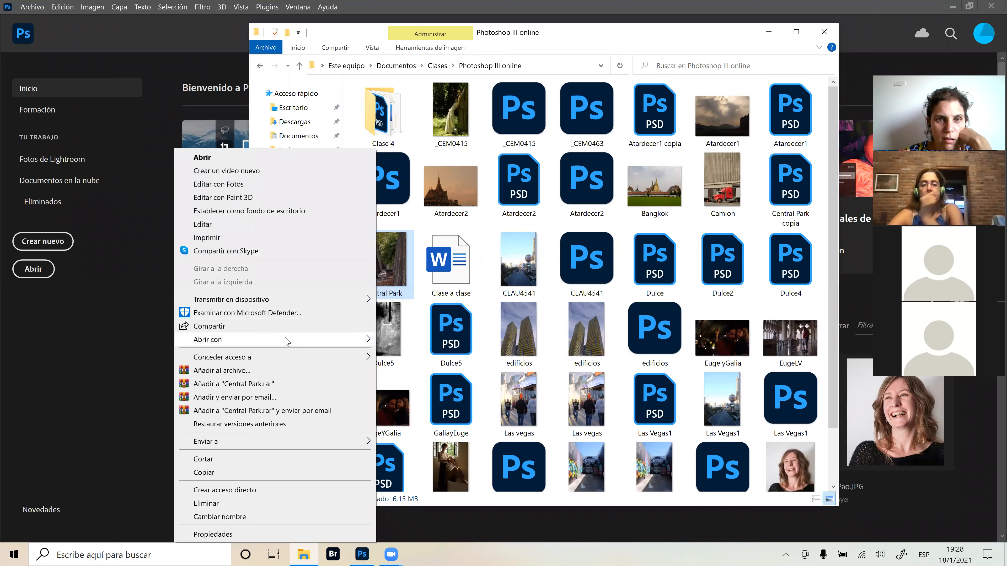
pyautogui.moveTo(287, 340)
pyautogui.click(392, 339)
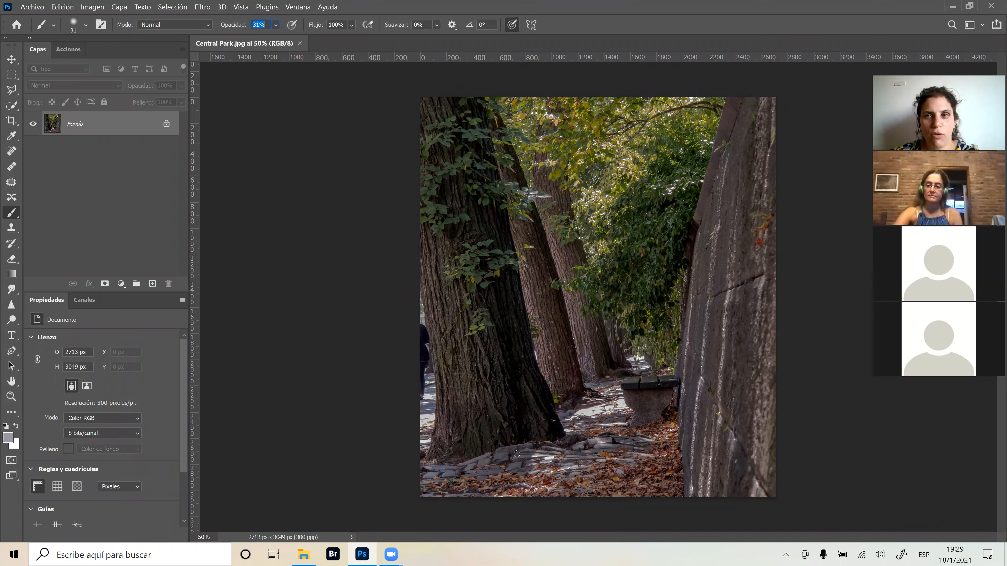
# Add a Black and White adjustment layer over the Central Park photo with Rojos at 165 and Amarillos at 88.
pyautogui.click(120, 284)
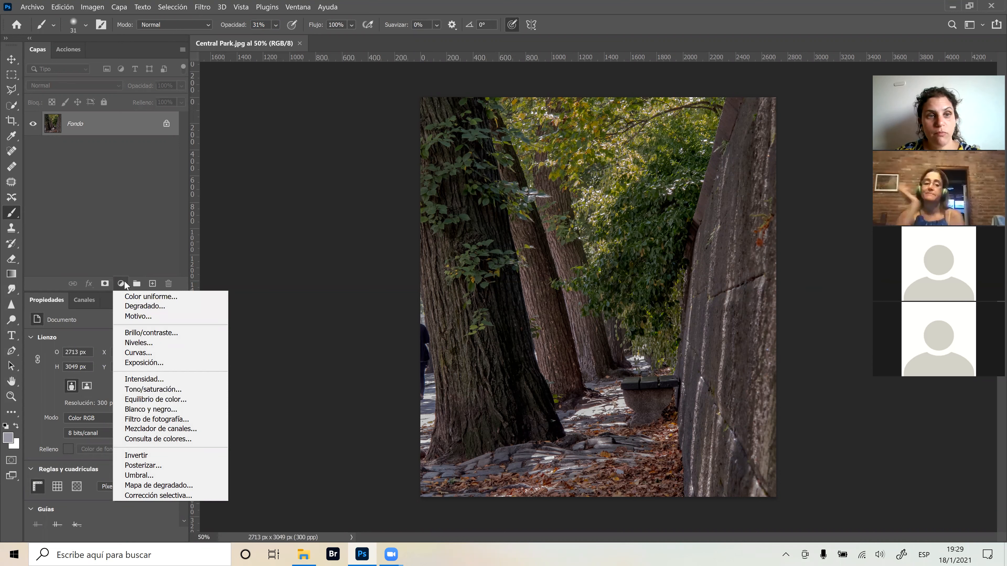
pyautogui.click(173, 412)
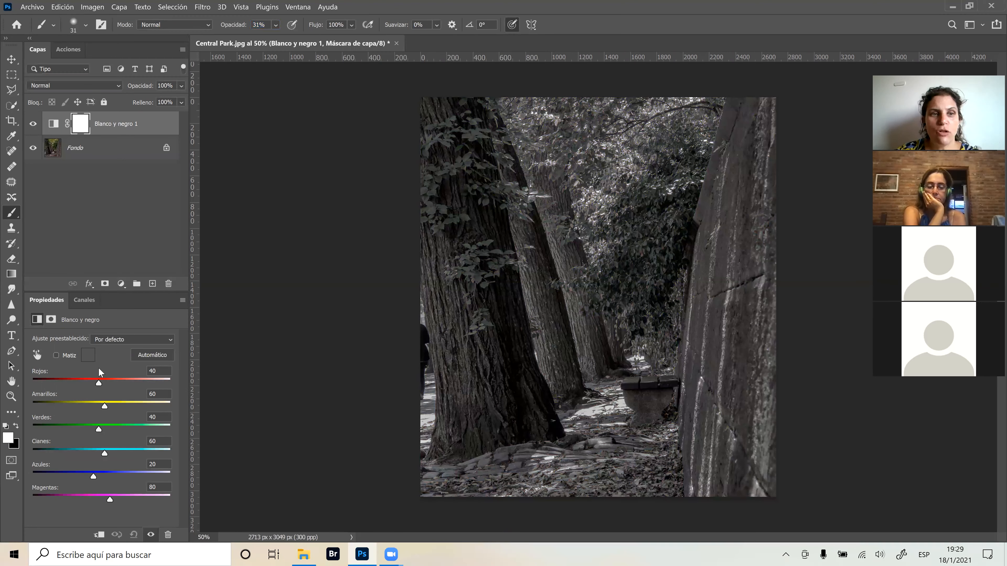
pyautogui.click(122, 382)
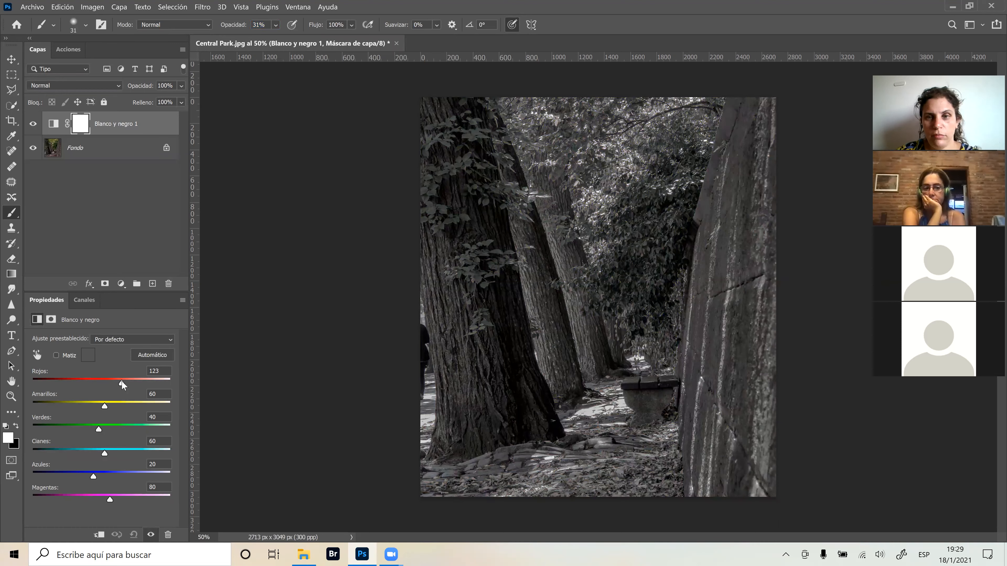
pyautogui.click(139, 376)
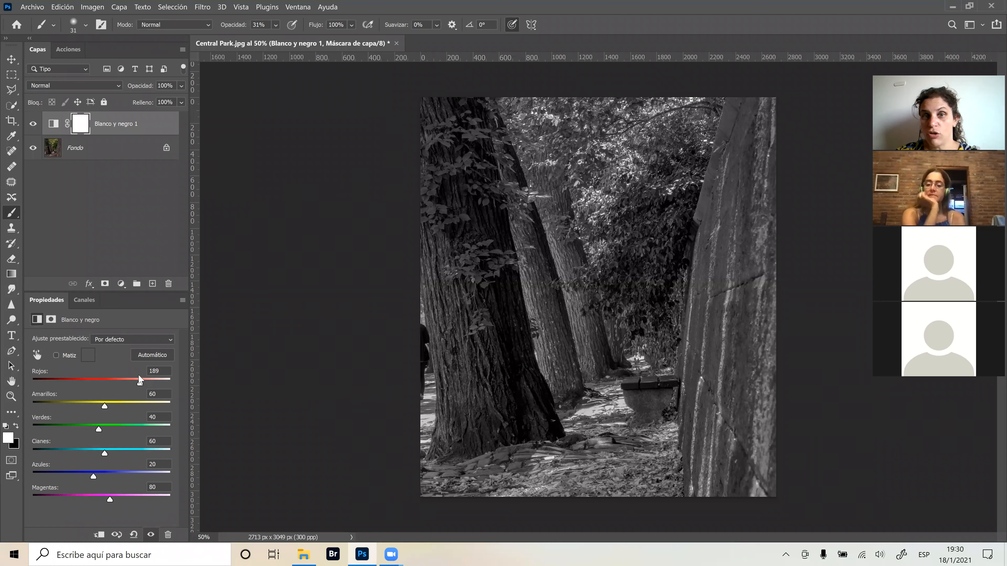
pyautogui.moveTo(97, 388); pyautogui.dragTo(134, 388)
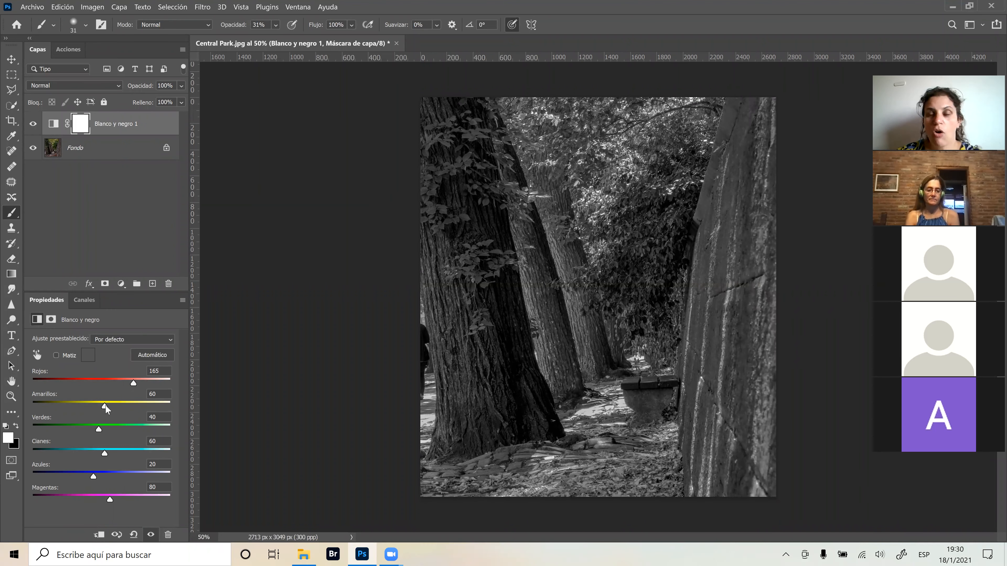
pyautogui.moveTo(40, 398)
pyautogui.mouseDown()
pyautogui.moveTo(67, 394)
pyautogui.moveTo(24, 400)
pyautogui.moveTo(59, 398)
pyautogui.moveTo(50, 400)
pyautogui.mouseUp()
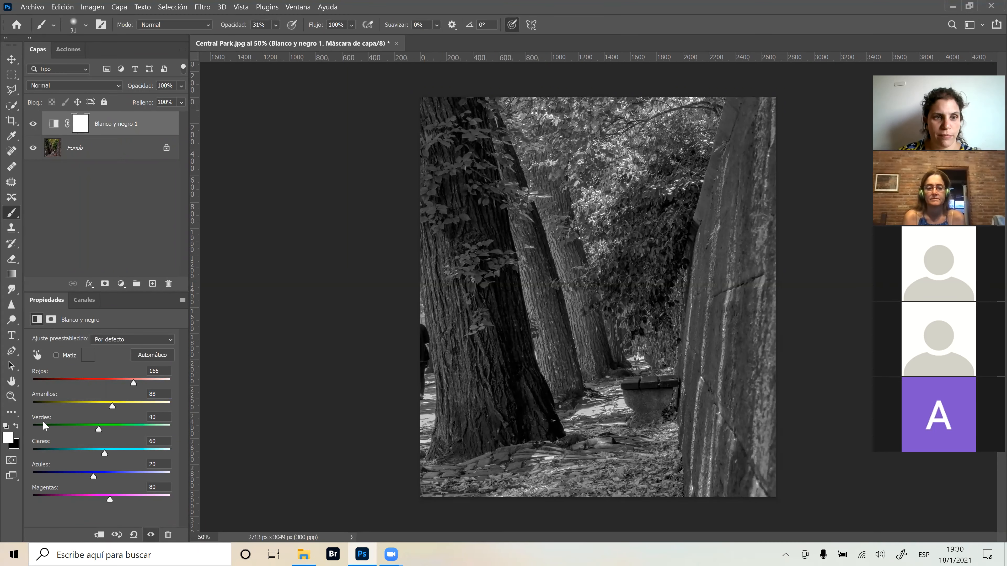
# Set the black-and-white adjustment's greens to 163, cyans to 107, blues to 73 and magentas to 174.
pyautogui.moveTo(40, 421)
pyautogui.mouseDown()
pyautogui.moveTo(61, 426)
pyautogui.moveTo(44, 421)
pyautogui.mouseUp()
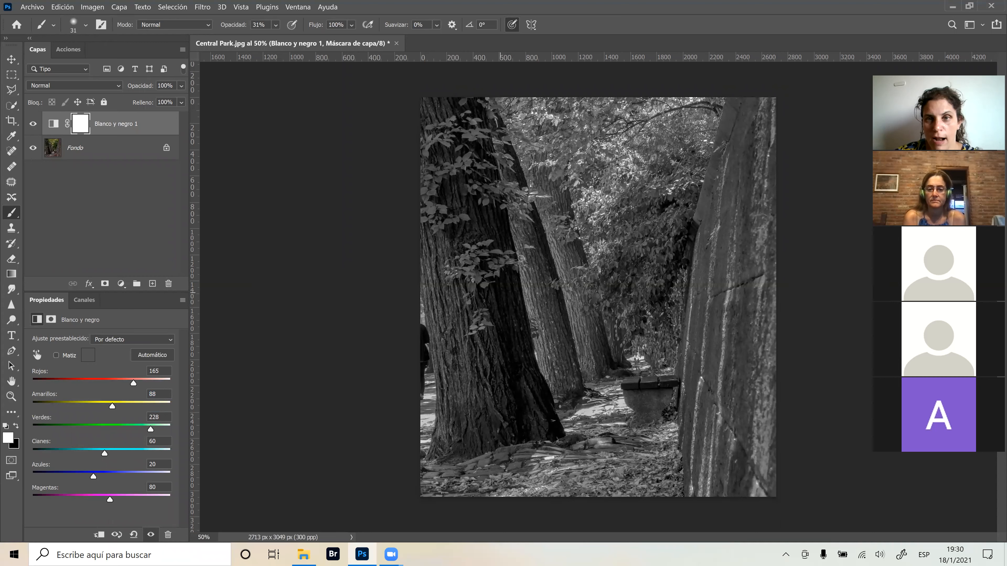
pyautogui.moveTo(43, 421); pyautogui.dragTo(52, 488)
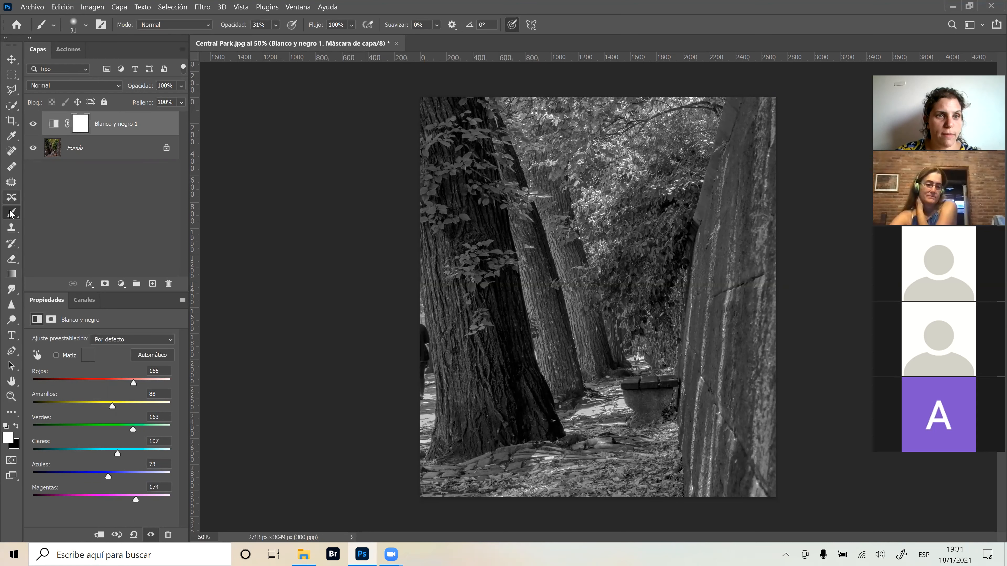
# Reveal colour in the upper foliage by painting black on the adjustment's mask with a 177 px brush at 89% opacity.
pyautogui.click(15, 427)
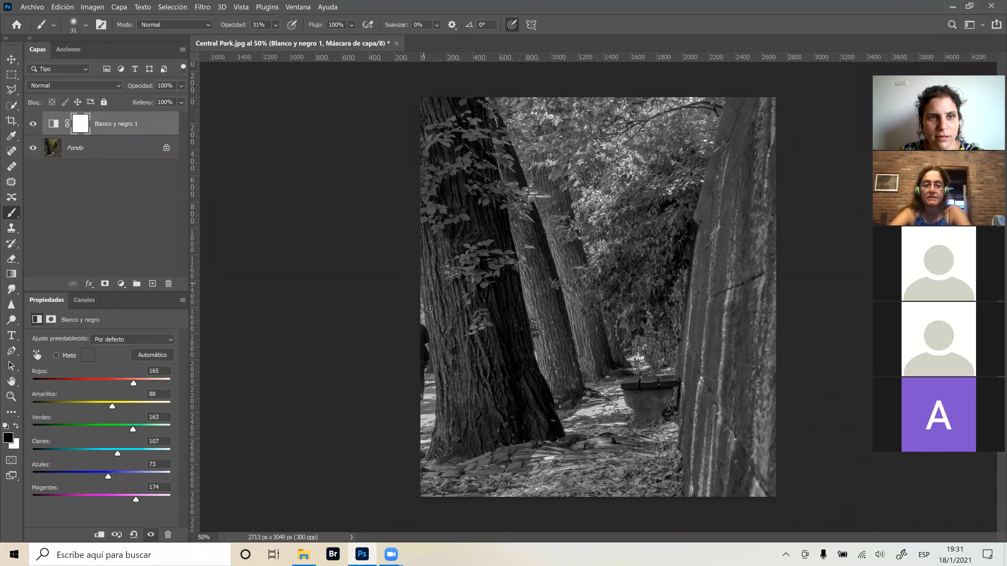
pyautogui.moveTo(440, 294); pyautogui.dragTo(465, 295)
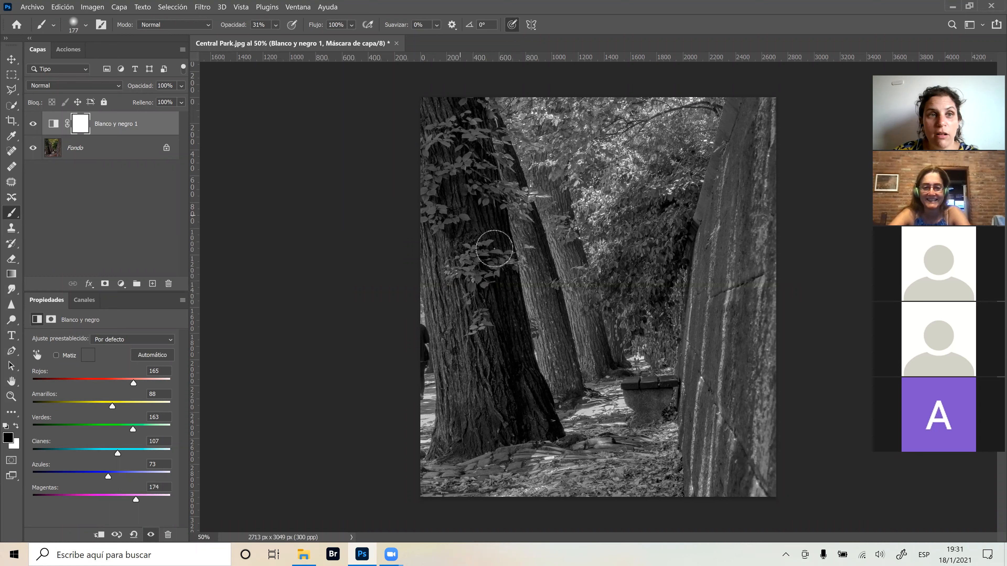
pyautogui.moveTo(230, 26); pyautogui.dragTo(292, 25)
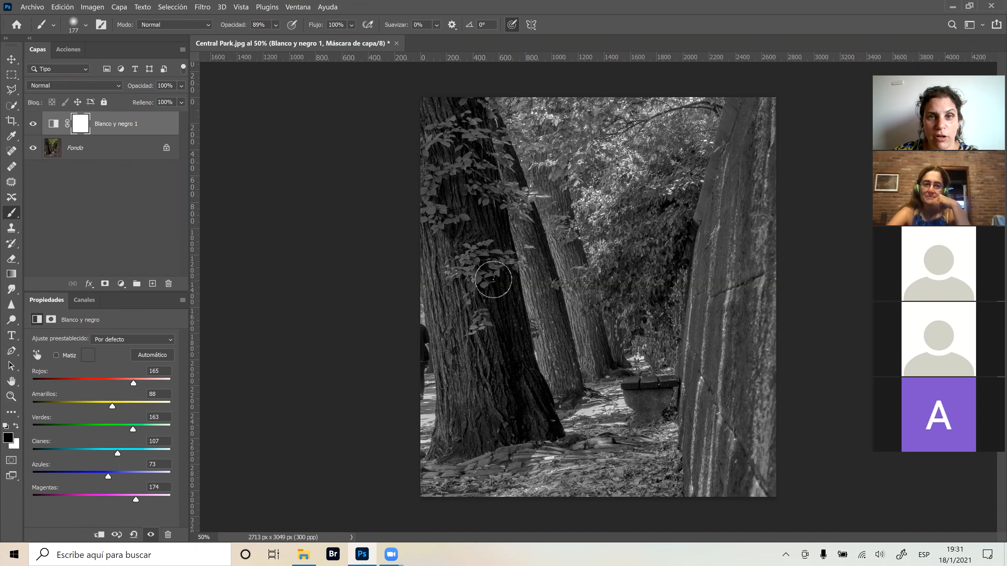
pyautogui.moveTo(607, 126)
pyautogui.mouseDown()
pyautogui.moveTo(593, 162)
pyautogui.moveTo(620, 171)
pyautogui.moveTo(601, 177)
pyautogui.moveTo(664, 161)
pyautogui.moveTo(631, 244)
pyautogui.mouseUp()
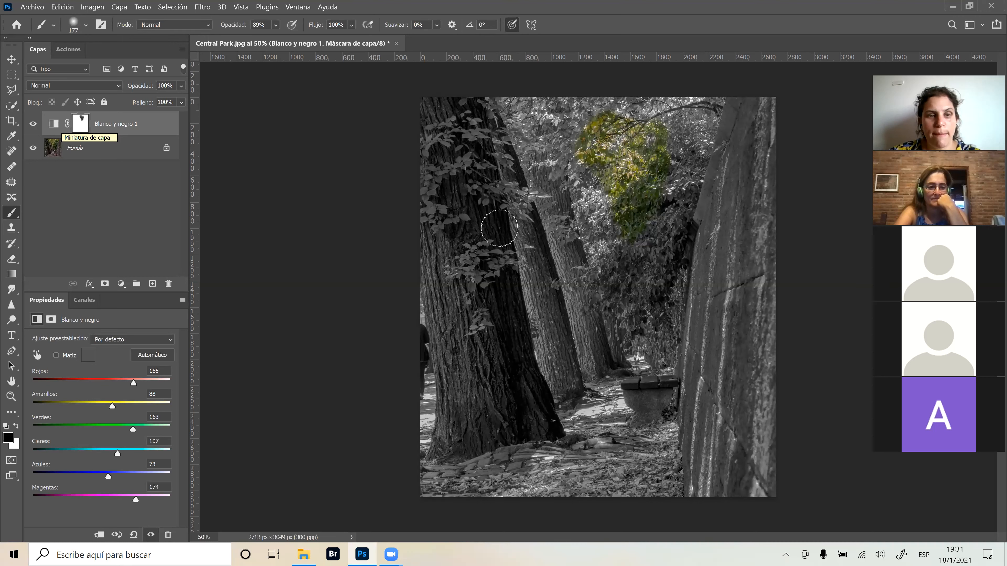
# Paint the foliage area of the mask back to white, cleaning leftover grey in the mask view with brush opacity at 100%.
pyautogui.press('x')
pyautogui.moveTo(649, 202)
pyautogui.mouseDown()
pyautogui.moveTo(679, 189)
pyautogui.moveTo(591, 183)
pyautogui.moveTo(577, 155)
pyautogui.moveTo(575, 134)
pyautogui.moveTo(621, 132)
pyautogui.moveTo(595, 151)
pyautogui.moveTo(610, 115)
pyautogui.mouseUp()
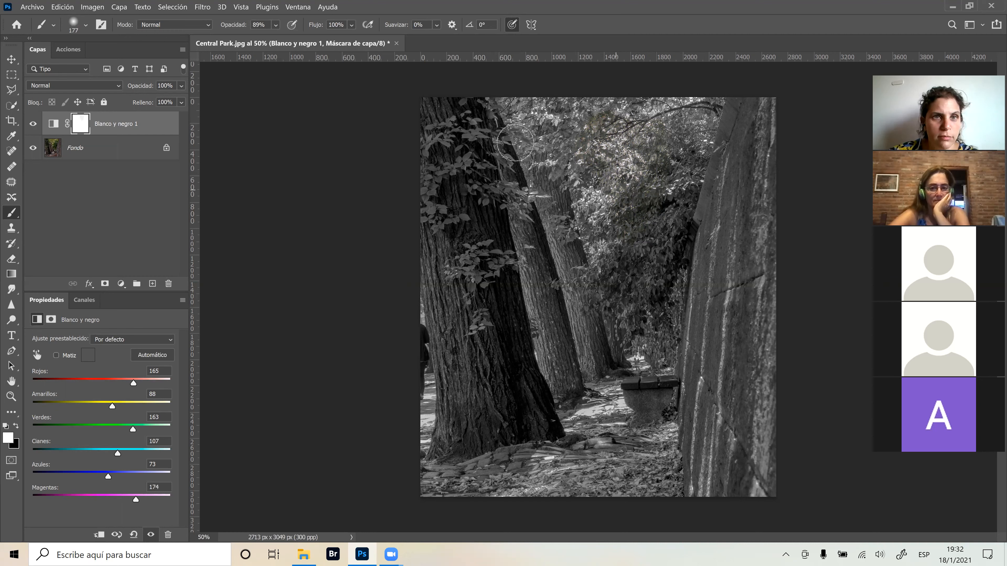
pyautogui.moveTo(240, 22); pyautogui.dragTo(249, 22)
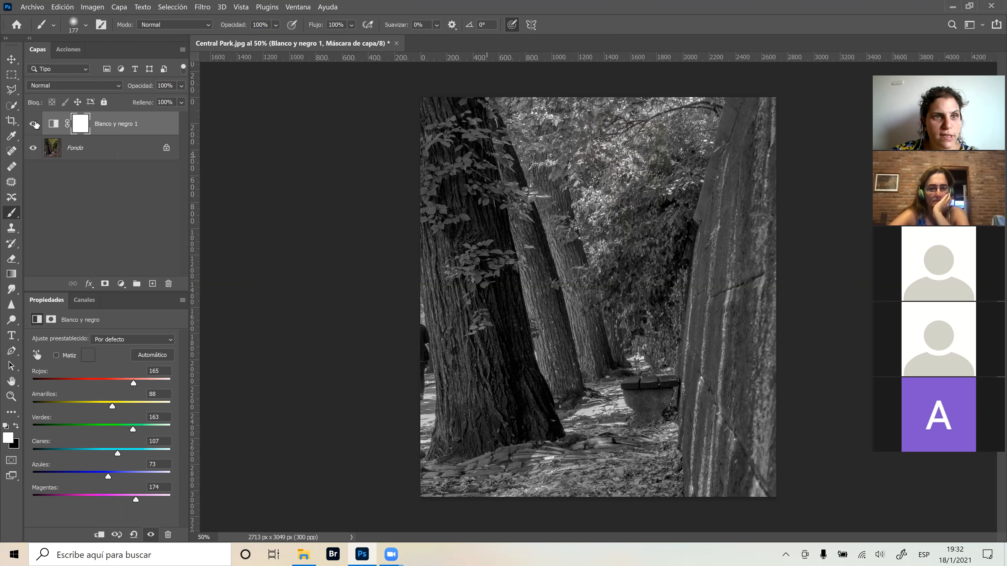
pyautogui.keyDown('alt'); pyautogui.click(73, 132); pyautogui.keyUp('alt')
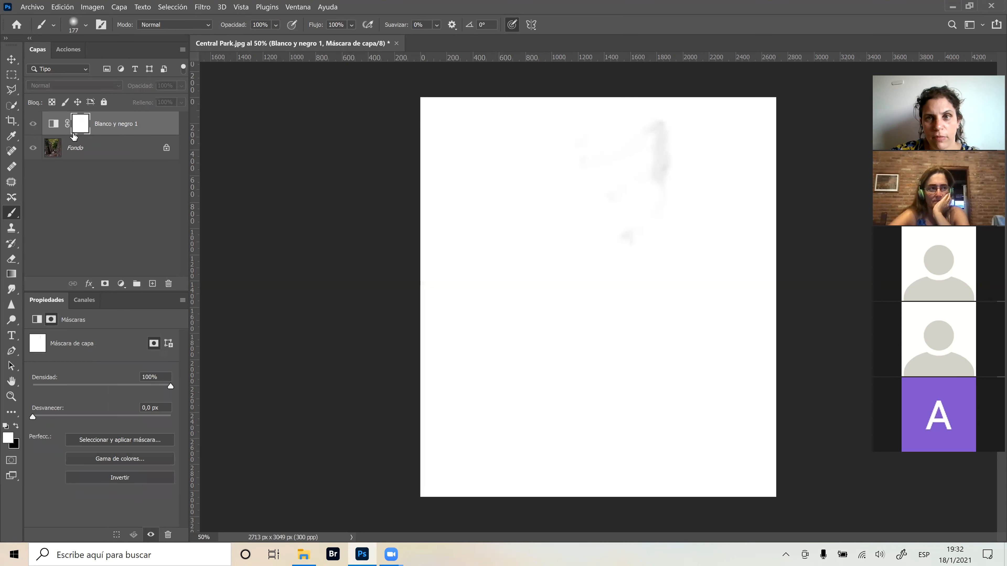
pyautogui.moveTo(656, 170)
pyautogui.mouseDown()
pyautogui.moveTo(666, 153)
pyautogui.moveTo(638, 227)
pyautogui.moveTo(578, 135)
pyautogui.moveTo(749, 107)
pyautogui.moveTo(483, 177)
pyautogui.mouseUp()
pyautogui.keyDown('alt'); pyautogui.click(78, 124); pyautogui.keyUp('alt')
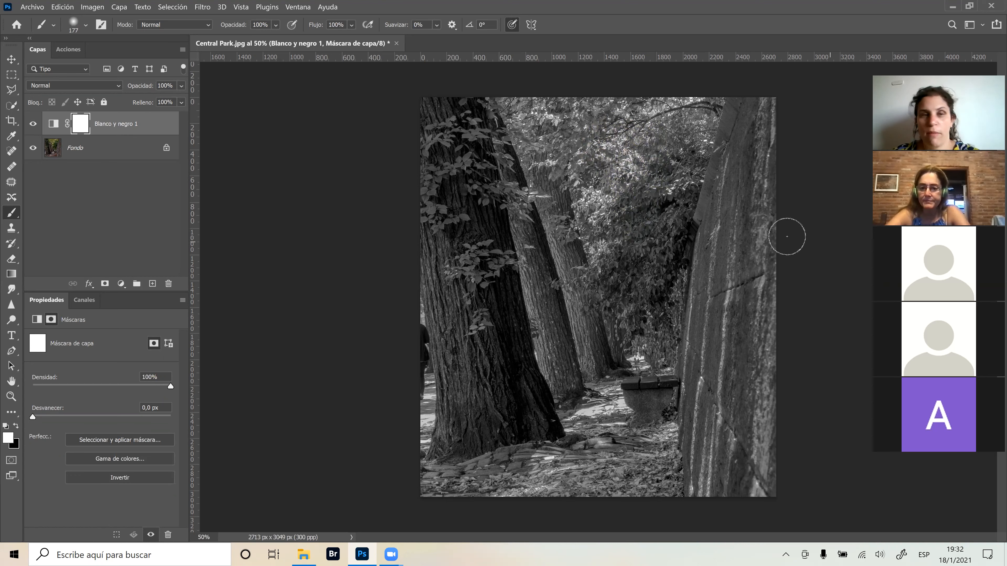
# Partly reveal foliage colour by painting black on the mask at 29% flow in the middle and 8% flow higher up.
pyautogui.moveTo(314, 26); pyautogui.dragTo(305, 28)
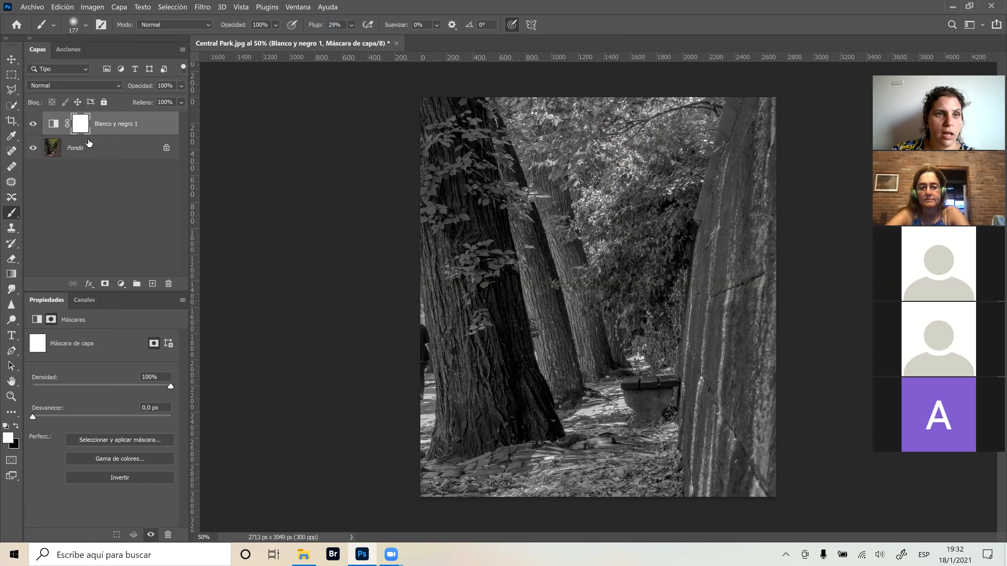
pyautogui.click(17, 426)
pyautogui.moveTo(645, 201)
pyautogui.mouseDown()
pyautogui.moveTo(615, 186)
pyautogui.moveTo(604, 202)
pyautogui.moveTo(630, 256)
pyautogui.moveTo(629, 287)
pyautogui.moveTo(647, 271)
pyautogui.moveTo(611, 282)
pyautogui.moveTo(610, 231)
pyautogui.moveTo(609, 282)
pyautogui.moveTo(605, 235)
pyautogui.moveTo(655, 198)
pyautogui.moveTo(638, 226)
pyautogui.moveTo(593, 209)
pyautogui.moveTo(650, 173)
pyautogui.moveTo(573, 237)
pyautogui.mouseUp()
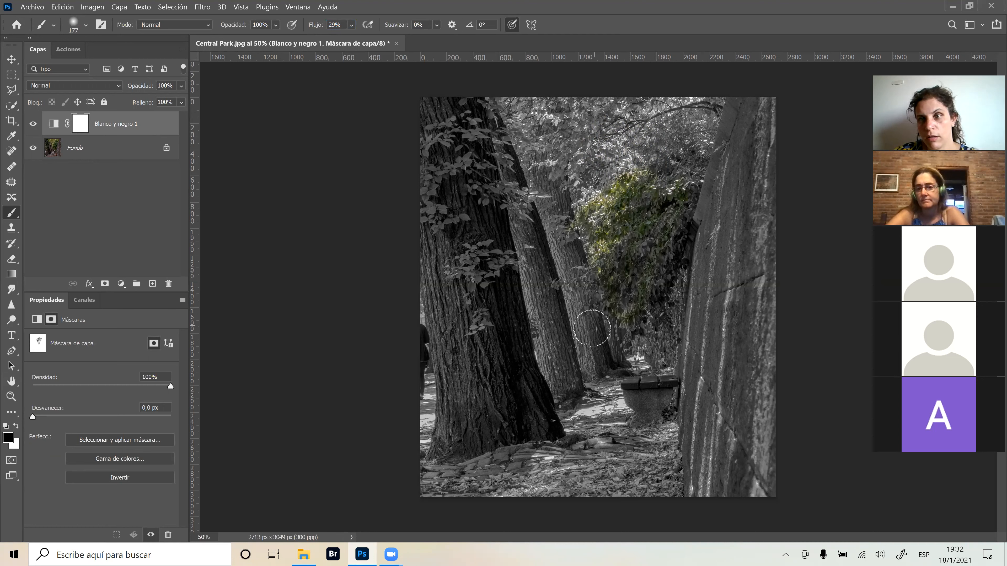
pyautogui.moveTo(318, 26); pyautogui.dragTo(306, 26)
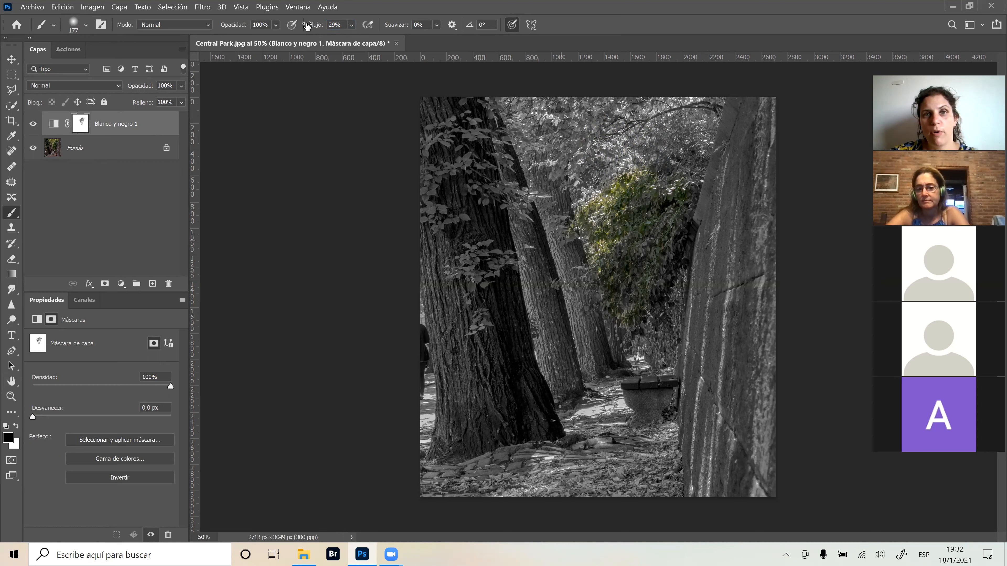
pyautogui.moveTo(670, 144)
pyautogui.mouseDown()
pyautogui.moveTo(598, 193)
pyautogui.moveTo(638, 142)
pyautogui.moveTo(586, 188)
pyautogui.moveTo(620, 164)
pyautogui.moveTo(595, 214)
pyautogui.moveTo(594, 144)
pyautogui.moveTo(578, 150)
pyautogui.moveTo(591, 175)
pyautogui.mouseUp()
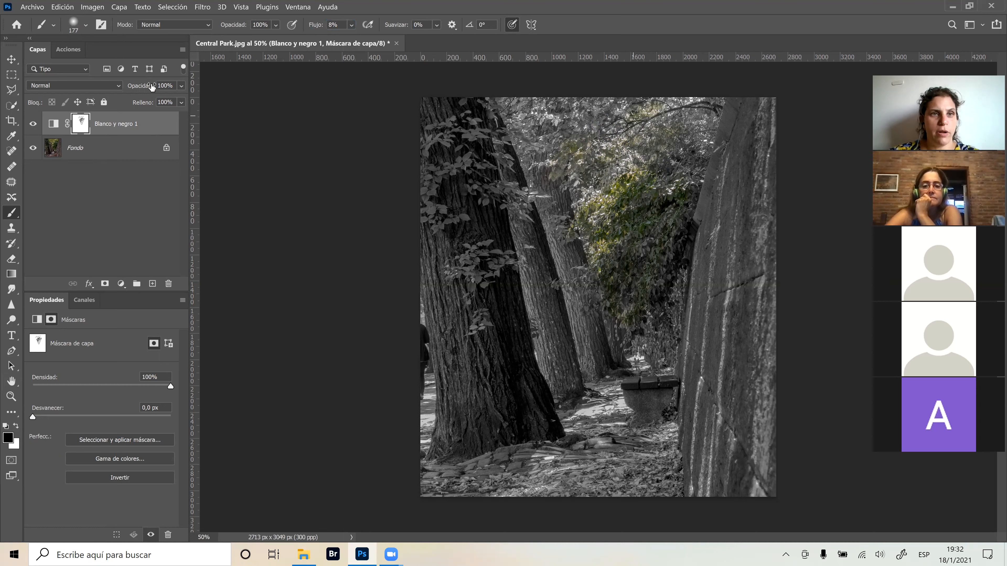
# Restore the brush flow to 100% and paint white over the foliage area of the mask.
pyautogui.hotkey('shift', '0')
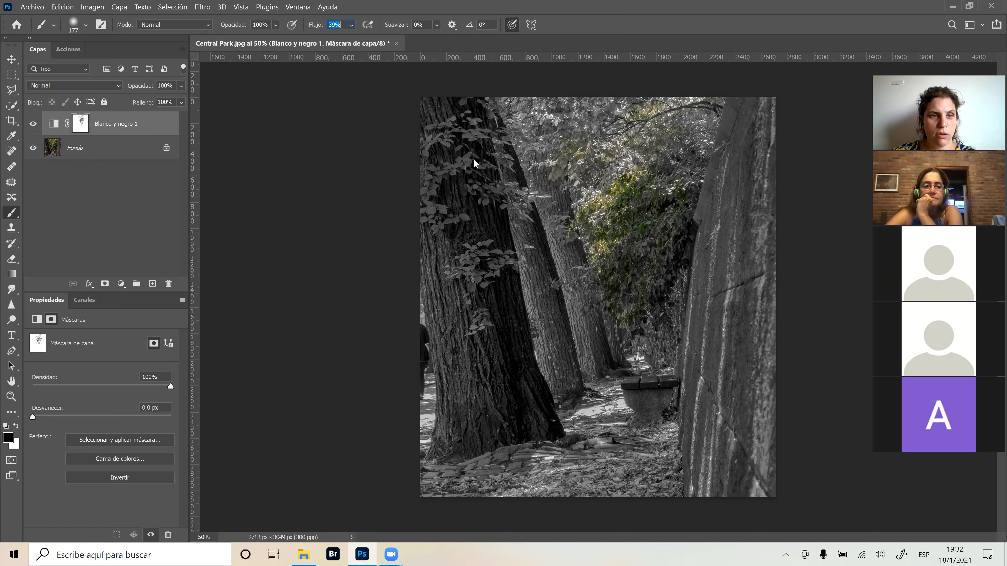
pyautogui.press('x')
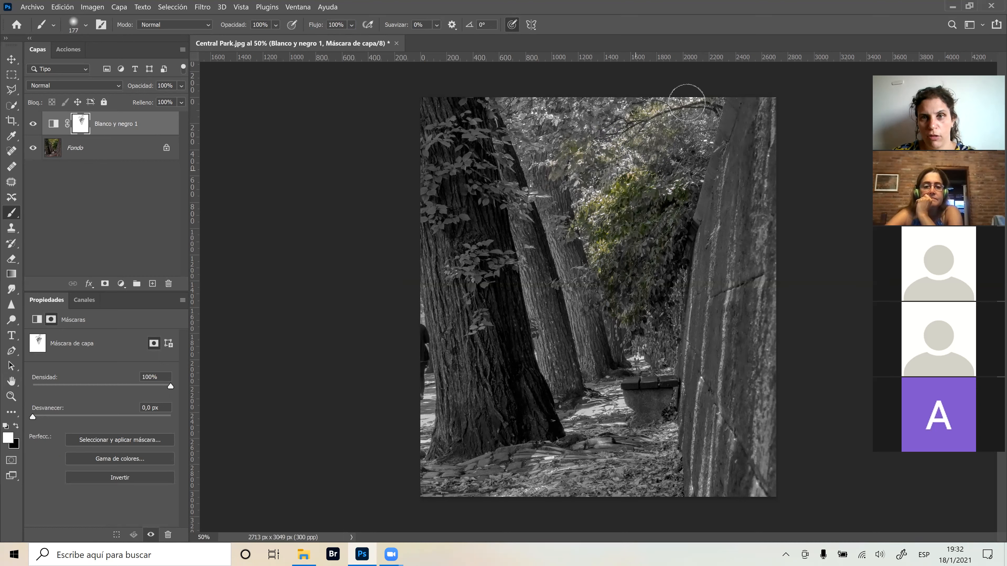
pyautogui.moveTo(640, 165)
pyautogui.mouseDown()
pyautogui.moveTo(661, 220)
pyautogui.moveTo(622, 308)
pyautogui.moveTo(681, 330)
pyautogui.moveTo(591, 289)
pyautogui.moveTo(664, 202)
pyautogui.moveTo(571, 220)
pyautogui.moveTo(563, 238)
pyautogui.moveTo(584, 220)
pyautogui.moveTo(705, 228)
pyautogui.moveTo(655, 342)
pyautogui.moveTo(626, 341)
pyautogui.mouseUp()
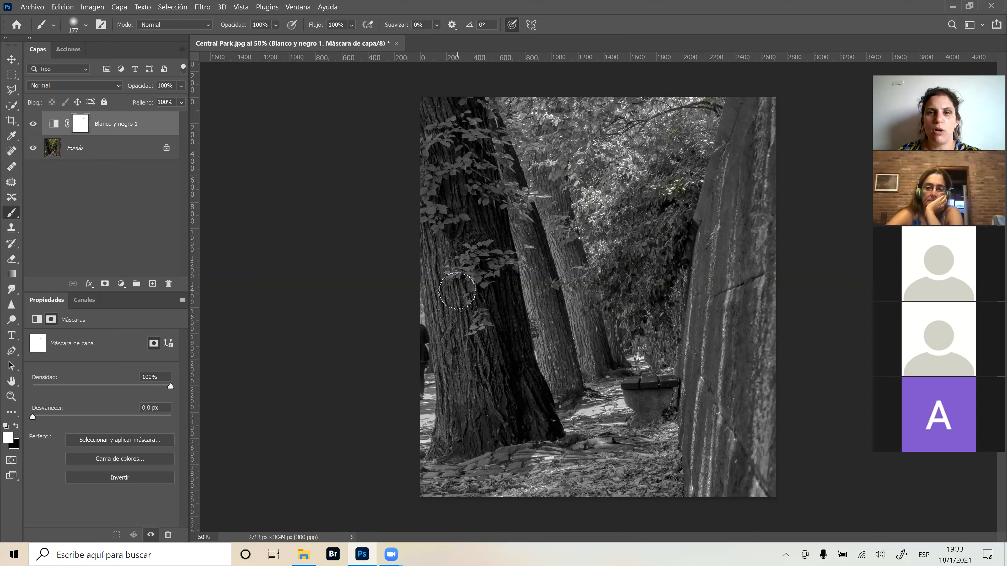
# Add an empty layer above the adjustment and paint the mask's remaining grey spots white in the mask view.
pyautogui.click(153, 284)
pyautogui.keyDown('alt'); pyautogui.click(80, 151); pyautogui.keyUp('alt')
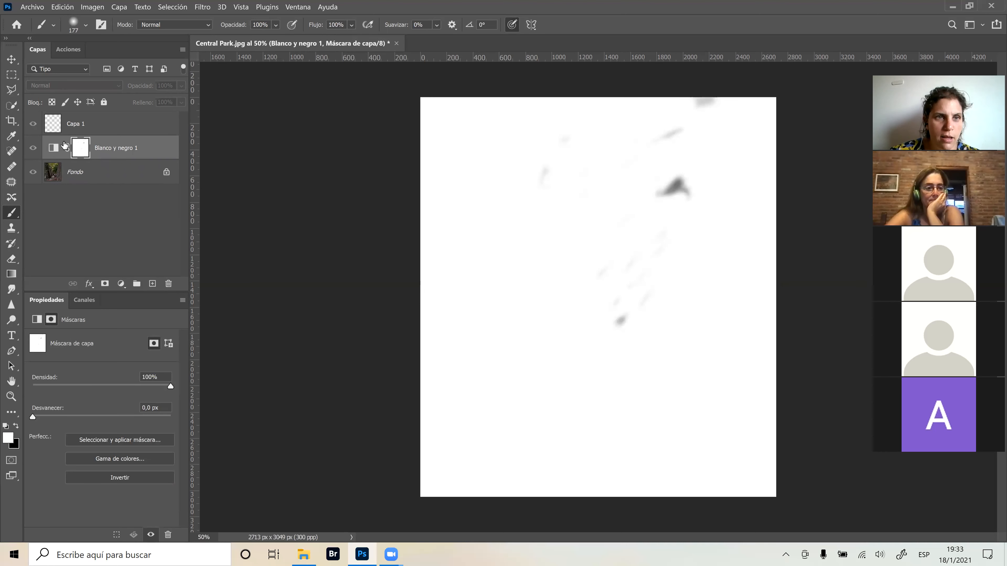
pyautogui.moveTo(681, 113)
pyautogui.mouseDown()
pyautogui.moveTo(639, 233)
pyautogui.moveTo(590, 258)
pyautogui.moveTo(601, 229)
pyautogui.moveTo(629, 277)
pyautogui.moveTo(639, 242)
pyautogui.moveTo(600, 304)
pyautogui.moveTo(644, 269)
pyautogui.moveTo(617, 336)
pyautogui.moveTo(668, 249)
pyautogui.moveTo(732, 212)
pyautogui.moveTo(548, 228)
pyautogui.moveTo(567, 185)
pyautogui.moveTo(533, 202)
pyautogui.moveTo(672, 105)
pyautogui.mouseUp()
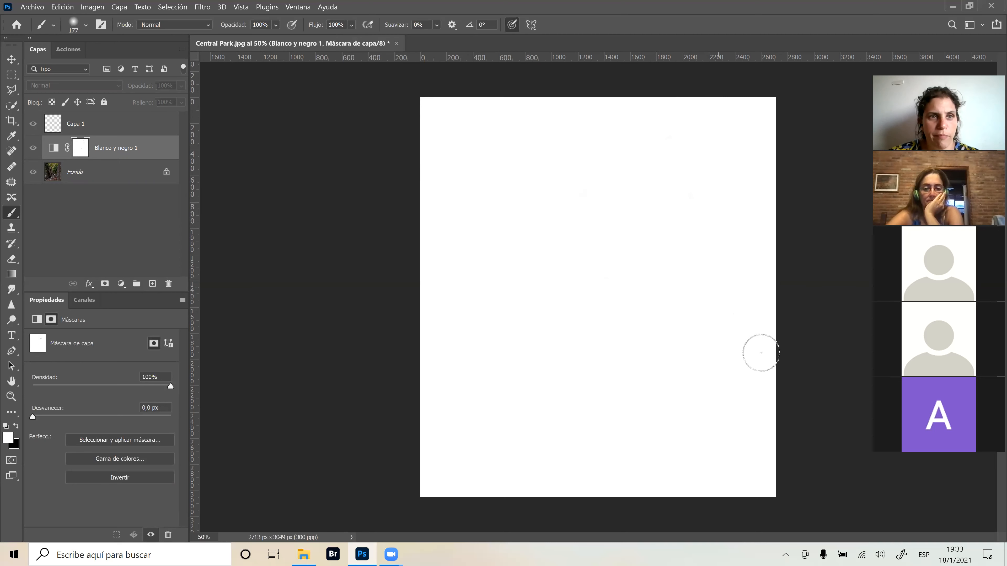
pyautogui.keyDown('alt'); pyautogui.click(86, 157); pyautogui.keyUp('alt')
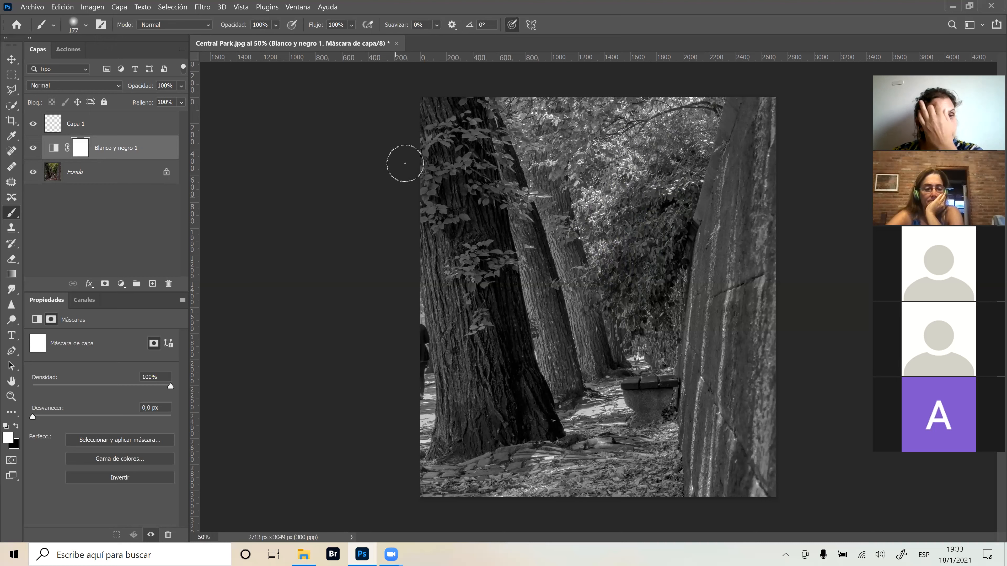
# Select the new empty layer and set the brush's foreground colour to orange-red ff3a13.
pyautogui.click(54, 126)
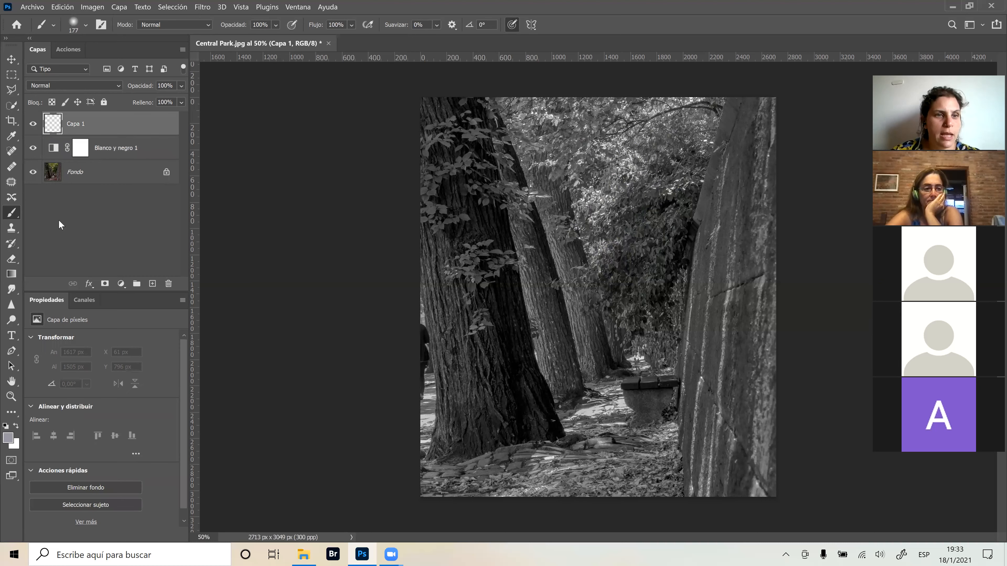
pyautogui.click(5, 426)
pyautogui.click(16, 426)
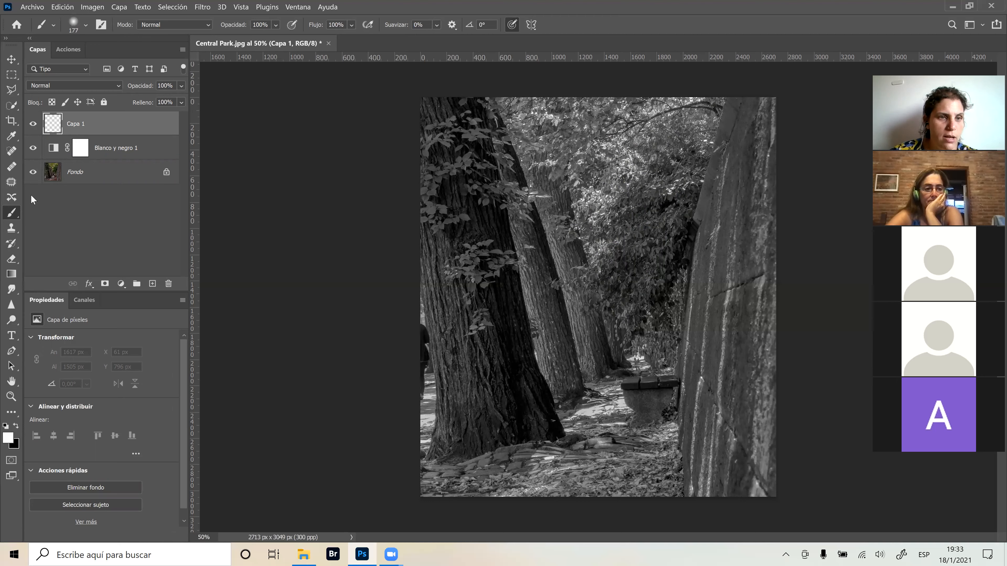
pyautogui.click(8, 438)
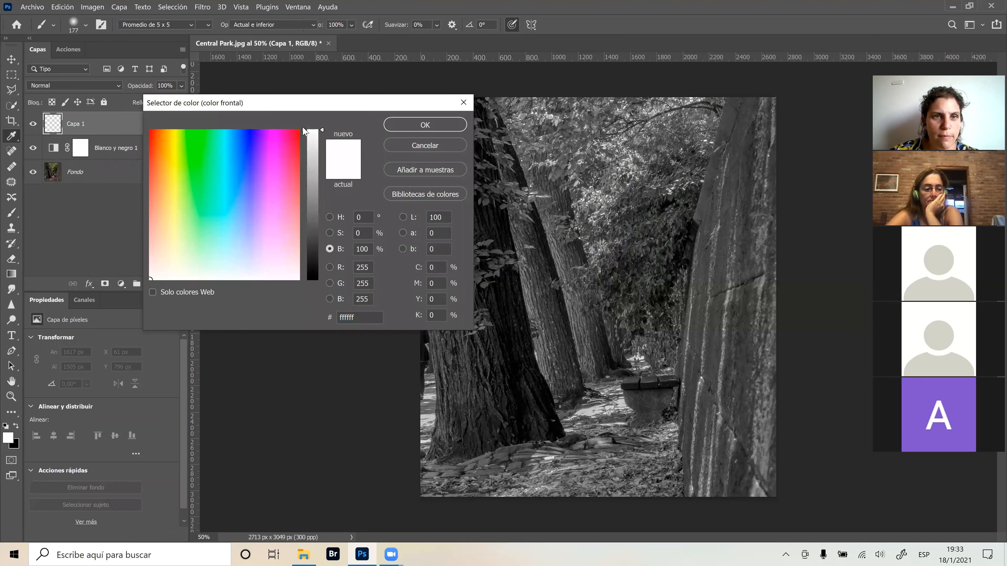
pyautogui.click(154, 140)
pyautogui.click(425, 124)
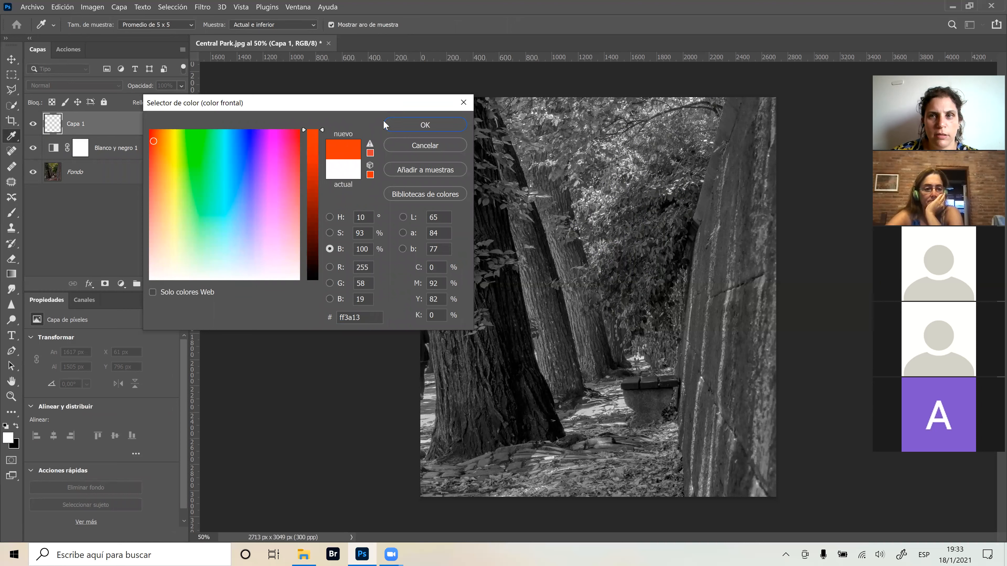
pyautogui.press('b')
# Reduce the brush to 19 px and outline the wall and the large foreground trunk on the empty layer.
pyautogui.keyDown('alt'); pyautogui.rightClick(722, 150); pyautogui.keyUp('alt')
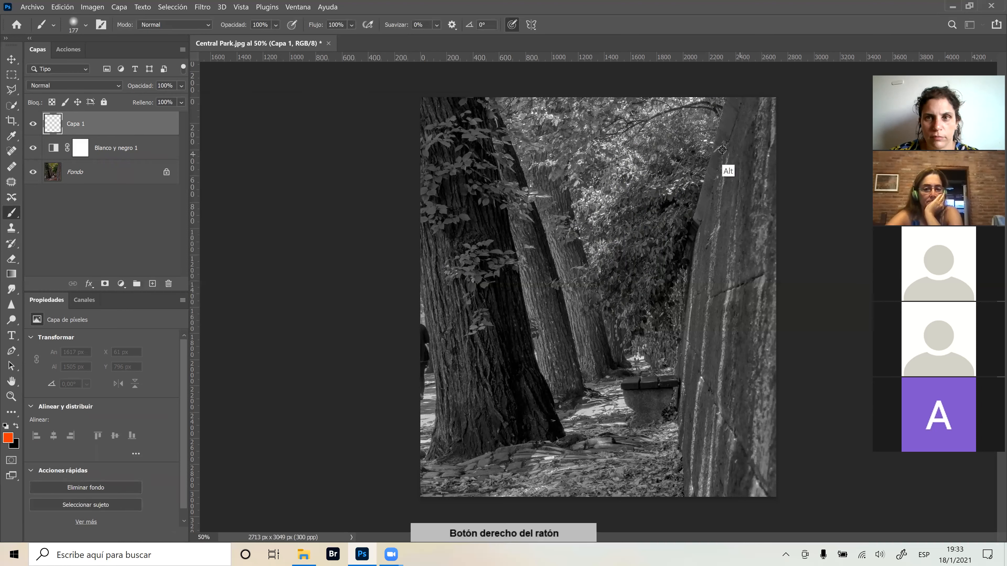
pyautogui.keyDown('alt'); pyautogui.rightClick(737, 124); pyautogui.keyUp('alt')
pyautogui.moveTo(699, 196); pyautogui.dragTo(675, 421)
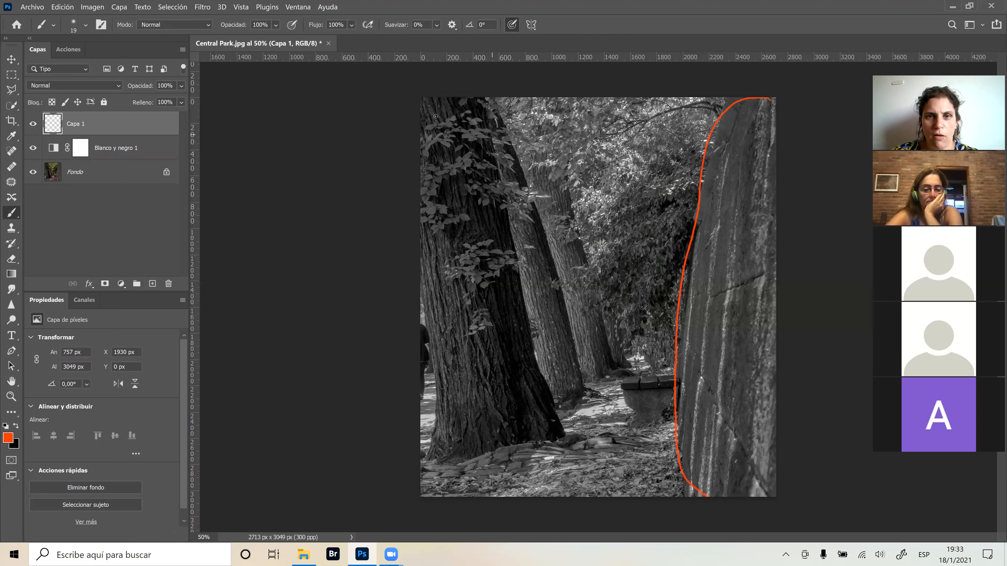
pyautogui.moveTo(457, 99); pyautogui.dragTo(535, 378)
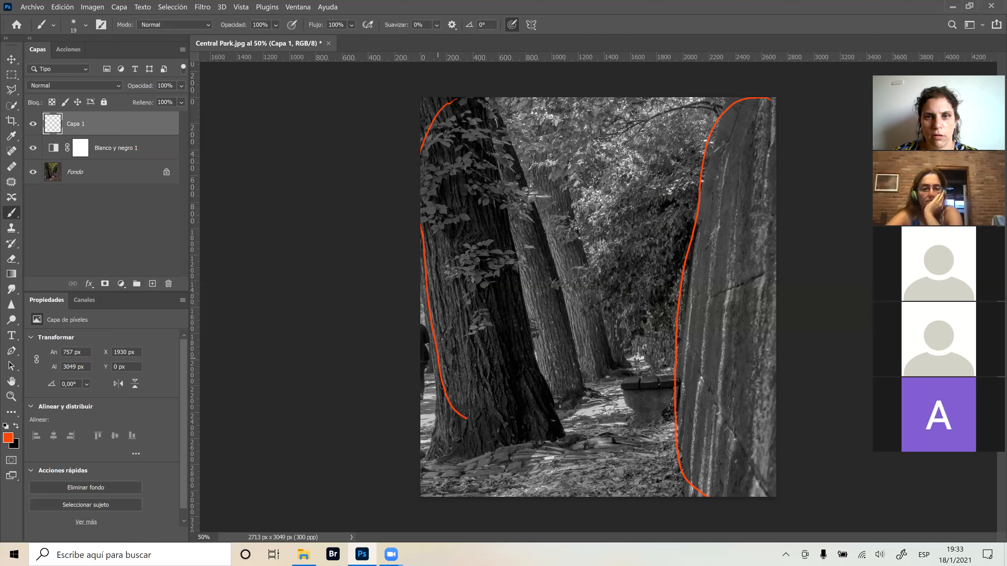
pyautogui.moveTo(518, 177); pyautogui.dragTo(564, 371)
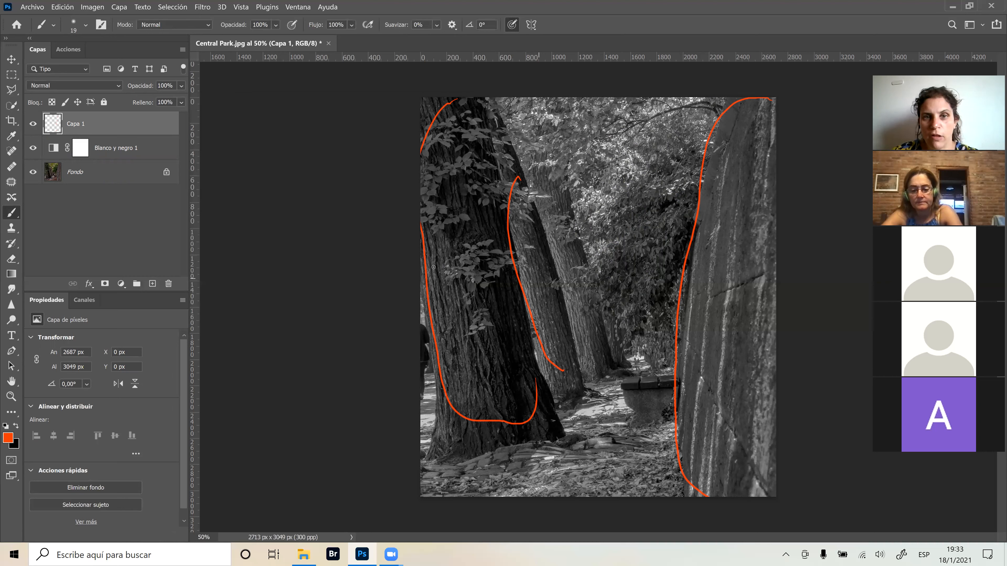
# Scribble zigzag marks along both edges of the large trunk and down the edge of the trunk behind it.
pyautogui.moveTo(450, 370); pyautogui.dragTo(455, 416)
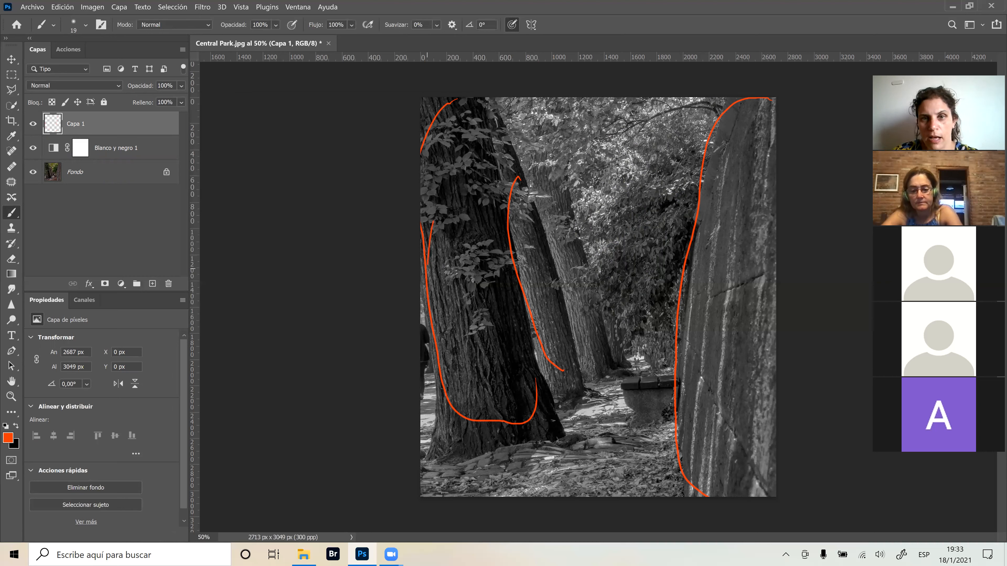
pyautogui.moveTo(427, 266); pyautogui.dragTo(453, 399)
pyautogui.moveTo(512, 228); pyautogui.dragTo(540, 371)
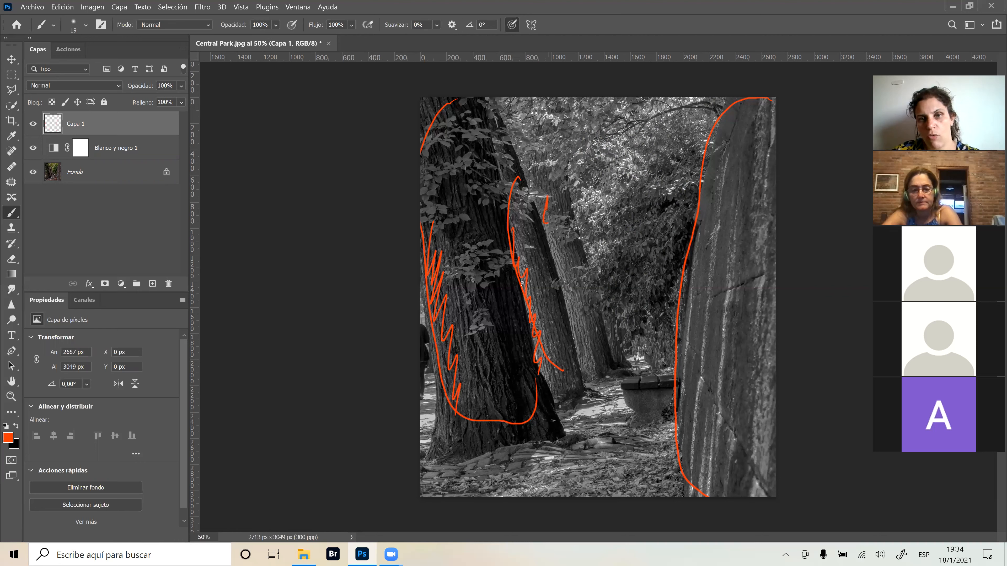
pyautogui.moveTo(544, 222); pyautogui.dragTo(584, 372)
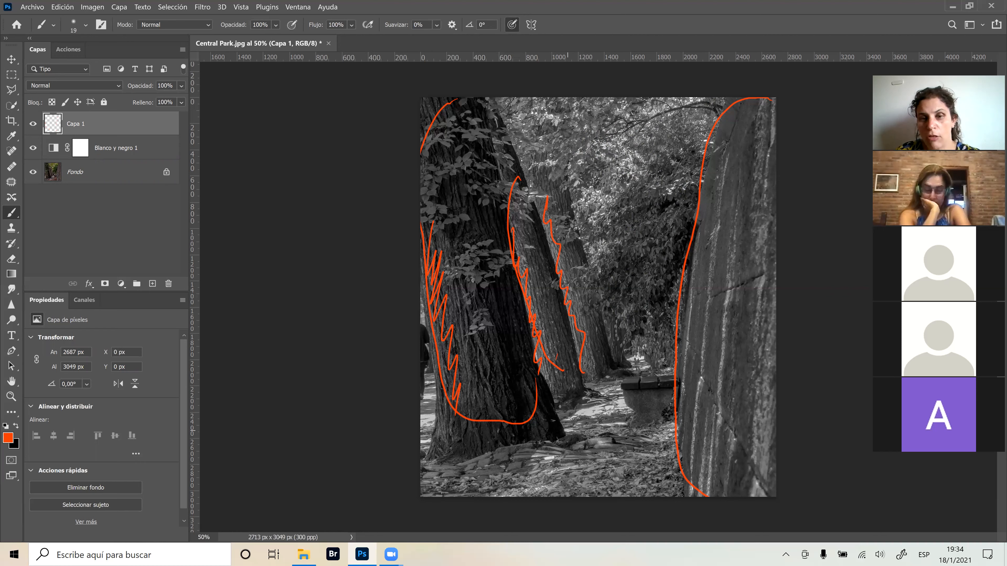
# Outline the leaf-covered ground in the foreground and the foliage mass beside the wall.
pyautogui.moveTo(632, 430); pyautogui.dragTo(453, 480)
pyautogui.moveTo(632, 430); pyautogui.dragTo(619, 496)
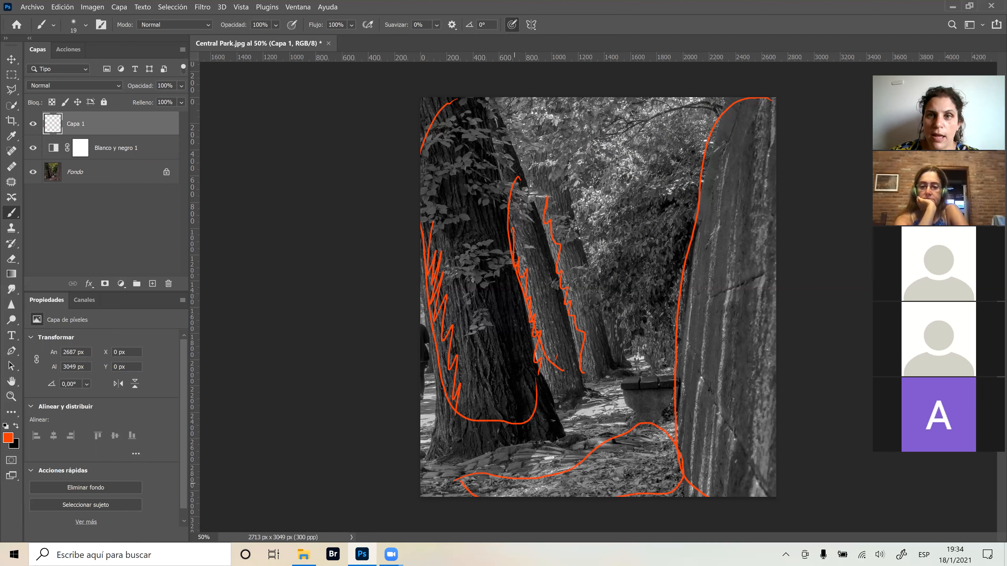
pyautogui.moveTo(616, 324); pyautogui.dragTo(588, 105)
pyautogui.moveTo(617, 324); pyautogui.dragTo(703, 156)
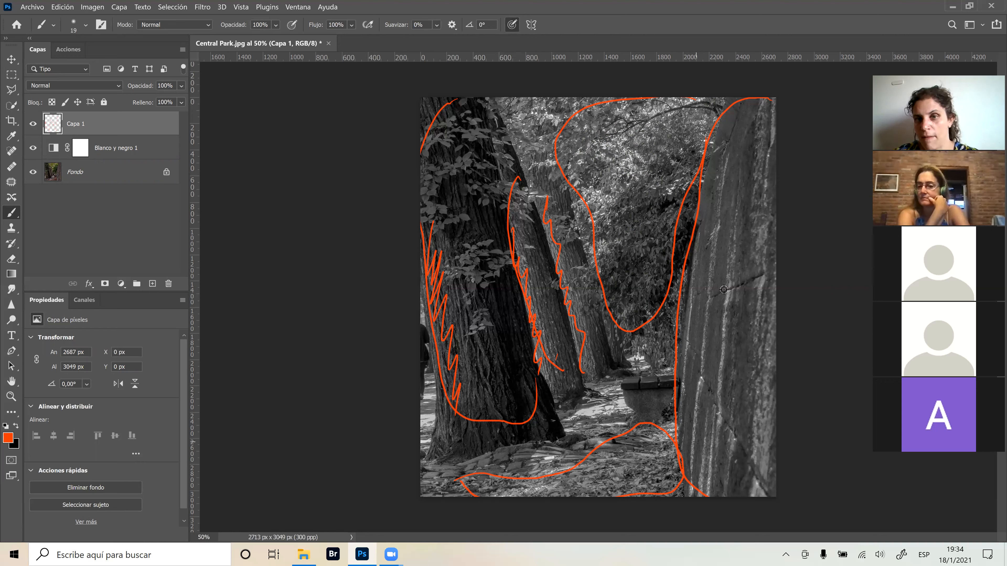
# Delete the layer containing the orange-red markings.
pyautogui.press('alt')
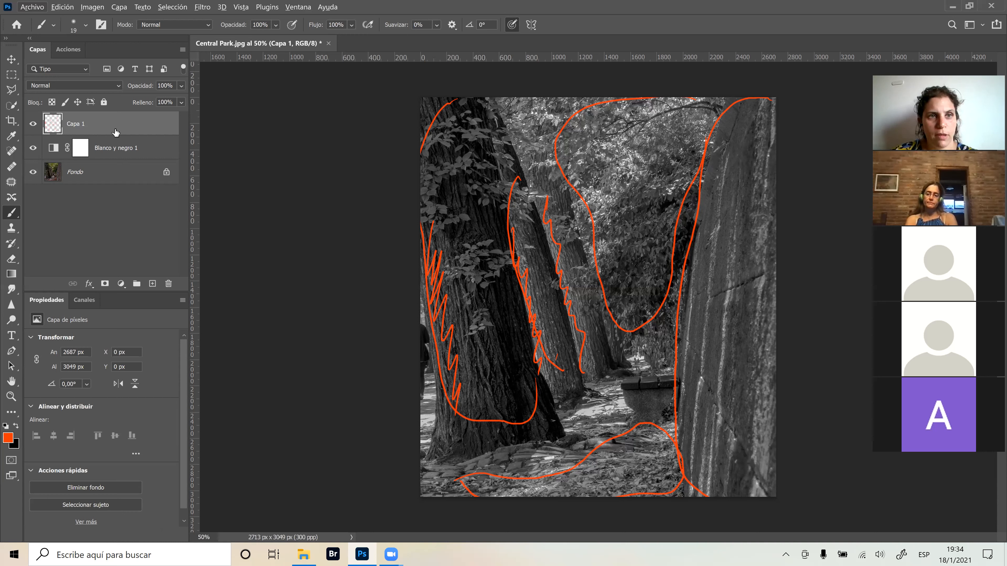
pyautogui.moveTo(172, 211); pyautogui.dragTo(154, 322)
pyautogui.moveTo(124, 124); pyautogui.dragTo(169, 284)
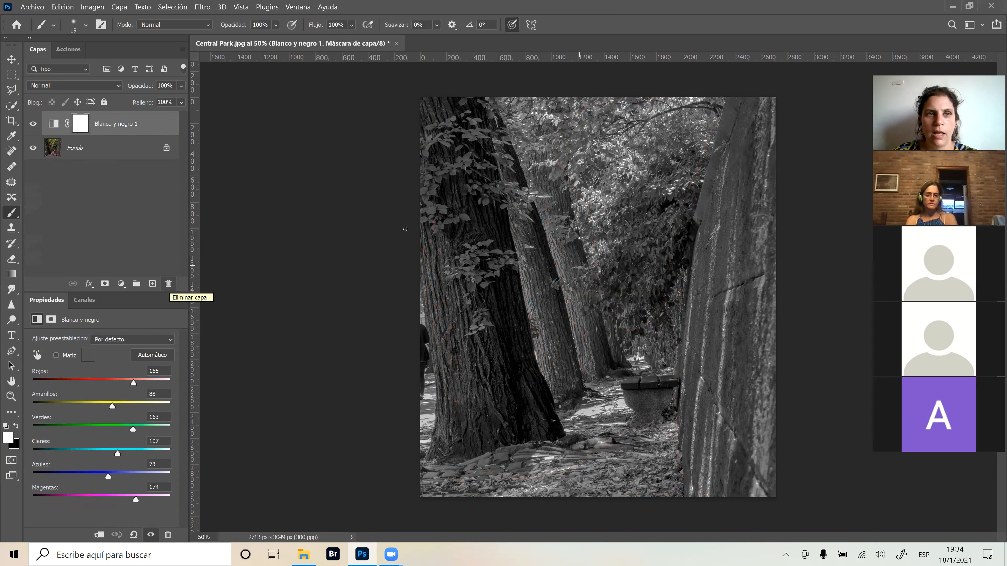
pyautogui.click(121, 283)
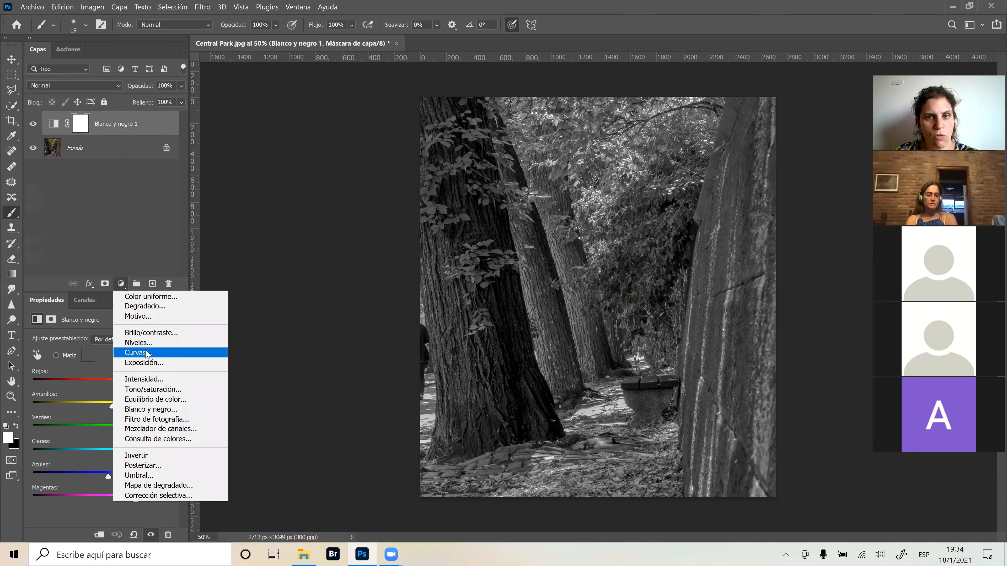
pyautogui.click(137, 353)
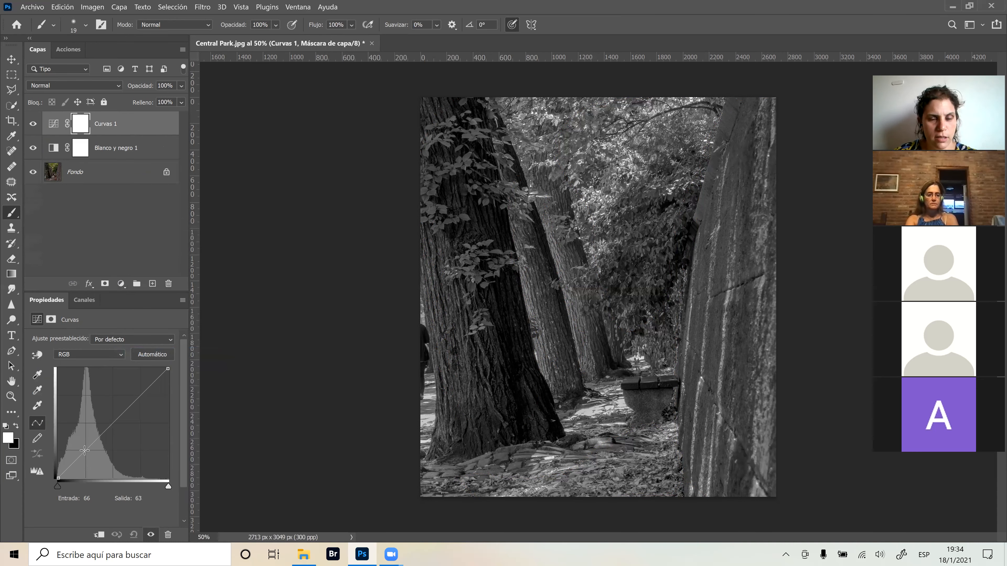
pyautogui.moveTo(85, 451); pyautogui.dragTo(89, 455)
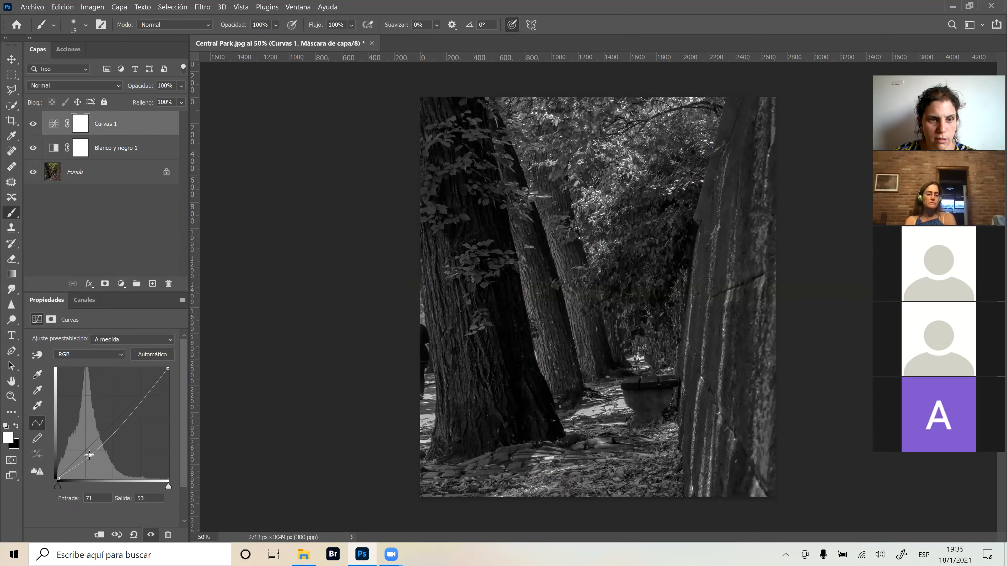
pyautogui.moveTo(137, 401)
pyautogui.mouseDown()
pyautogui.moveTo(110, 423)
pyautogui.moveTo(129, 390)
pyautogui.mouseUp()
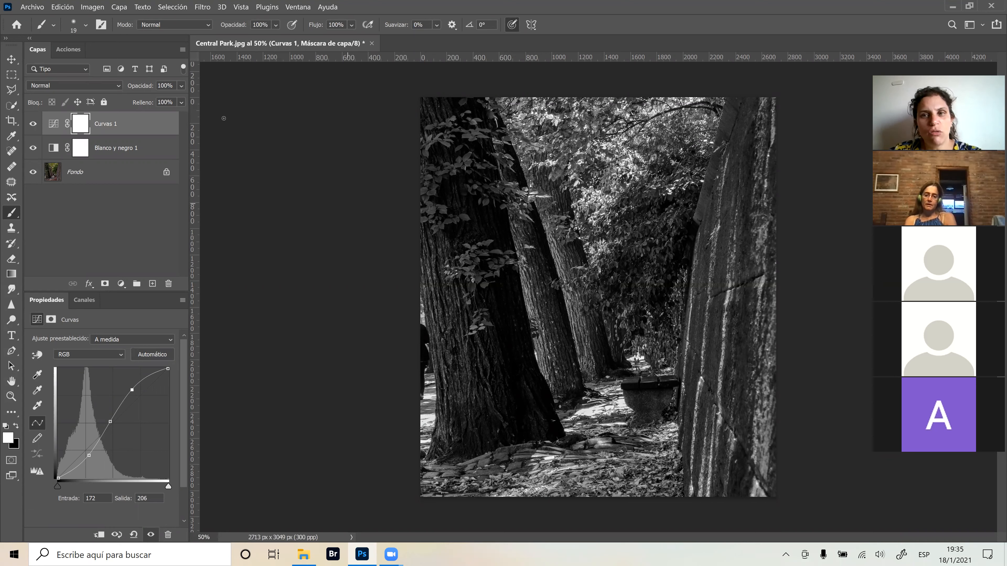
pyautogui.moveTo(143, 123); pyautogui.dragTo(168, 282)
# Add a Levels adjustment layer above the black-and-white one with input levels of 41, 1.34 and 166.
pyautogui.click(120, 284)
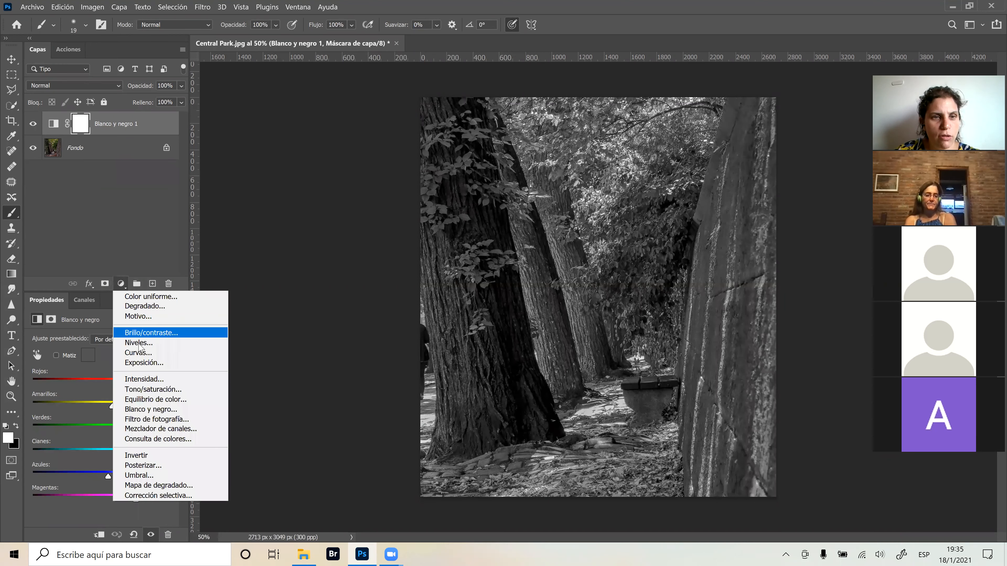
pyautogui.click(139, 344)
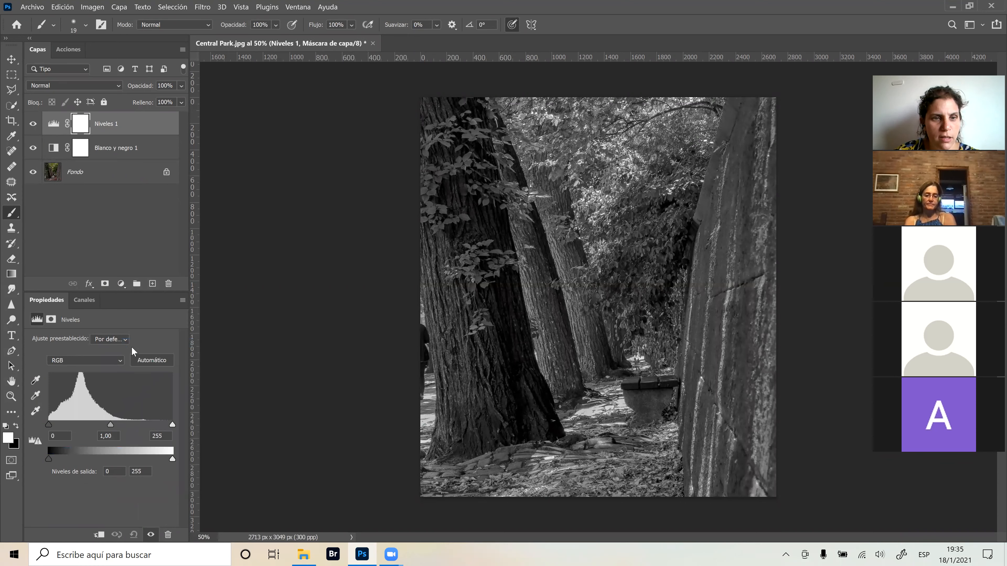
pyautogui.moveTo(172, 425); pyautogui.dragTo(149, 426)
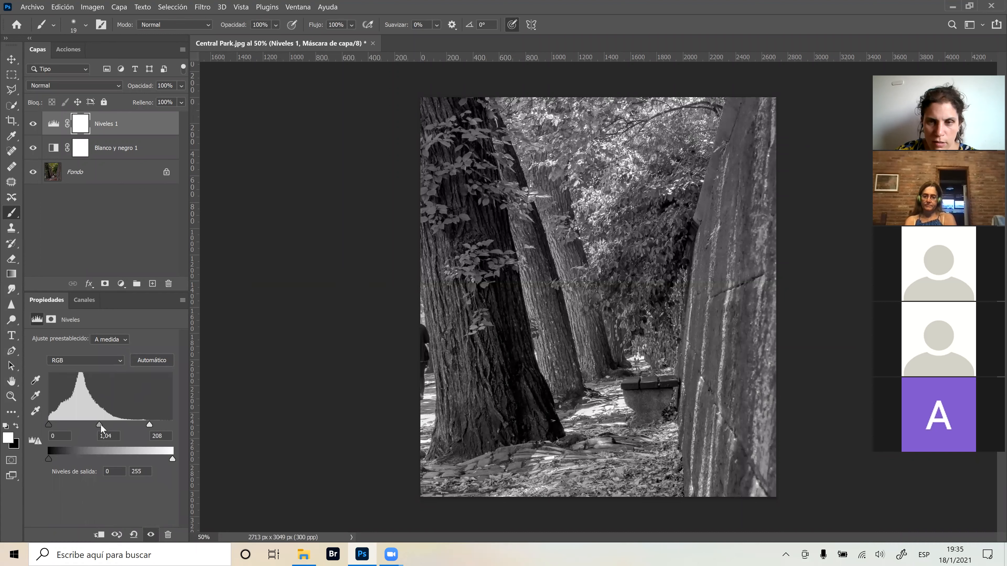
pyautogui.moveTo(102, 424); pyautogui.dragTo(56, 424)
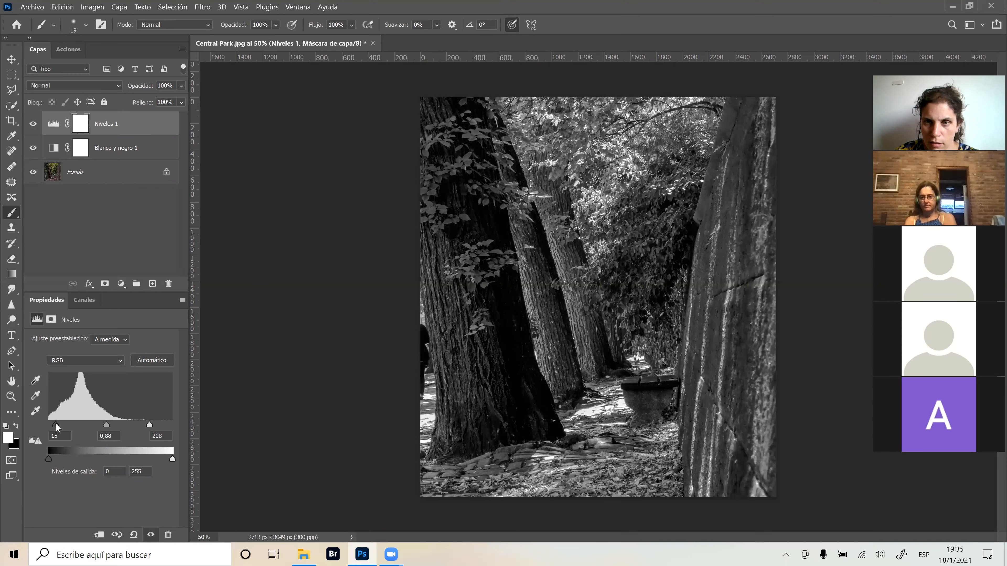
pyautogui.moveTo(149, 425); pyautogui.dragTo(98, 424)
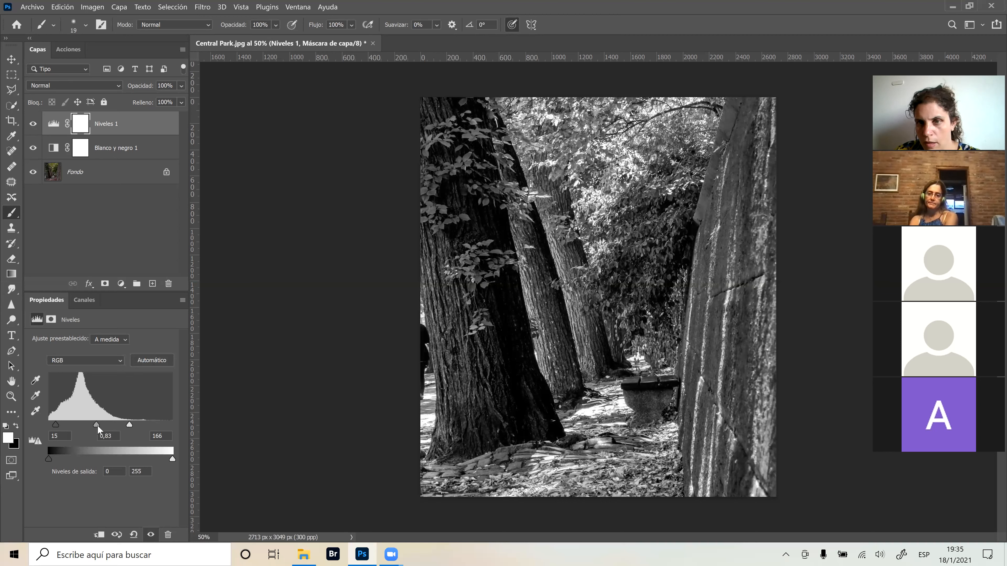
pyautogui.moveTo(98, 425); pyautogui.dragTo(91, 426)
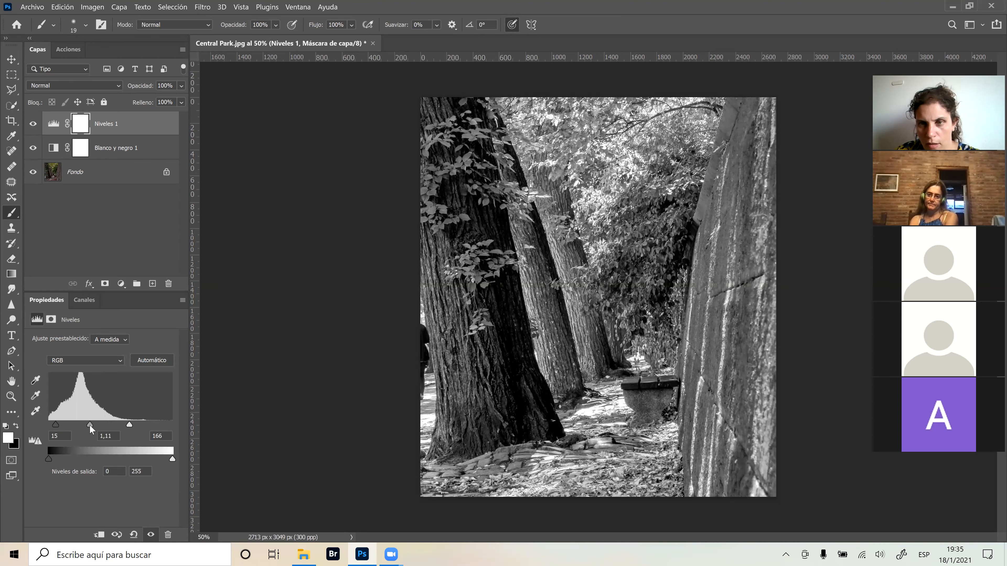
pyautogui.moveTo(56, 426); pyautogui.dragTo(93, 423)
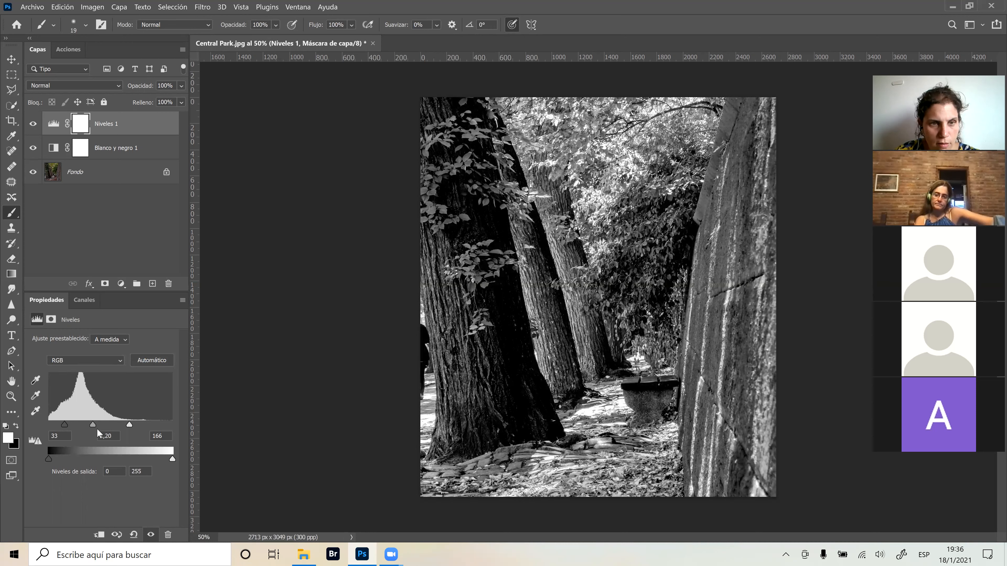
pyautogui.moveTo(66, 424); pyautogui.dragTo(91, 425)
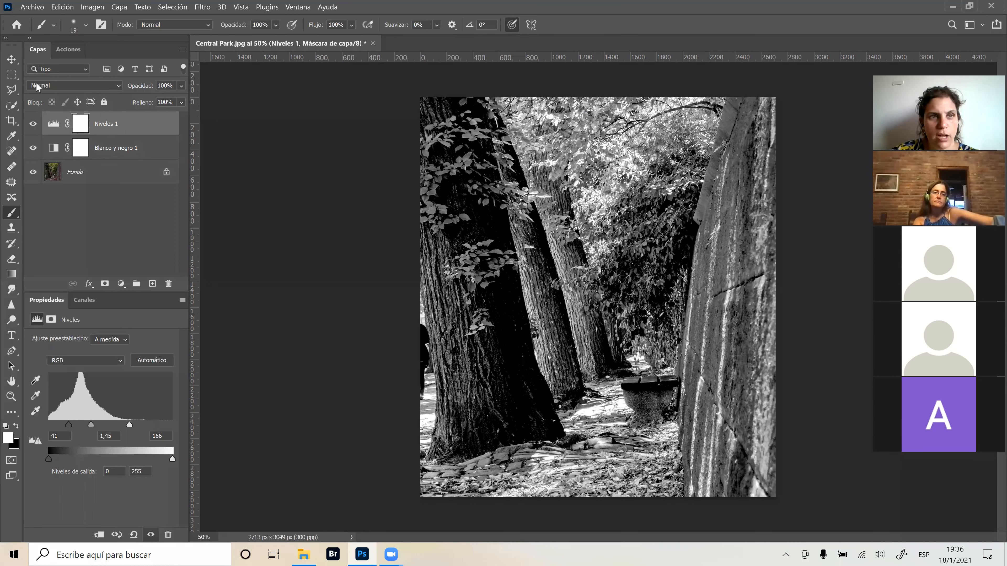
# Compare the photo with and without the Levels adjustment by toggling that layer's visibility.
pyautogui.click(35, 124)
pyautogui.click(33, 124)
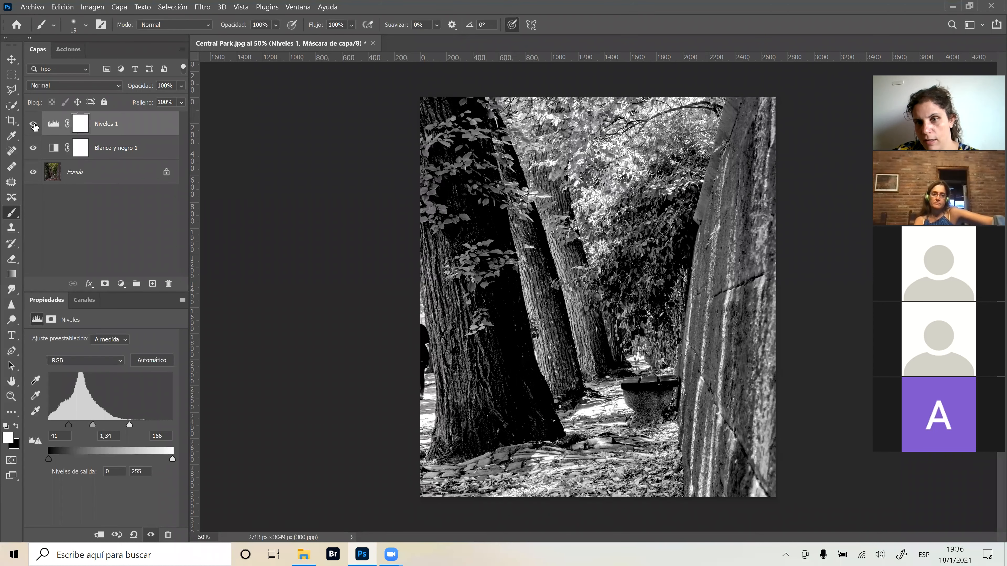
pyautogui.click(33, 124)
pyautogui.click(33, 124)
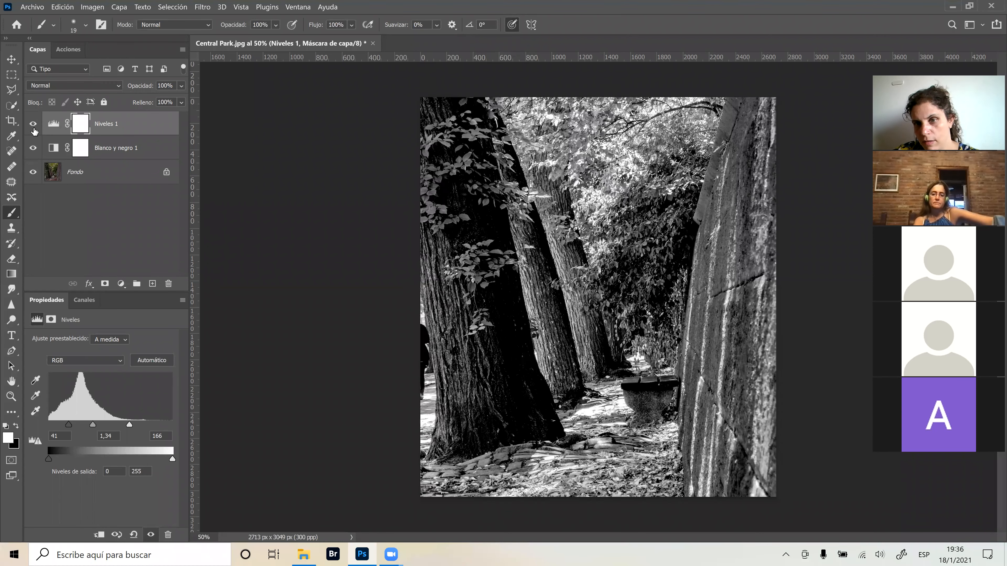
pyautogui.click(33, 126)
pyautogui.click(34, 126)
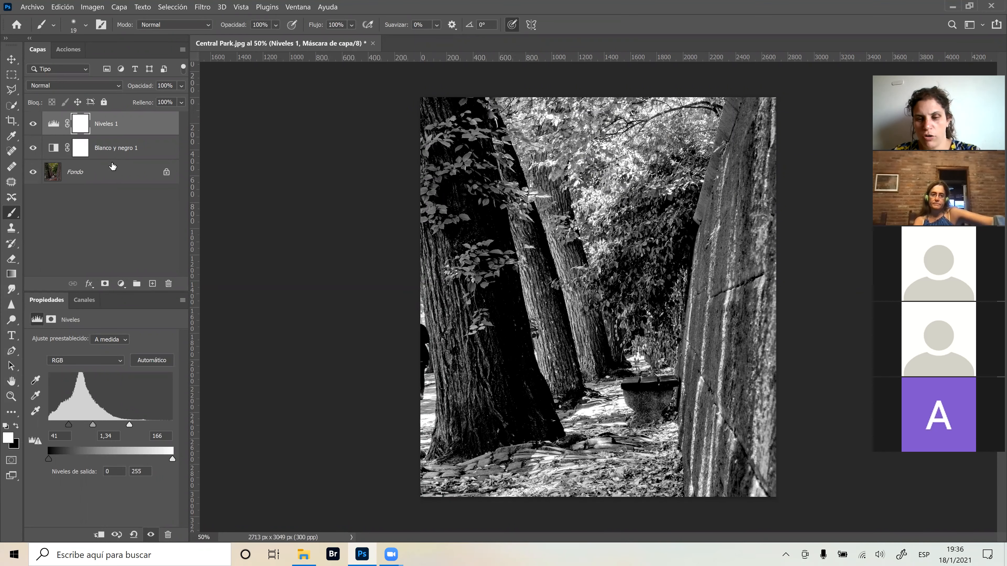
# Invert the Levels mask to black and select the upper section of the wall with the Quick Selection tool.
pyautogui.hotkey('ctrl', 'i')
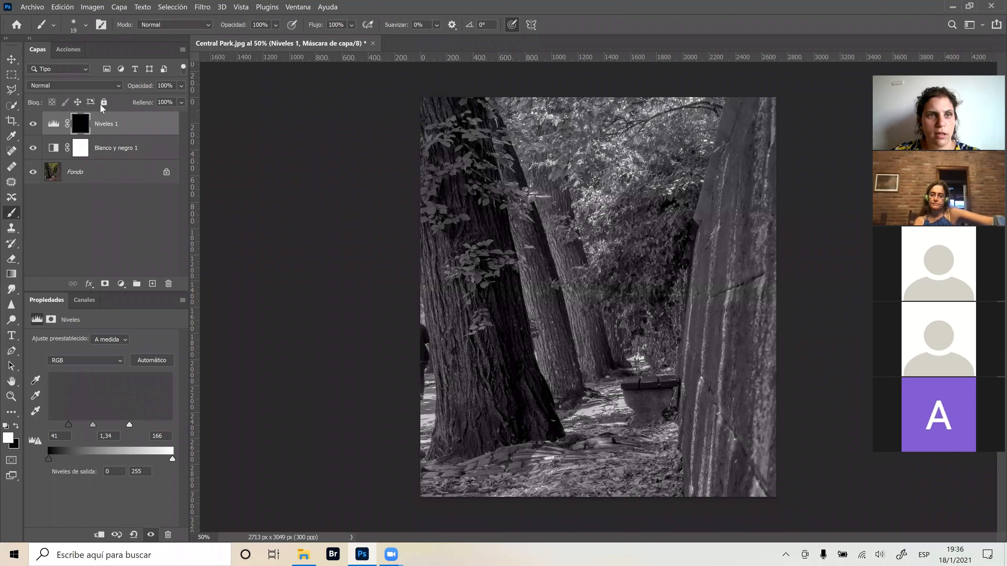
pyautogui.click(11, 107)
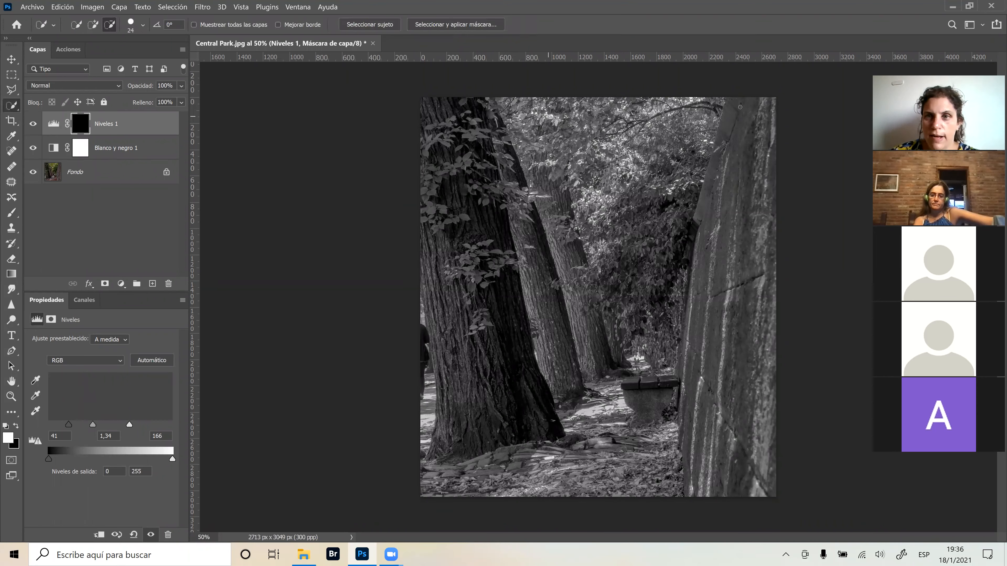
pyautogui.moveTo(715, 150)
pyautogui.mouseDown()
pyautogui.moveTo(729, 175)
pyautogui.moveTo(702, 175)
pyautogui.mouseUp()
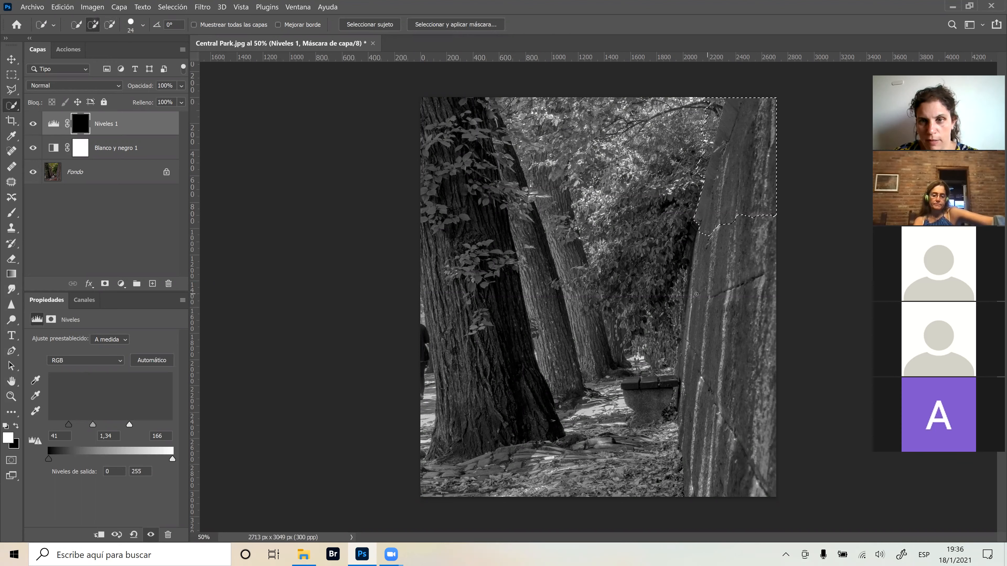
# Extend the quick selection down the wall's inner edge and across its remaining sections to cover the whole wall.
pyautogui.moveTo(690, 358); pyautogui.dragTo(686, 426)
pyautogui.moveTo(699, 350); pyautogui.dragTo(706, 279)
pyautogui.moveTo(687, 313); pyautogui.dragTo(684, 326)
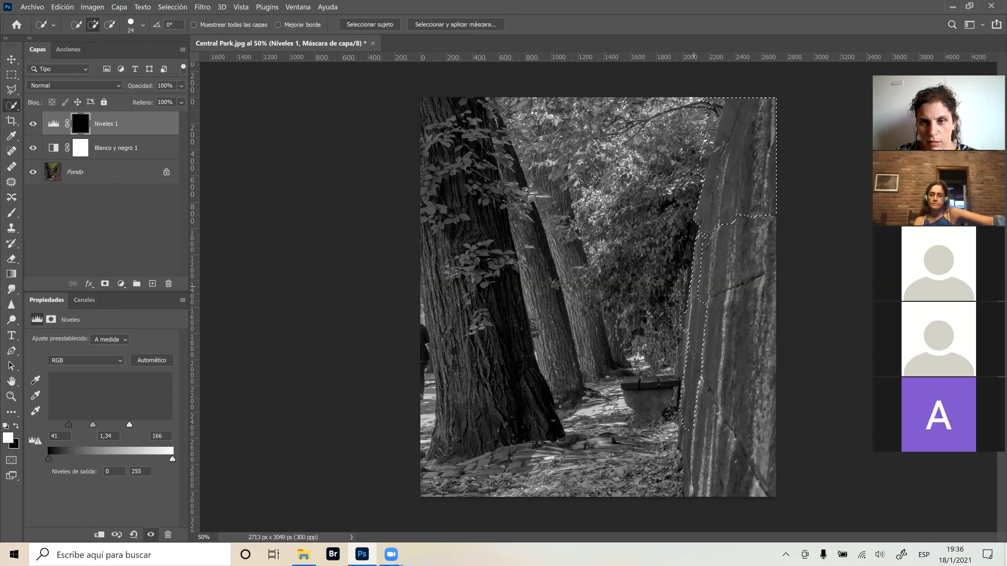
pyautogui.moveTo(687, 363); pyautogui.dragTo(681, 397)
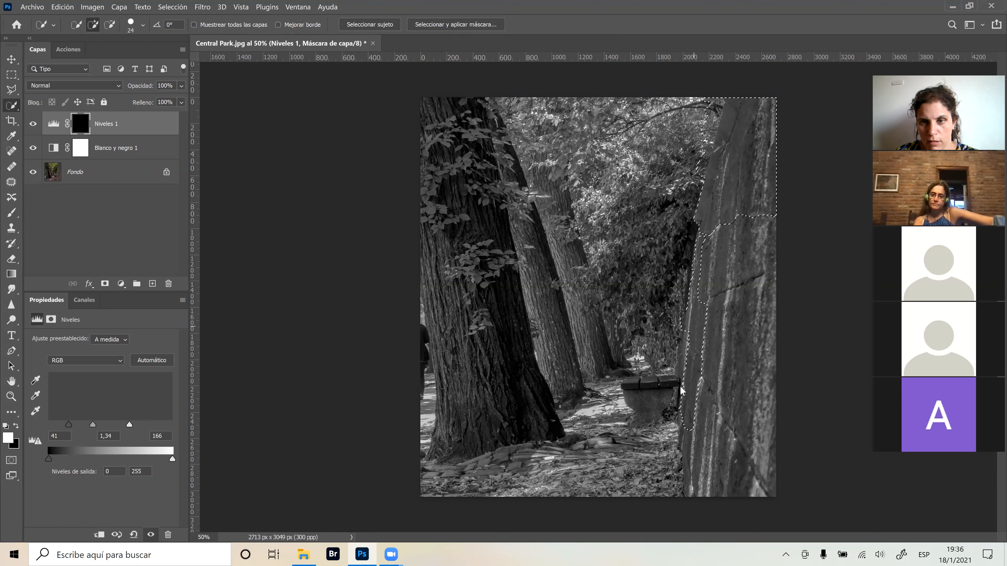
pyautogui.moveTo(688, 460)
pyautogui.mouseDown()
pyautogui.moveTo(699, 493)
pyautogui.moveTo(755, 481)
pyautogui.mouseUp()
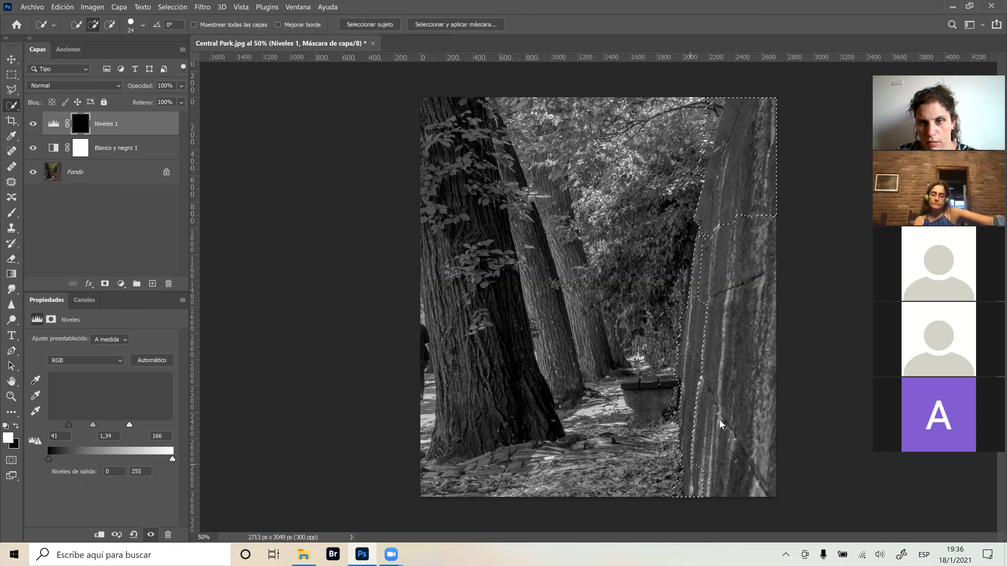
pyautogui.moveTo(722, 423); pyautogui.dragTo(758, 367)
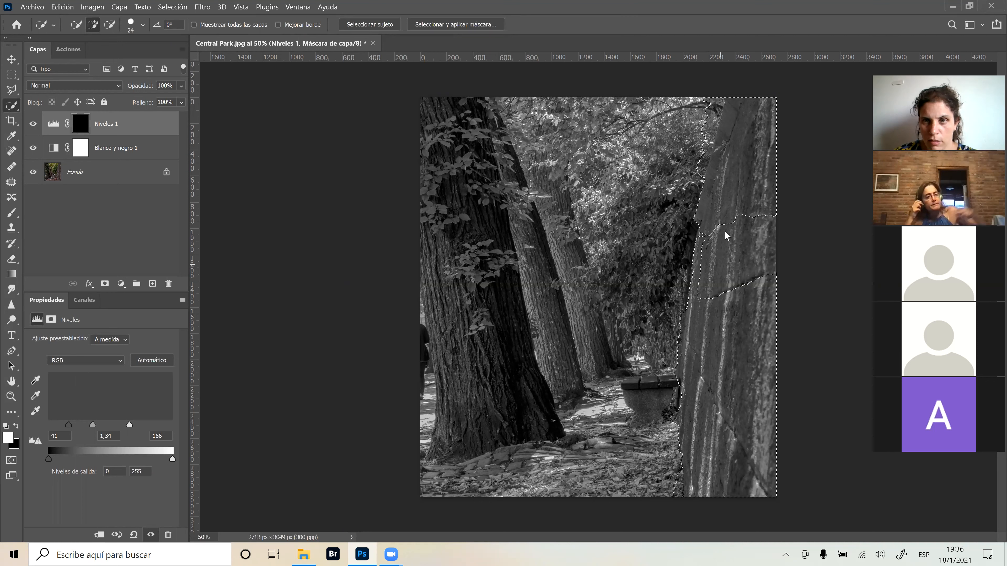
pyautogui.moveTo(720, 237); pyautogui.dragTo(699, 242)
pyautogui.moveTo(702, 291)
pyautogui.mouseDown()
pyautogui.moveTo(727, 229)
pyautogui.moveTo(717, 234)
pyautogui.mouseUp()
pyautogui.moveTo(696, 289)
pyautogui.mouseDown()
pyautogui.moveTo(705, 255)
pyautogui.moveTo(698, 301)
pyautogui.mouseUp()
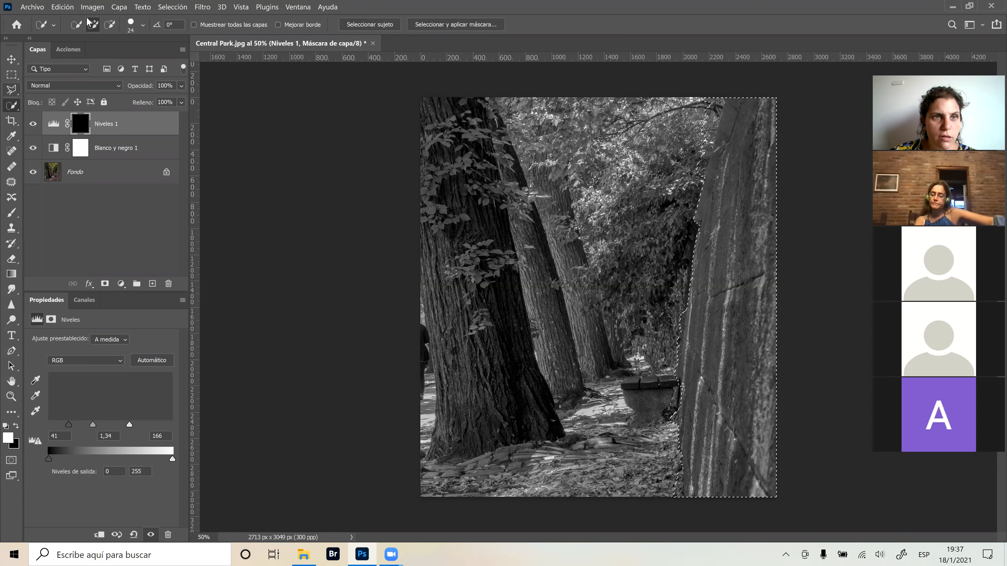
# Subtract the strip of ground beside the wall's base from the selection with the Polygonal Lasso.
pyautogui.press('l')
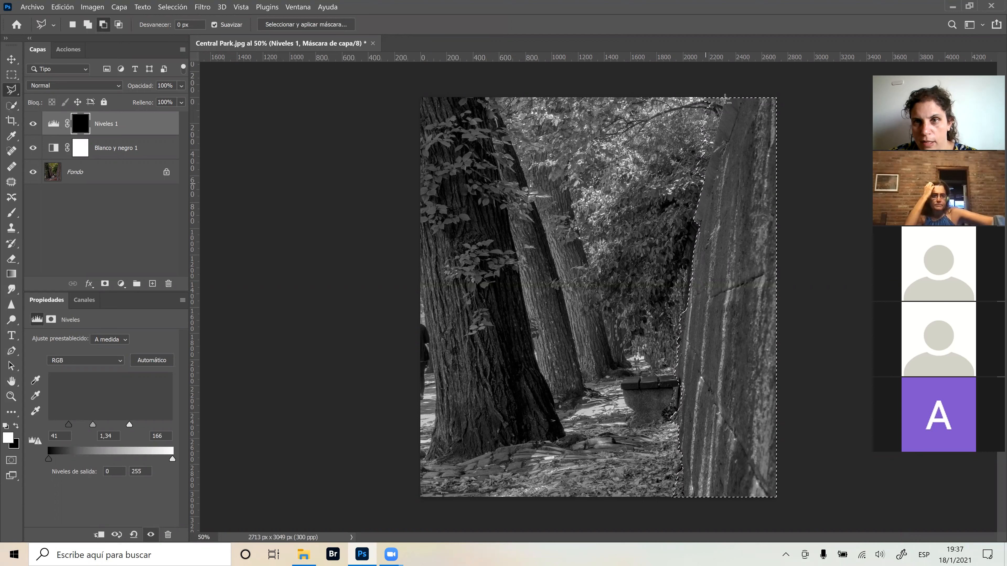
pyautogui.moveTo(689, 89)
pyautogui.mouseDown()
pyautogui.moveTo(710, 150)
pyautogui.moveTo(684, 216)
pyautogui.mouseUp()
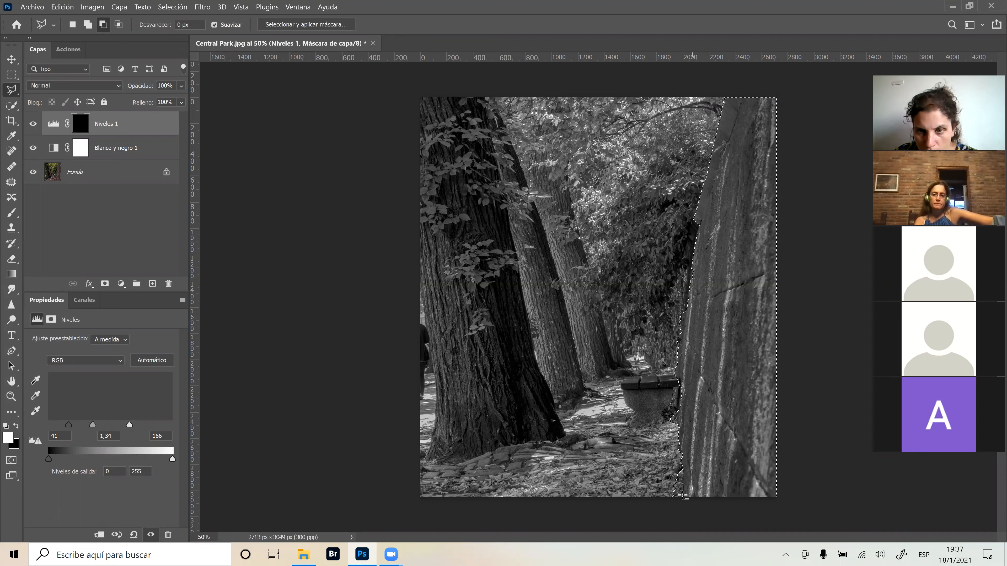
pyautogui.click(681, 471)
pyautogui.click(681, 508)
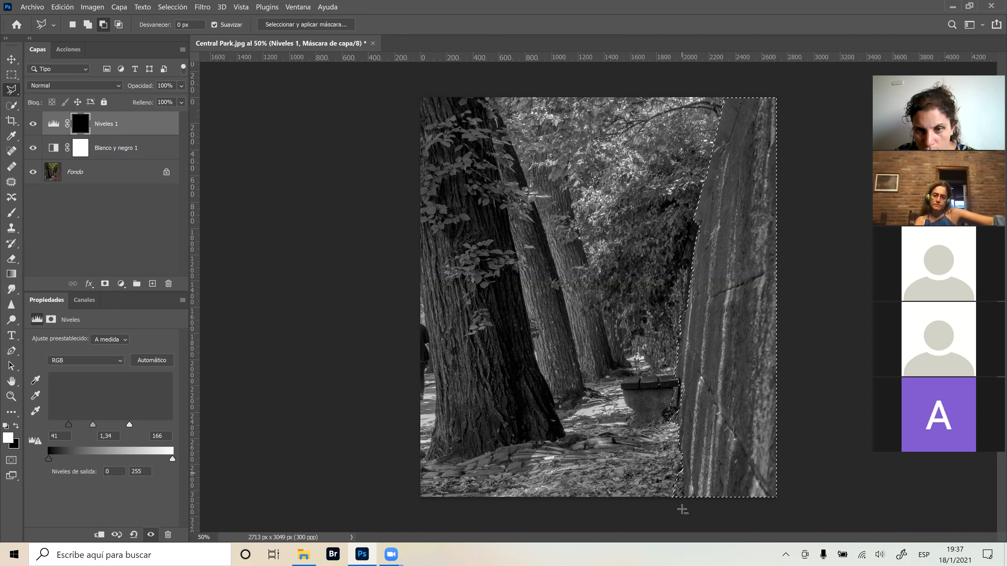
pyautogui.click(660, 500)
pyautogui.doubleClick(670, 463)
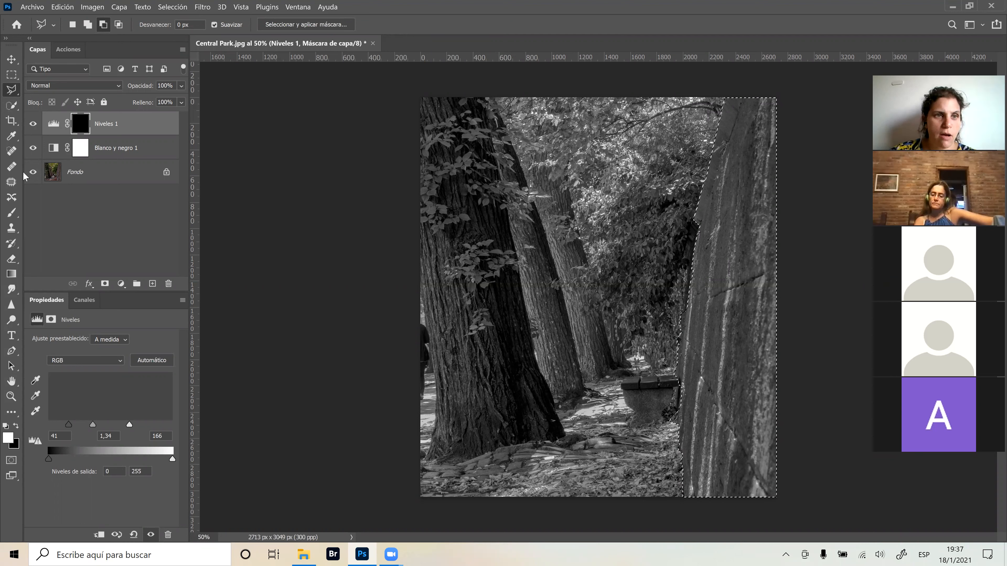
# Paint the selected wall white on the Levels mask with a soft 405 px brush at 0% hardness and deselect.
pyautogui.click(11, 227)
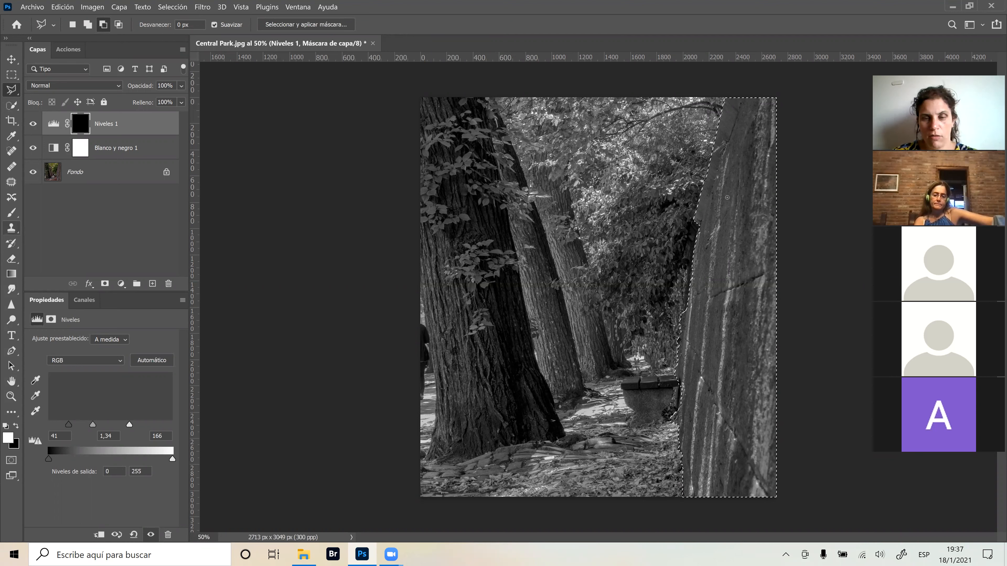
pyautogui.press('b')
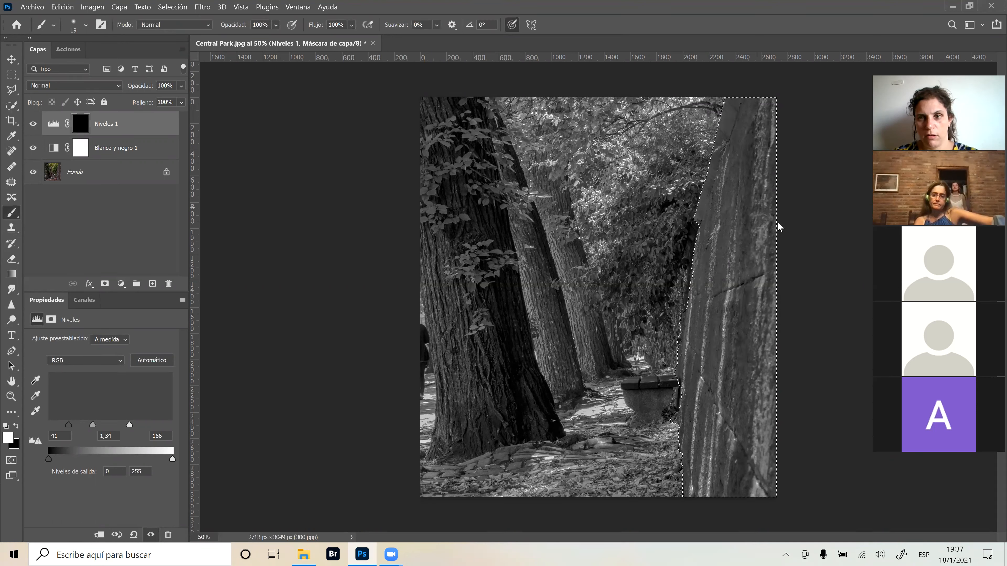
pyautogui.keyDown('alt'); pyautogui.rightClick(725, 224); pyautogui.keyUp('alt')
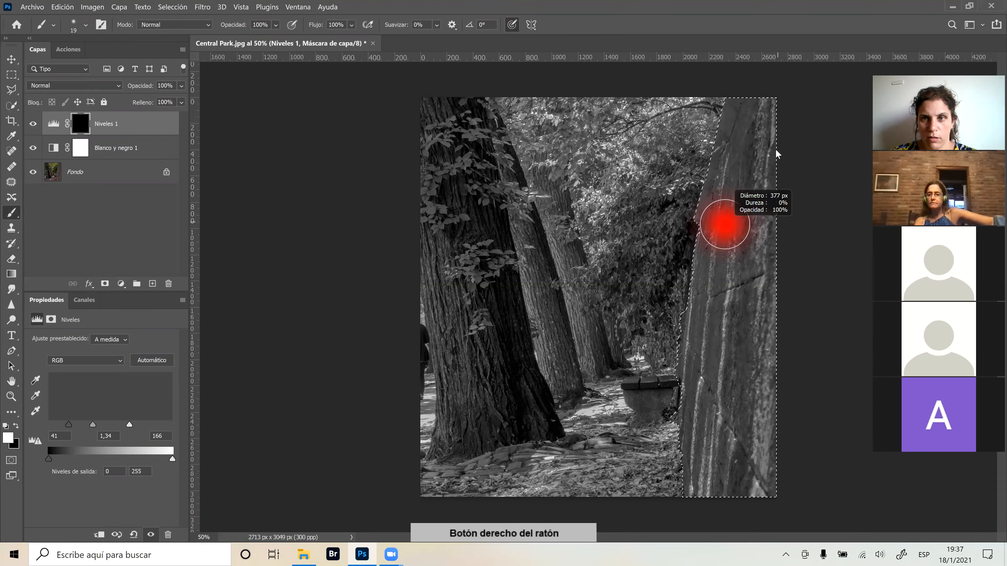
pyautogui.moveTo(749, 120); pyautogui.dragTo(762, 190)
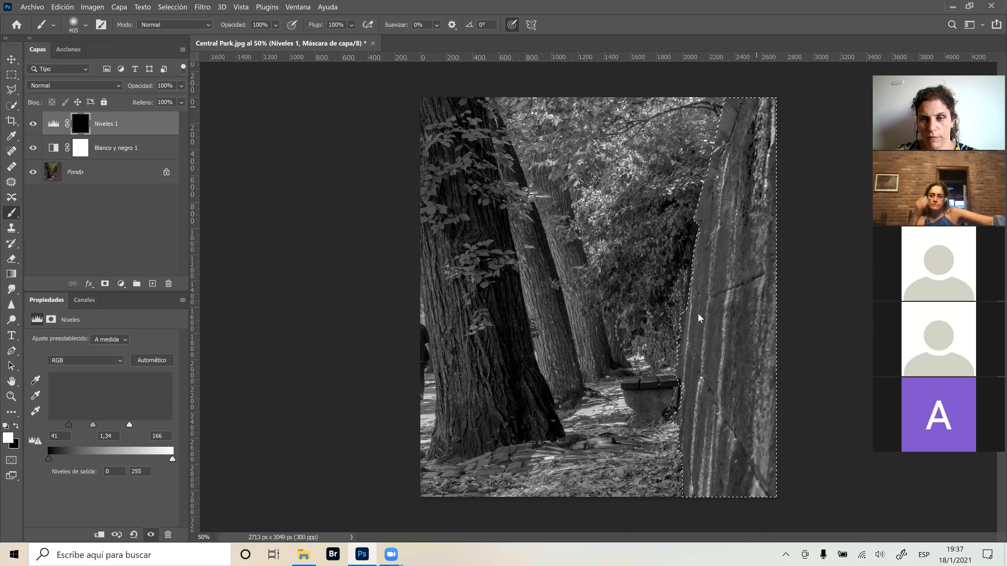
pyautogui.moveTo(703, 394); pyautogui.dragTo(761, 404)
pyautogui.moveTo(730, 496)
pyautogui.mouseDown()
pyautogui.moveTo(695, 508)
pyautogui.moveTo(652, 415)
pyautogui.mouseUp()
pyautogui.moveTo(800, 469)
pyautogui.mouseDown()
pyautogui.moveTo(761, 252)
pyautogui.moveTo(757, 160)
pyautogui.mouseUp()
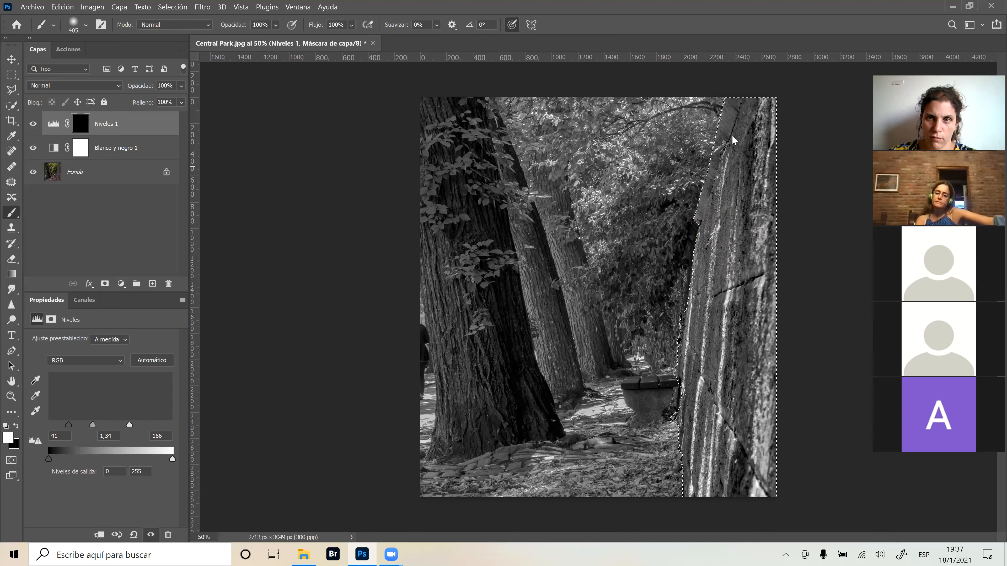
pyautogui.press('ctrl')
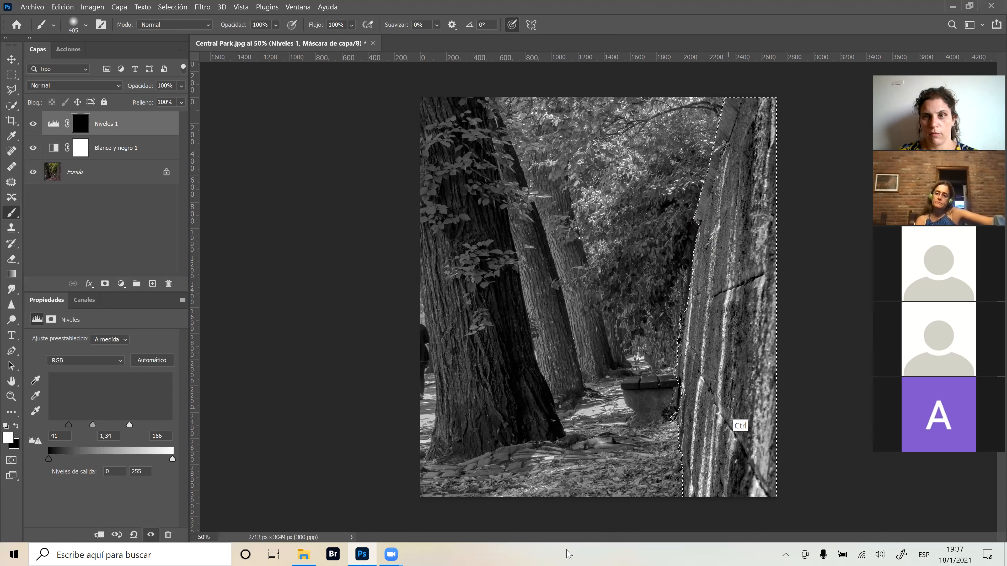
pyautogui.hotkey('ctrl', 'd')
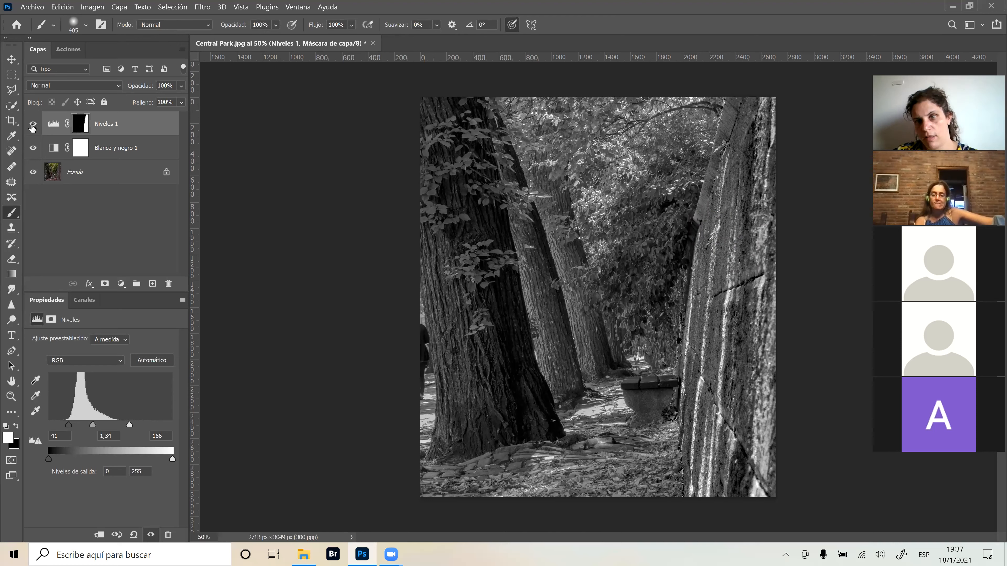
pyautogui.click(33, 135)
pyautogui.click(32, 138)
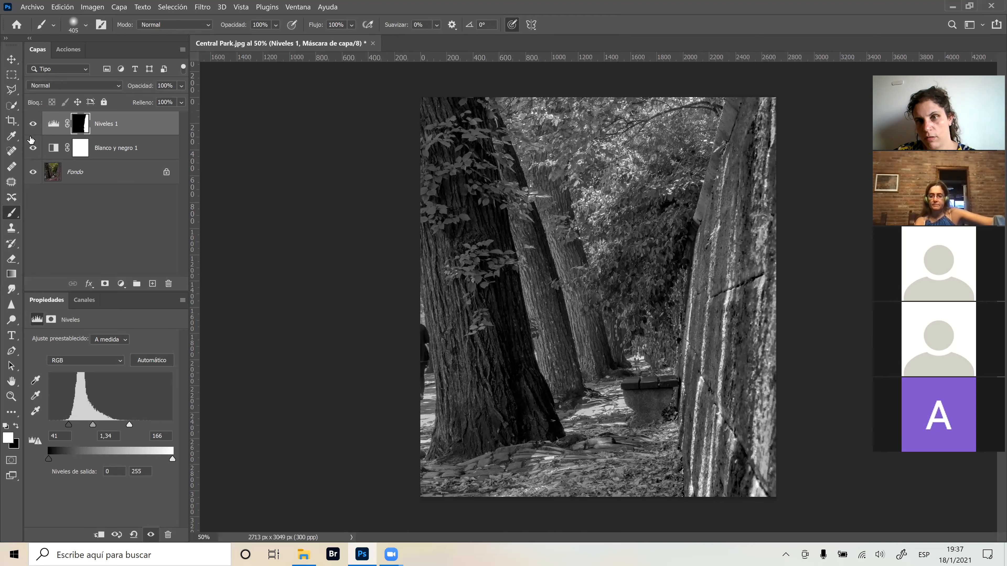
# Compare the image with and without the black-and-white and Levels layers and rename the Levels layer as muro.
pyautogui.click(33, 148)
pyautogui.click(32, 147)
pyautogui.click(28, 134)
pyautogui.click(28, 134)
pyautogui.doubleClick(93, 120)
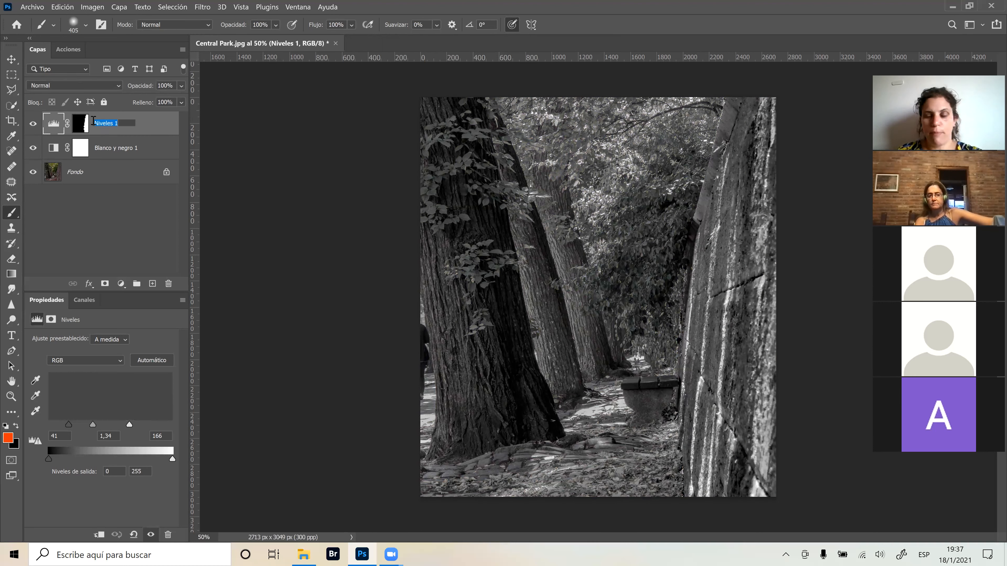
pyautogui.write('muro')
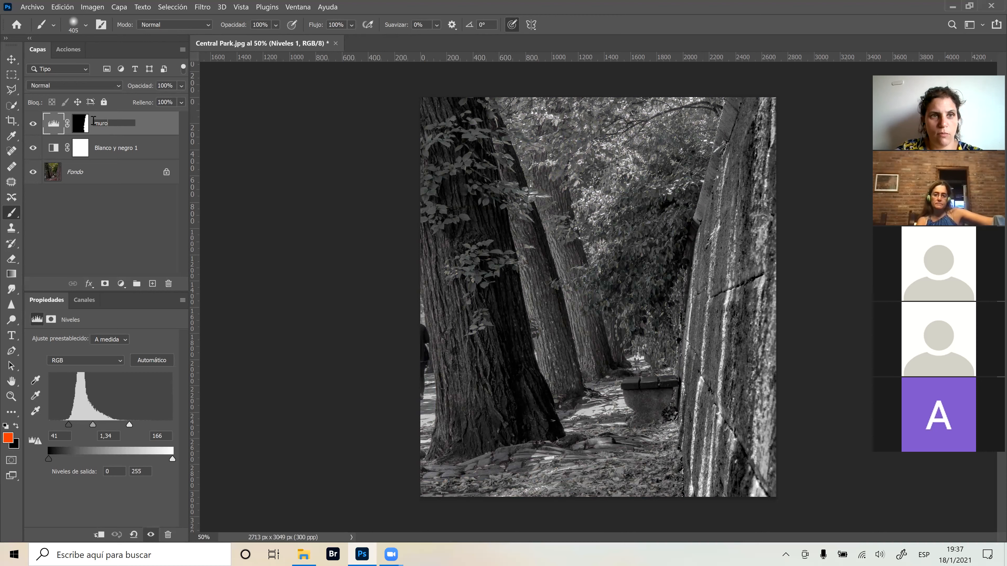
pyautogui.press('Return')
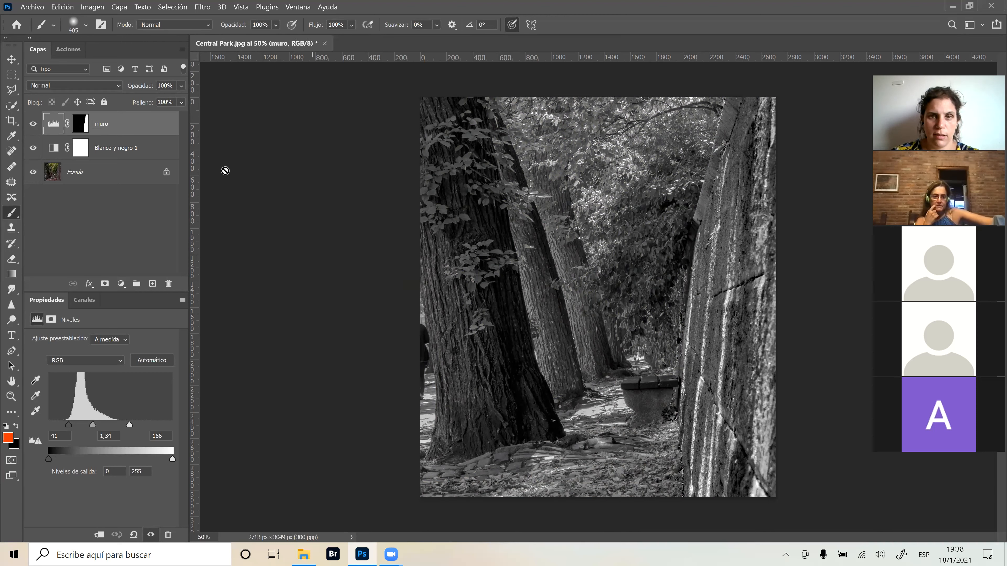
# Add a Curves adjustment with points at input 68, output 57 and input 174, output 212, and compare the image without it.
pyautogui.click(121, 283)
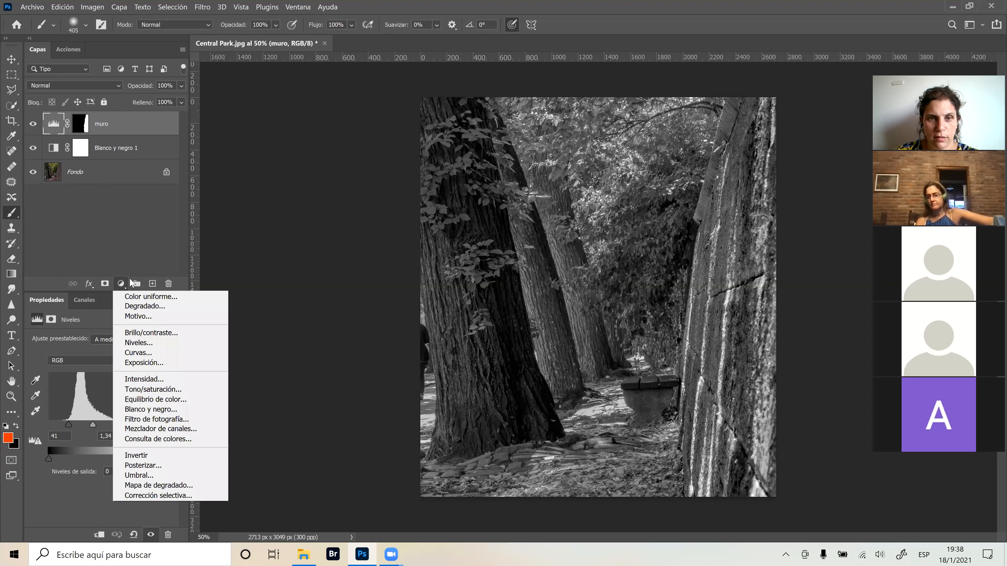
pyautogui.click(151, 354)
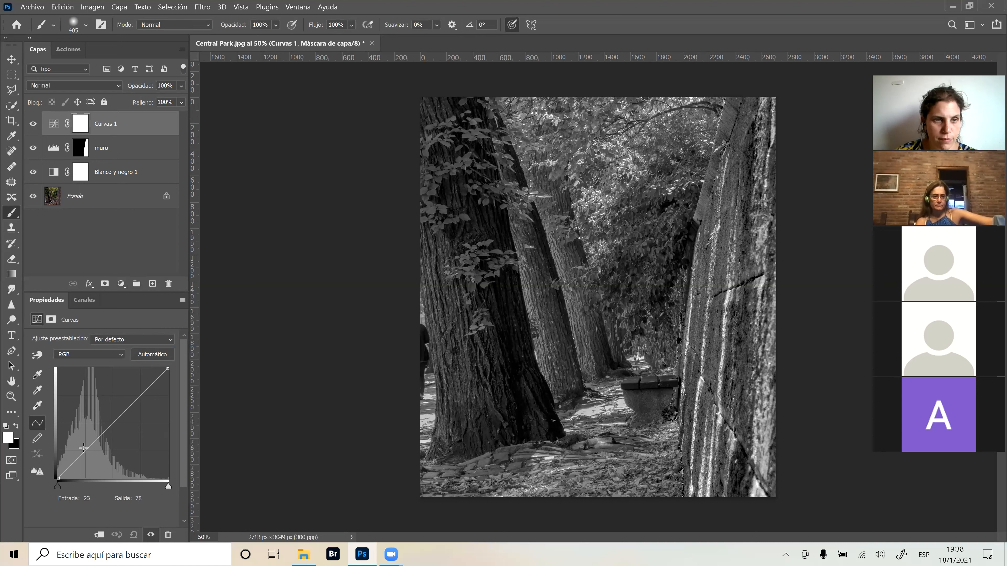
pyautogui.moveTo(85, 451); pyautogui.dragTo(88, 454)
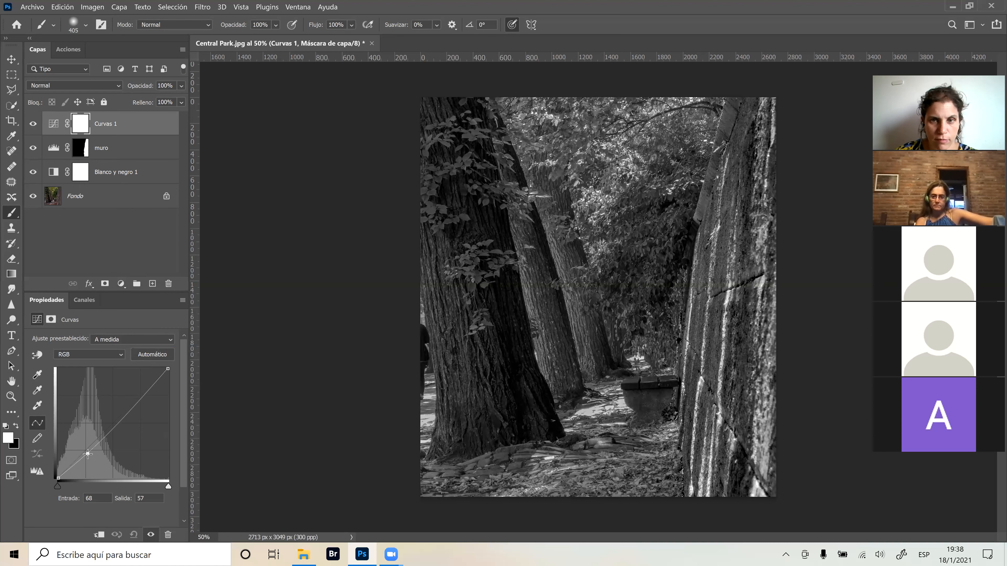
pyautogui.moveTo(139, 394); pyautogui.dragTo(132, 387)
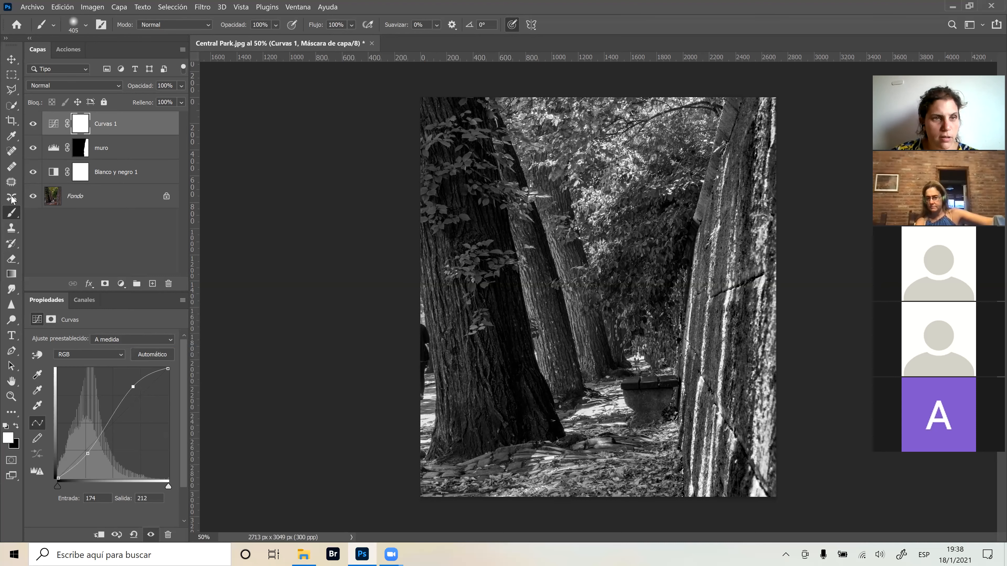
pyautogui.click(34, 125)
pyautogui.click(33, 124)
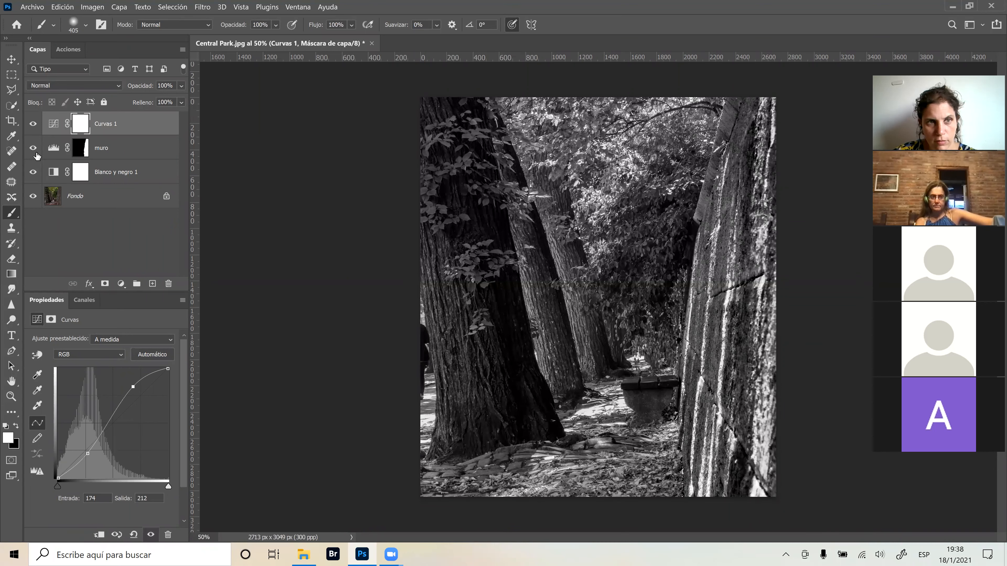
pyautogui.click(33, 125)
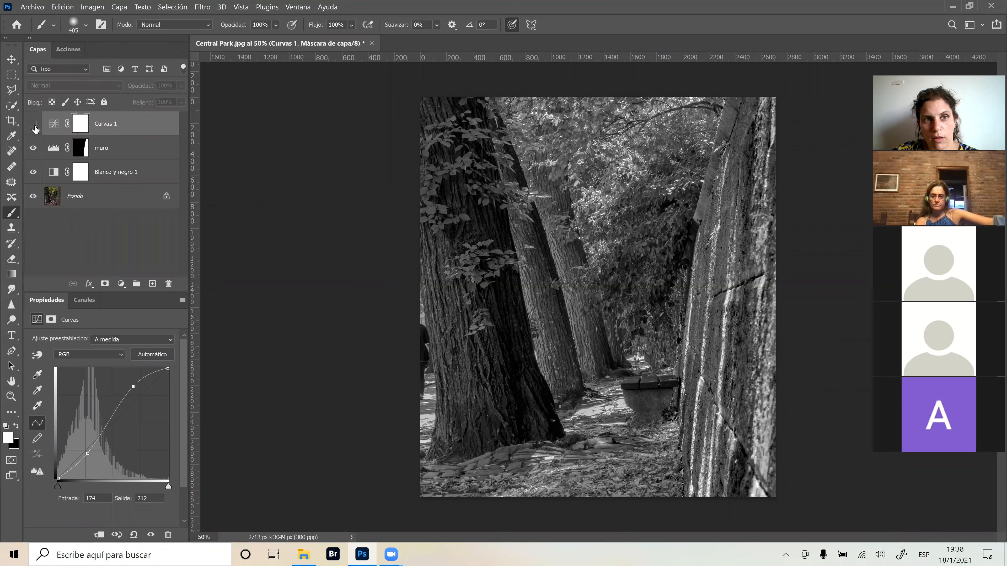
pyautogui.click(33, 127)
pyautogui.click(33, 127)
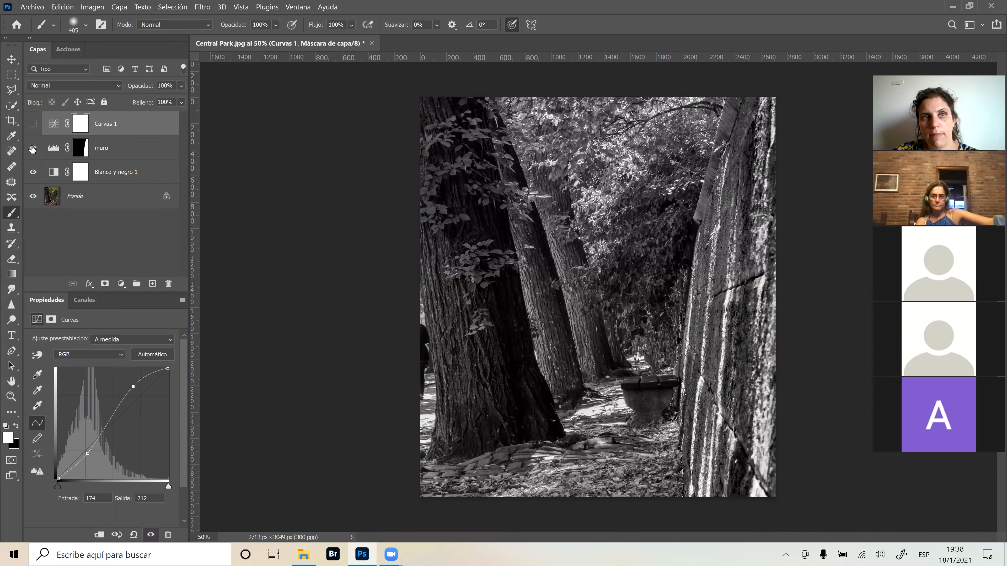
# Paint the stone bench beside the wall white on the muro mask with a 78 px brush and compare the effect.
pyautogui.click(79, 155)
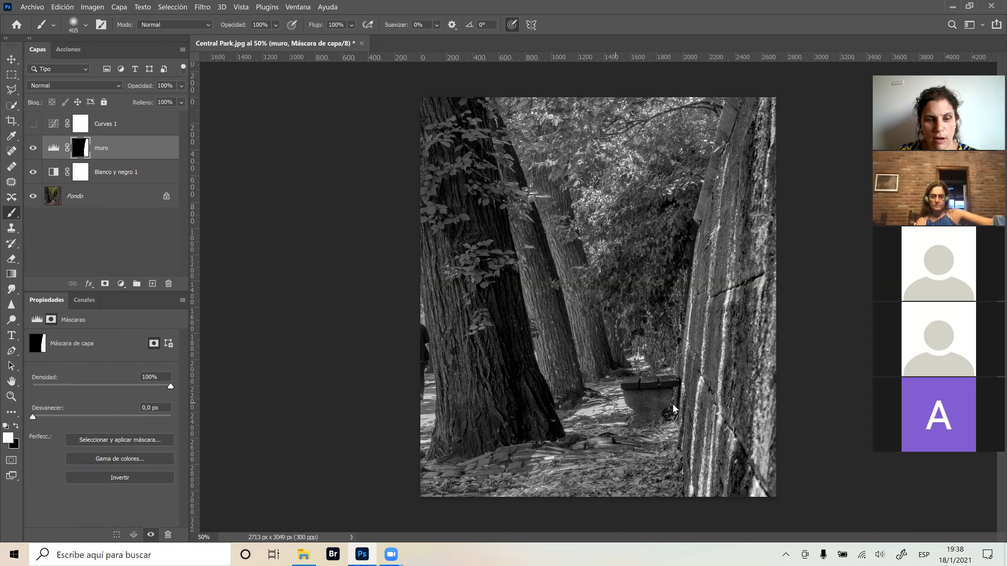
pyautogui.moveTo(668, 386)
pyautogui.mouseDown()
pyautogui.moveTo(631, 404)
pyautogui.moveTo(600, 402)
pyautogui.moveTo(654, 405)
pyautogui.moveTo(649, 393)
pyautogui.mouseUp()
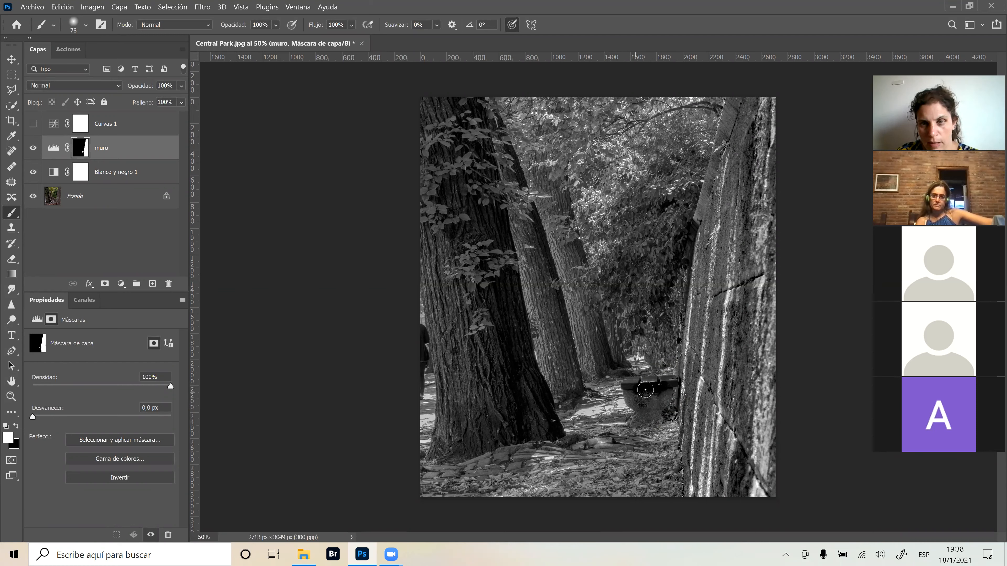
pyautogui.moveTo(656, 401)
pyautogui.mouseDown()
pyautogui.moveTo(664, 398)
pyautogui.moveTo(642, 386)
pyautogui.moveTo(651, 411)
pyautogui.moveTo(643, 420)
pyautogui.moveTo(656, 415)
pyautogui.mouseUp()
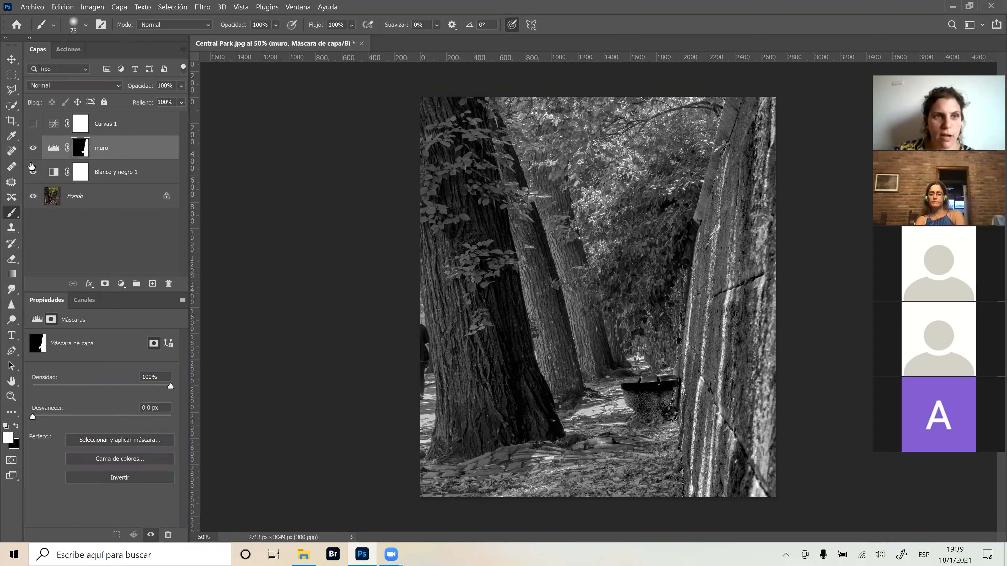
pyautogui.click(31, 150)
pyautogui.click(31, 150)
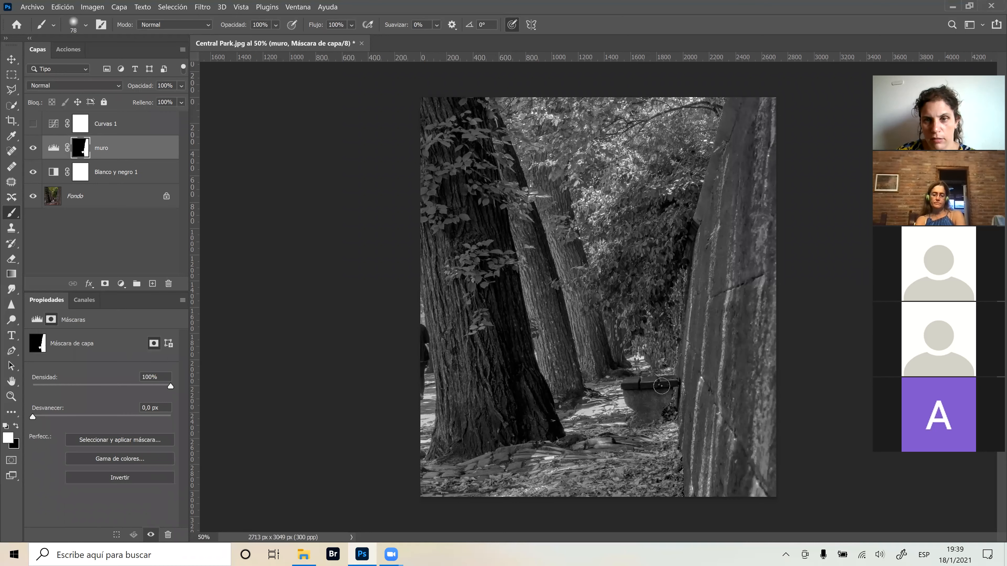
# Compare the image with and without the Curves adjustment, leaving that layer hidden.
pyautogui.click(33, 124)
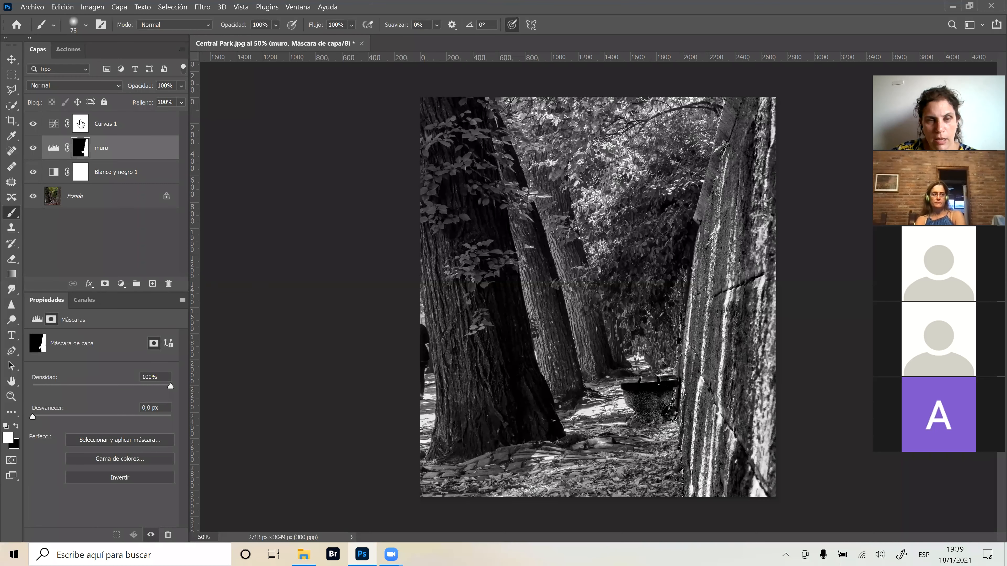
pyautogui.click(84, 125)
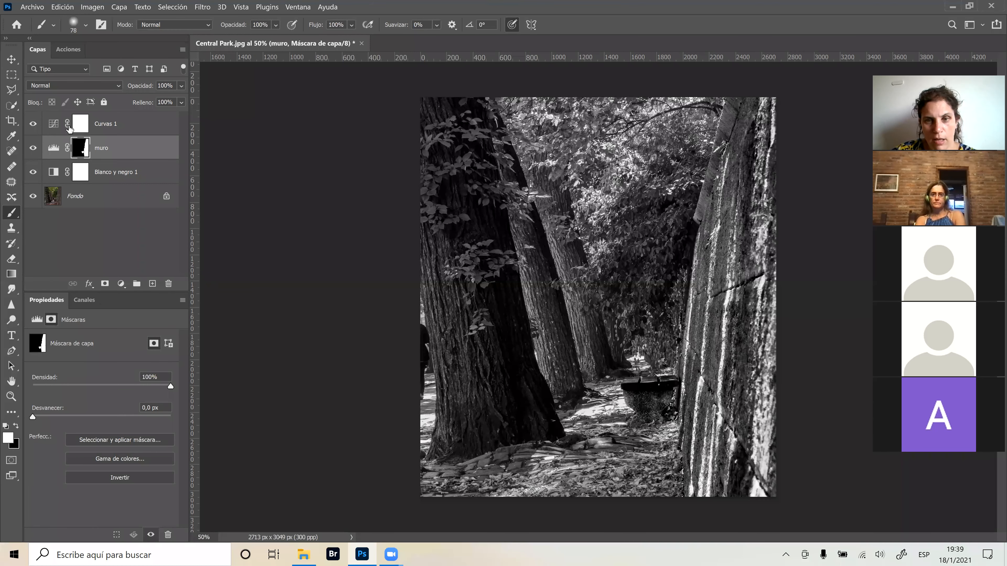
pyautogui.click(31, 127)
pyautogui.click(30, 127)
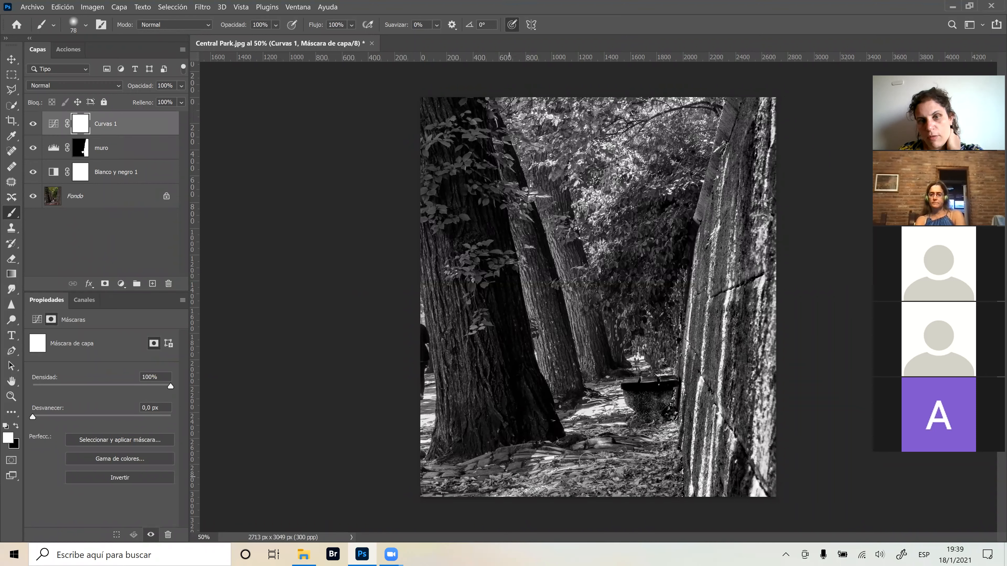
pyautogui.click(34, 125)
pyautogui.click(33, 125)
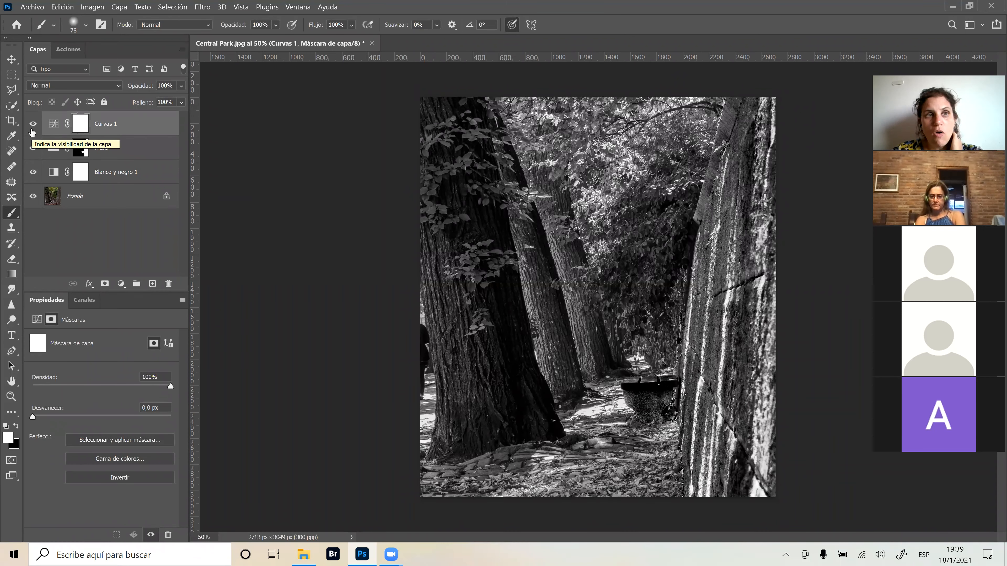
pyautogui.click(32, 130)
# Try a lower density on the muro layer's mask and delete the Curves 1 layer.
pyautogui.click(77, 154)
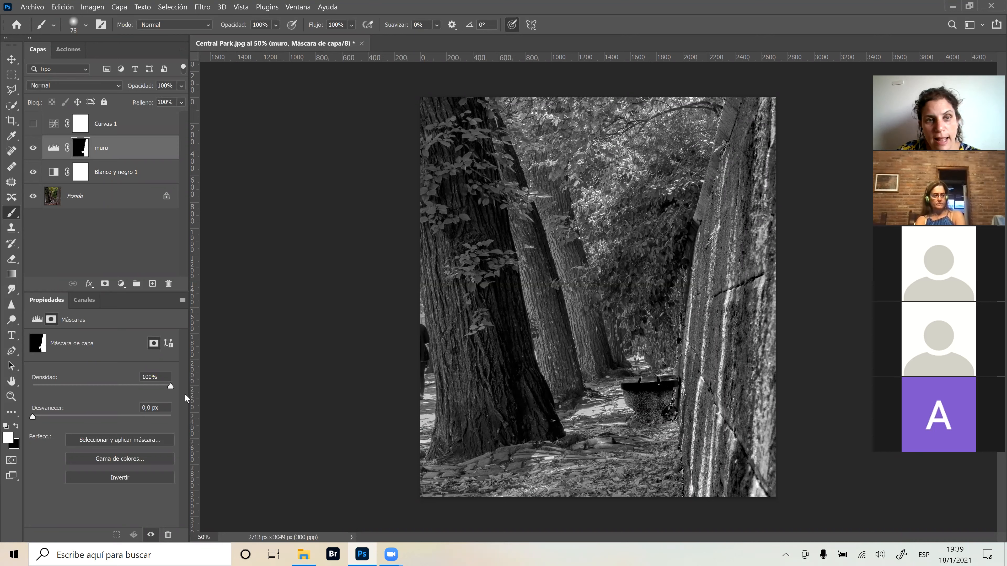
pyautogui.moveTo(166, 387); pyautogui.dragTo(73, 386)
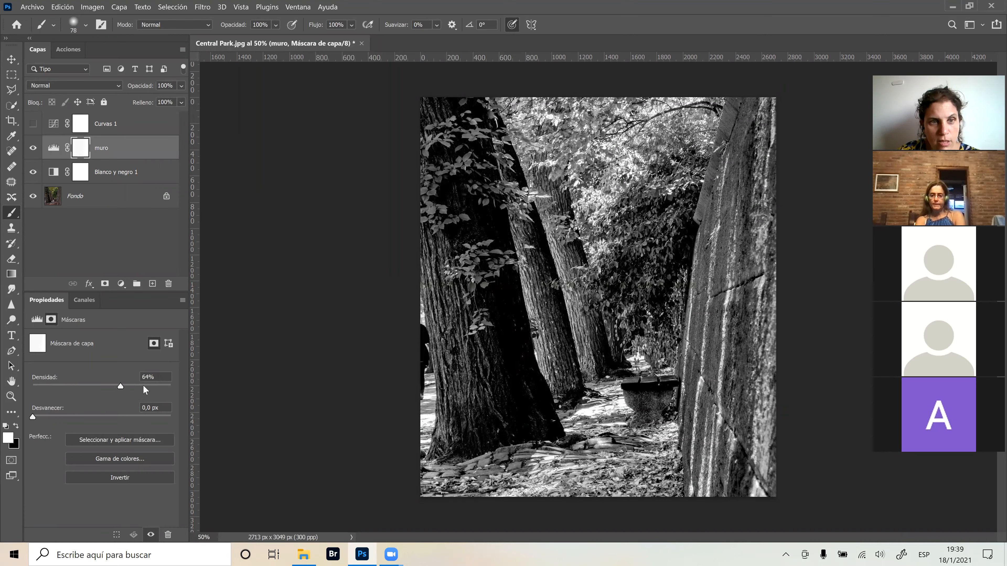
pyautogui.click(145, 122)
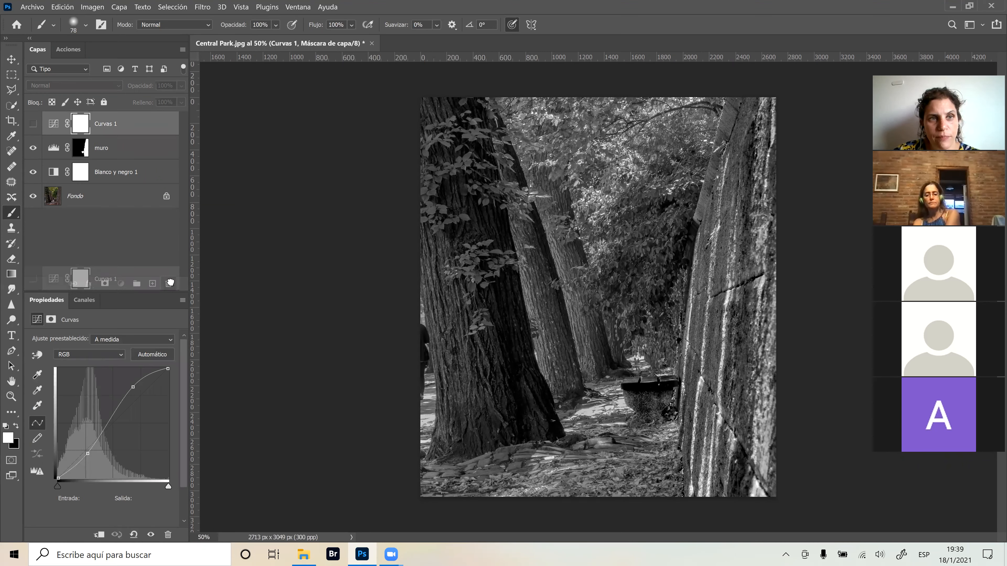
pyautogui.press('Delete')
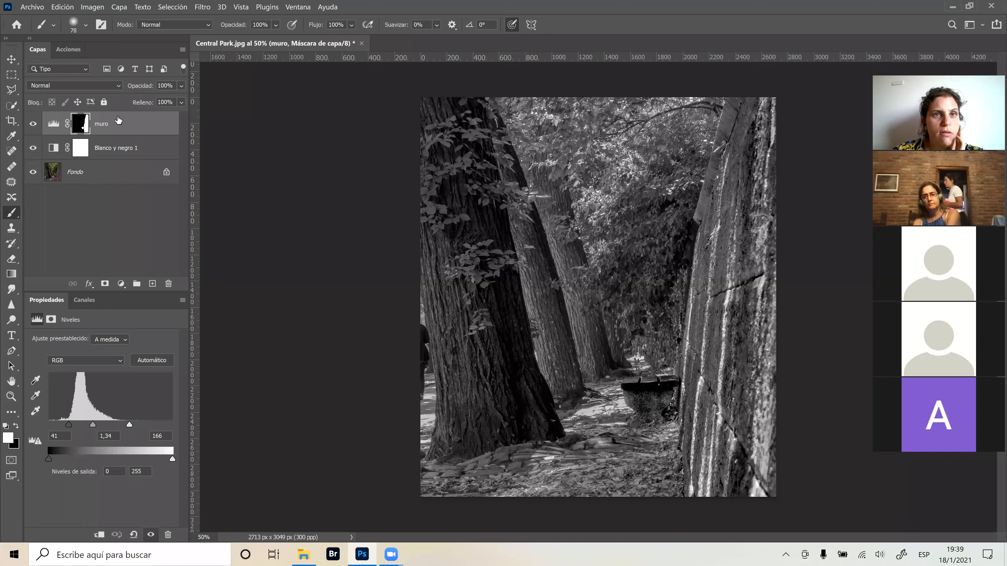
# Paint the ground path white on the muro mask with a 145 px brush at 43% and 32% flow, and compare the effect.
pyautogui.moveTo(316, 26); pyautogui.dragTo(293, 25)
pyautogui.press('alt')
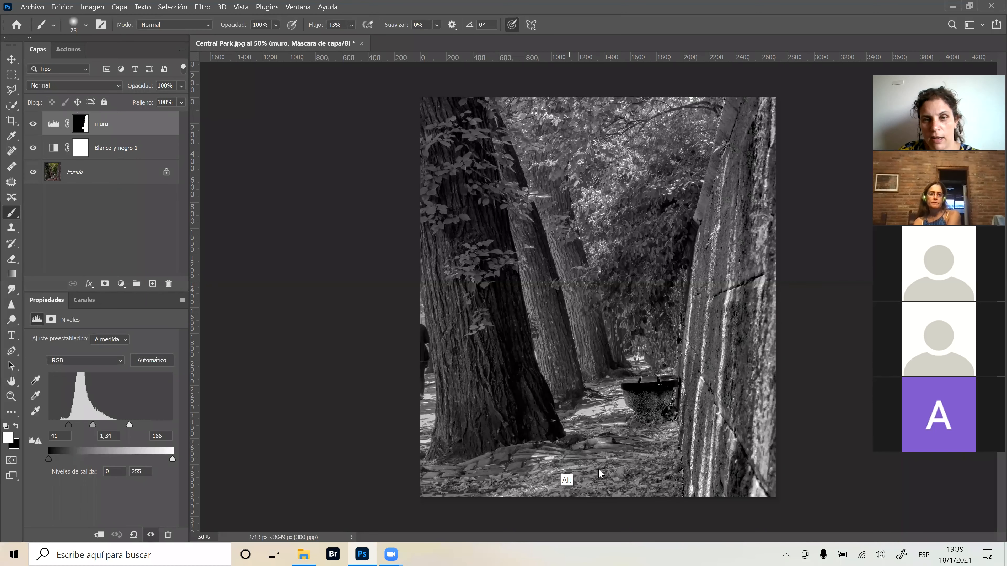
pyautogui.moveTo(598, 471); pyautogui.dragTo(601, 461)
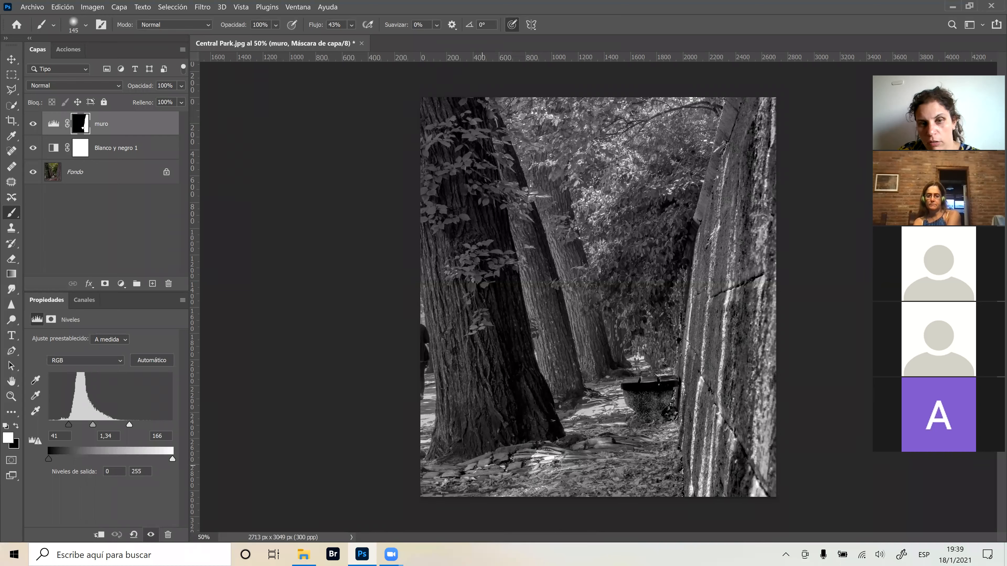
pyautogui.moveTo(547, 465); pyautogui.dragTo(451, 482)
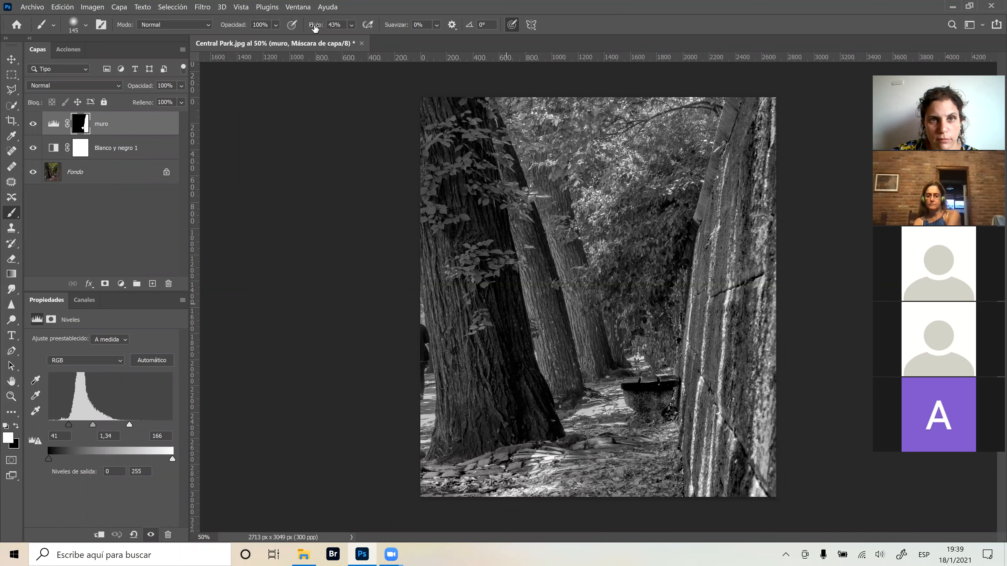
pyautogui.moveTo(611, 482)
pyautogui.mouseDown()
pyautogui.moveTo(572, 494)
pyautogui.moveTo(660, 492)
pyautogui.moveTo(669, 469)
pyautogui.moveTo(566, 464)
pyautogui.moveTo(467, 478)
pyautogui.moveTo(569, 473)
pyautogui.mouseUp()
pyautogui.moveTo(624, 451); pyautogui.dragTo(593, 446)
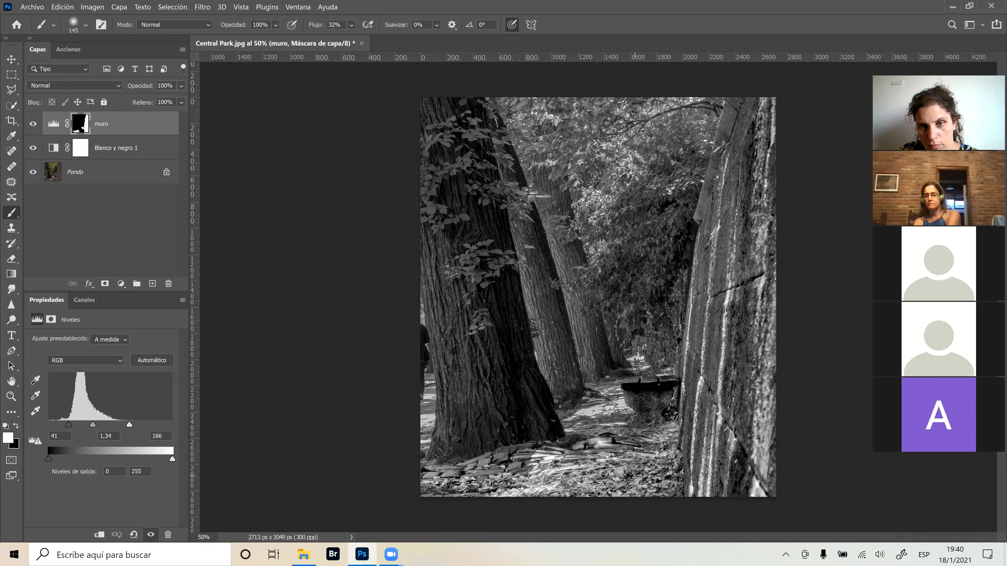
pyautogui.moveTo(641, 472); pyautogui.dragTo(625, 445)
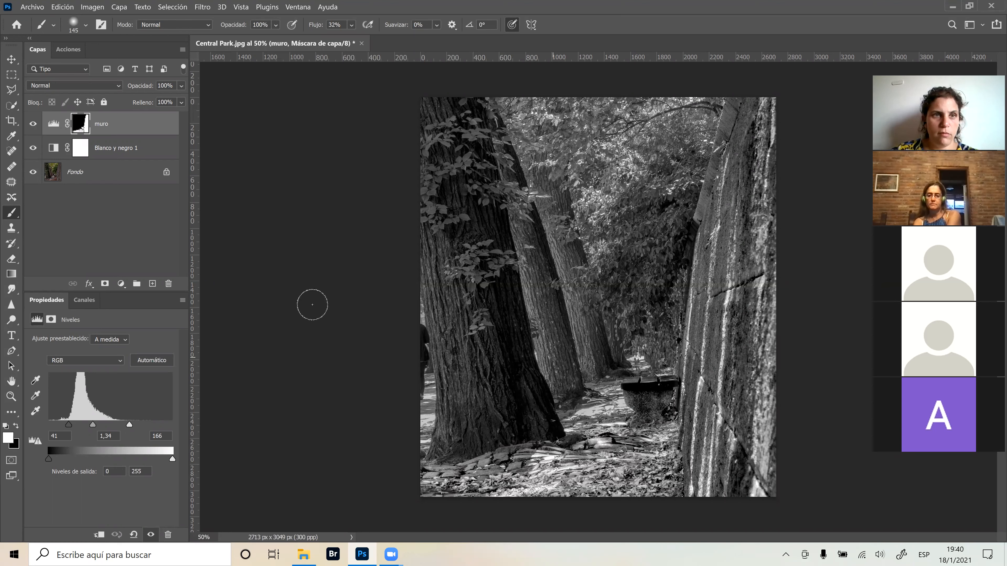
pyautogui.click(32, 124)
pyautogui.hotkey('ctrl', 'z')
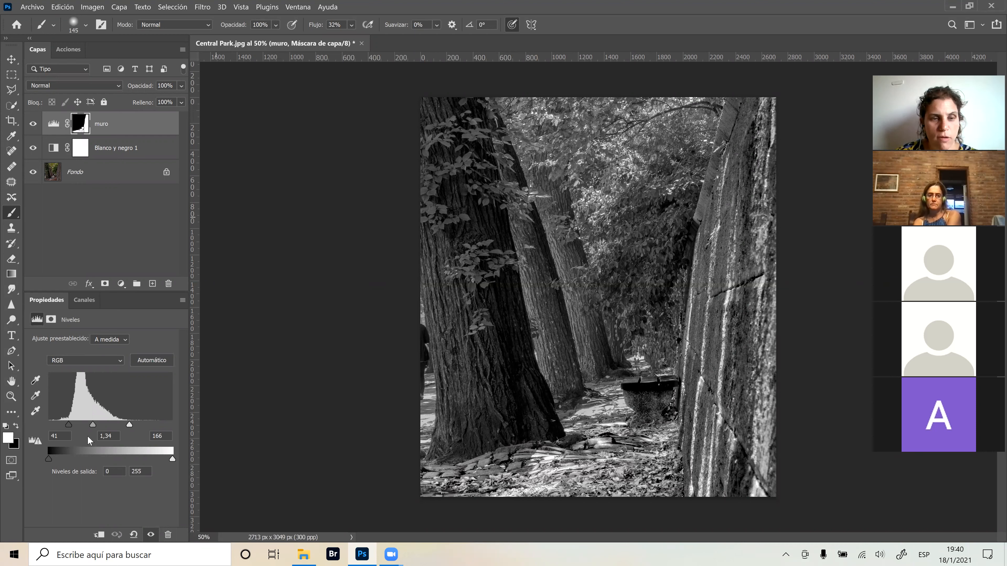
# Switch the painting colour to black and try several brush sizes over the path, ending at 102 px.
pyautogui.press('x')
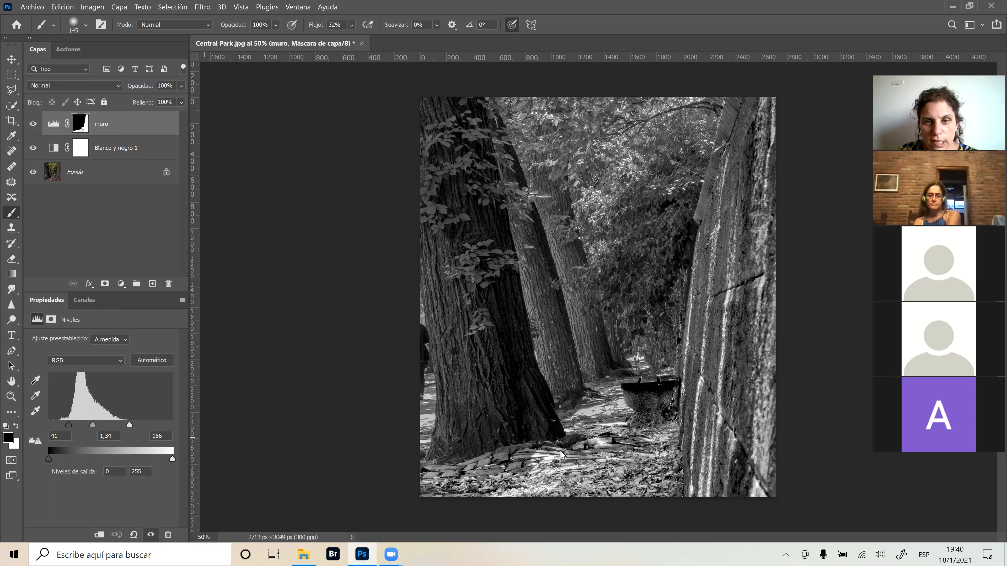
pyautogui.keyDown('alt'); pyautogui.rightClick(579, 443); pyautogui.keyUp('alt')
pyautogui.moveTo(578, 443); pyautogui.dragTo(553, 459)
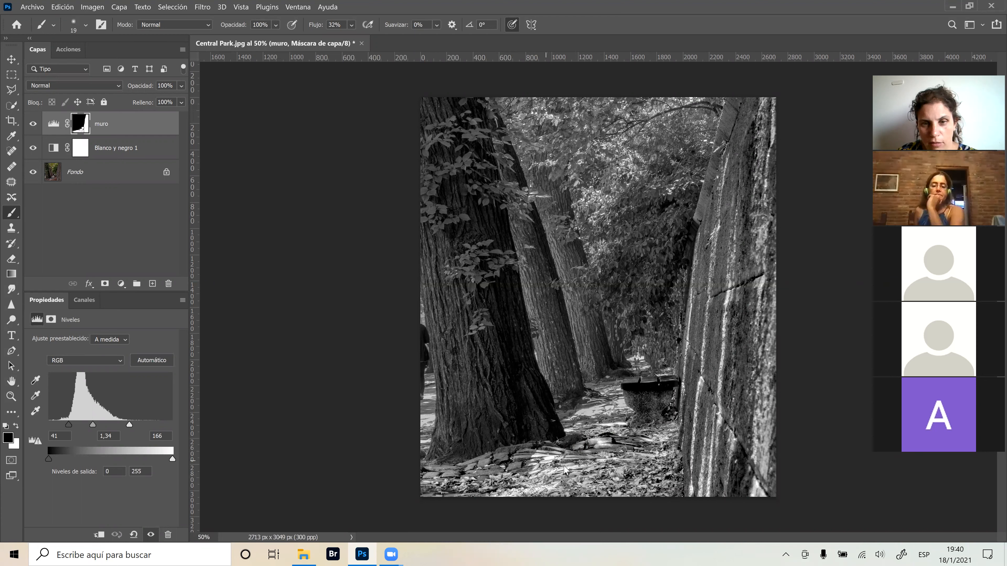
pyautogui.rightClick(556, 464)
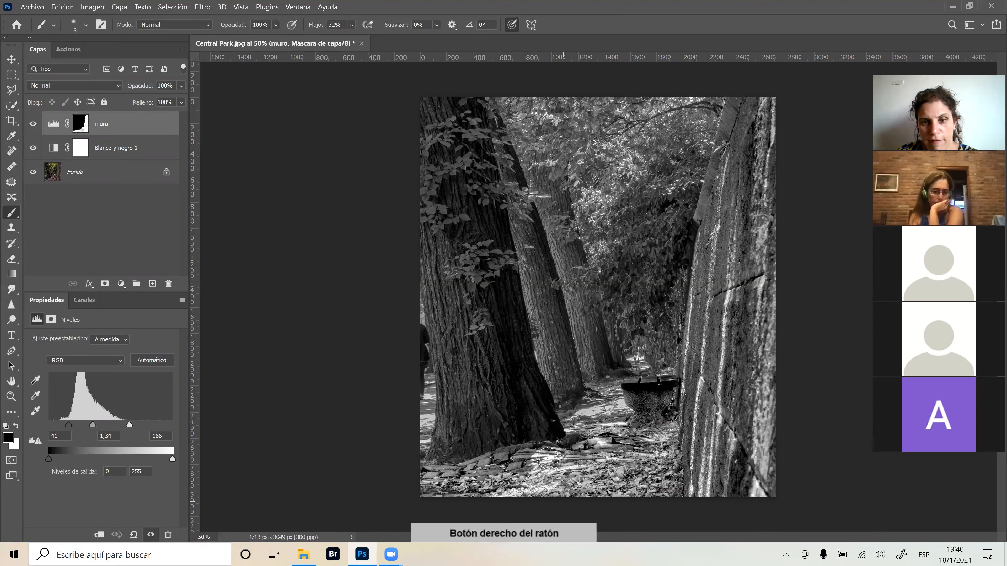
pyautogui.keyDown('alt'); pyautogui.rightClick(542, 466); pyautogui.keyUp('alt')
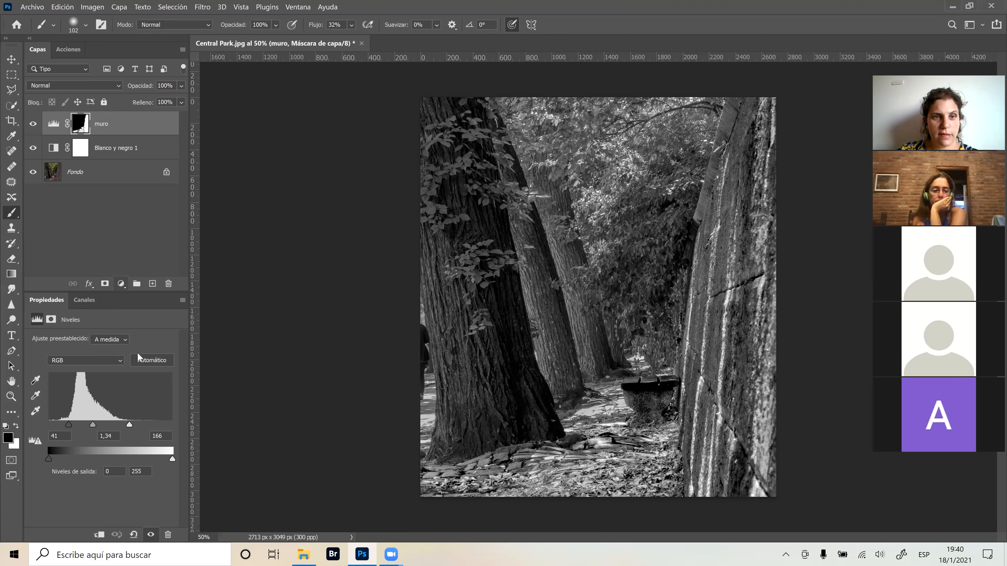
# Add a darkening Curves adjustment with a point at input 78, output 49, and invert its mask to black.
pyautogui.click(121, 284)
pyautogui.click(131, 353)
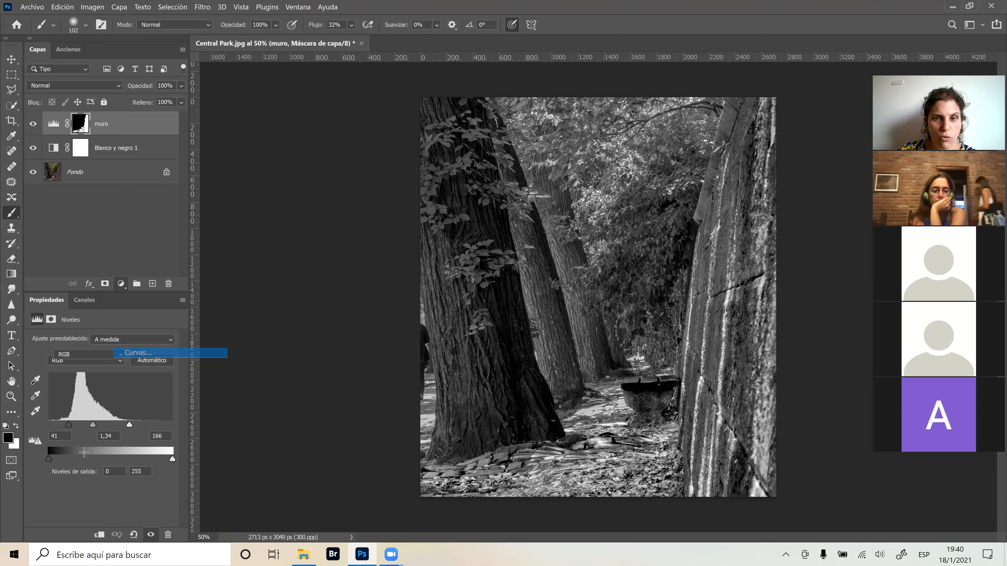
pyautogui.moveTo(89, 456); pyautogui.dragTo(92, 457)
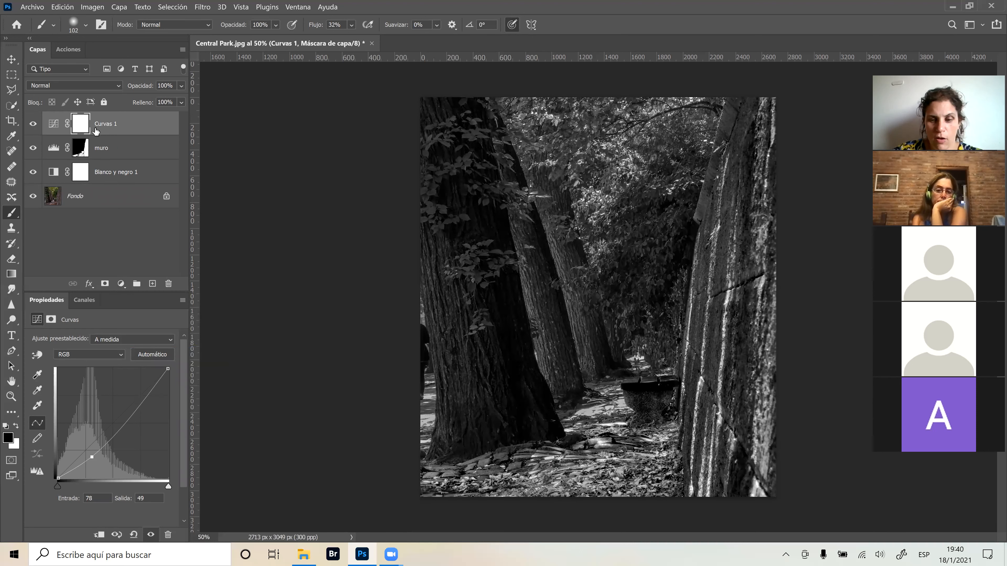
pyautogui.hotkey('ctrl', 'i')
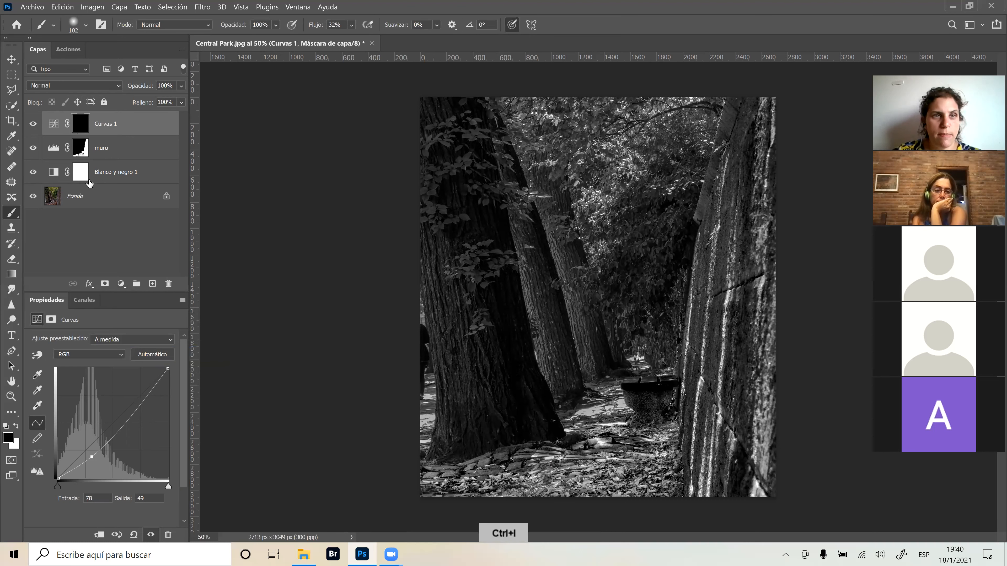
# Rename the darkening Curves layer as oscurecer.
pyautogui.doubleClick(118, 125)
pyautogui.write('oscurecer')
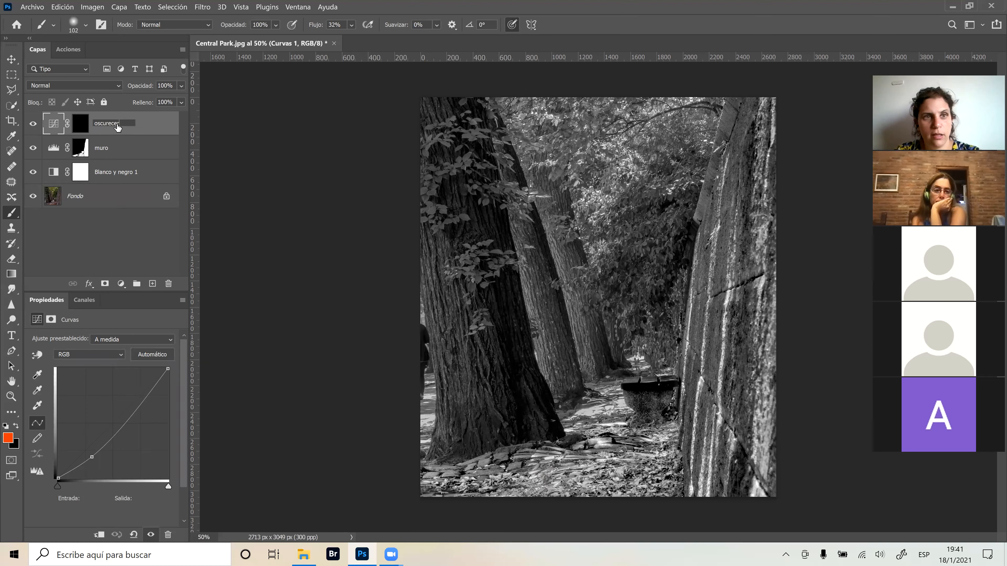
pyautogui.press('Return')
# Add a brightening Curves layer named aclarar with a point at input 149, output 225, and invert its mask to black.
pyautogui.click(118, 284)
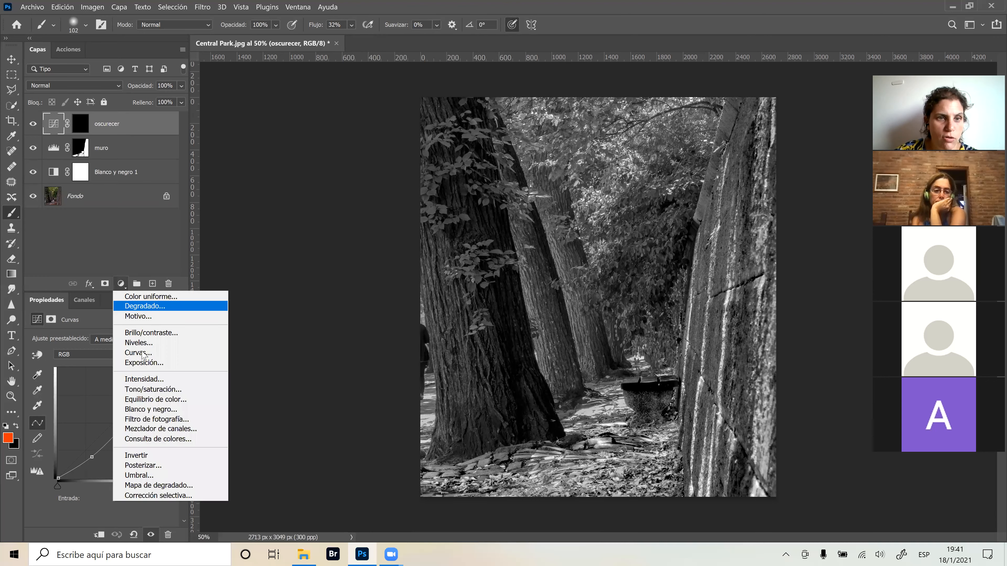
pyautogui.click(135, 353)
pyautogui.moveTo(143, 392); pyautogui.dragTo(122, 382)
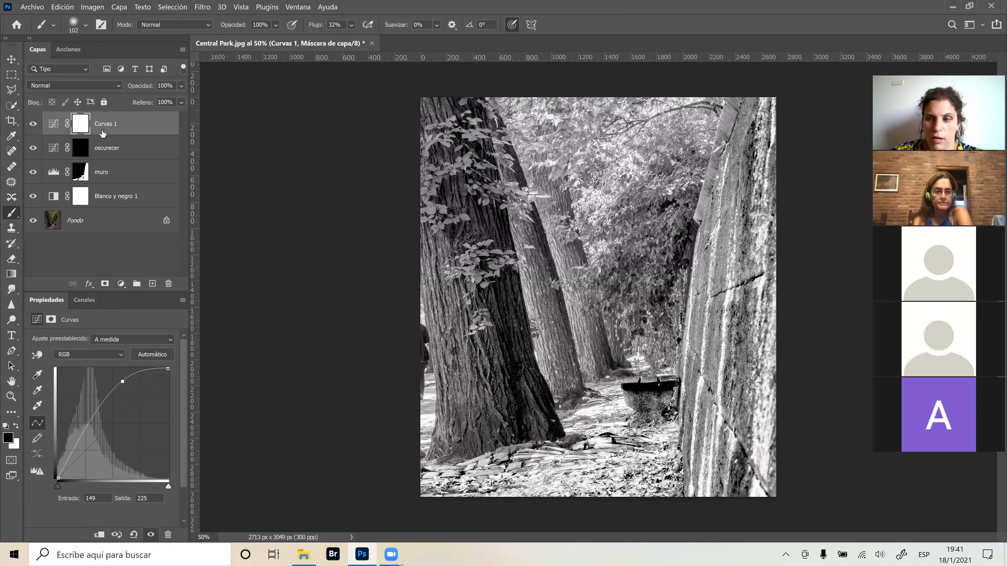
pyautogui.hotkey('ctrl', 'i')
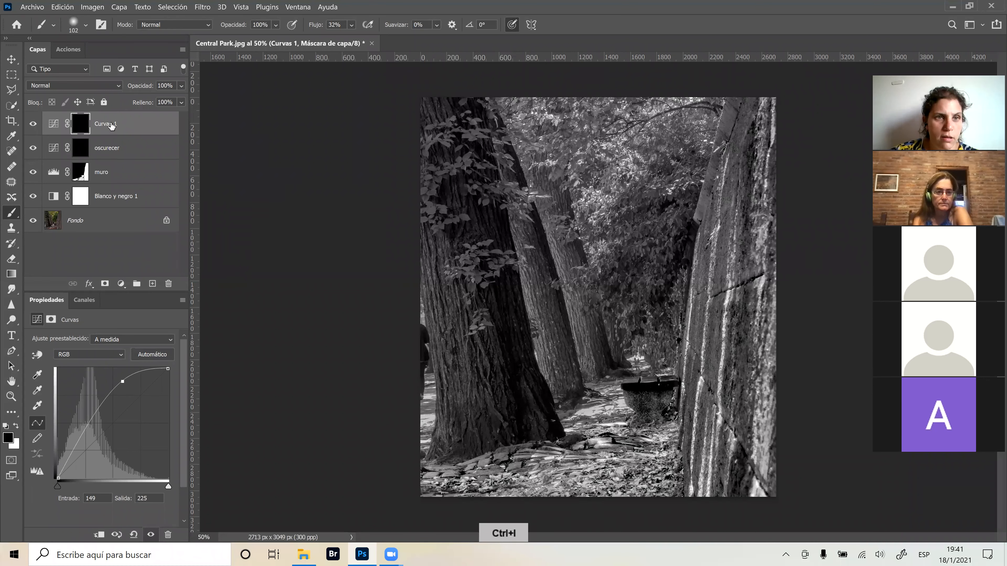
pyautogui.doubleClick(107, 124)
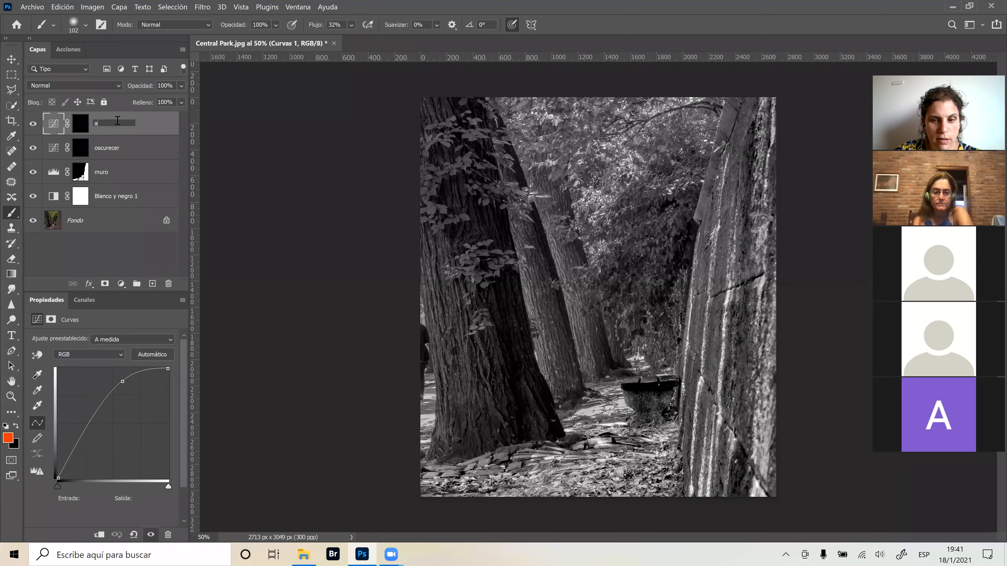
pyautogui.press('Return')
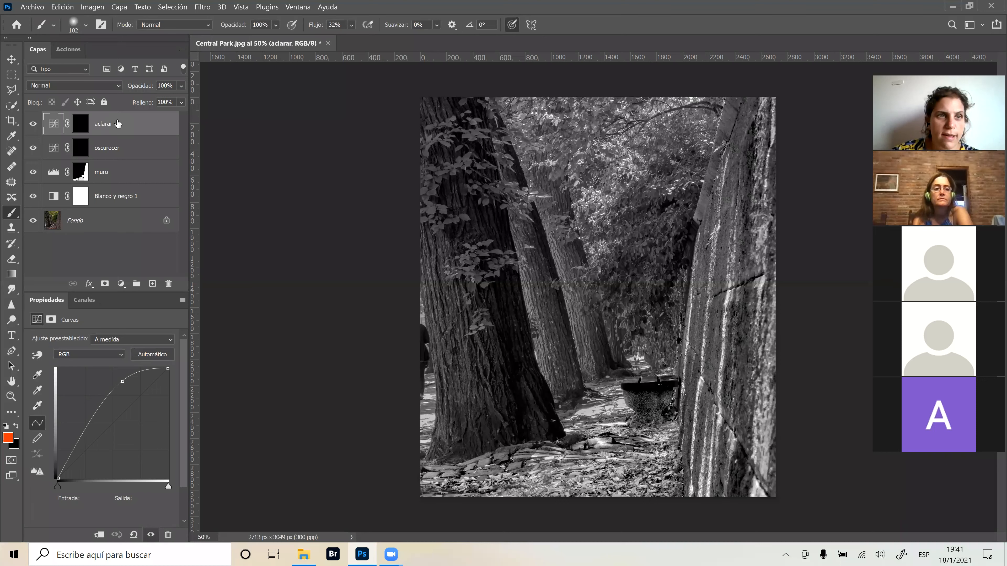
# Group the aclarar and oscurecer layers in a folder named DB and expand it.
pyautogui.click(114, 157)
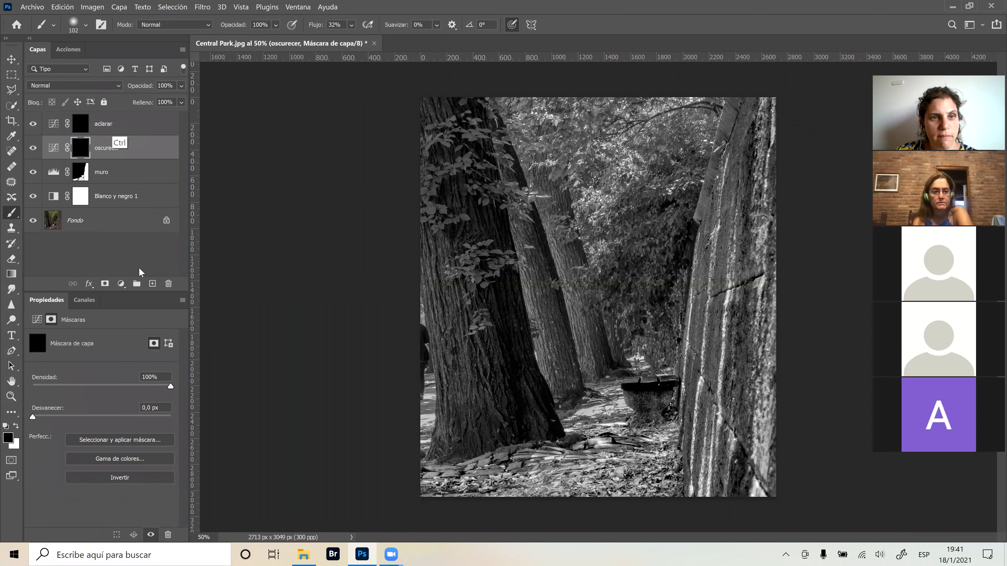
pyautogui.keyDown('shift'); pyautogui.click(115, 126); pyautogui.keyUp('shift')
pyautogui.click(136, 284)
pyautogui.doubleClick(74, 119)
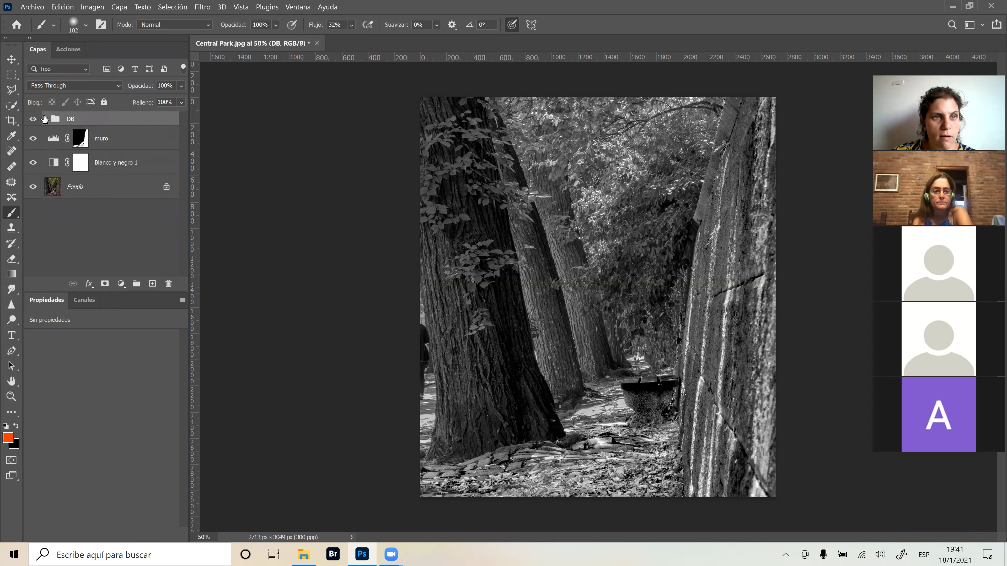
pyautogui.click(46, 119)
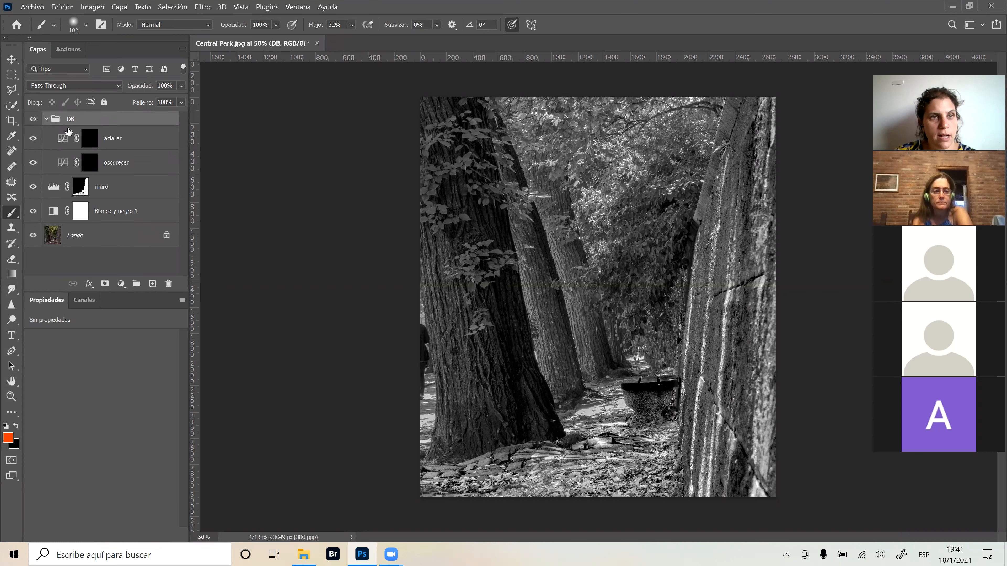
# Paint white on the aclarar mask over the foreground tree's leaves and bark with a 102 px brush at 8% flow.
pyautogui.click(90, 141)
pyautogui.press('x')
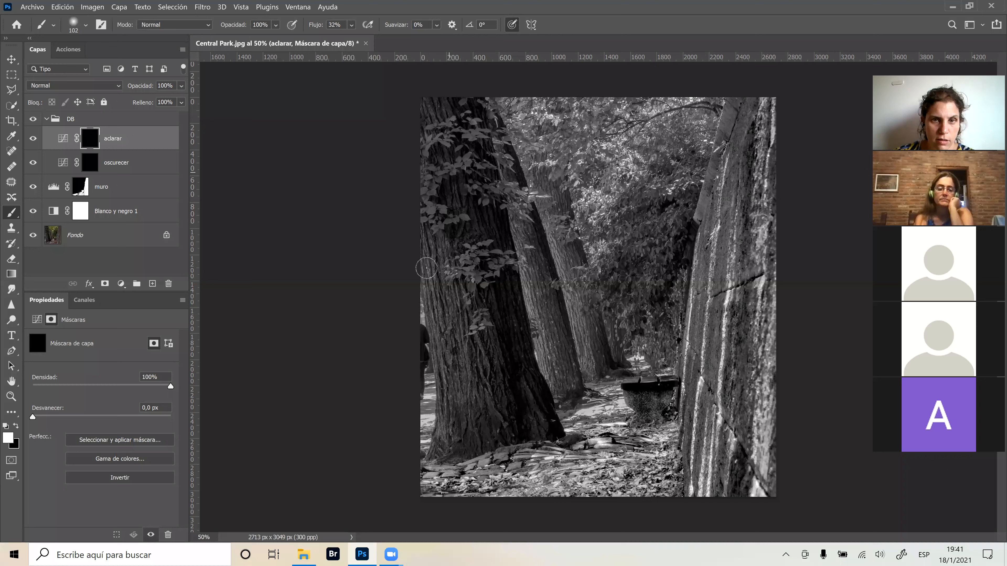
pyautogui.moveTo(432, 283); pyautogui.dragTo(426, 302)
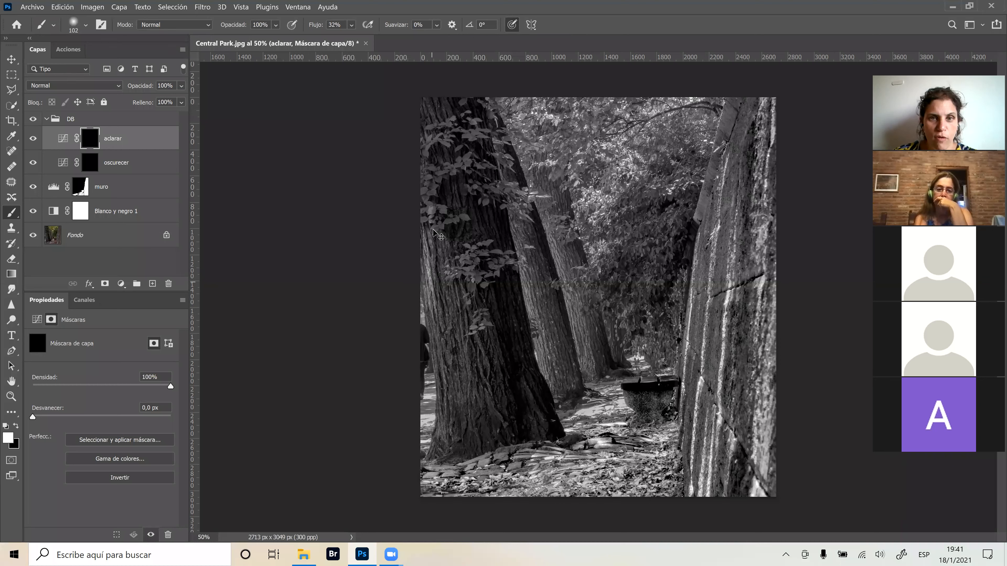
pyautogui.moveTo(319, 25); pyautogui.dragTo(307, 26)
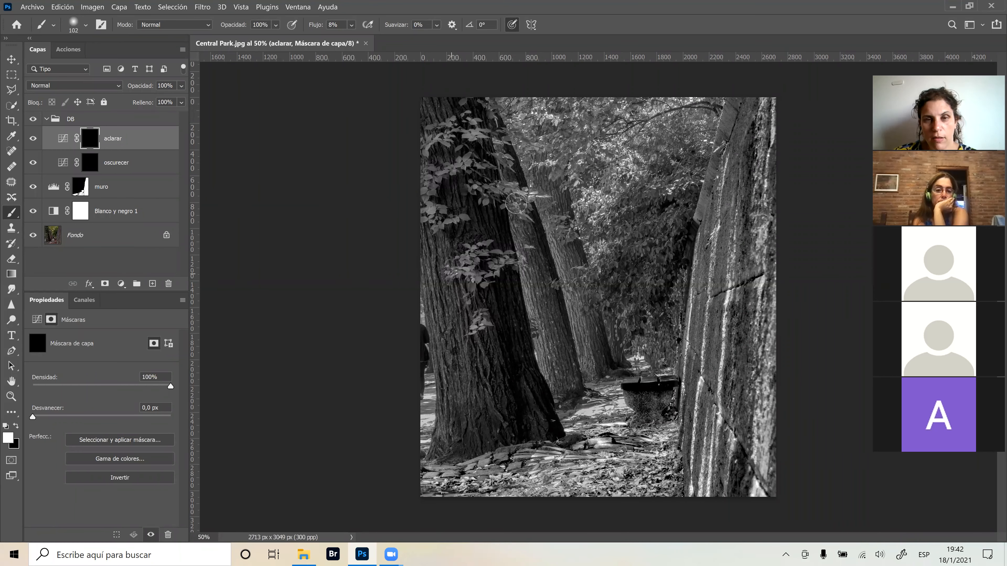
pyautogui.moveTo(509, 199); pyautogui.dragTo(511, 201)
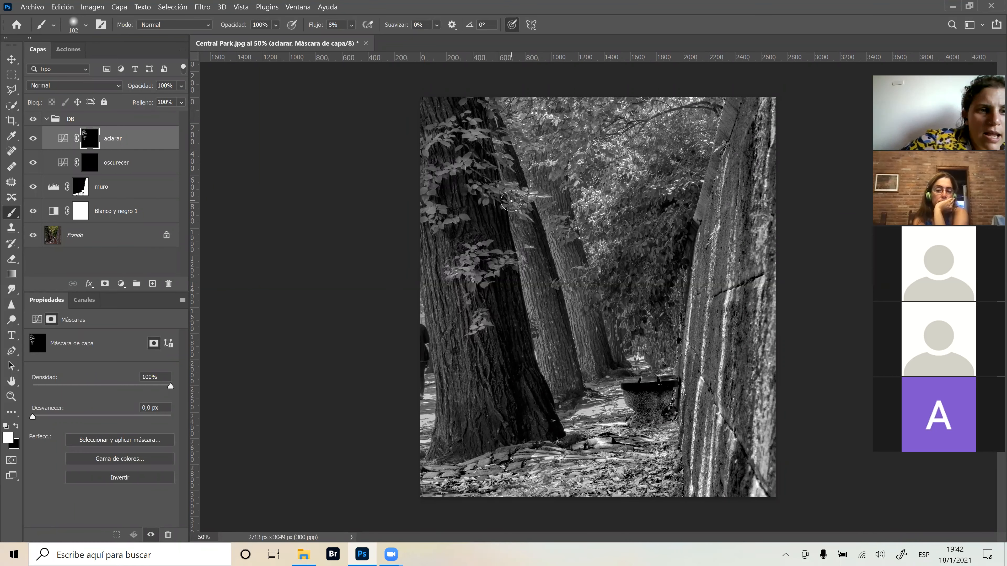
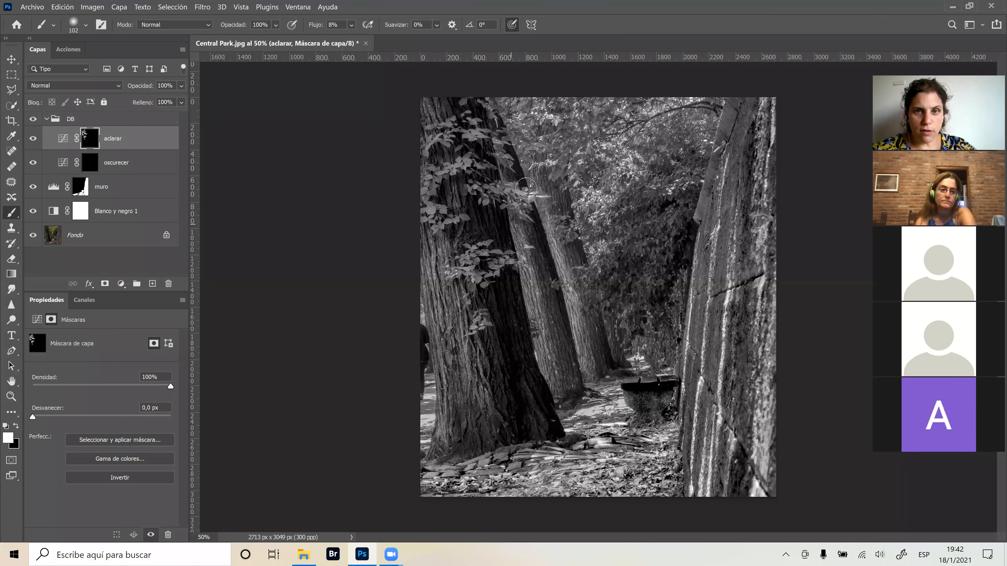
# Paint white on the oscurecer mask along the background trunks, and compare the image with and without the dodge and burn layers.
pyautogui.hotkey('alt', '[')
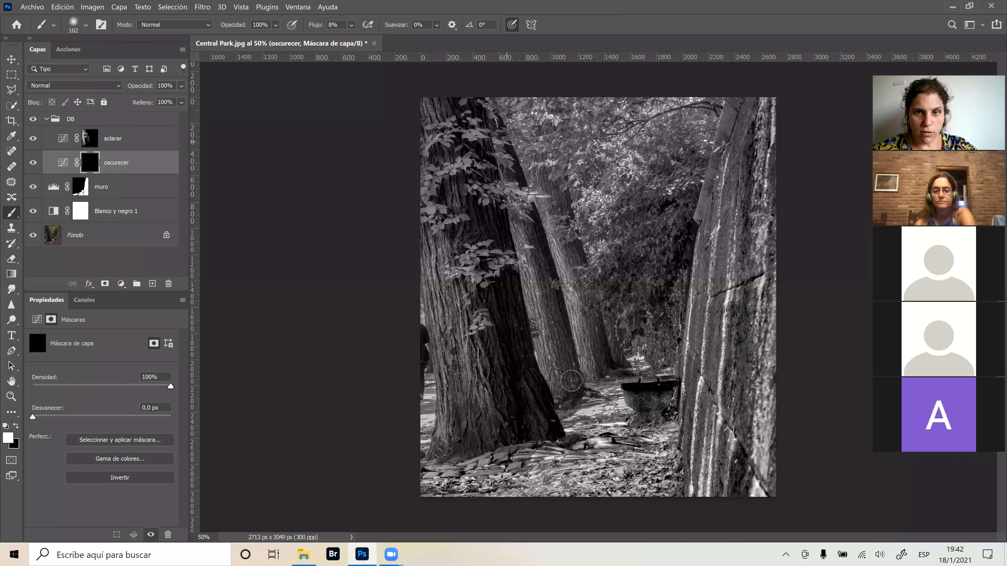
pyautogui.moveTo(562, 201); pyautogui.dragTo(595, 367)
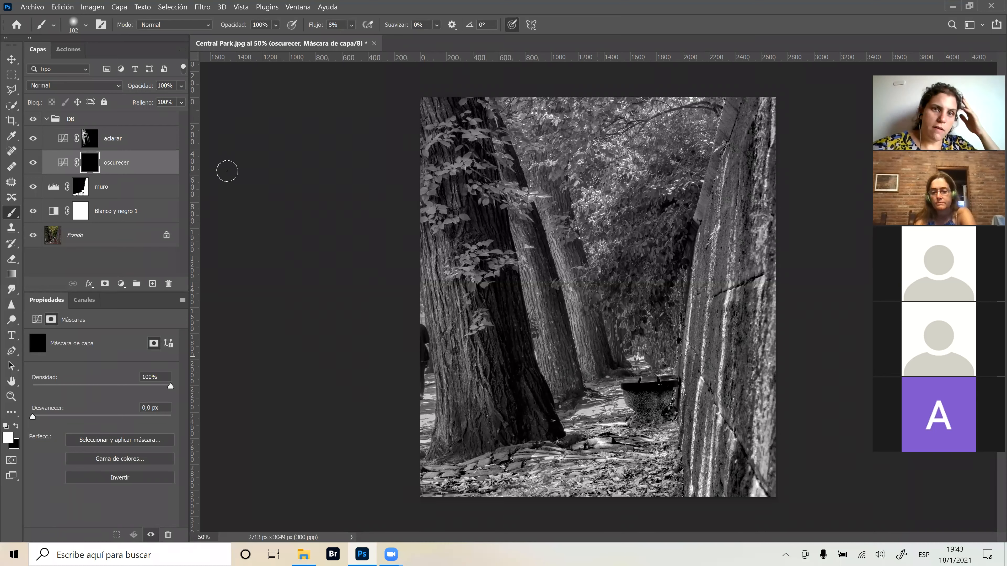
pyautogui.click(33, 120)
pyautogui.click(33, 129)
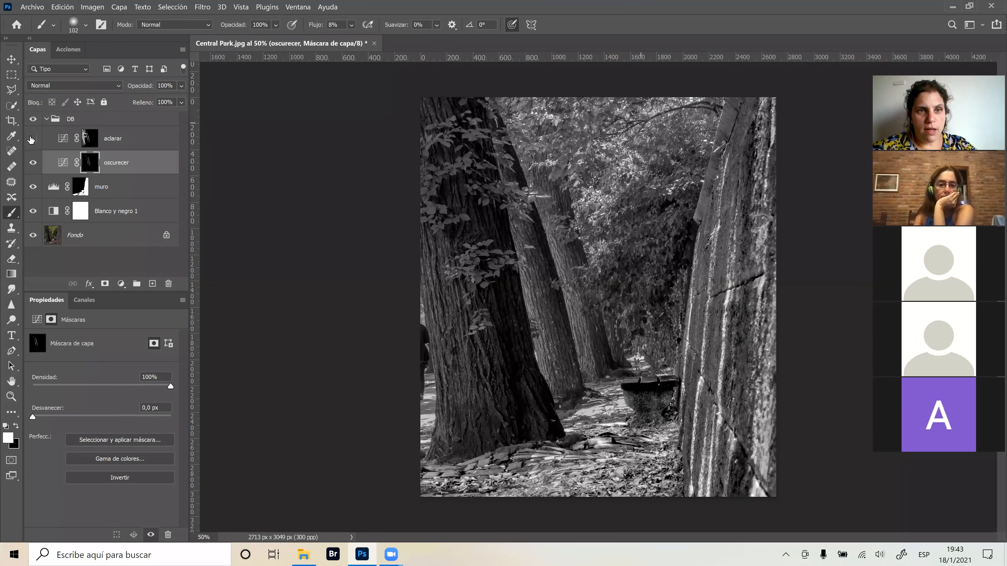
pyautogui.click(34, 119)
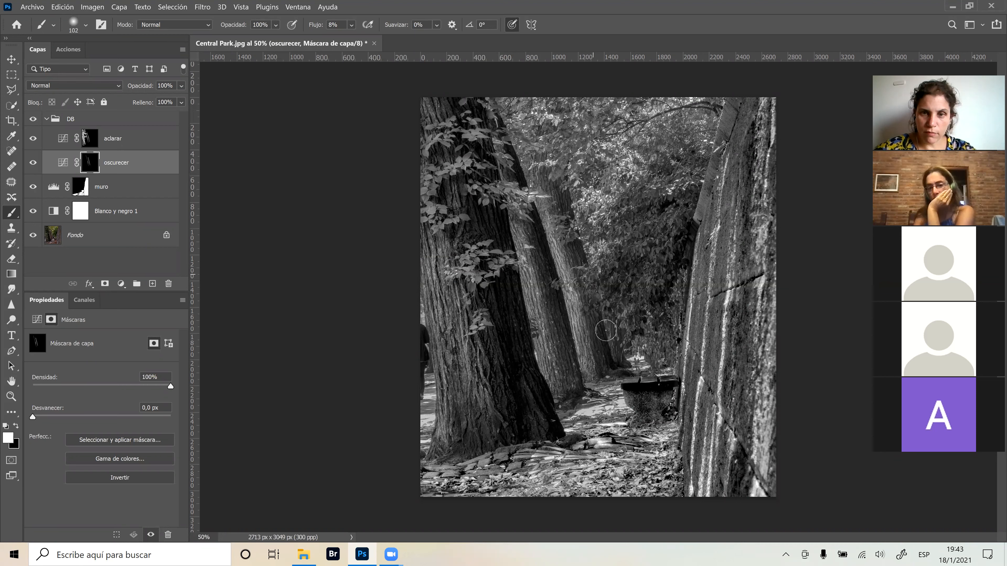
# Lighten more of the foreground trunk and its leaves on the aclarar mask, refining the leaves with a 36 px brush.
pyautogui.click(113, 146)
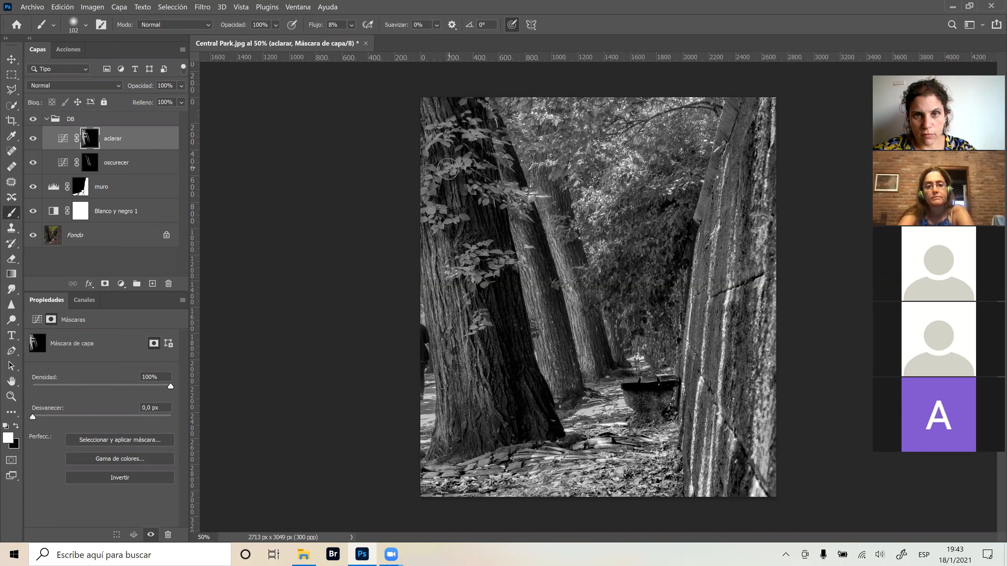
pyautogui.press(']')
pyautogui.press(']')
pyautogui.press(']')
pyautogui.press(']')
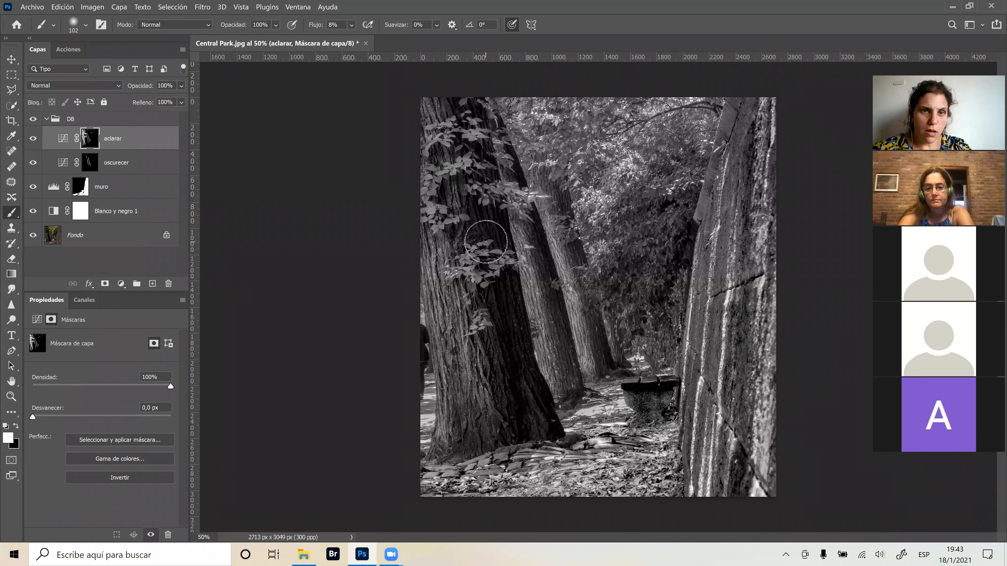
pyautogui.hotkey('ctrl', '+')
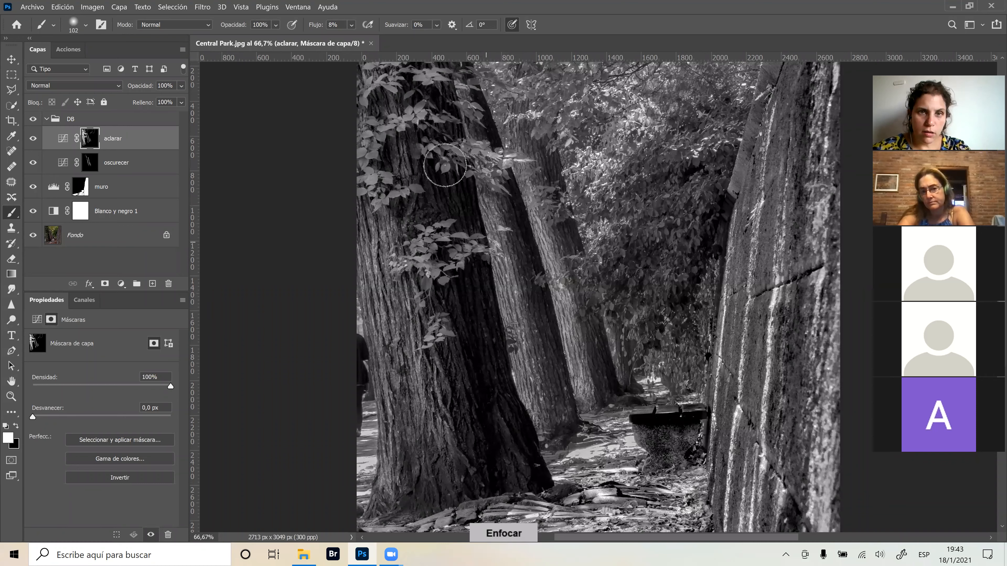
pyautogui.hotkey('ctrl', '+')
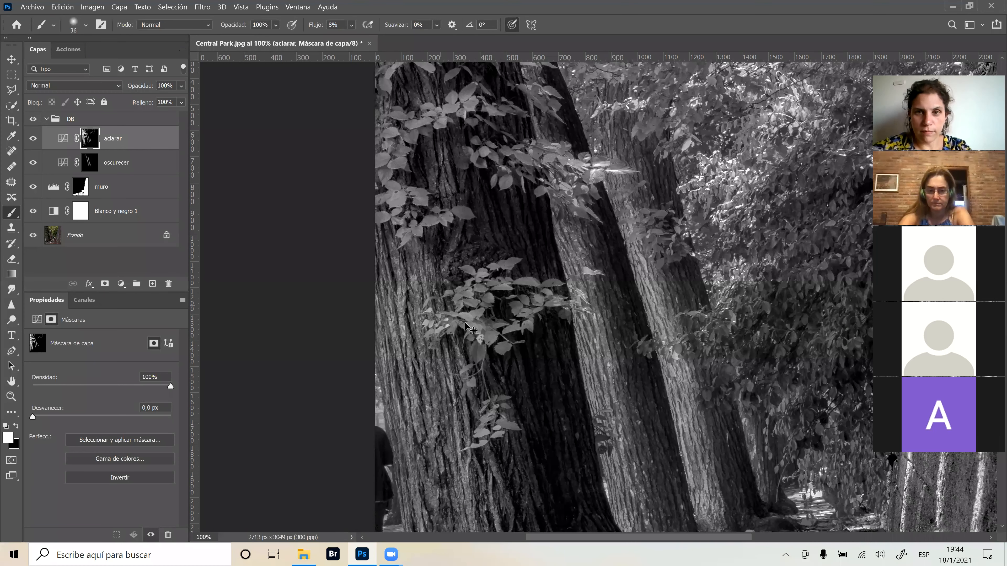
pyautogui.hotkey('ctrl', '0')
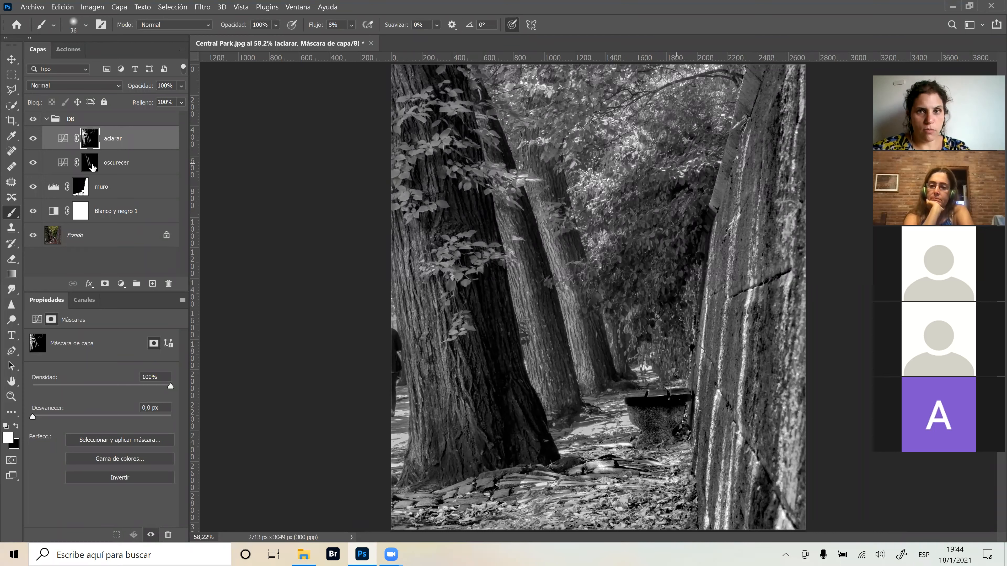
# Darken shaded areas on the oscurecer mask and lighten the wall's bright streaks on the aclarar mask with the 36 px brush.
pyautogui.hotkey('alt', '[')
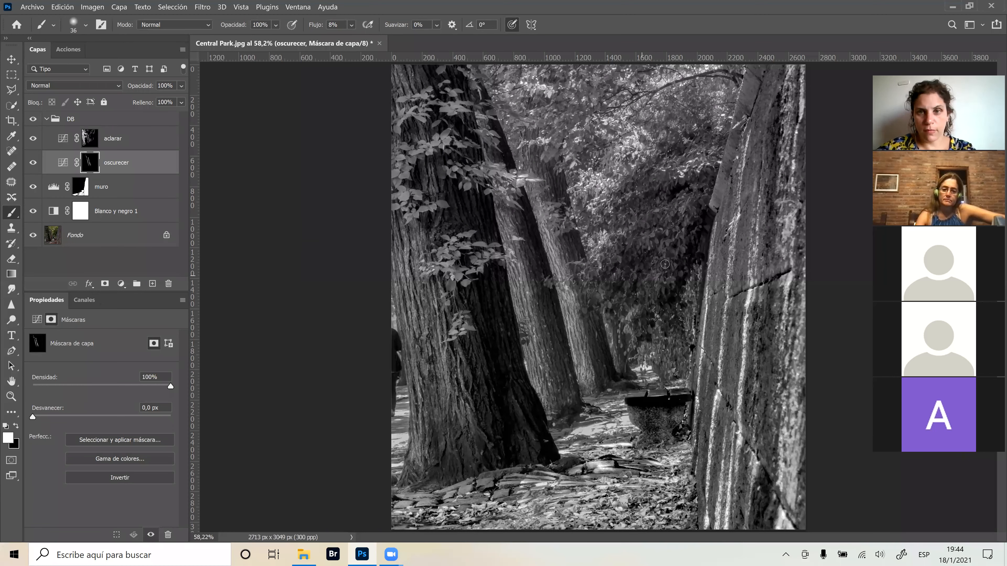
pyautogui.hotkey('alt', ']')
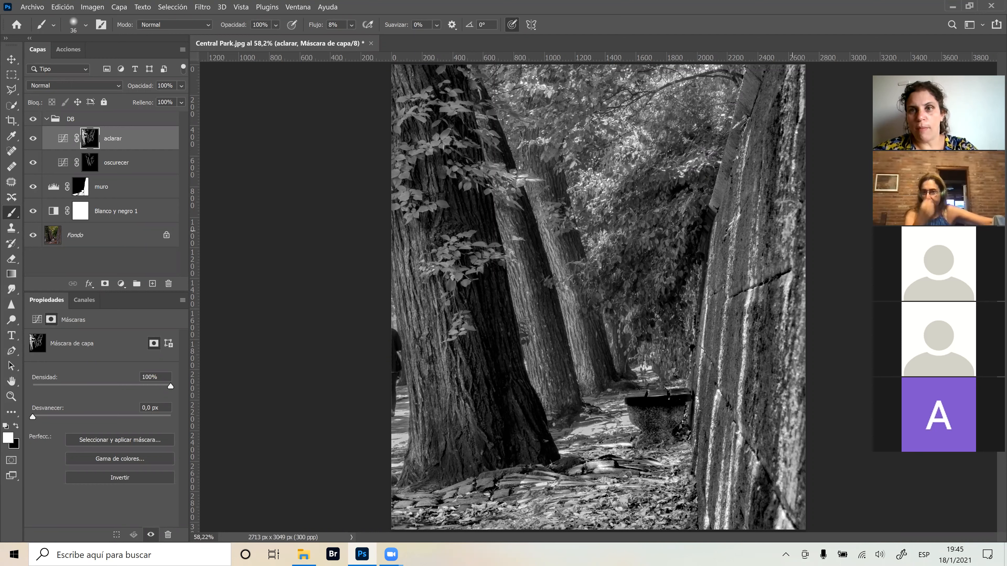
pyautogui.moveTo(739, 197); pyautogui.dragTo(737, 215)
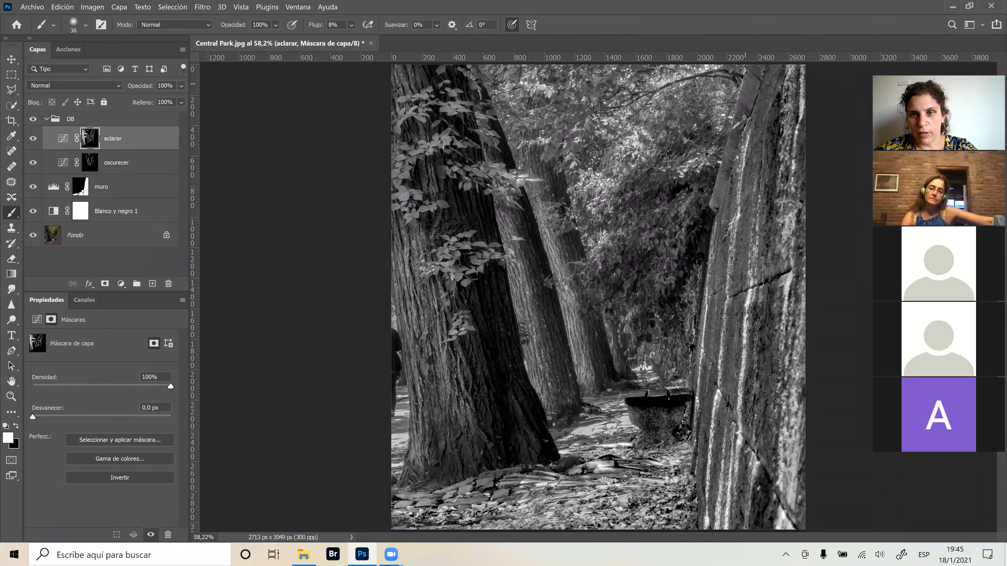
pyautogui.moveTo(730, 263); pyautogui.dragTo(731, 349)
pyautogui.moveTo(780, 280); pyautogui.dragTo(780, 313)
pyautogui.moveTo(798, 370); pyautogui.dragTo(795, 389)
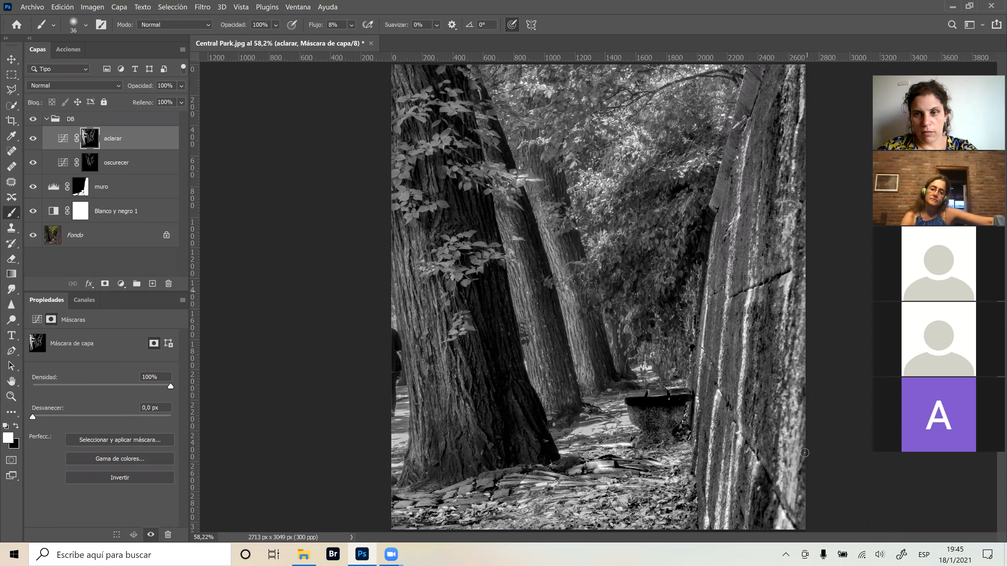
pyautogui.moveTo(758, 430); pyautogui.dragTo(760, 491)
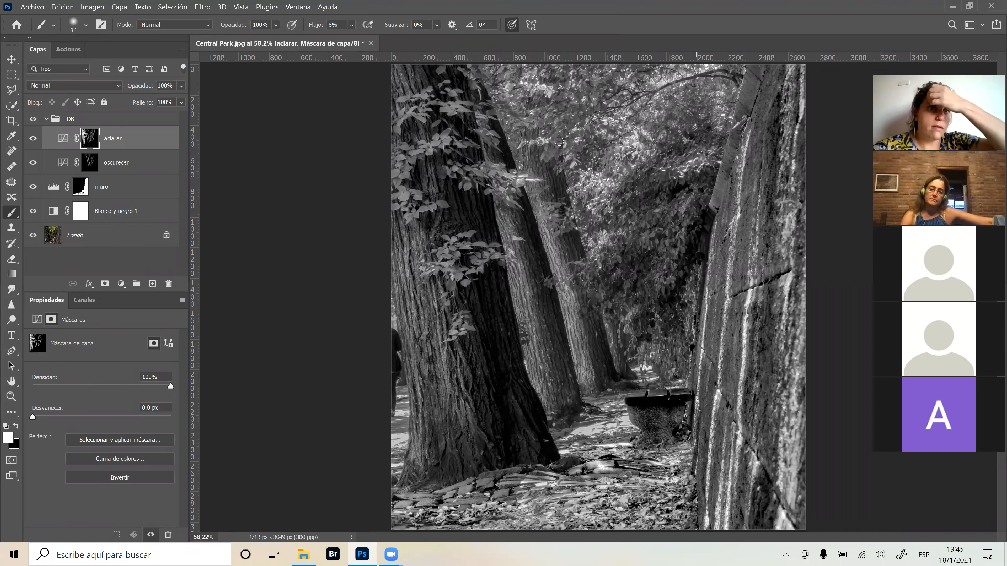
# Toggle the DB group's visibility to compare the photo before and after the dodge and burn.
pyautogui.click(32, 120)
pyautogui.click(32, 123)
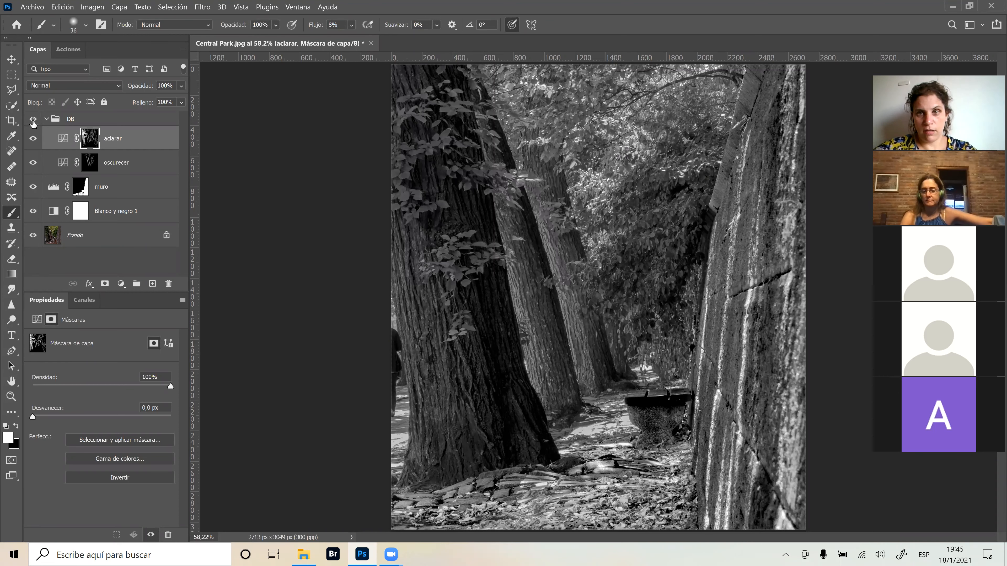
pyautogui.click(33, 123)
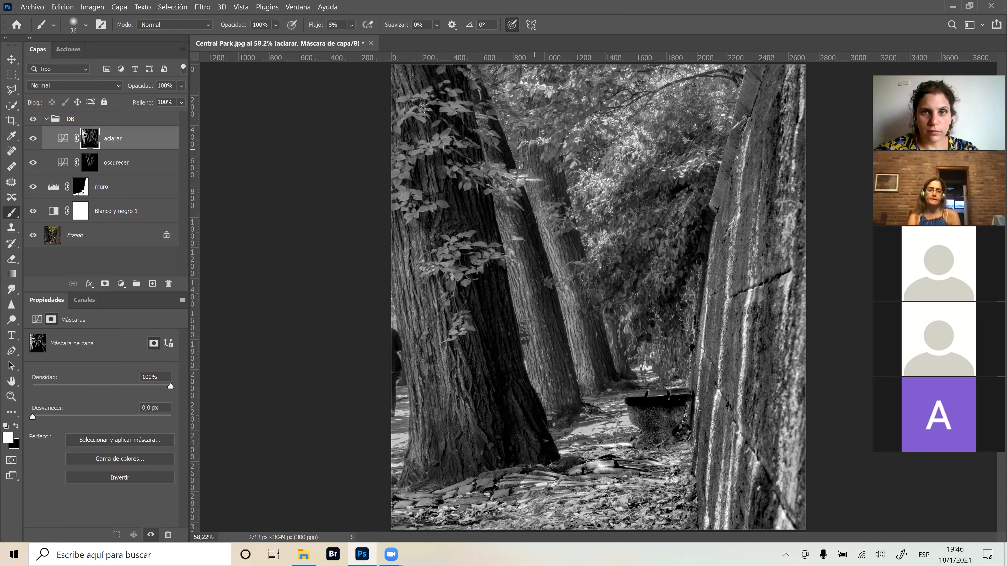
# Retouch the oscurecer and aclarar masks with more white strokes, and compare the result with the DB group hidden and shown.
pyautogui.click(97, 166)
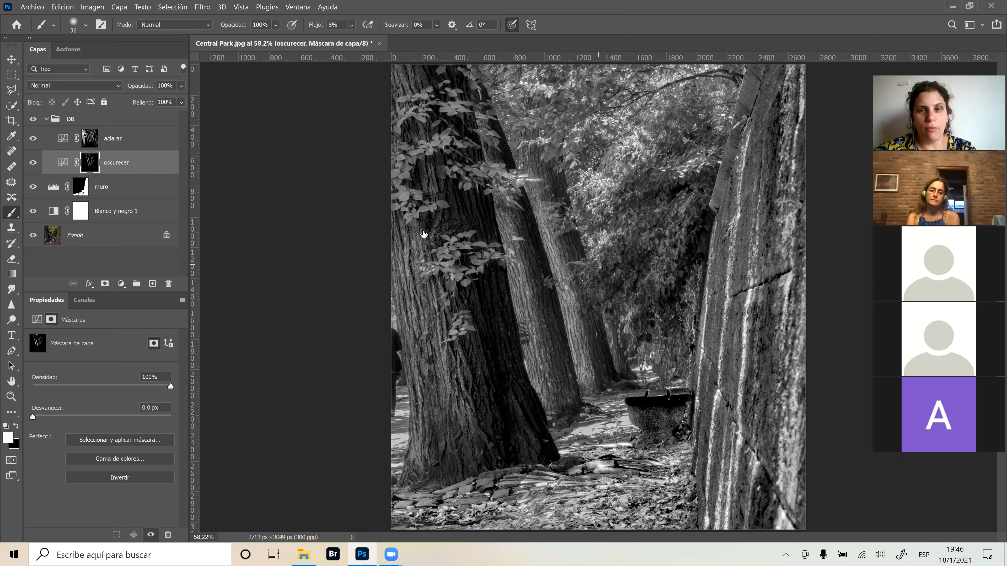
pyautogui.hotkey('alt', ']')
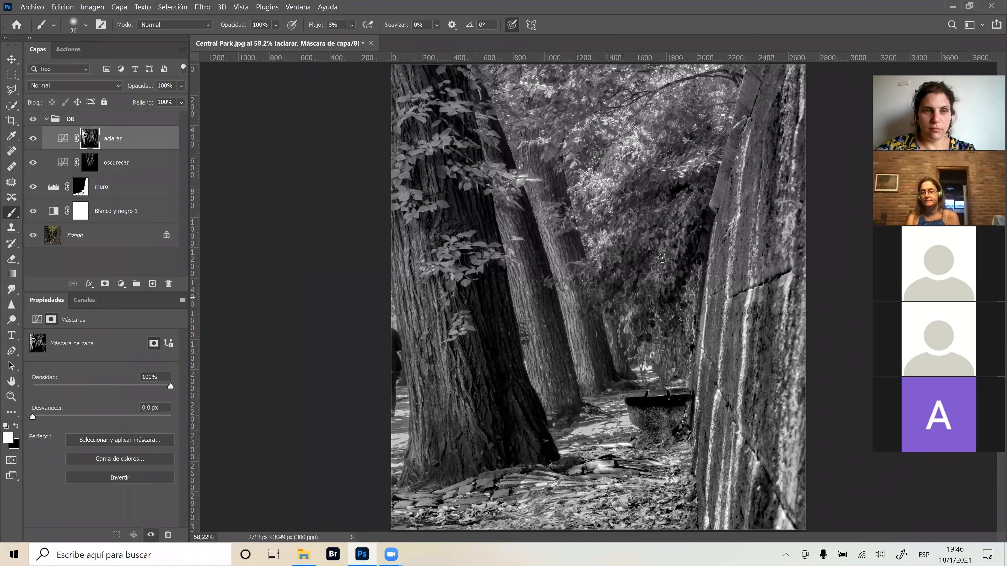
pyautogui.click(33, 120)
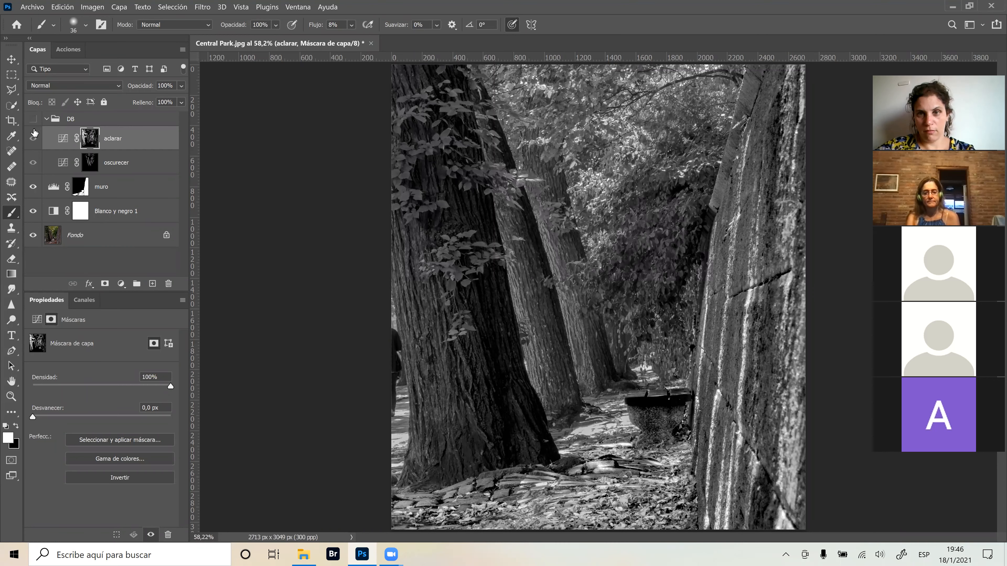
pyautogui.click(34, 137)
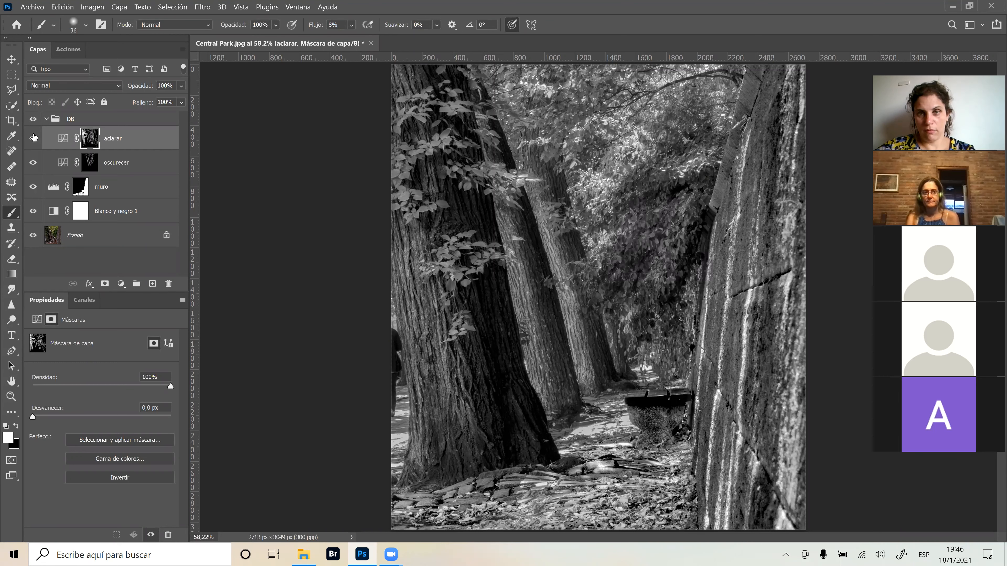
pyautogui.click(34, 137)
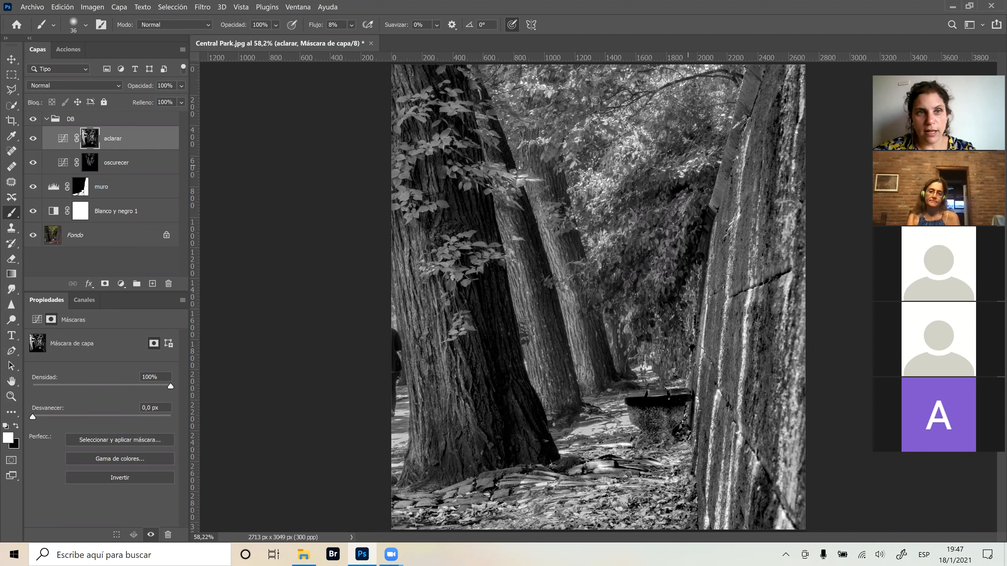
# Lighten the foreground trunk and the base of the trunks behind it on the aclarar mask with a 190 px brush.
pyautogui.click(87, 169)
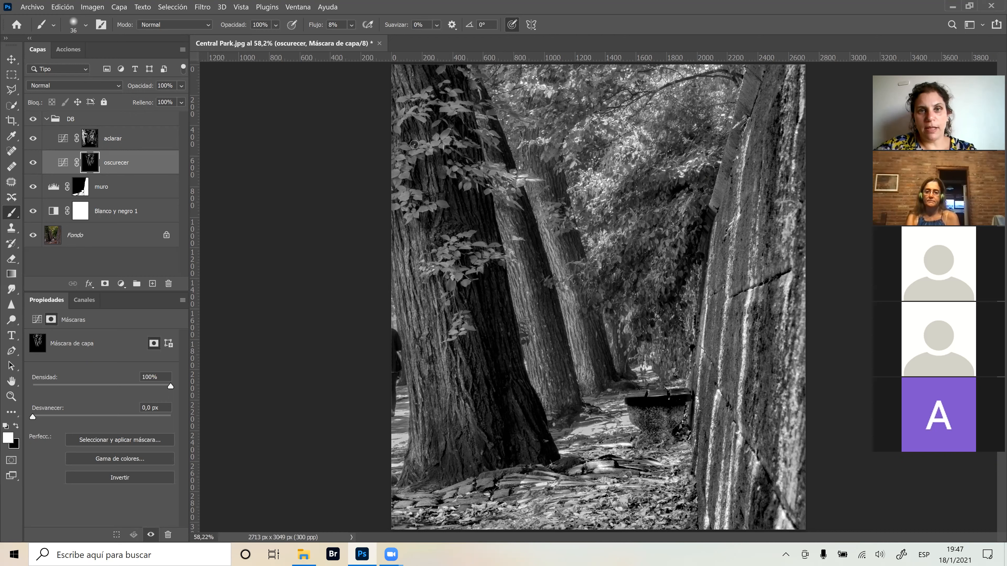
pyautogui.hotkey('alt', ']')
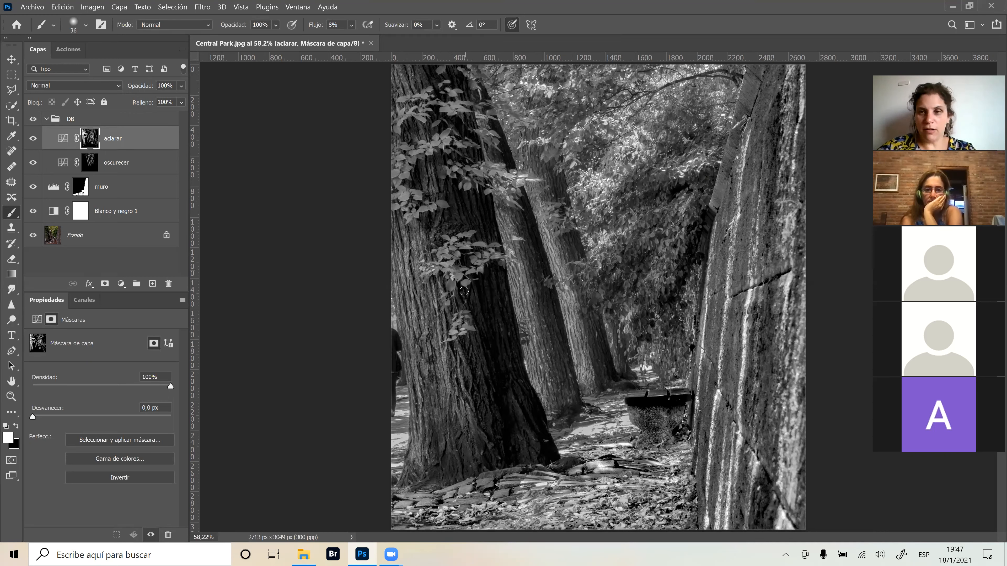
pyautogui.keyDown('alt'); pyautogui.rightClick(505, 284); pyautogui.keyUp('alt')
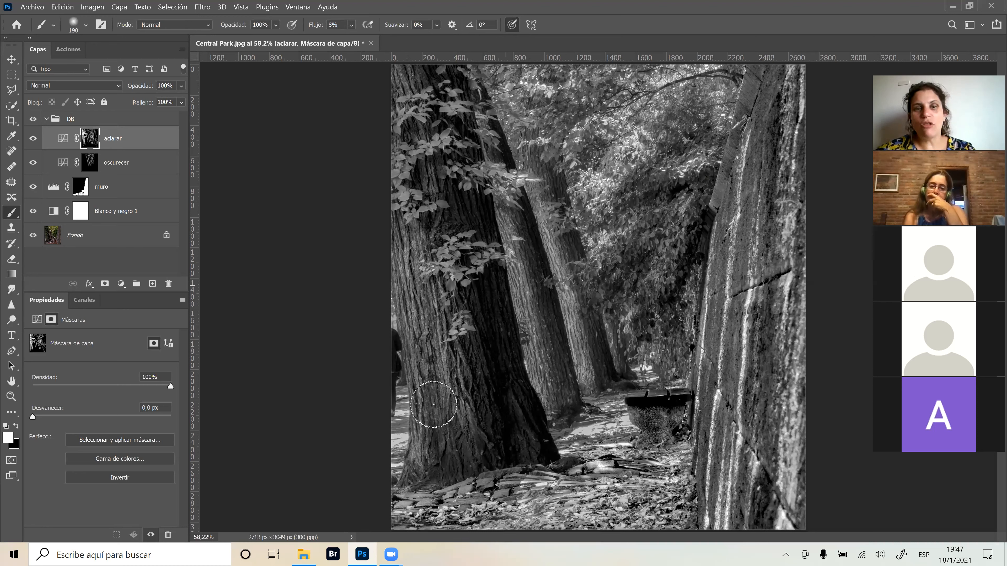
pyautogui.moveTo(448, 422)
pyautogui.mouseDown()
pyautogui.moveTo(425, 320)
pyautogui.moveTo(437, 443)
pyautogui.moveTo(420, 277)
pyautogui.moveTo(446, 453)
pyautogui.moveTo(427, 317)
pyautogui.moveTo(437, 393)
pyautogui.moveTo(440, 191)
pyautogui.moveTo(459, 200)
pyautogui.moveTo(424, 309)
pyautogui.moveTo(433, 414)
pyautogui.moveTo(448, 427)
pyautogui.moveTo(453, 380)
pyautogui.moveTo(438, 324)
pyautogui.moveTo(431, 182)
pyautogui.moveTo(398, 77)
pyautogui.moveTo(421, 361)
pyautogui.moveTo(416, 478)
pyautogui.mouseUp()
pyautogui.moveTo(488, 451)
pyautogui.mouseDown()
pyautogui.moveTo(472, 400)
pyautogui.moveTo(477, 364)
pyautogui.moveTo(470, 383)
pyautogui.moveTo(433, 284)
pyautogui.mouseUp()
pyautogui.moveTo(489, 433); pyautogui.dragTo(555, 382)
pyautogui.moveTo(520, 304)
pyautogui.mouseDown()
pyautogui.moveTo(530, 333)
pyautogui.moveTo(585, 373)
pyautogui.mouseUp()
pyautogui.moveTo(427, 333)
pyautogui.mouseDown()
pyautogui.moveTo(439, 360)
pyautogui.moveTo(442, 455)
pyautogui.mouseUp()
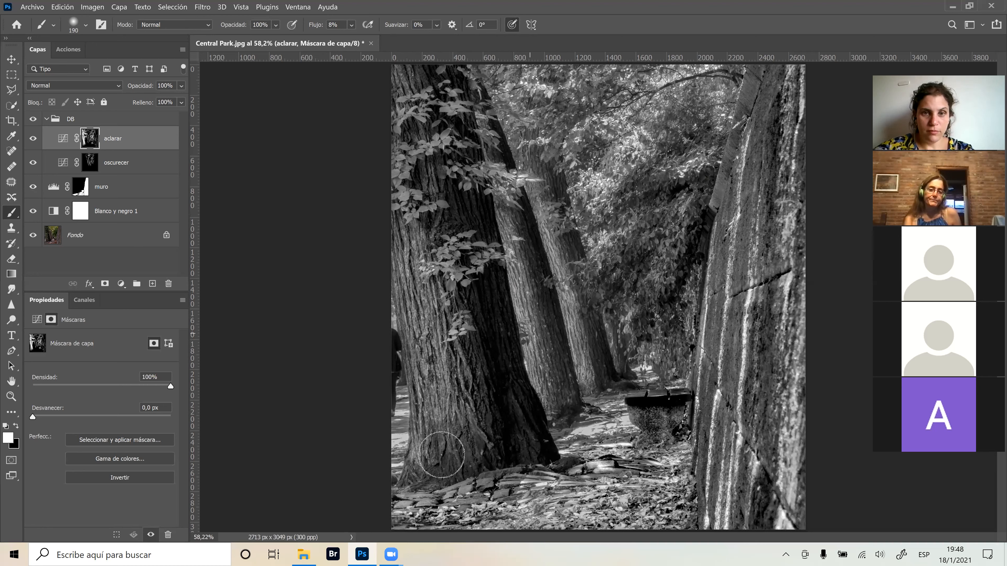
# Hide and show the DB group repeatedly to compare the photo before and after the dodge and burn.
pyautogui.click(34, 119)
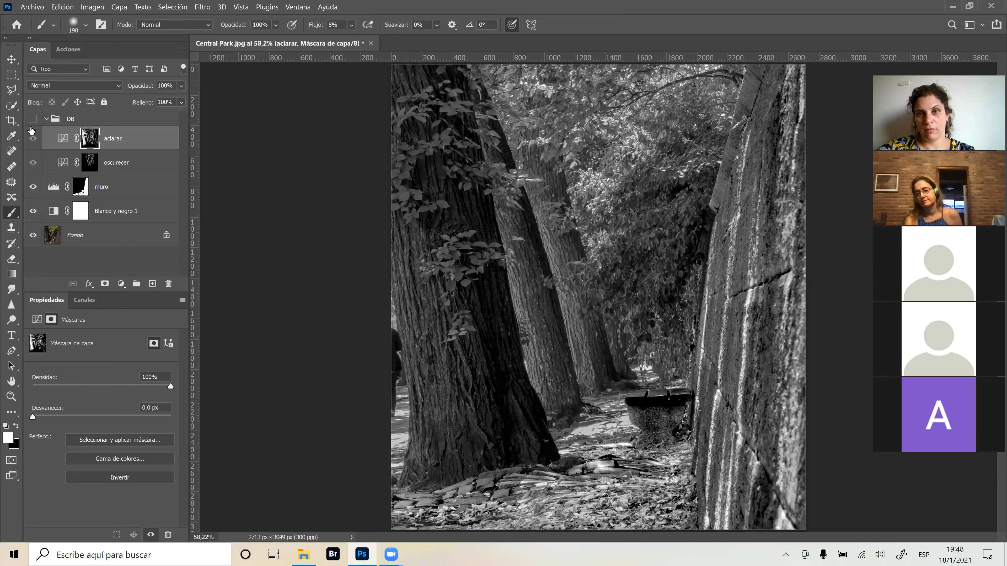
pyautogui.click(33, 119)
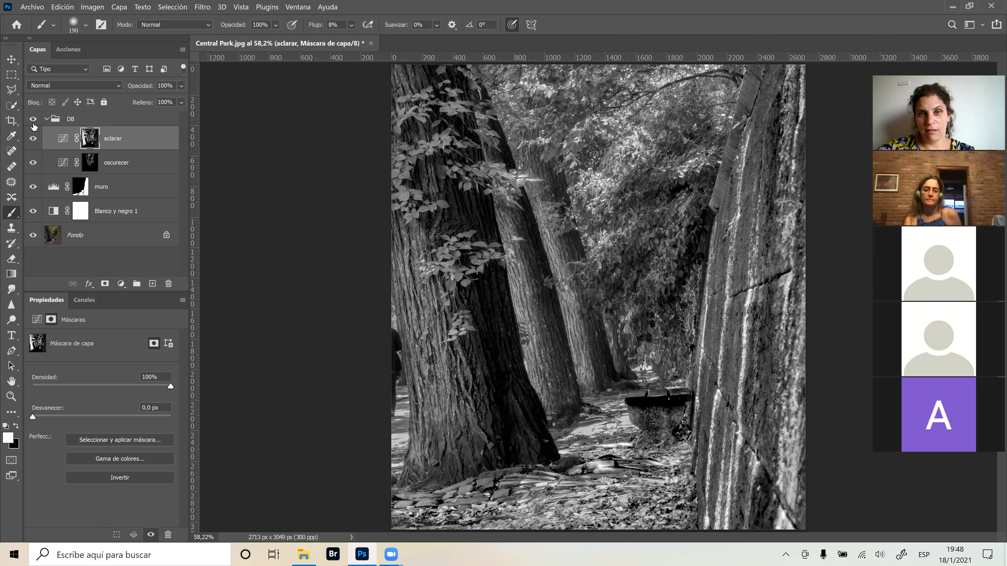
pyautogui.click(35, 124)
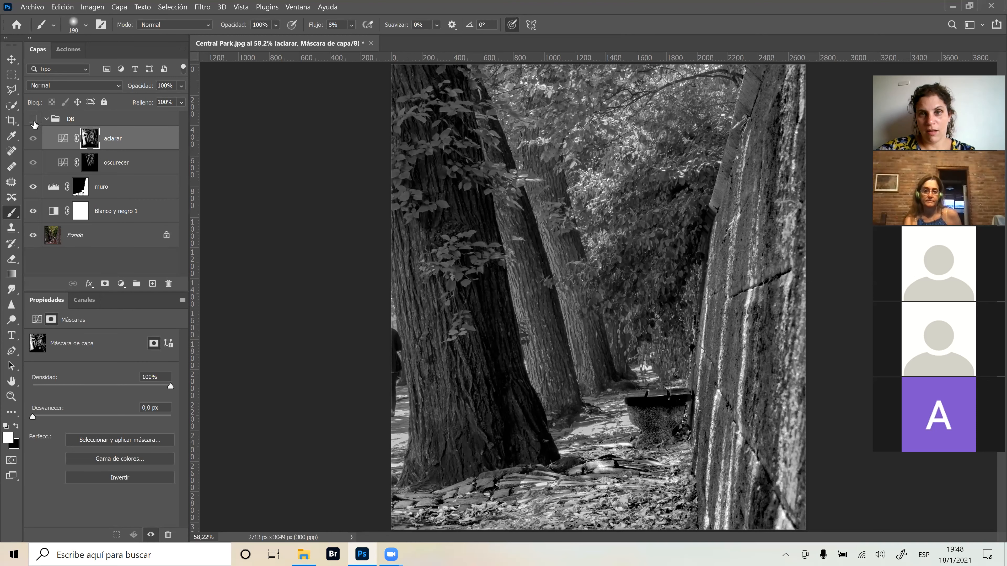
pyautogui.click(35, 122)
pyautogui.click(34, 120)
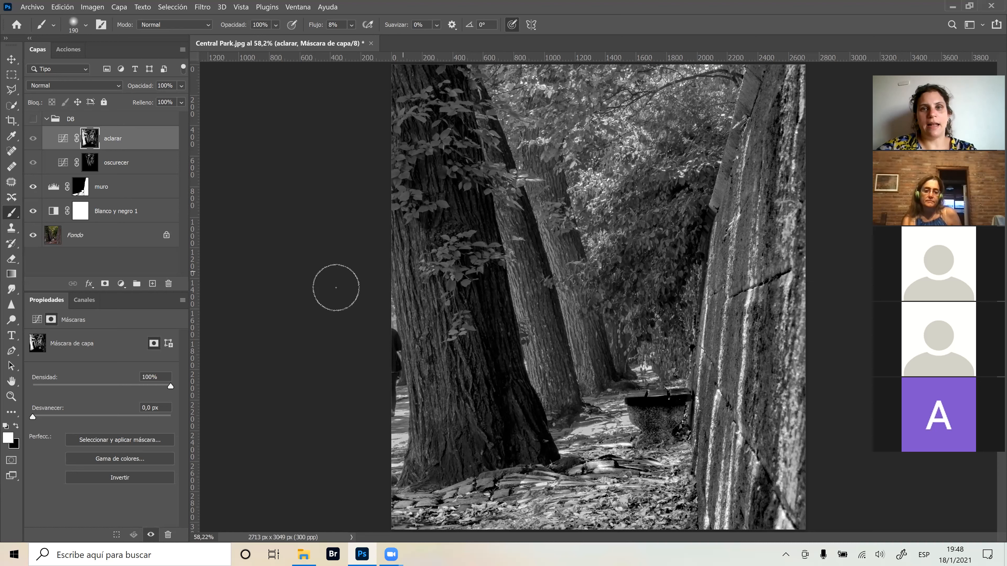
pyautogui.click(32, 120)
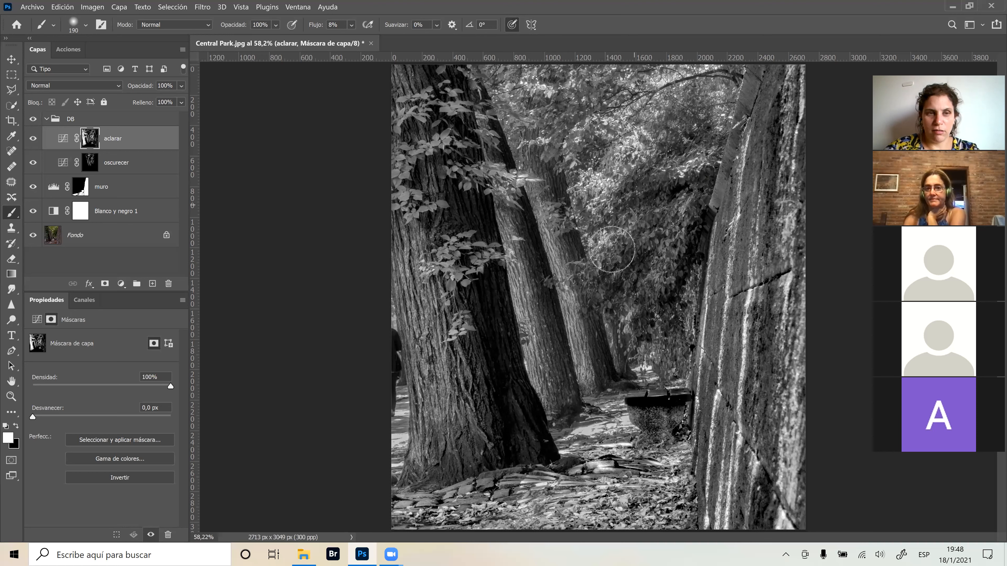
# Darken the upper foliage on the oscurecer mask with a 98 px brush, and reselect the aclarar mask.
pyautogui.click(91, 163)
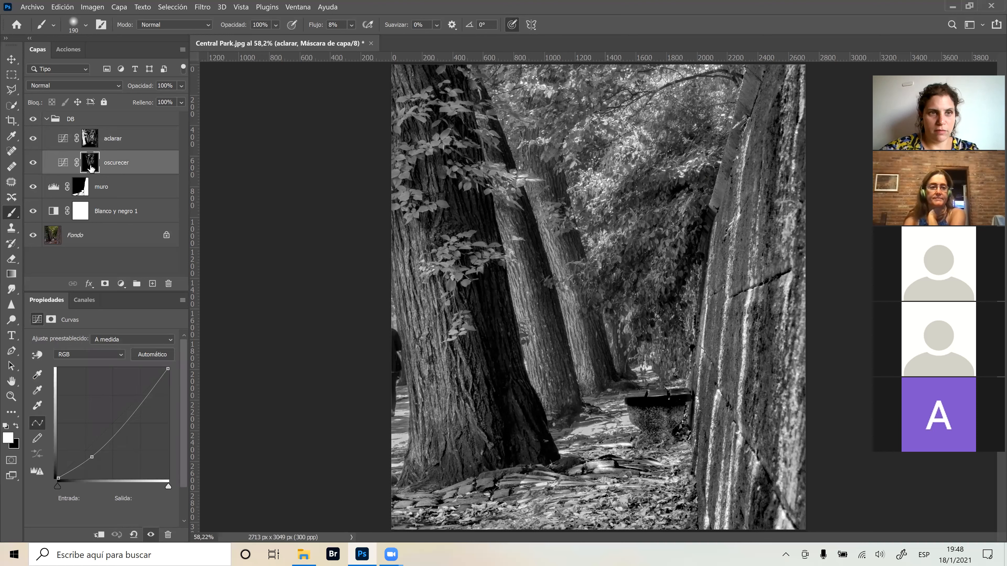
pyautogui.keyDown('alt'); pyautogui.rightClick(557, 138); pyautogui.keyUp('alt')
pyautogui.moveTo(681, 100); pyautogui.dragTo(669, 125)
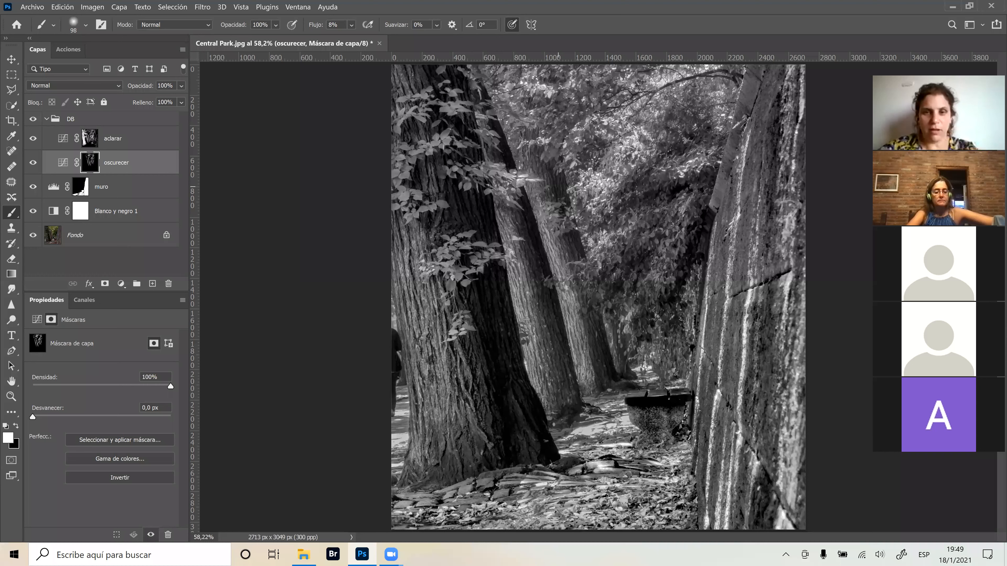
pyautogui.click(90, 138)
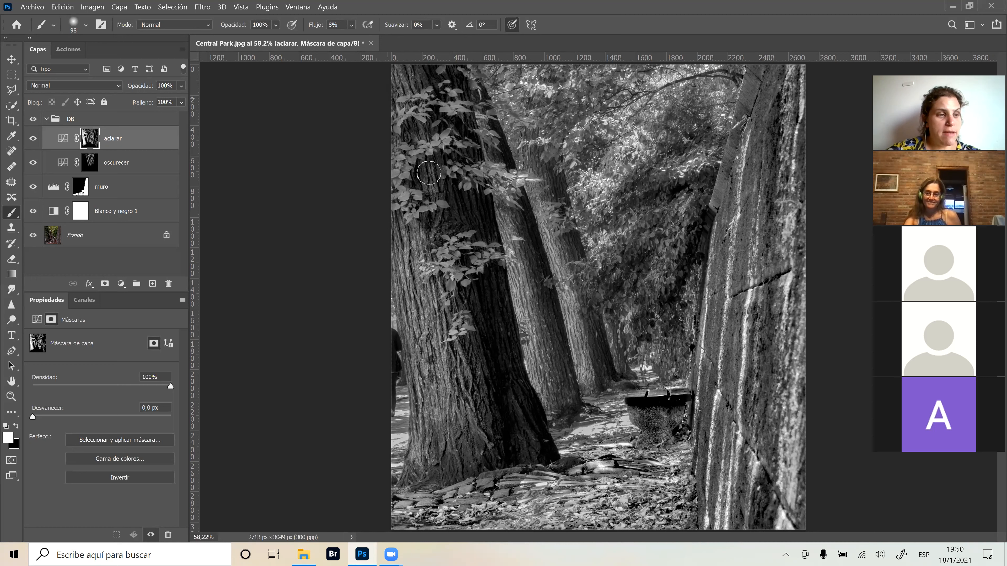
# Close Central Park.jpg without saving and open the dark night portrait raw file from the Photoshop III online folder.
pyautogui.click(371, 42)
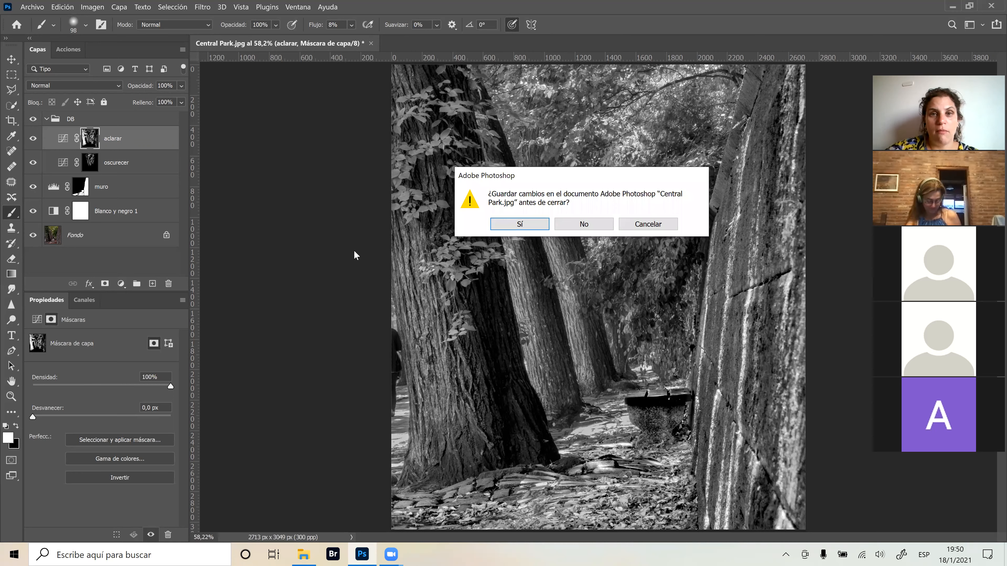
pyautogui.click(584, 224)
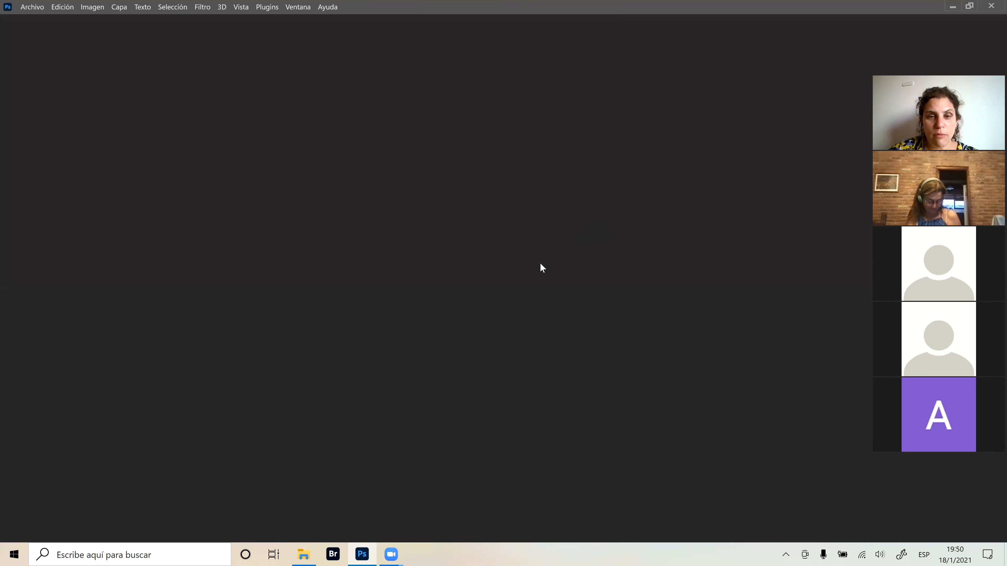
pyautogui.click(303, 555)
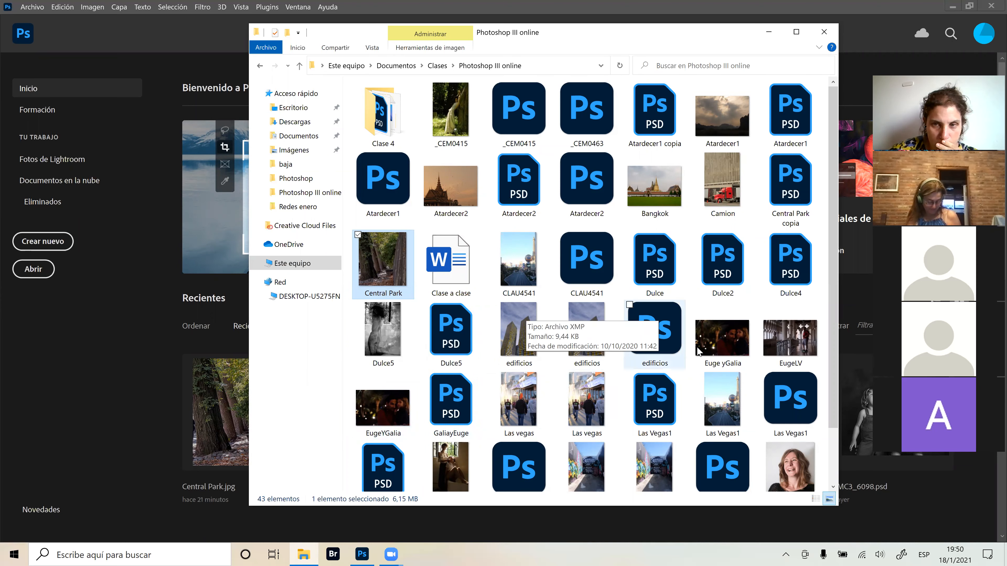
pyautogui.doubleClick(718, 341)
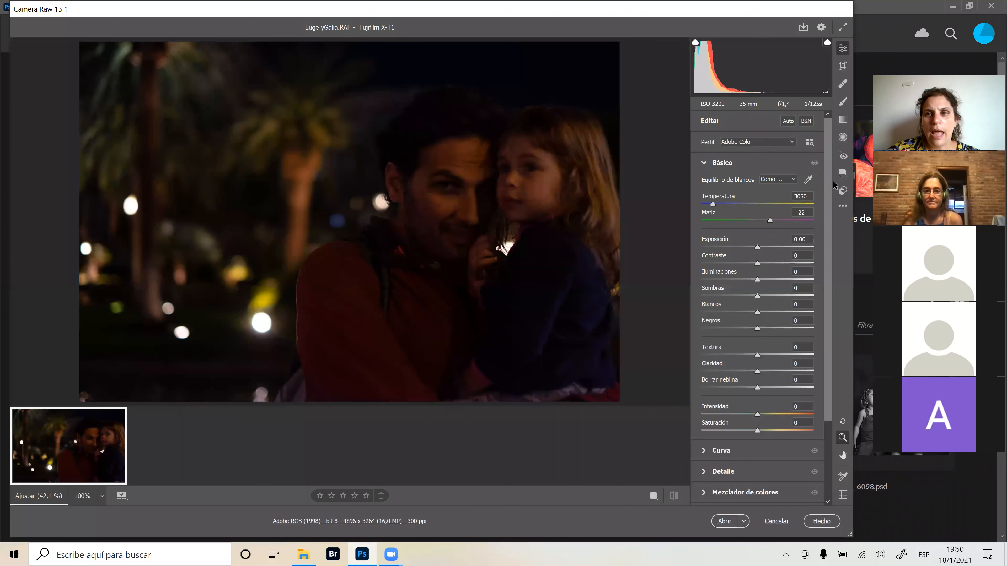
# Look through the Camera Raw adjustment sections, examining the Curva section and returning to the Básico settings.
pyautogui.scroll(-3, 834, 207)
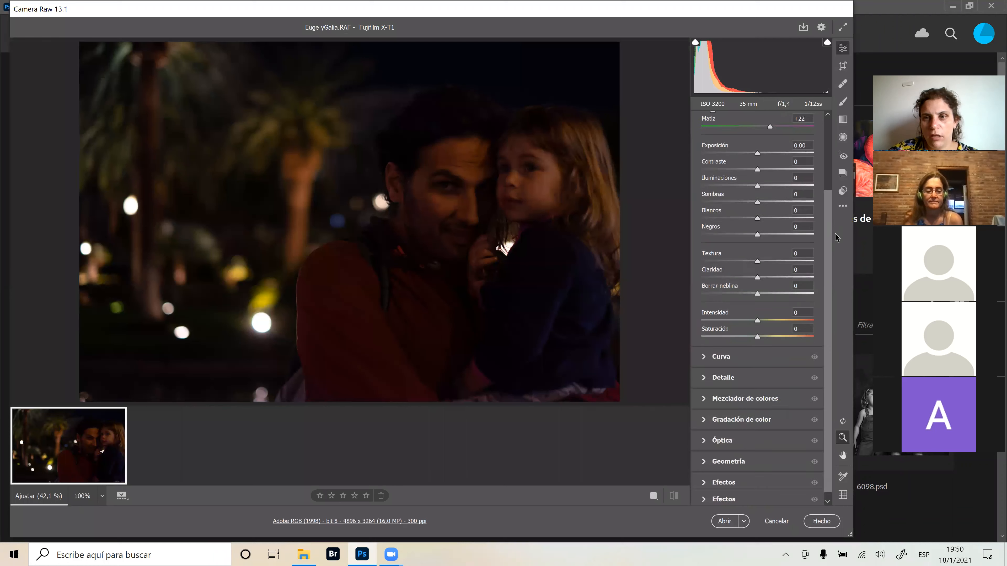
pyautogui.scroll(3, 830, 234)
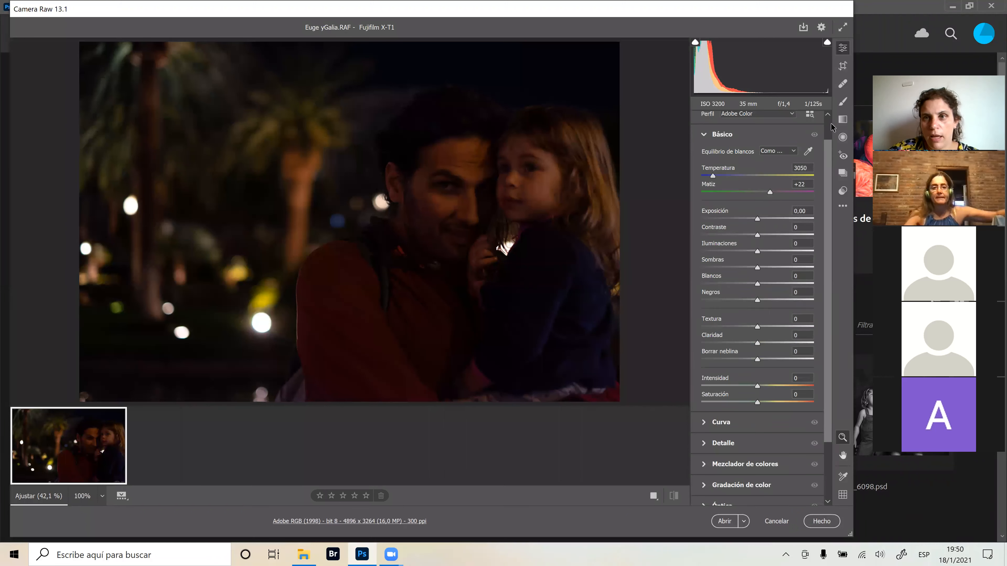
pyautogui.scroll(1, 831, 128)
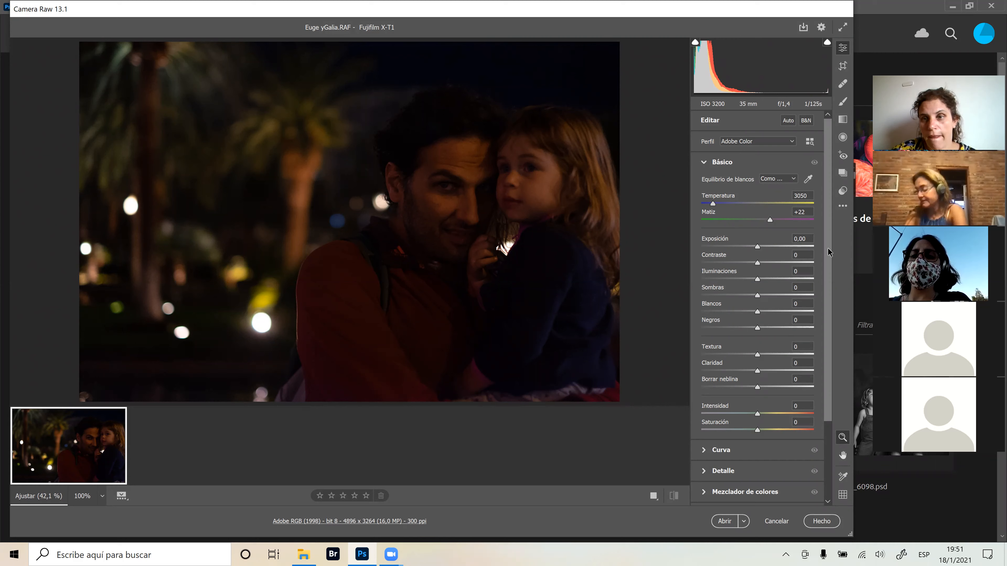
pyautogui.scroll(-2, 809, 242)
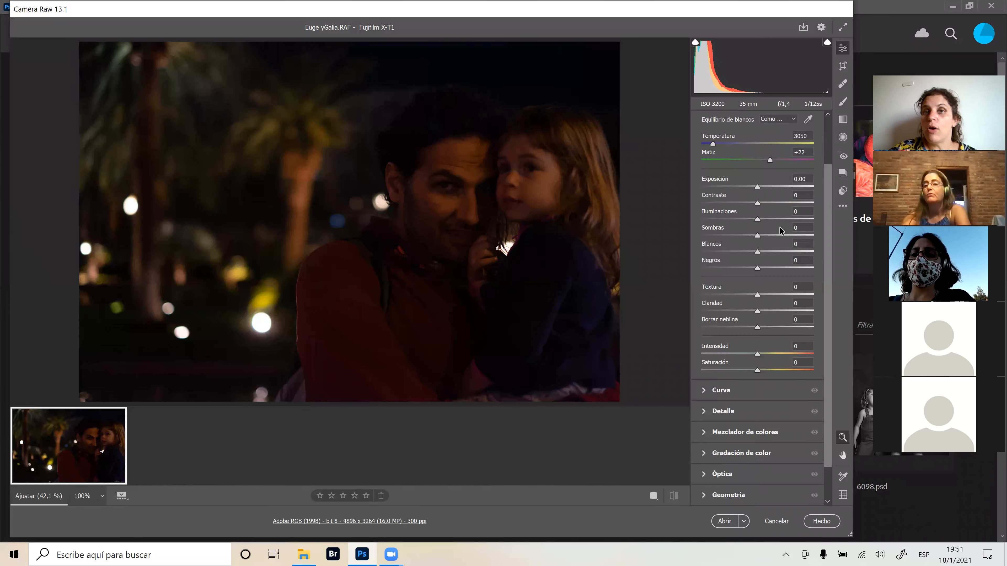
pyautogui.click(704, 391)
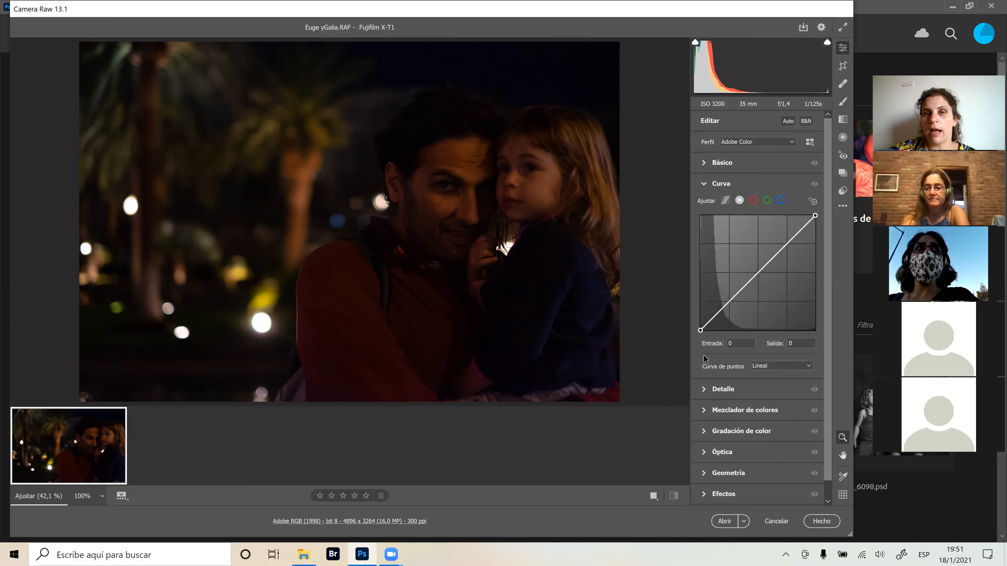
pyautogui.click(706, 185)
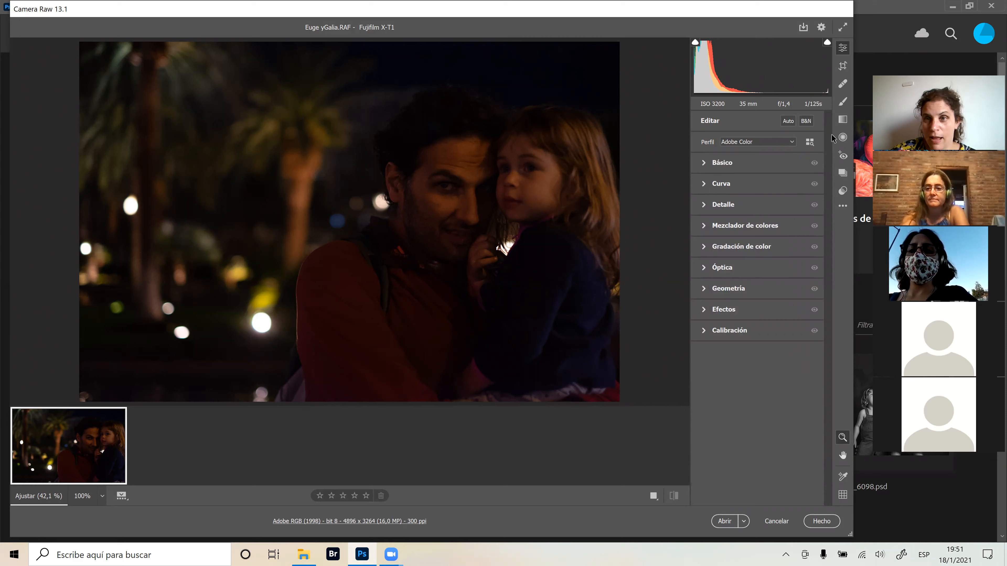
pyautogui.click(713, 164)
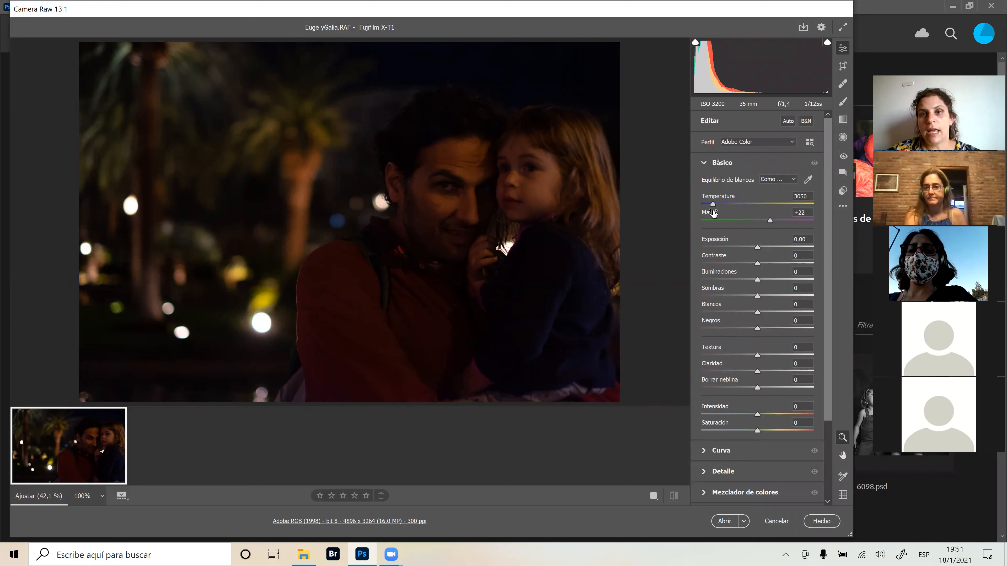
# Brighten the raw portrait: Exposición +1,70, Temperatura 3175, Iluminaciones +45, Sombras +10, Blancos +14 and Negros +12.
pyautogui.moveTo(712, 241); pyautogui.dragTo(726, 237)
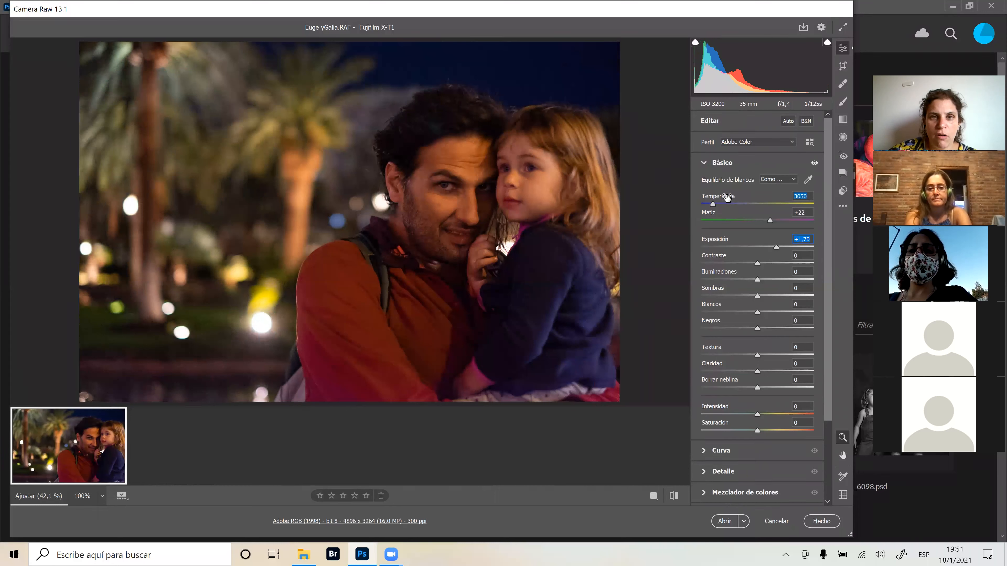
pyautogui.moveTo(727, 197); pyautogui.dragTo(730, 226)
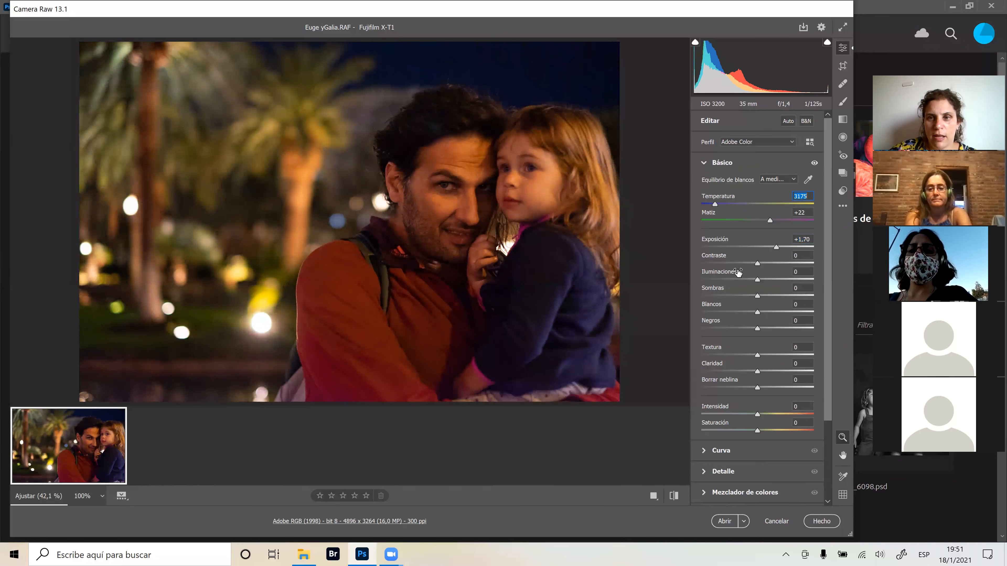
pyautogui.moveTo(738, 272); pyautogui.dragTo(743, 272)
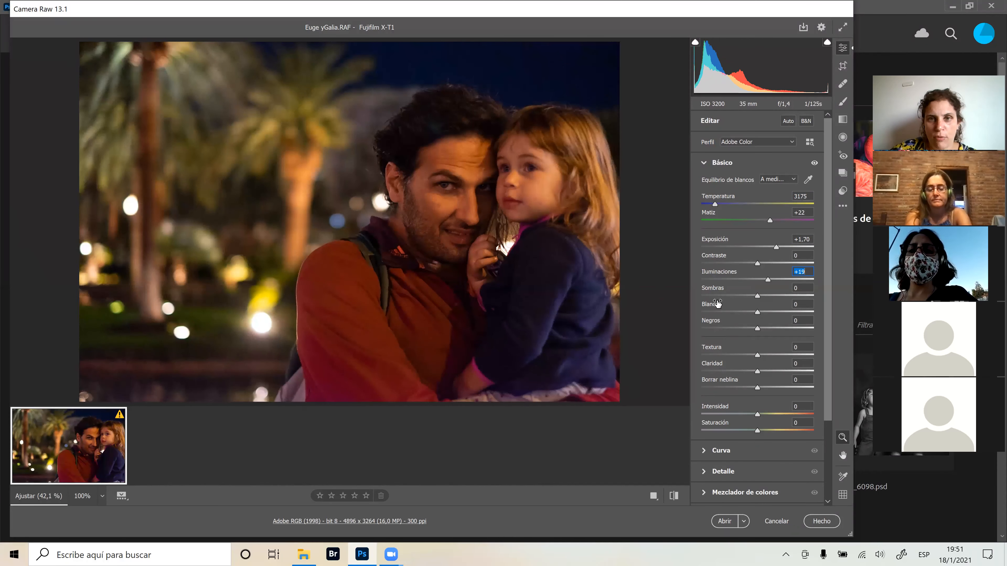
pyautogui.moveTo(725, 289); pyautogui.dragTo(731, 288)
pyautogui.moveTo(716, 304); pyautogui.dragTo(715, 322)
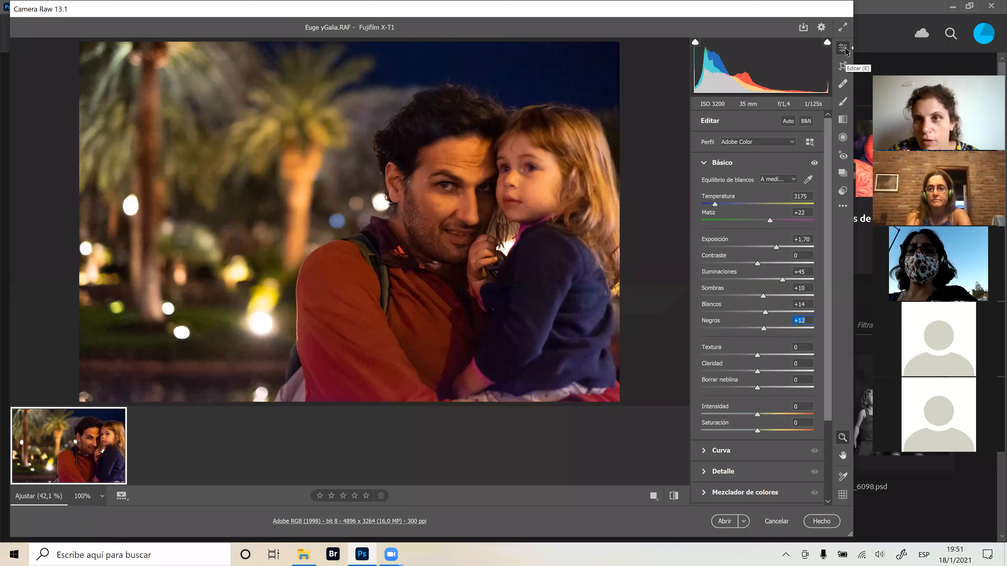
# Save the default subset of settings as an XMP file in the Selección folder, and cancel Camera Raw without applying the edits.
pyautogui.click(843, 206)
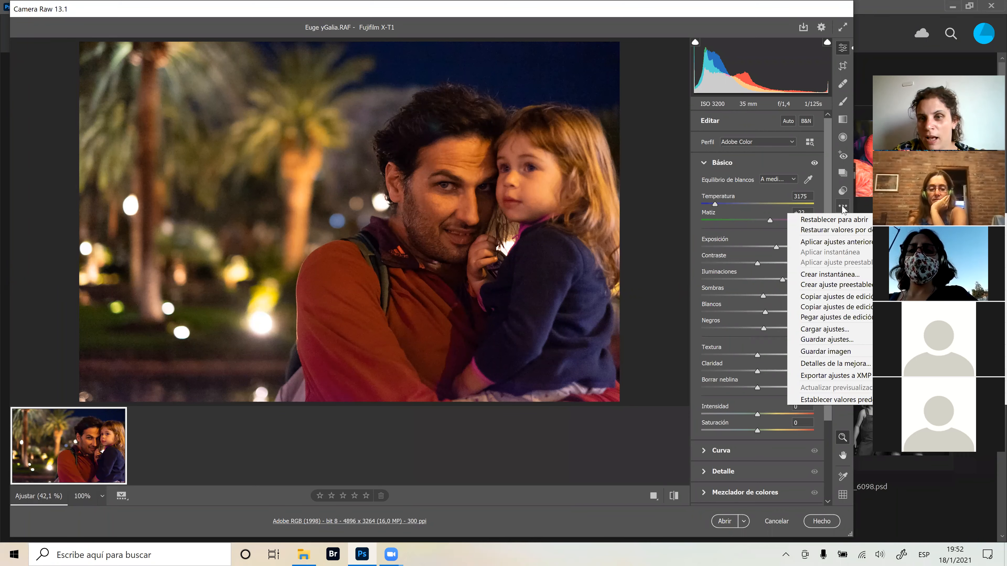
pyautogui.click(834, 340)
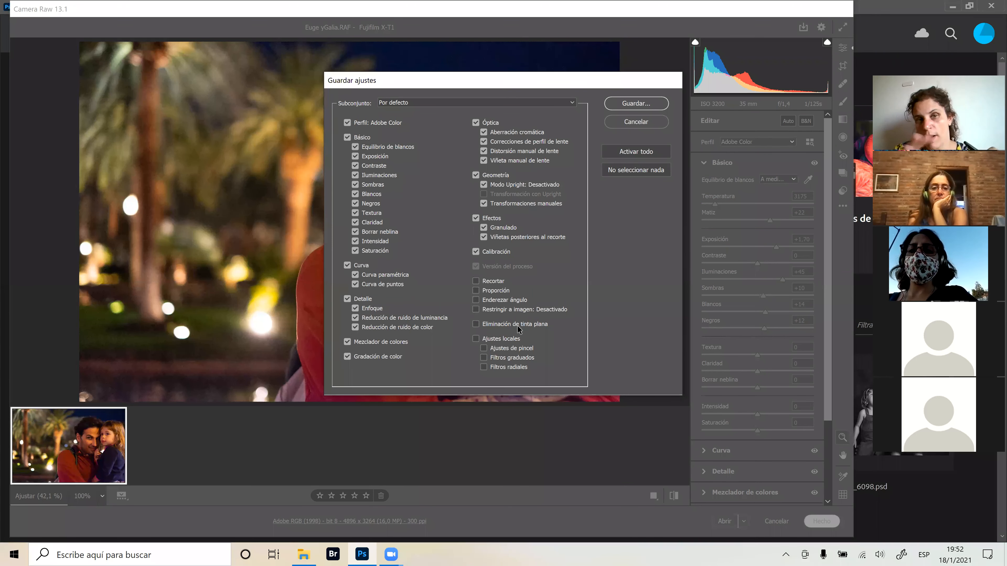
pyautogui.click(651, 102)
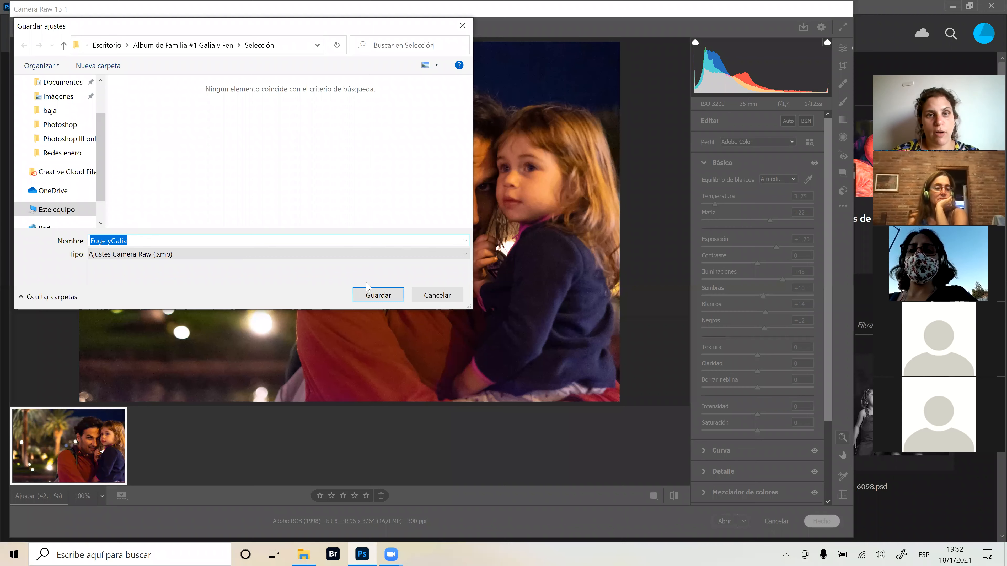
pyautogui.click(374, 296)
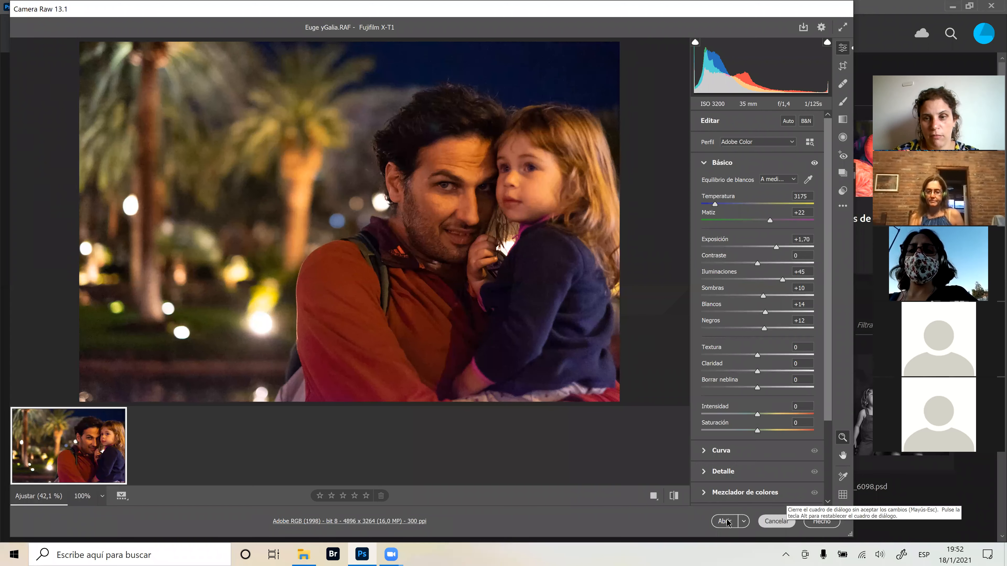
pyautogui.click(772, 524)
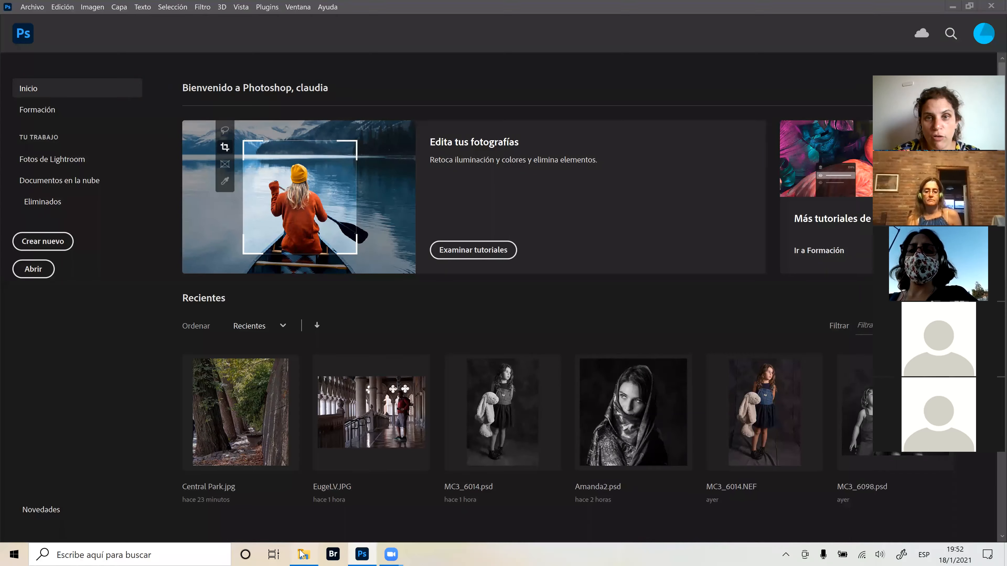
# Reopen the raw night portrait, load its saved XMP settings from the Selección folder, and cancel Camera Raw without applying them.
pyautogui.click(302, 555)
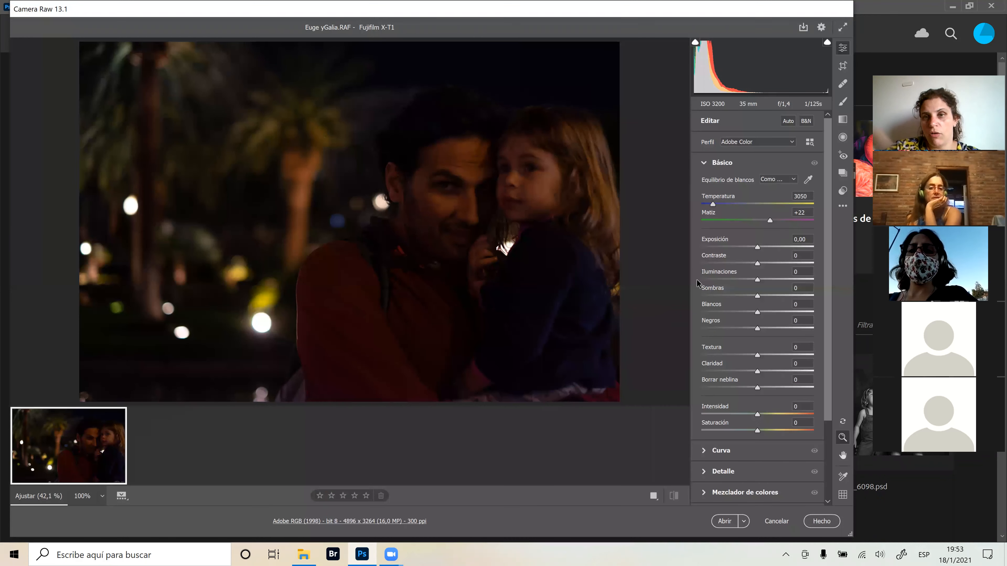
pyautogui.click(843, 207)
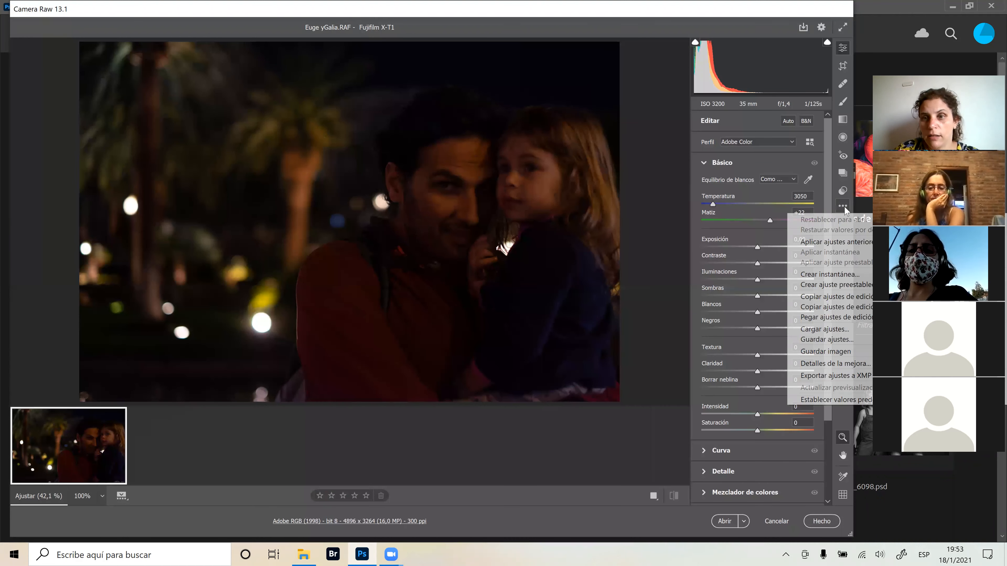
pyautogui.click(826, 329)
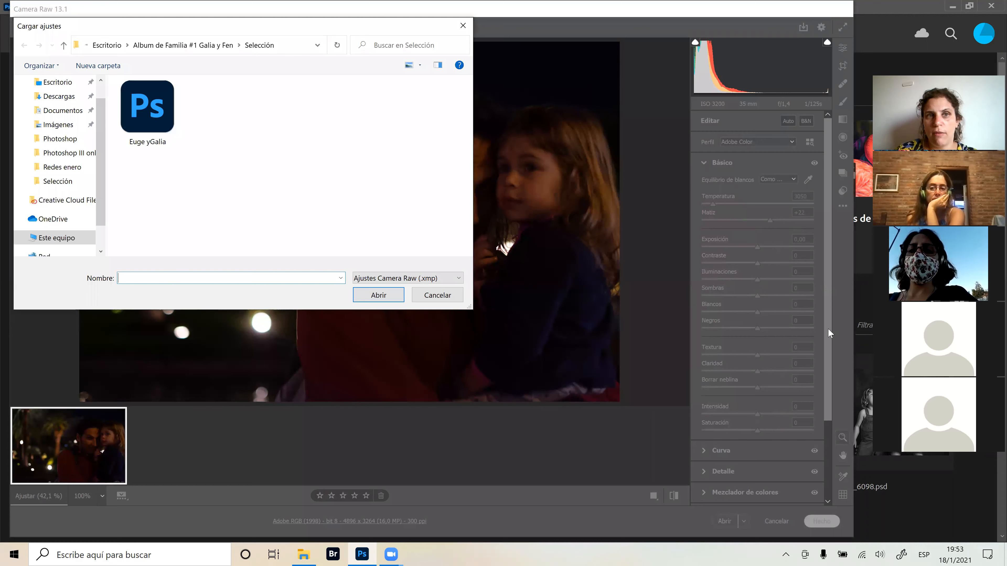
pyautogui.click(139, 104)
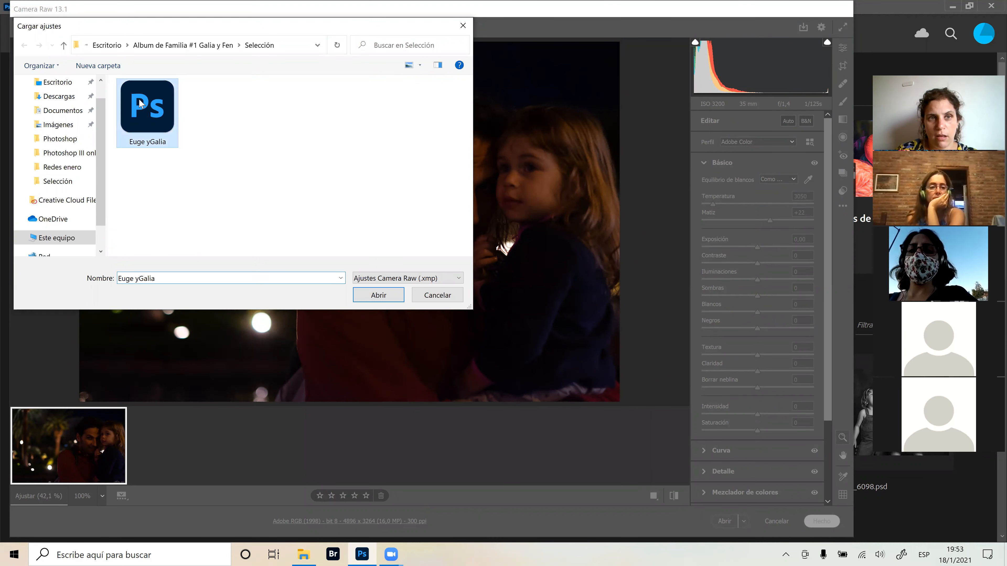
pyautogui.click(373, 303)
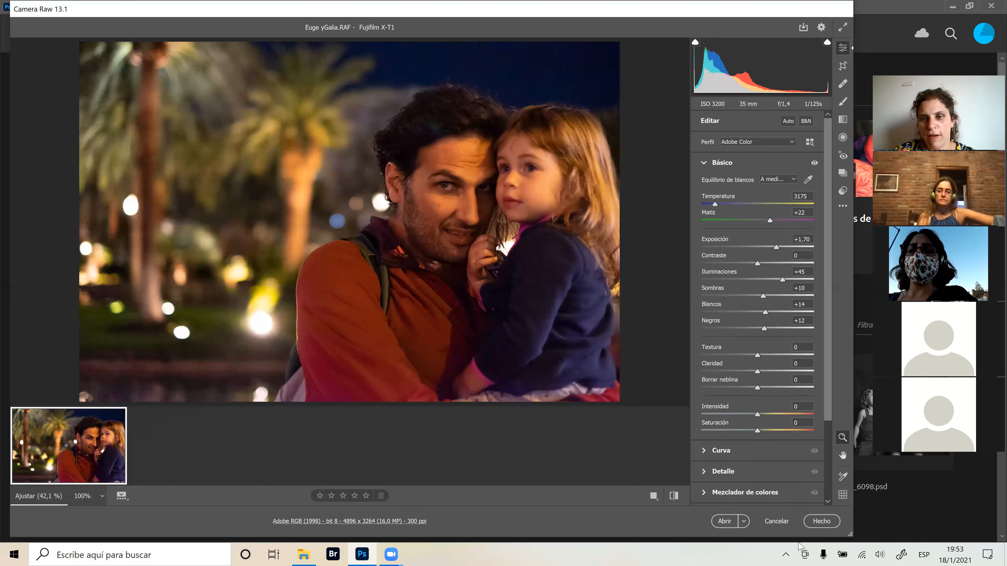
pyautogui.click(783, 524)
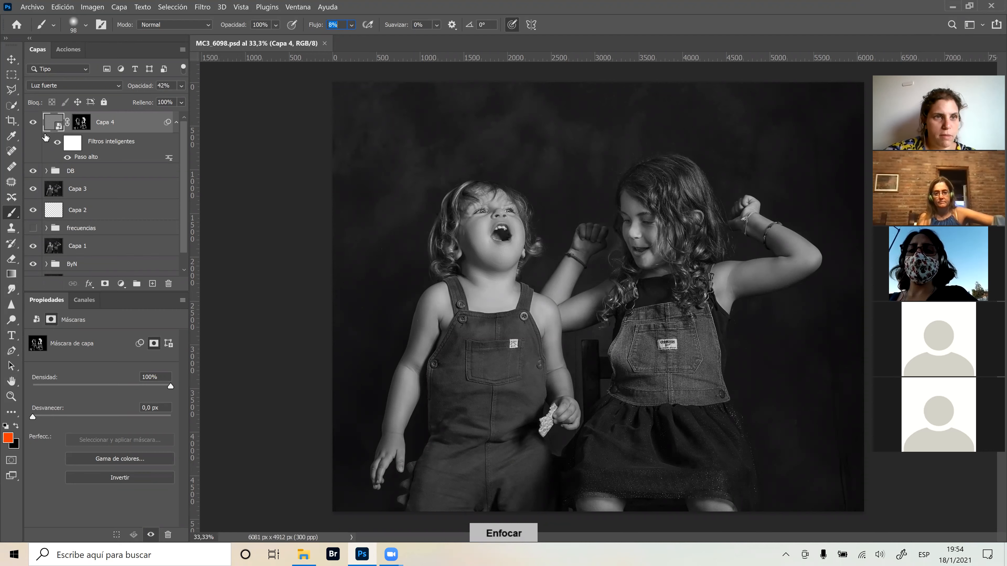
# View the smaller child's face in MC3_6098.psd at 100% and compare it with the DB group hidden and shown.
pyautogui.click(11, 60)
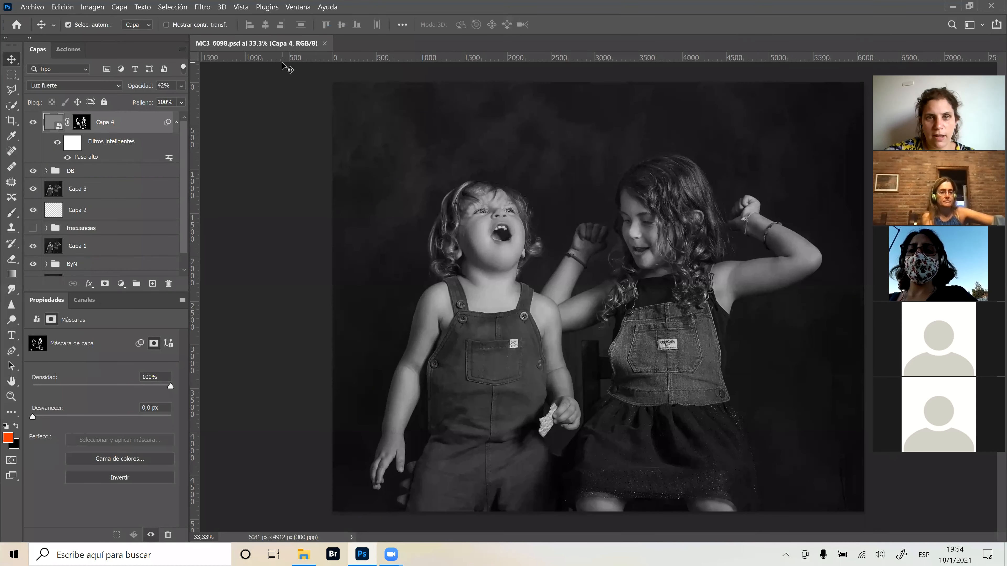
pyautogui.hotkey('ctrl', '+')
pyautogui.hotkey('ctrl', '+')
pyautogui.hotkey('ctrl', '+')
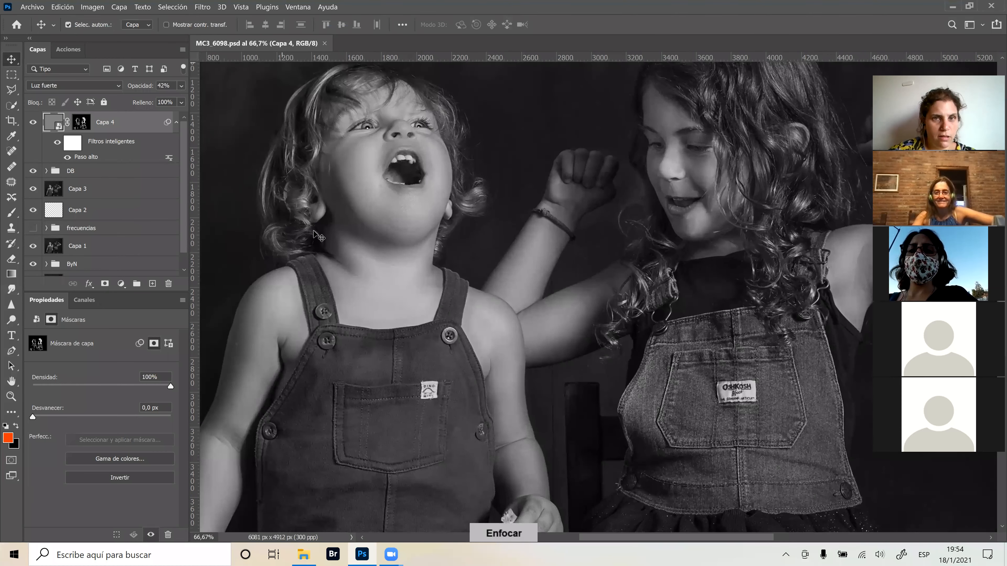
pyautogui.hotkey('ctrl', '+')
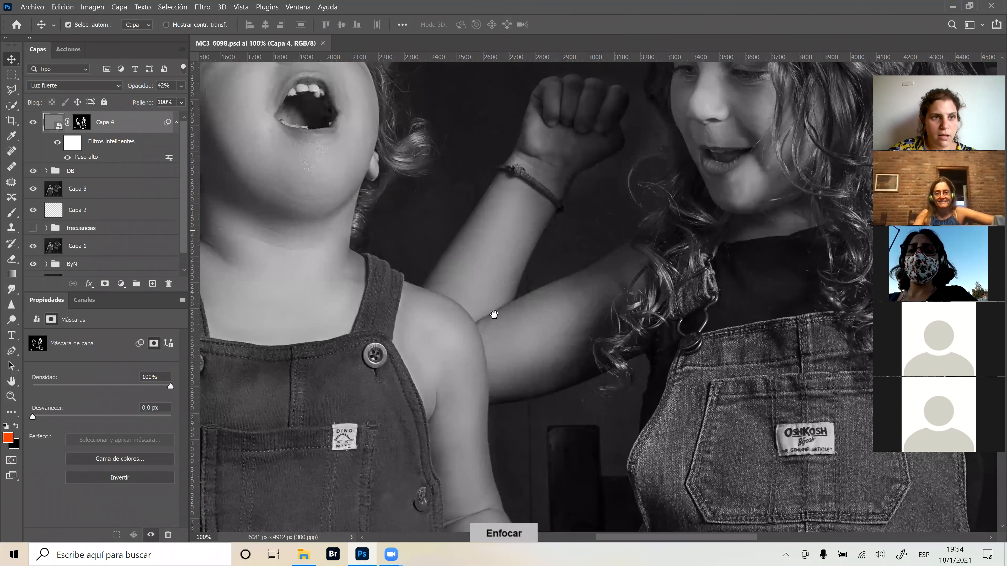
pyautogui.moveTo(423, 240); pyautogui.dragTo(603, 331)
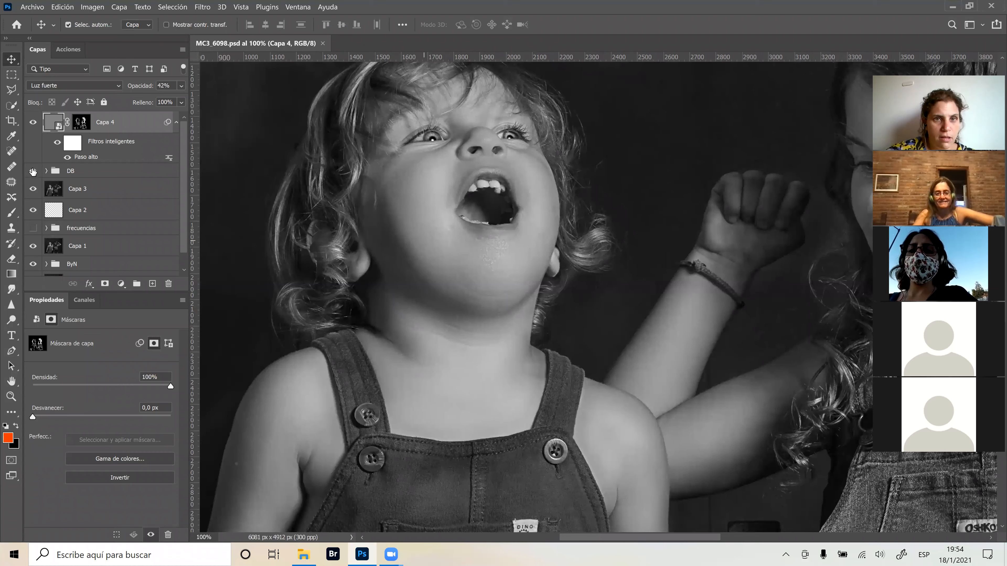
pyautogui.click(32, 171)
pyautogui.click(32, 172)
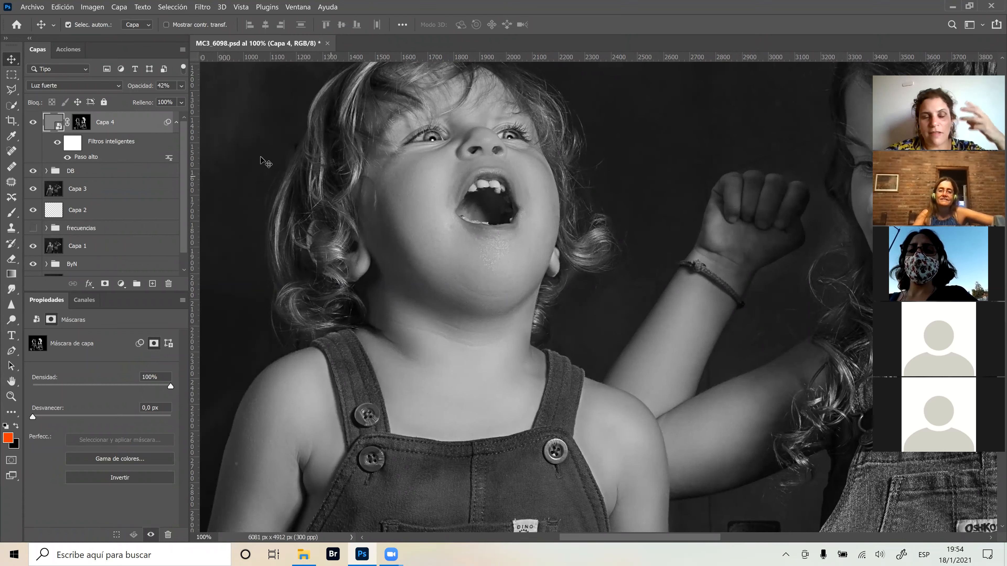
pyautogui.click(32, 170)
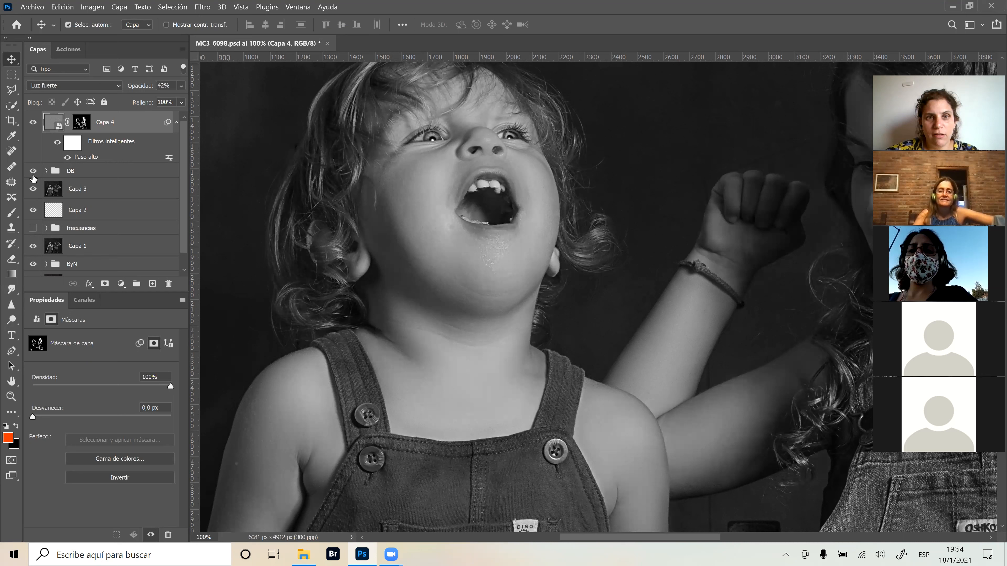
pyautogui.click(34, 178)
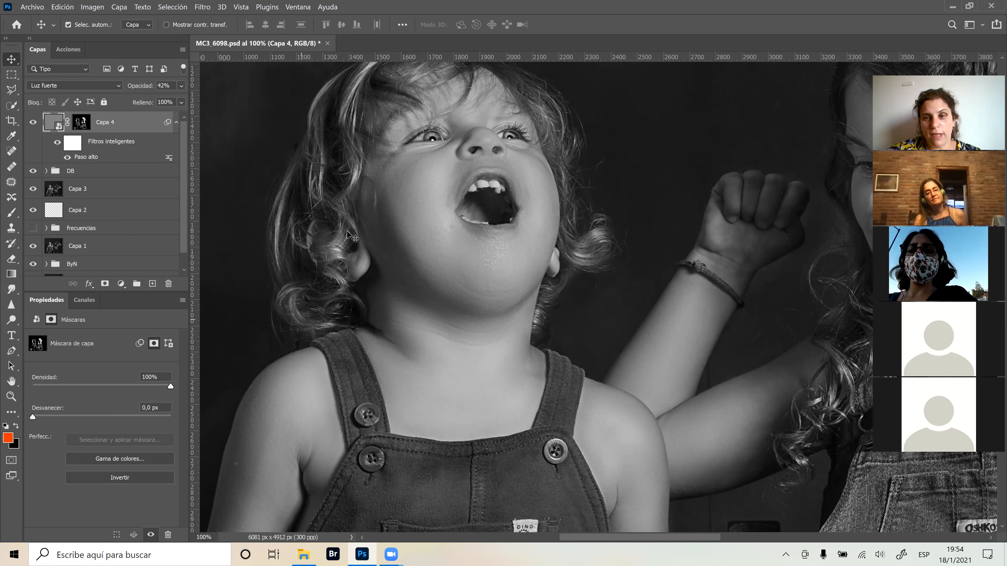
# Compare the curly-haired girl's face, arms and denim bib with the DB group hidden and shown.
pyautogui.moveTo(570, 279); pyautogui.dragTo(427, 279)
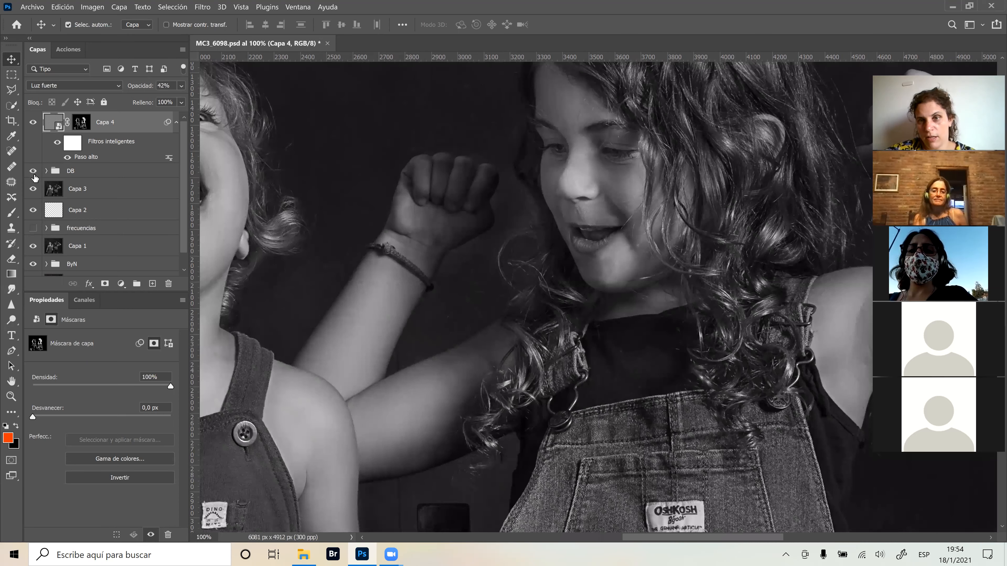
pyautogui.click(34, 175)
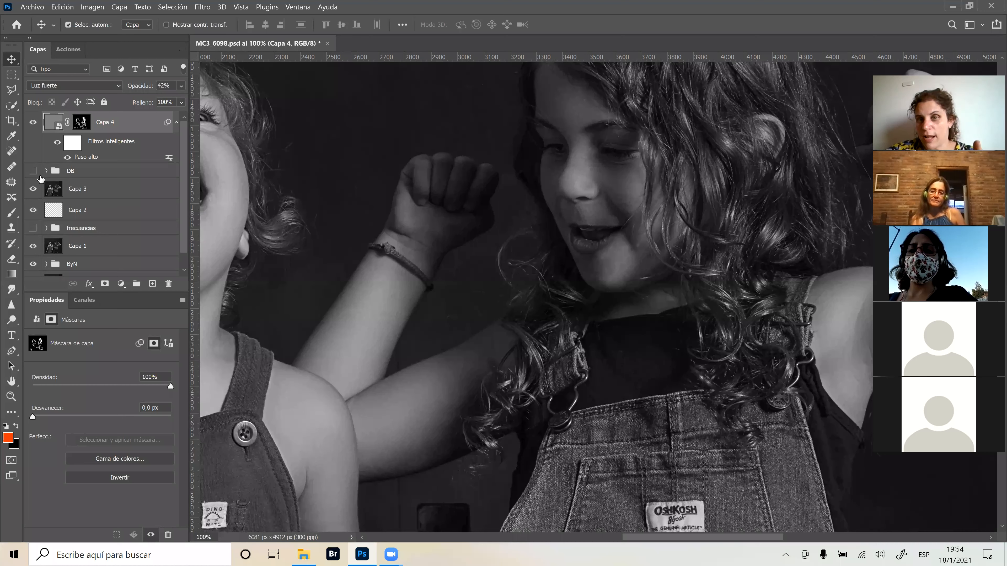
pyautogui.click(38, 172)
pyautogui.click(34, 171)
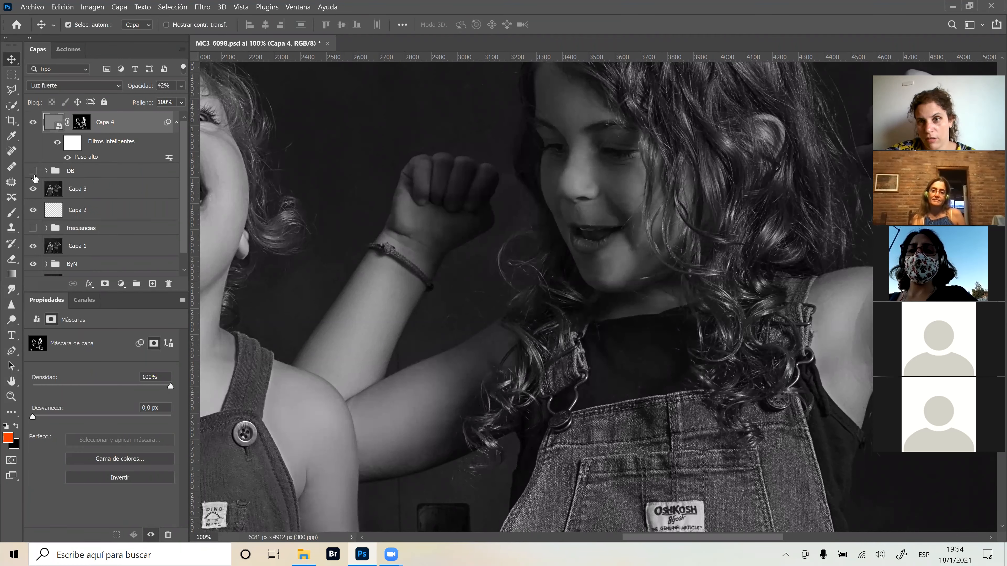
pyautogui.click(33, 171)
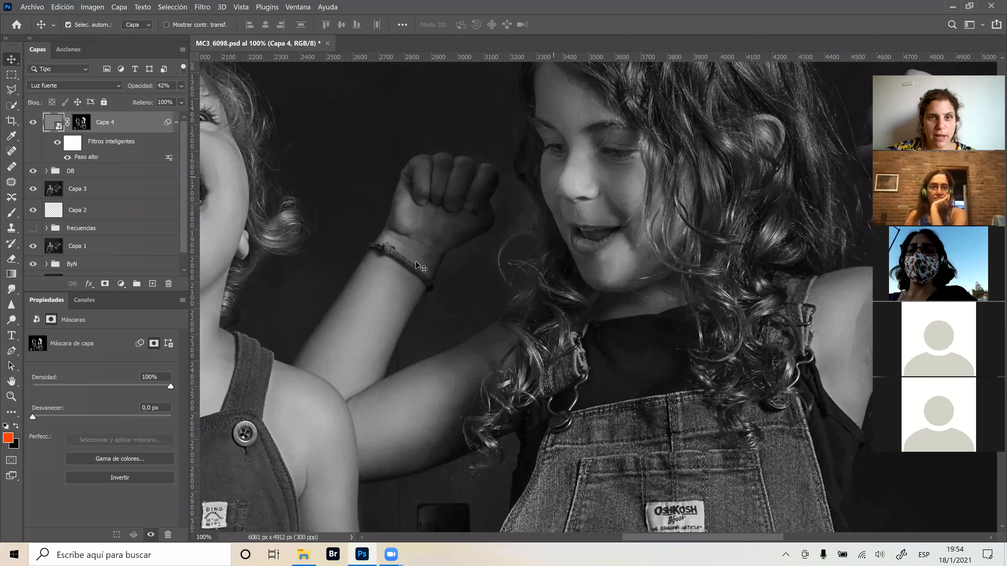
# Compare both children's faces side by side with the DB group hidden and shown.
pyautogui.moveTo(477, 332); pyautogui.dragTo(619, 378)
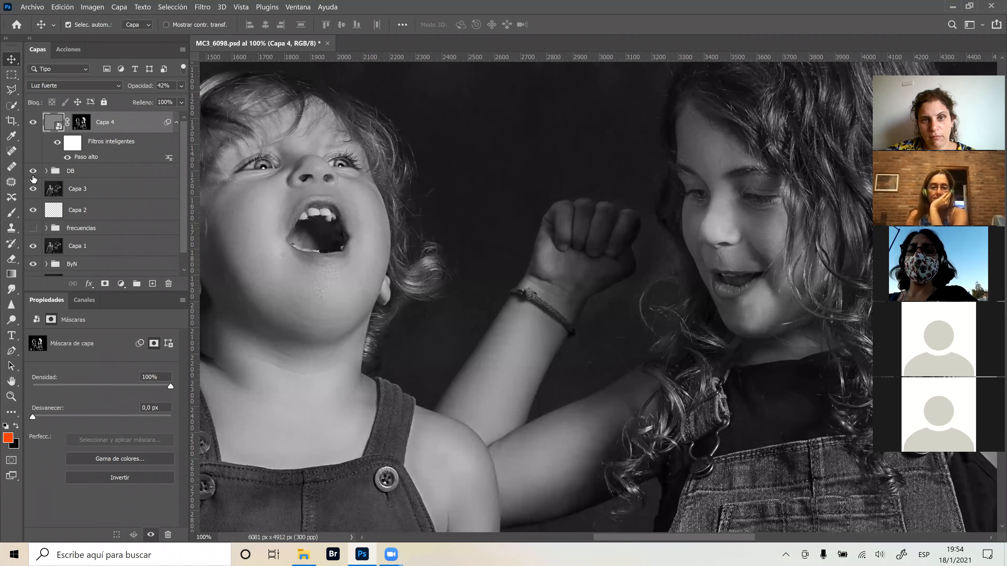
pyautogui.click(33, 171)
pyautogui.click(33, 175)
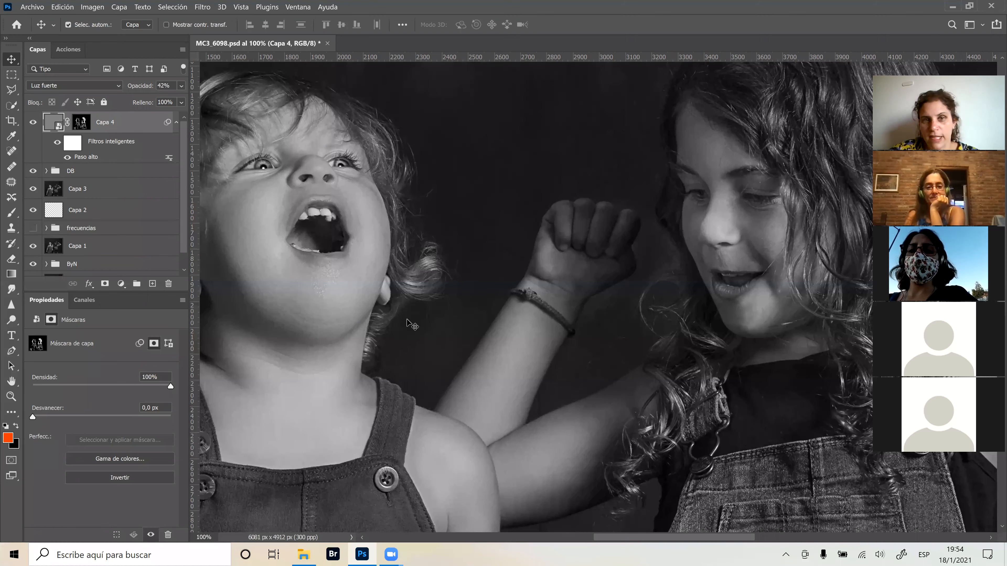
pyautogui.click(33, 169)
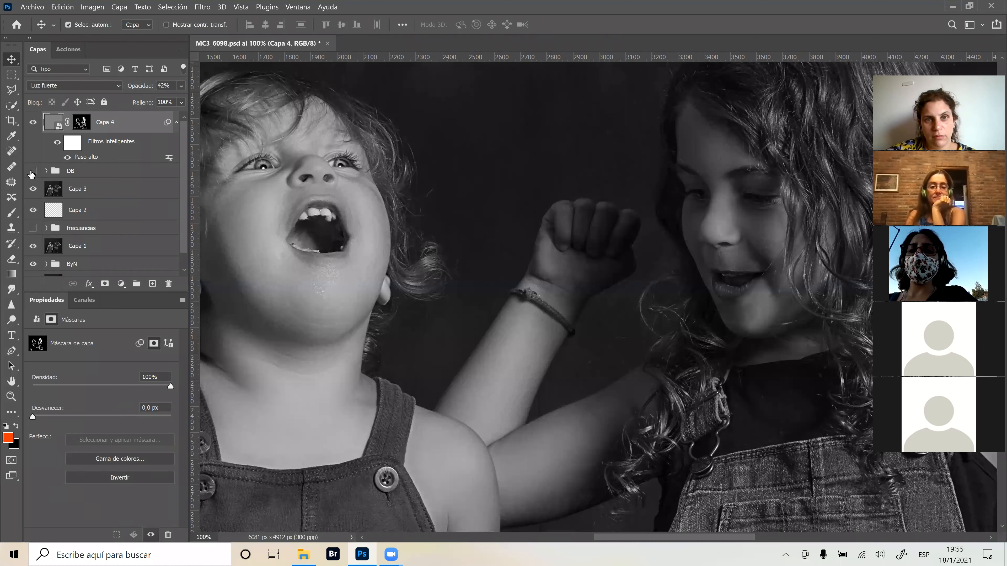
pyautogui.click(33, 185)
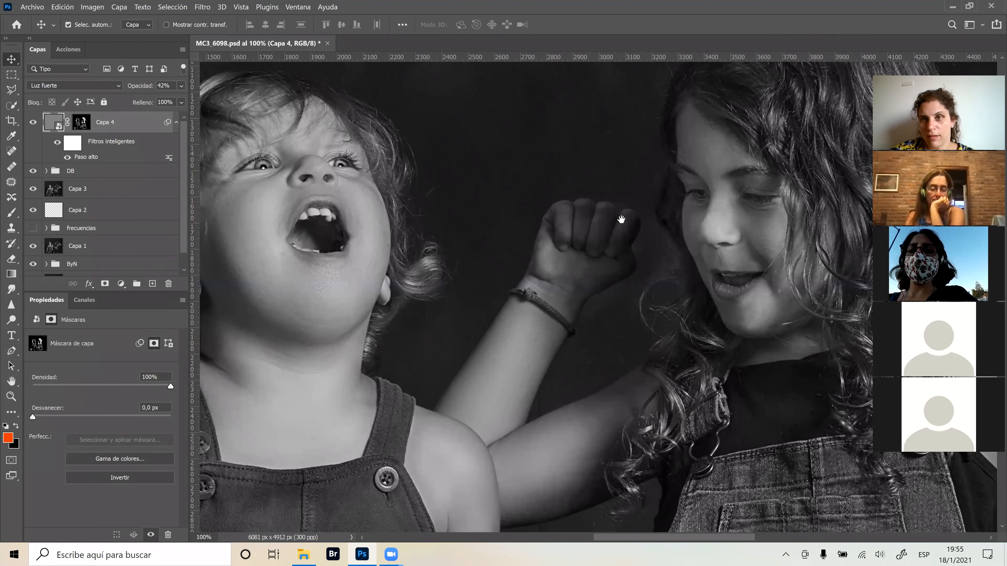
# Examine the retouched photo at 100%: the girl's hair, raised arm and skirt, and the smaller child's face and overalls.
pyautogui.moveTo(553, 268); pyautogui.dragTo(491, 342)
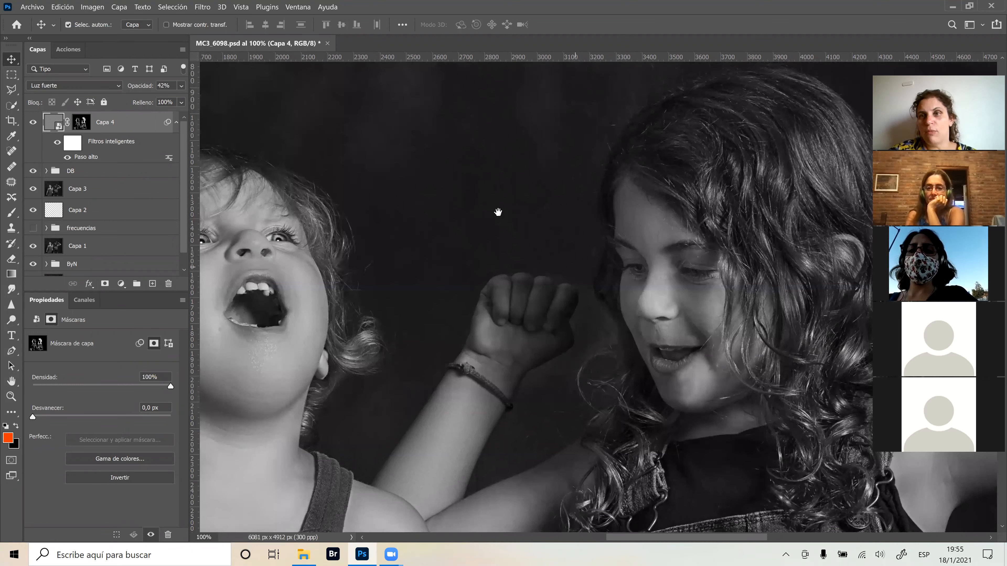
pyautogui.moveTo(553, 220); pyautogui.dragTo(455, 220)
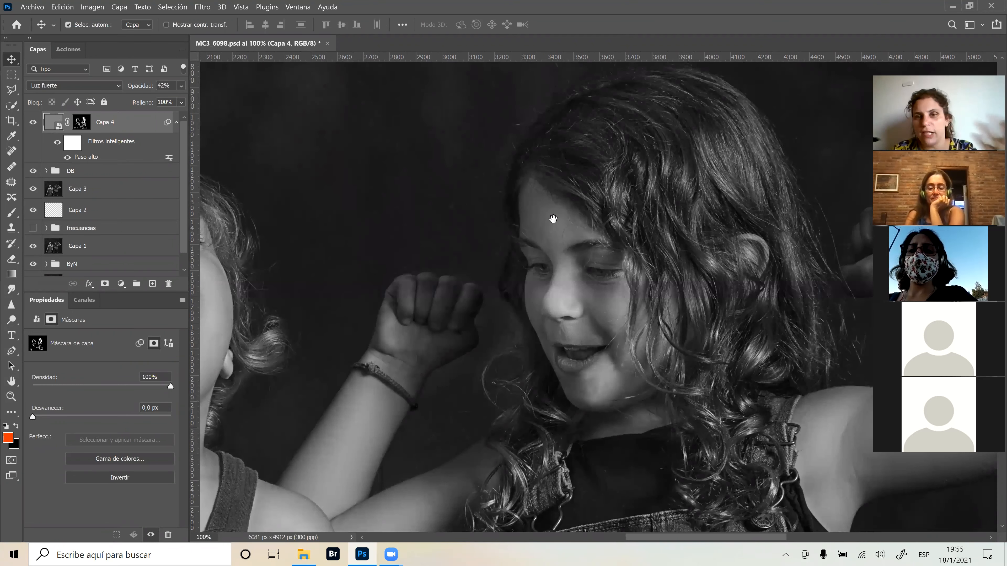
pyautogui.moveTo(562, 208); pyautogui.dragTo(365, 95)
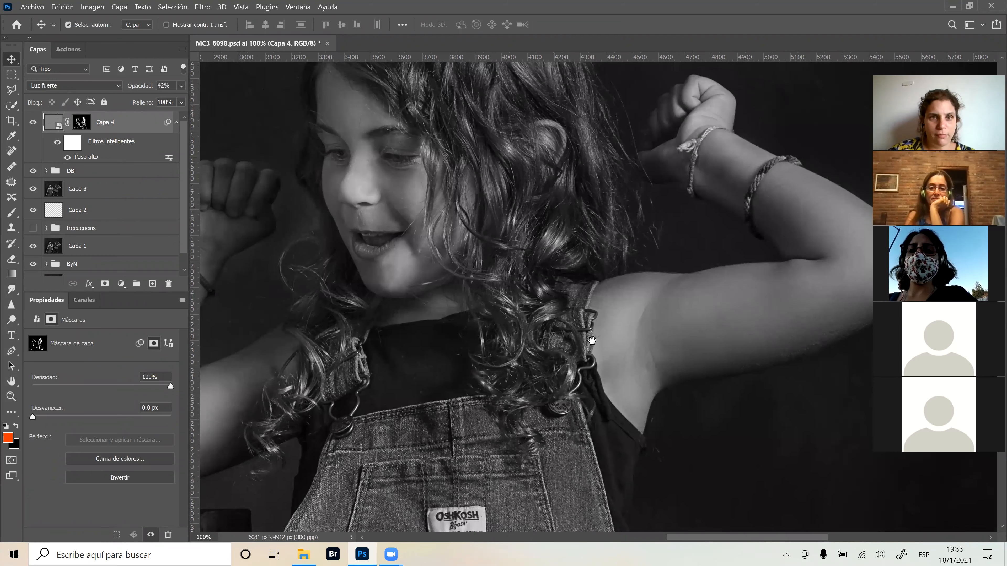
pyautogui.moveTo(592, 340); pyautogui.dragTo(595, 349)
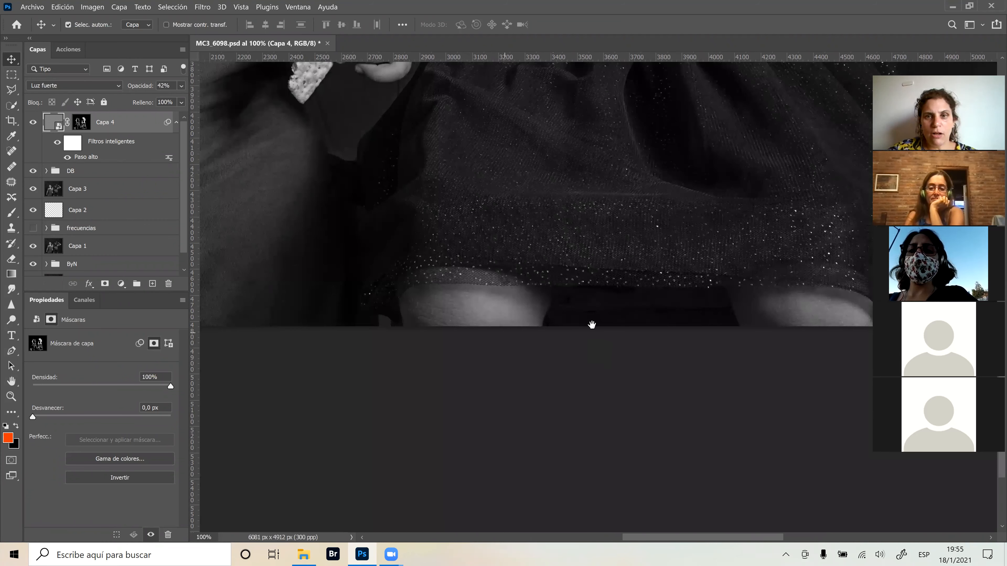
pyautogui.moveTo(422, 288); pyautogui.dragTo(613, 370)
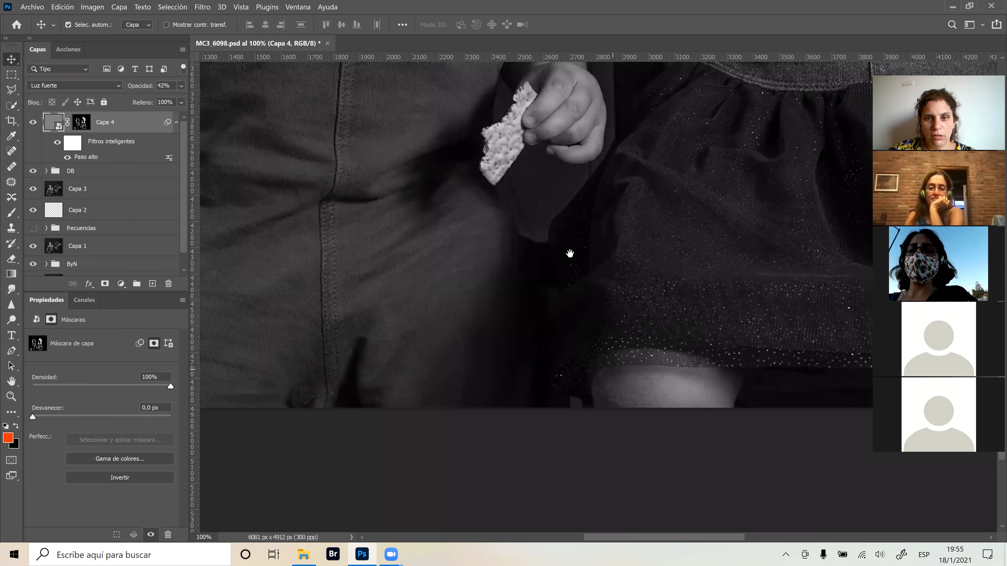
pyautogui.moveTo(569, 253); pyautogui.dragTo(571, 259)
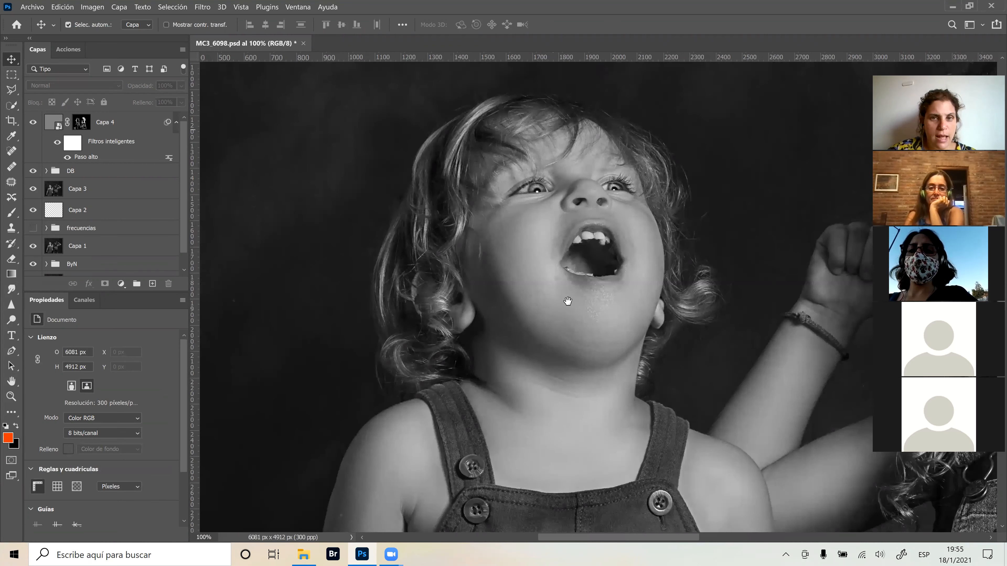
pyautogui.moveTo(568, 301); pyautogui.dragTo(572, 259)
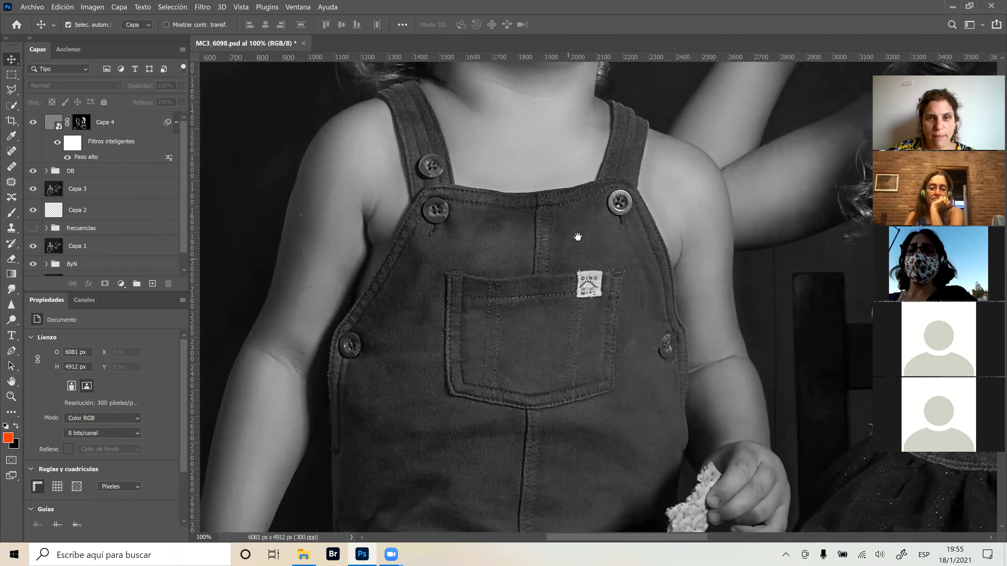
pyautogui.scroll(-5, 574, 240)
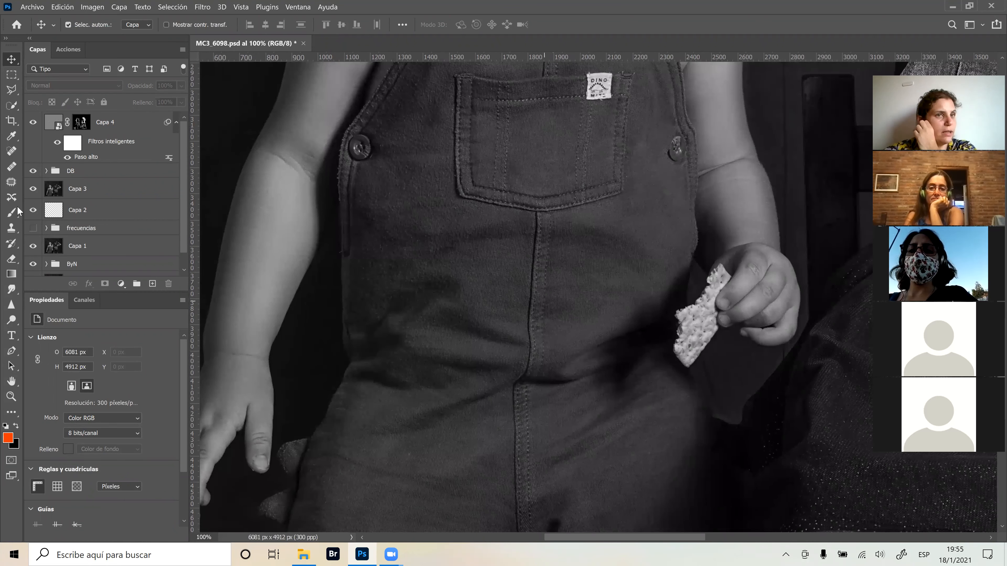
# Compare the folds of the smaller child's overalls by hiding and restoring the DB group and the Capa 3 layer.
pyautogui.click(33, 170)
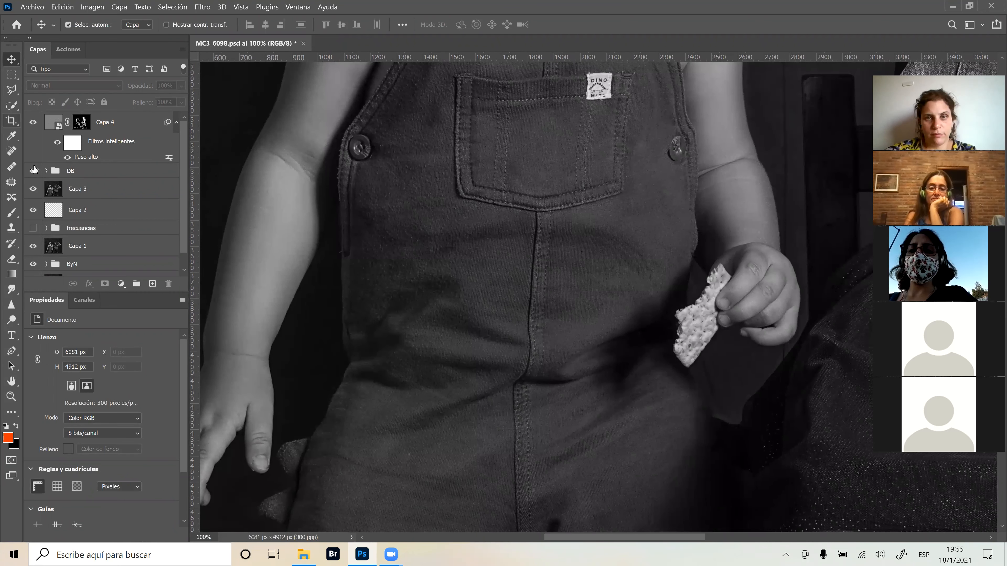
pyautogui.click(33, 188)
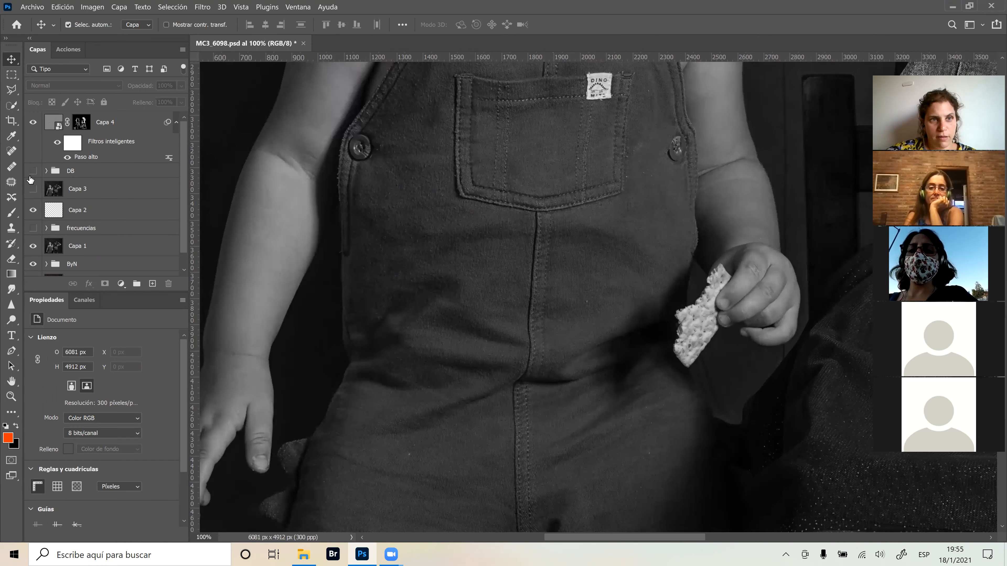
pyautogui.click(34, 180)
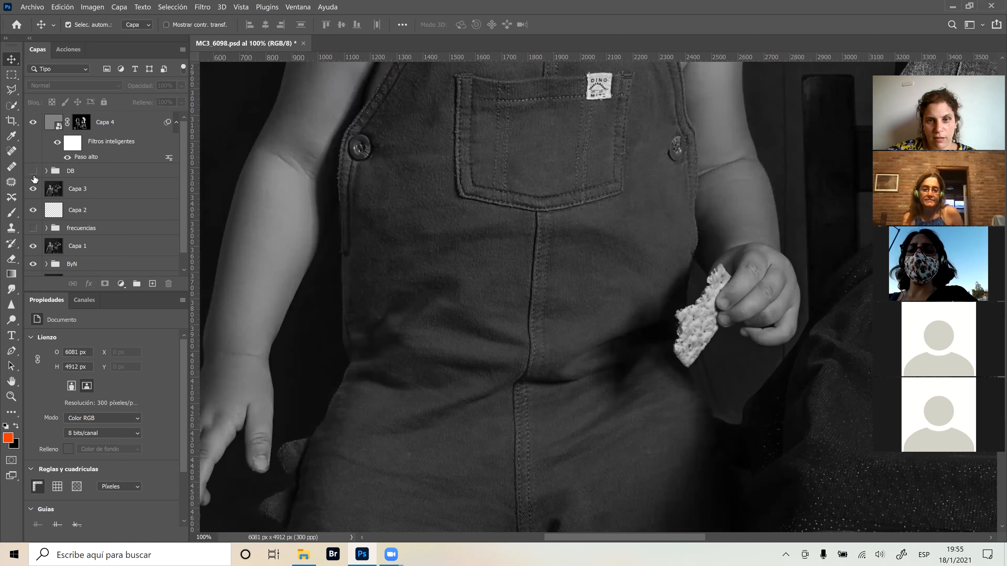
pyautogui.click(32, 171)
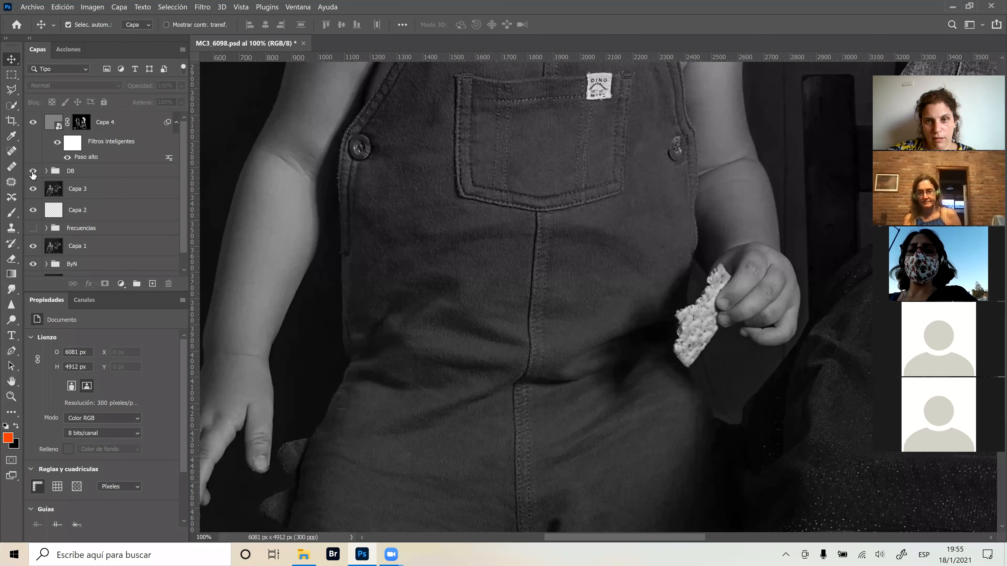
pyautogui.click(34, 173)
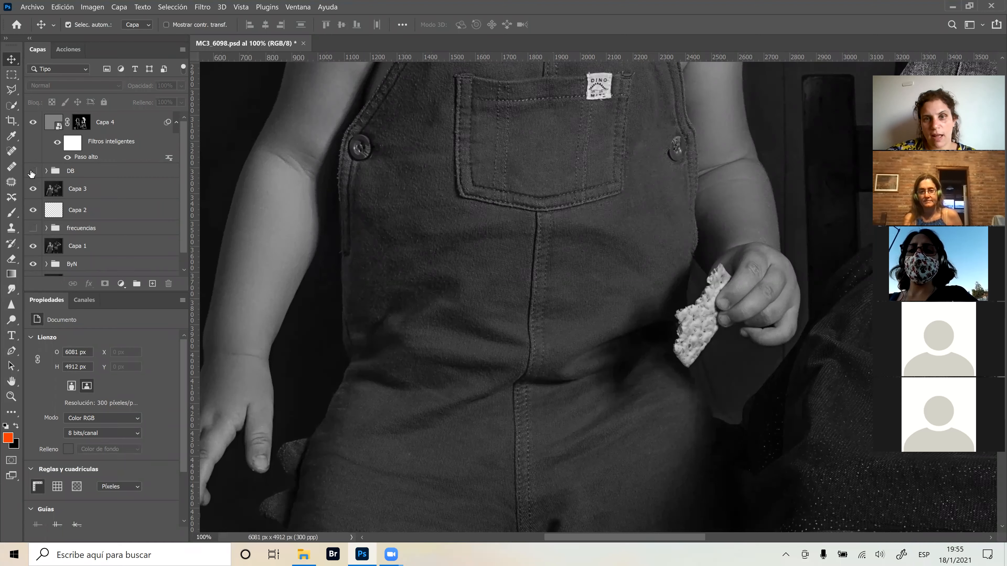
pyautogui.click(32, 172)
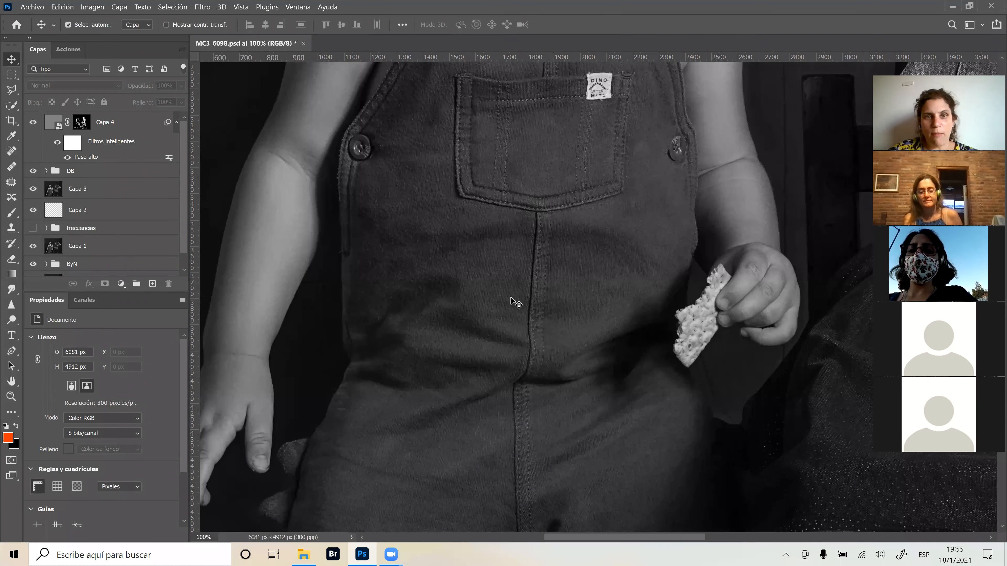
# Compare the smaller child's bare arms, hands and overalls with the DB group hidden and shown.
pyautogui.moveTo(501, 295); pyautogui.dragTo(570, 290)
pyautogui.click(32, 171)
pyautogui.click(32, 171)
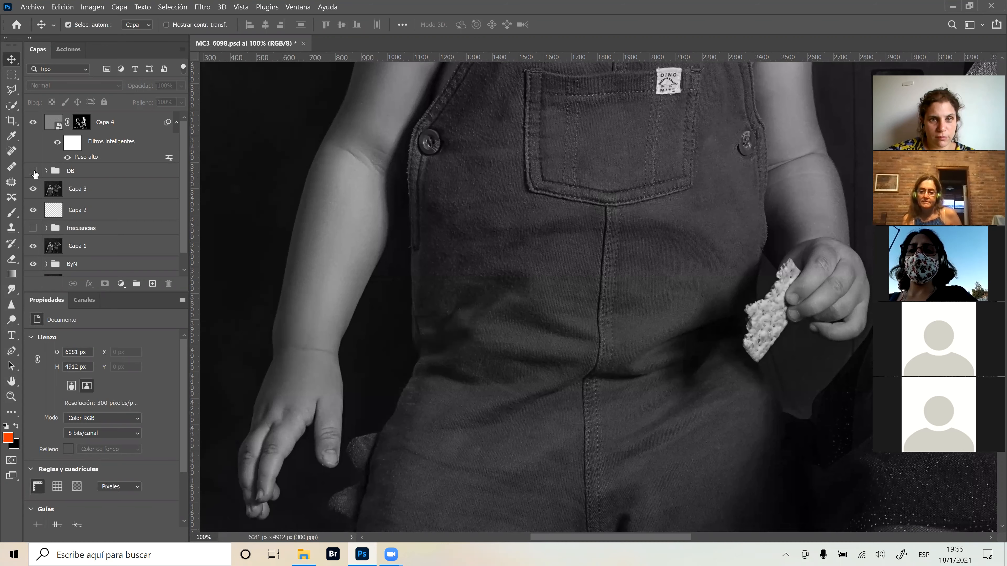
pyautogui.click(33, 171)
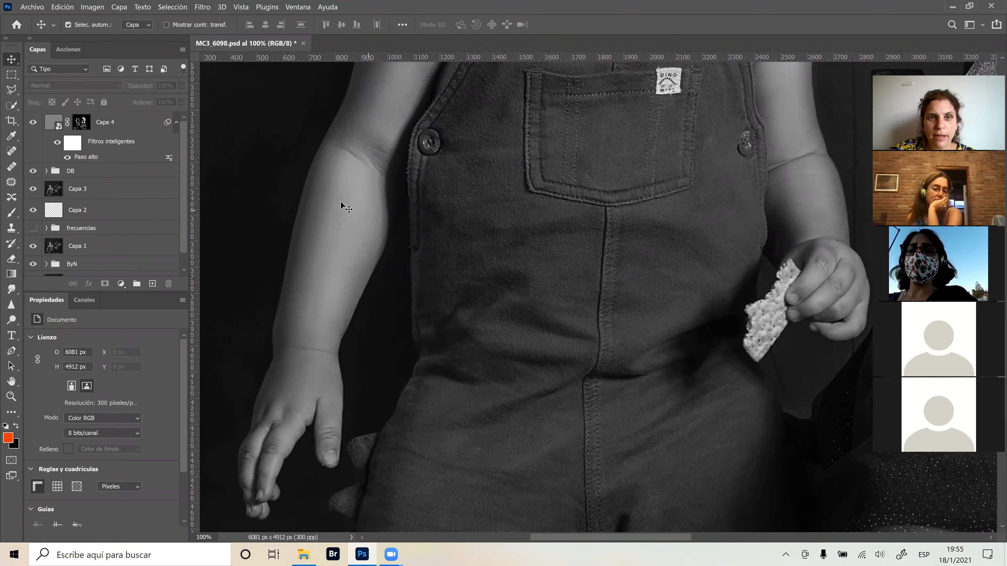
pyautogui.click(34, 171)
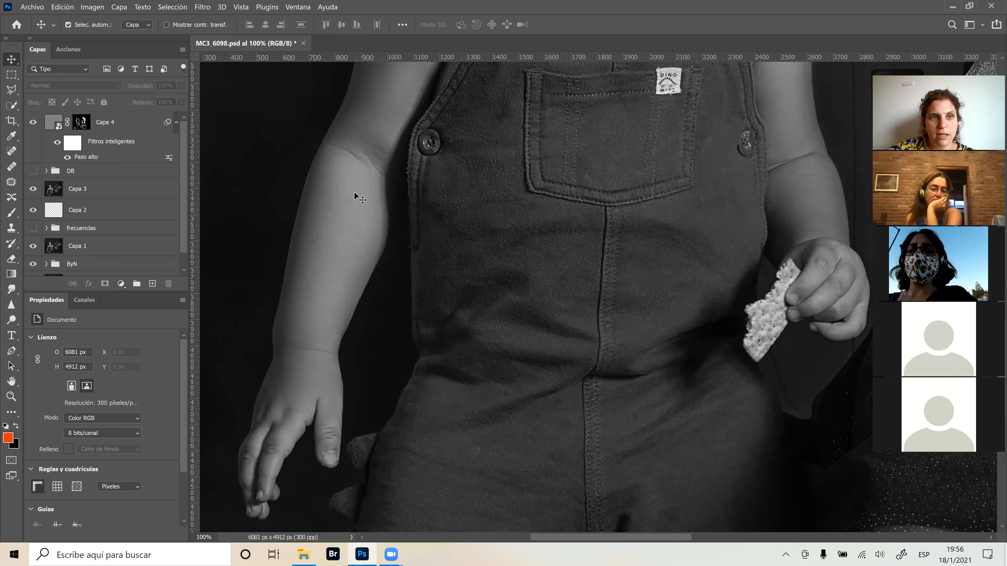
pyautogui.click(33, 177)
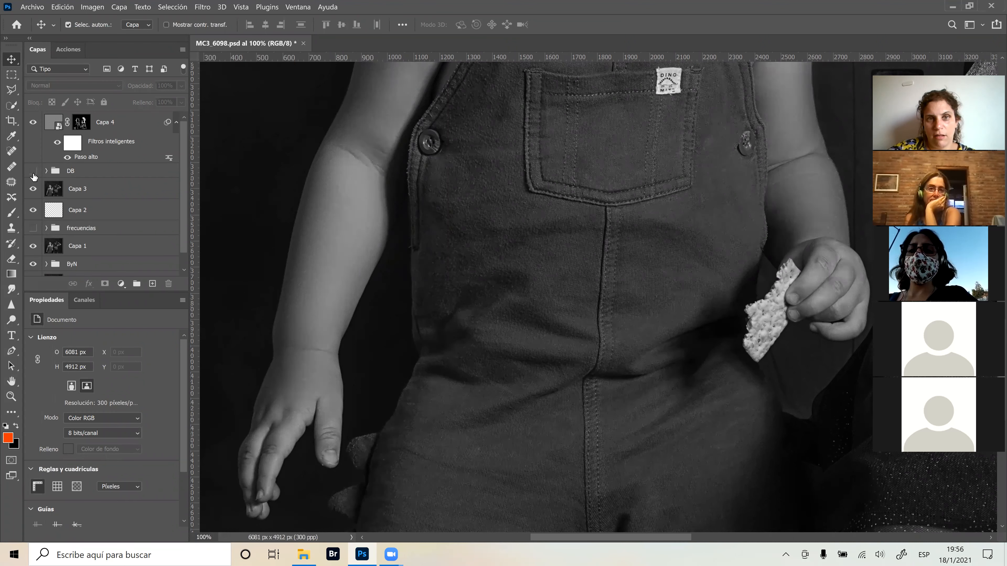
pyautogui.click(33, 176)
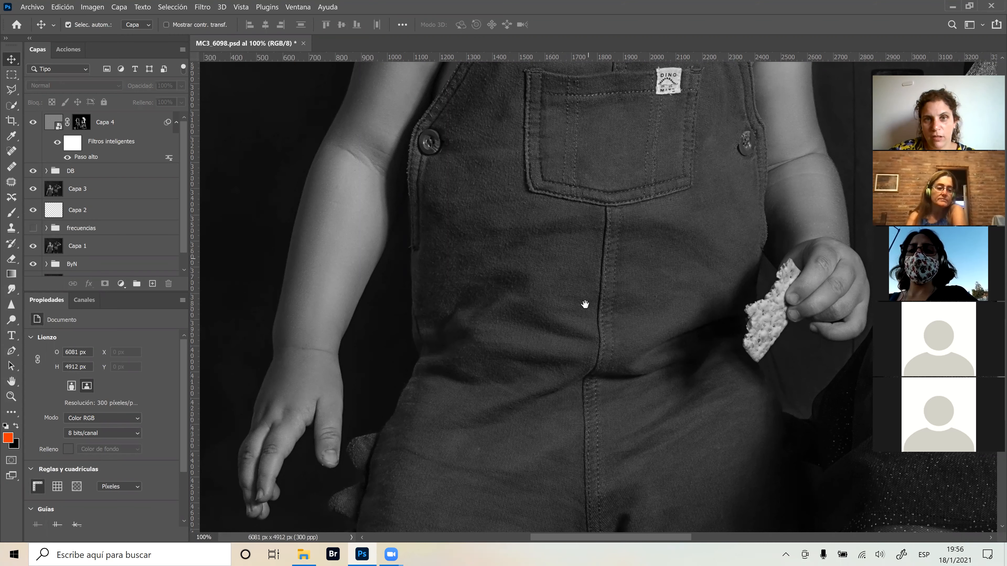
# Inspect the smaller child's face and the older girl's face beside the raised fist, checking the DB group's effect.
pyautogui.moveTo(585, 304); pyautogui.dragTo(553, 387)
pyautogui.moveTo(596, 218); pyautogui.dragTo(488, 478)
pyautogui.click(33, 171)
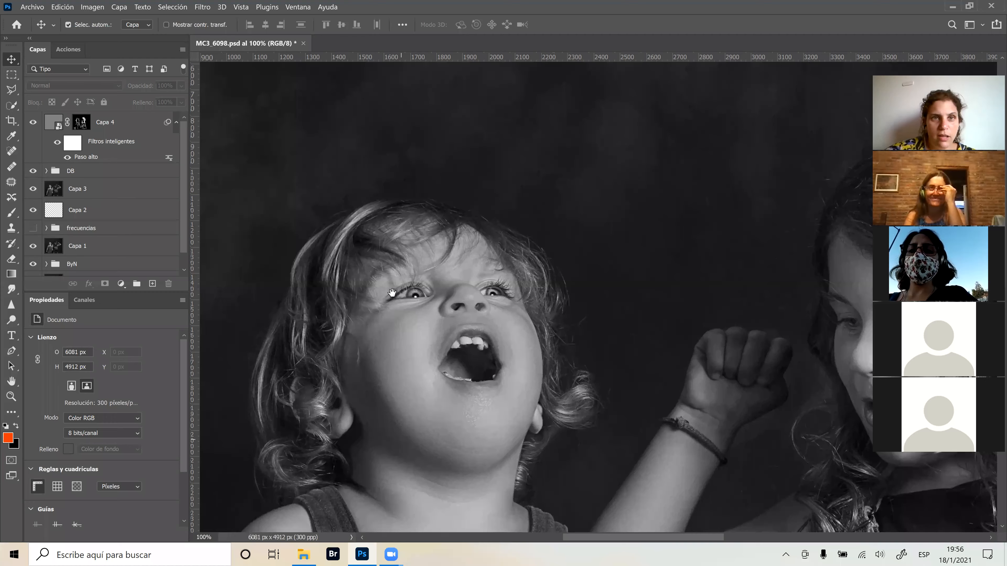
pyautogui.moveTo(497, 381); pyautogui.dragTo(392, 292)
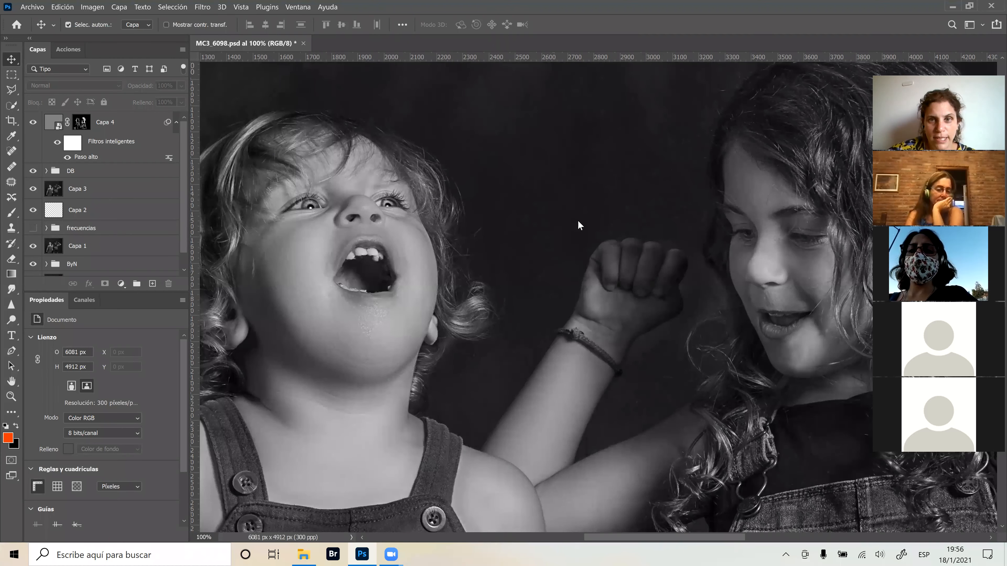
pyautogui.click(578, 221)
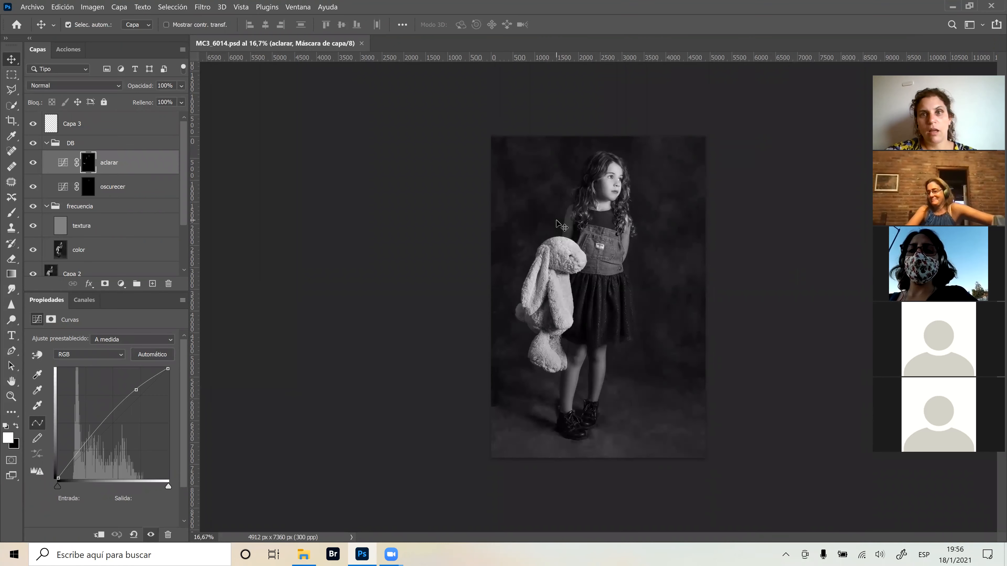
# Collapse the frecuencia group in MC3_6014.psd and hide it to check the girl's face at 100% without it.
pyautogui.hotkey('ctrl', '+')
pyautogui.hotkey('ctrl', '+')
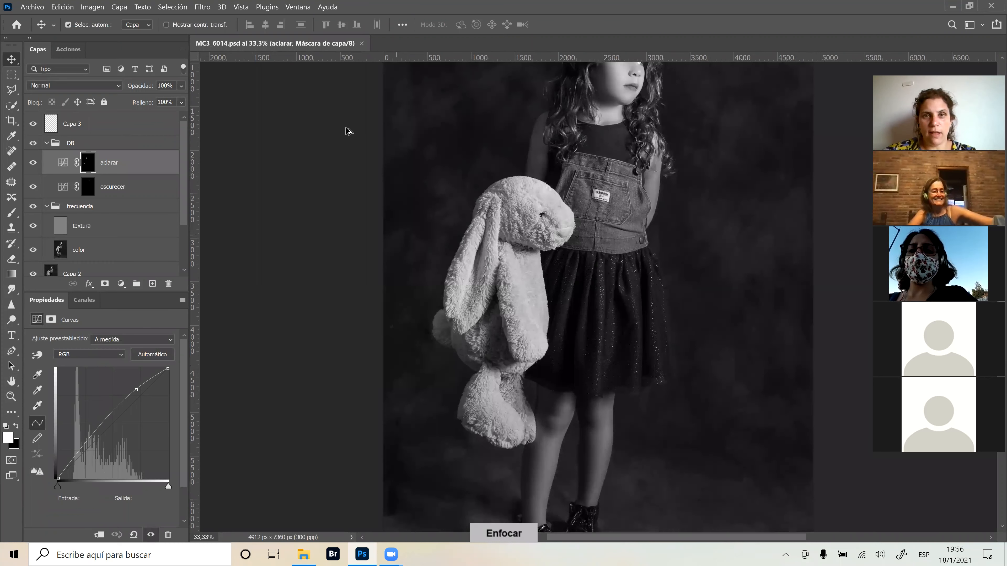
pyautogui.hotkey('ctrl', '1')
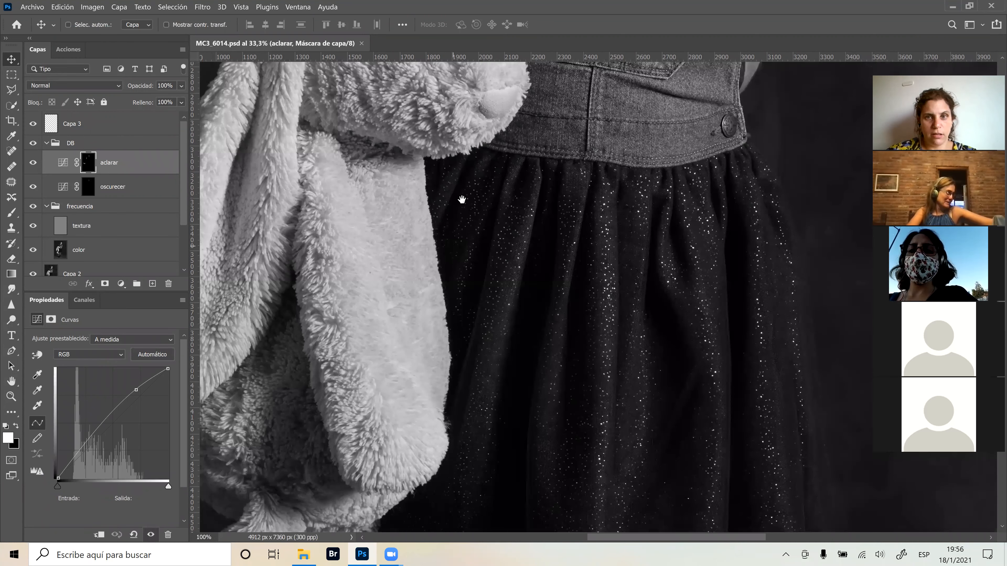
pyautogui.moveTo(458, 260); pyautogui.dragTo(448, 381)
pyautogui.moveTo(466, 225); pyautogui.dragTo(419, 178)
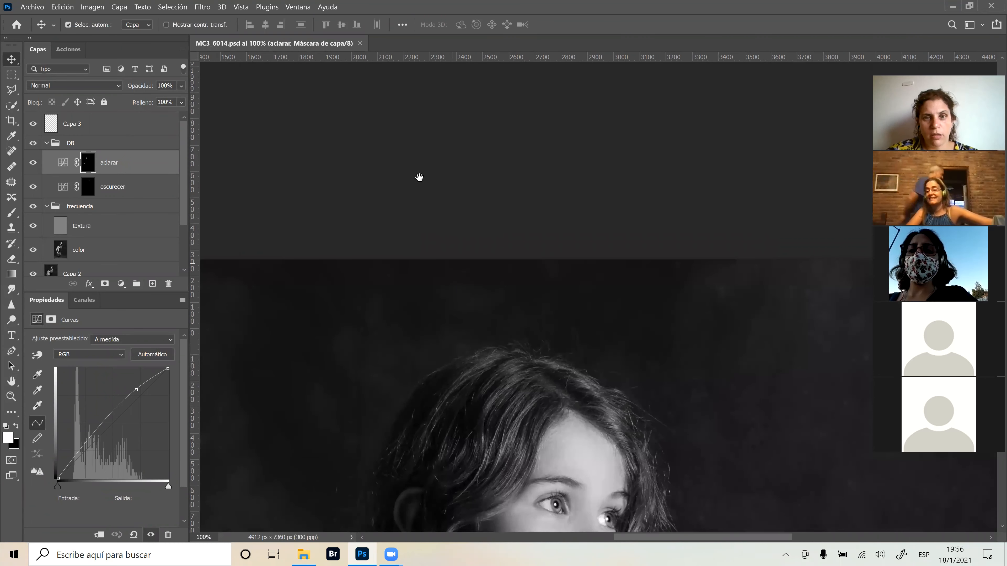
pyautogui.moveTo(411, 229); pyautogui.dragTo(407, 209)
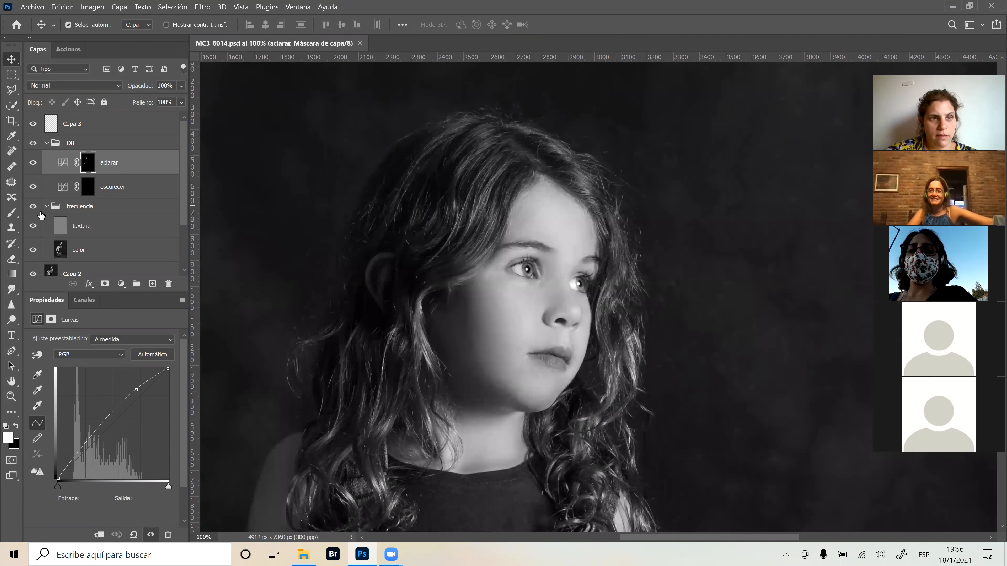
pyautogui.click(46, 206)
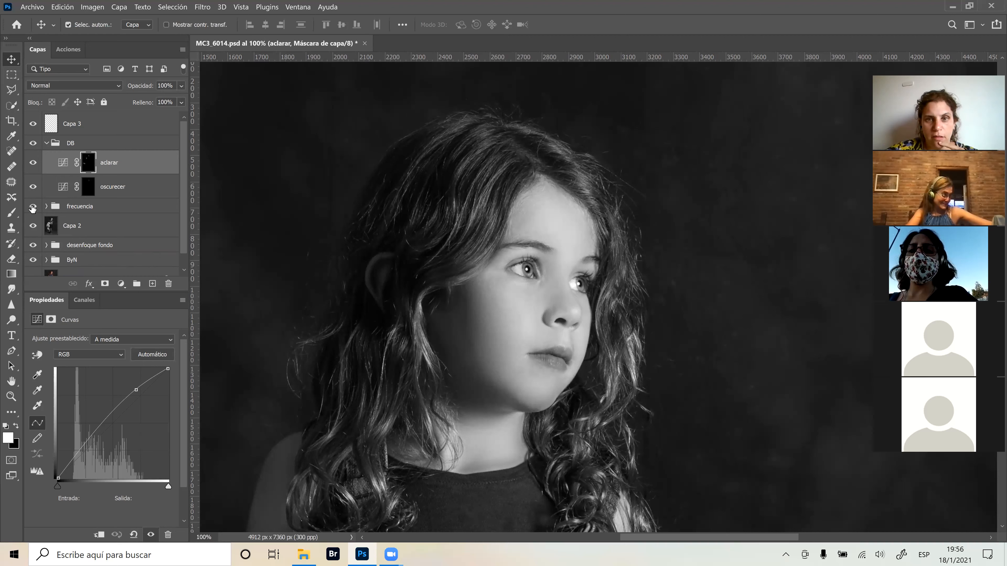
pyautogui.click(33, 207)
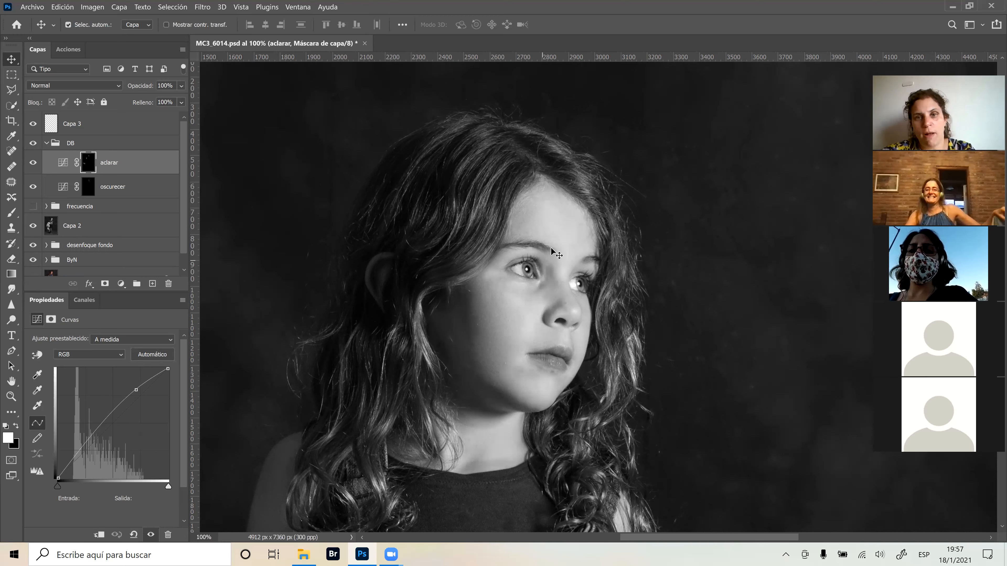
# Compare the girl's face at 200% with the DB group hidden and shown while frecuencia is off.
pyautogui.hotkey('ctrl', '+')
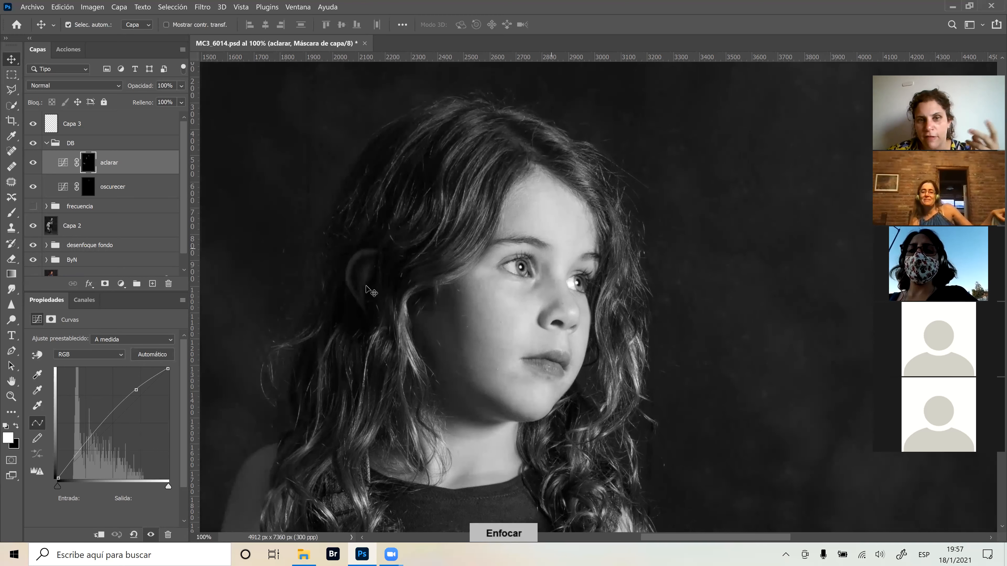
pyautogui.hotkey('ctrl', '+')
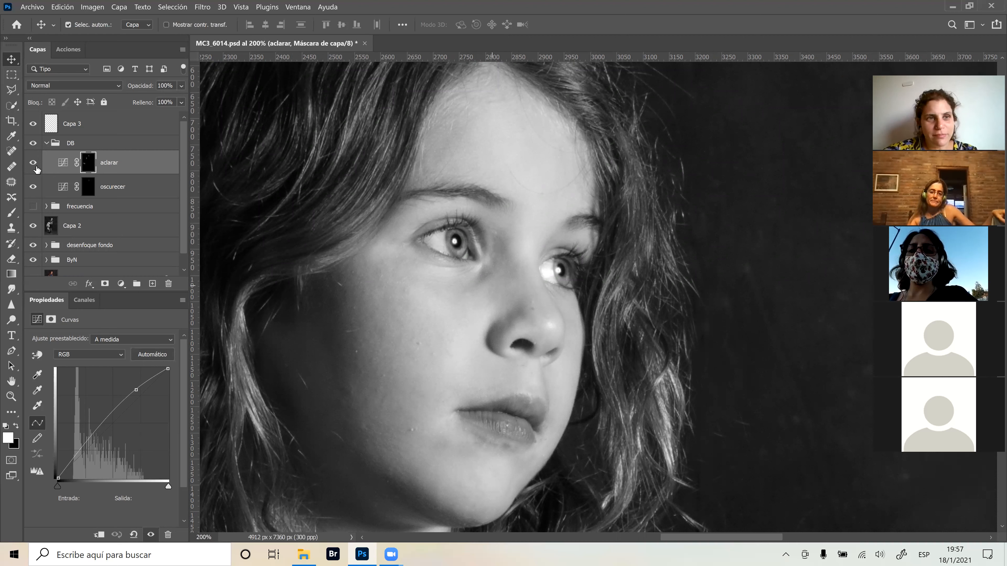
pyautogui.click(33, 144)
pyautogui.click(34, 143)
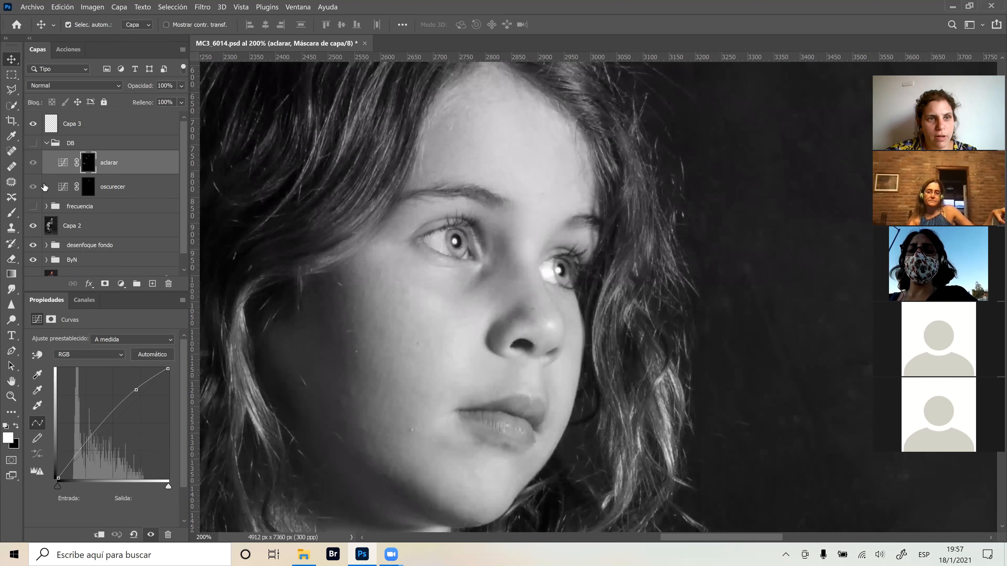
# Compare the girl's skin texture with the frecuencia group shown and hidden, leaving the group visible.
pyautogui.click(32, 208)
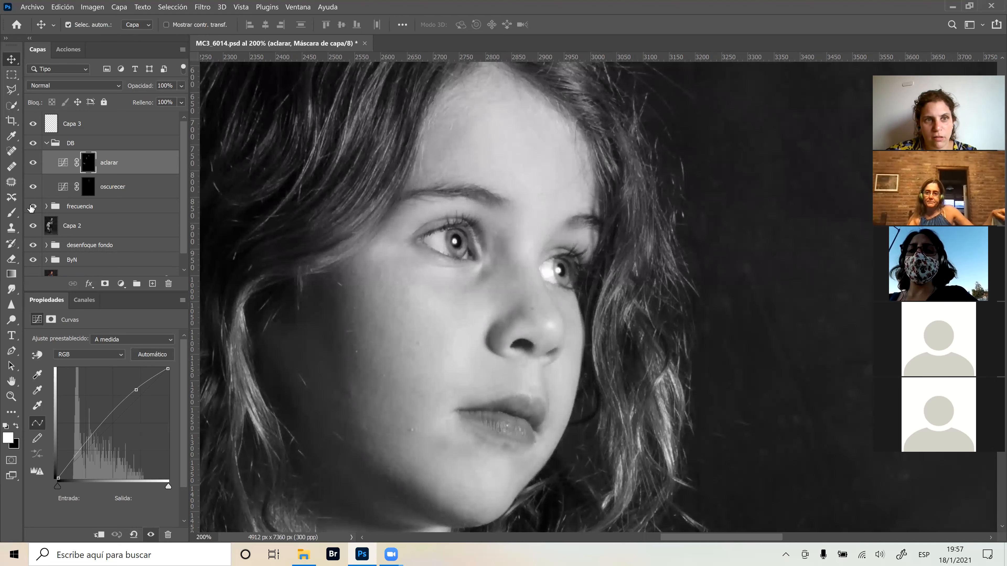
pyautogui.click(31, 207)
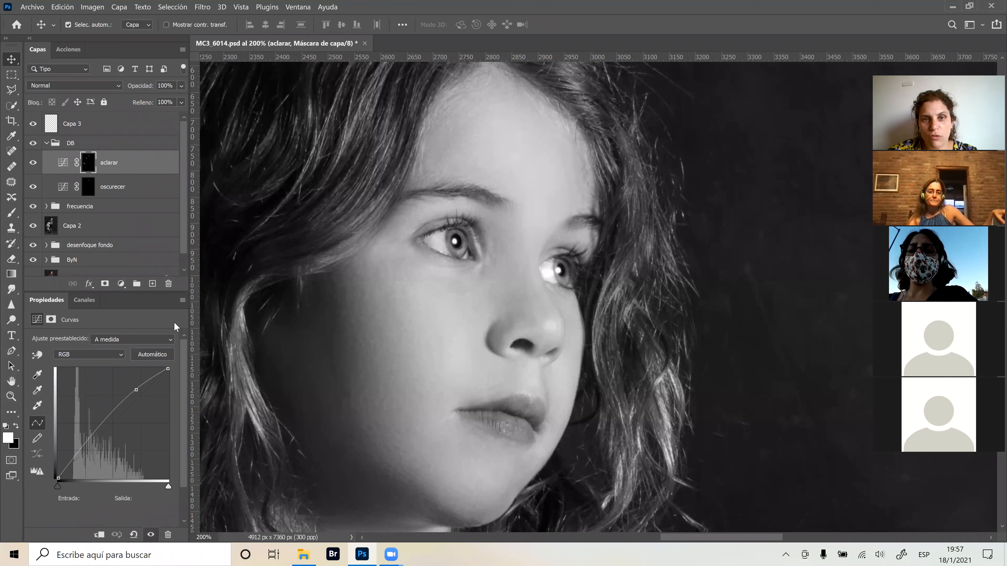
pyautogui.click(32, 207)
pyautogui.click(32, 207)
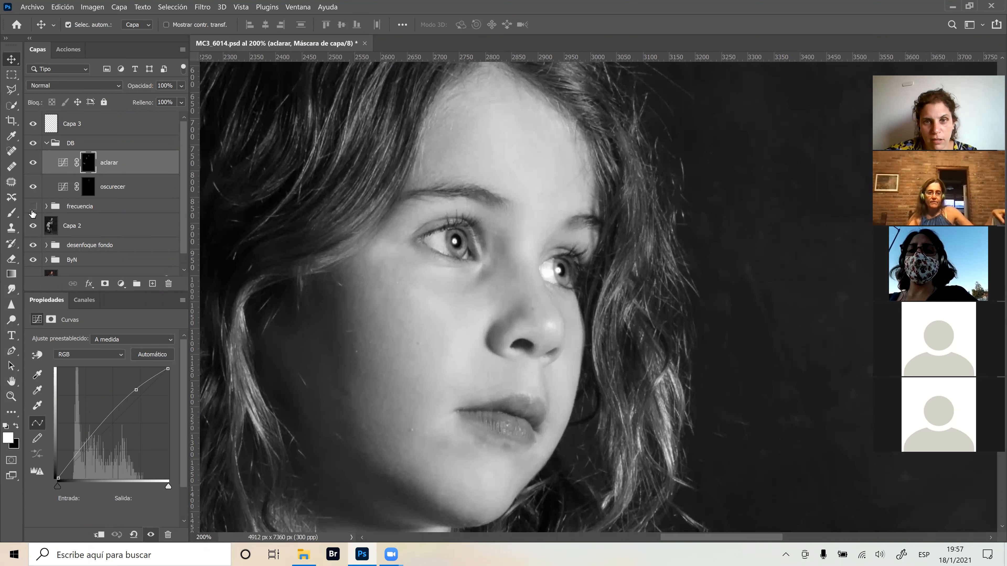
pyautogui.click(32, 207)
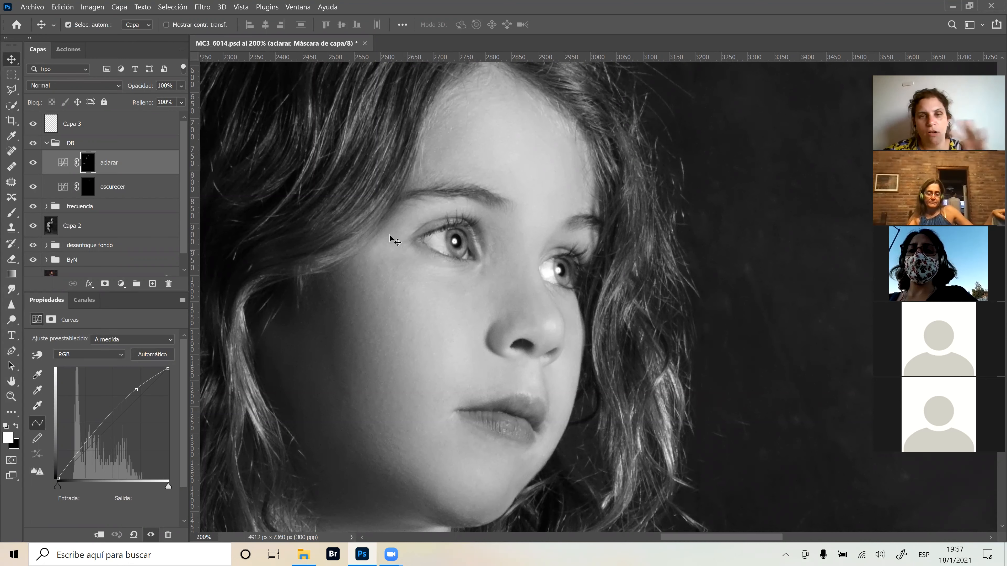
# Compare the girl's eye area and cheek repeatedly with the DB group hidden and shown, ending on the full-length portrait.
pyautogui.click(34, 144)
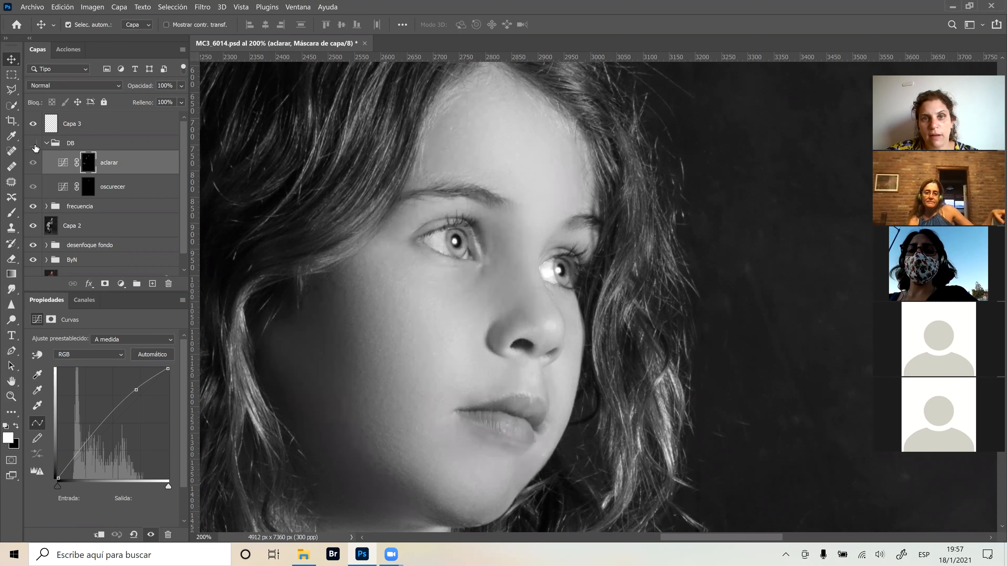
pyautogui.click(34, 144)
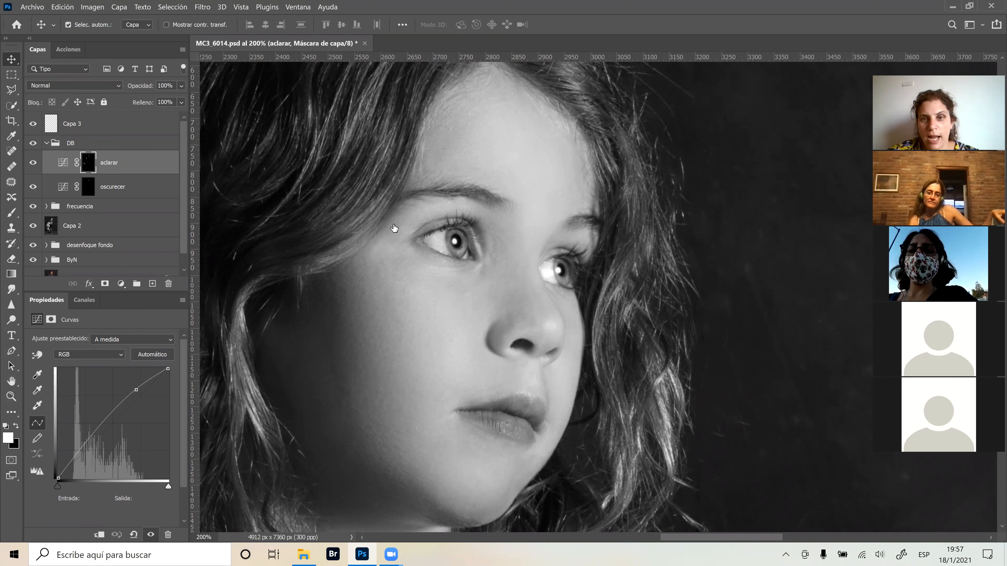
pyautogui.click(32, 143)
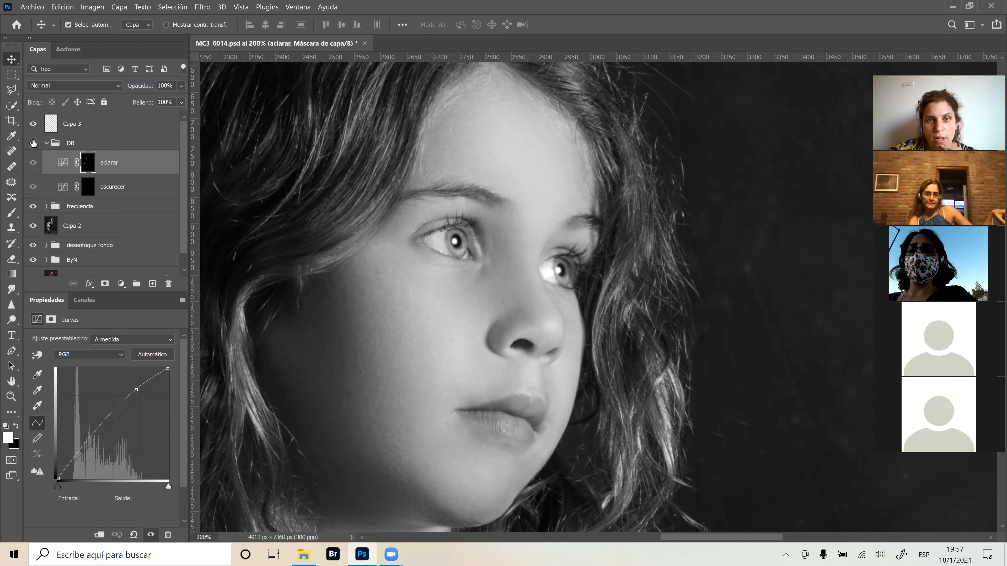
pyautogui.click(33, 143)
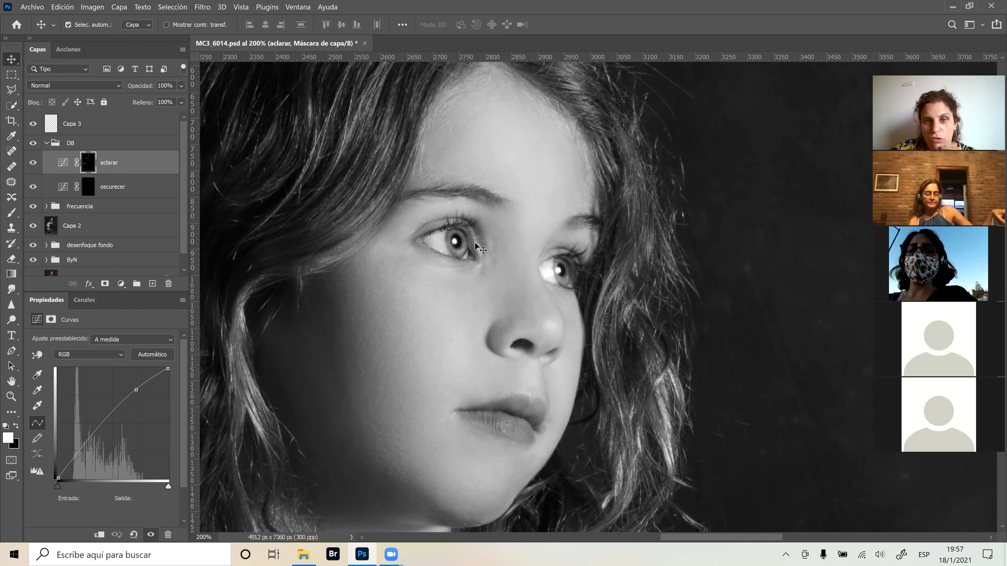
pyautogui.click(32, 144)
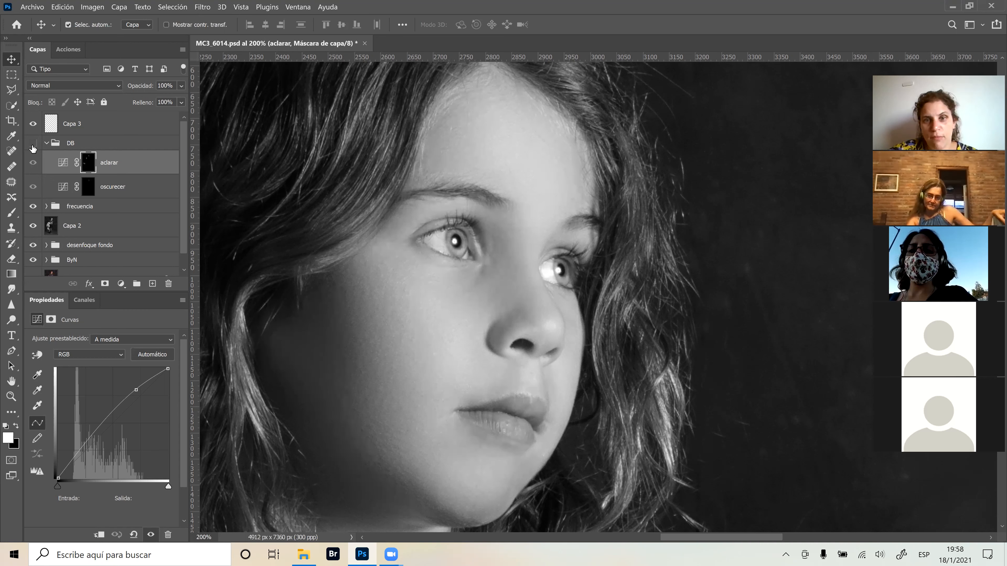
pyautogui.click(33, 147)
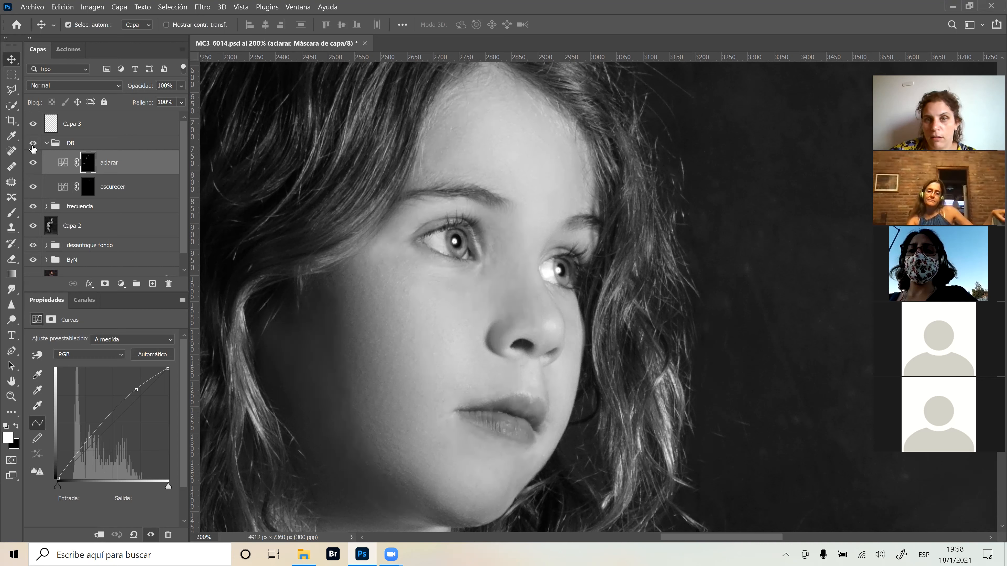
pyautogui.click(34, 146)
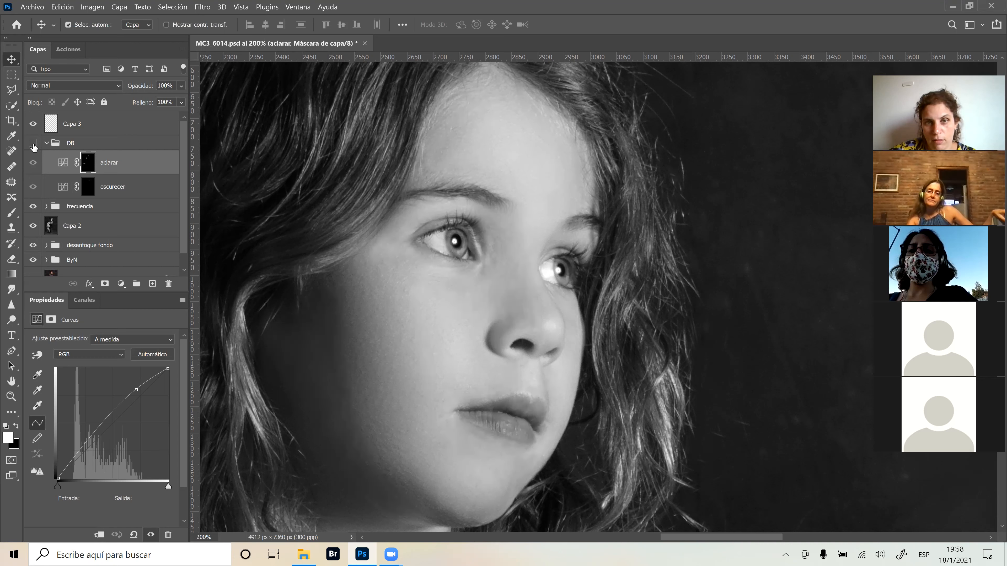
pyautogui.click(33, 146)
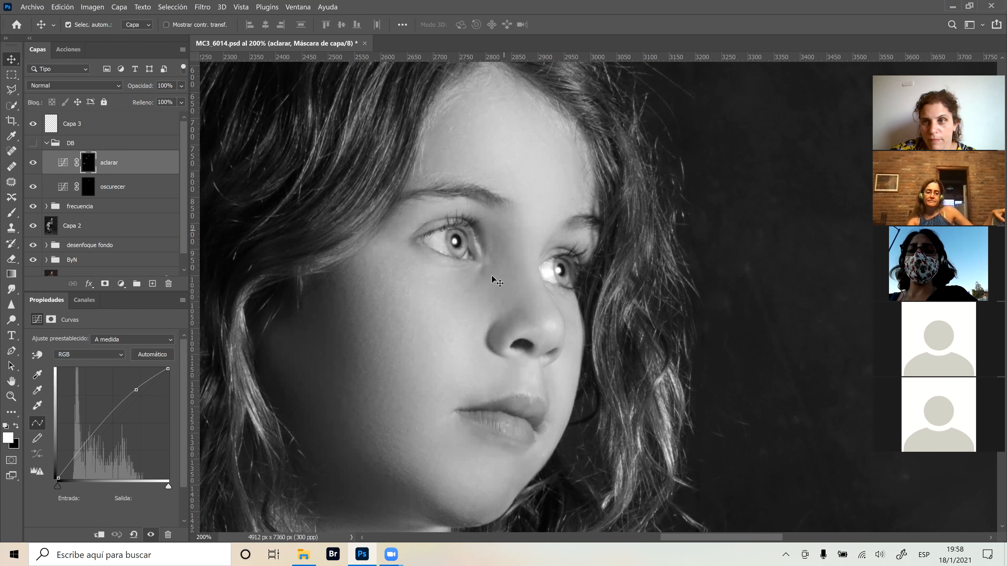
pyautogui.click(31, 144)
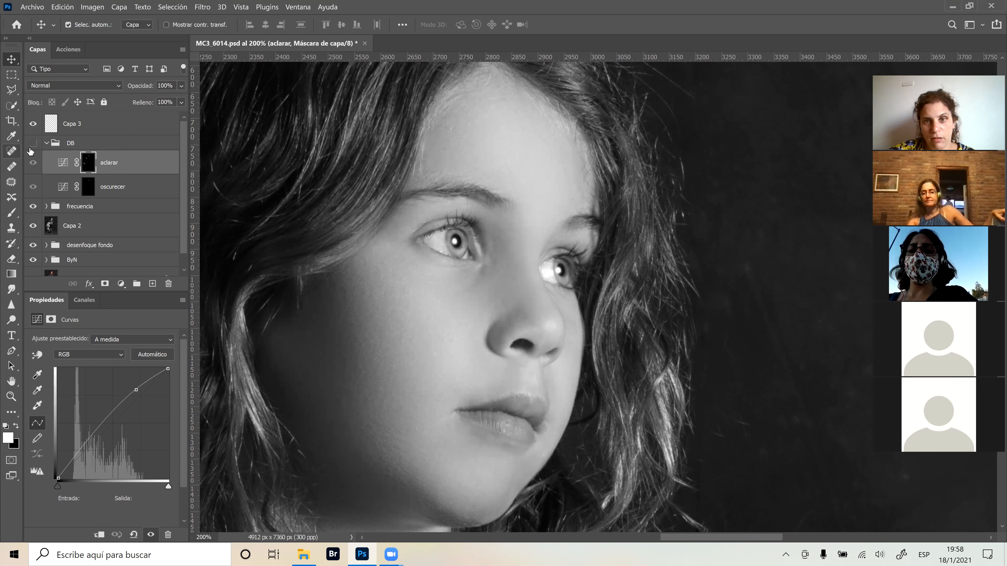
pyautogui.click(33, 162)
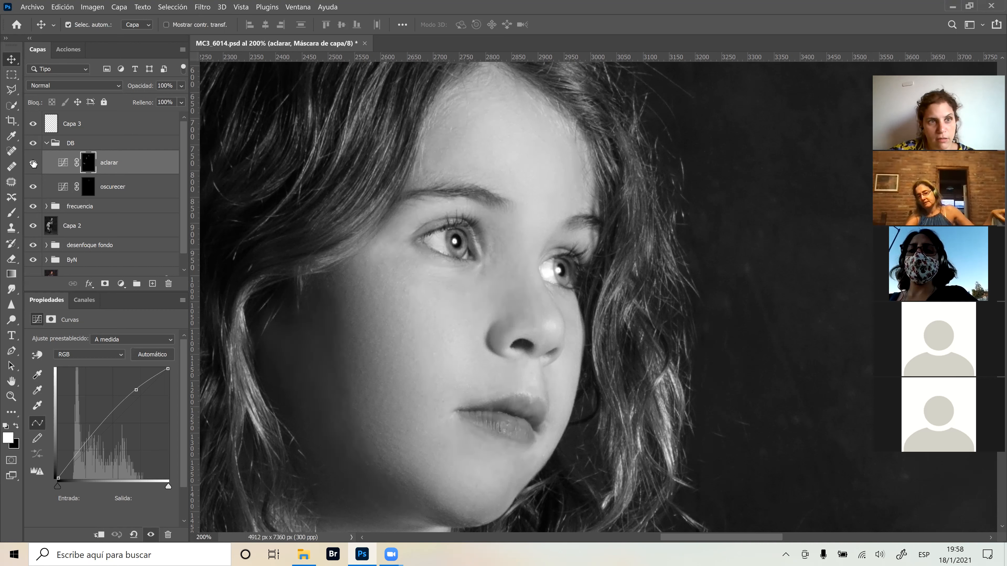
pyautogui.click(33, 144)
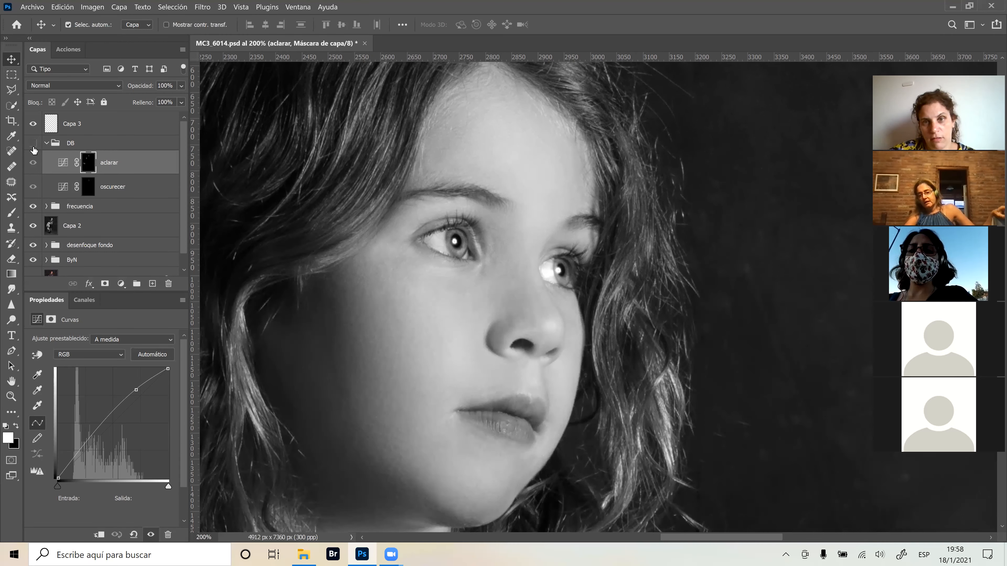
pyautogui.click(33, 143)
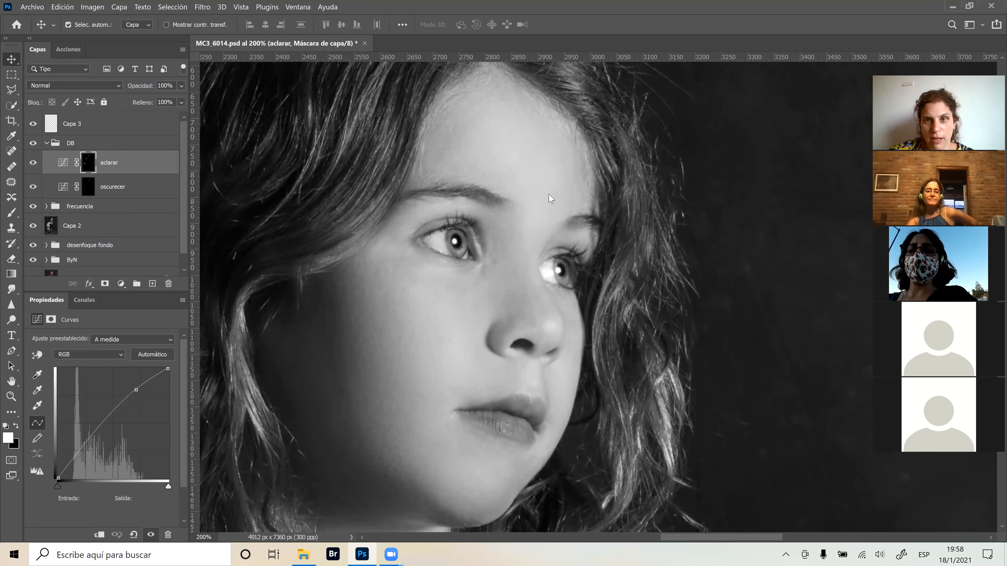
pyautogui.hotkey('ctrl', '0')
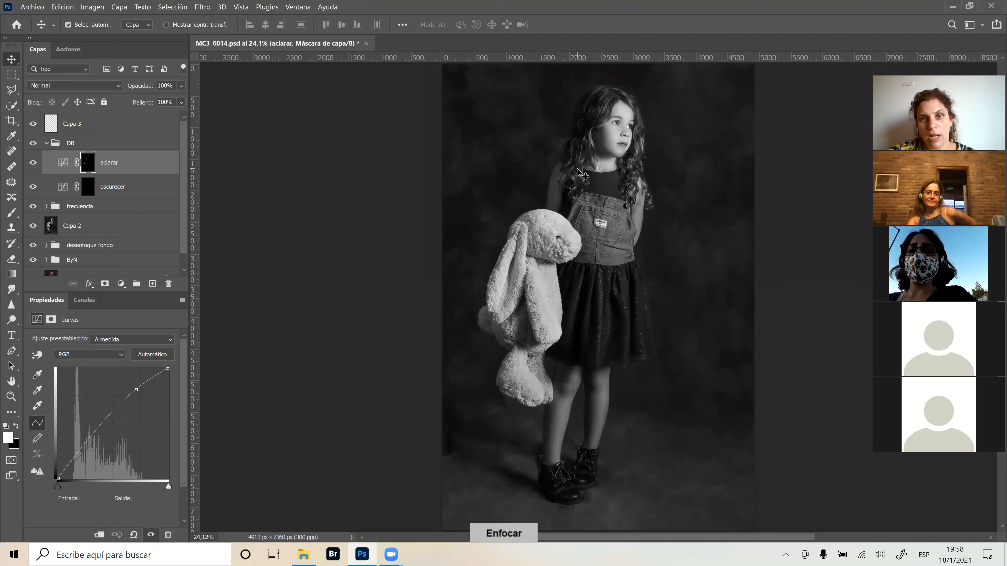
pyautogui.hotkey('ctrl', '+')
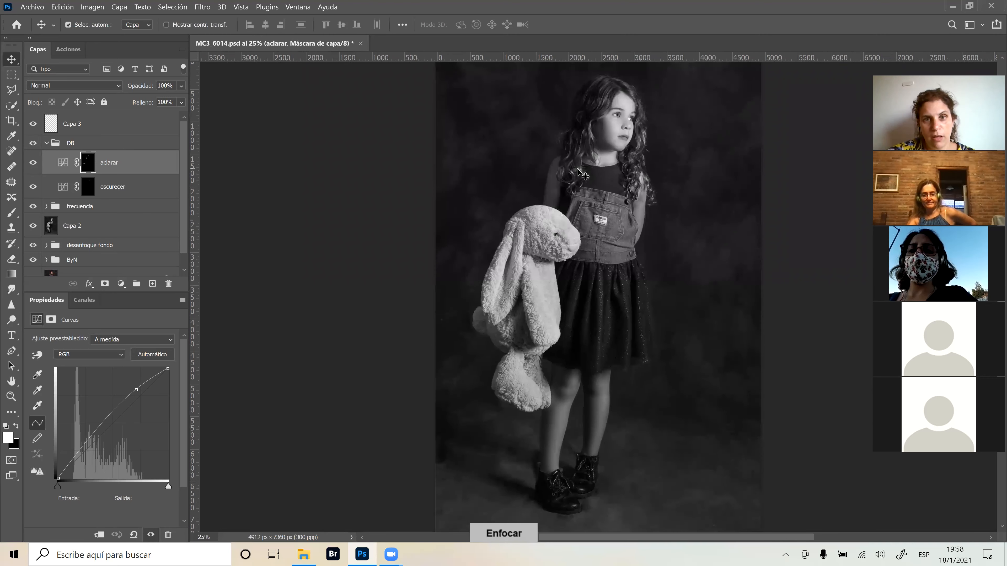
# Examine the girl's skirt, hair and face at 200%, ending on the full-length portrait.
pyautogui.hotkey('ctrl', '+')
pyautogui.hotkey('ctrl', '+')
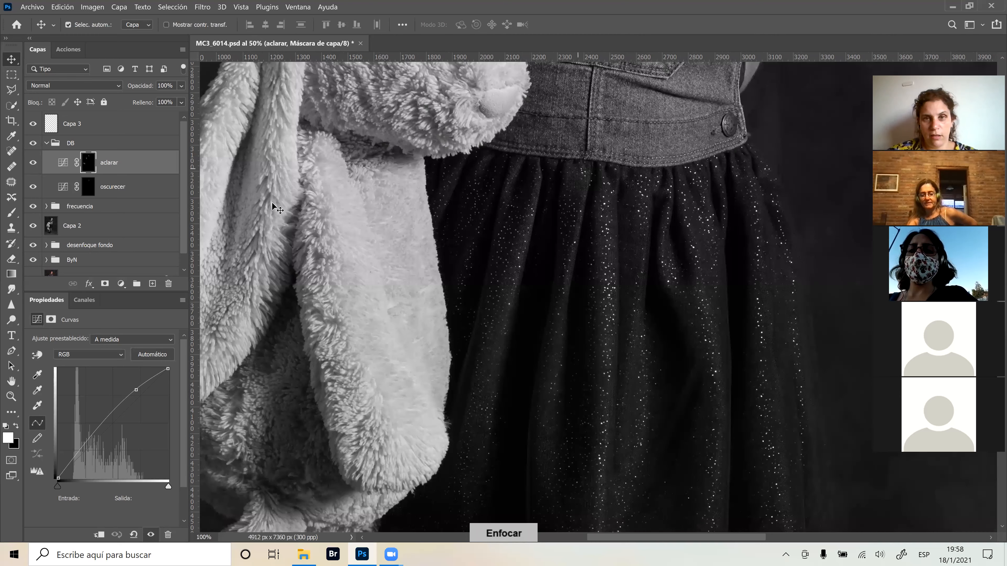
pyautogui.hotkey('ctrl', '+')
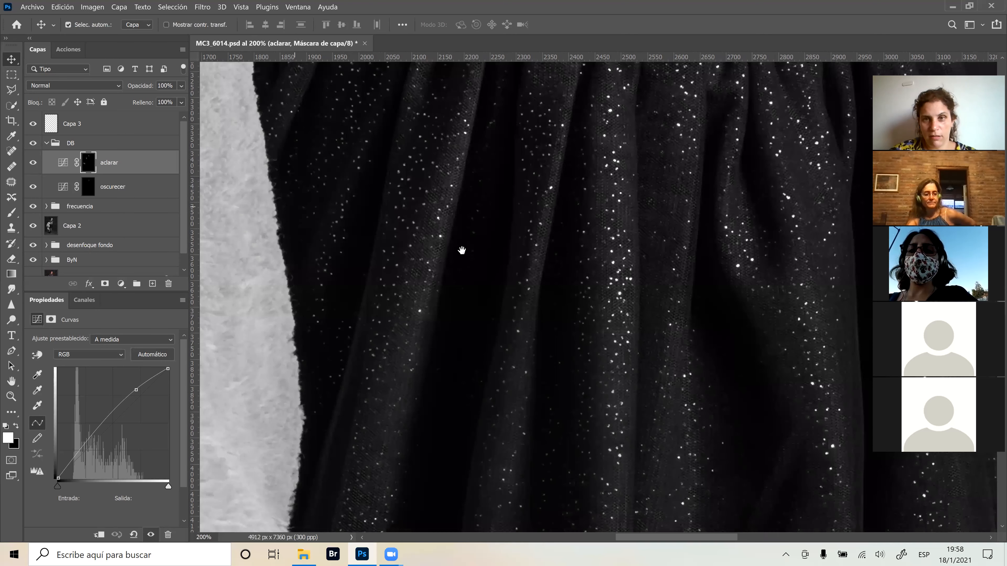
pyautogui.moveTo(462, 250); pyautogui.dragTo(468, 317)
pyautogui.moveTo(524, 196); pyautogui.dragTo(495, 215)
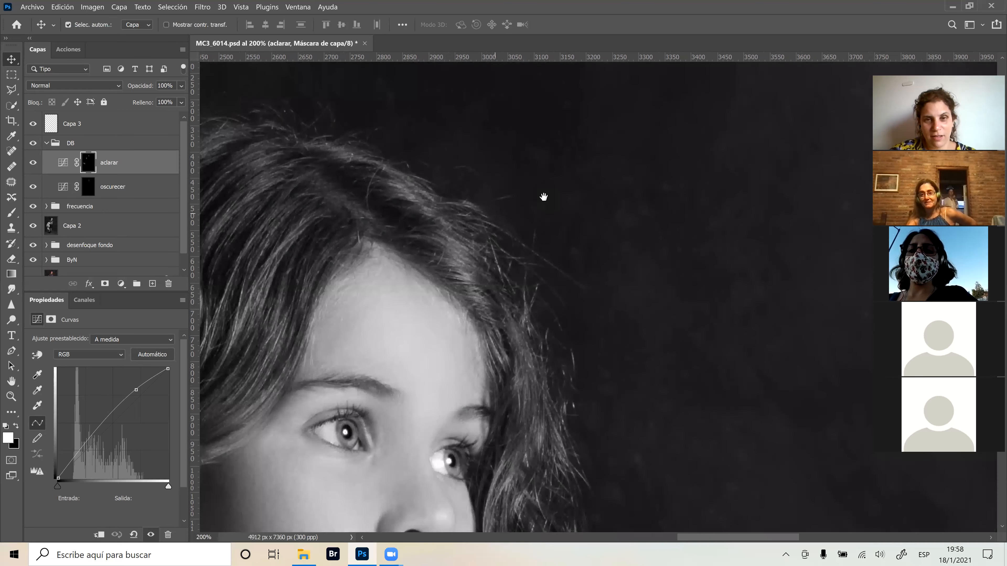
pyautogui.moveTo(501, 257); pyautogui.dragTo(518, 206)
pyautogui.moveTo(447, 264); pyautogui.dragTo(517, 196)
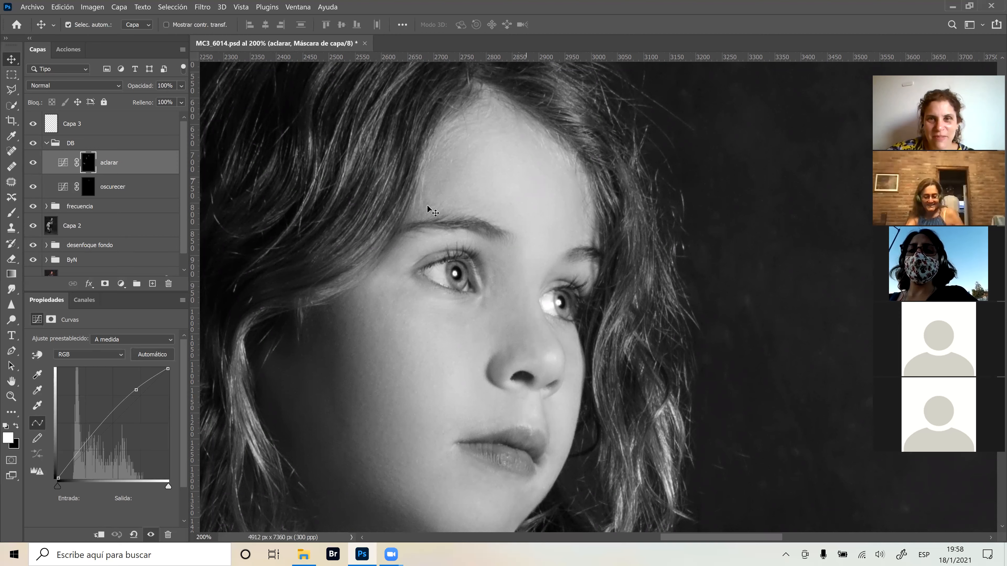
pyautogui.hotkey('ctrl', '0')
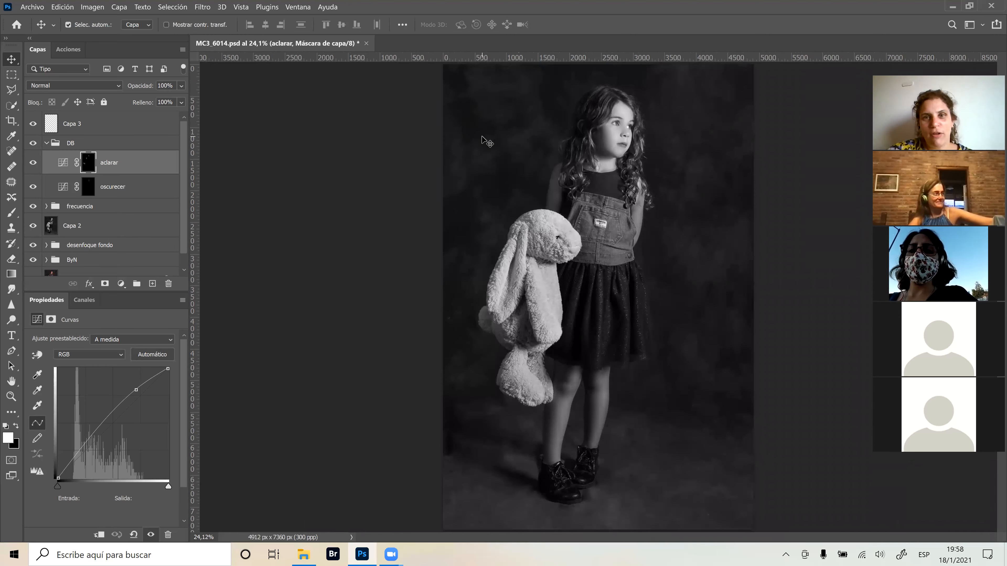
# Compare the girl's overall strap and arm at 200% with the DB group hidden and shown, leaving the group visible.
pyautogui.hotkey('ctrl', '+')
pyautogui.hotkey('ctrl', '+')
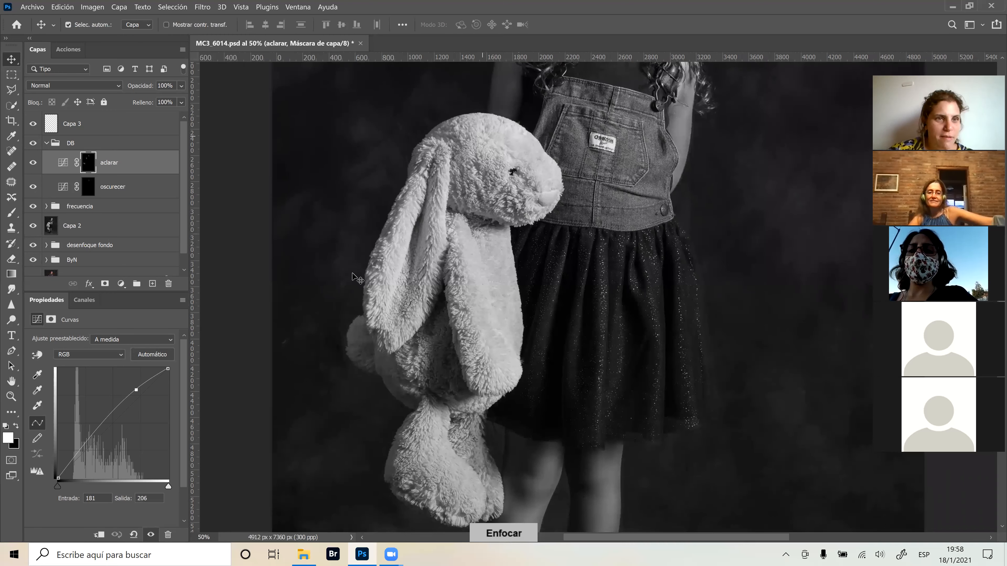
pyautogui.hotkey('ctrl', '+')
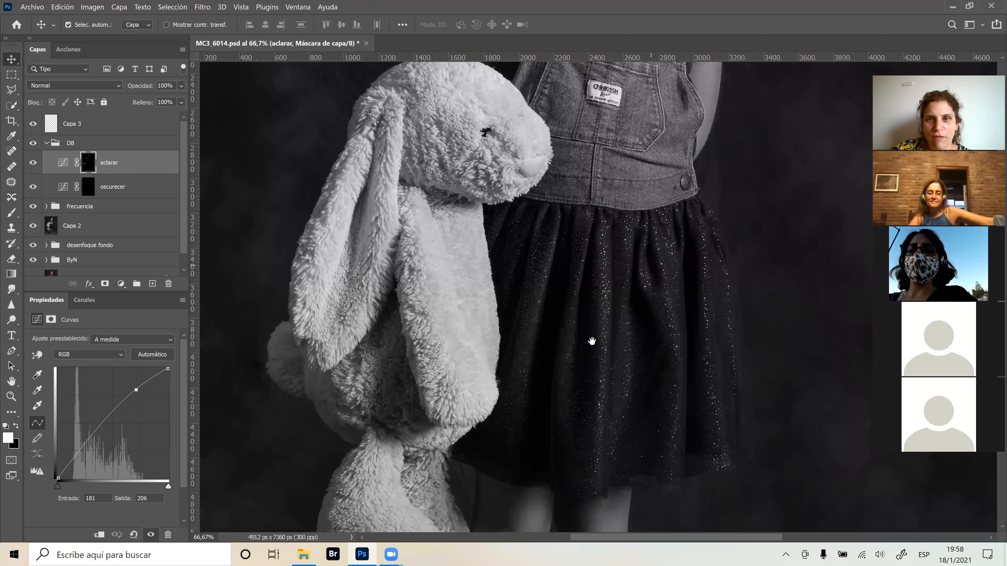
pyautogui.moveTo(665, 187); pyautogui.dragTo(591, 347)
pyautogui.moveTo(604, 209); pyautogui.dragTo(596, 311)
pyautogui.click(596, 312)
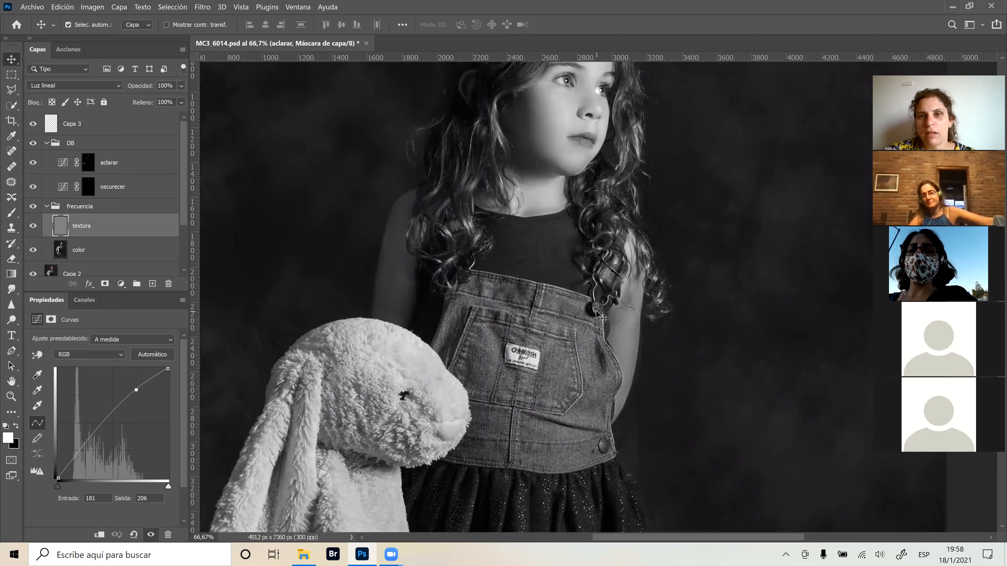
pyautogui.hotkey('ctrl', '+')
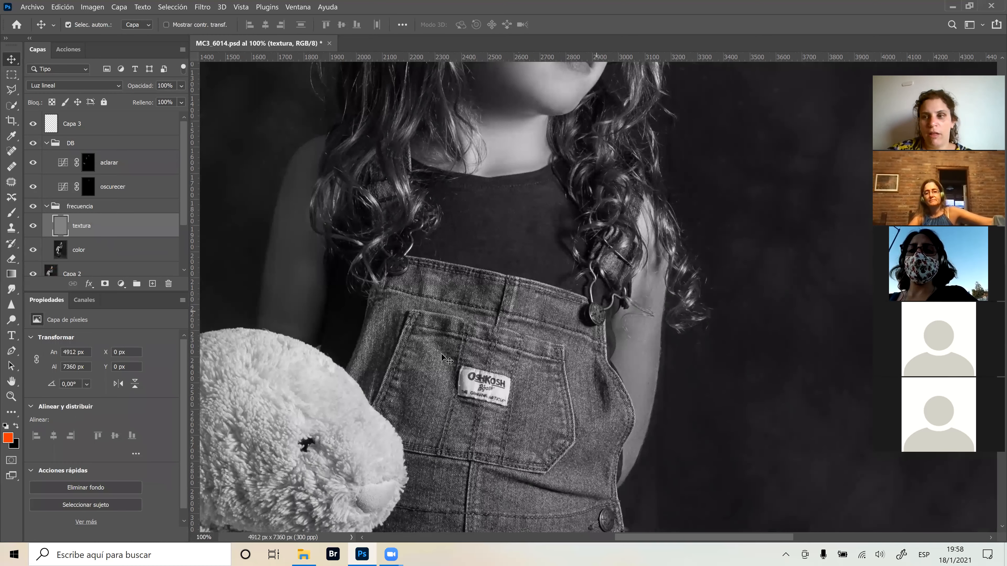
pyautogui.hotkey('ctrl', '+')
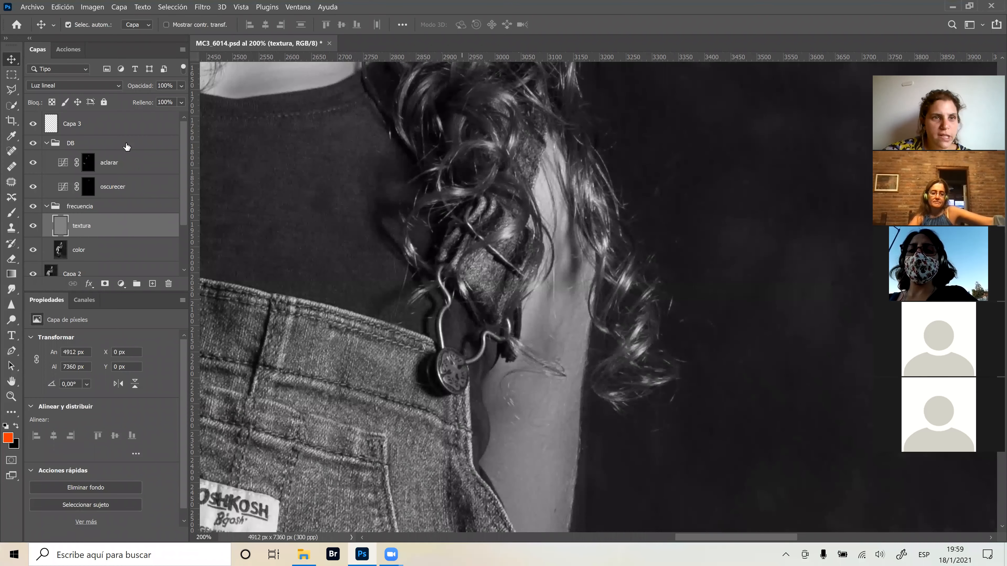
pyautogui.click(33, 143)
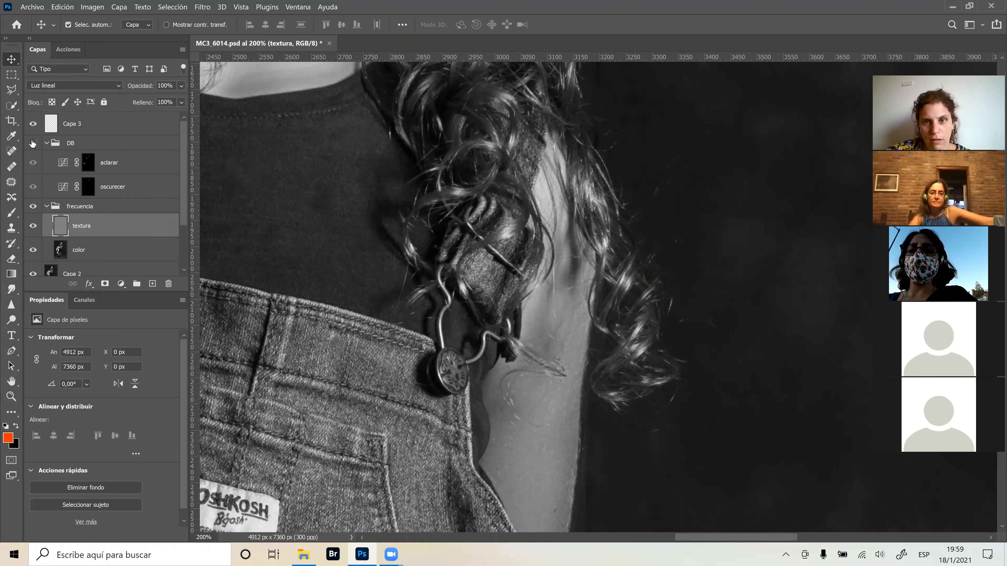
pyautogui.click(33, 145)
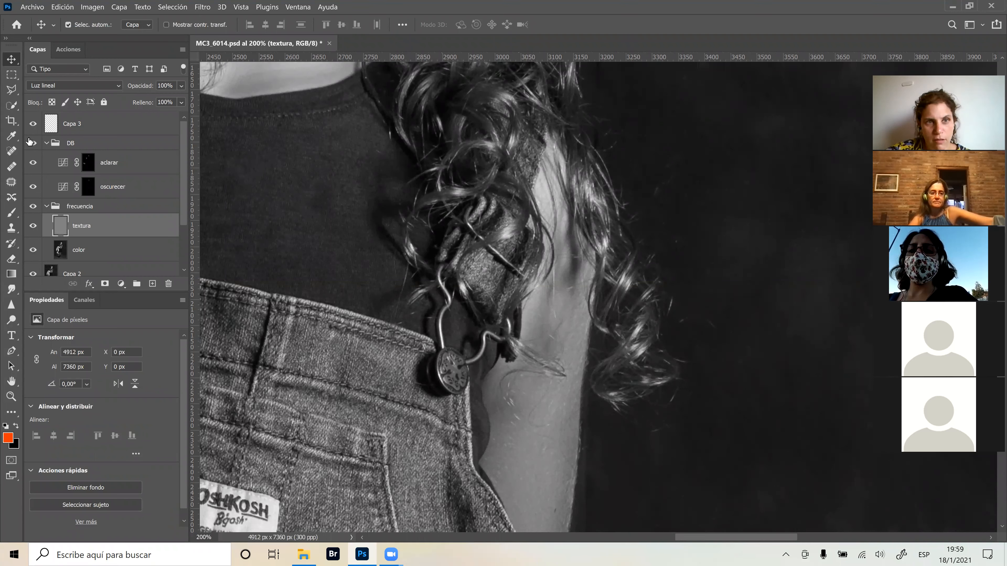
pyautogui.click(33, 145)
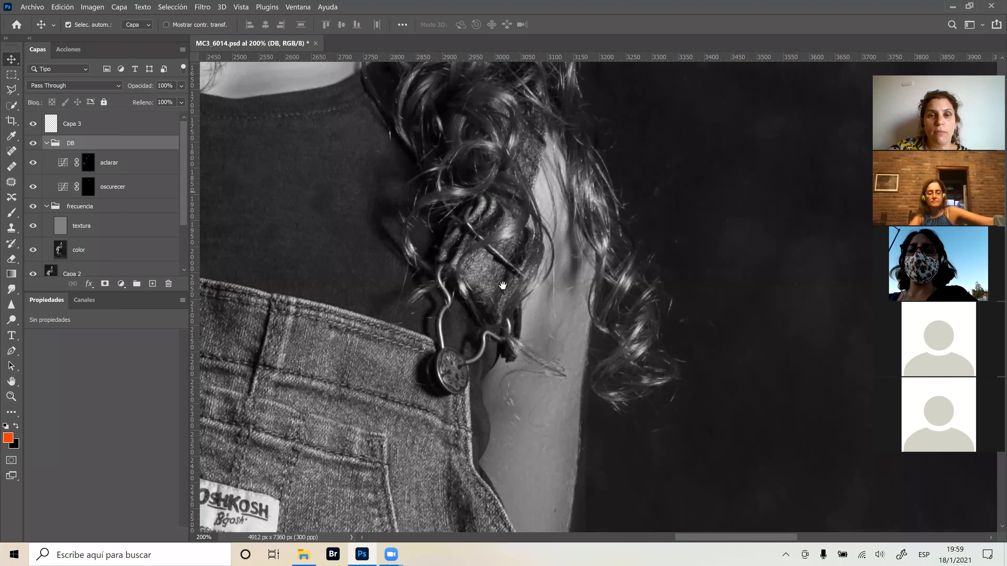
# Compare the girl's face and hair at 200% with the DB group hidden and shown, ending on the full-length portrait.
pyautogui.moveTo(457, 162); pyautogui.dragTo(550, 308)
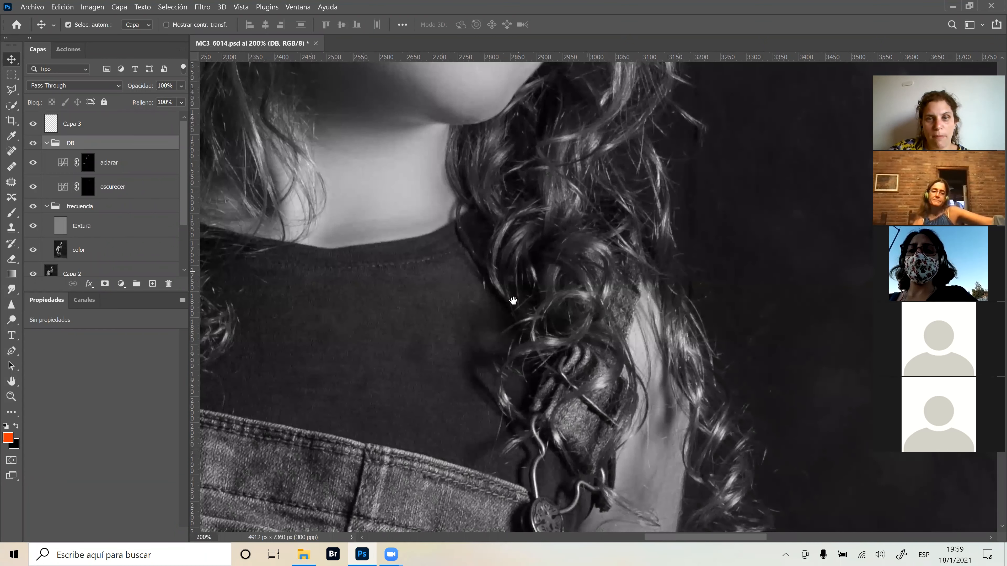
pyautogui.moveTo(444, 127); pyautogui.dragTo(499, 268)
pyautogui.moveTo(488, 140); pyautogui.dragTo(483, 233)
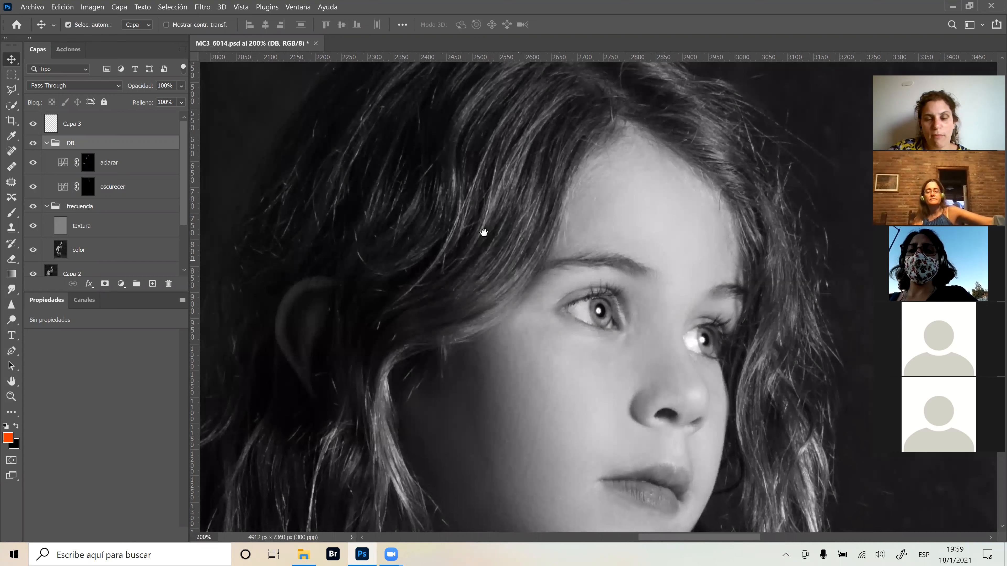
pyautogui.click(119, 186)
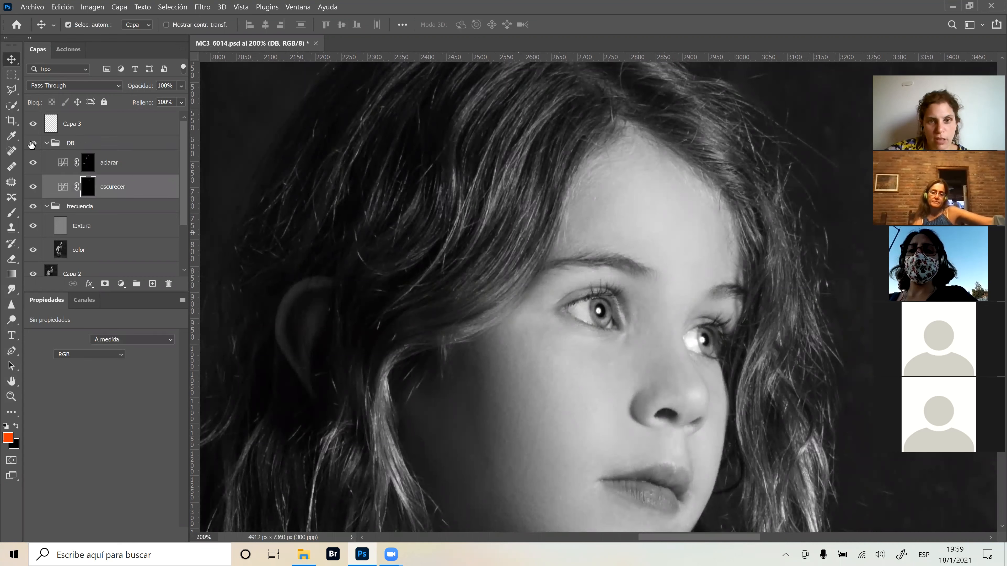
pyautogui.click(34, 144)
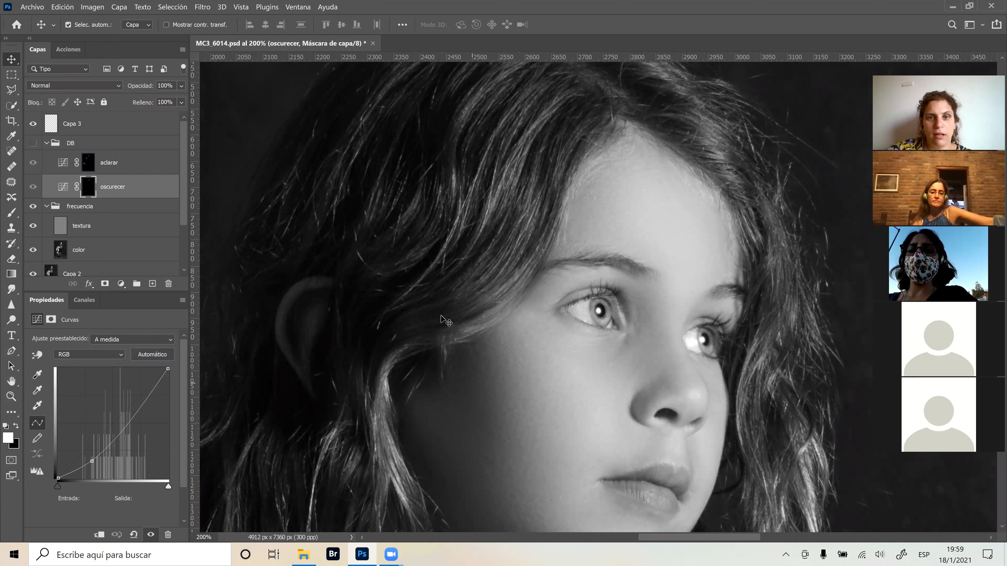
pyautogui.click(33, 144)
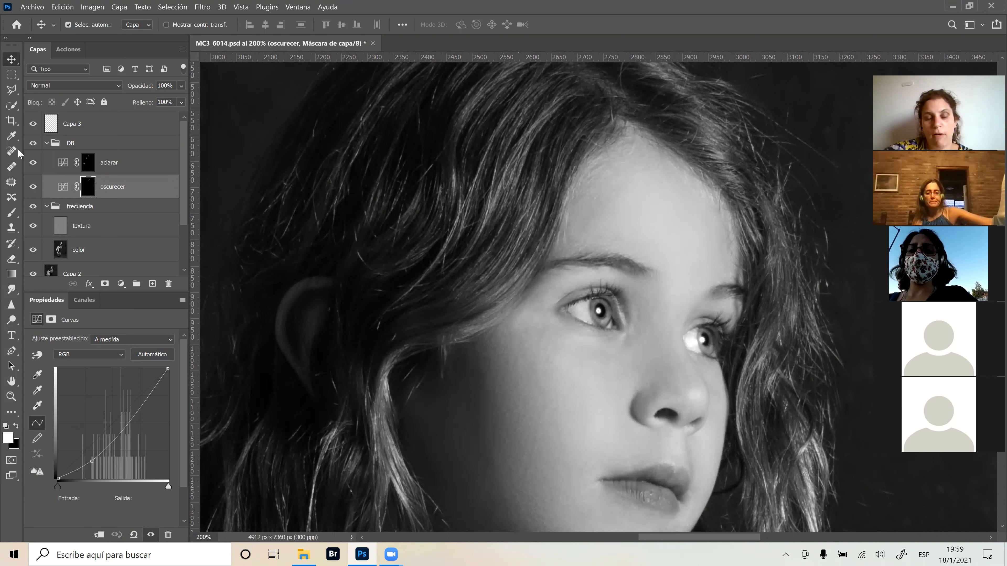
pyautogui.hotkey('ctrl', '0')
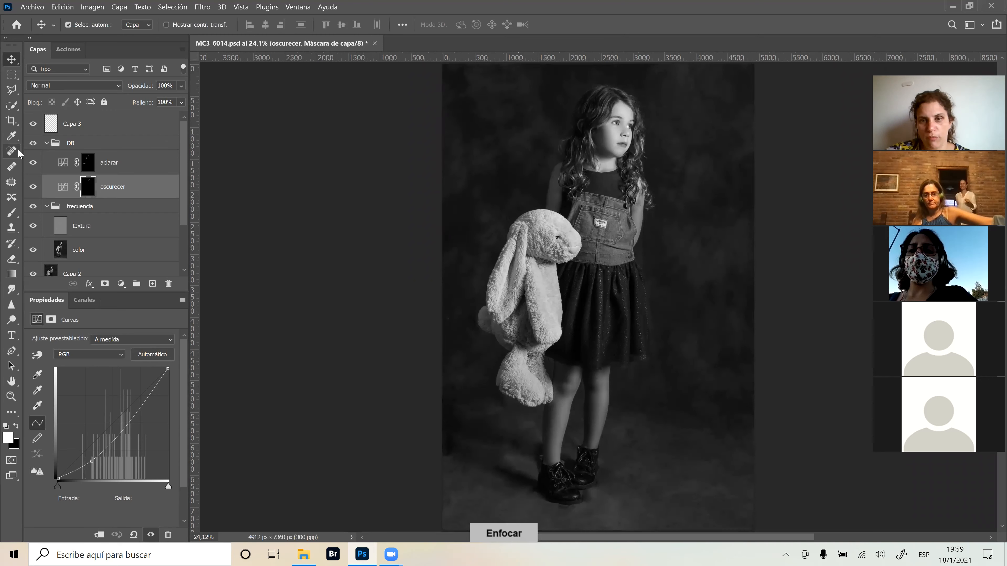
# Compare the girl's upper body and the toy rabbit at 50% with the DB group hidden and shown.
pyautogui.hotkey('ctrl', '+')
pyautogui.hotkey('ctrl', '+')
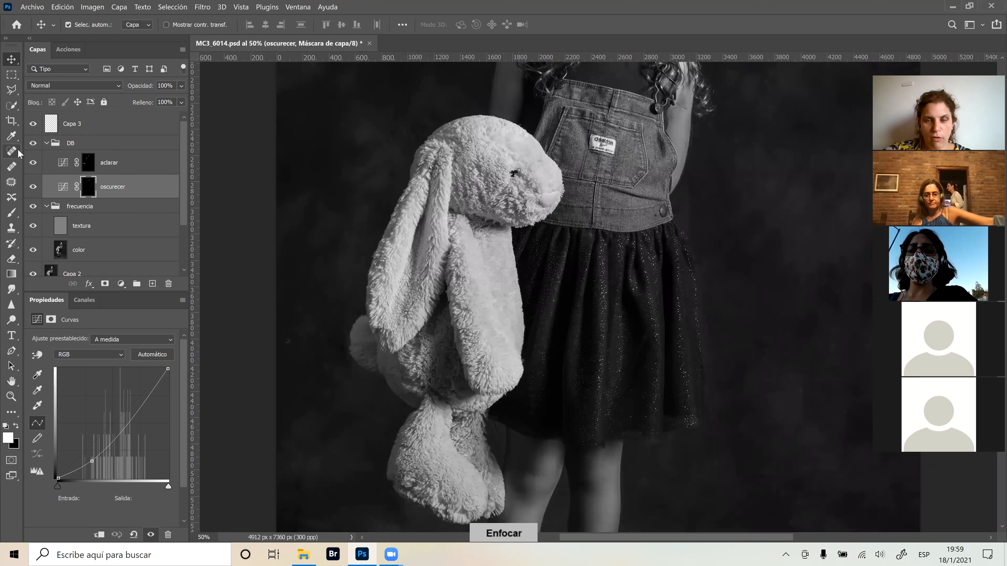
pyautogui.moveTo(494, 272); pyautogui.dragTo(480, 312)
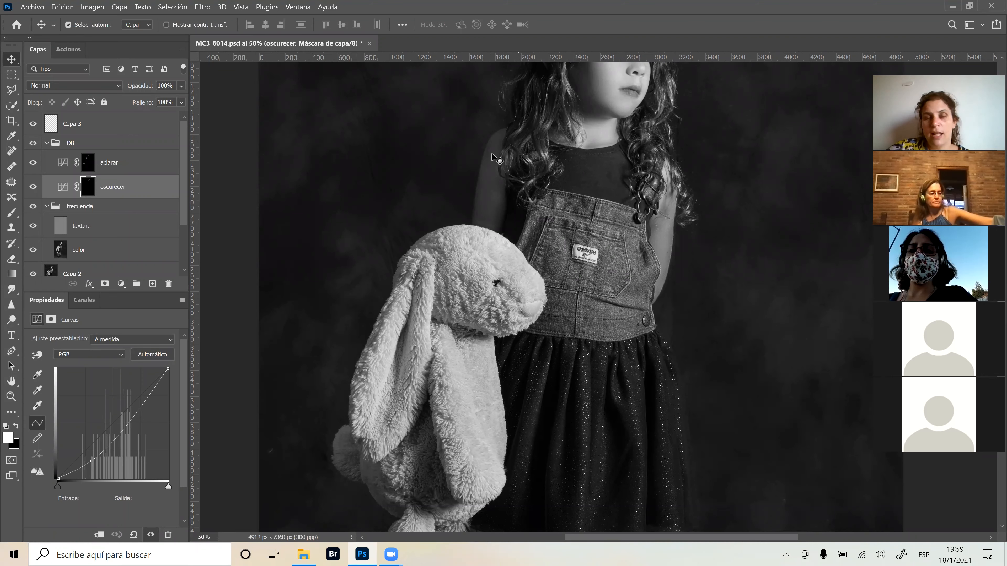
pyautogui.scroll(2, 543, 263)
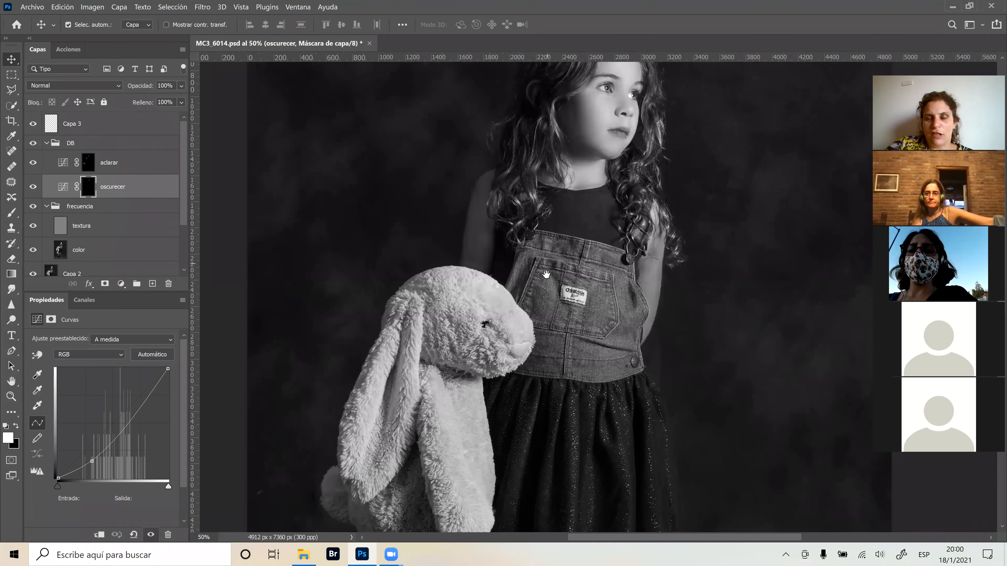
pyautogui.scroll(1, 533, 268)
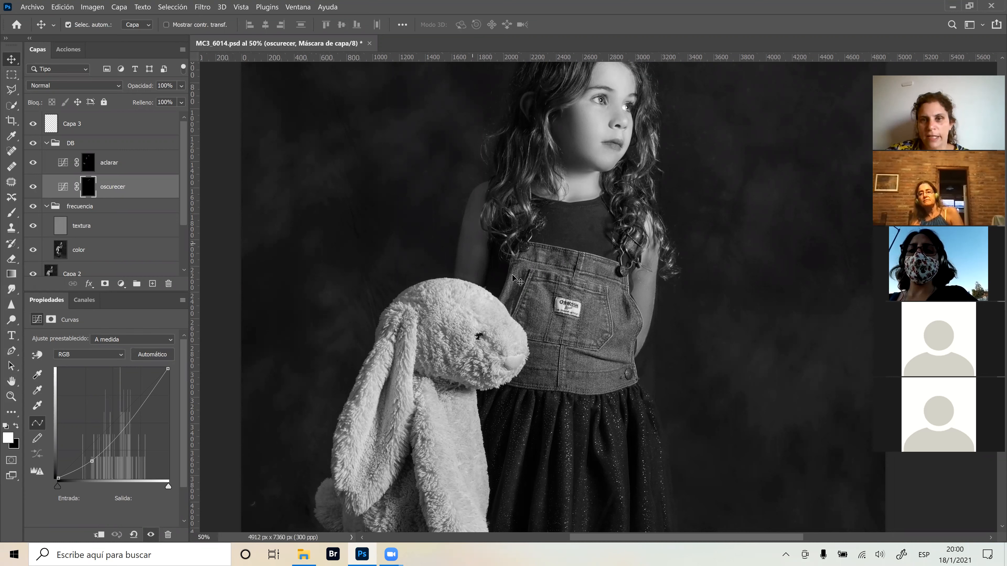
pyautogui.click(32, 145)
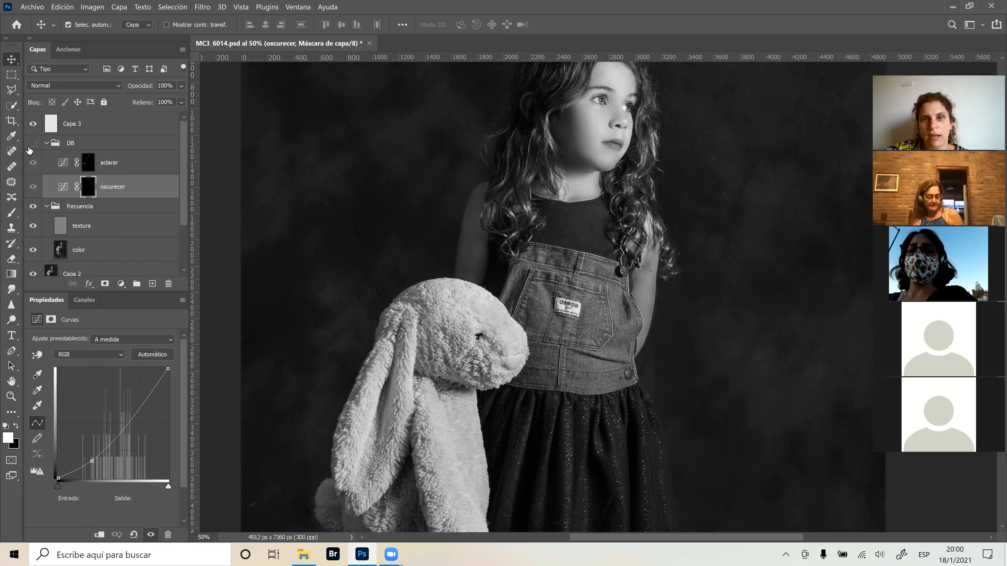
pyautogui.click(33, 143)
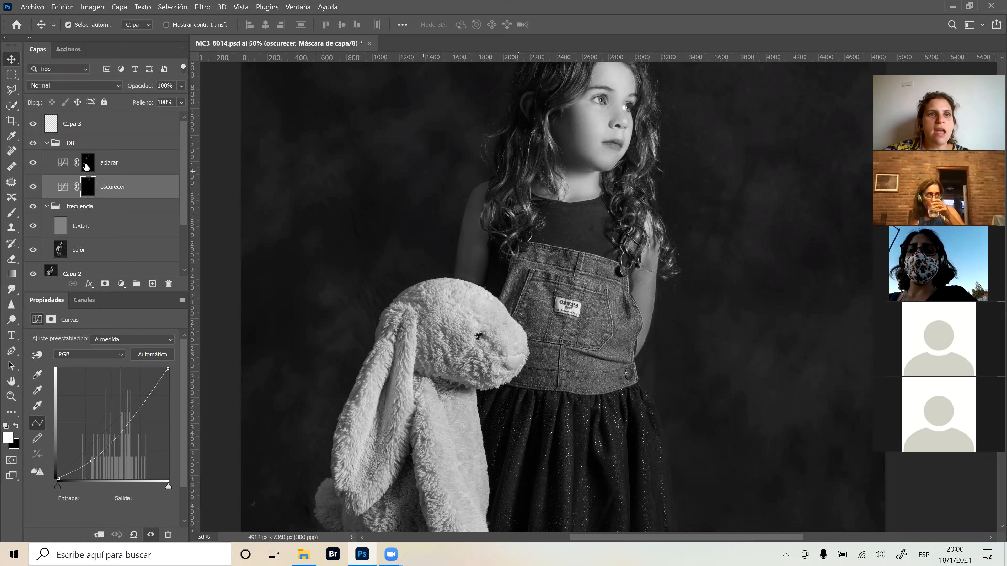
# Paint white on the aclarar layer mask along the girl's arm beside the overalls with the Brush at 8% flow.
pyautogui.click(467, 151)
pyautogui.click(12, 213)
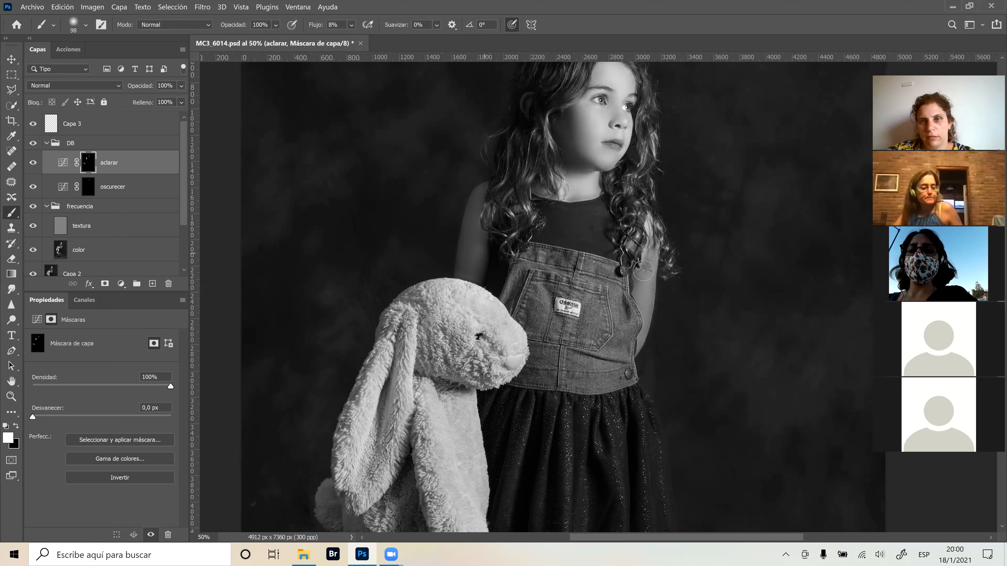
pyautogui.moveTo(644, 324); pyautogui.dragTo(645, 258)
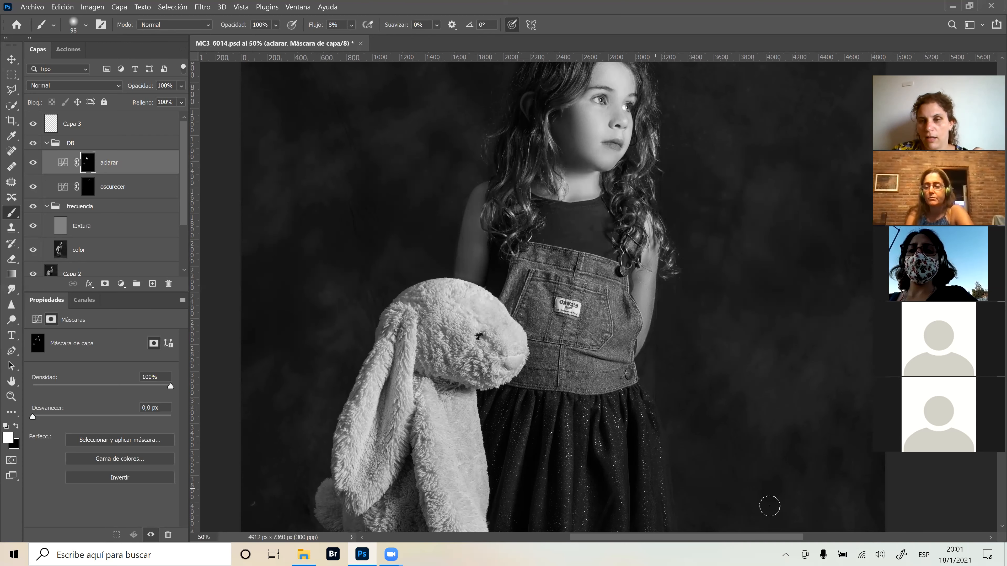
pyautogui.scroll(5, 677, 276)
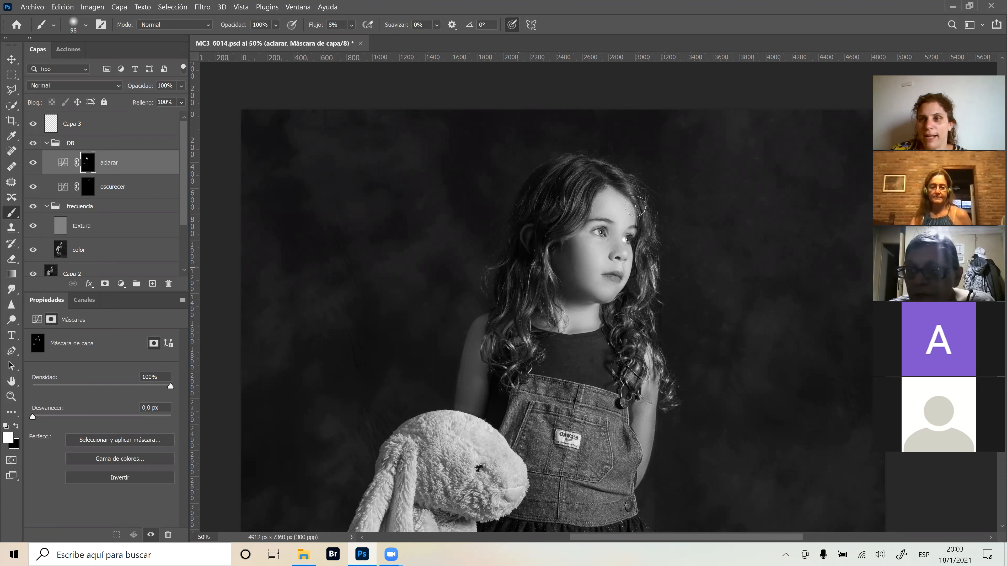
pyautogui.click(568, 22)
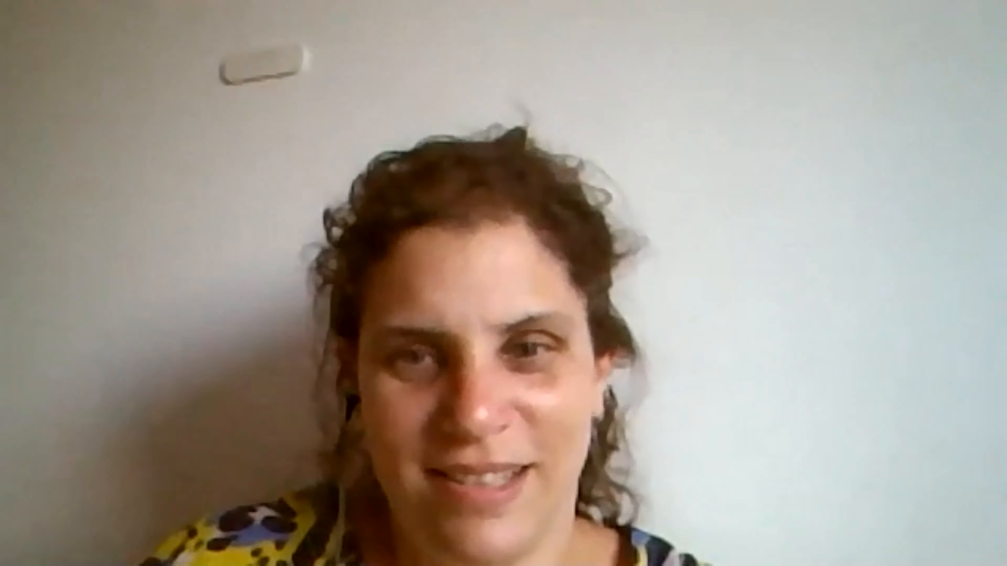